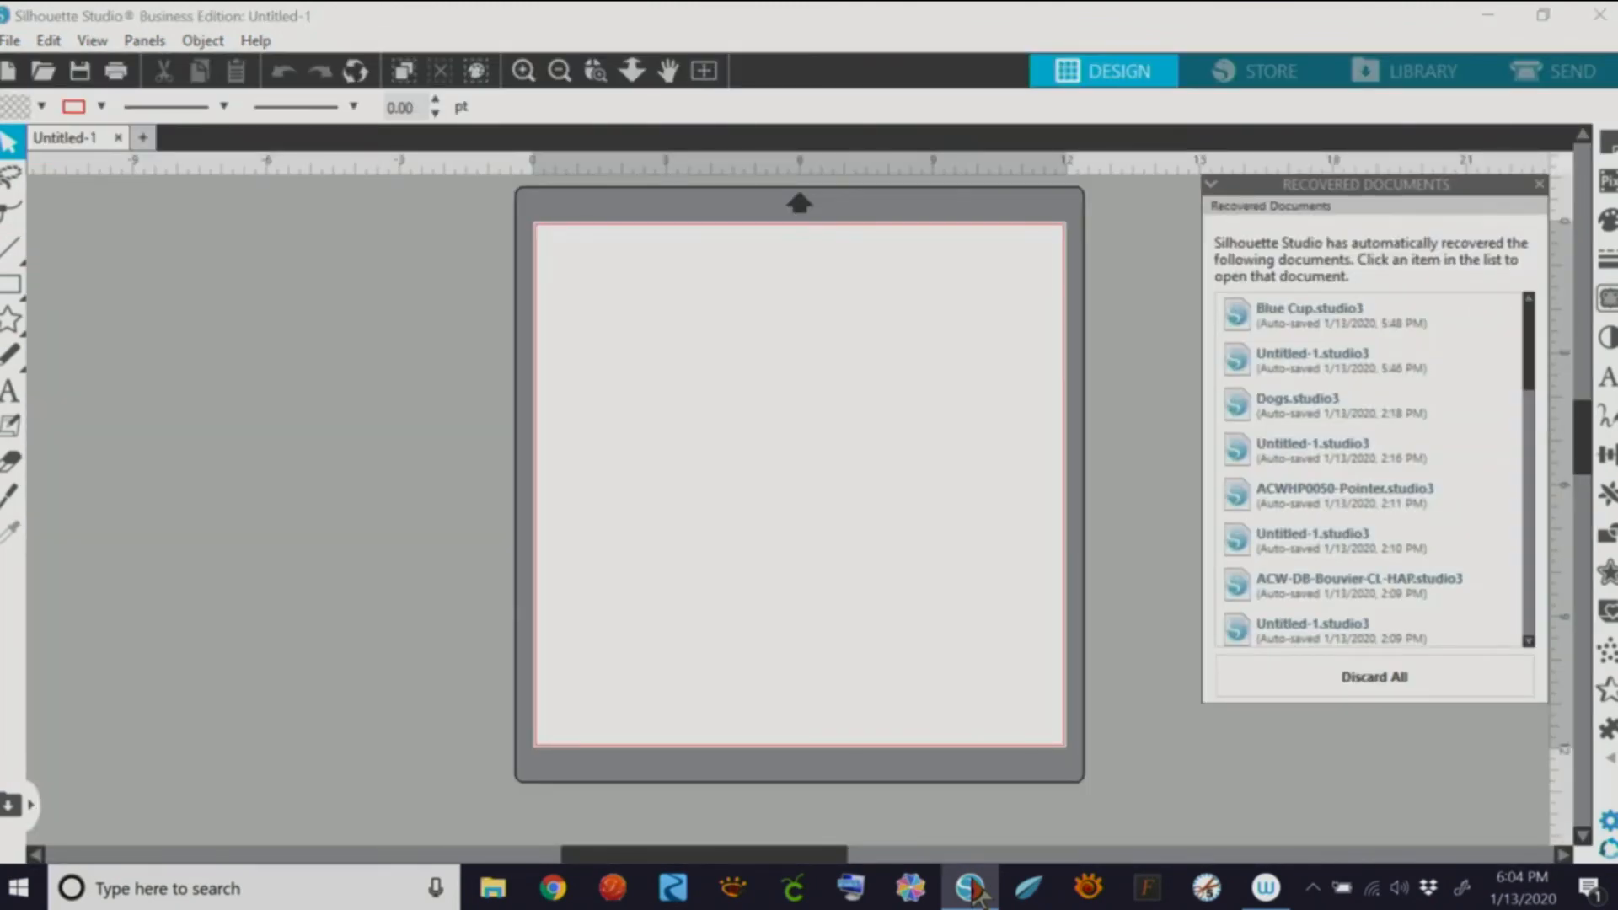
Step: Dismiss the recovered documents list and show the grid on the 12 x 12 in page
left_click(1539, 184)
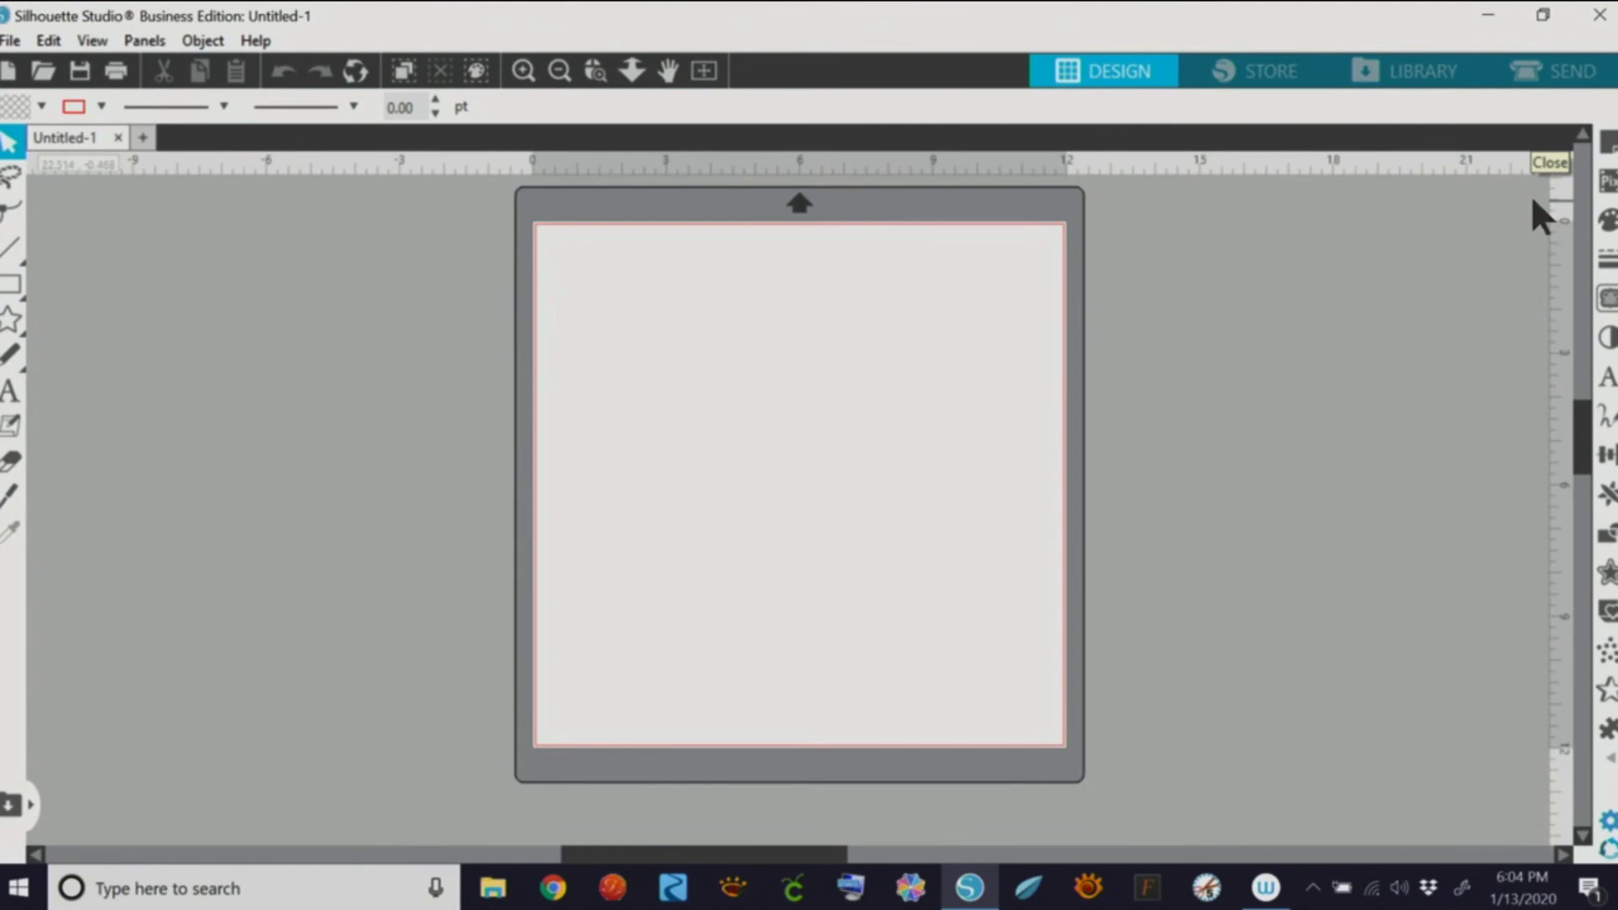
left_click(1608, 145)
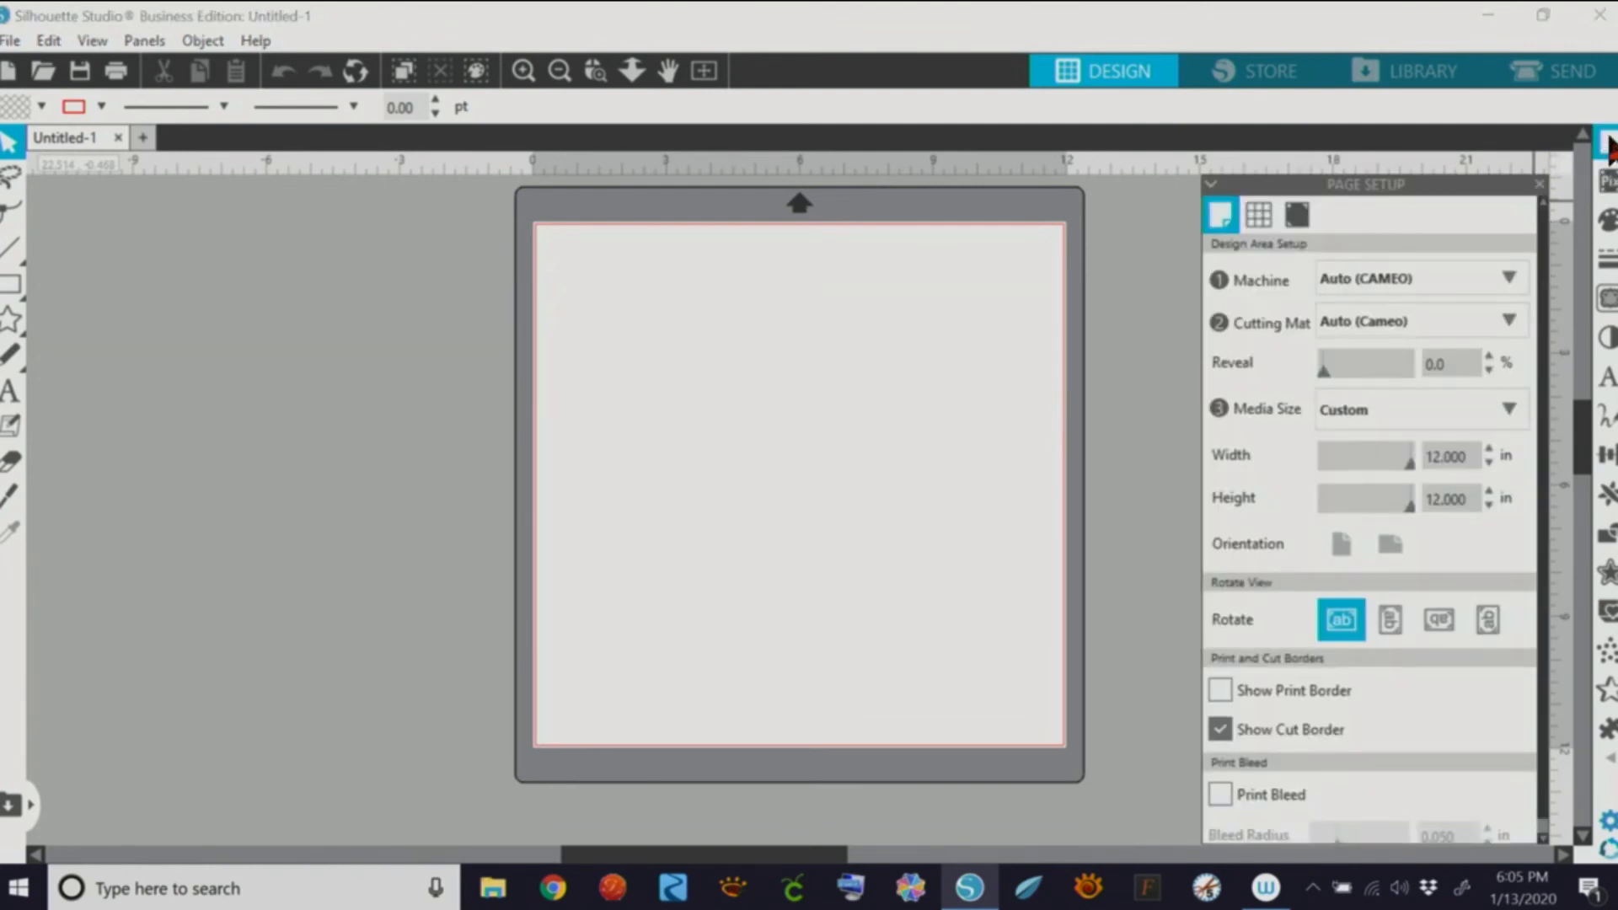
left_click(1259, 216)
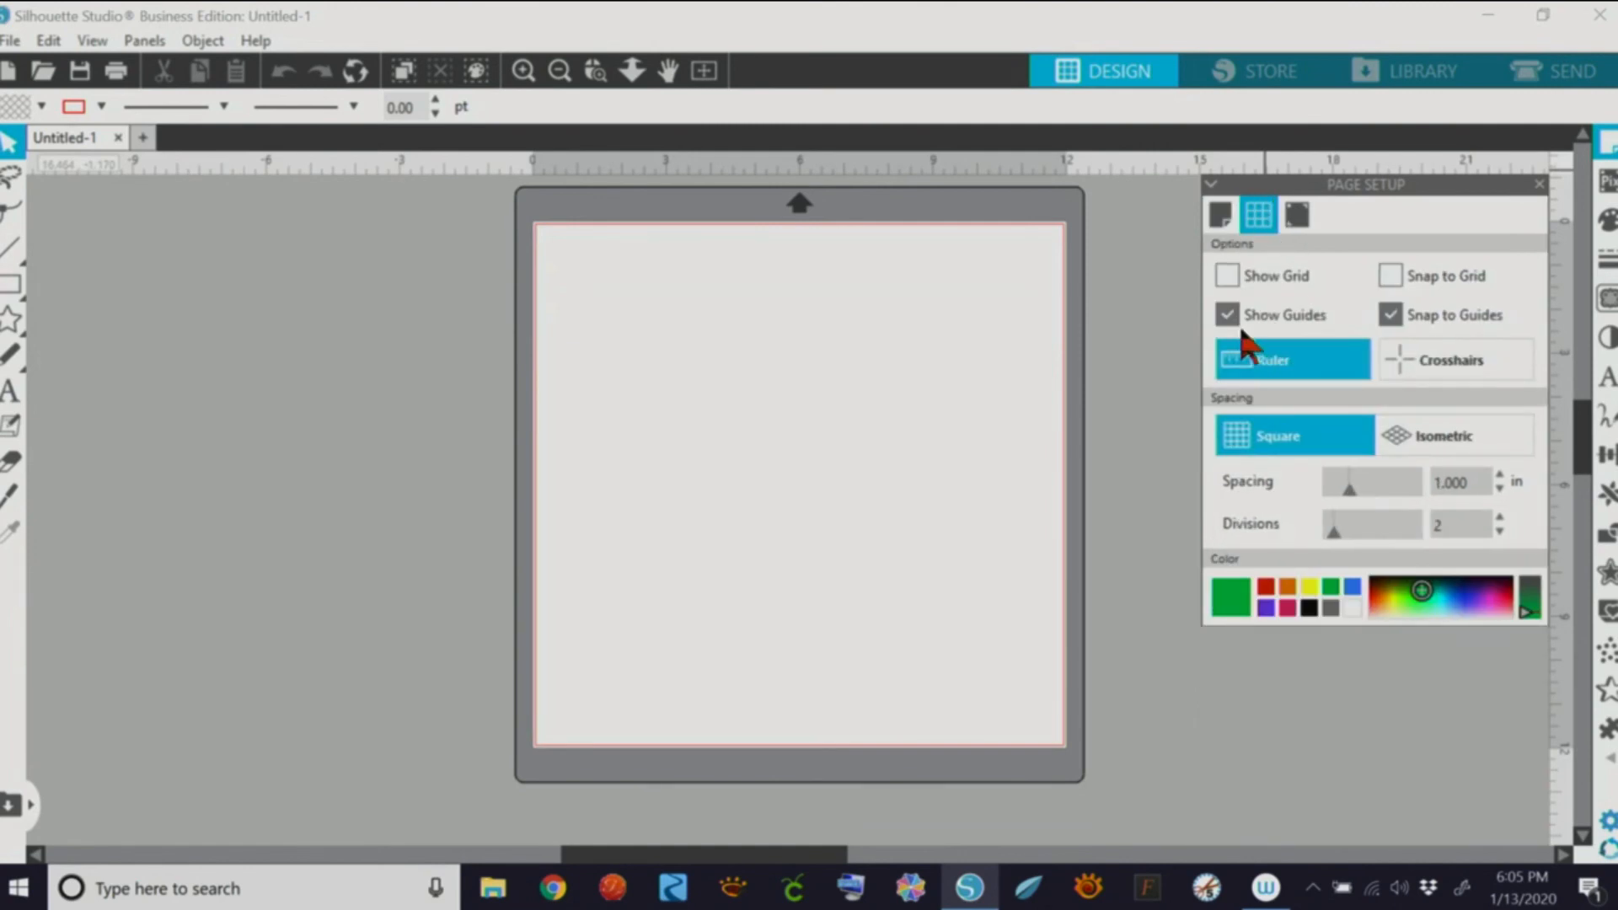
left_click(1227, 274)
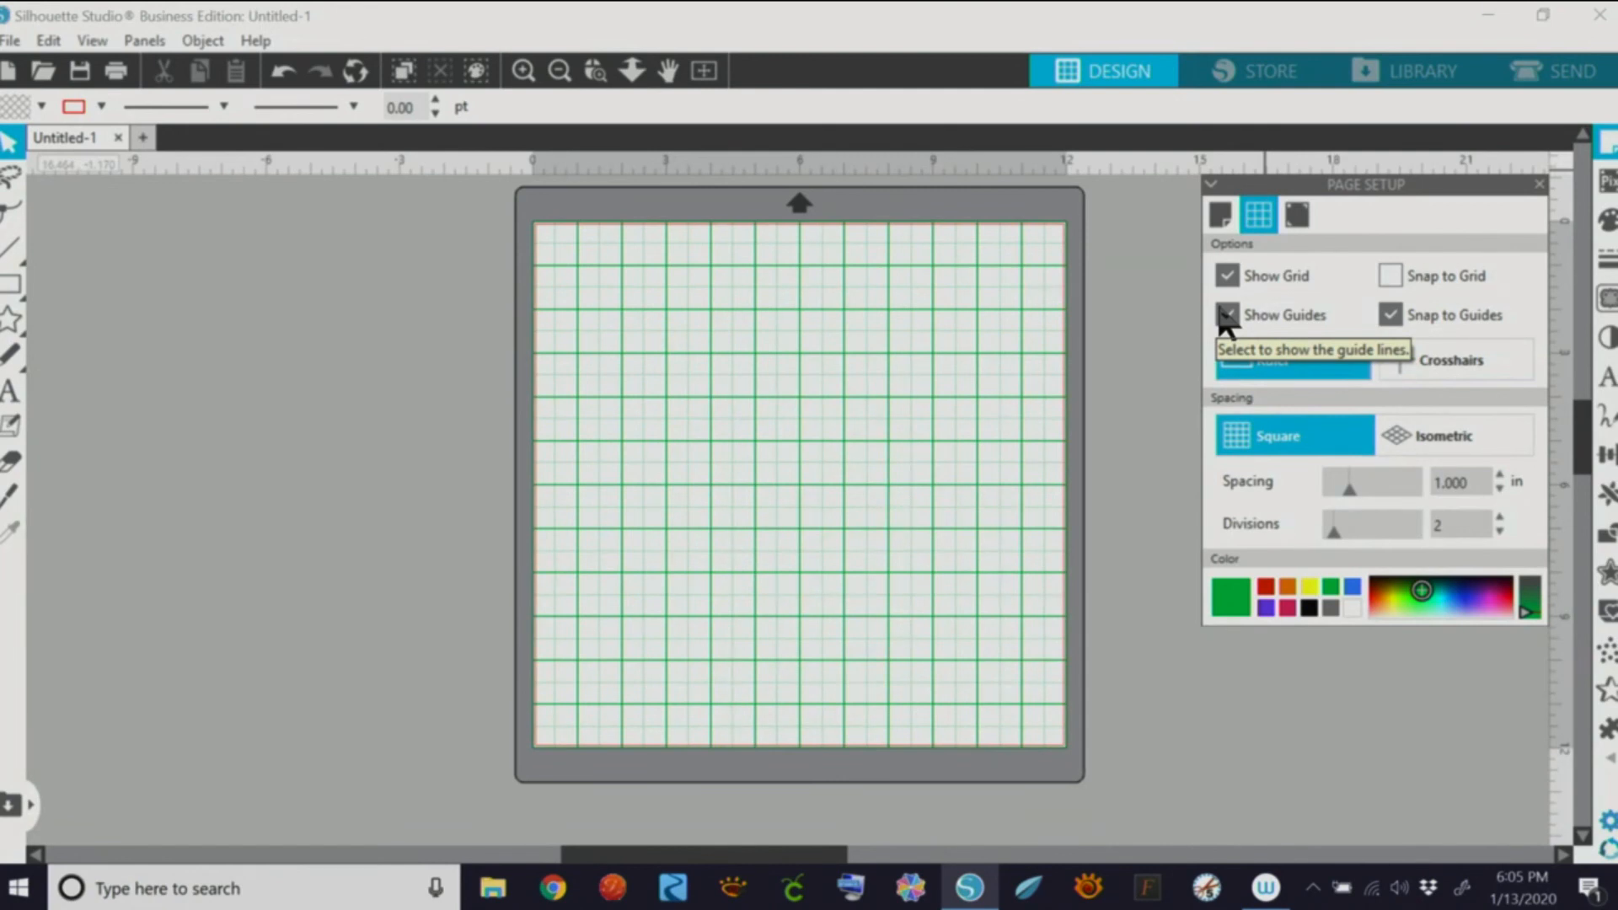
Step: Add two separate text objects, "Caffeine" near the page's upper left corner and "GRIND" below it
left_click(14, 394)
left_click(582, 280)
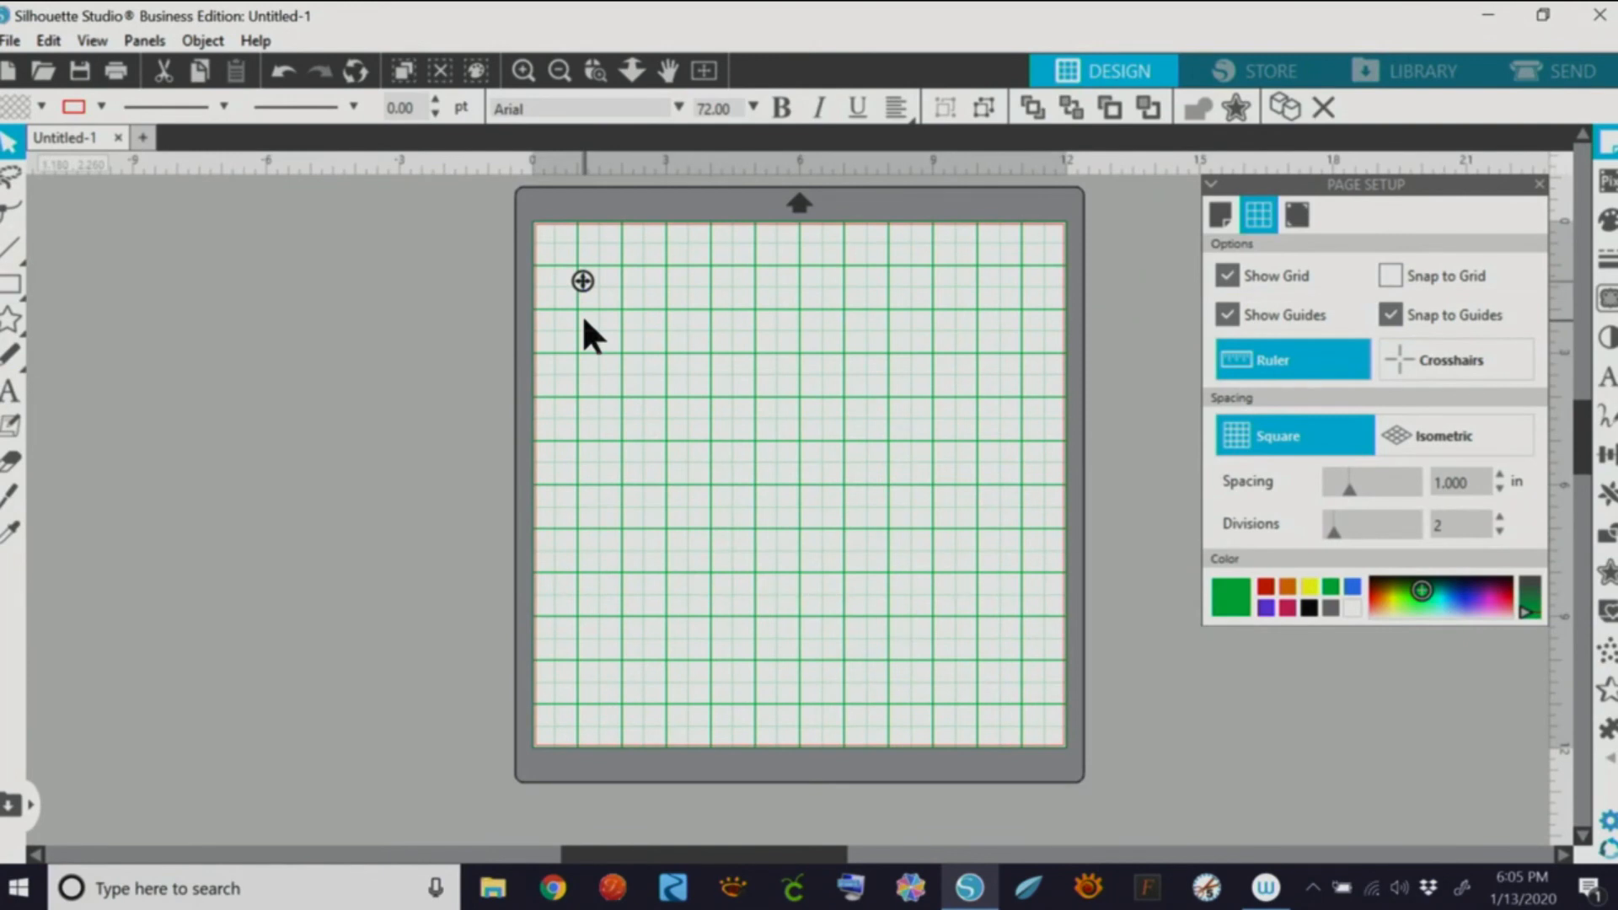
type("Caffeine")
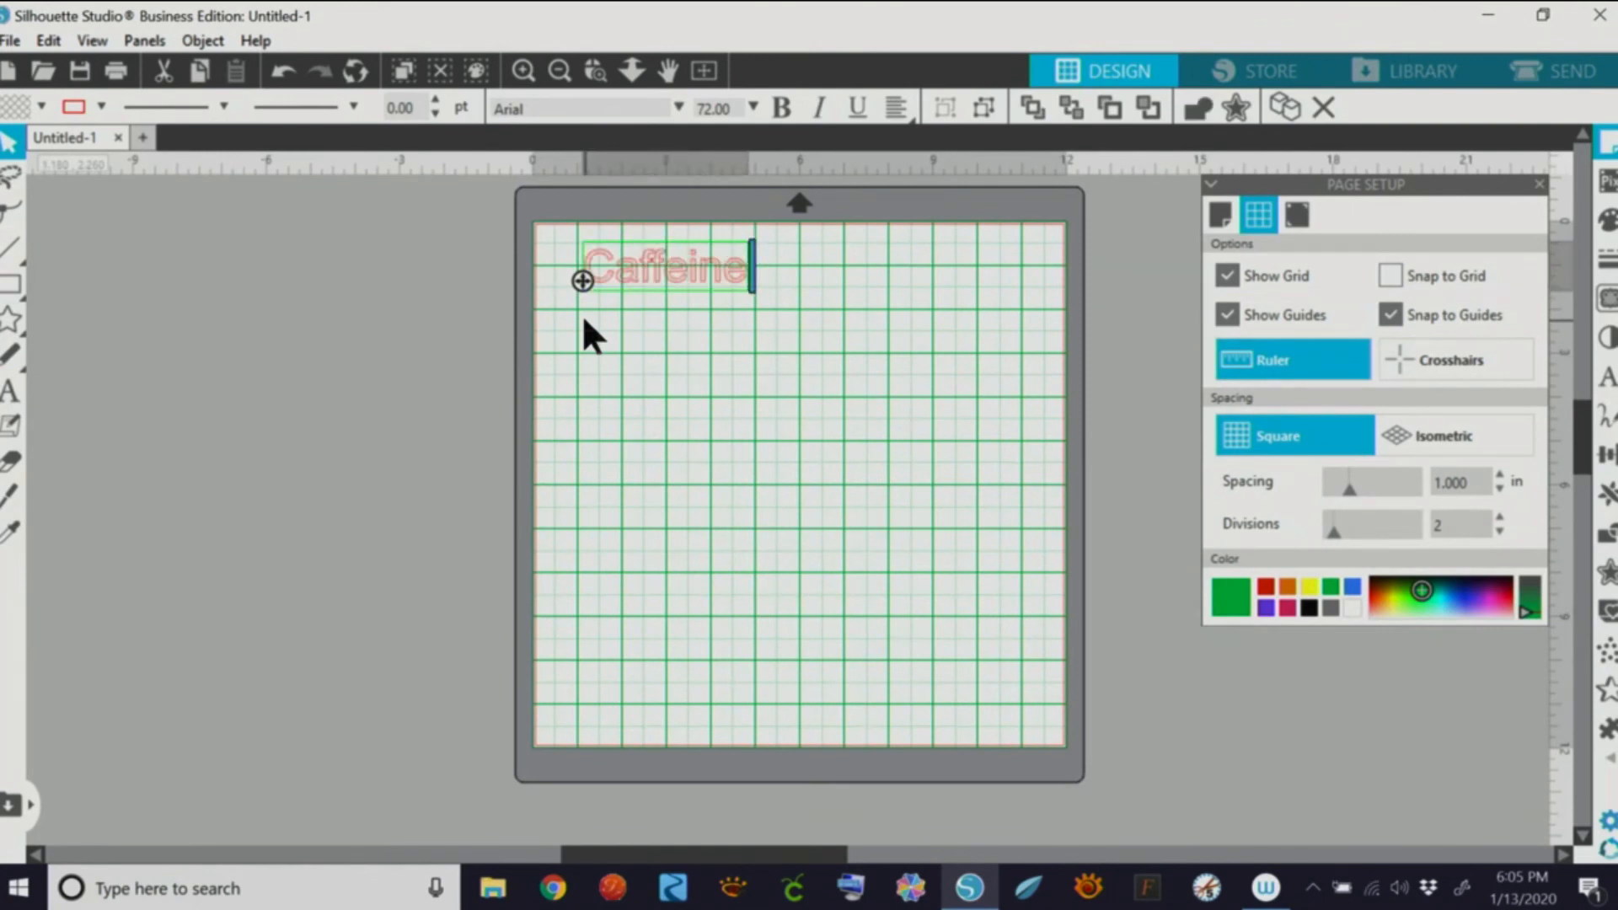
left_click(10, 391)
left_click(639, 393)
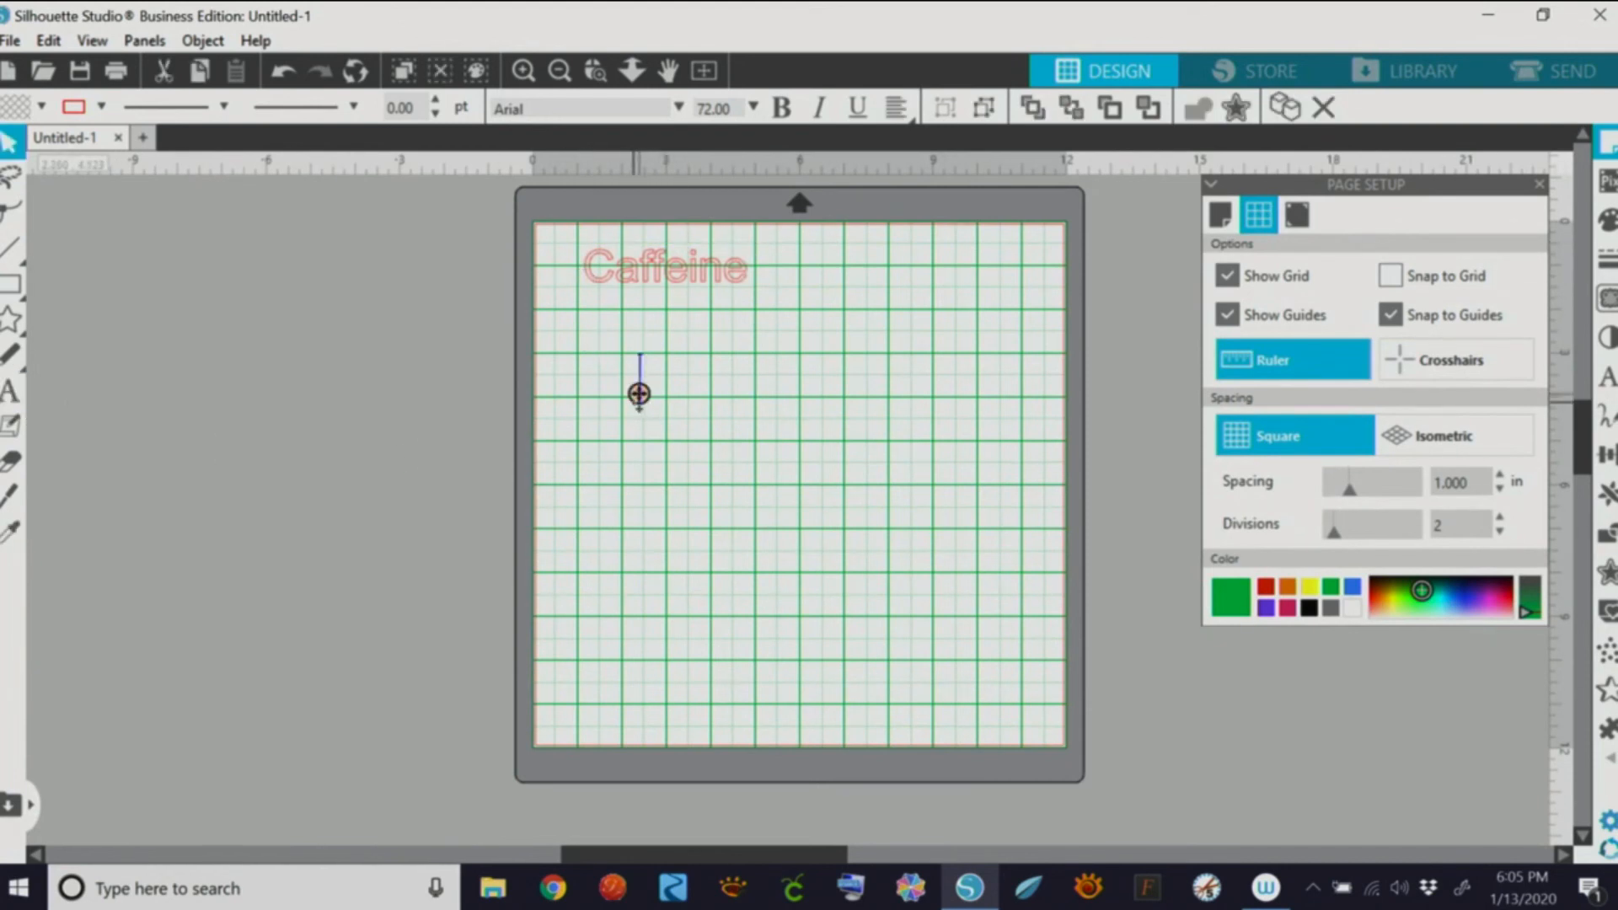
type("GRING")
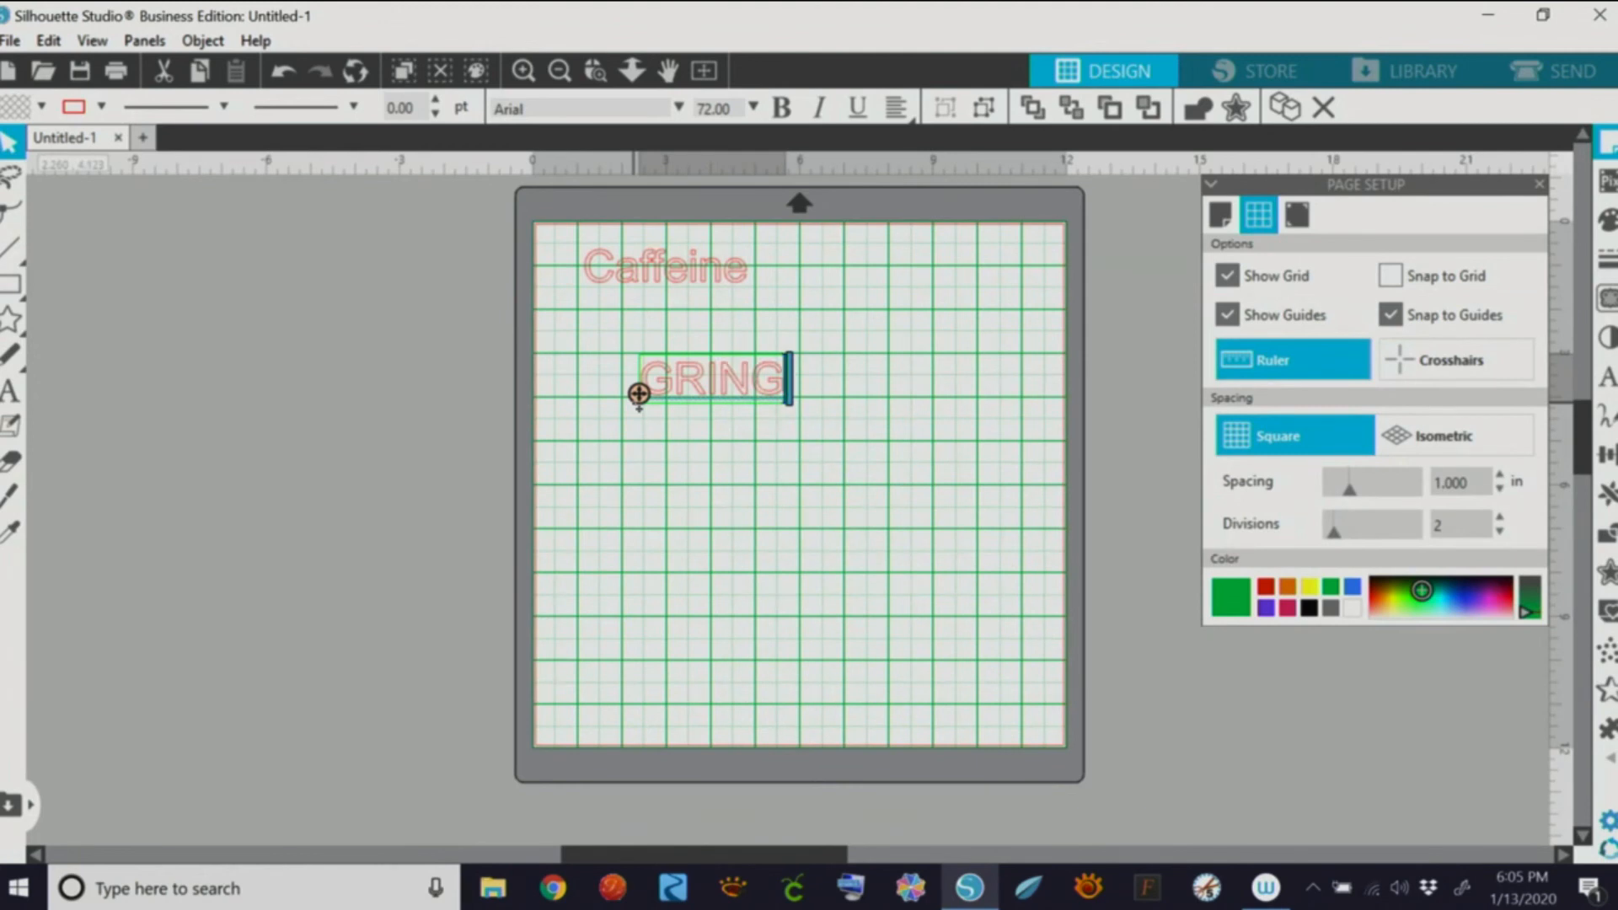
key("BackSpace")
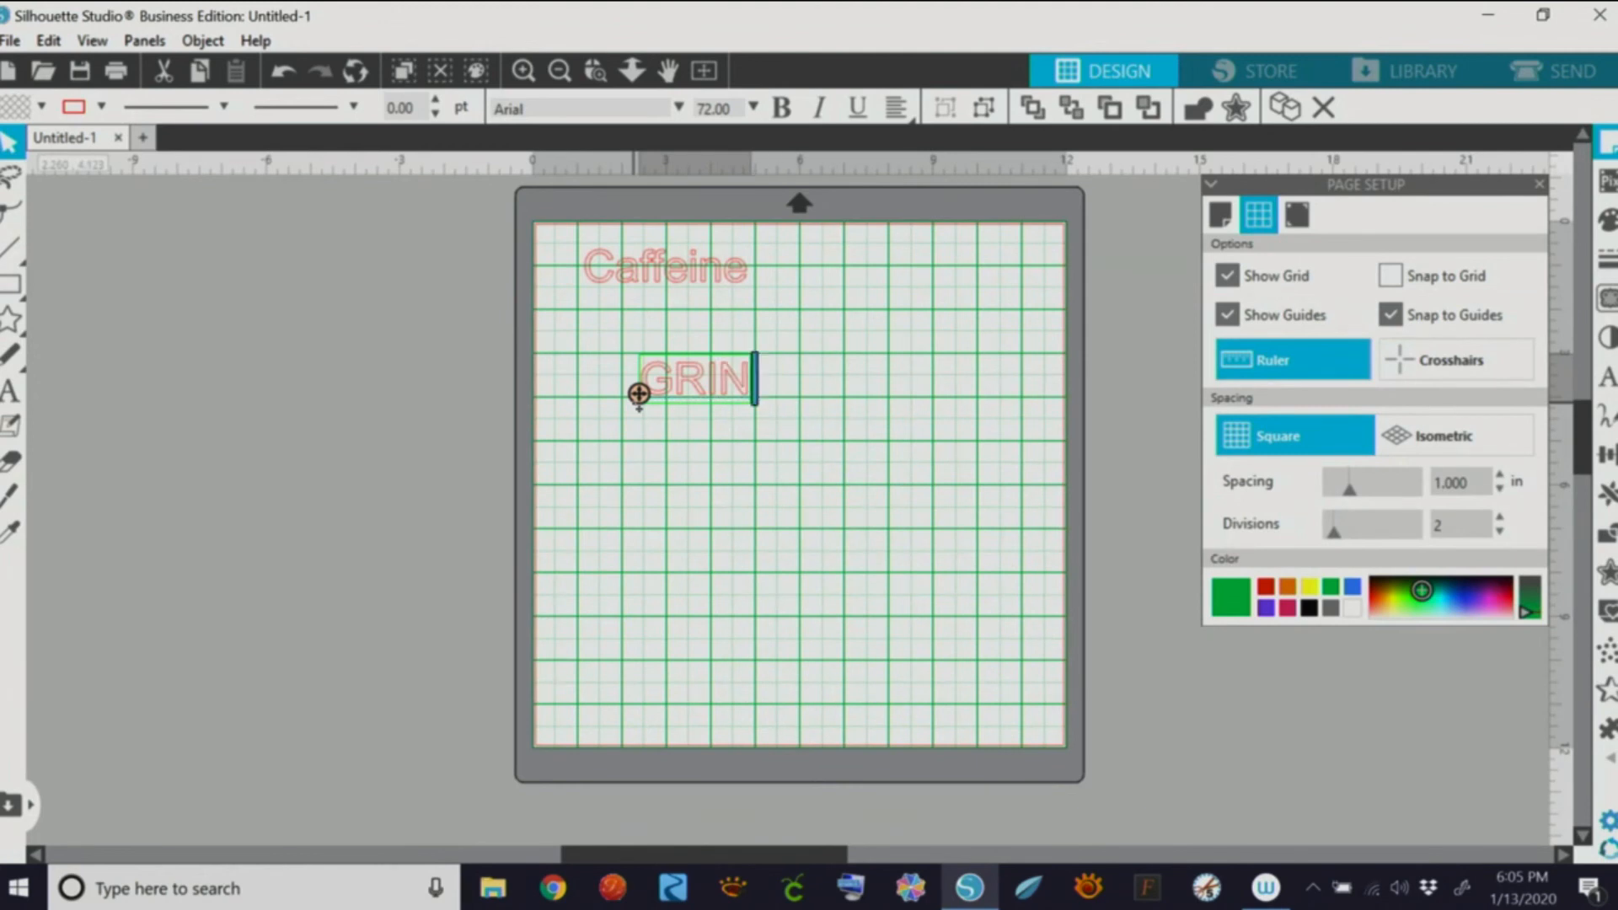
type("D")
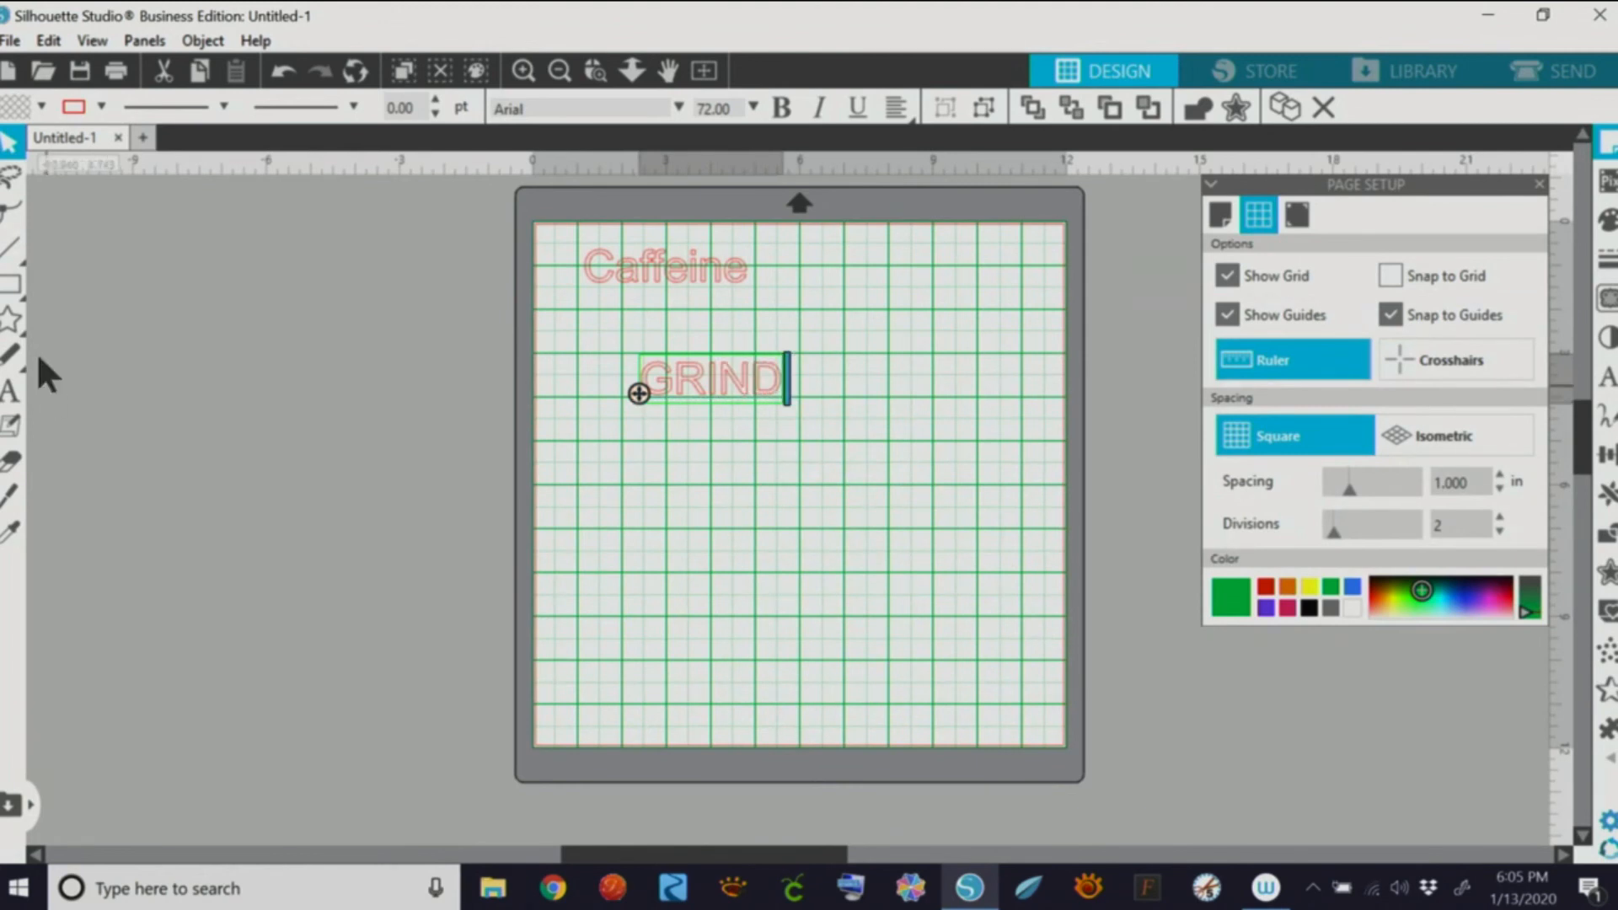
Step: Add the separate text objects "CUP" to the right of GRIND and "Mug" below GRIND
left_click(12, 392)
left_click(899, 375)
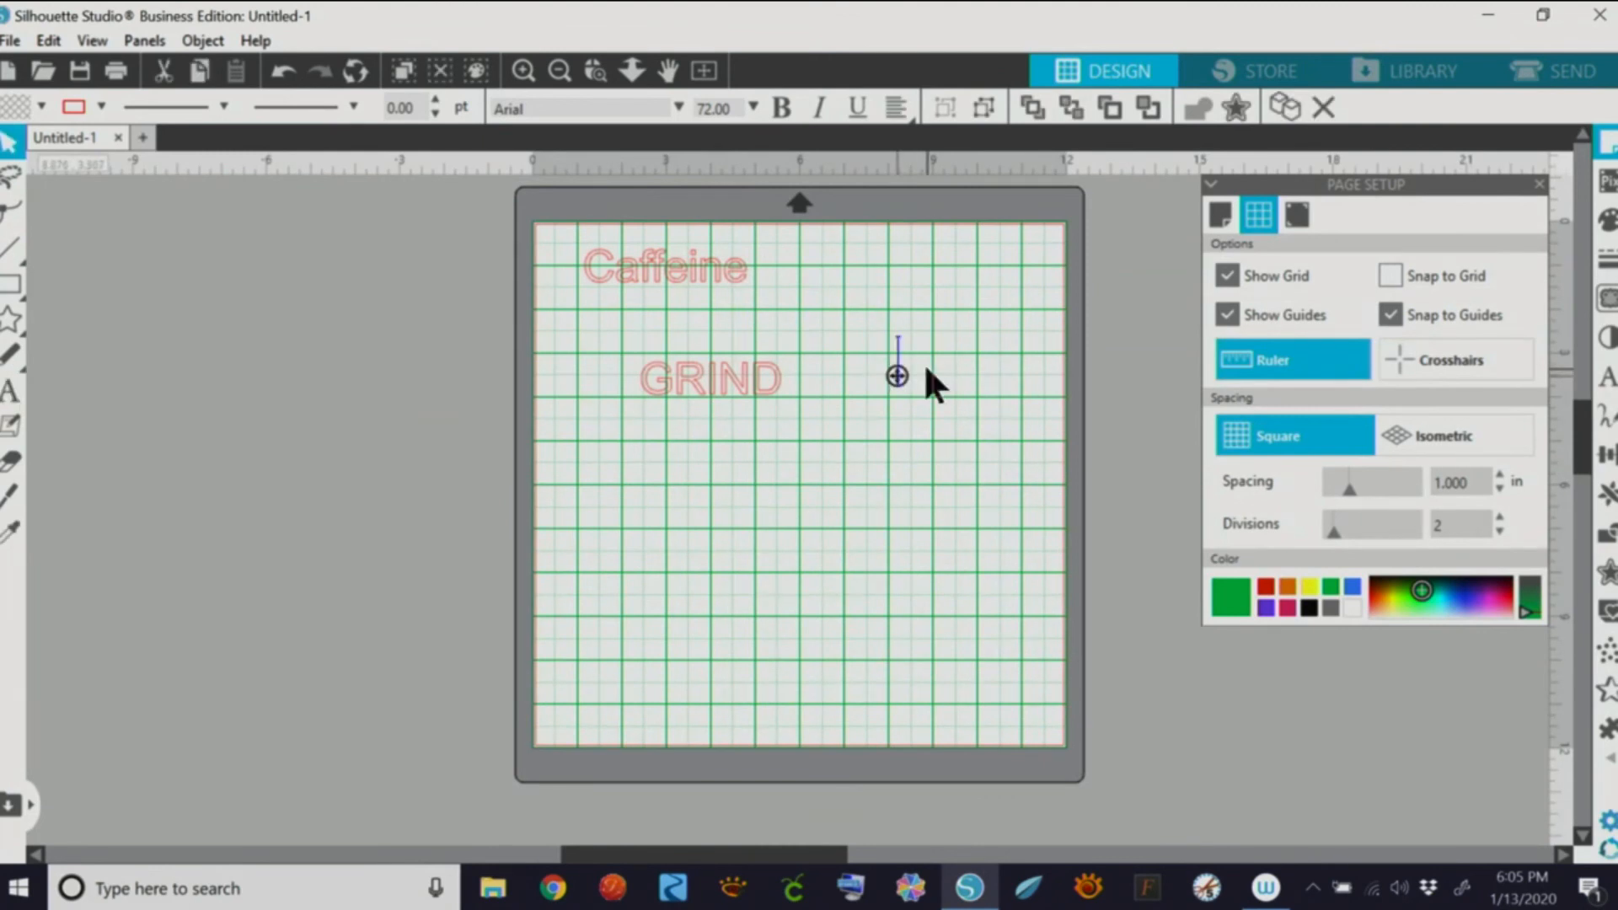
type("CUP")
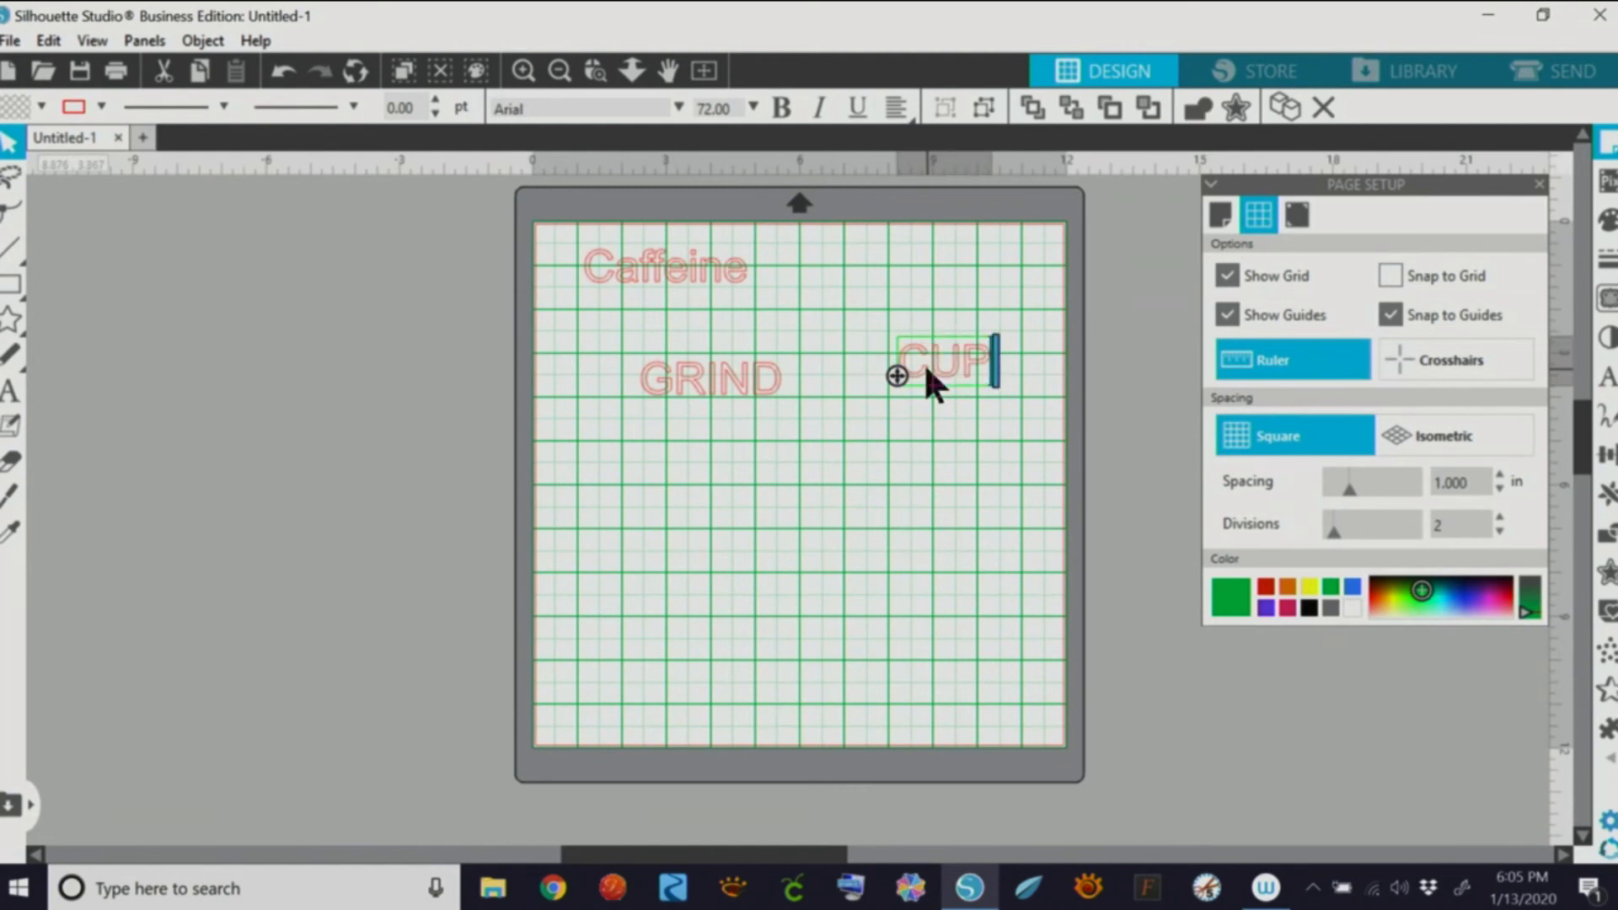
left_click(11, 392)
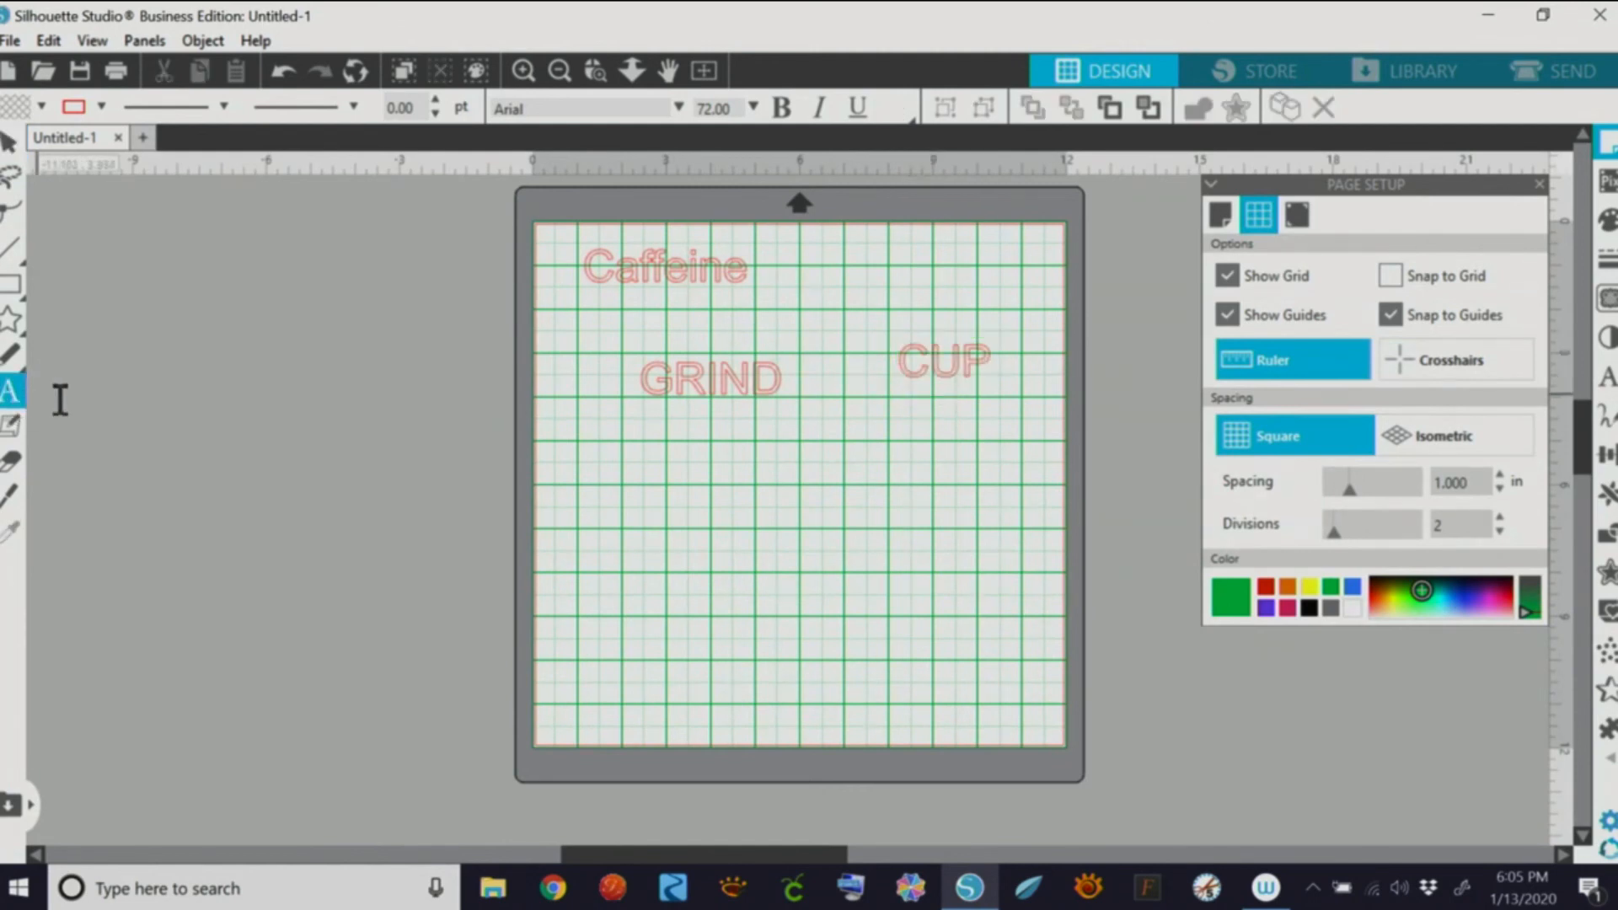
left_click(667, 500)
type("MUug")
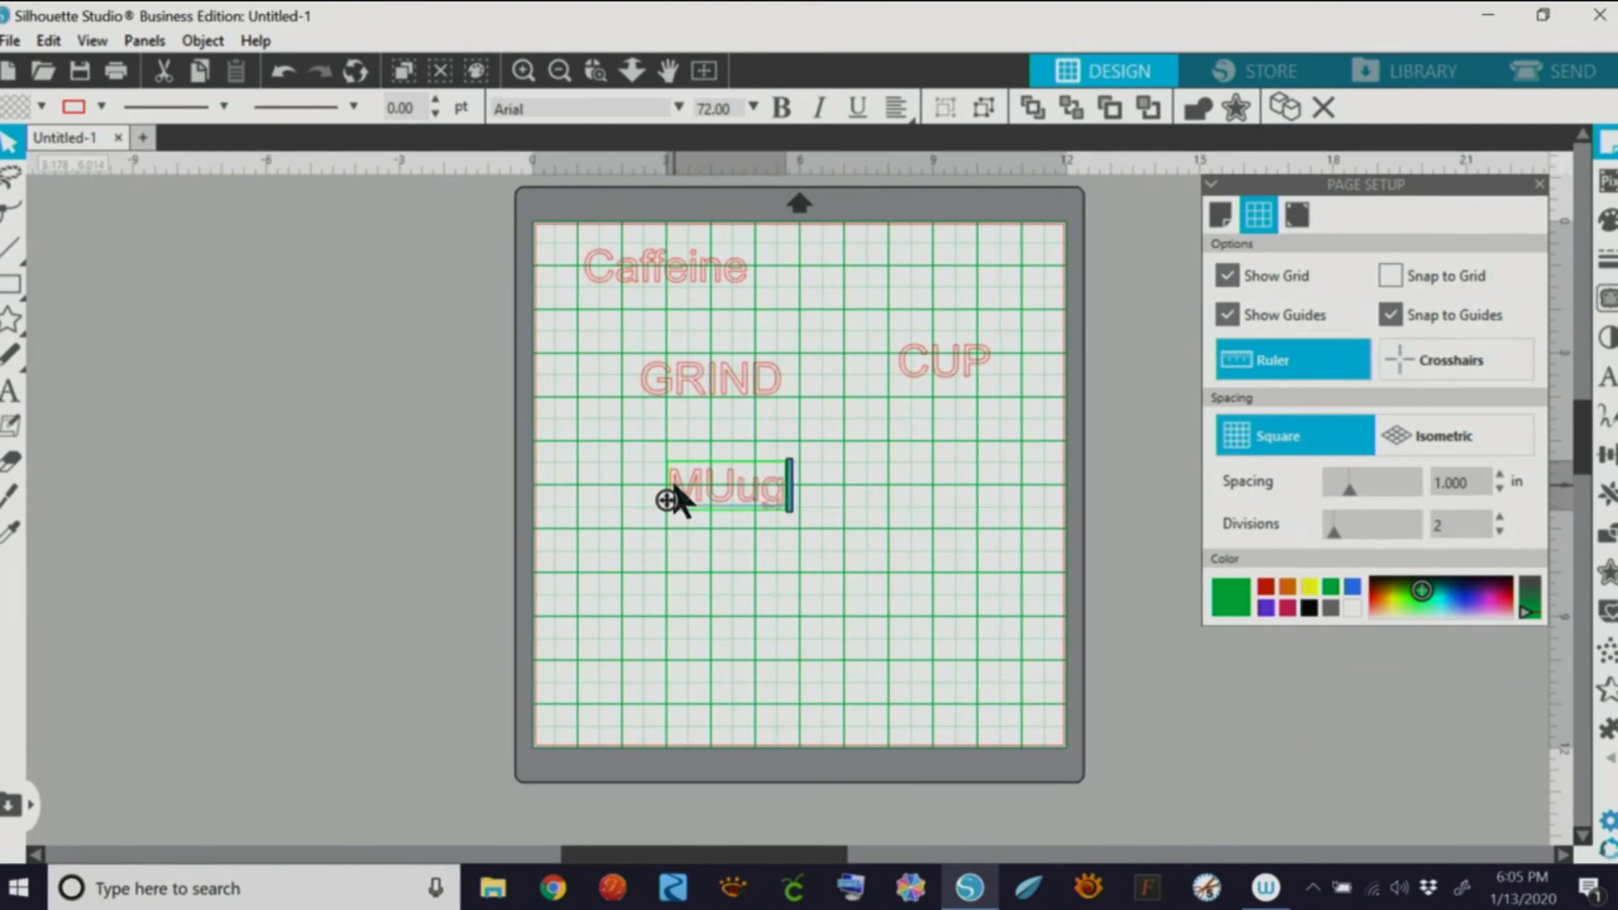
key("BackSpace")
key("BackSpace")
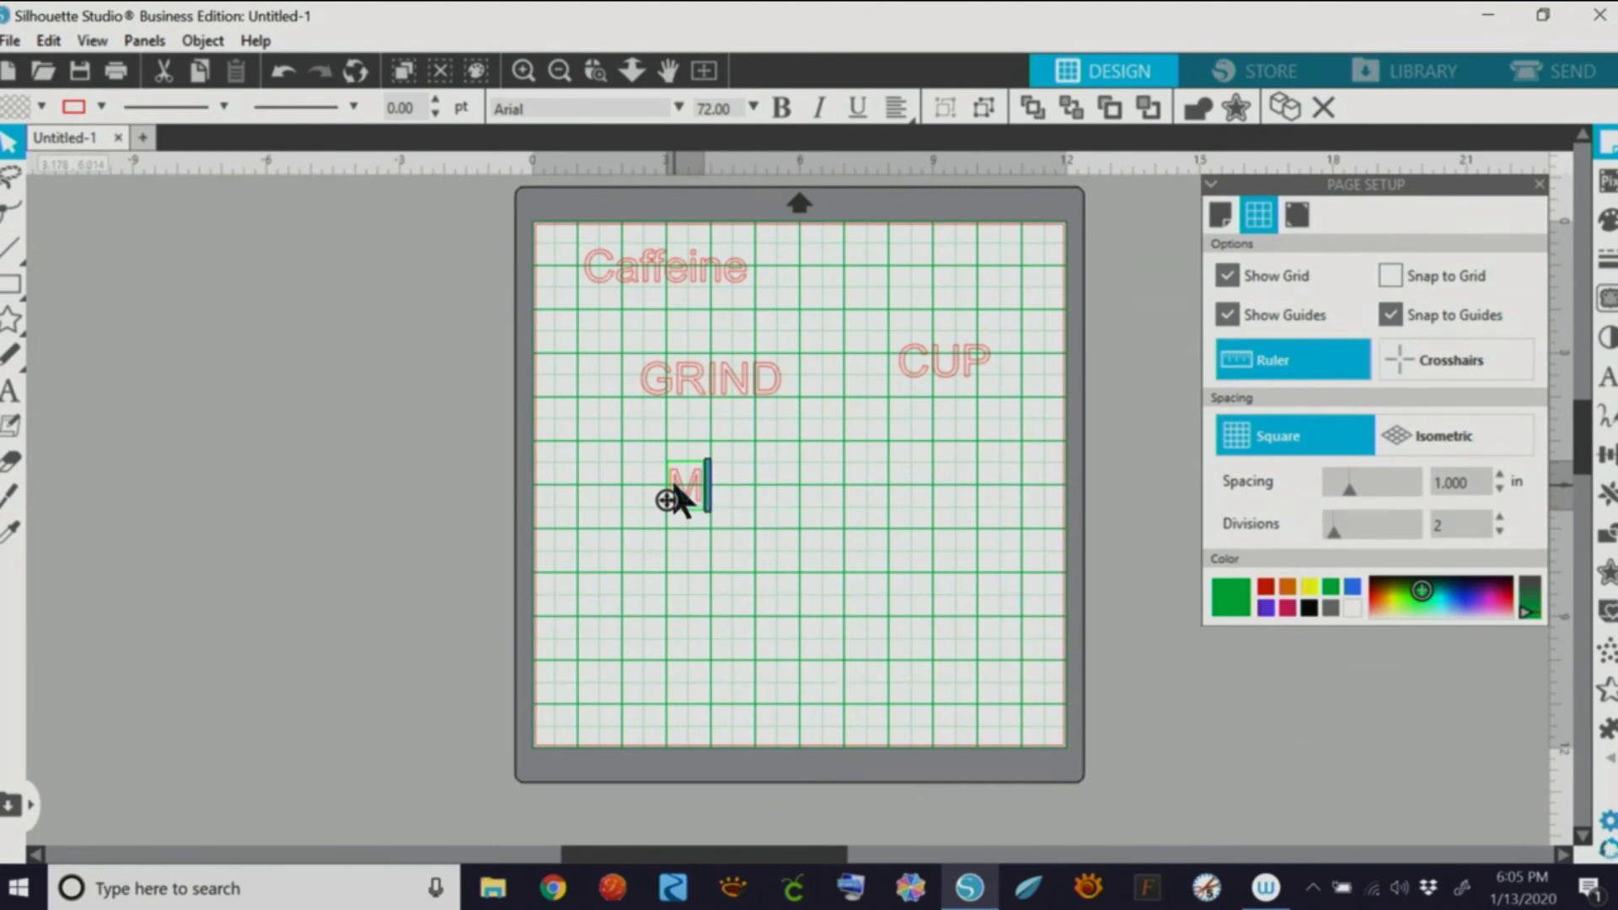
type("ug")
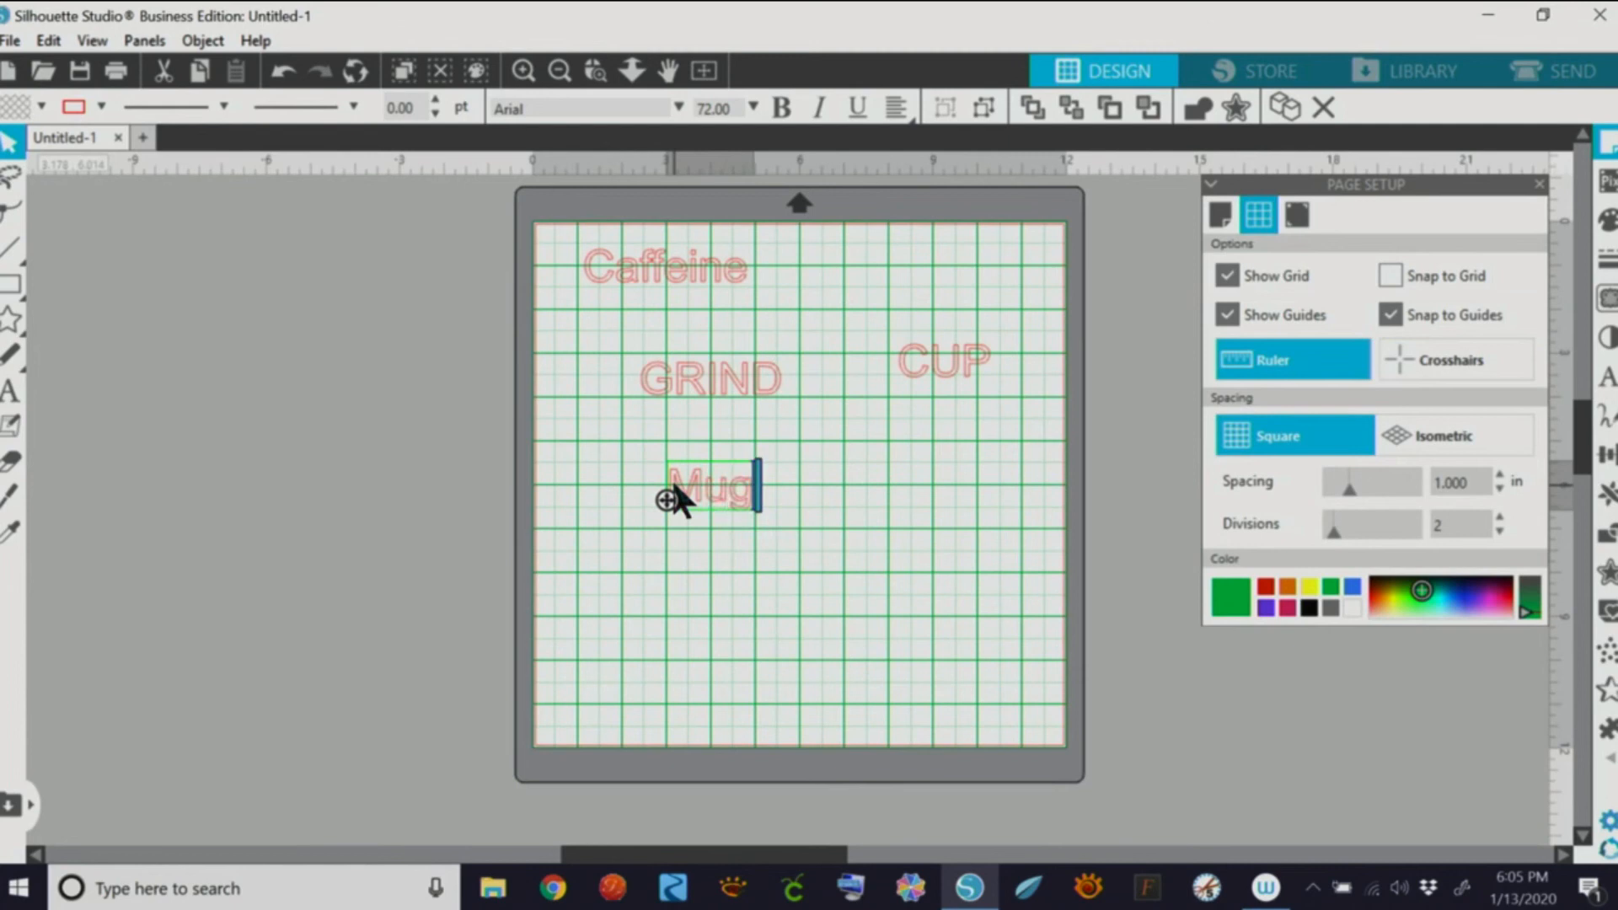
Step: Add the text "DECAF" to the right of Mug, below CUP
left_click(12, 393)
left_click(875, 513)
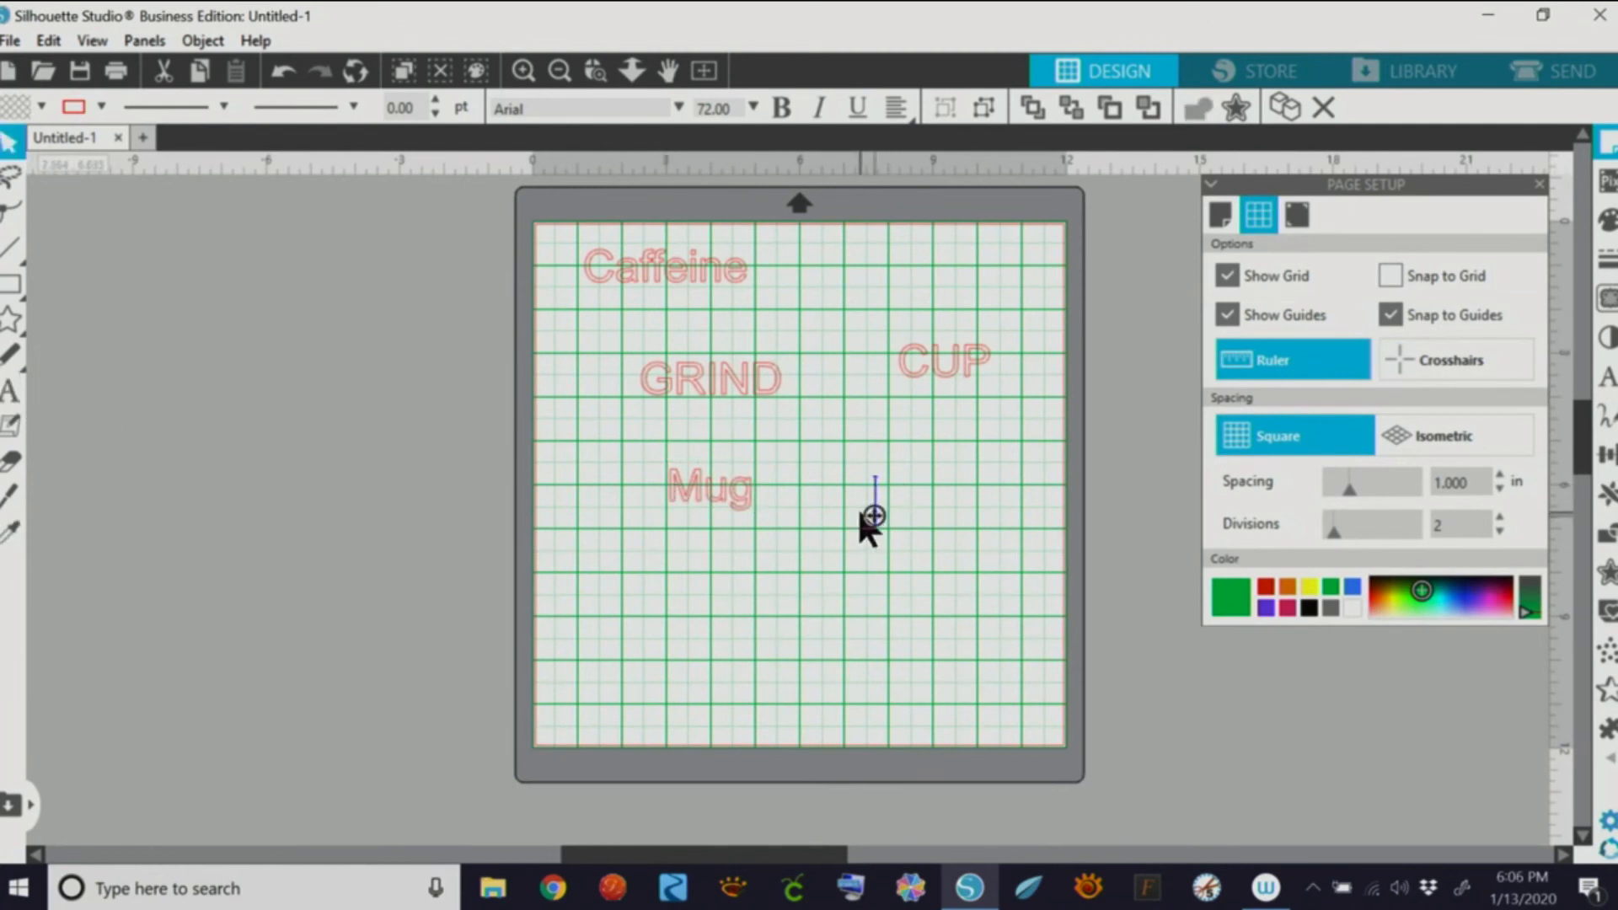
type("DECAF")
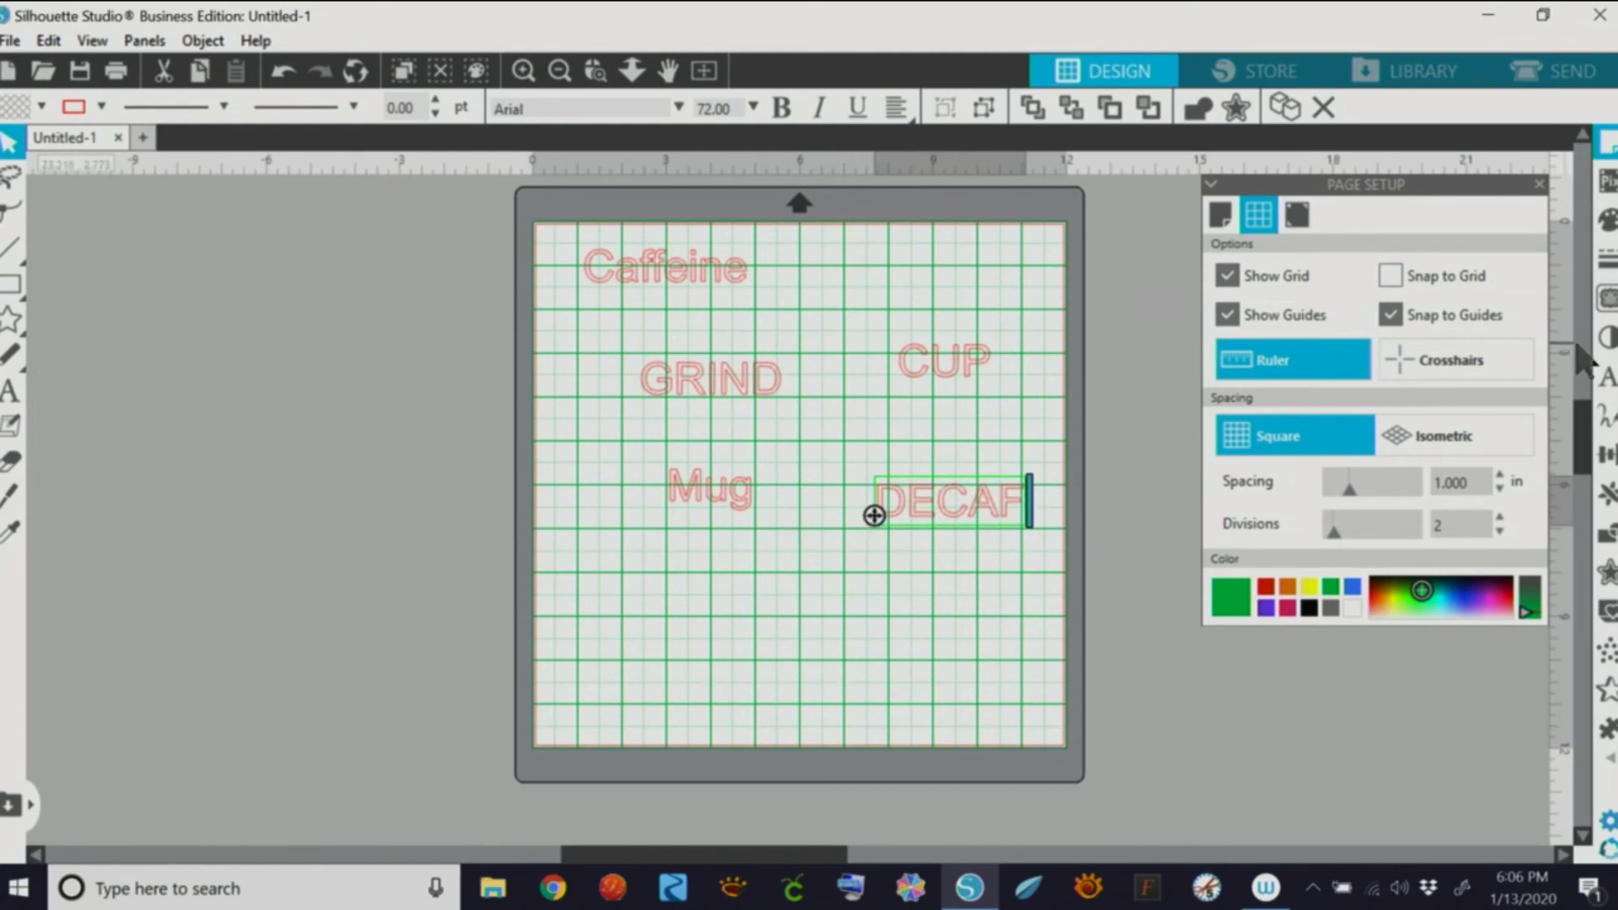
Step: Change the DECAF text to vertical orientation and move it just below CUP, near the page's right edge
left_click(1608, 381)
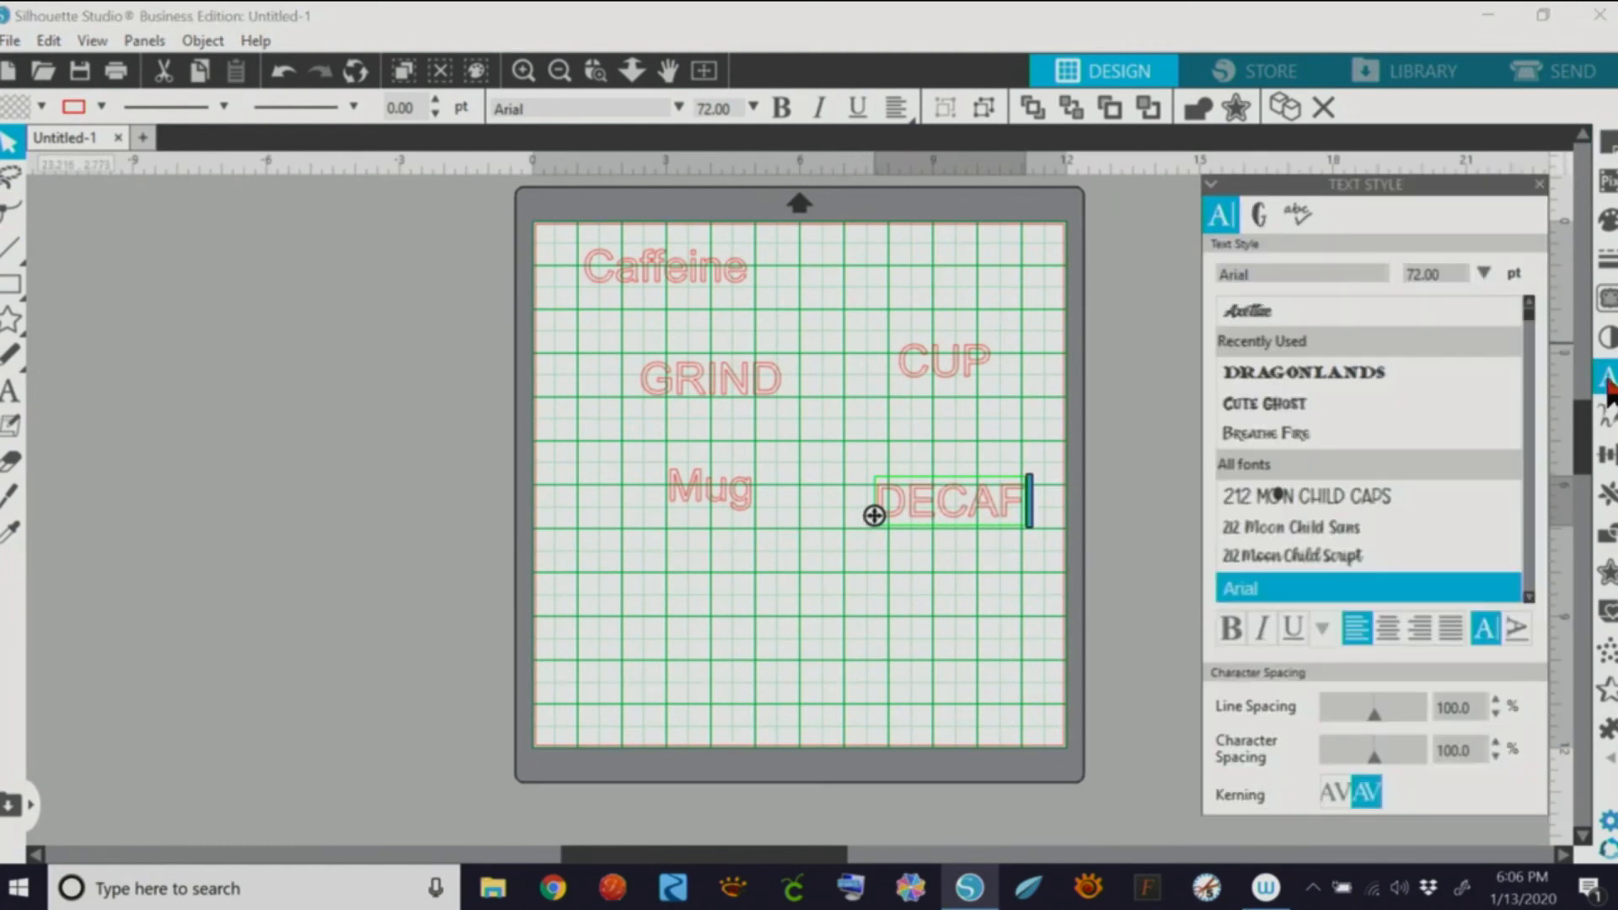
left_click(964, 552)
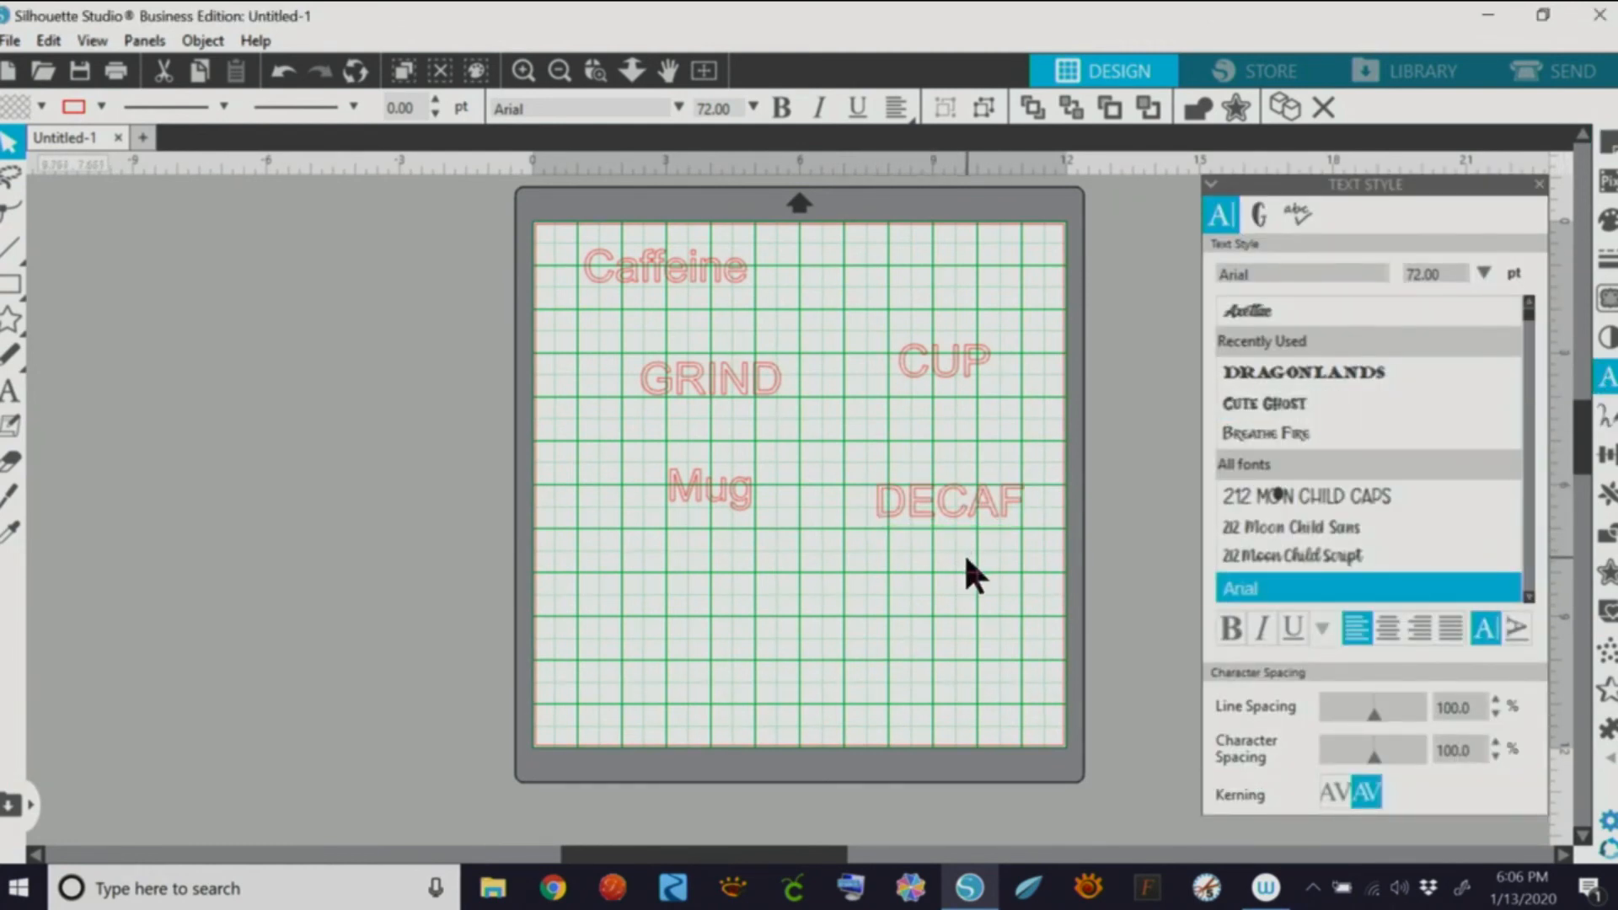
left_click(981, 506)
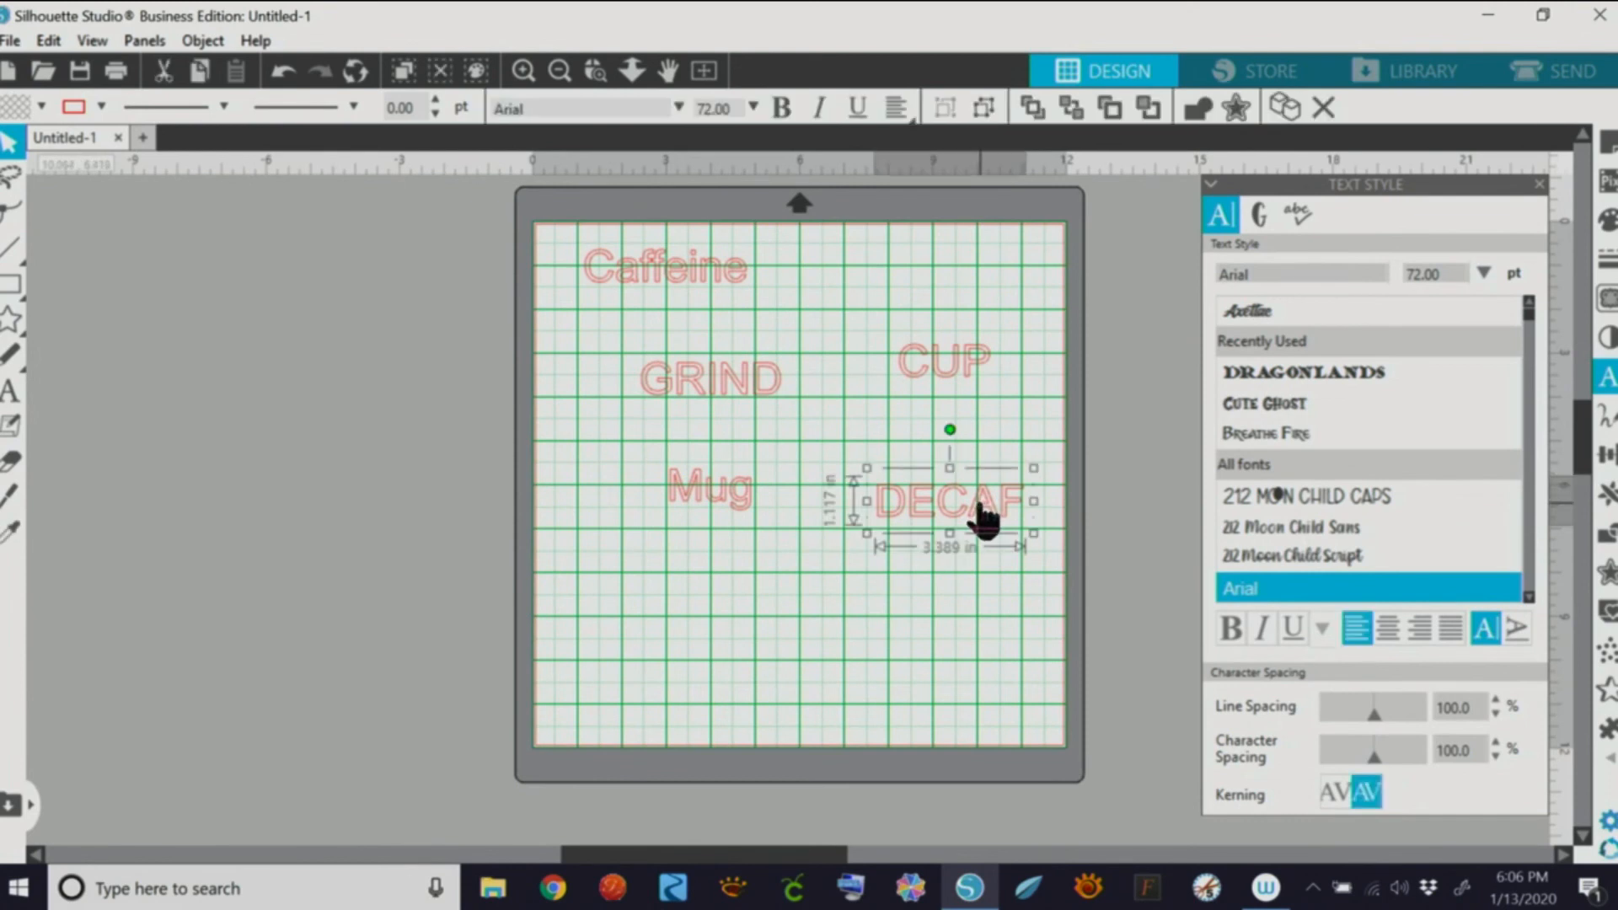
left_click(1519, 624)
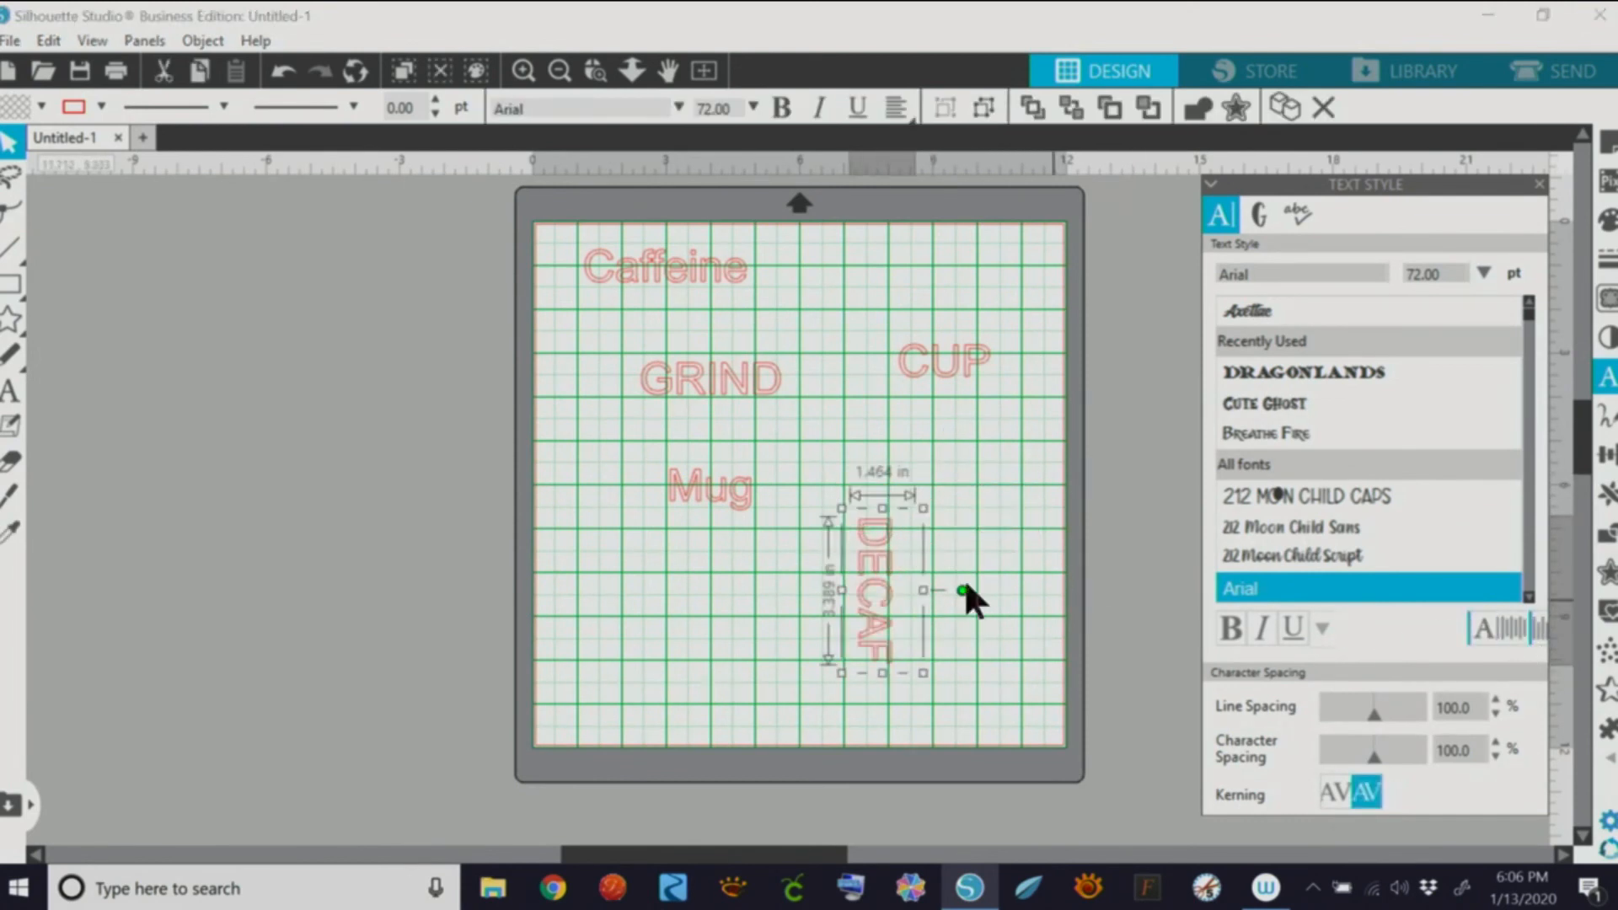
left_click_drag(893, 548, 1005, 468)
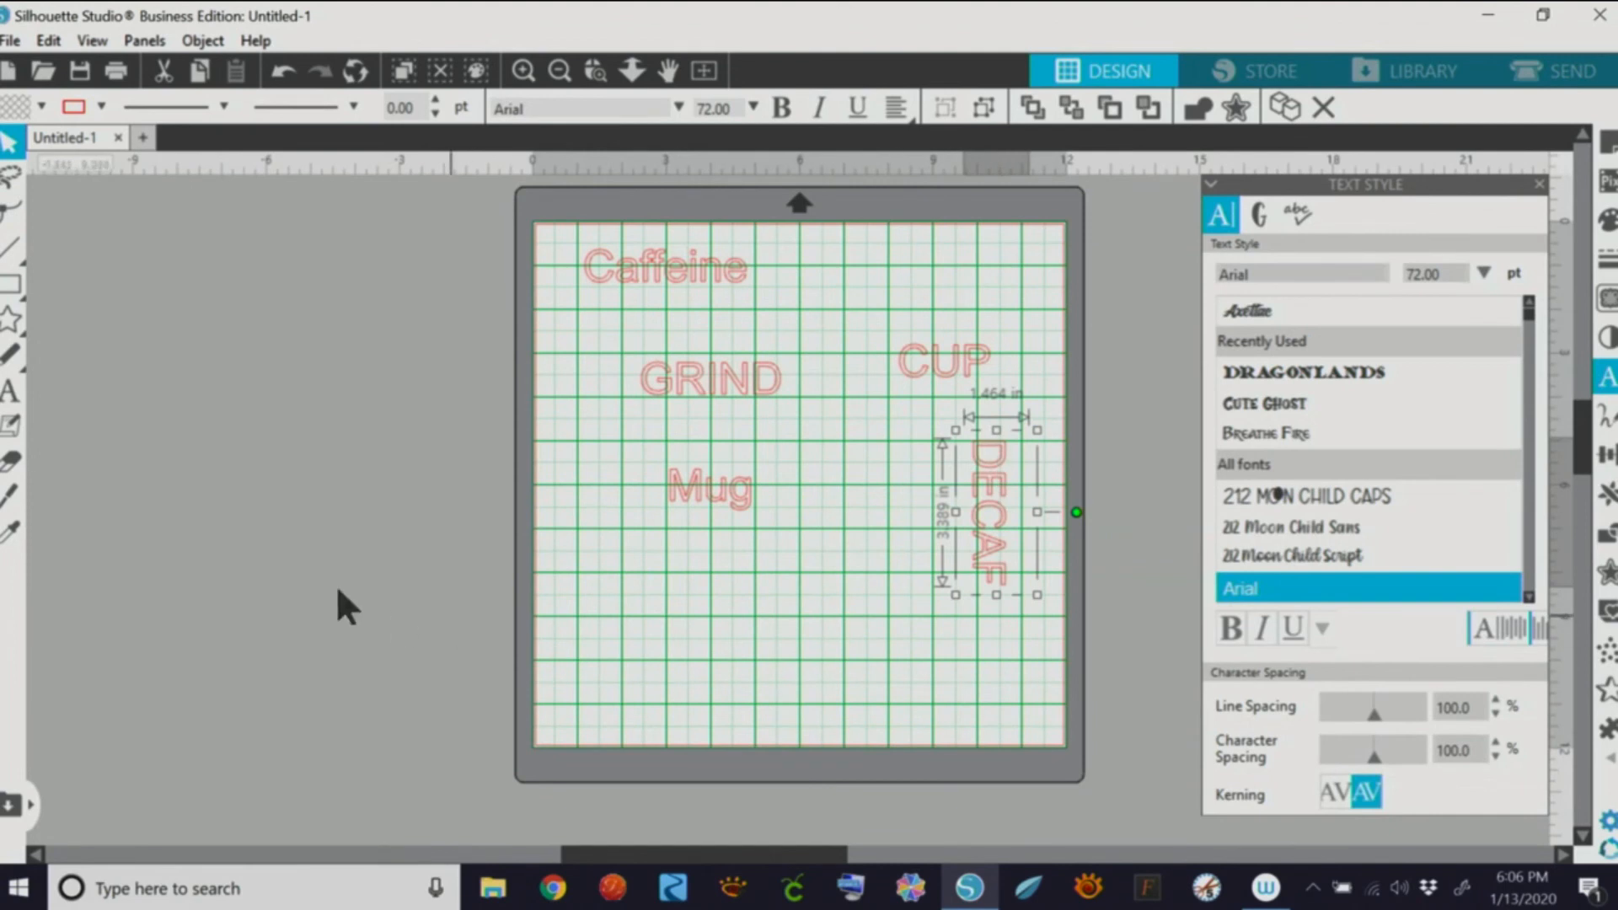
Step: Add the separate text objects "Beans" below Mug and "AROMA" below the vertical DECAF
left_click(16, 392)
left_click(655, 603)
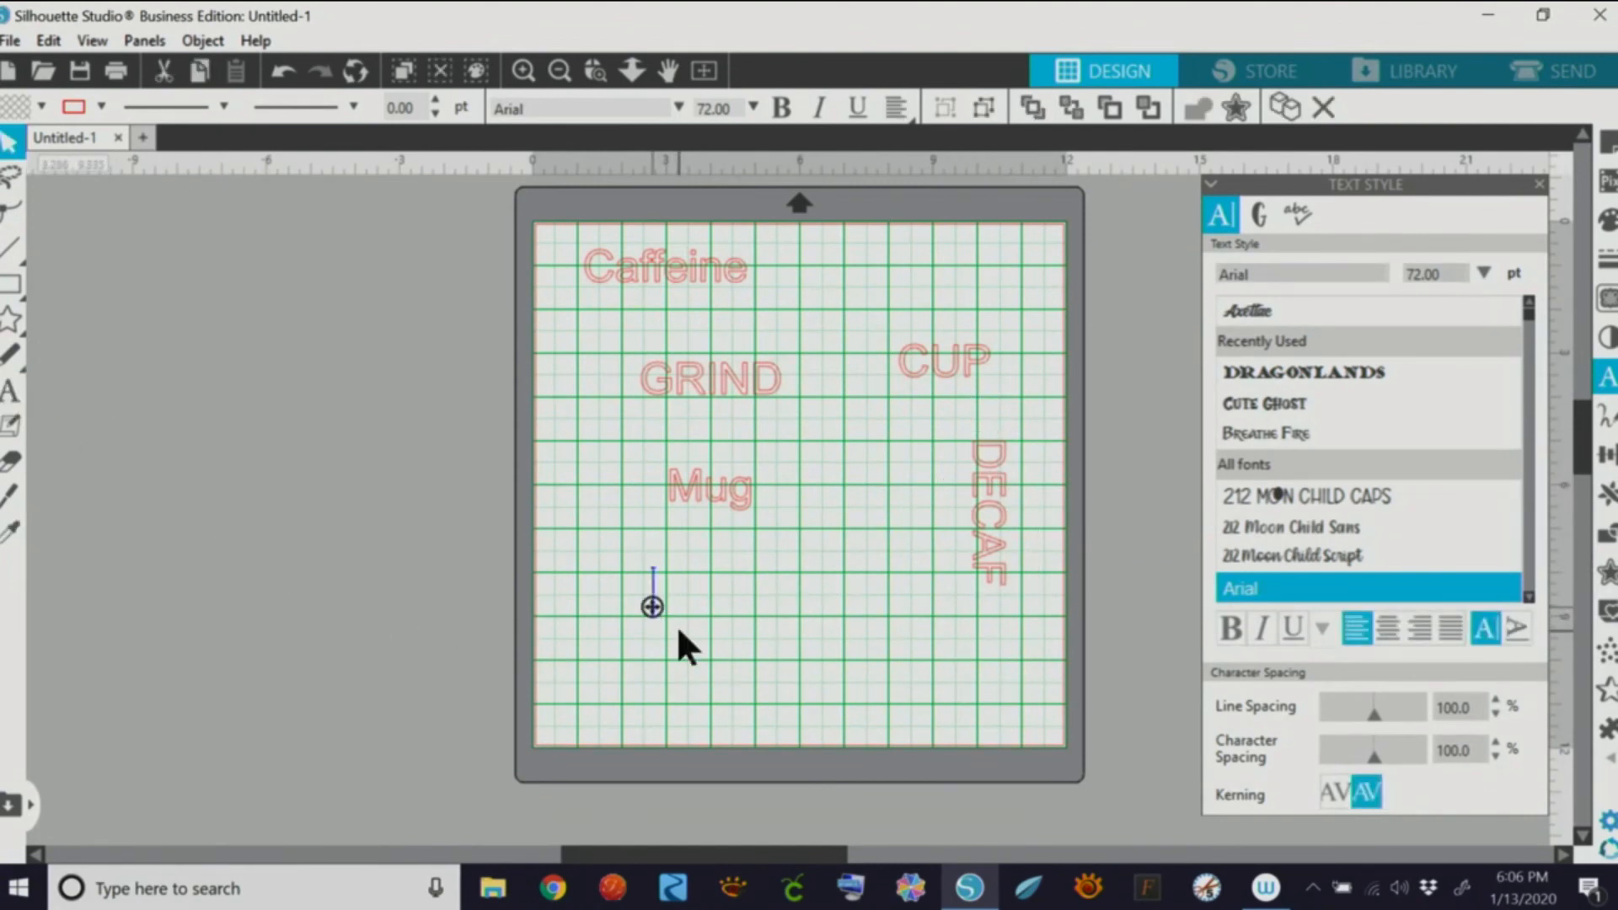
type("Beans")
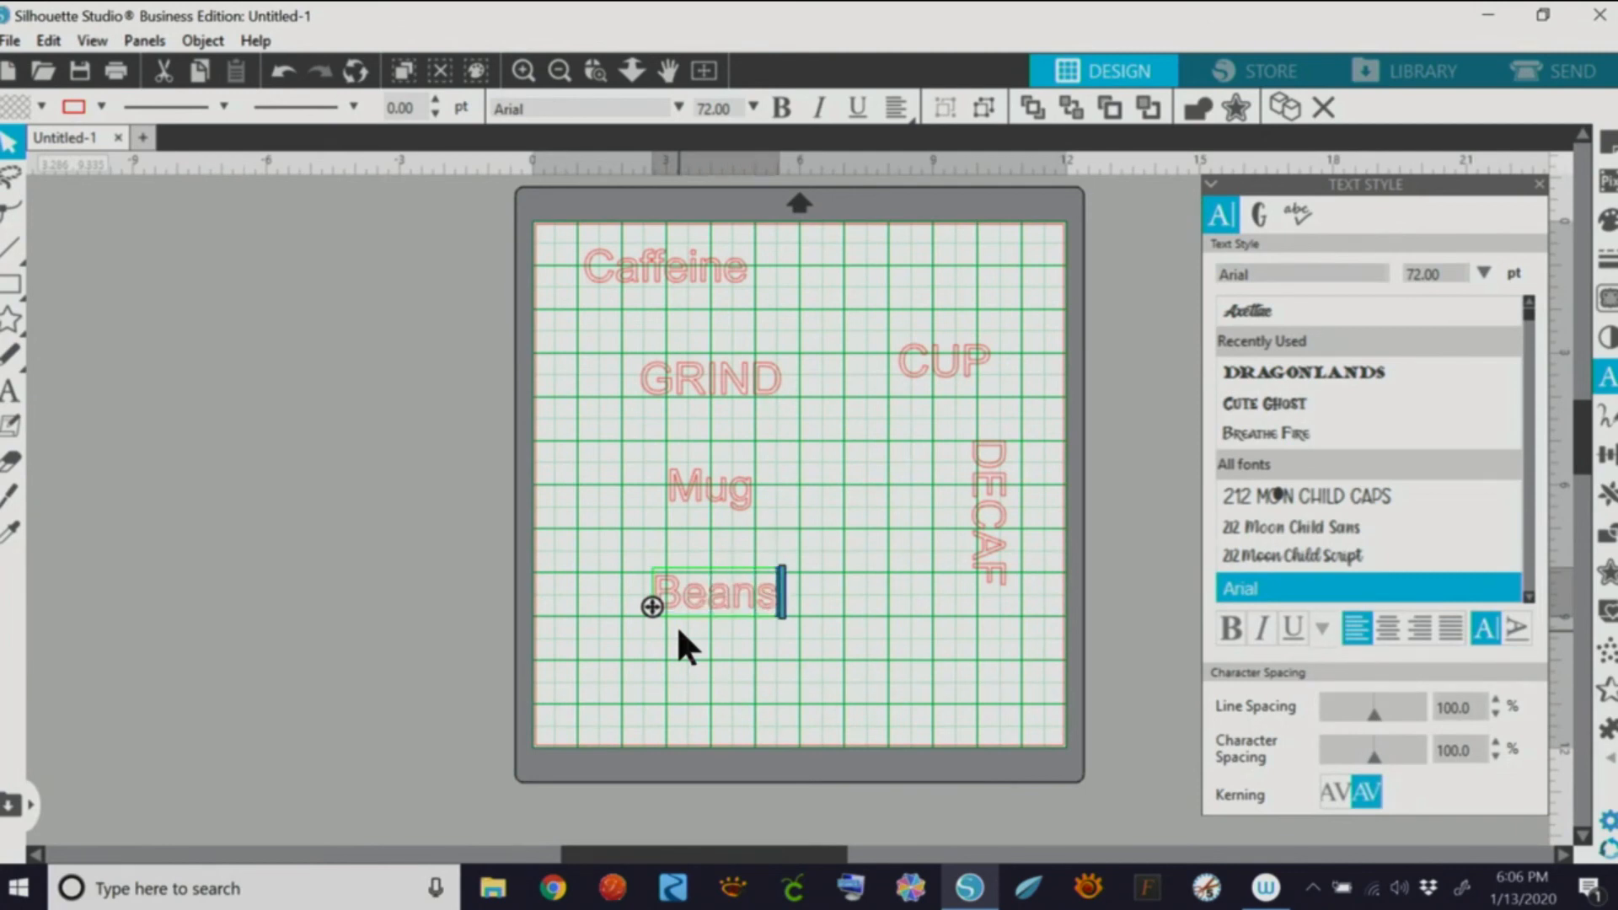
left_click(14, 390)
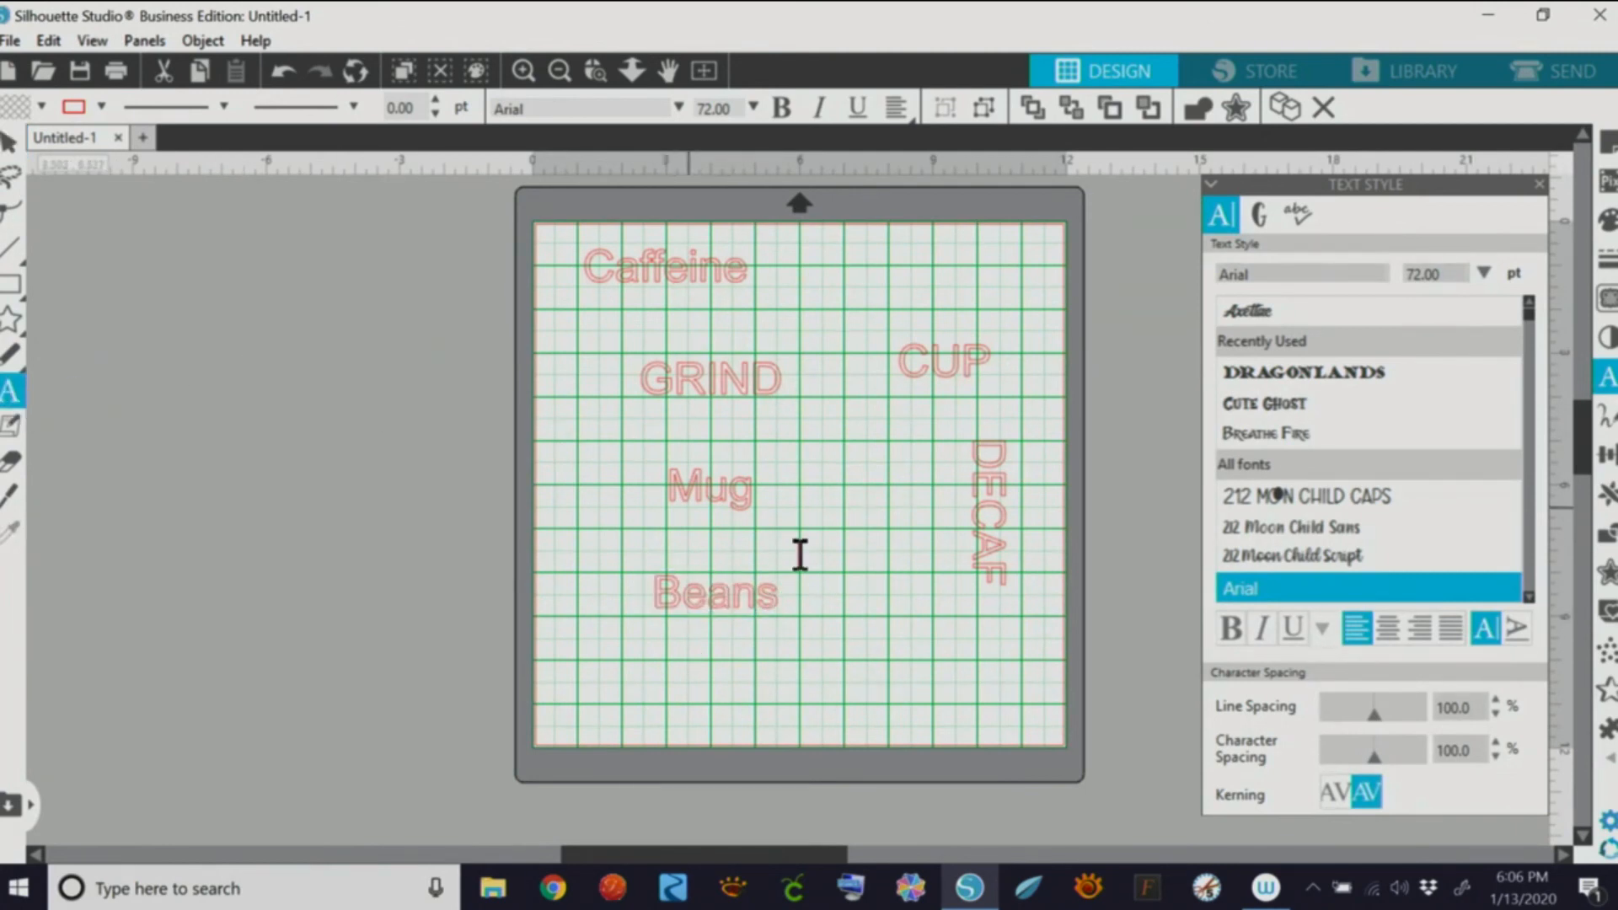
left_click(850, 662)
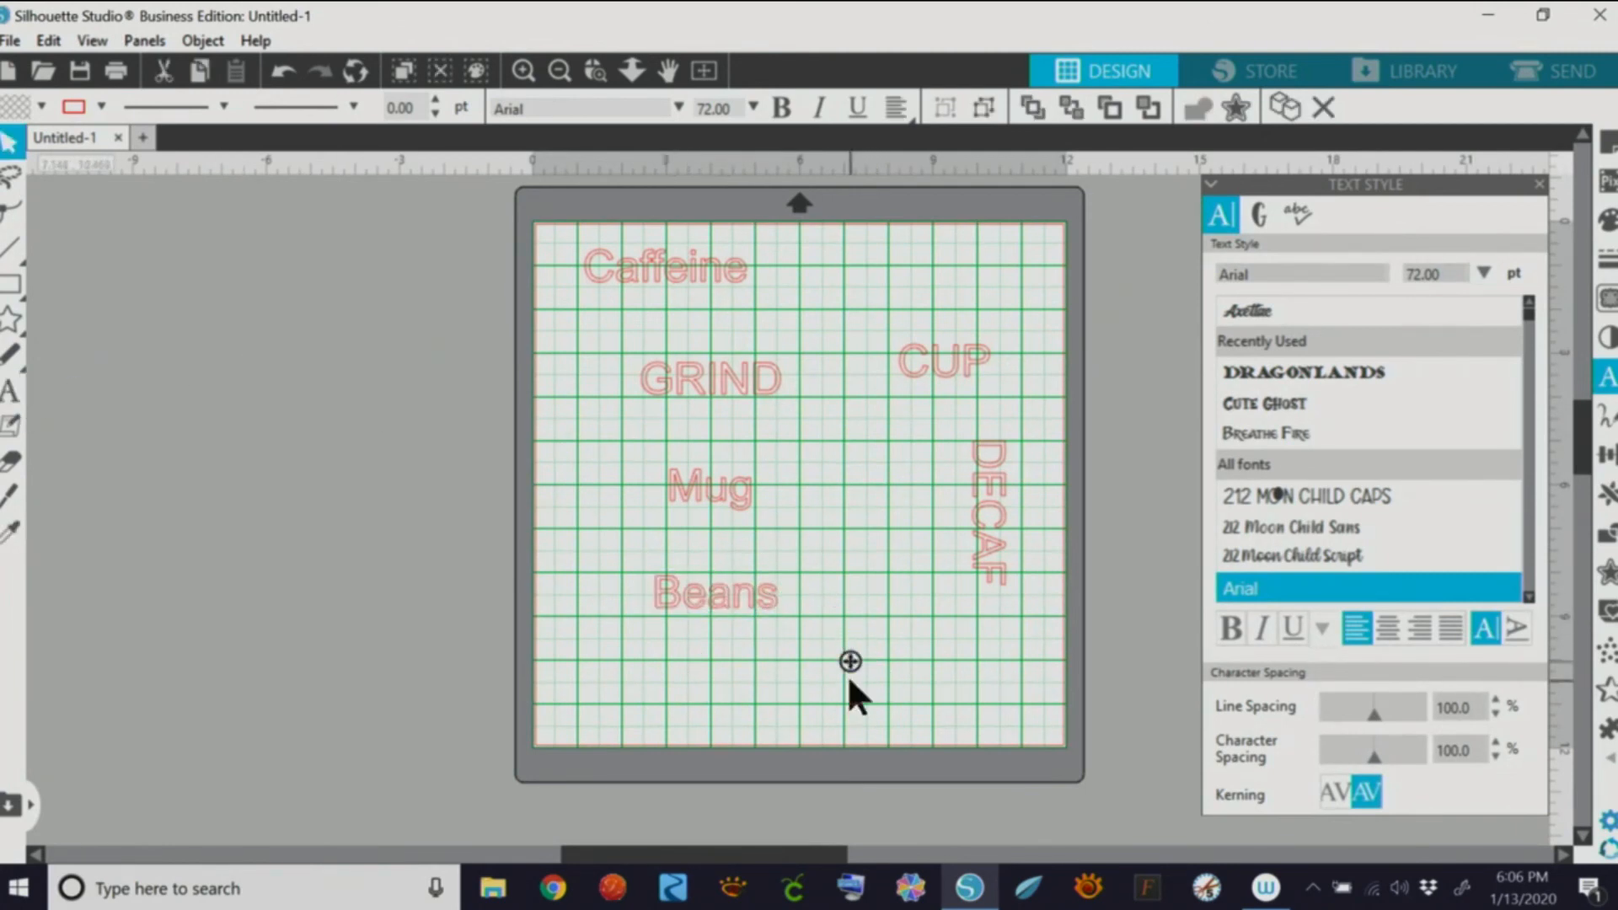
type("AROMA")
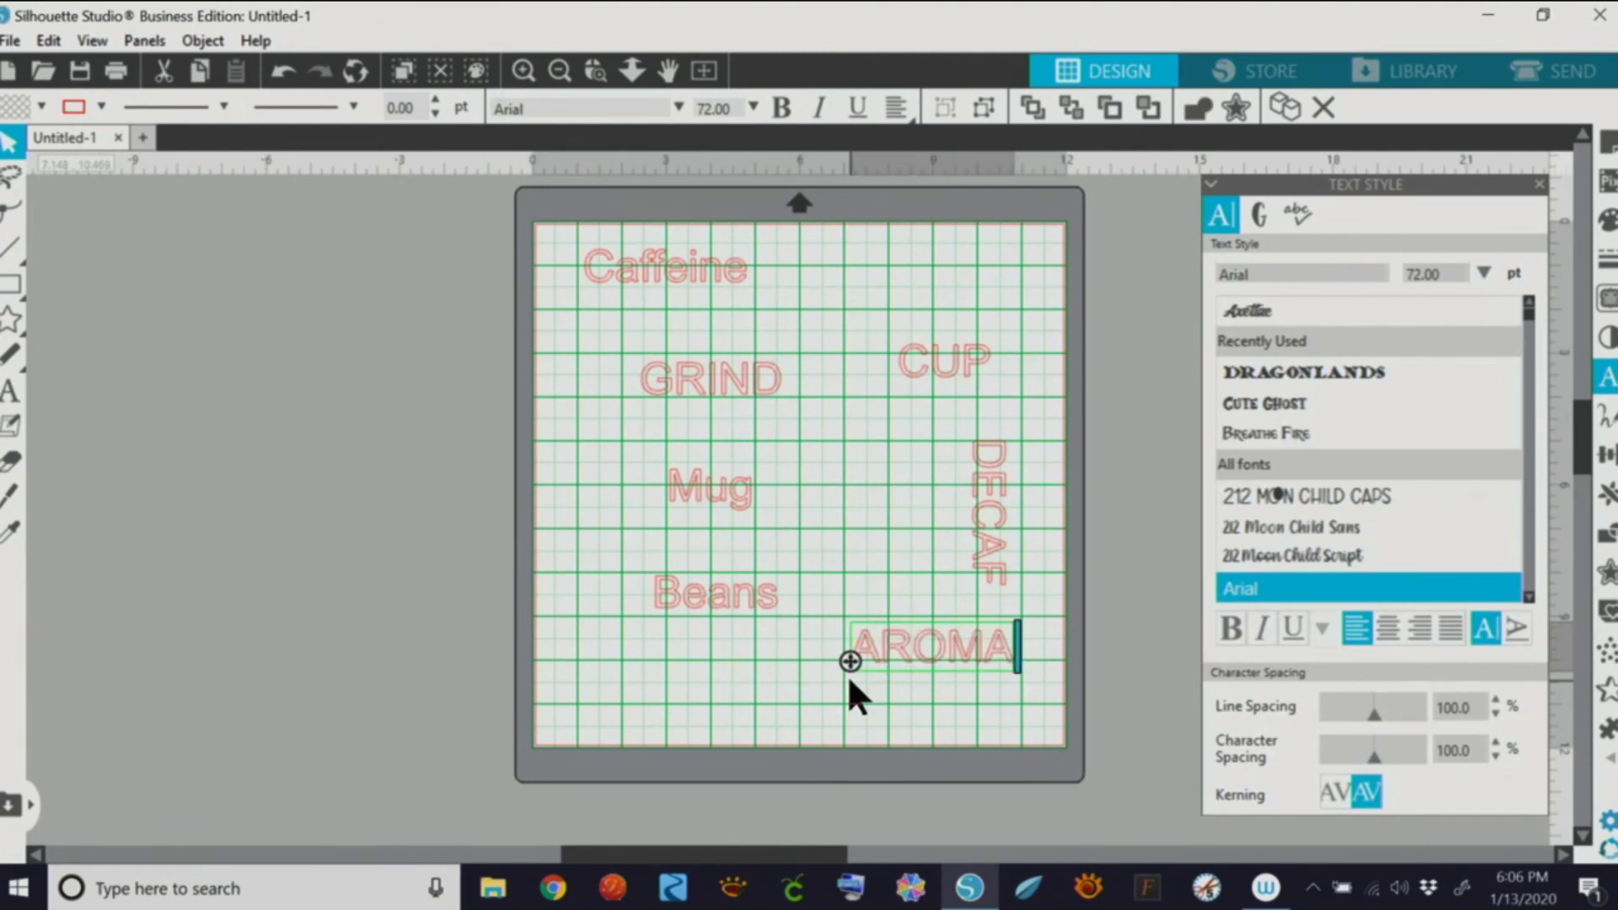
Step: Add the text "Morning" between GRIND and Mug, starting near the page's left edge
left_click(12, 392)
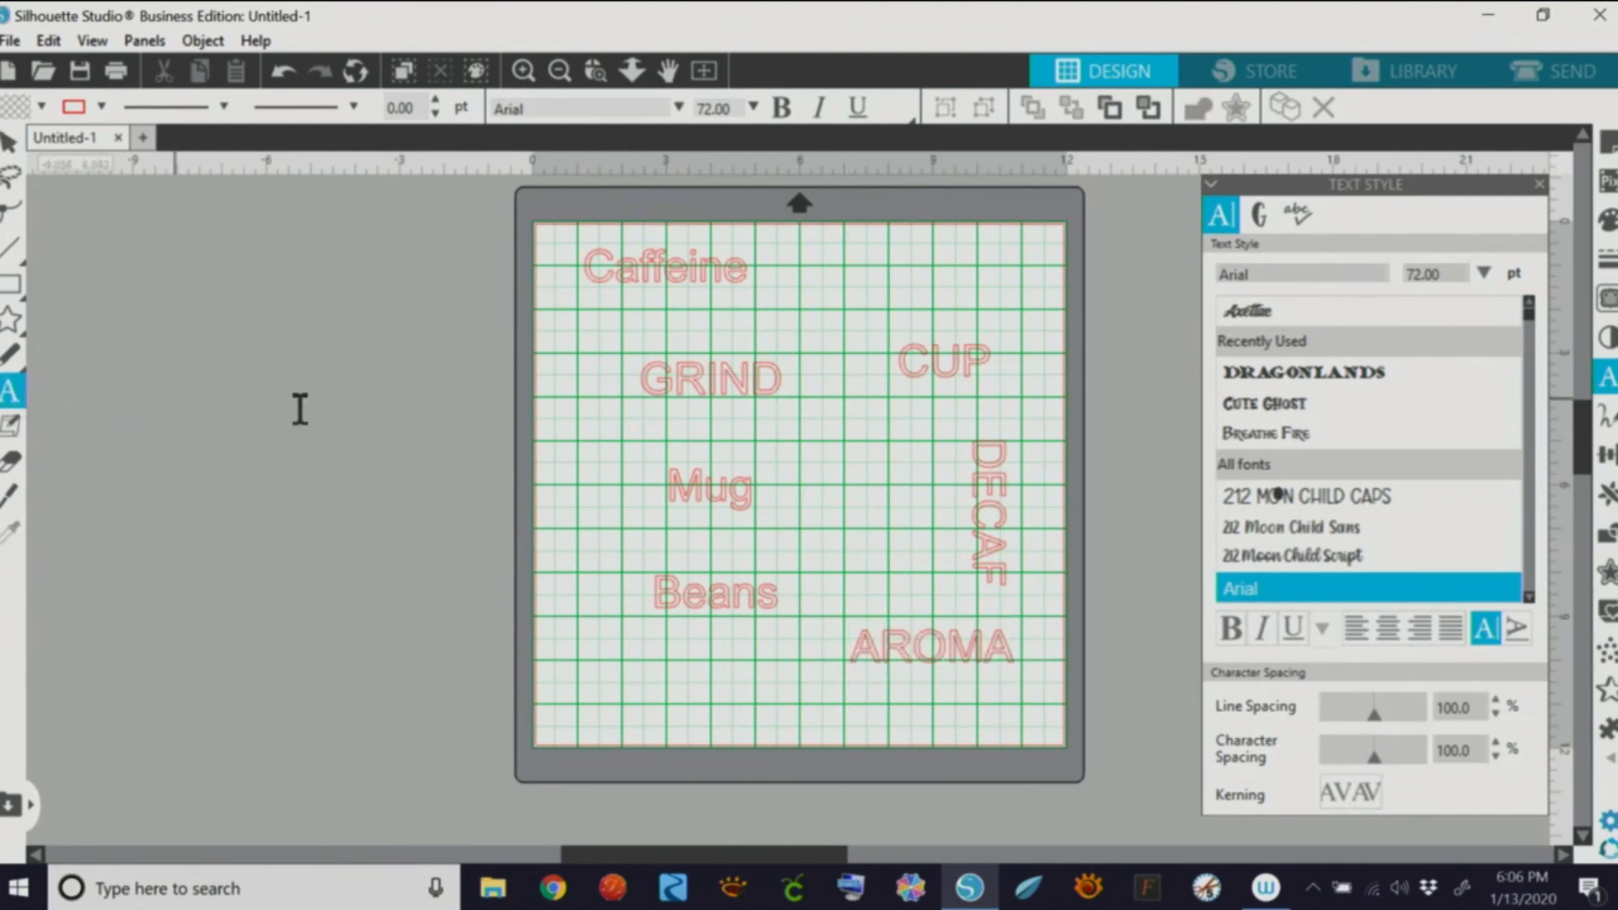
left_click(572, 438)
type("M")
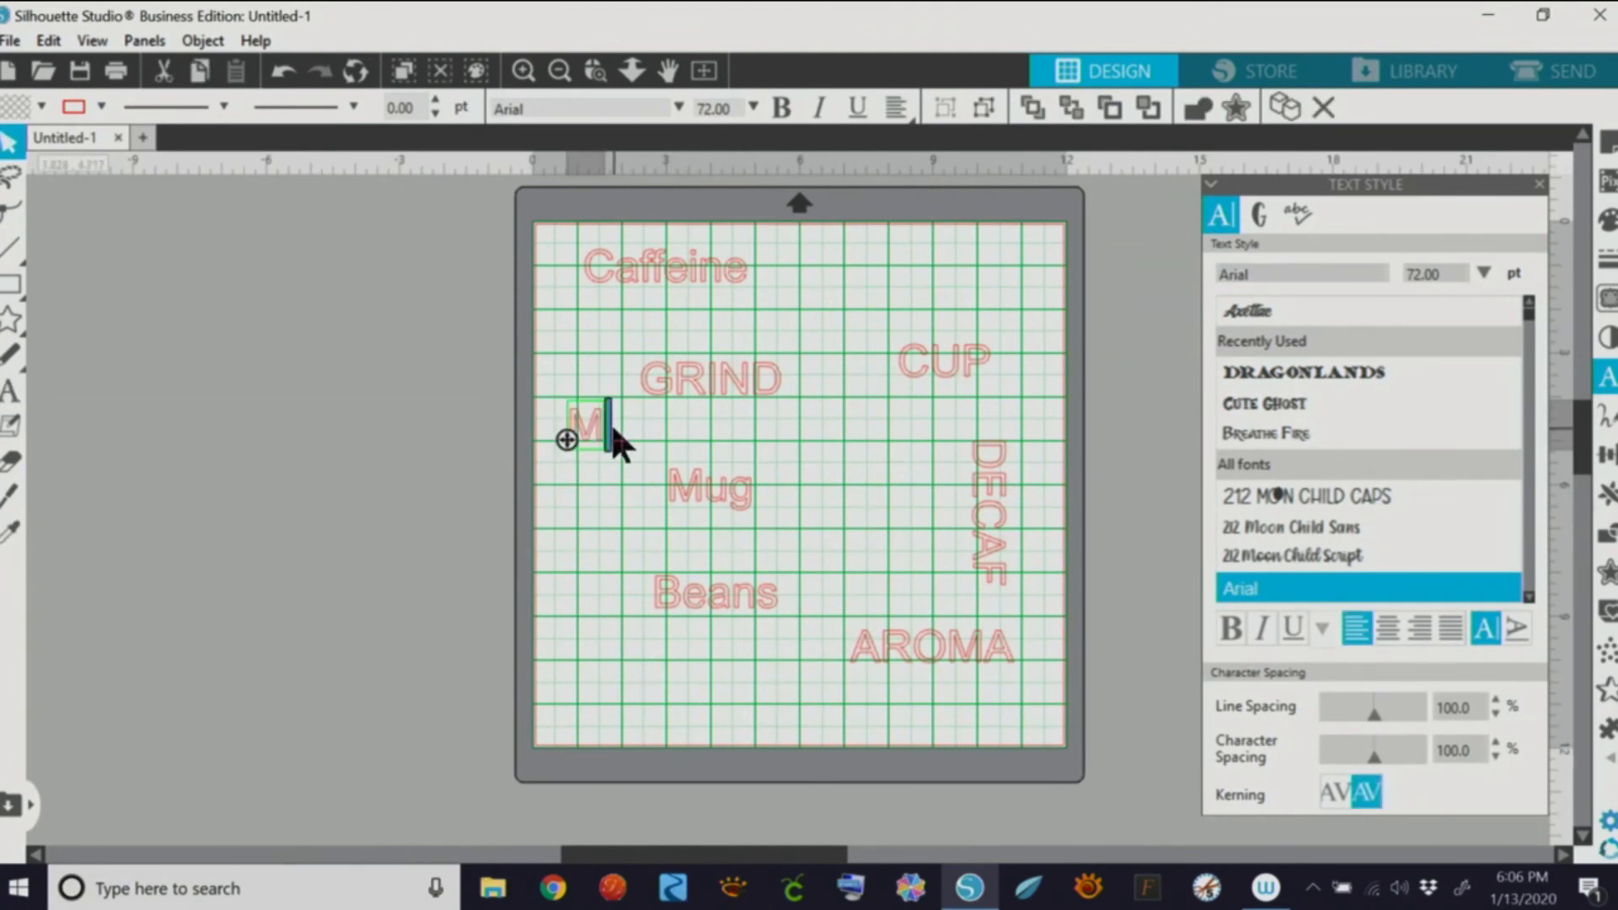
type("orning")
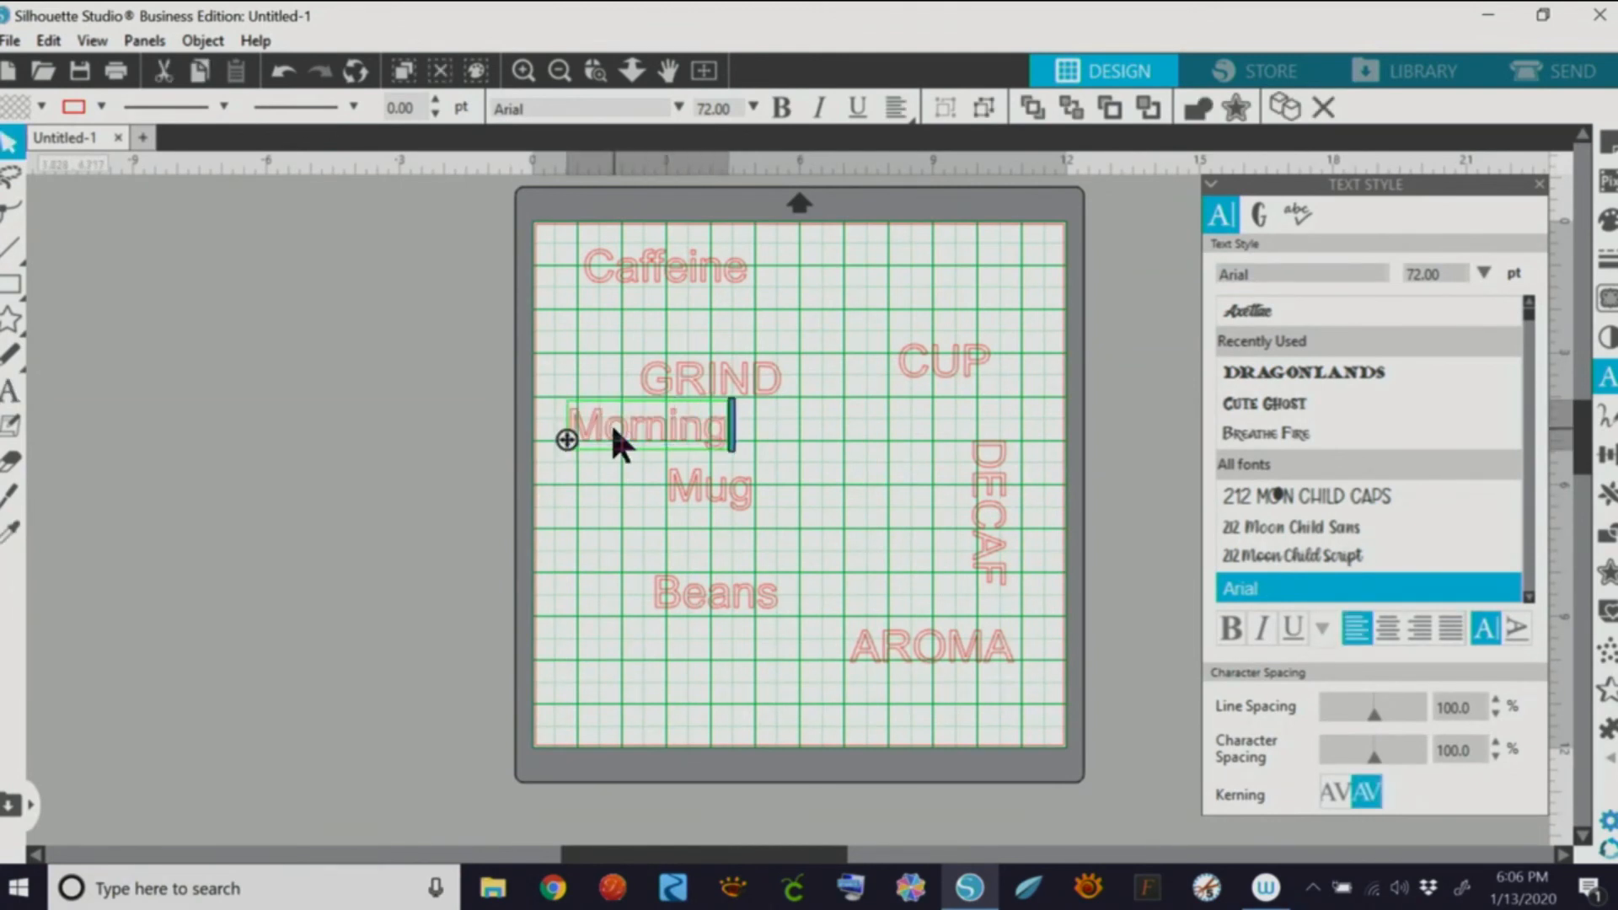
Step: Add the text "AWAKE" in all capitals below Beans, near the page's lower left corner
left_click(9, 389)
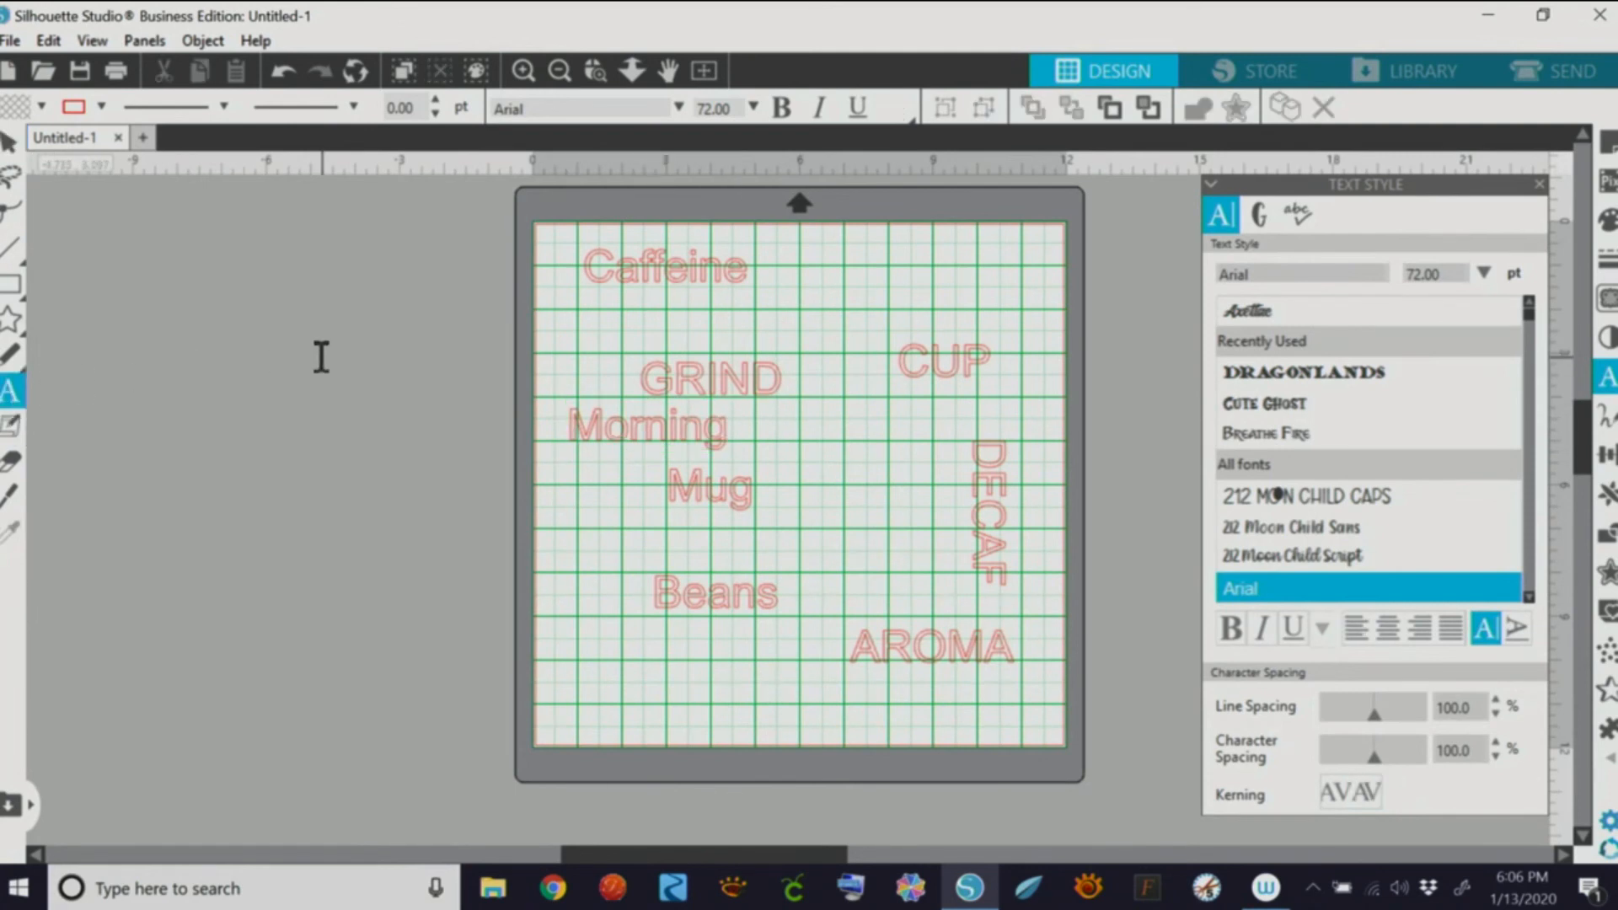
left_click(600, 690)
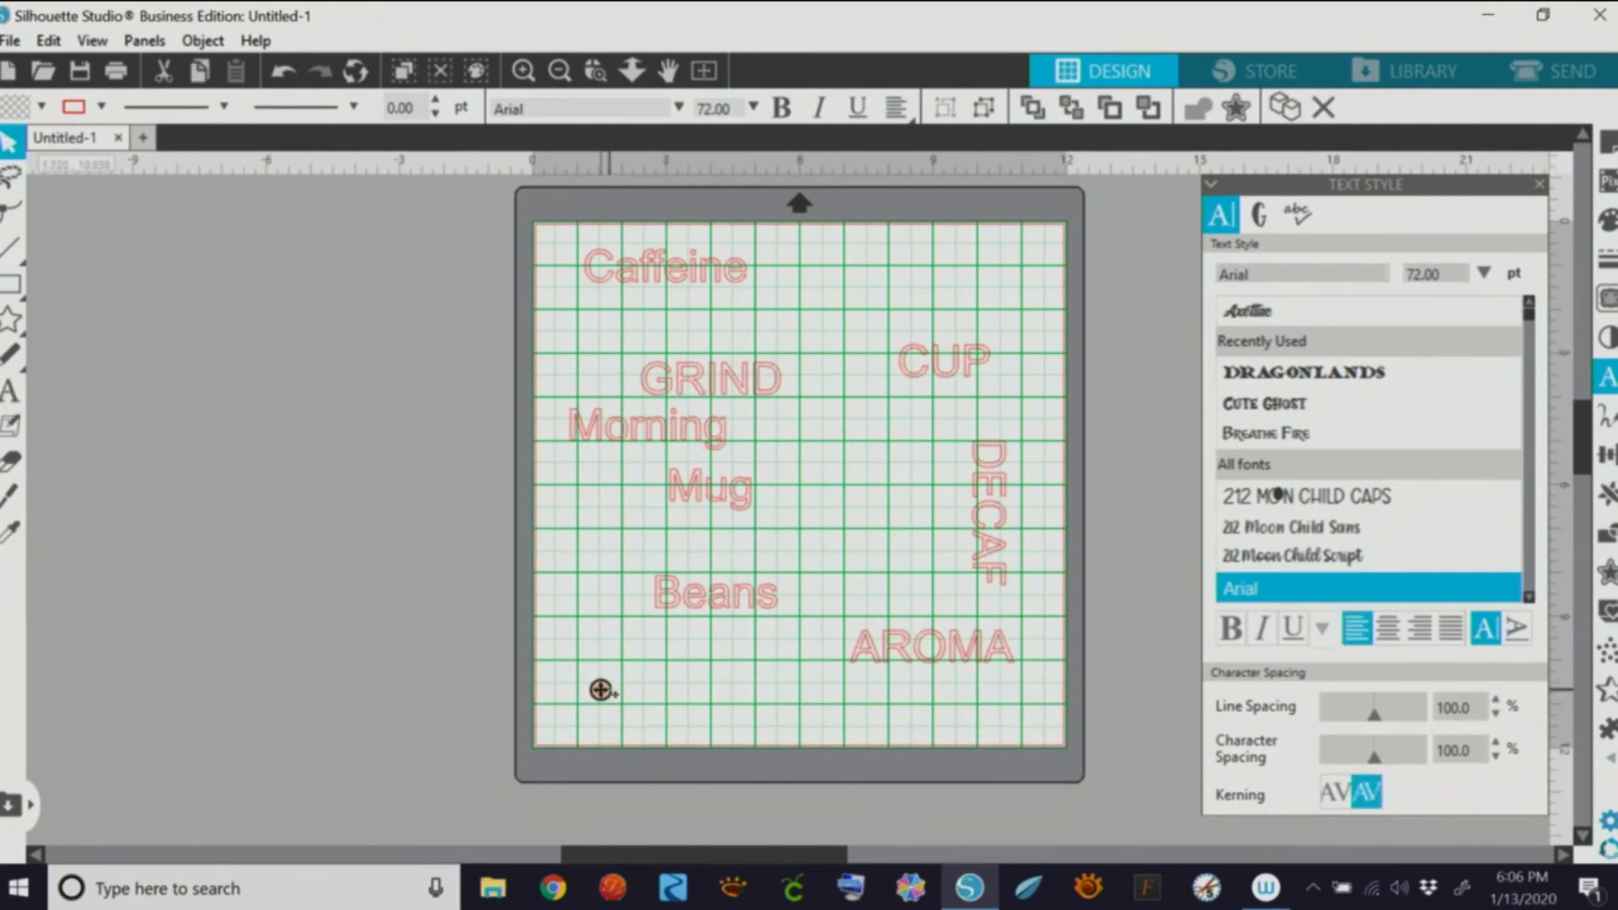
type("Awake")
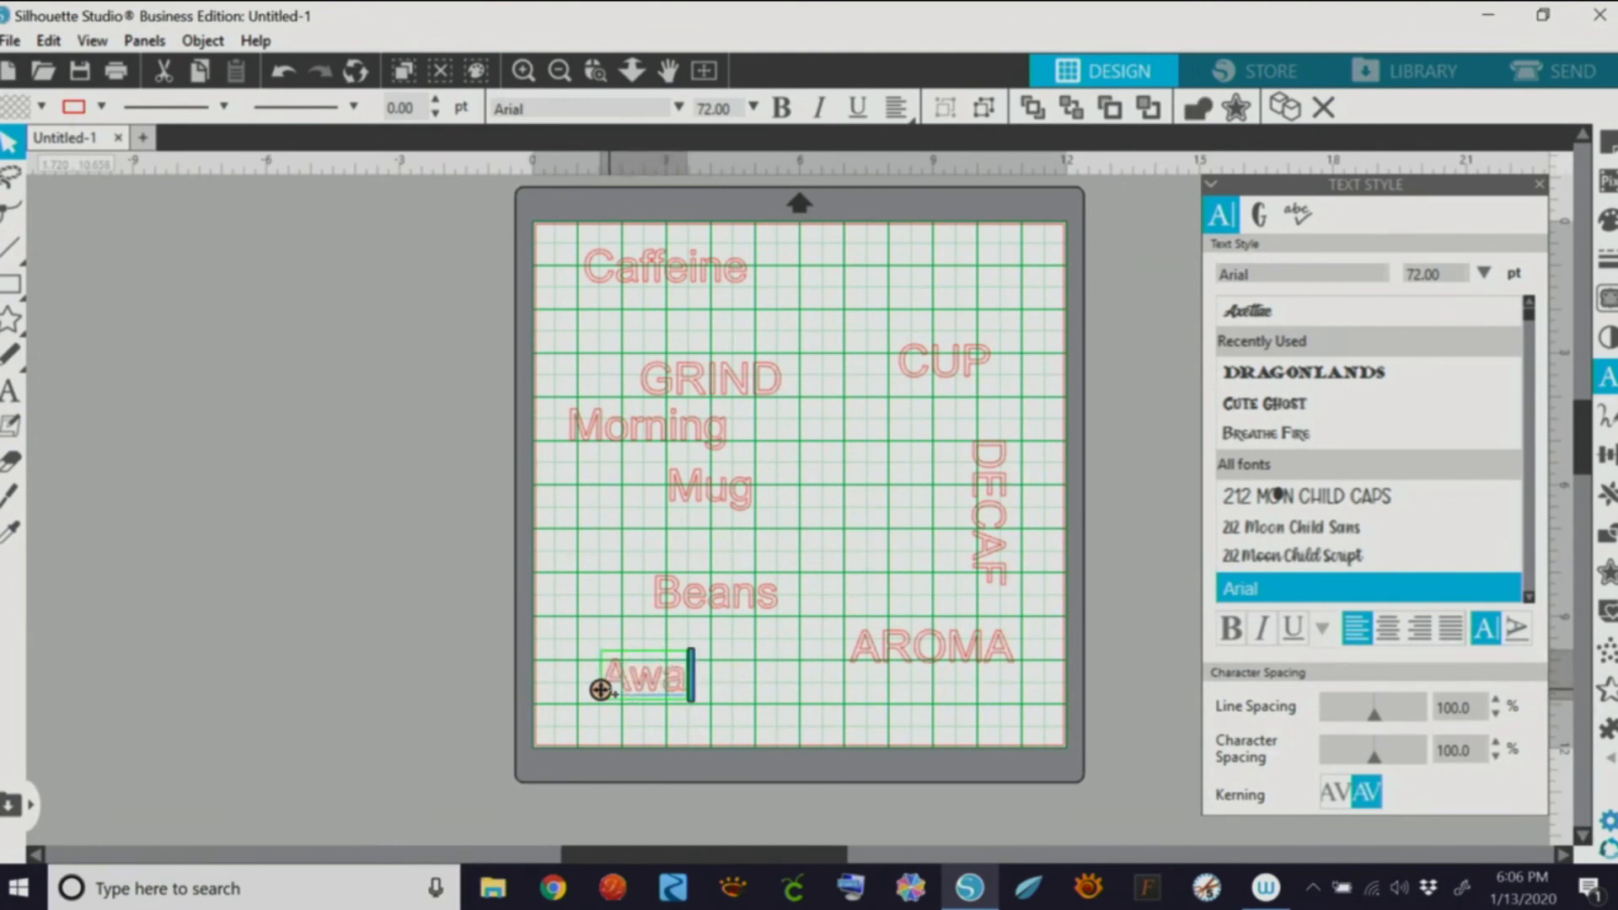
key("BackSpace")
key("BackSpace")
key("BackSpace")
key("BackSpace")
type("WAKE")
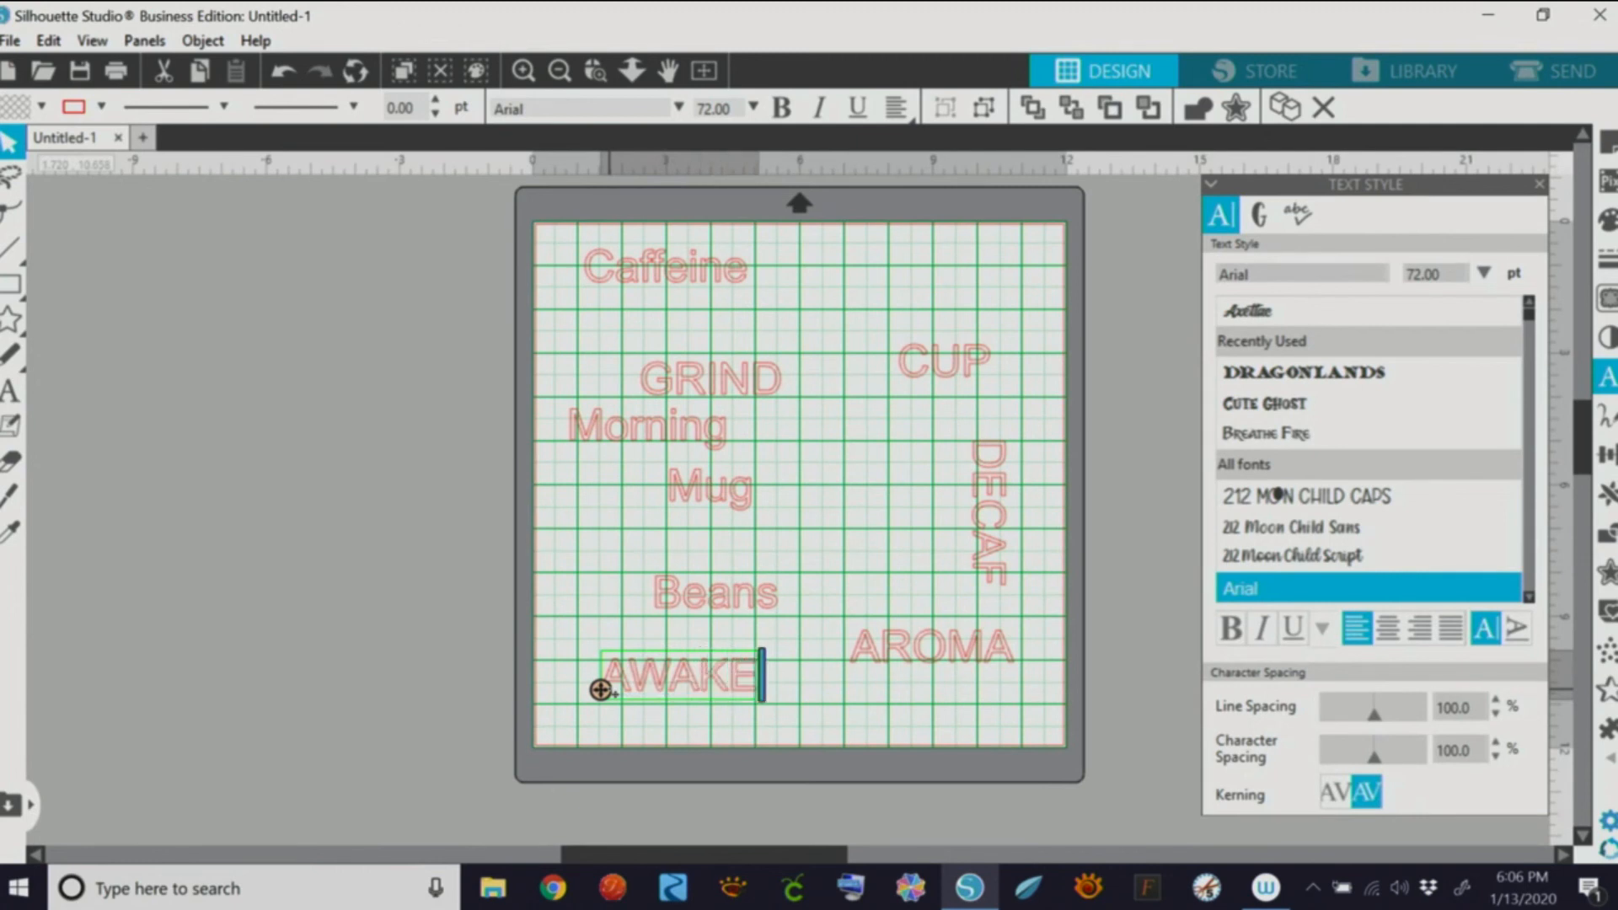
Step: Add the separate text object "Black" above CUP, near the page's upper right corner
left_click(11, 389)
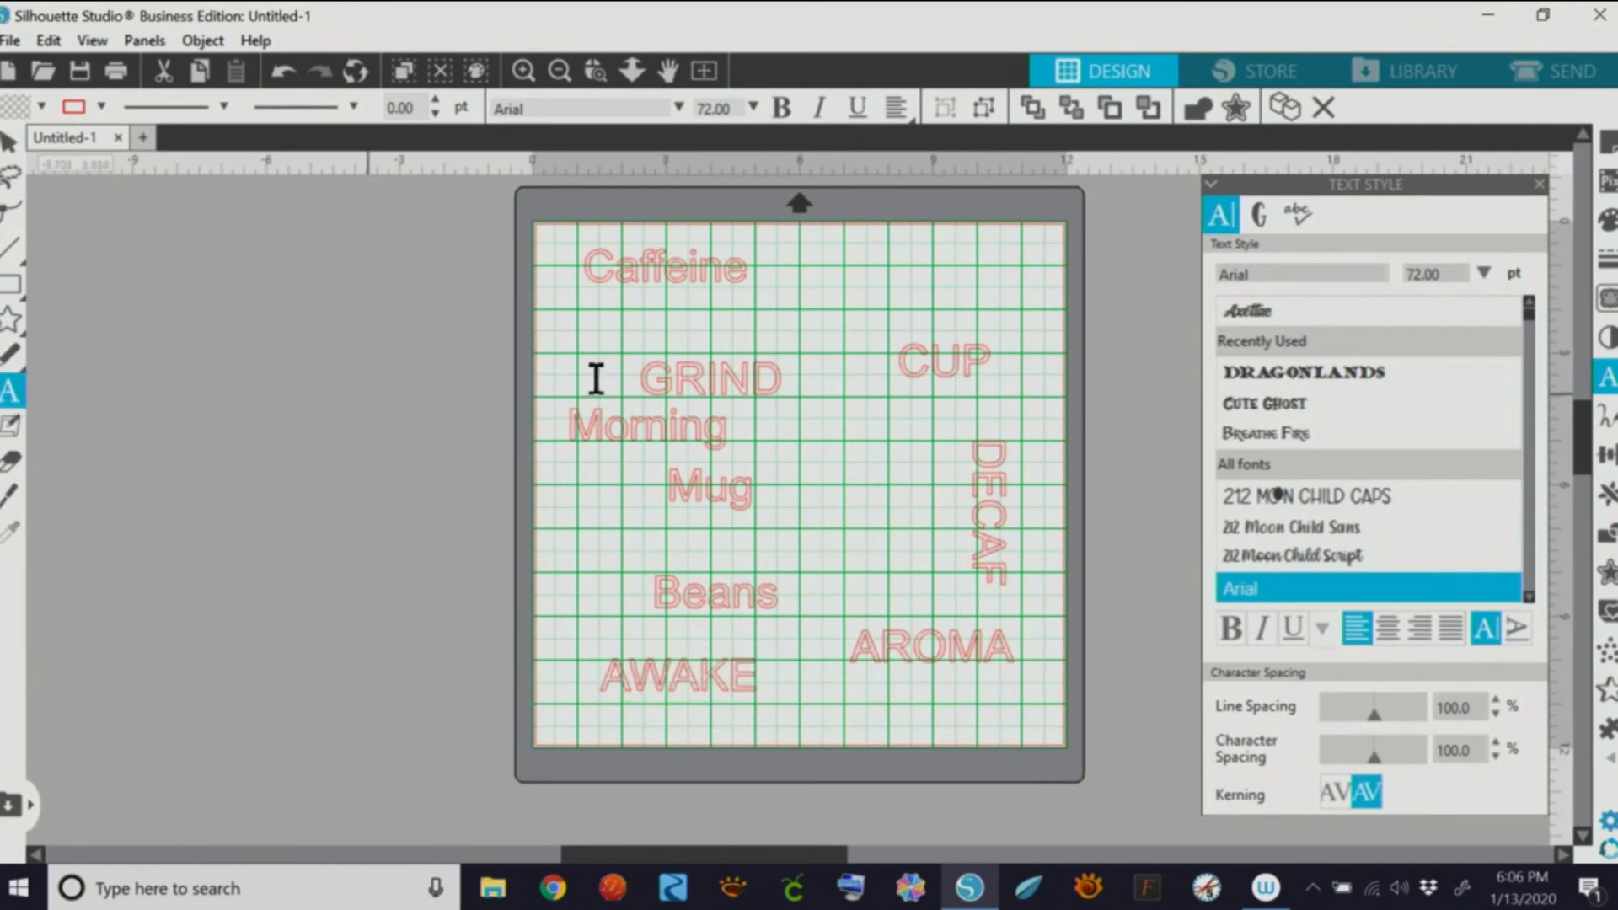
left_click(876, 272)
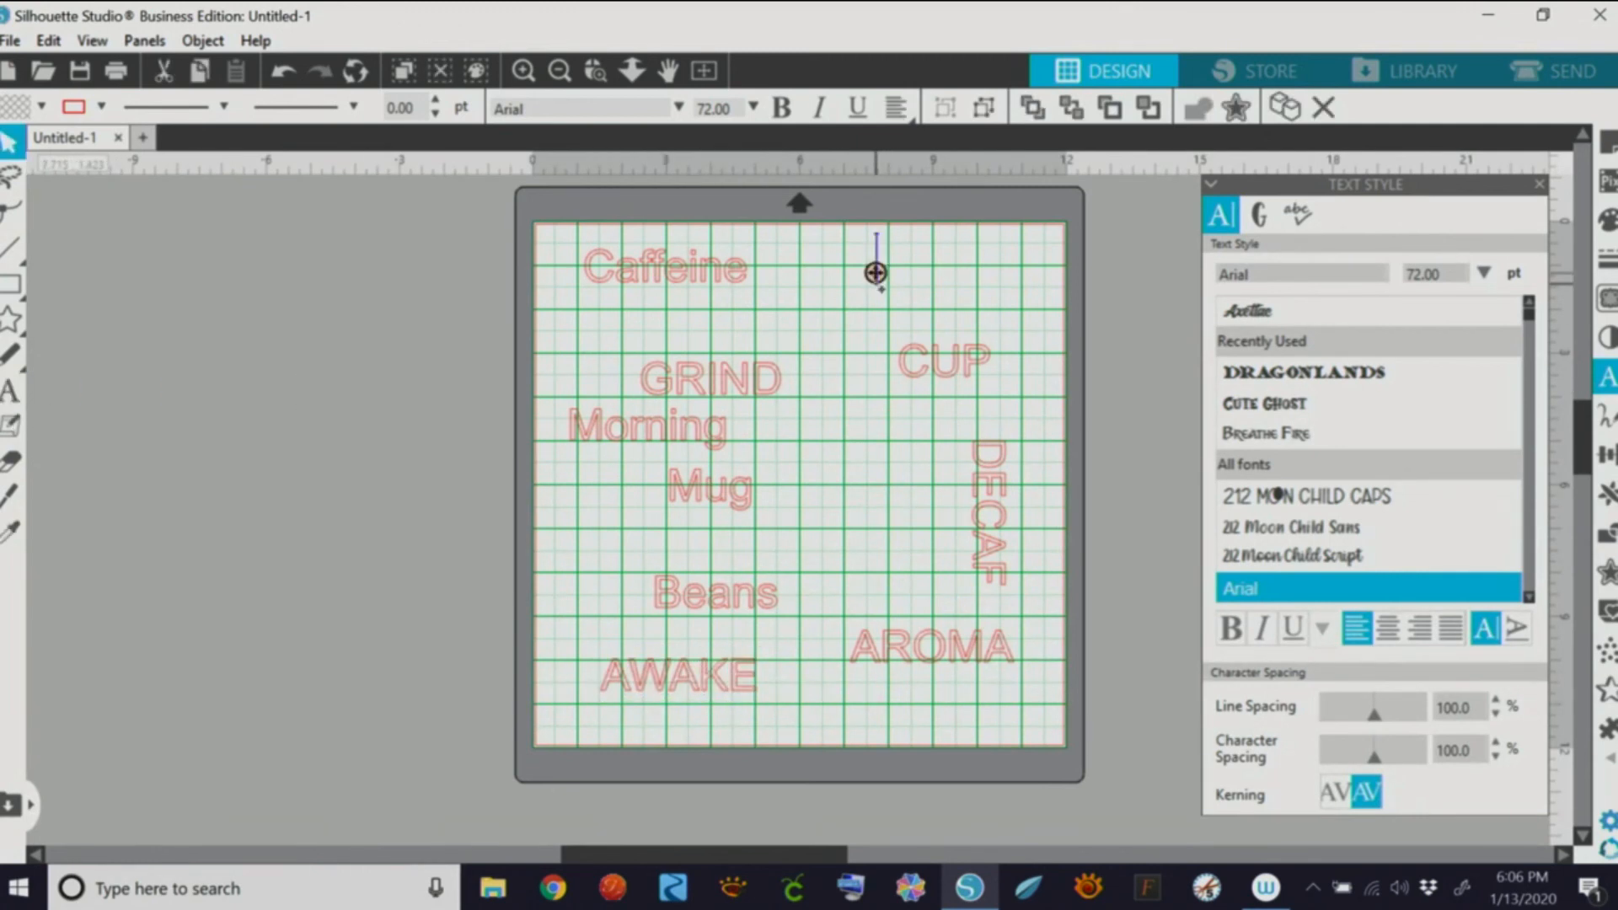
type("Bla")
key("BackSpace")
key("BackSpace")
type("la")
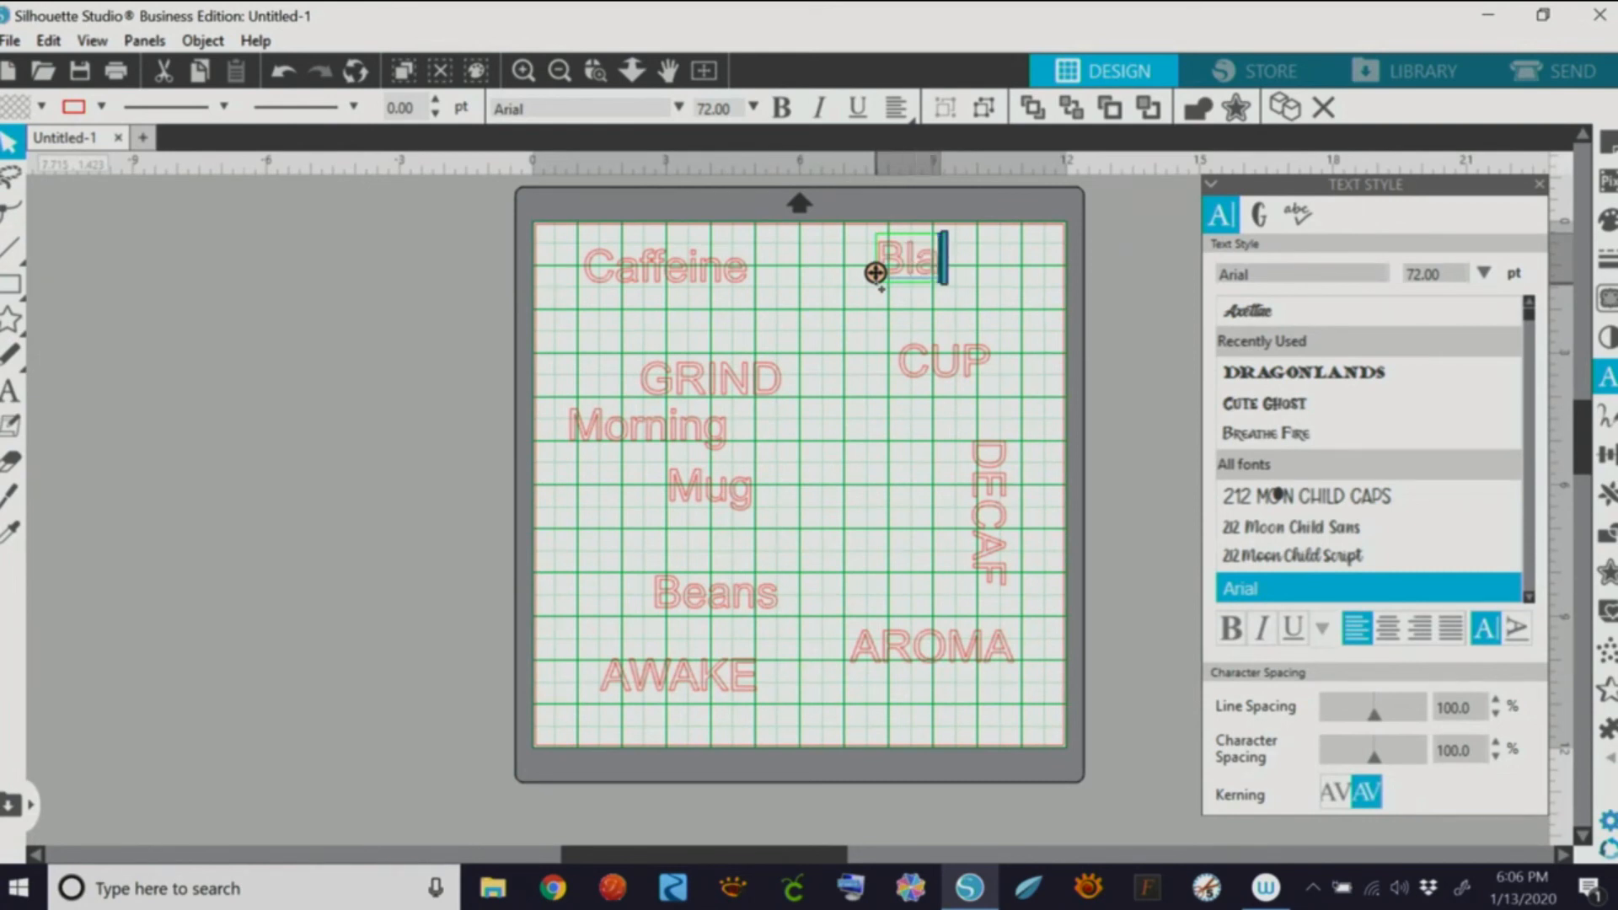
type("ck")
Step: Add the text "Cream" beside Morning, change it to vertical orientation and place it just left of DECAF
left_click(11, 389)
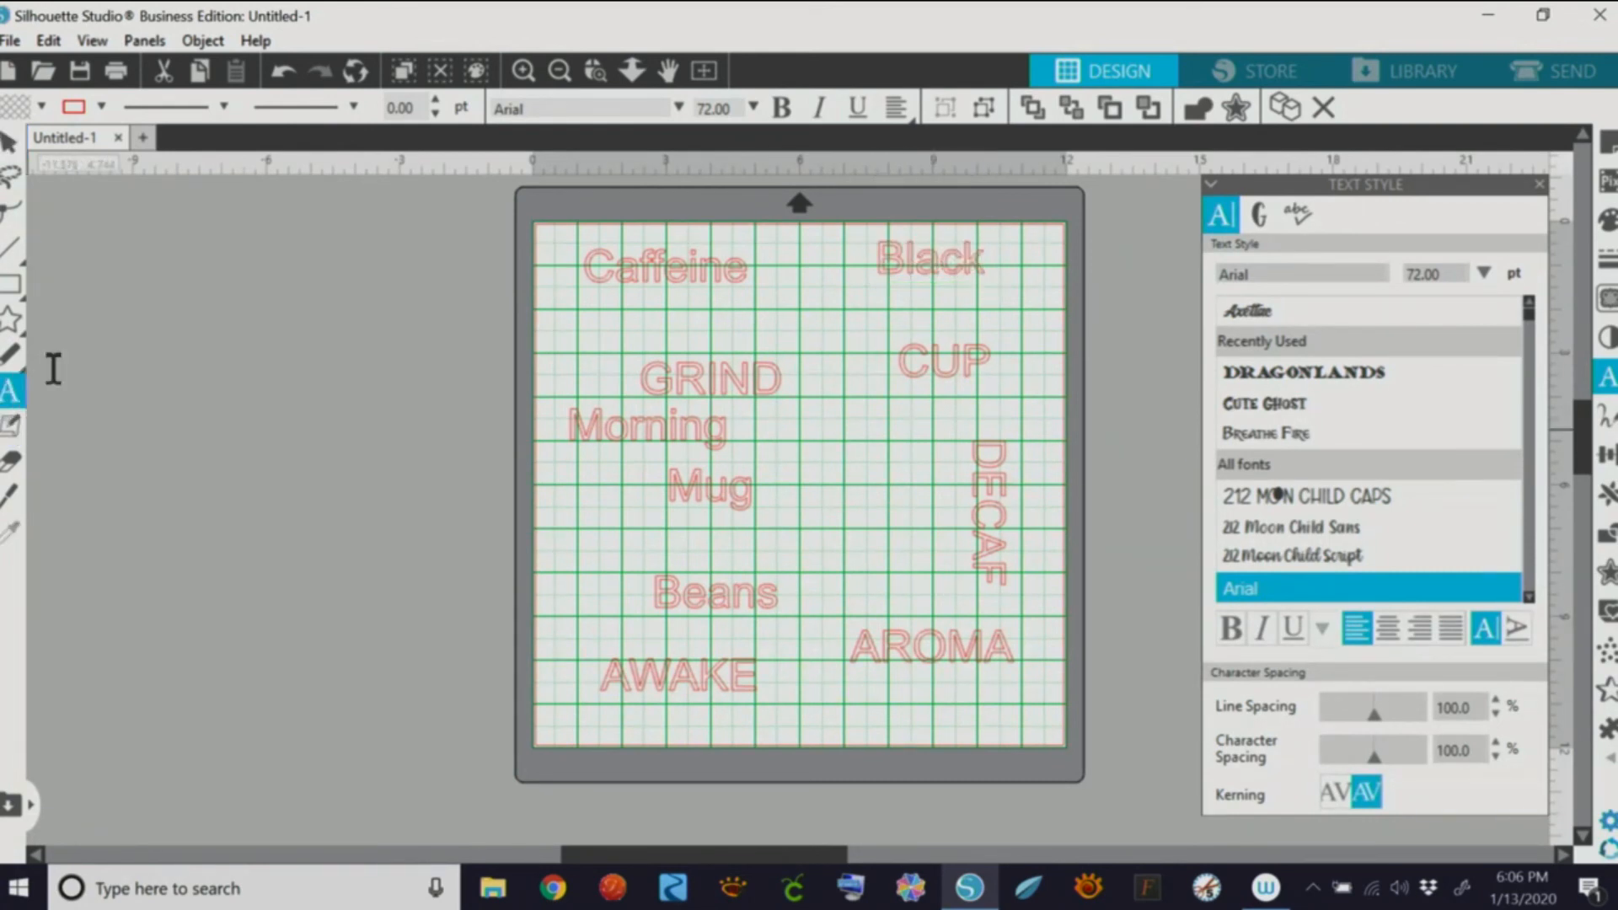
left_click(797, 447)
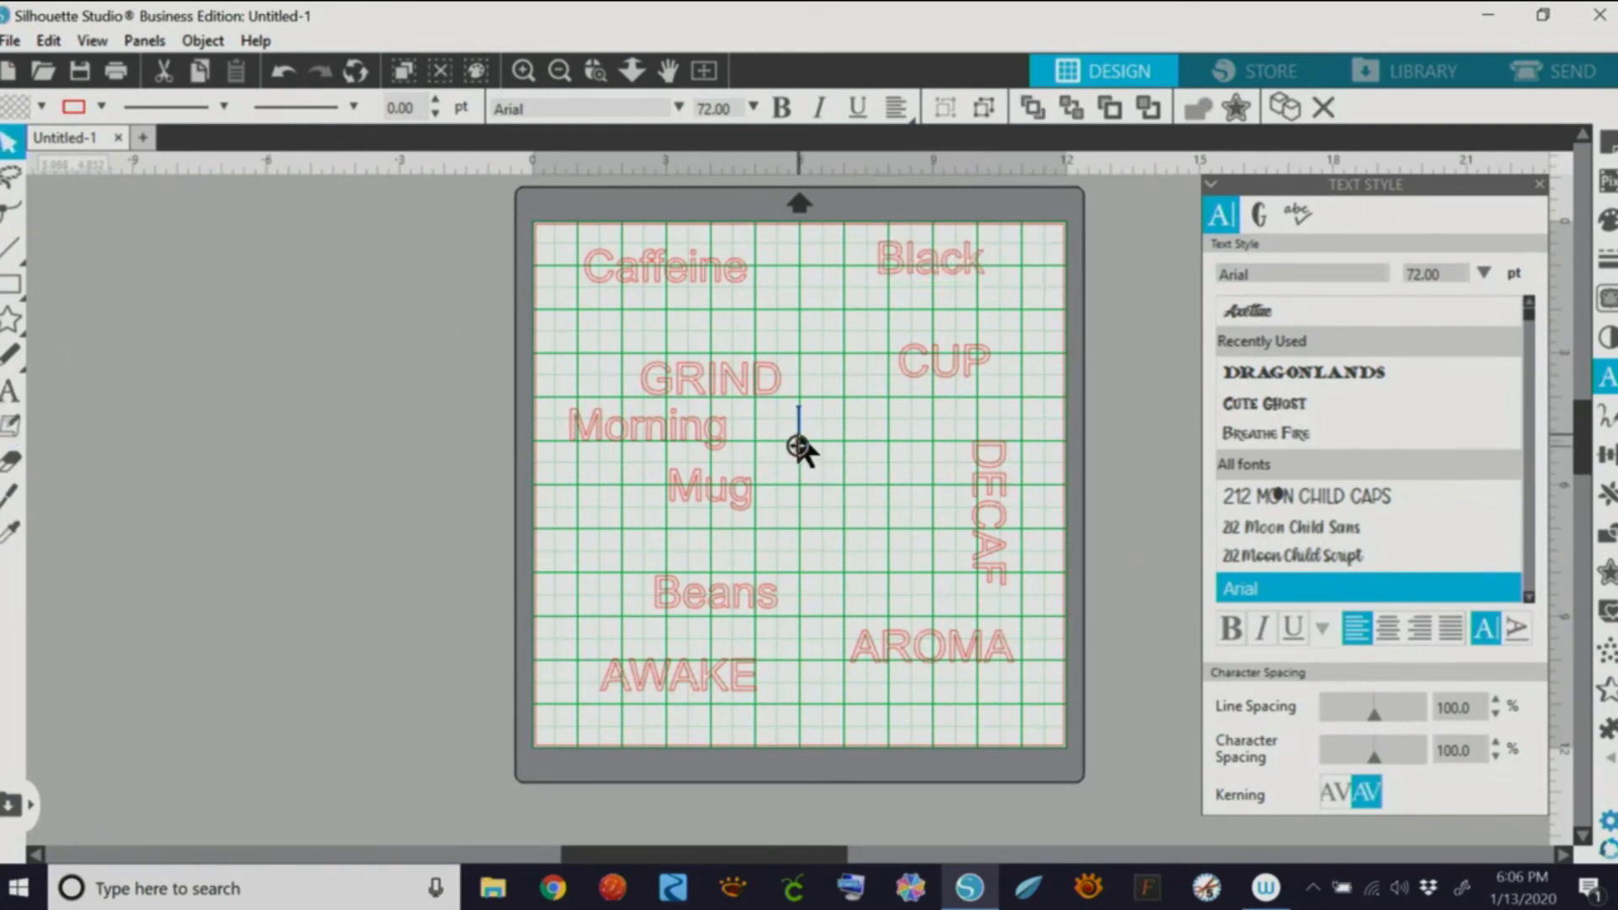
type("Cream")
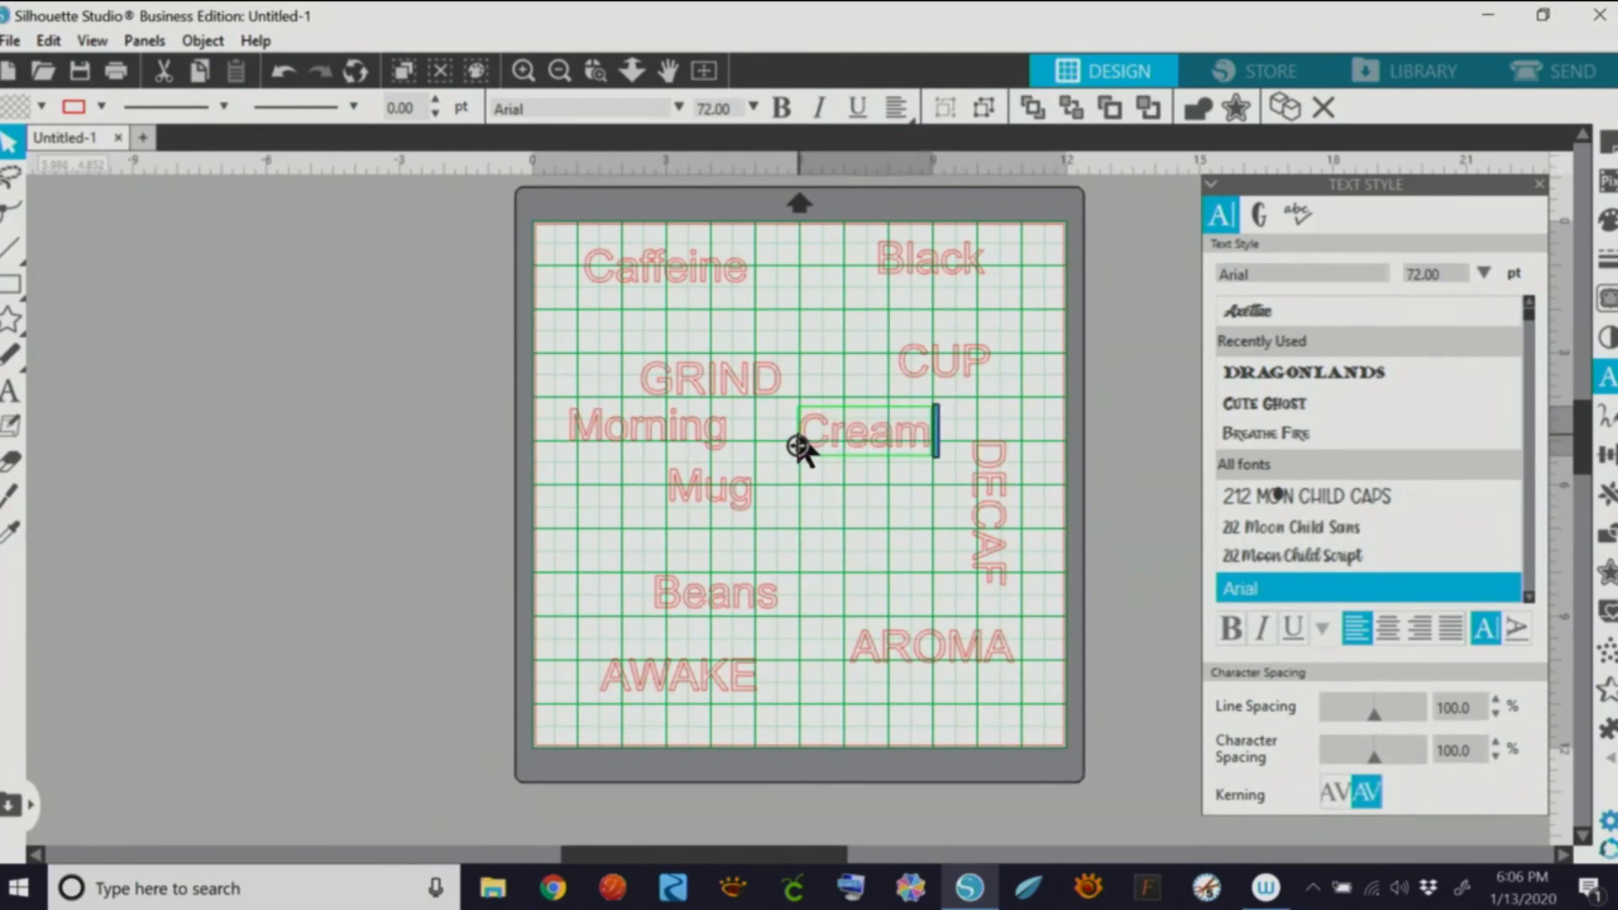
left_click(908, 517)
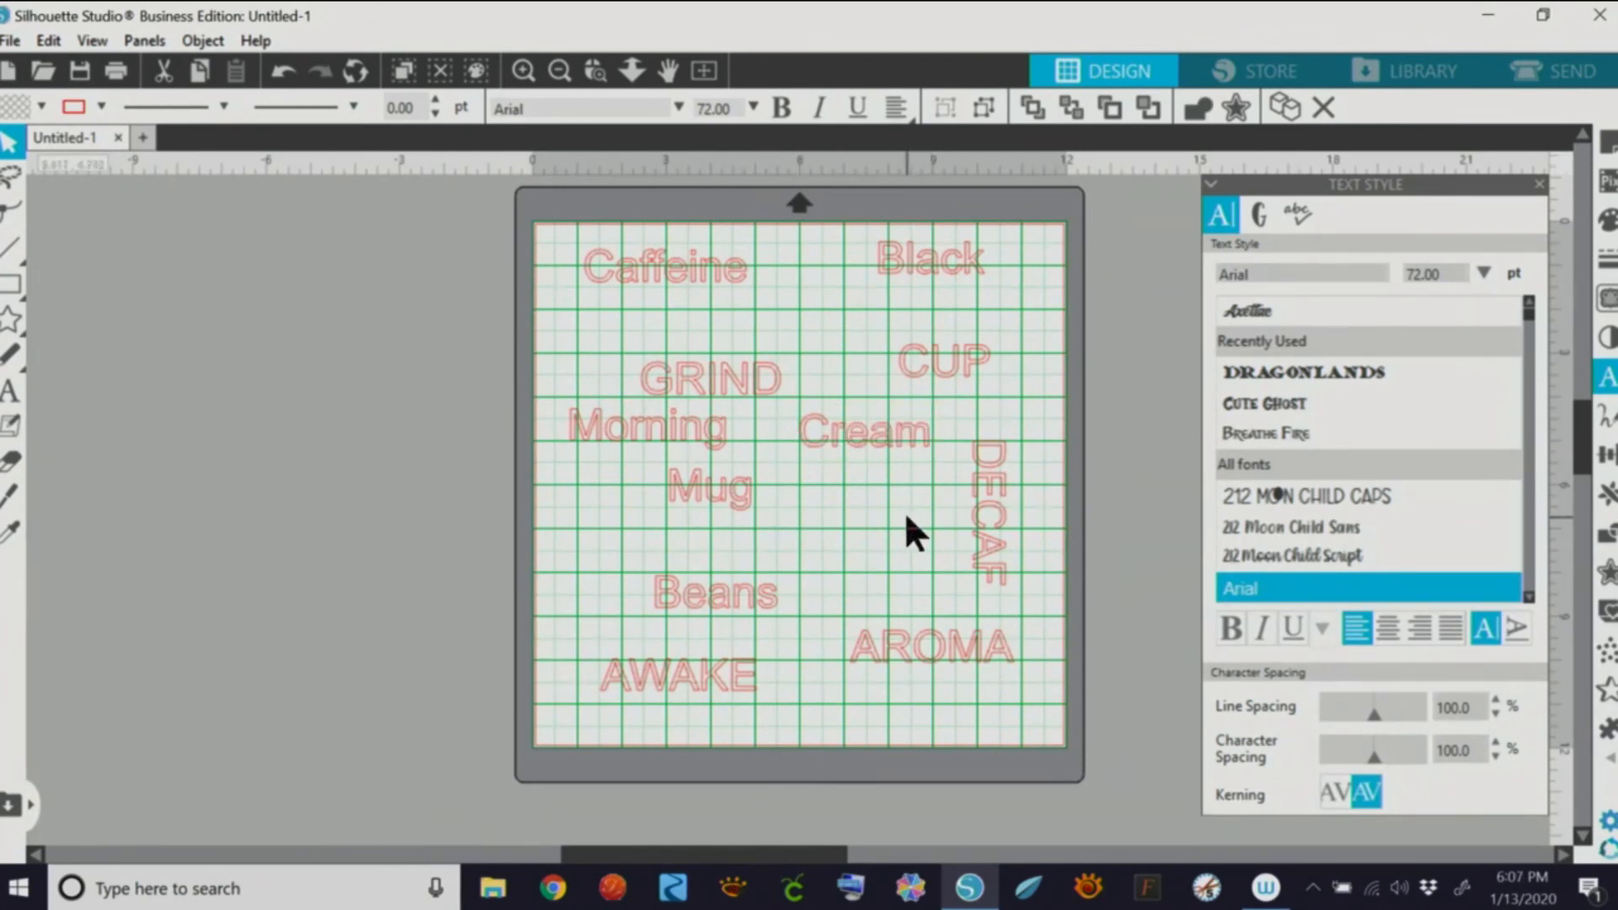
left_click(881, 443)
left_click(1513, 625)
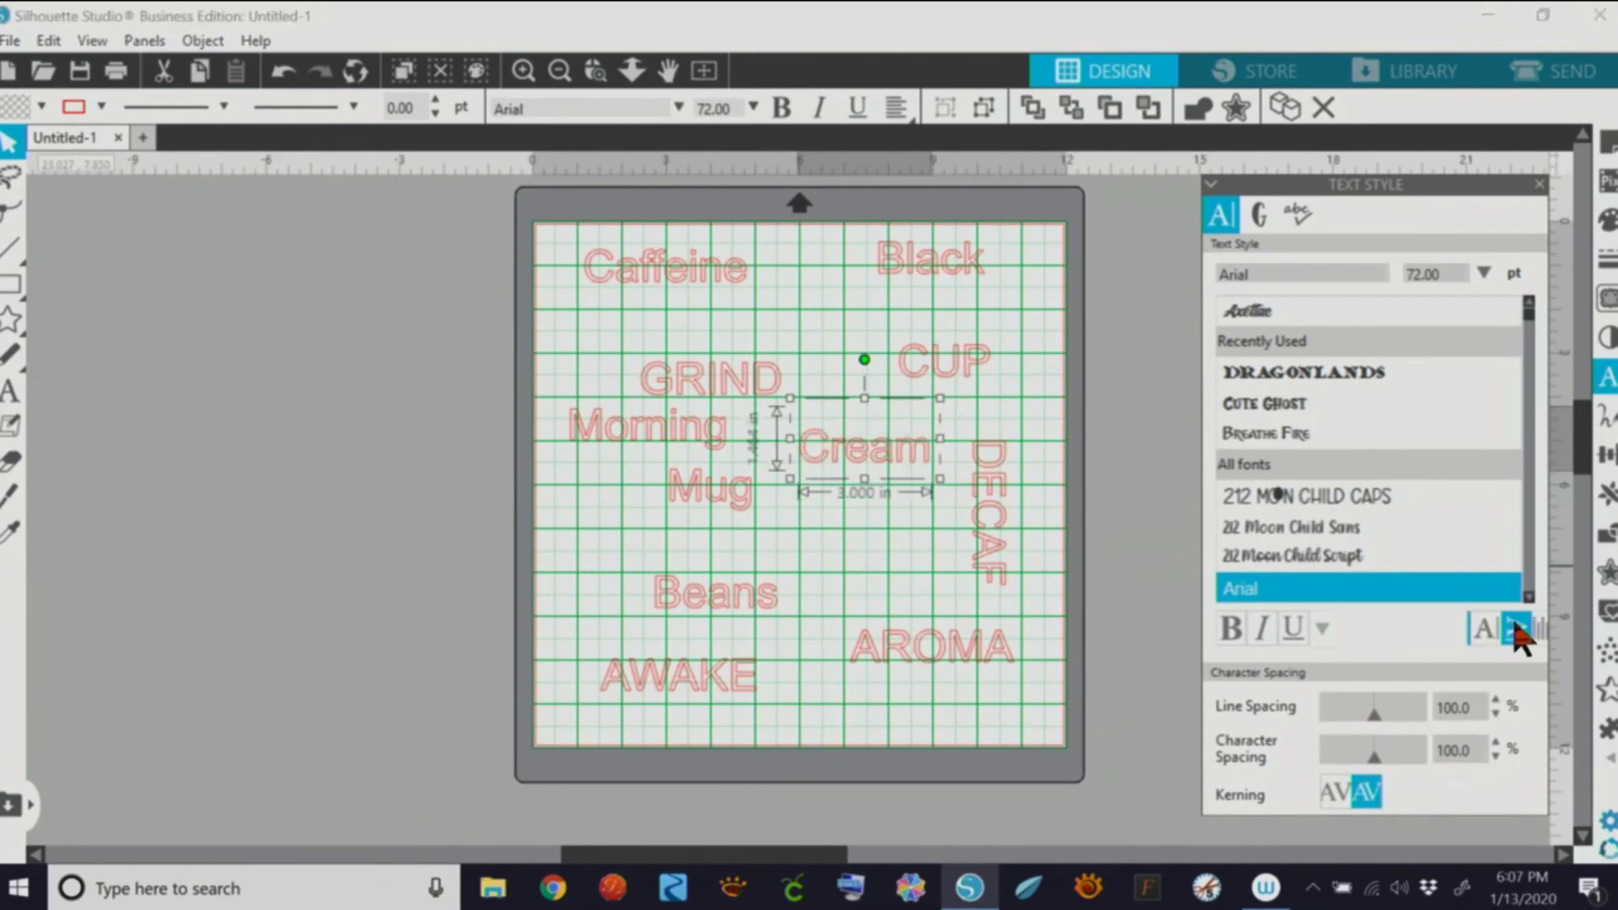
left_click_drag(813, 469, 886, 450)
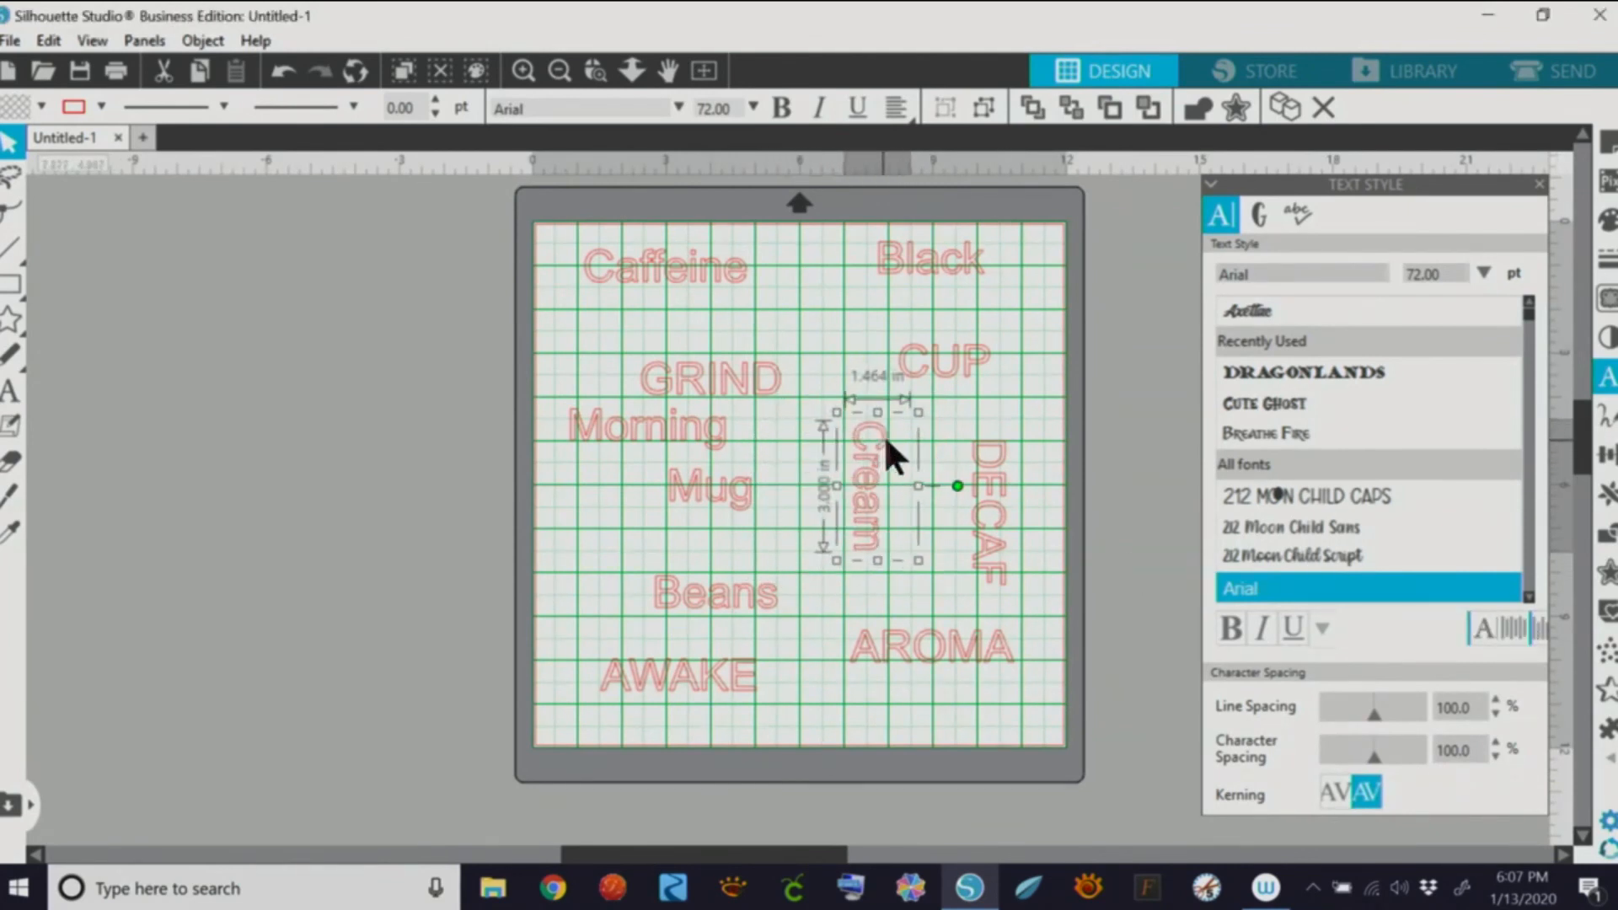
Step: Change the Caffeine text to vertical orientation and move it to the upper middle of the page, left of Black and CUP
left_click(707, 278)
left_click(1513, 625)
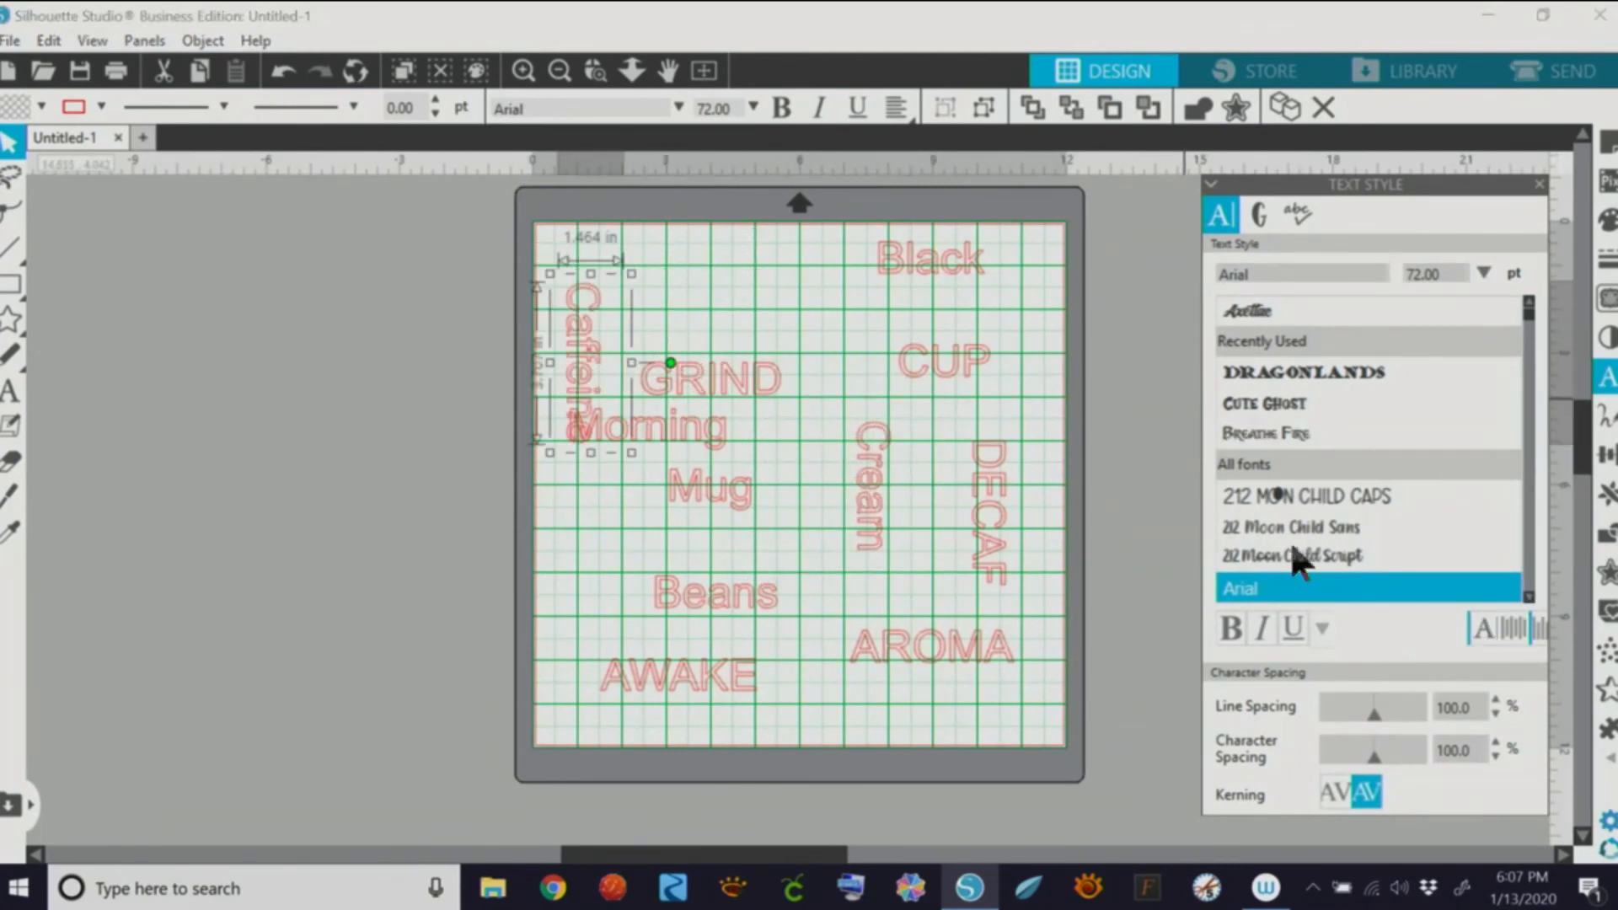
left_click_drag(591, 297, 829, 291)
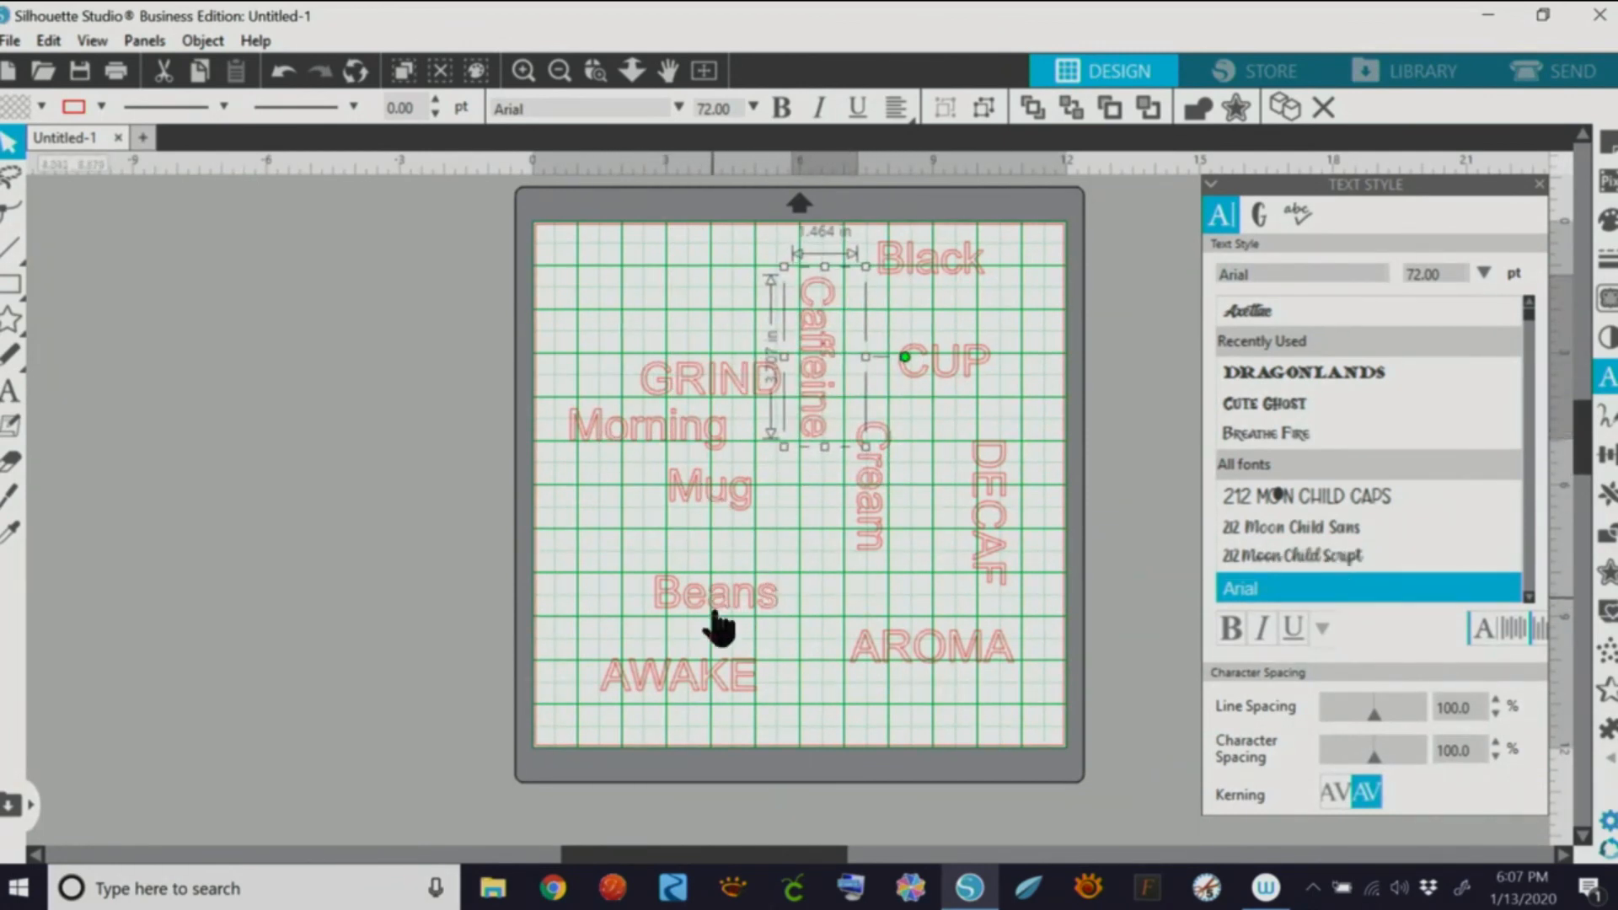
Step: Change the Mug text to vertical orientation and move it below Morning, near the page's left edge
left_click(706, 510)
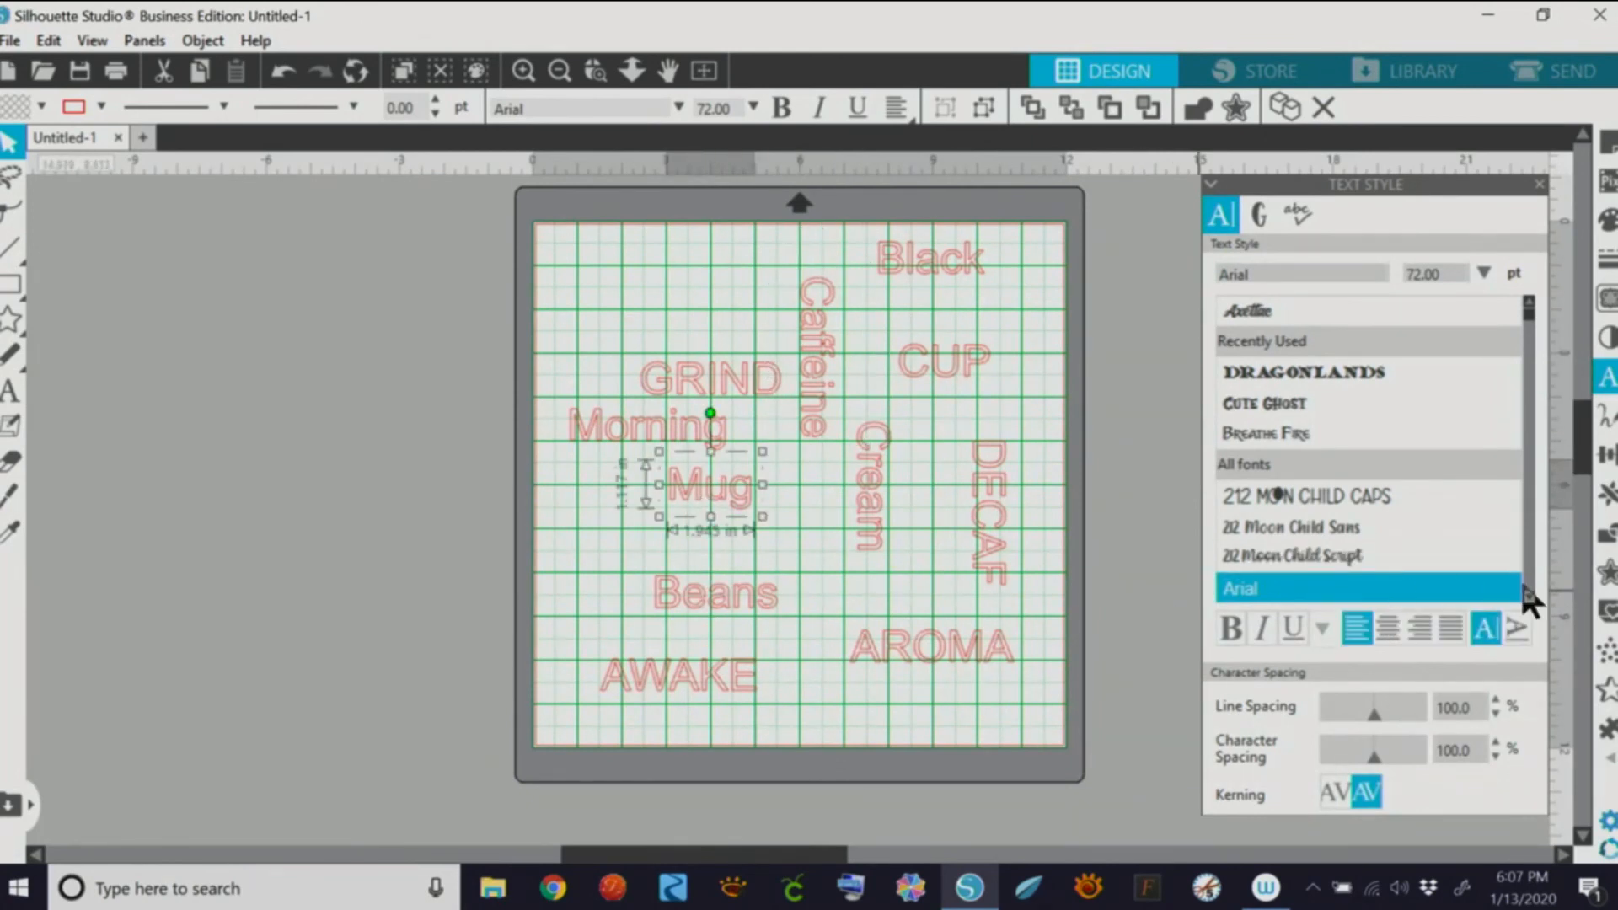
left_click(1506, 625)
left_click_drag(668, 542, 602, 518)
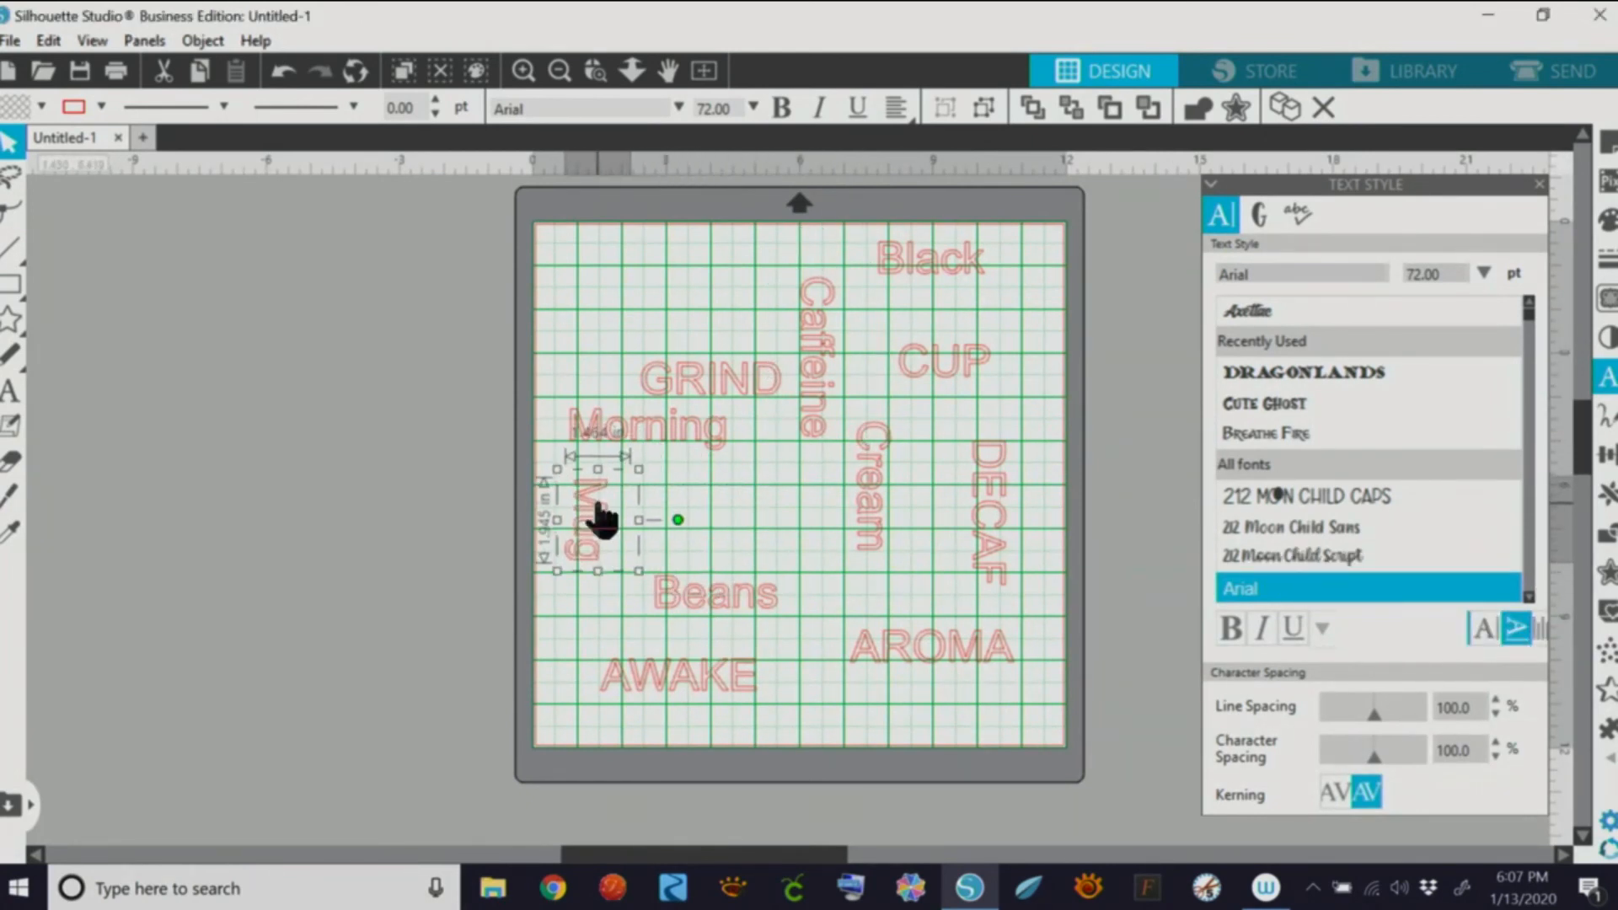
left_click(775, 692)
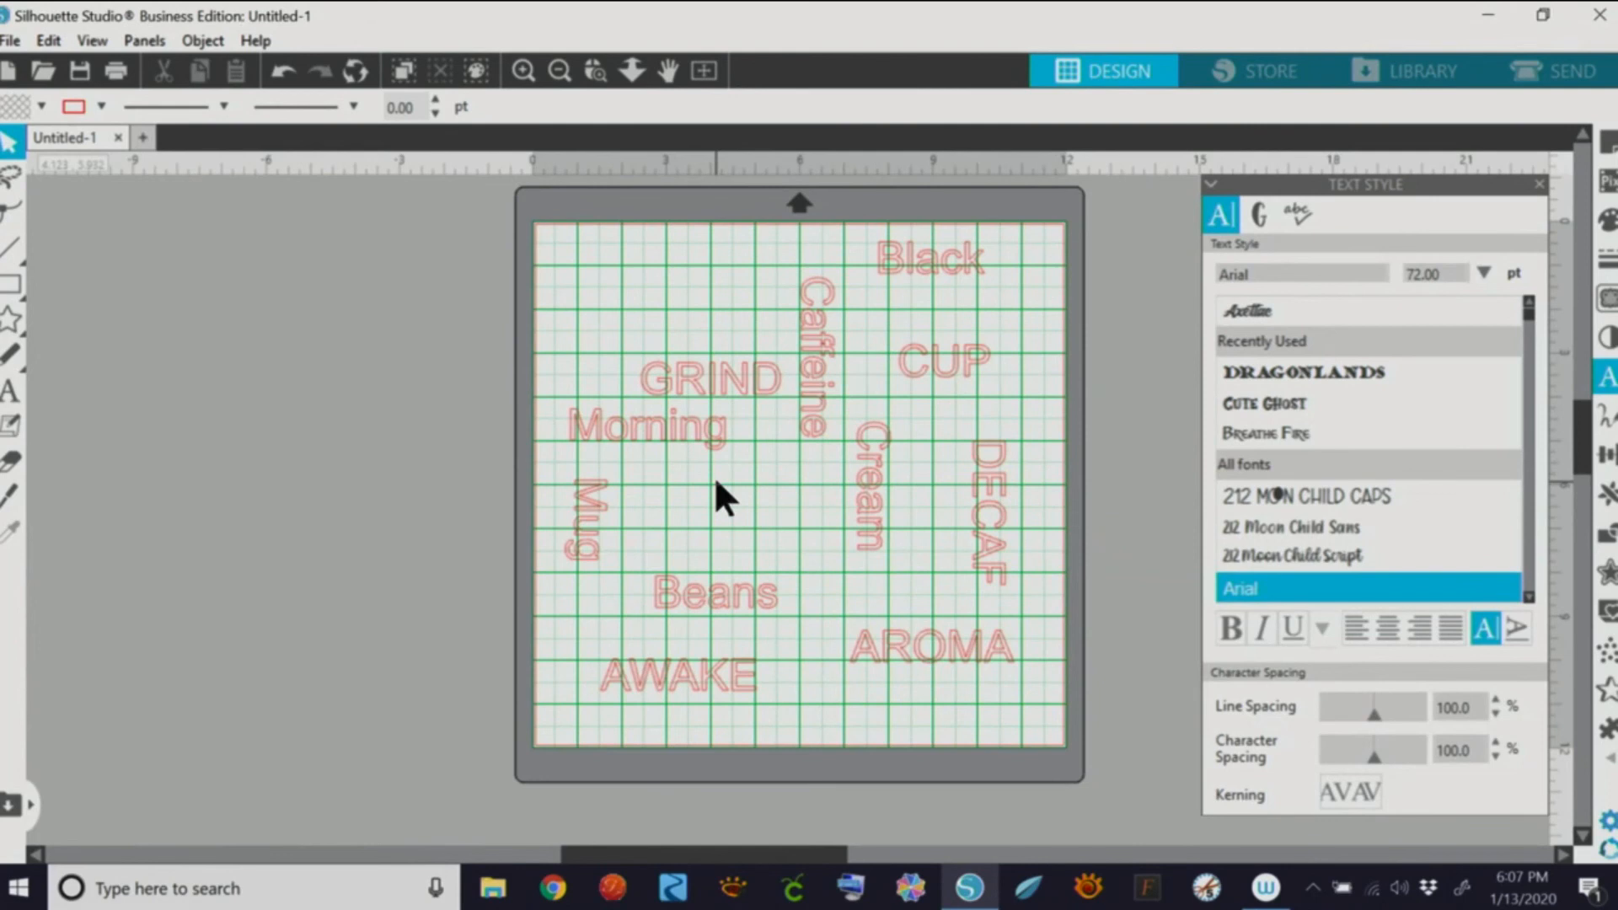
Step: Fill all the text objects on the page with solid black
left_click_drag(524, 209, 1071, 730)
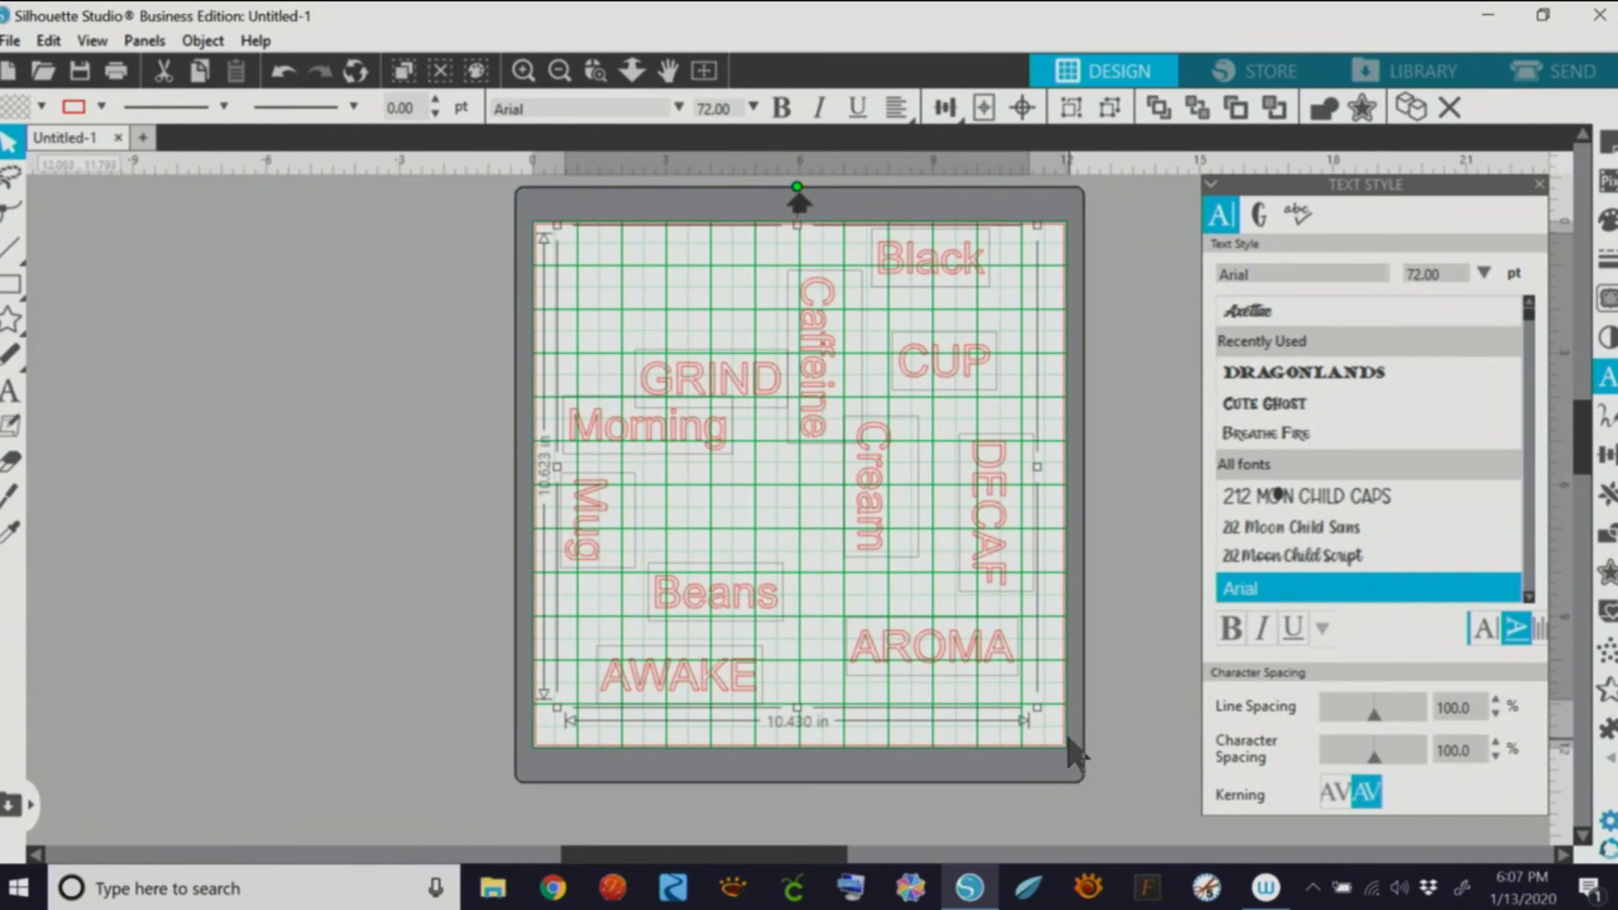
left_click(1607, 221)
left_click(1522, 348)
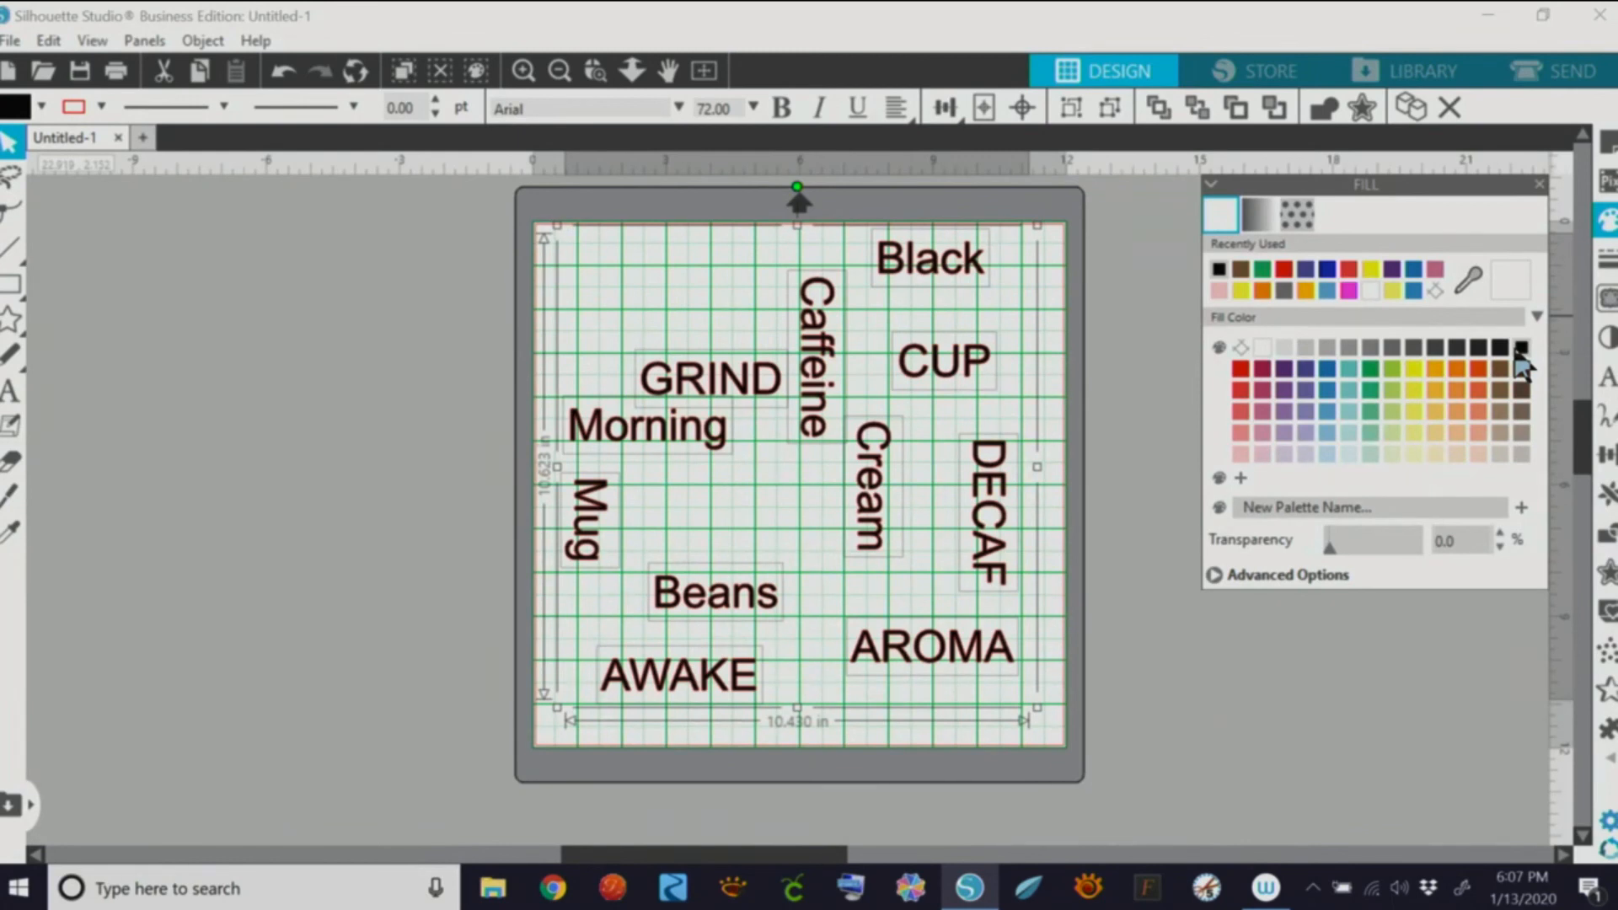
left_click(1050, 337)
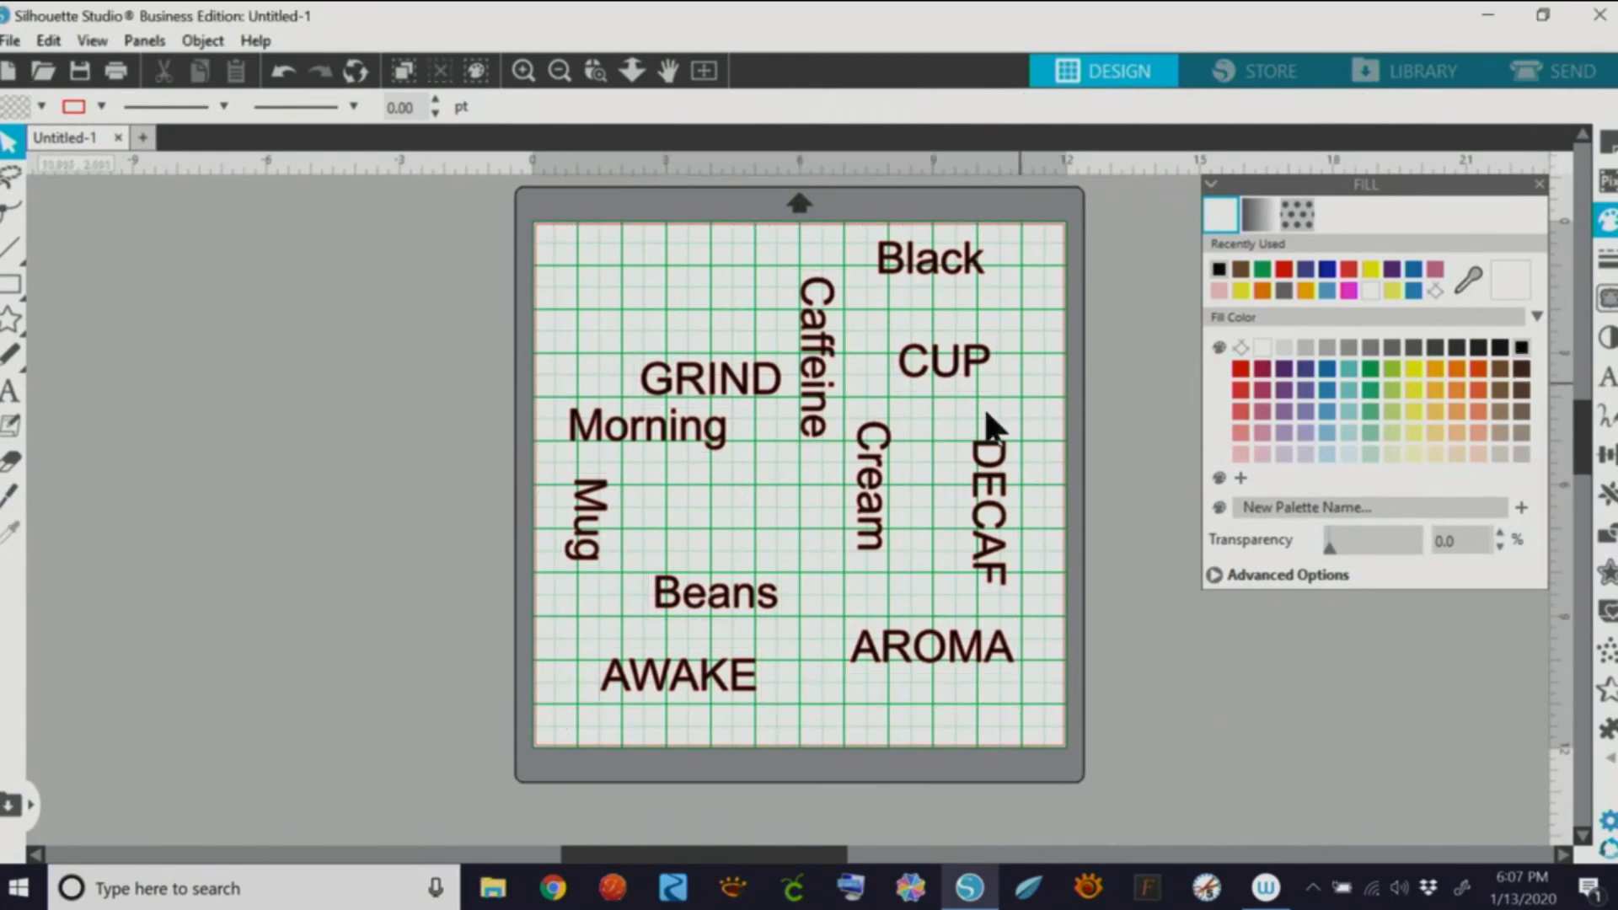
Step: Set the Caffeine text's font to AMAZINGA, scale it down to about 69.32 pt and shift it slightly up and left
left_click(816, 366)
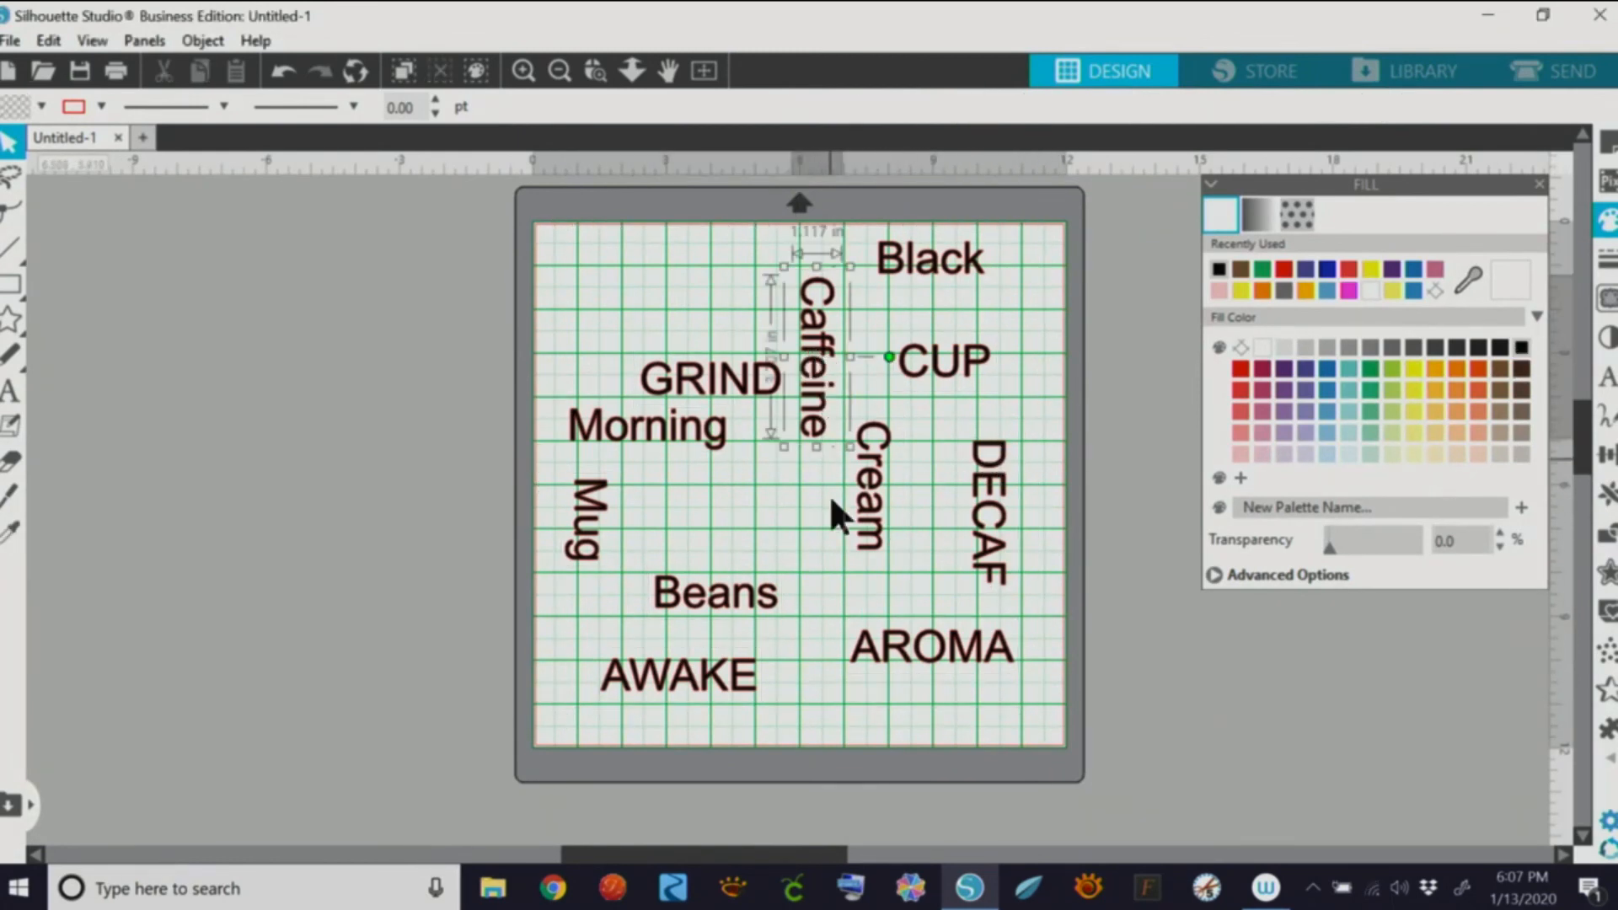
left_click(1609, 388)
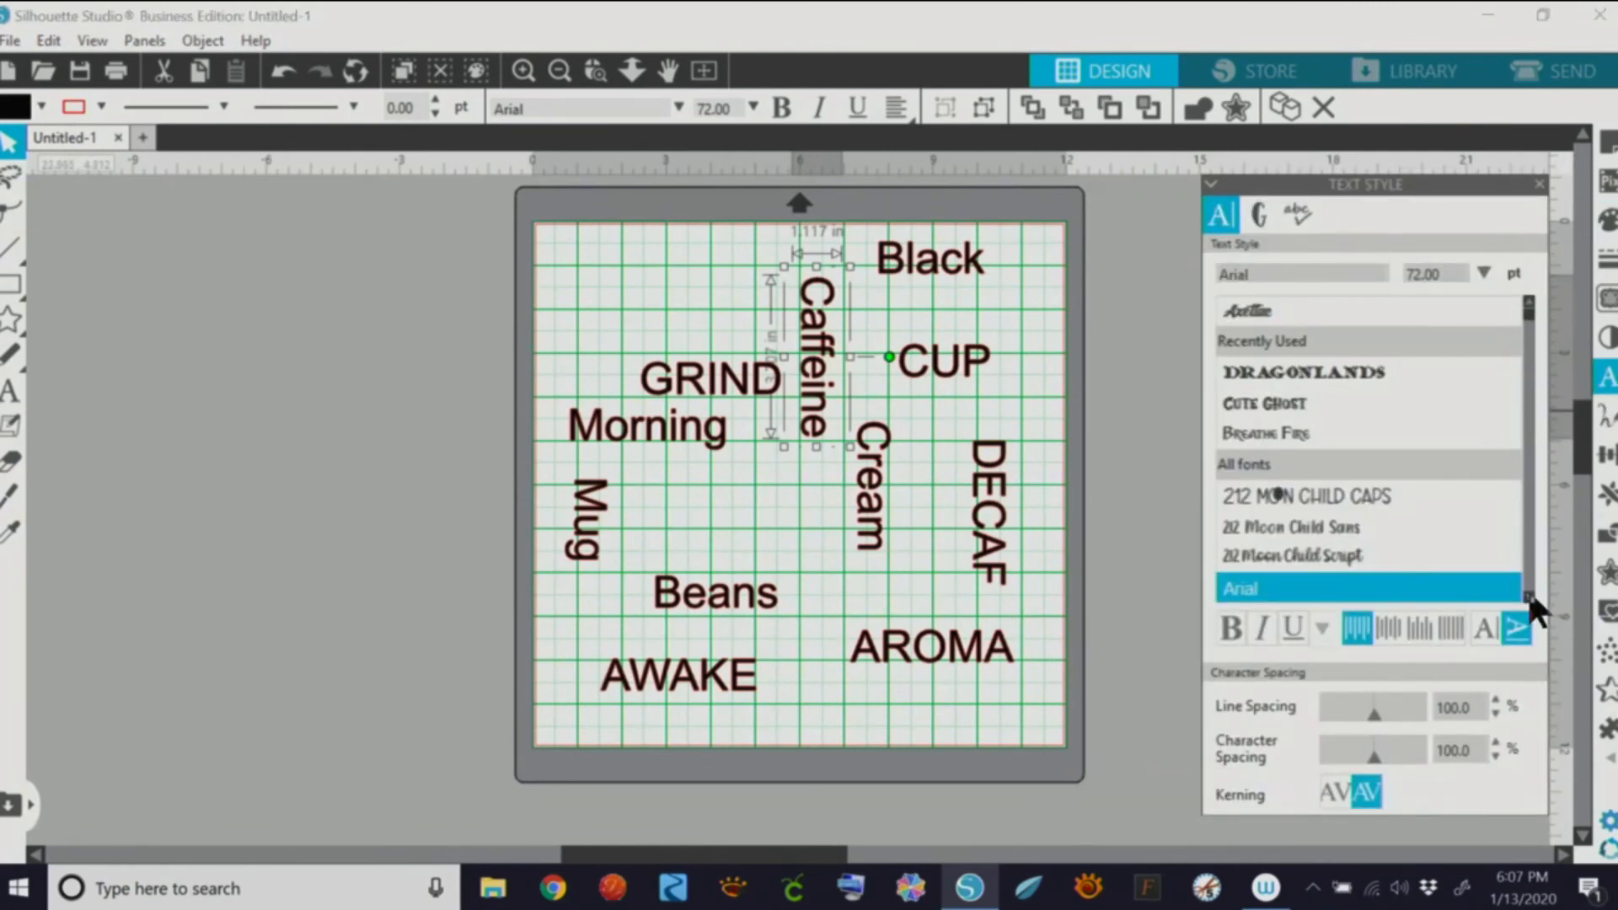
scroll(1527, 588, "down", 3)
scroll(1532, 330, "down", 10)
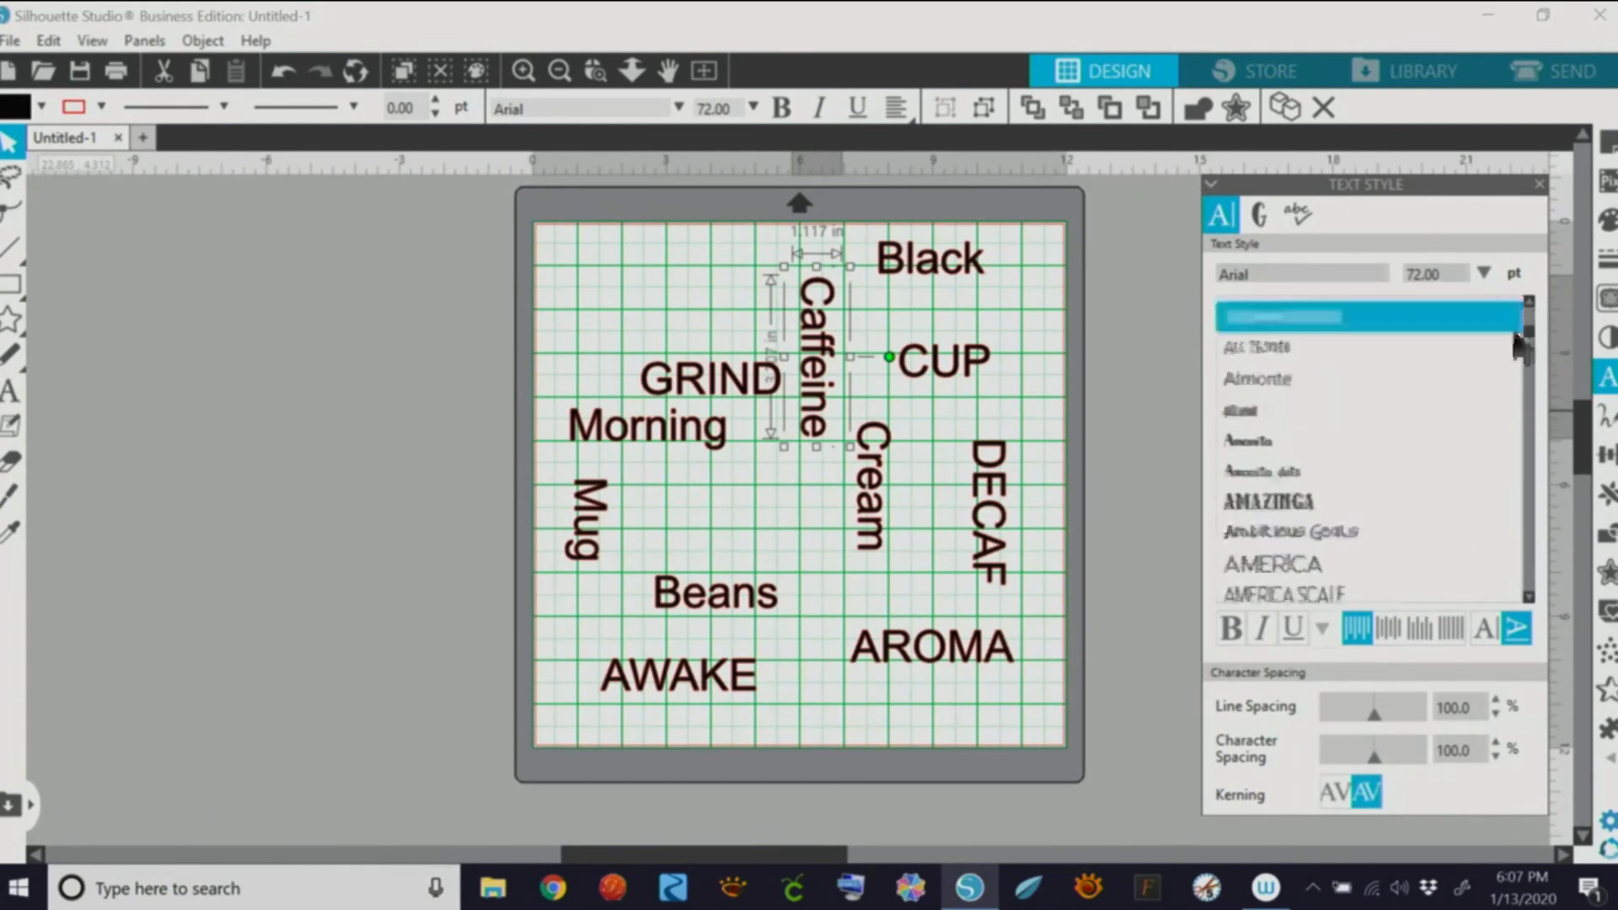
left_click(1294, 503)
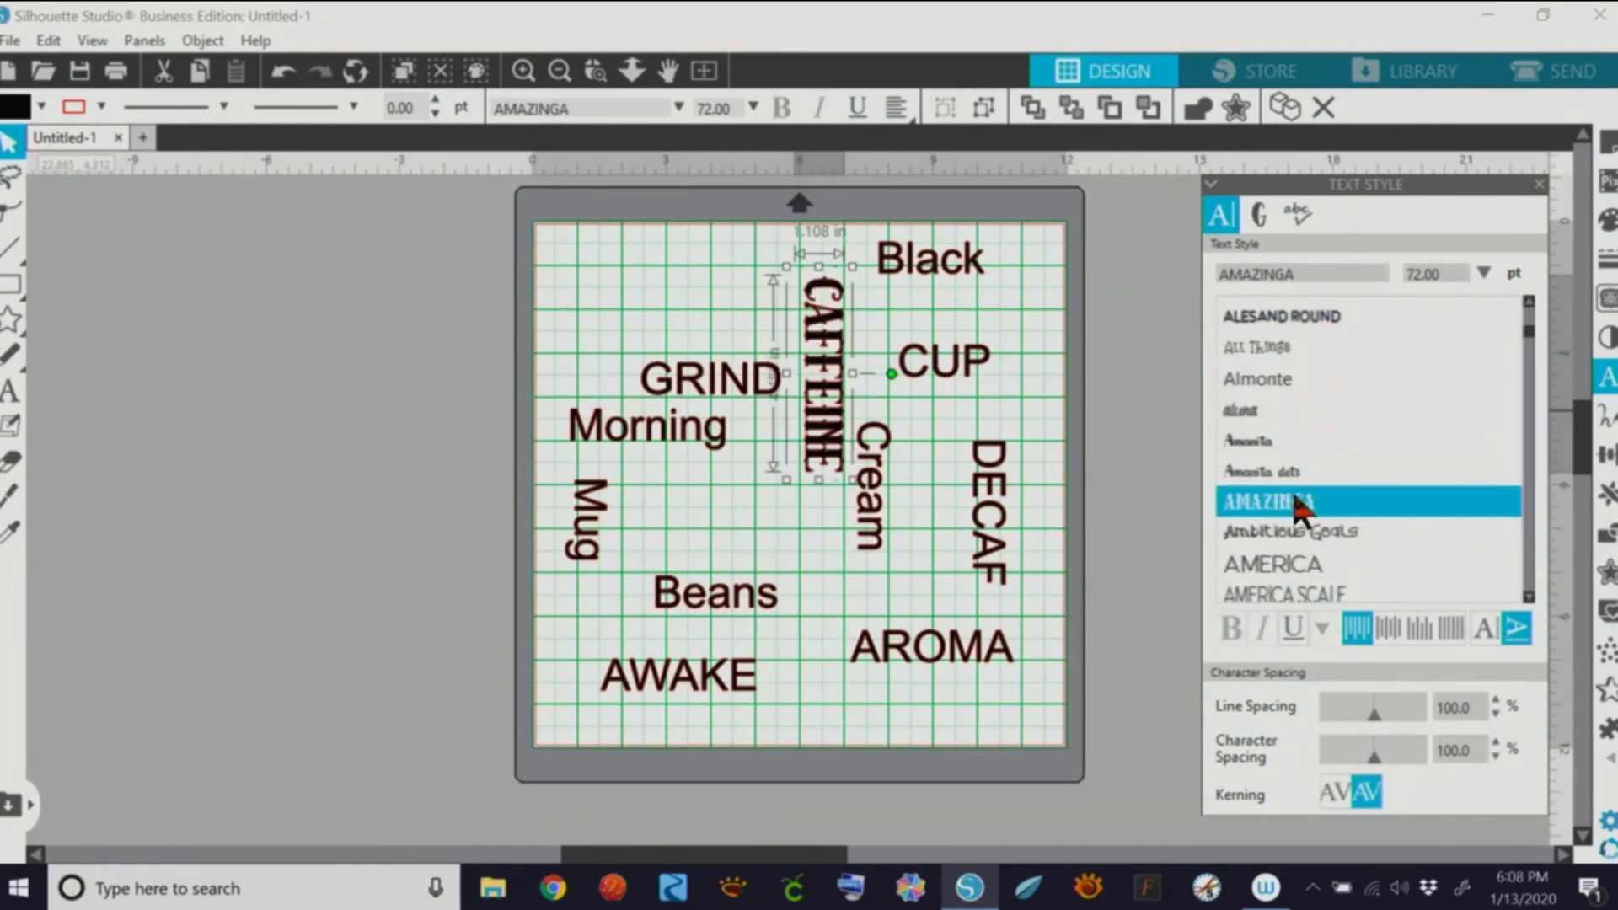
mouse_move(839, 349)
left_mouse_down()
mouse_move(835, 333)
mouse_move(877, 347)
mouse_move(841, 345)
left_mouse_up()
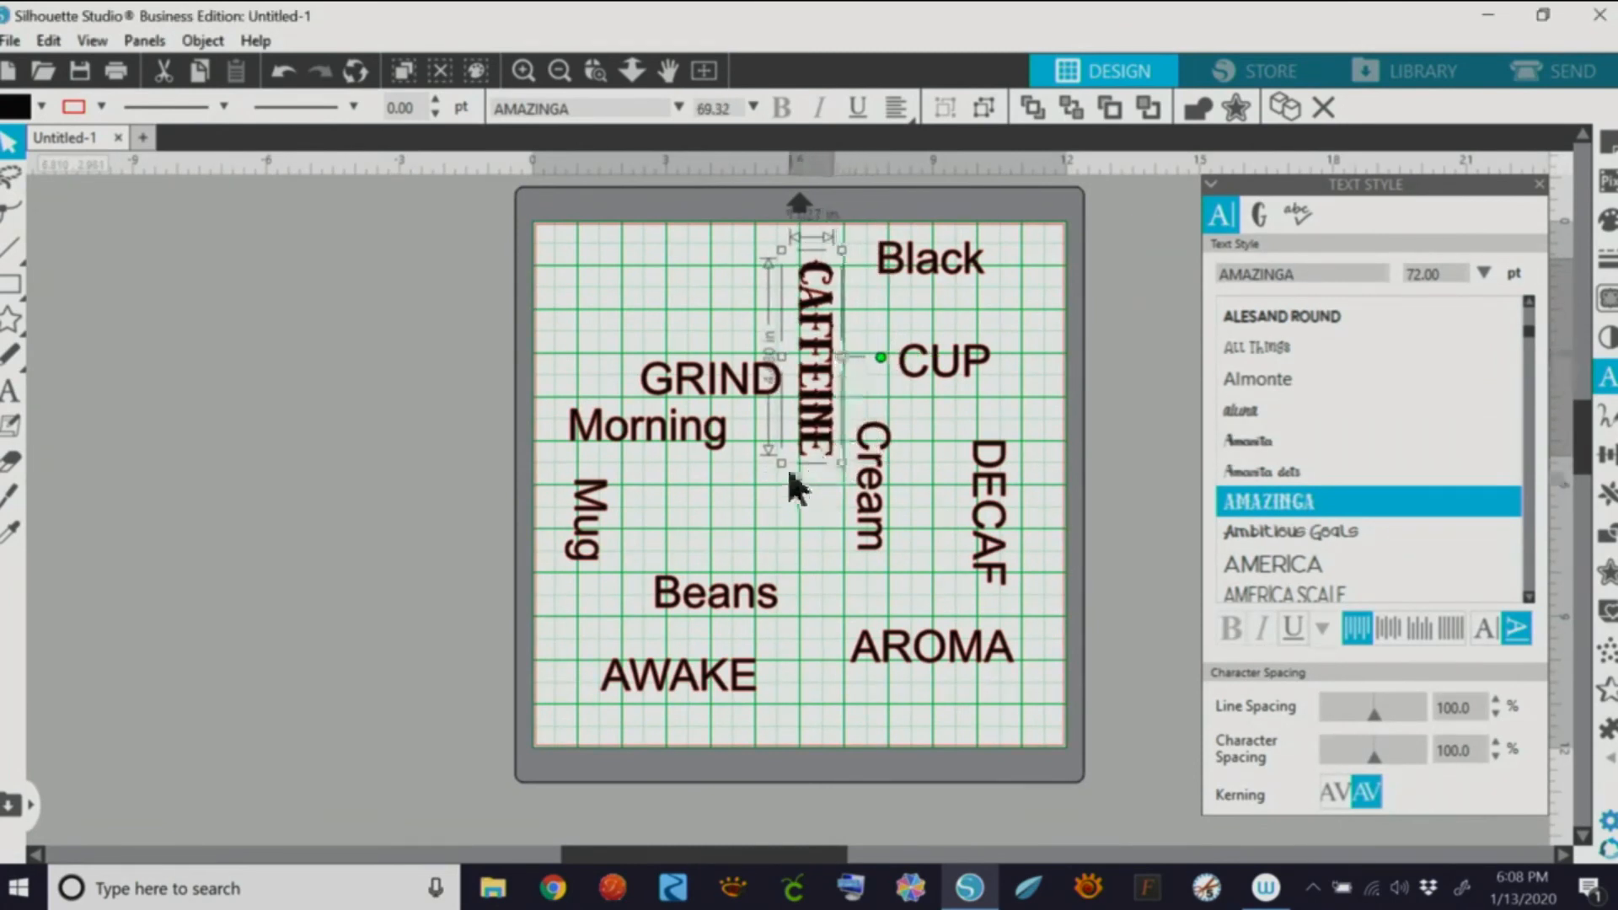
mouse_move(781, 463)
left_mouse_down()
mouse_move(777, 482)
mouse_move(794, 466)
left_mouse_up()
Step: Set the GRIND text's font to Amigos and move it up, clear of Morning and left of Caffeine
left_click(685, 364)
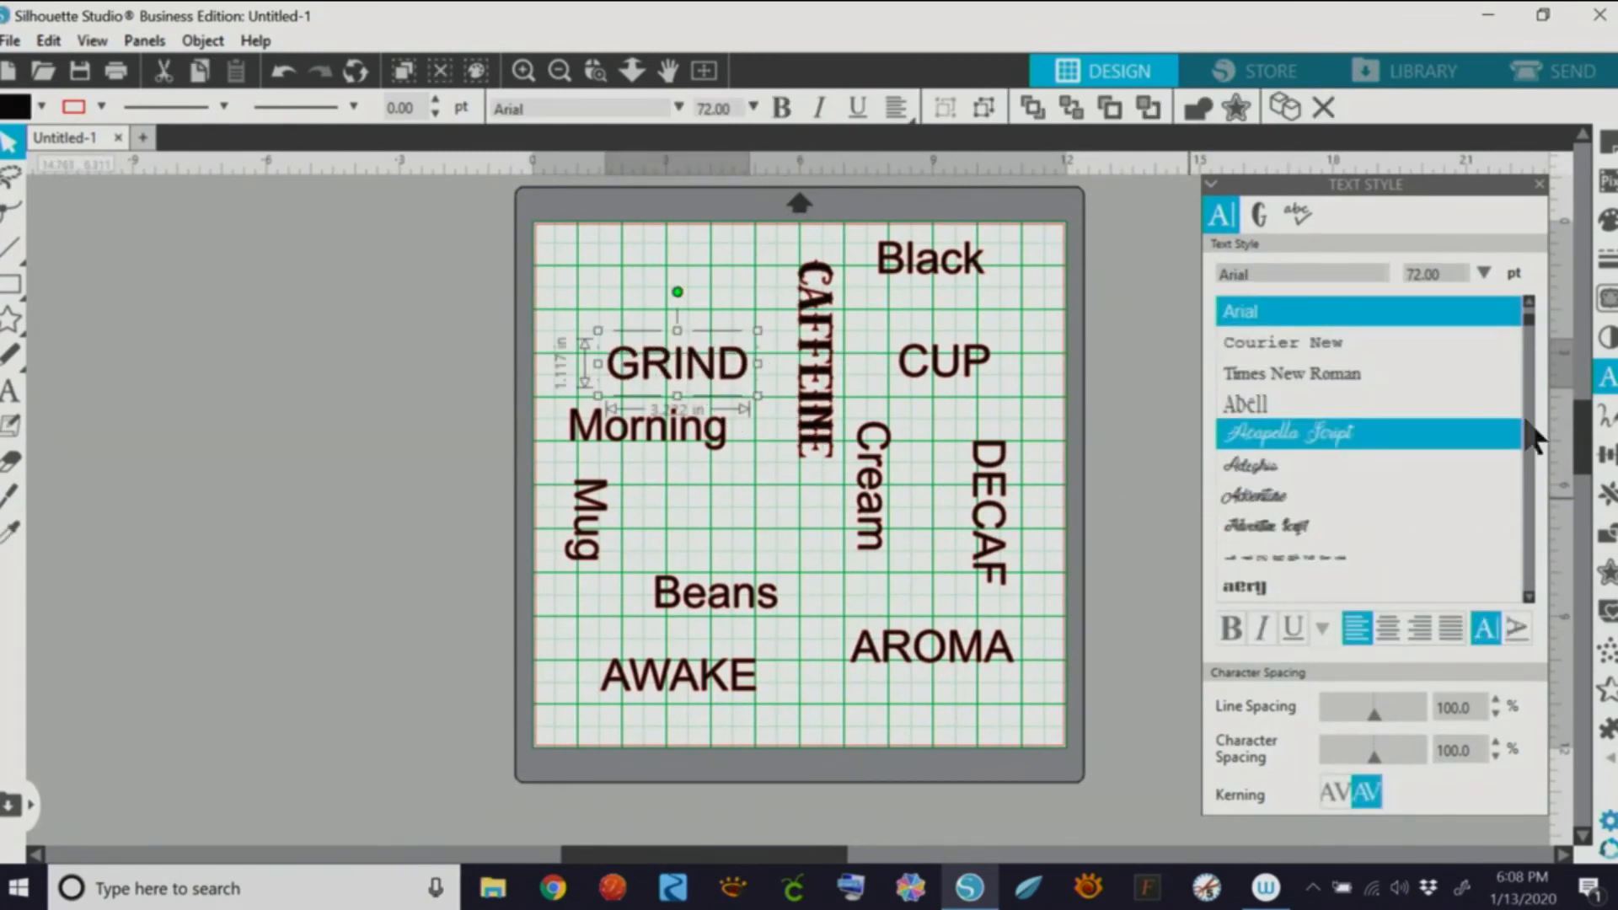
left_click_drag(1529, 324, 1529, 338)
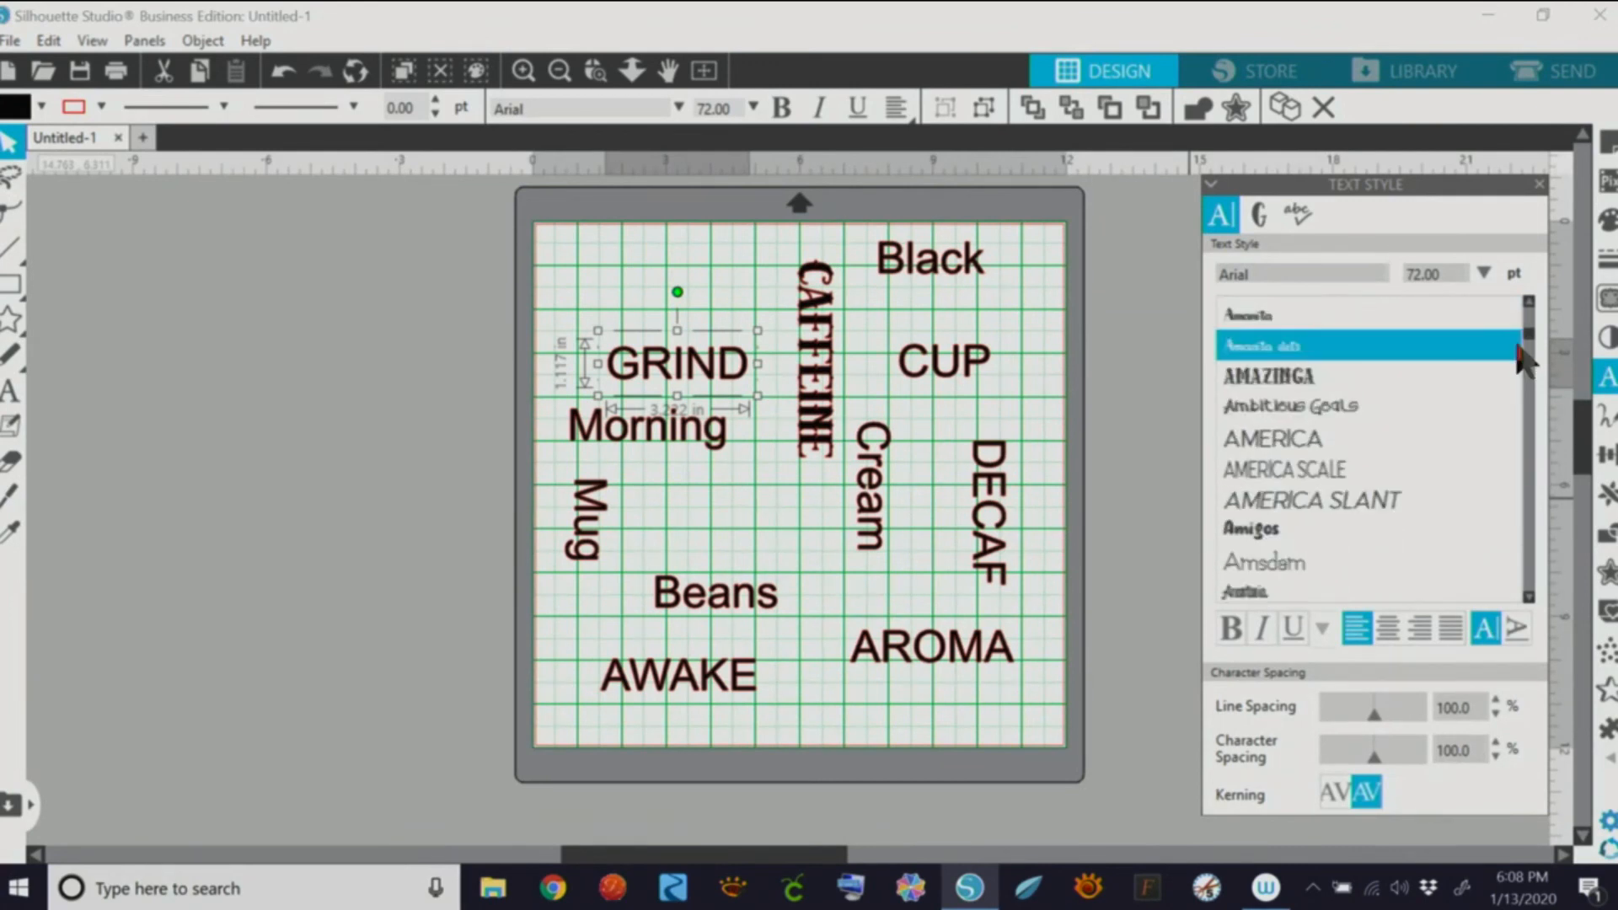
left_click(1244, 521)
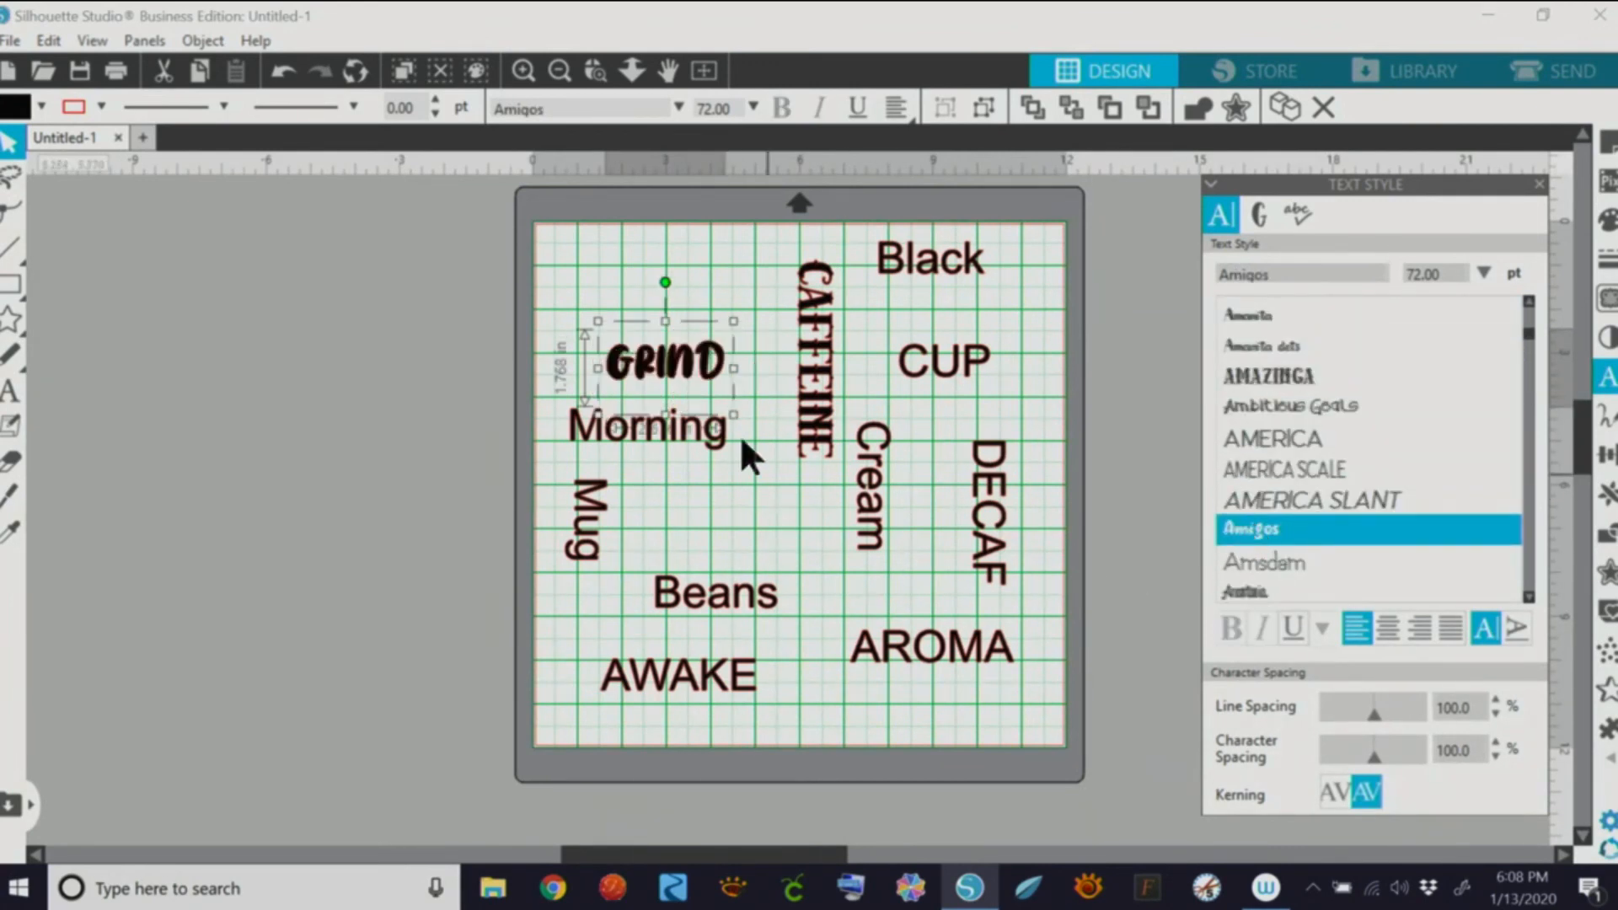
left_click_drag(712, 369, 722, 334)
Step: Set the font of the Black text to Impact and the font of the CUP text to Love Craft
left_click(973, 271)
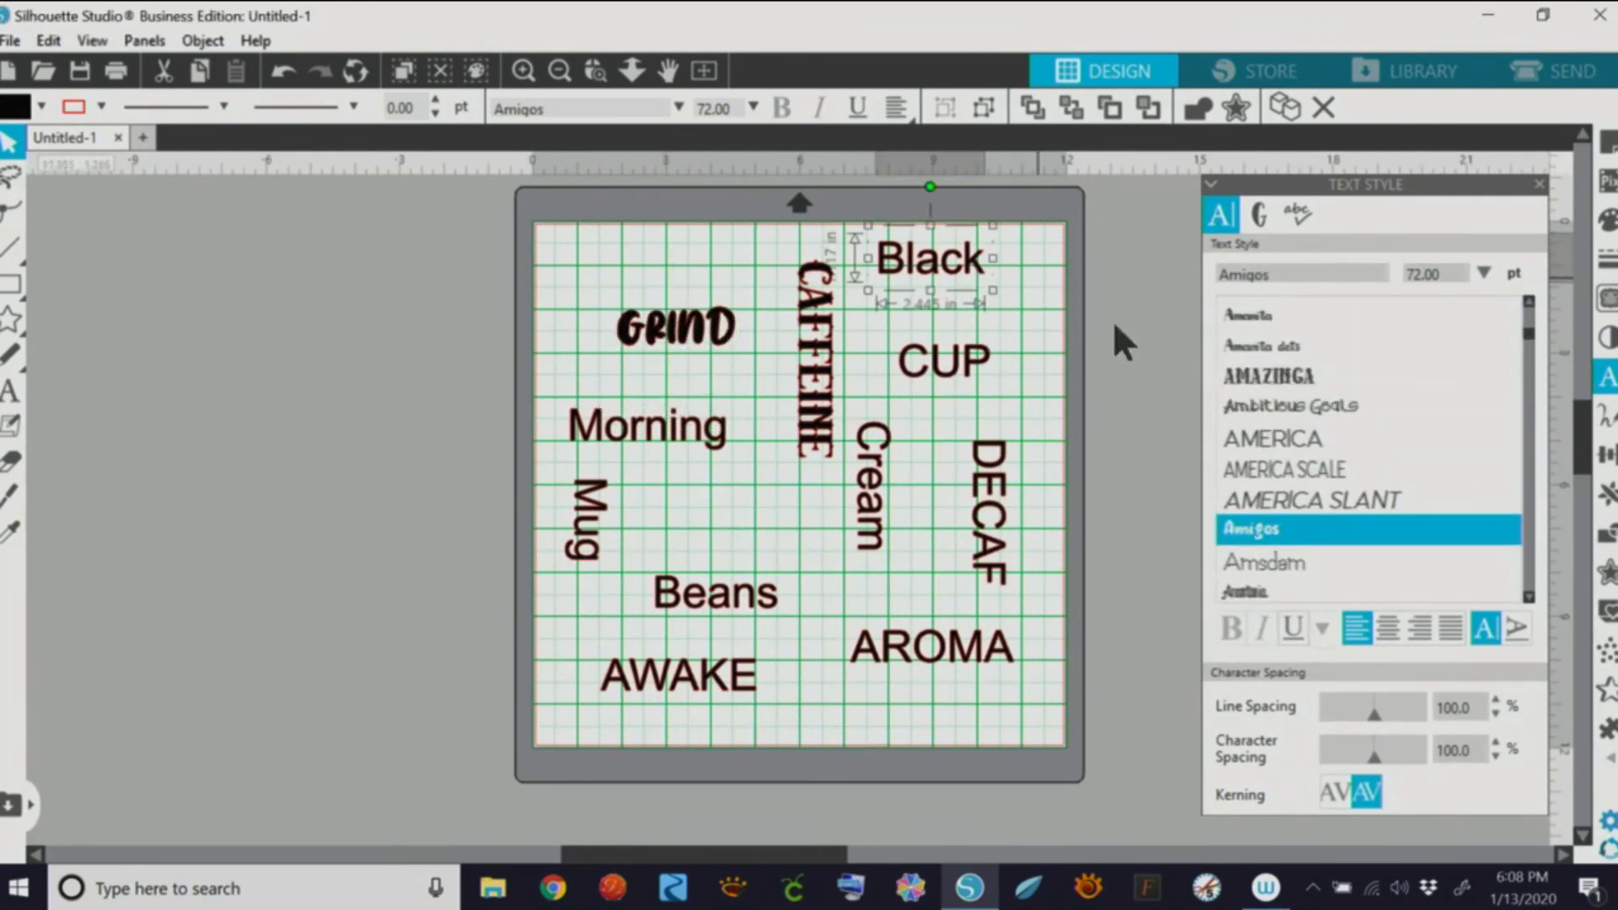
left_click_drag(1533, 337, 1535, 459)
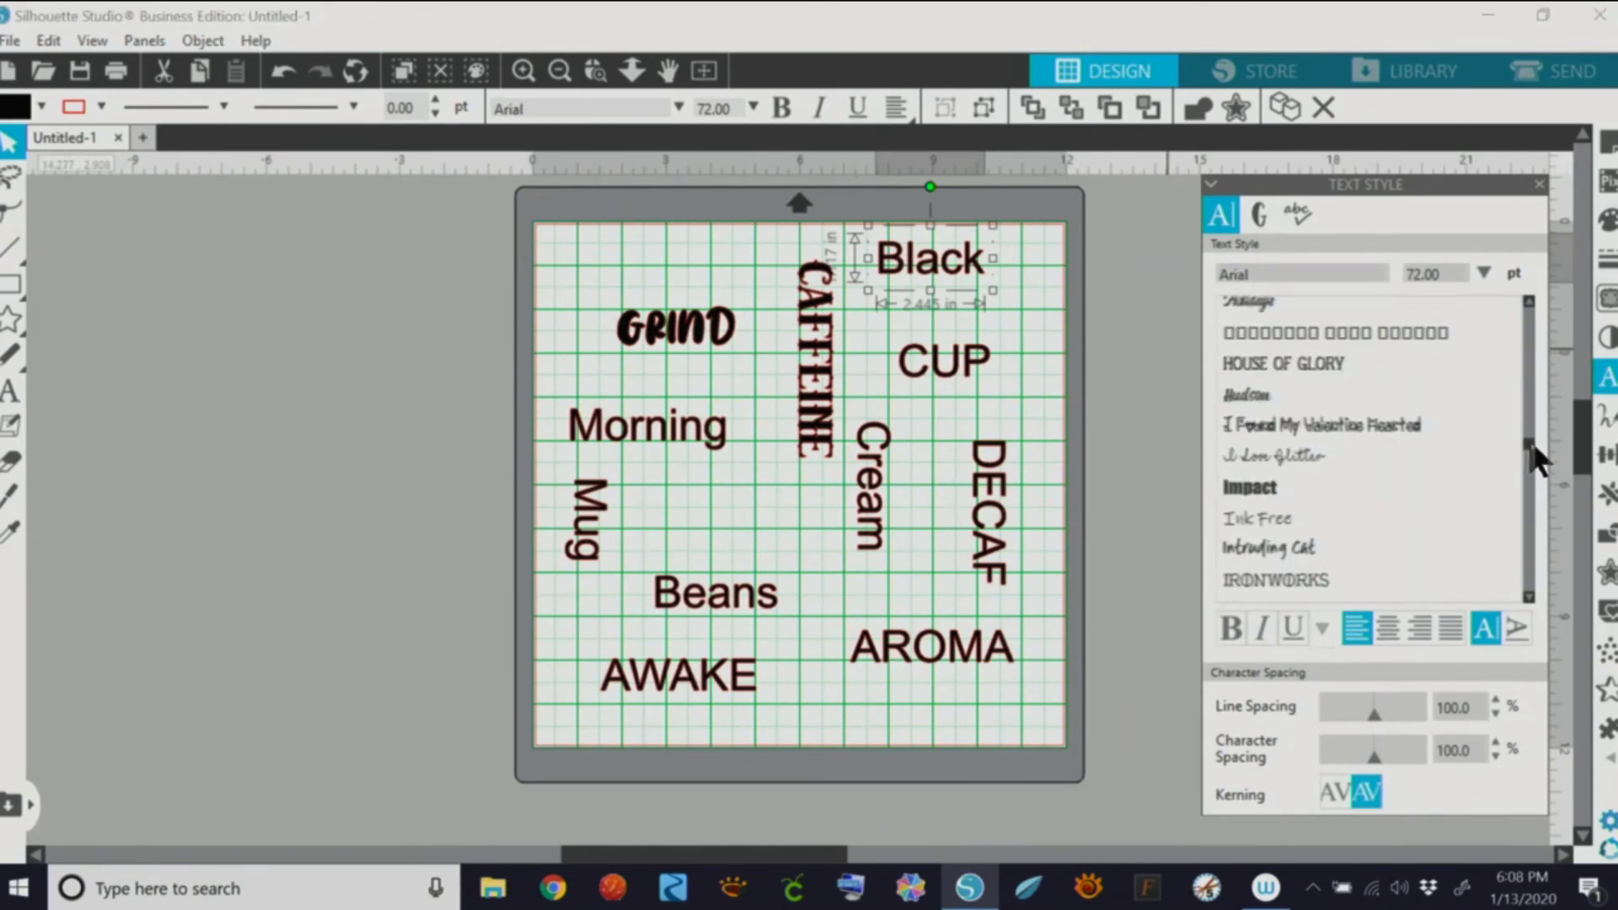
left_click(1269, 487)
left_click(969, 362)
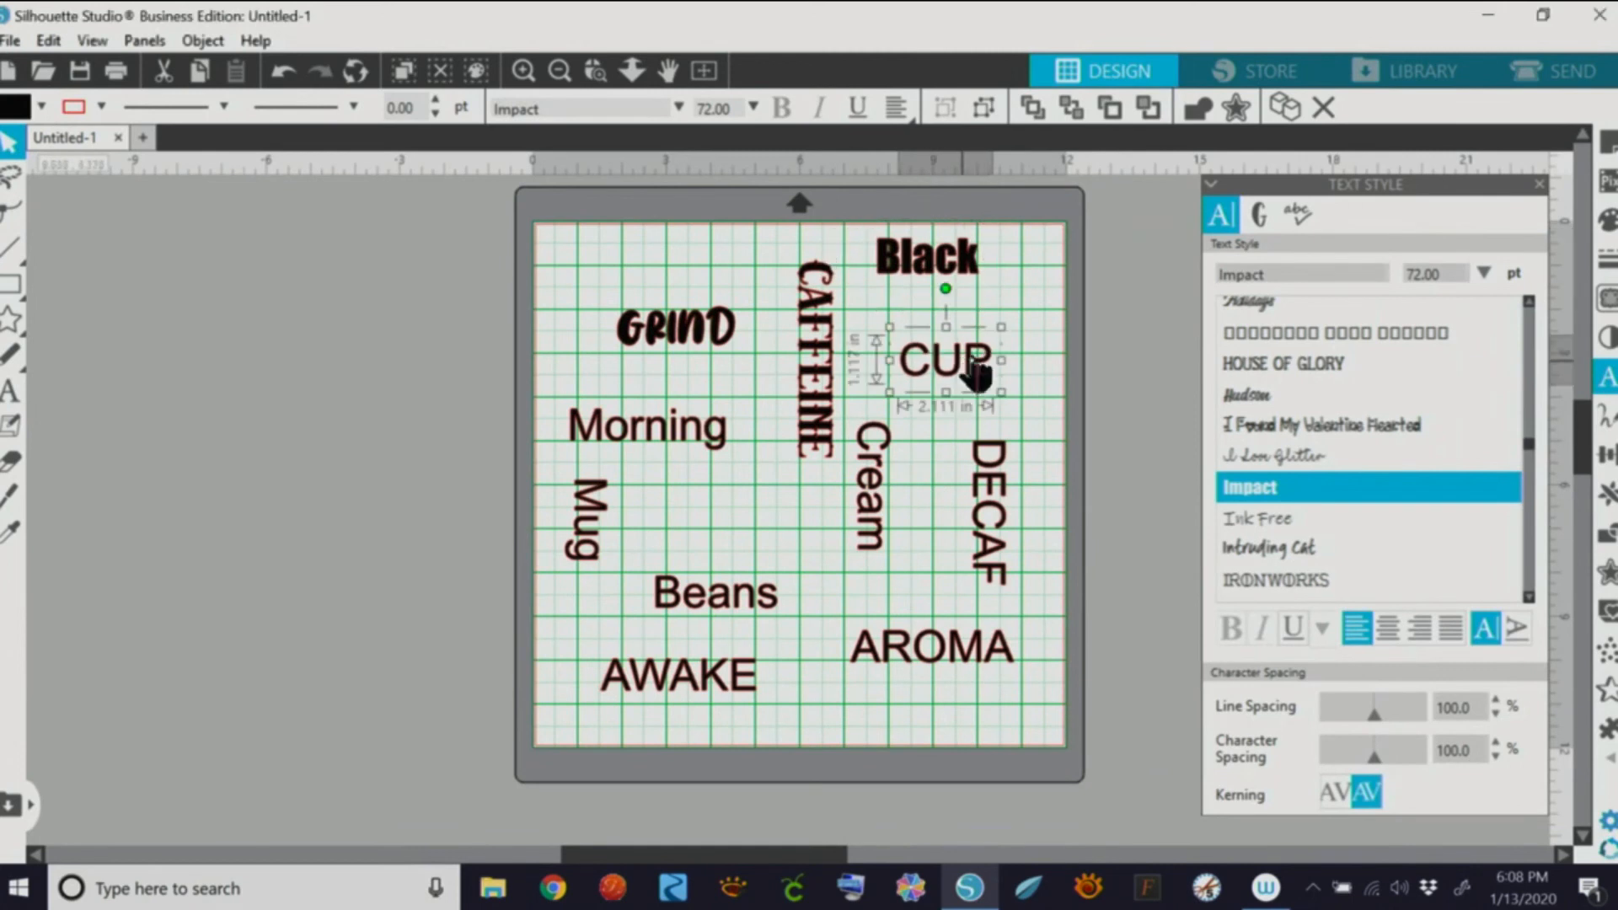
scroll(1533, 358, "up", 3)
left_click_drag(1532, 354, 1523, 464)
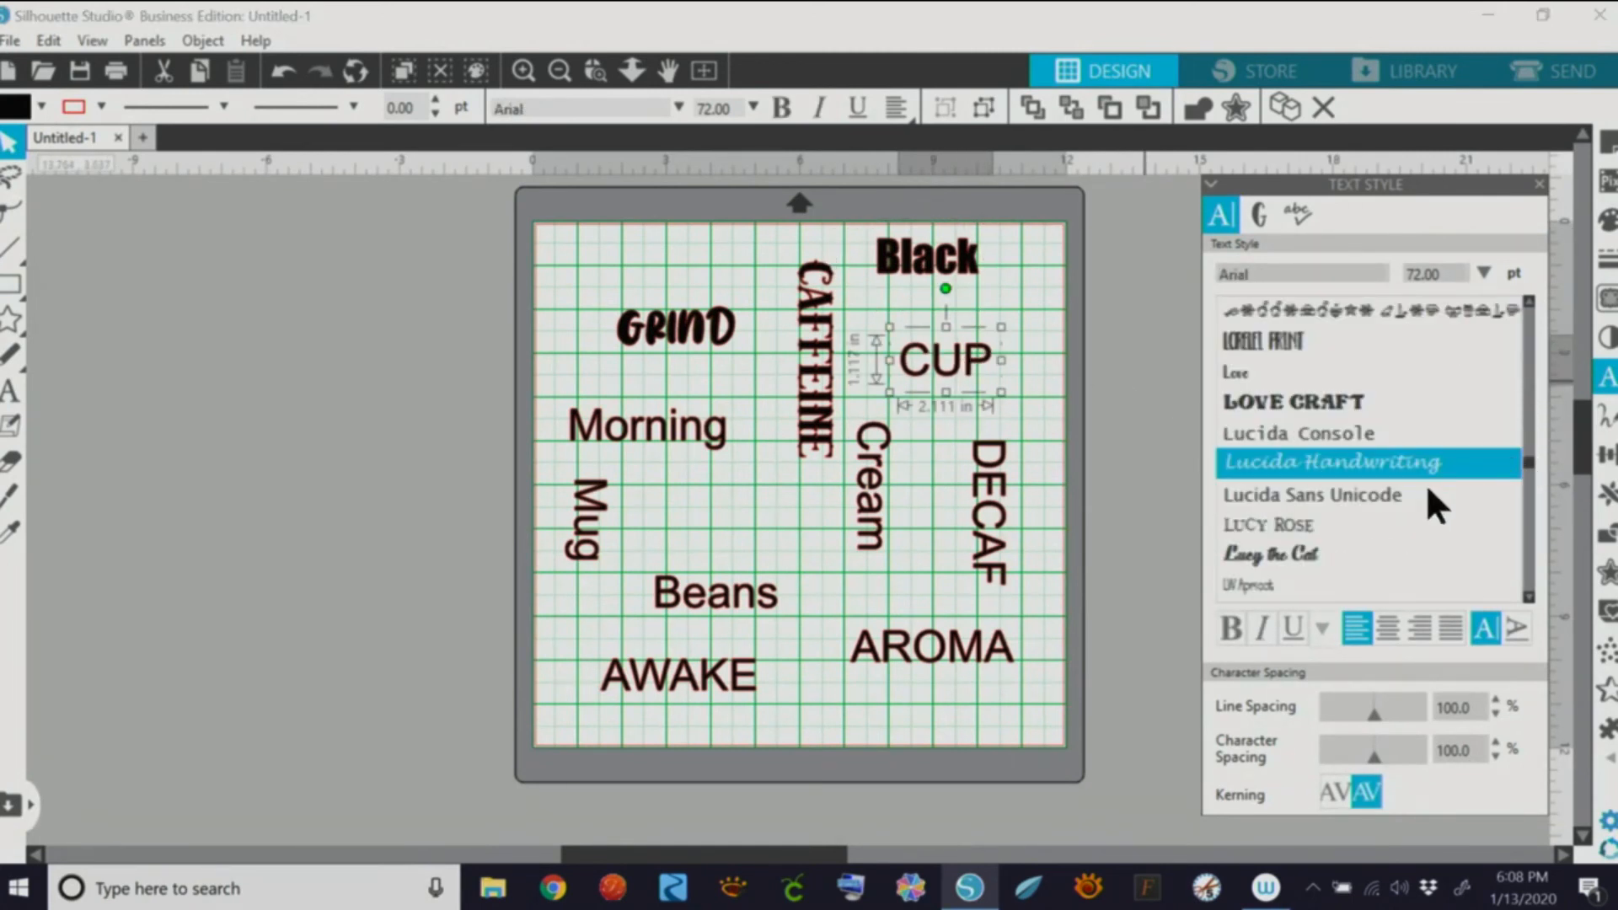
left_click(1272, 396)
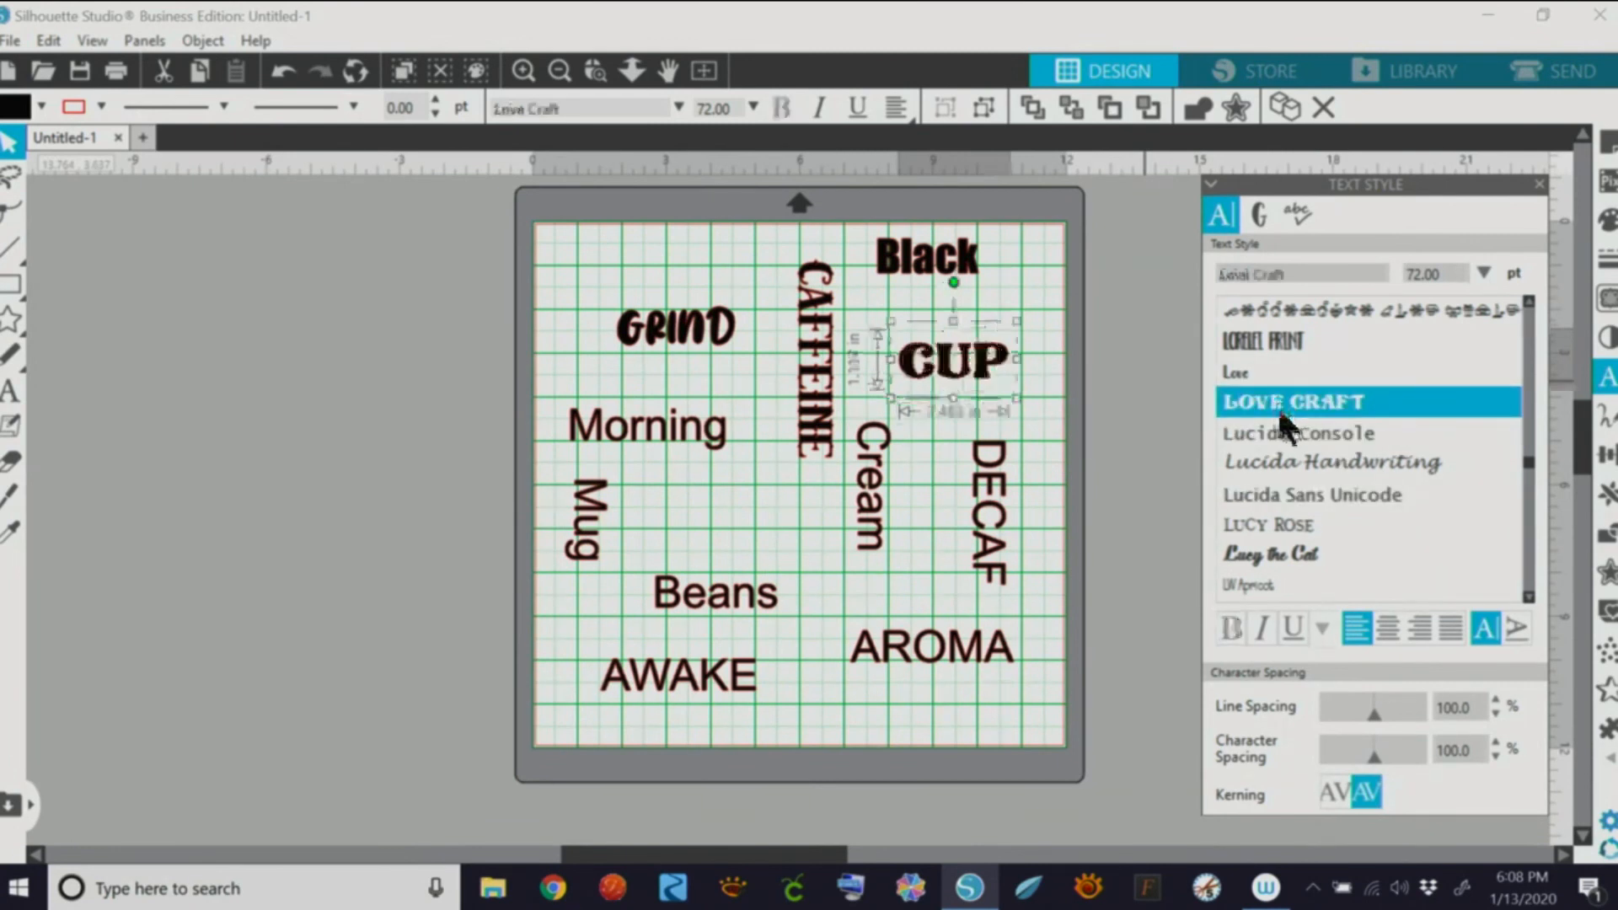
Step: Set the font of the DECAF text to College Block and the font of the Cream text to LW Sweetie Pie
left_click(997, 536)
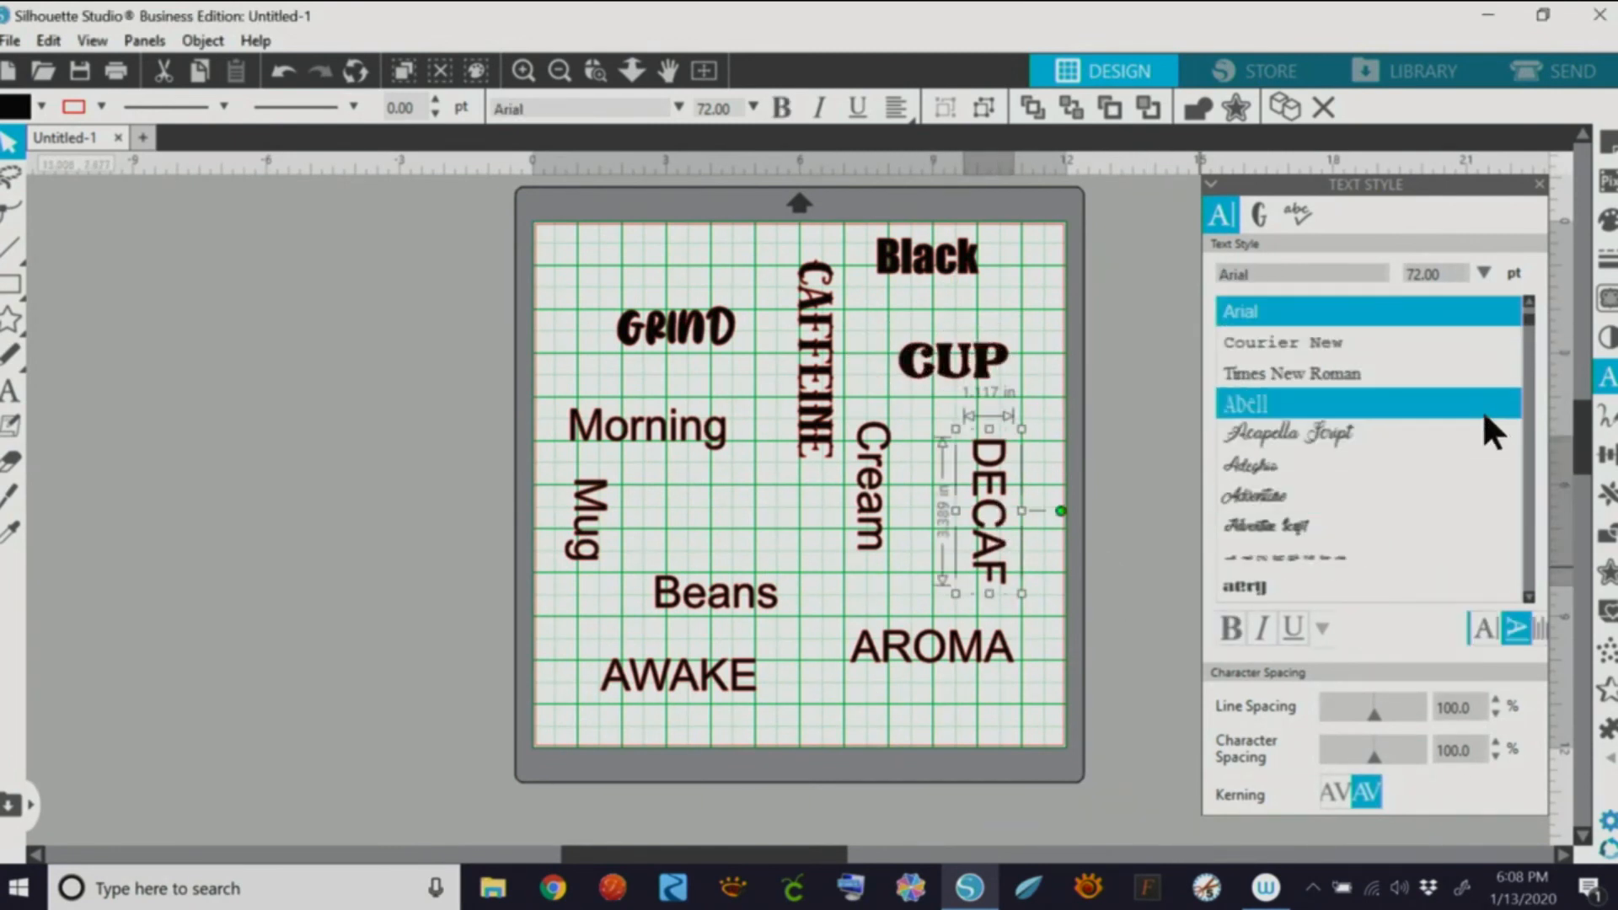
left_click_drag(1531, 327, 1530, 399)
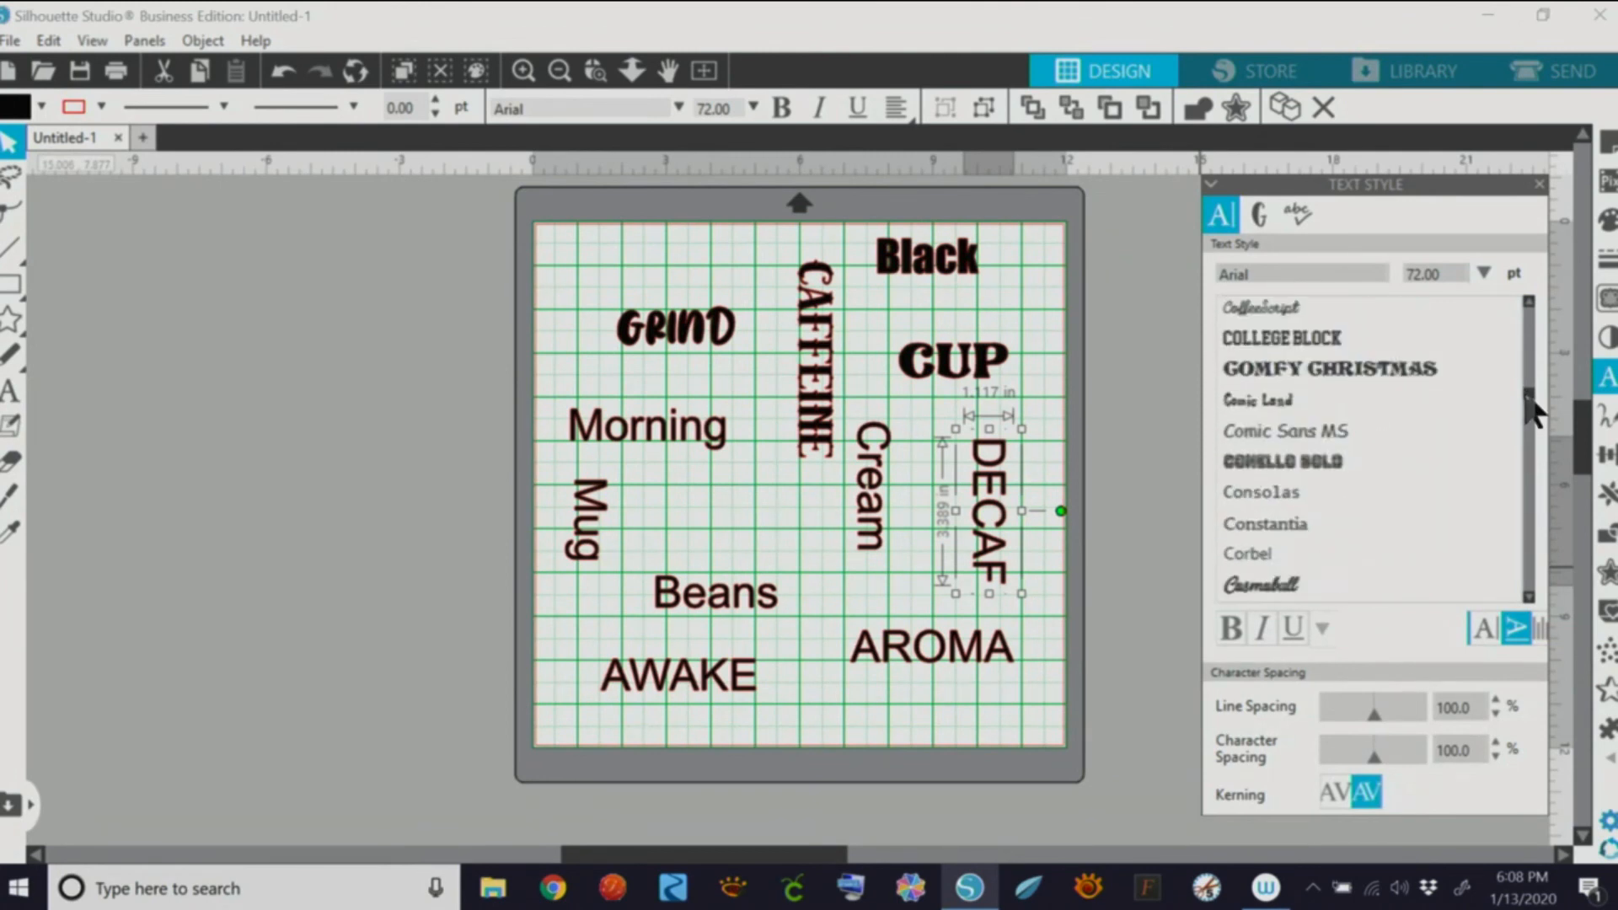
left_click(1330, 345)
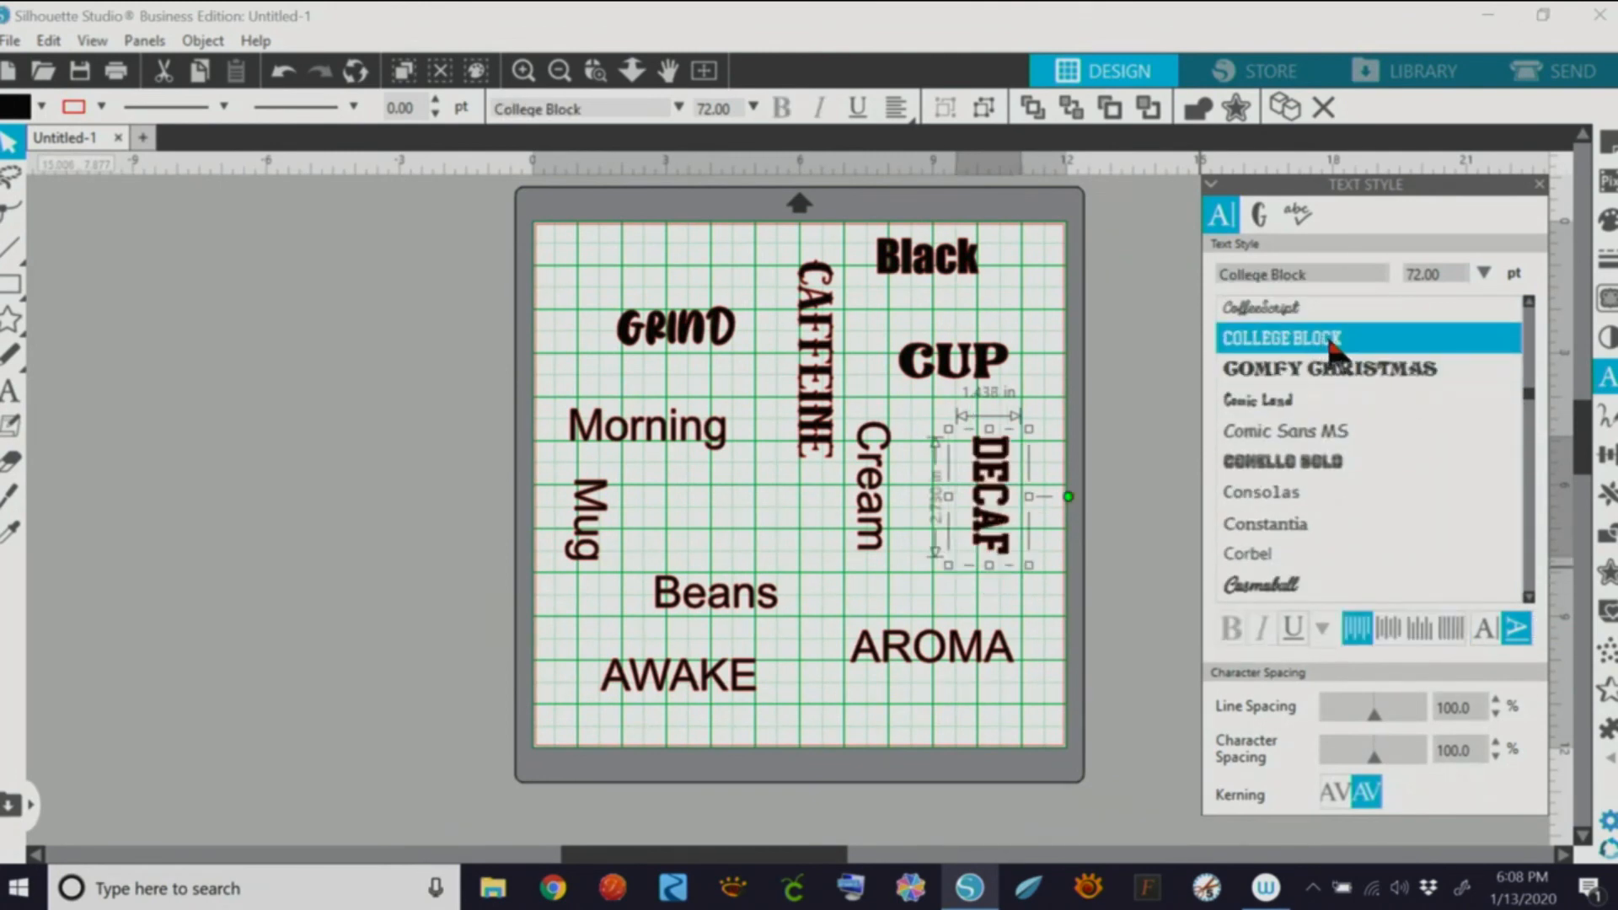
left_click(868, 524)
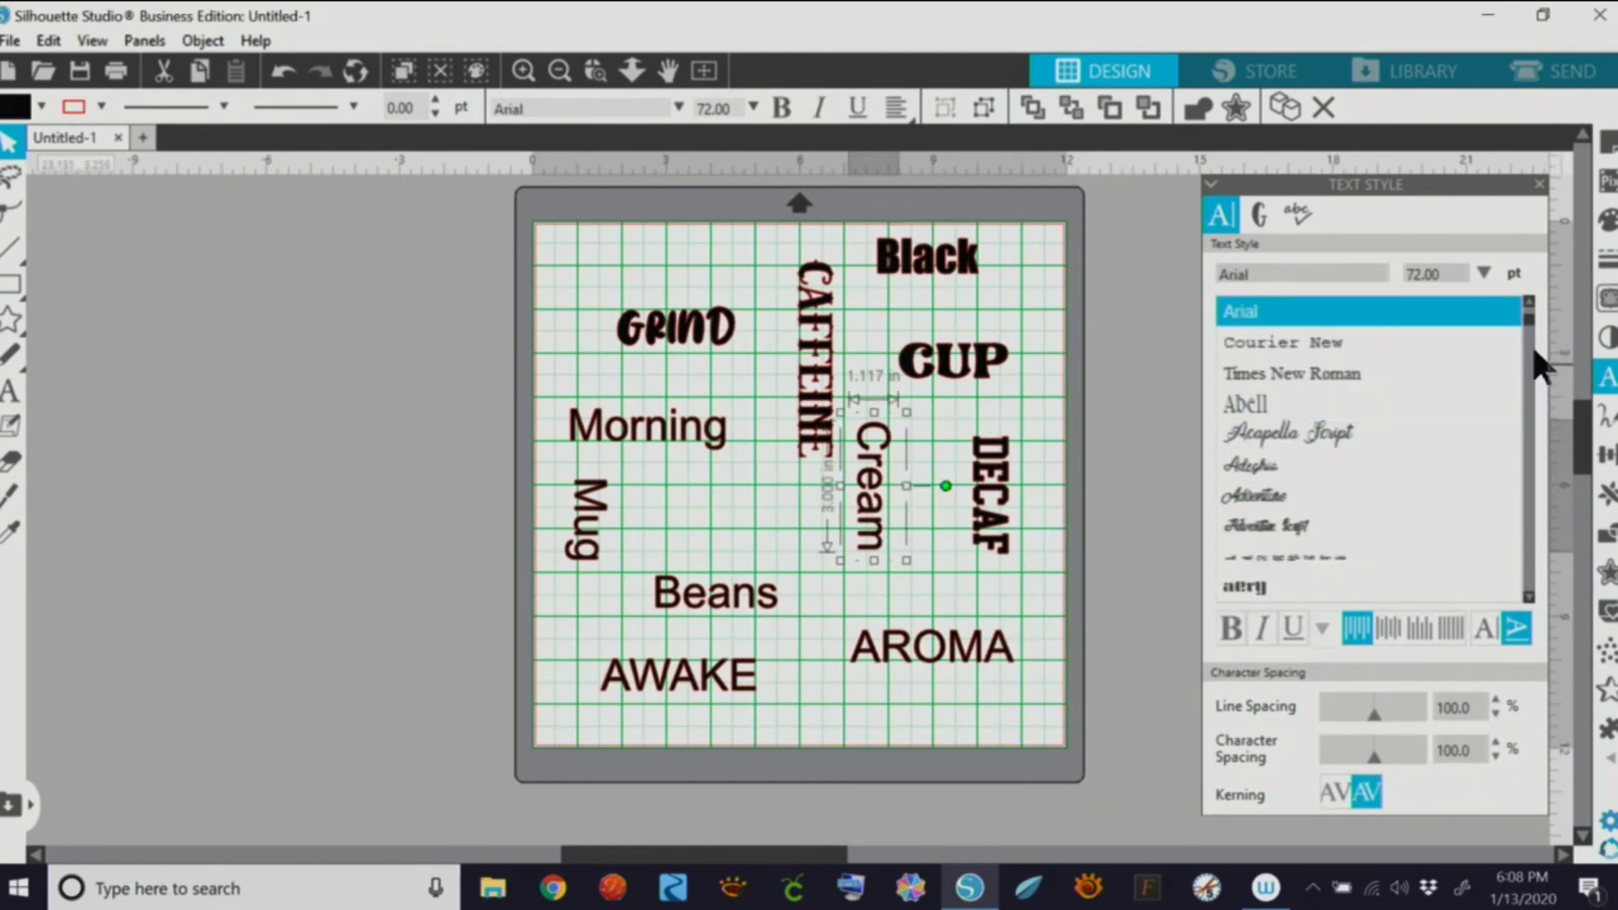
left_click_drag(1530, 315, 1513, 599)
left_click(1277, 435)
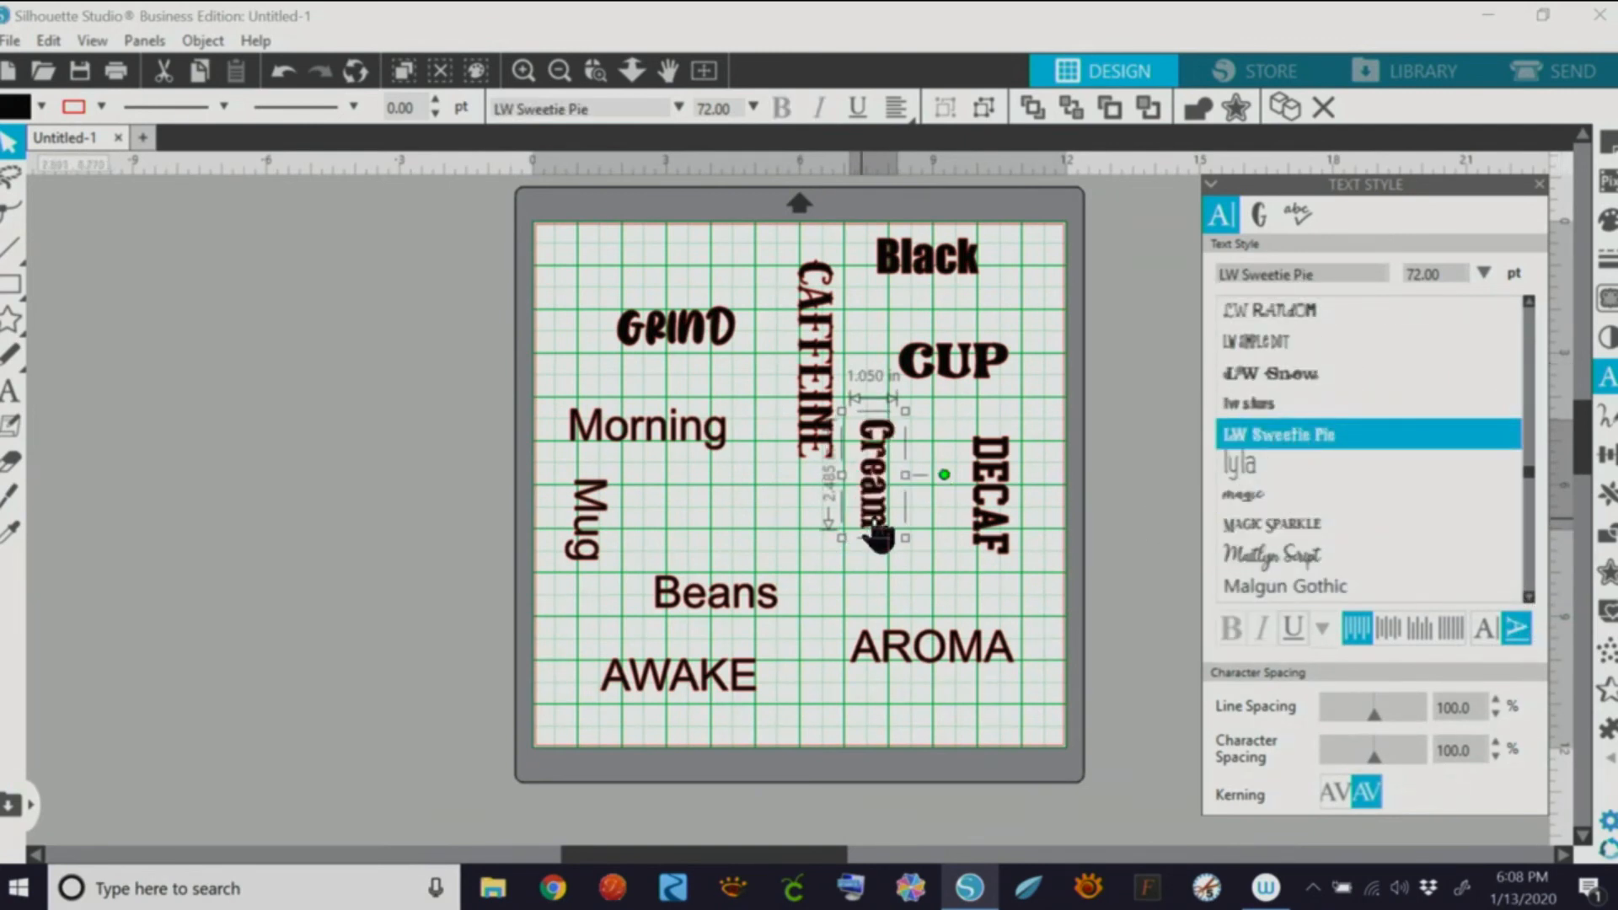
Step: Try the Storyteller font on the AROMA text
left_click(963, 665)
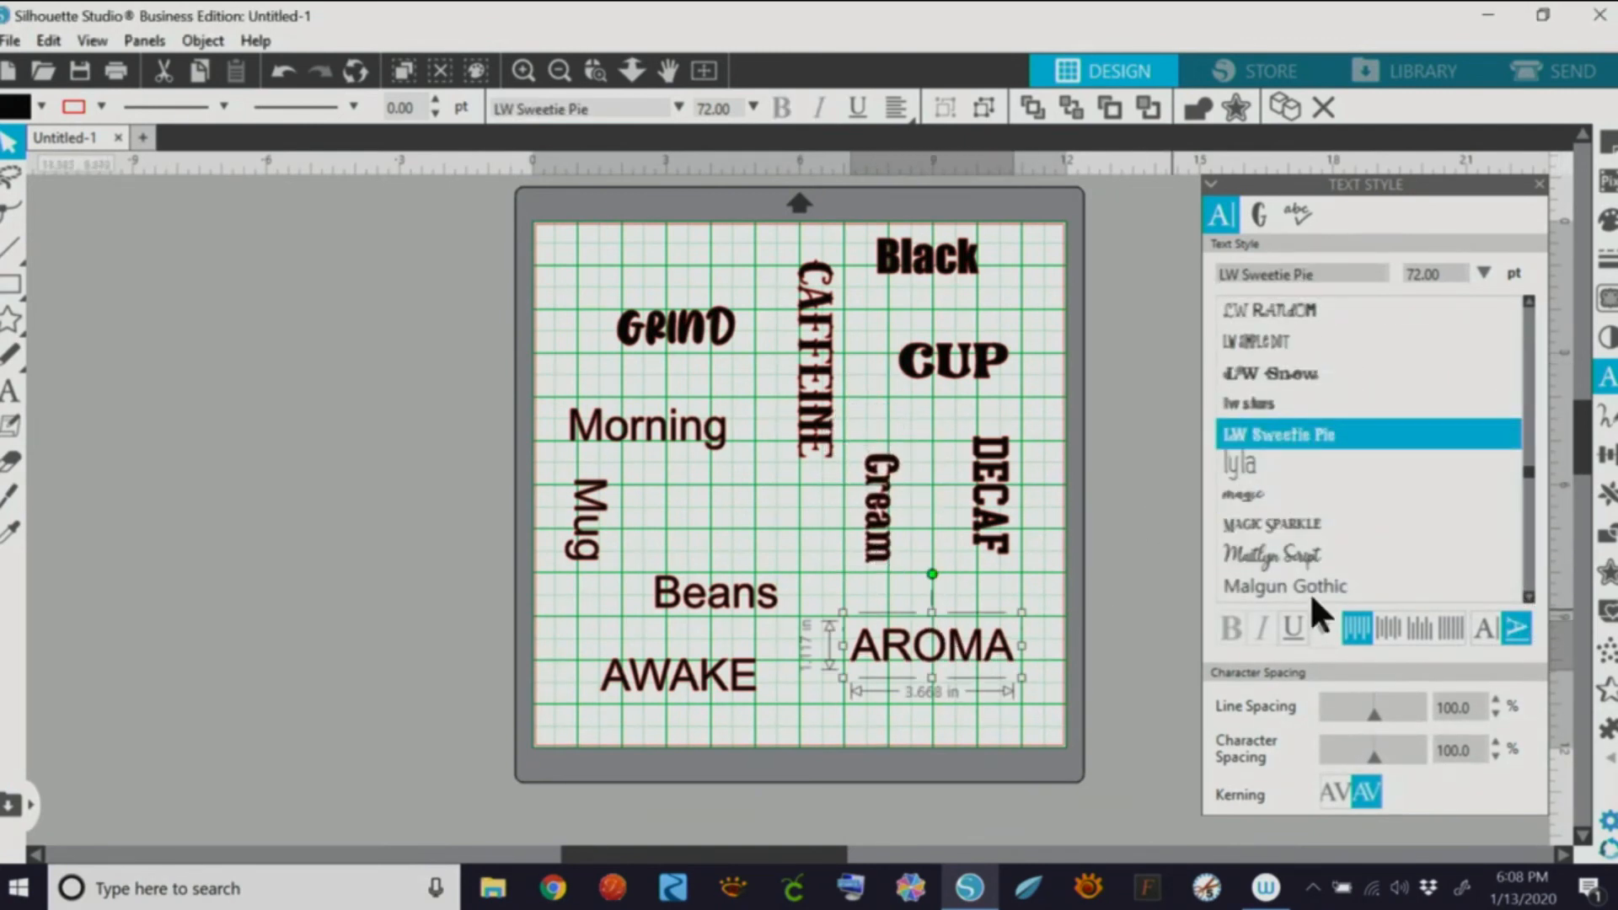
left_click_drag(1531, 328, 1526, 556)
scroll(1531, 319, "up", 3)
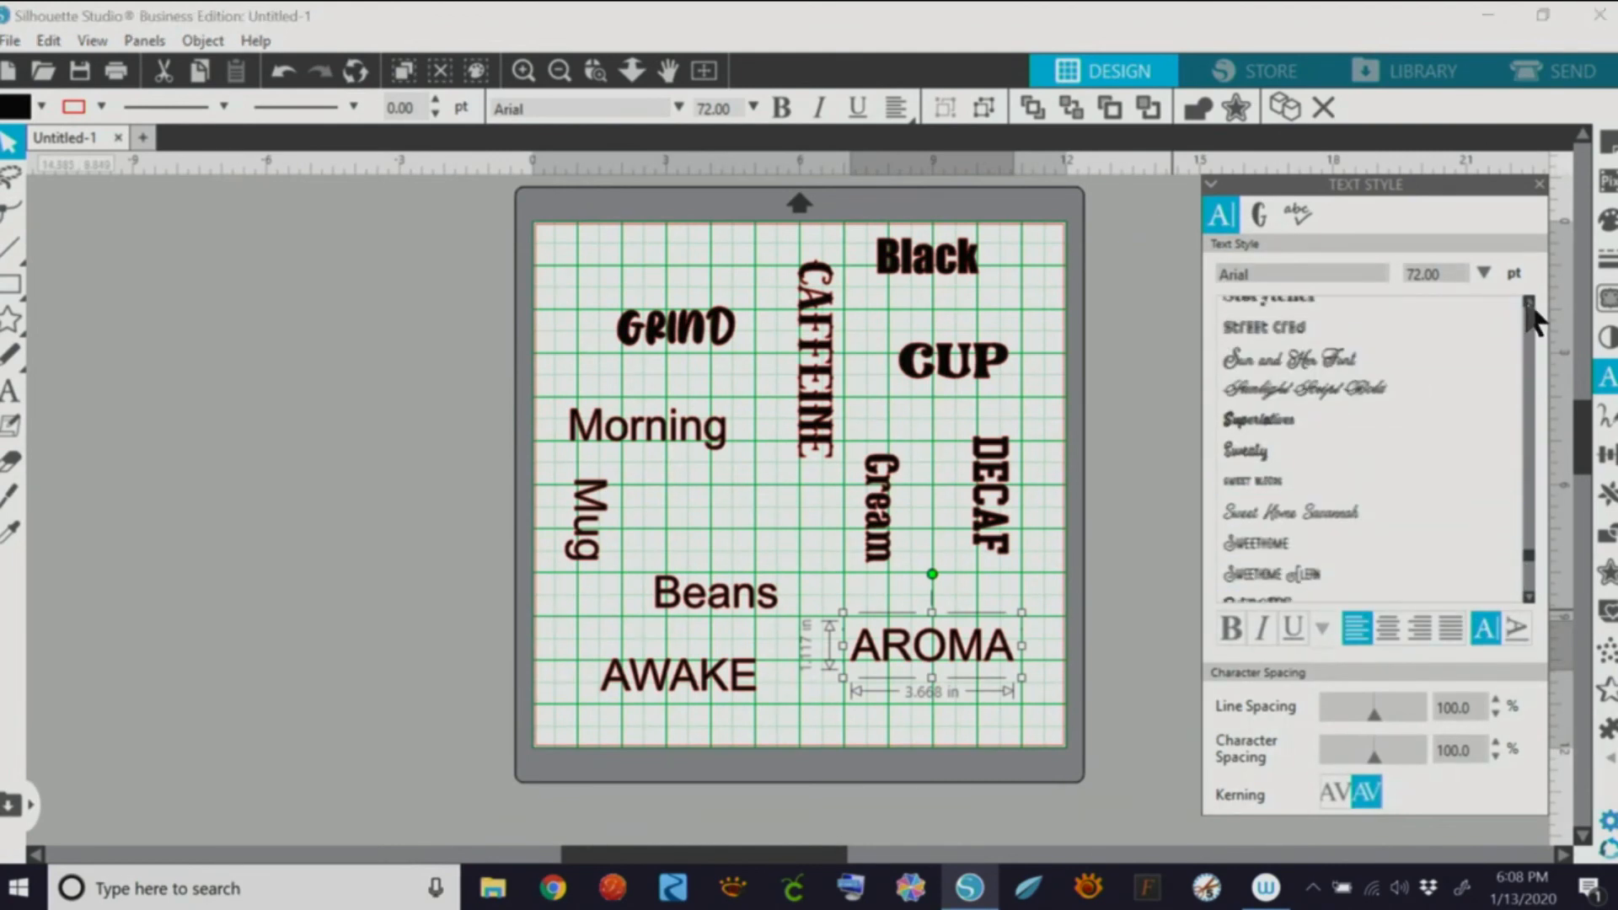
left_click(1295, 369)
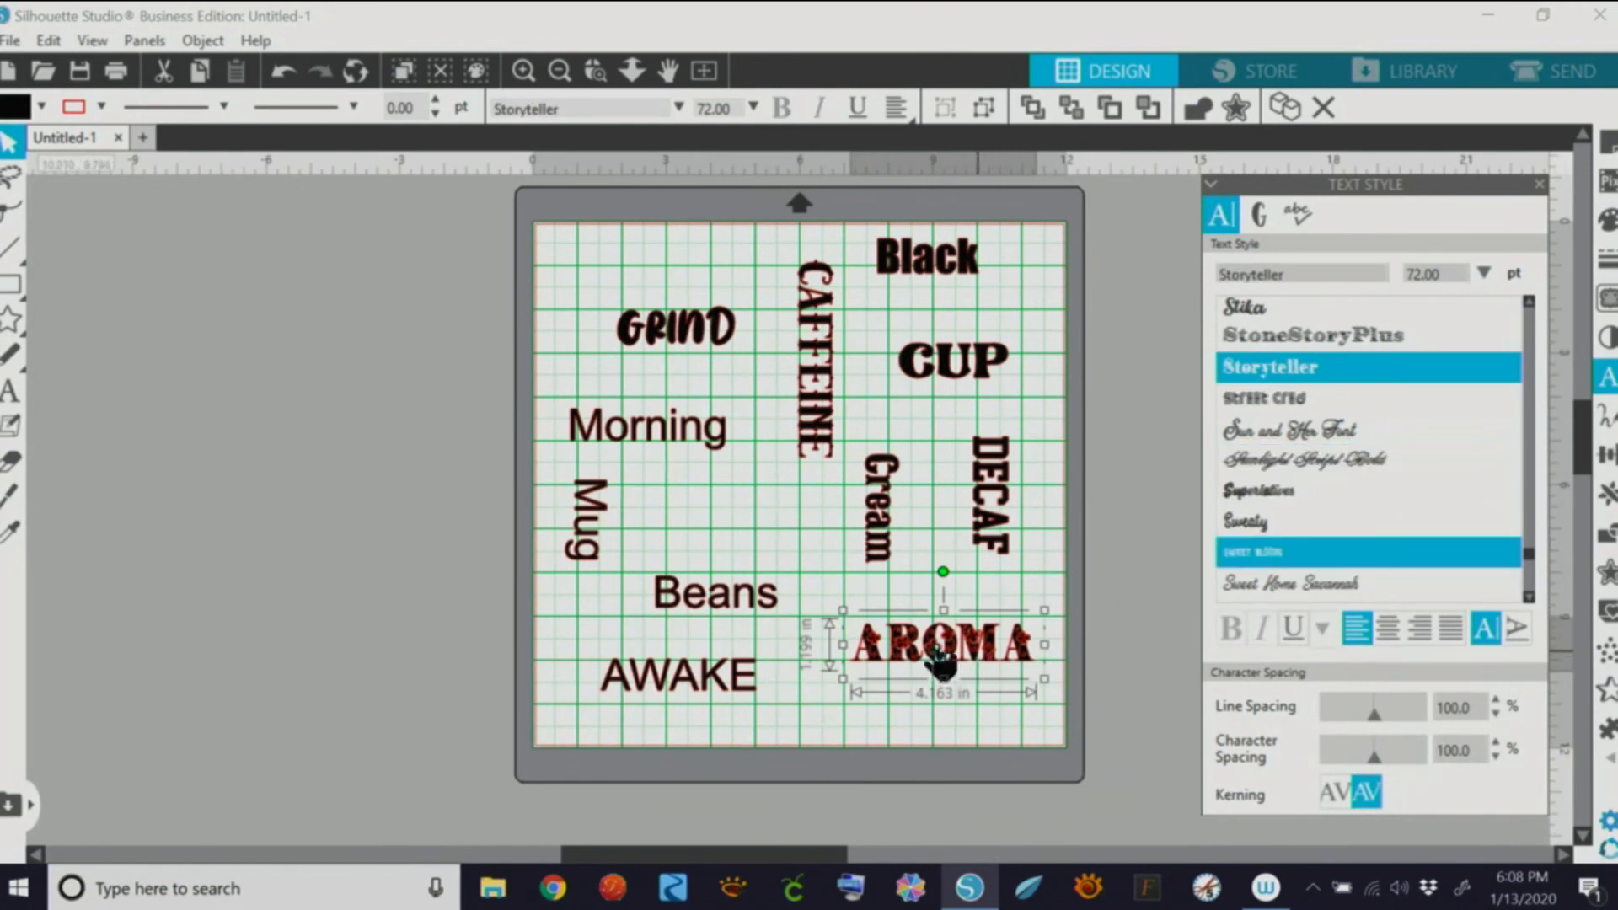
Step: Set the font of the AROMA text to SINGGEL PARENT TYPE FACE
scroll(1532, 311, "up", 5)
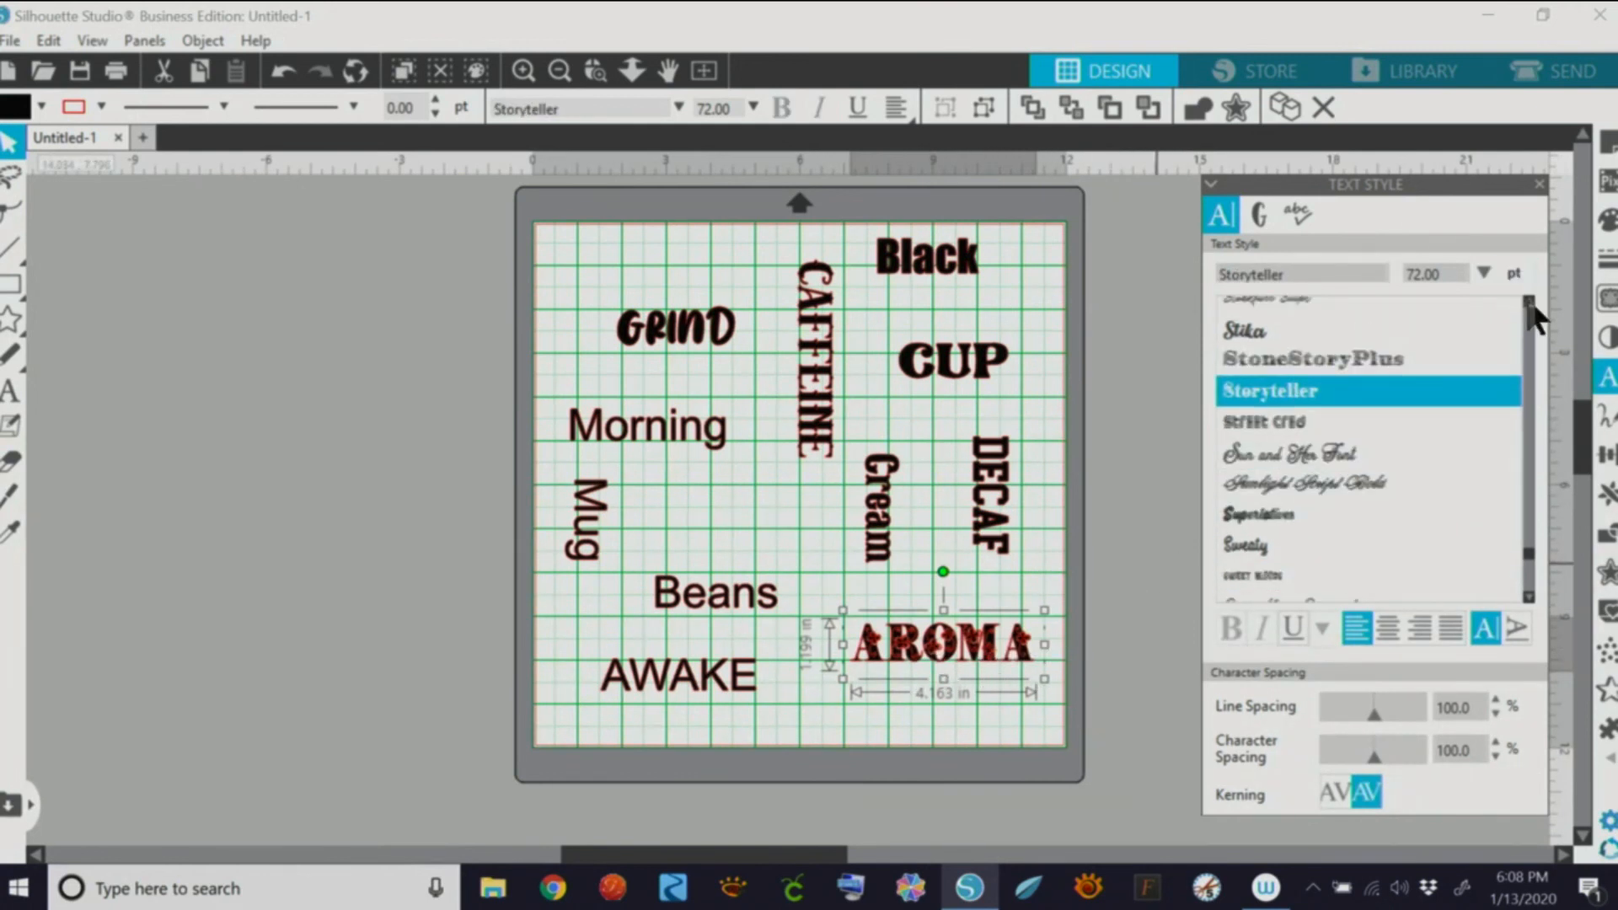
scroll(1533, 313, "up", 10)
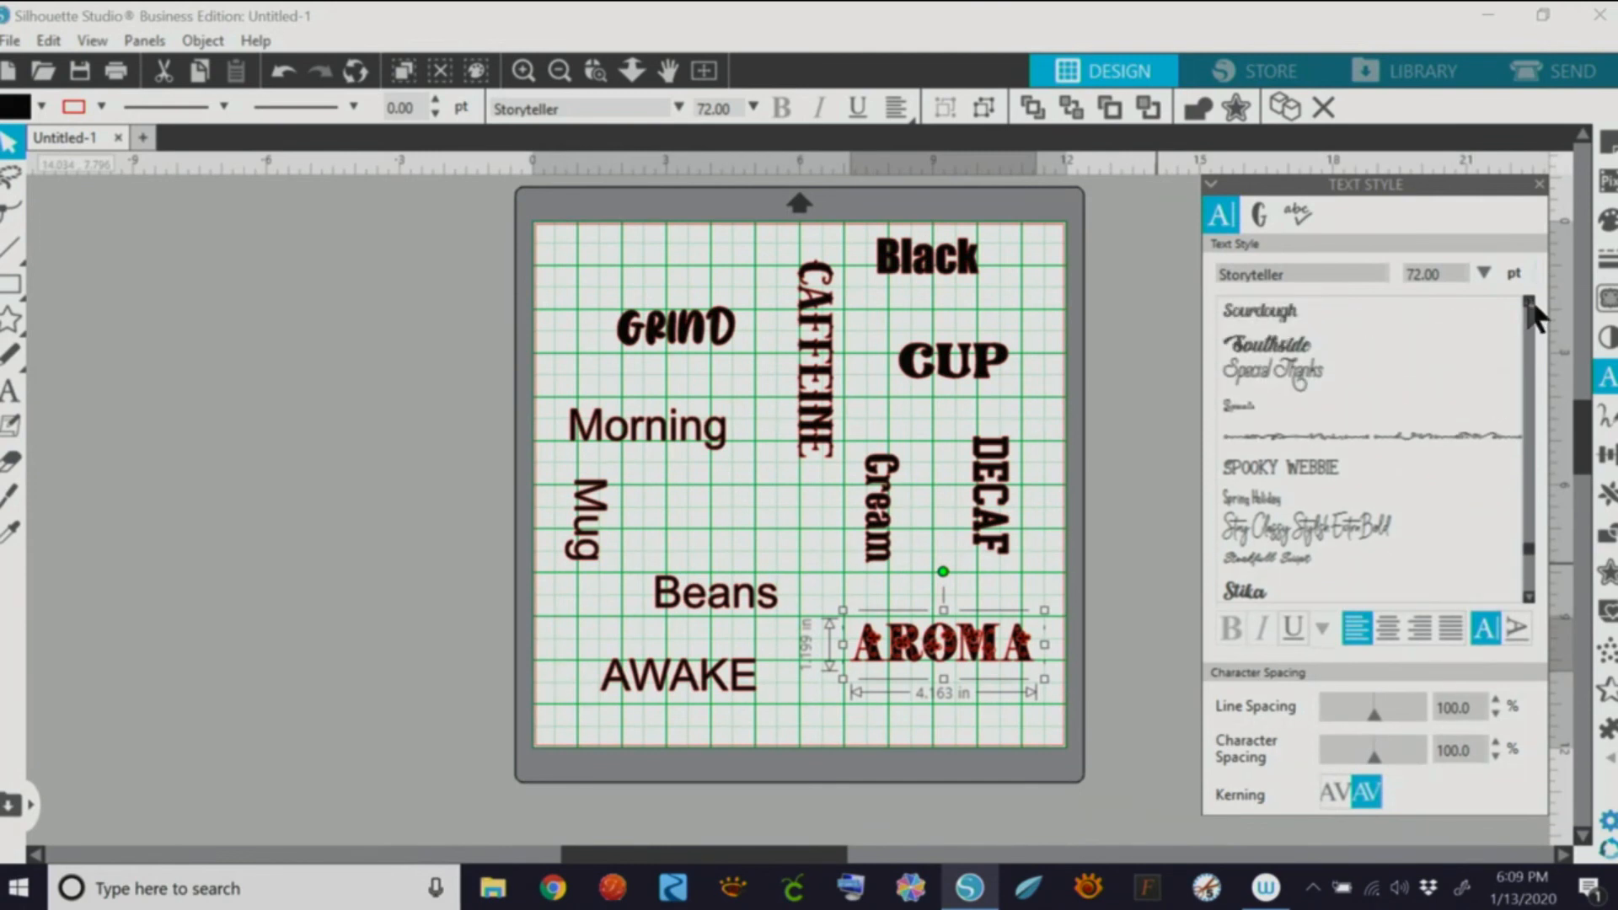
scroll(1532, 314, "up", 5)
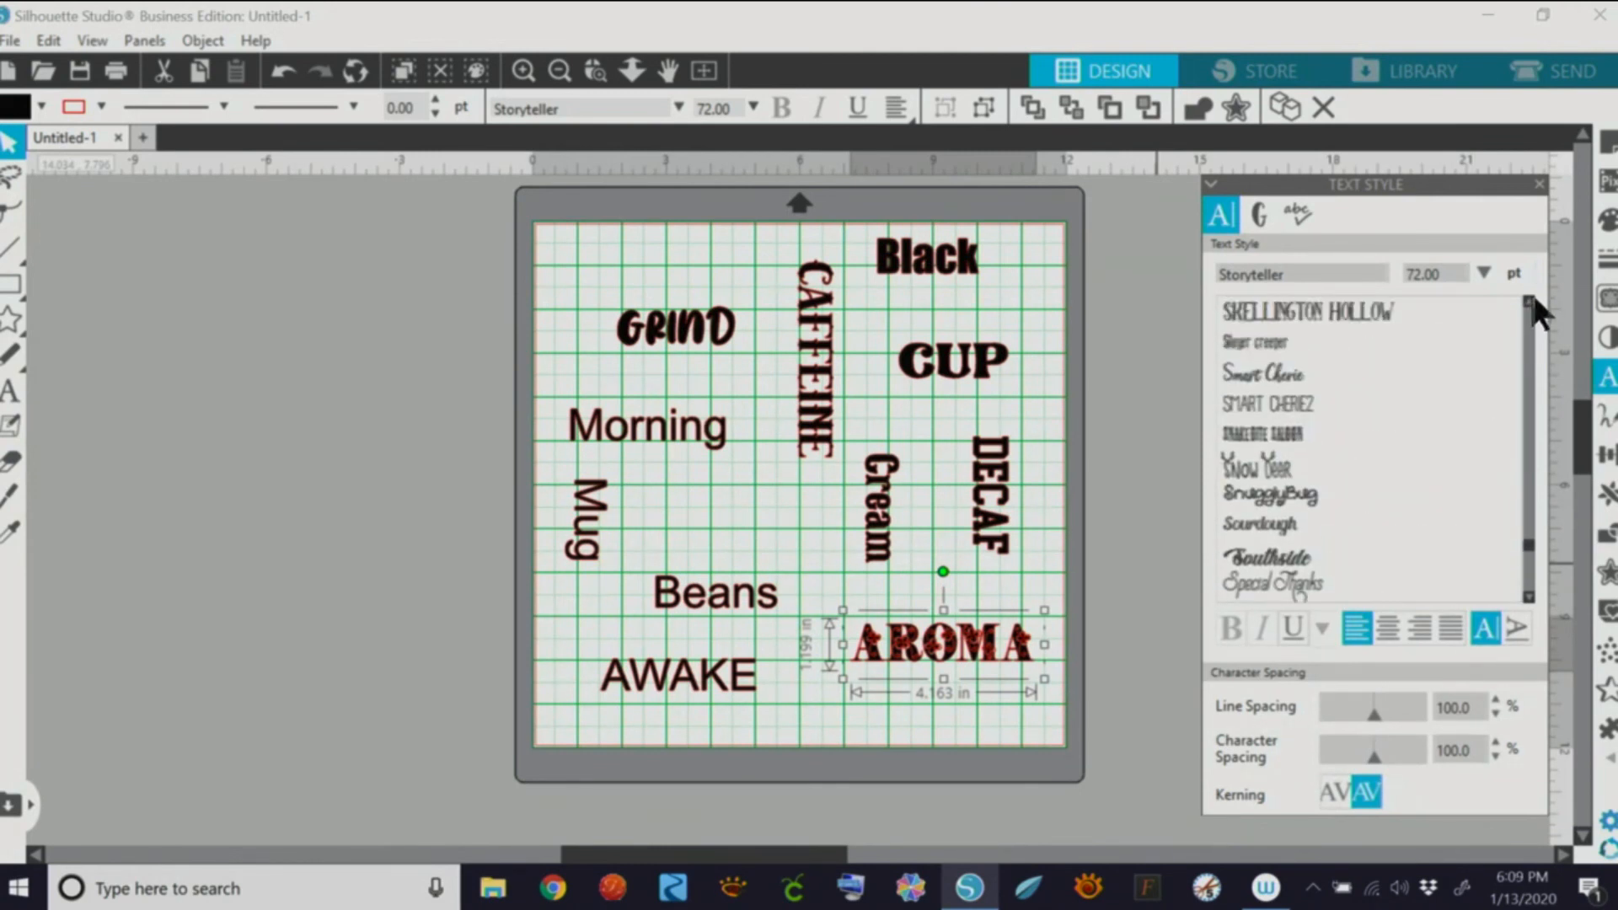
scroll(1532, 313, "up", 2)
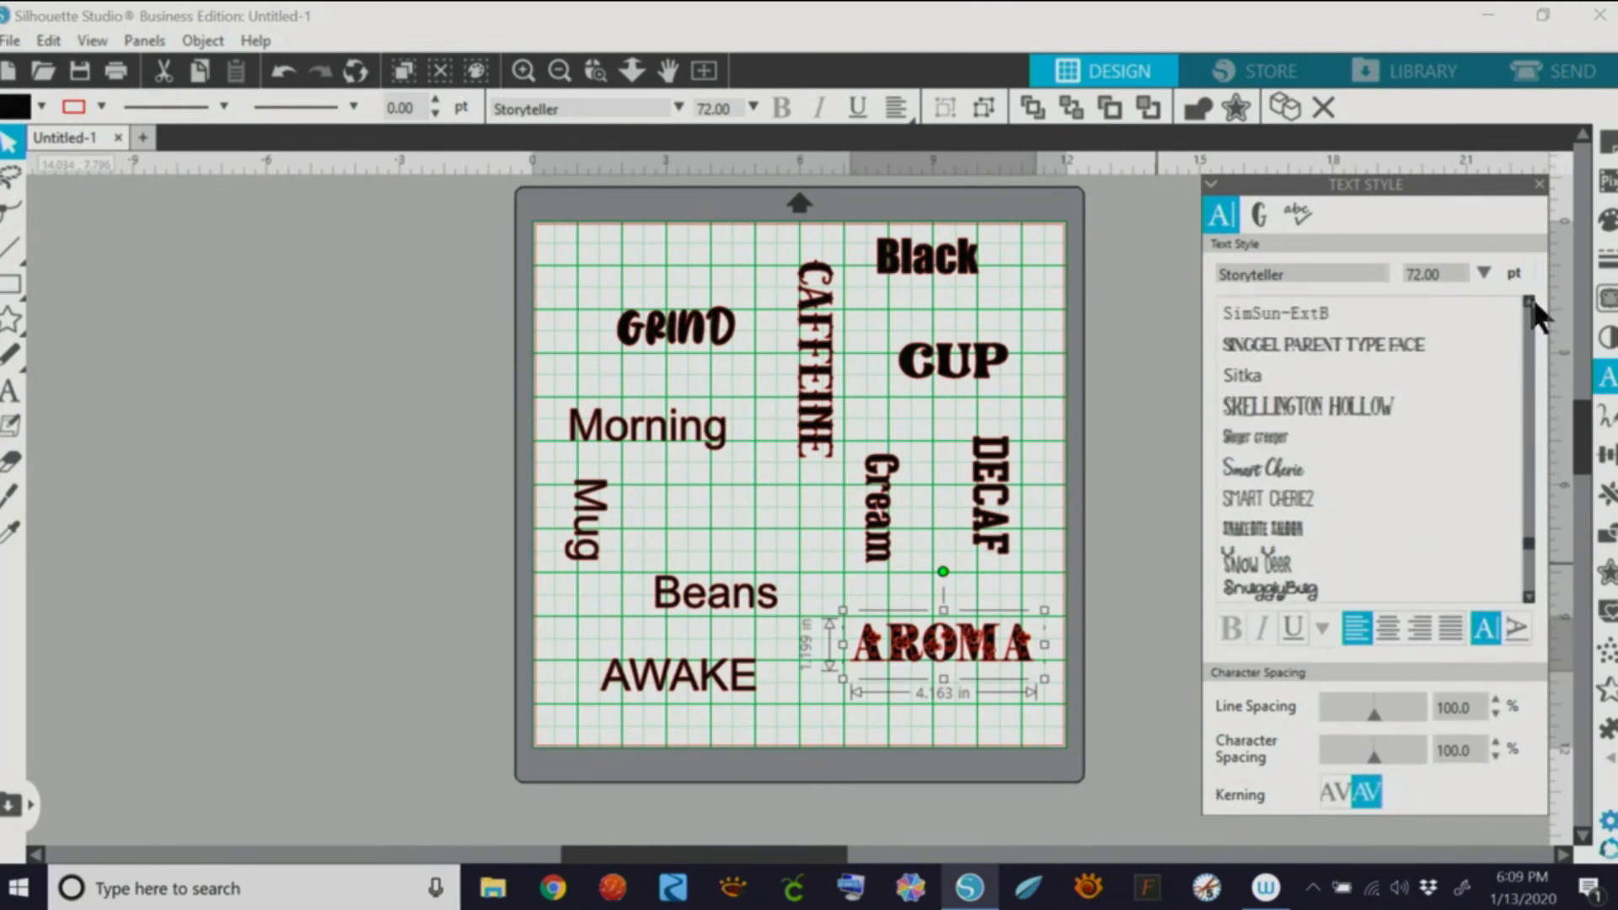
left_click(1314, 367)
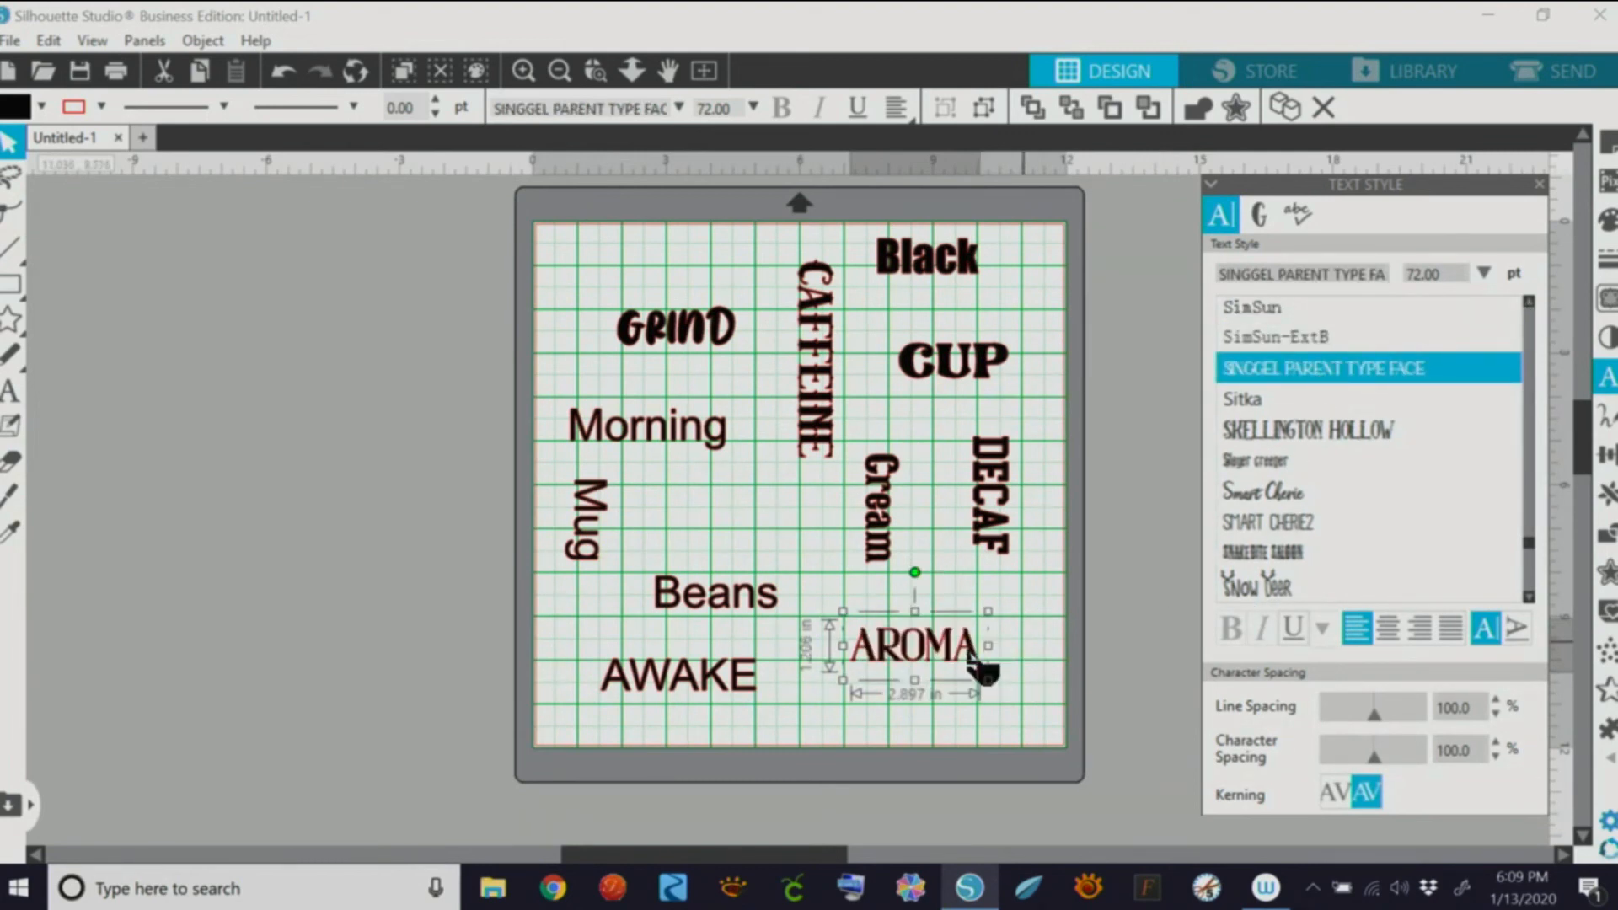
Step: Try the Magic Sparkle font on the Beans text
left_click(714, 600)
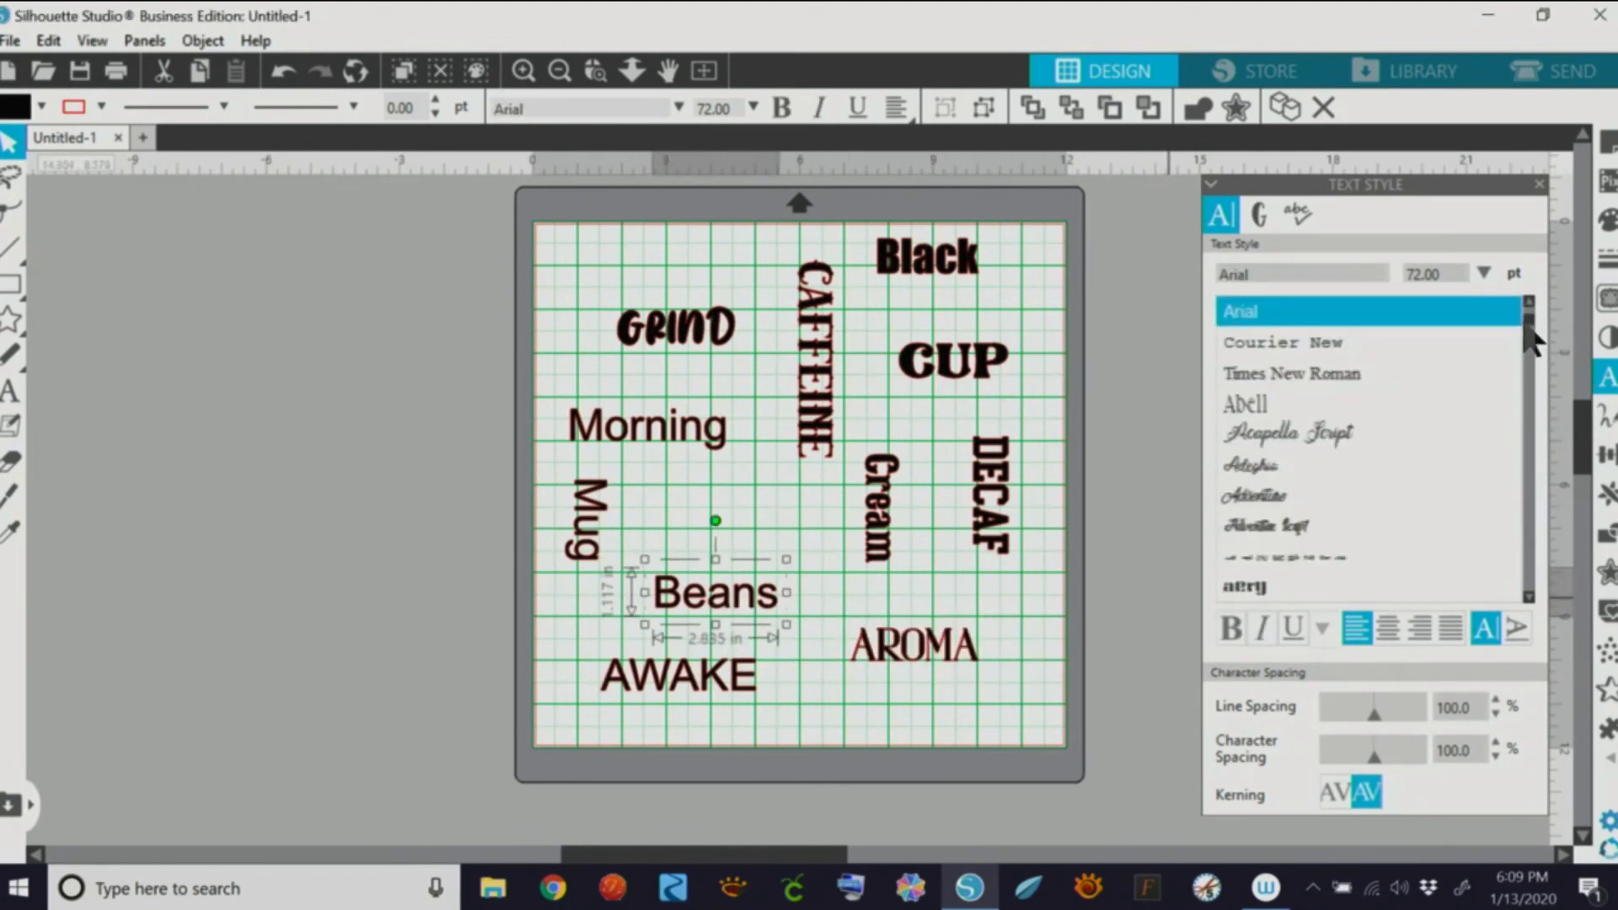
left_click_drag(1531, 343, 1531, 480)
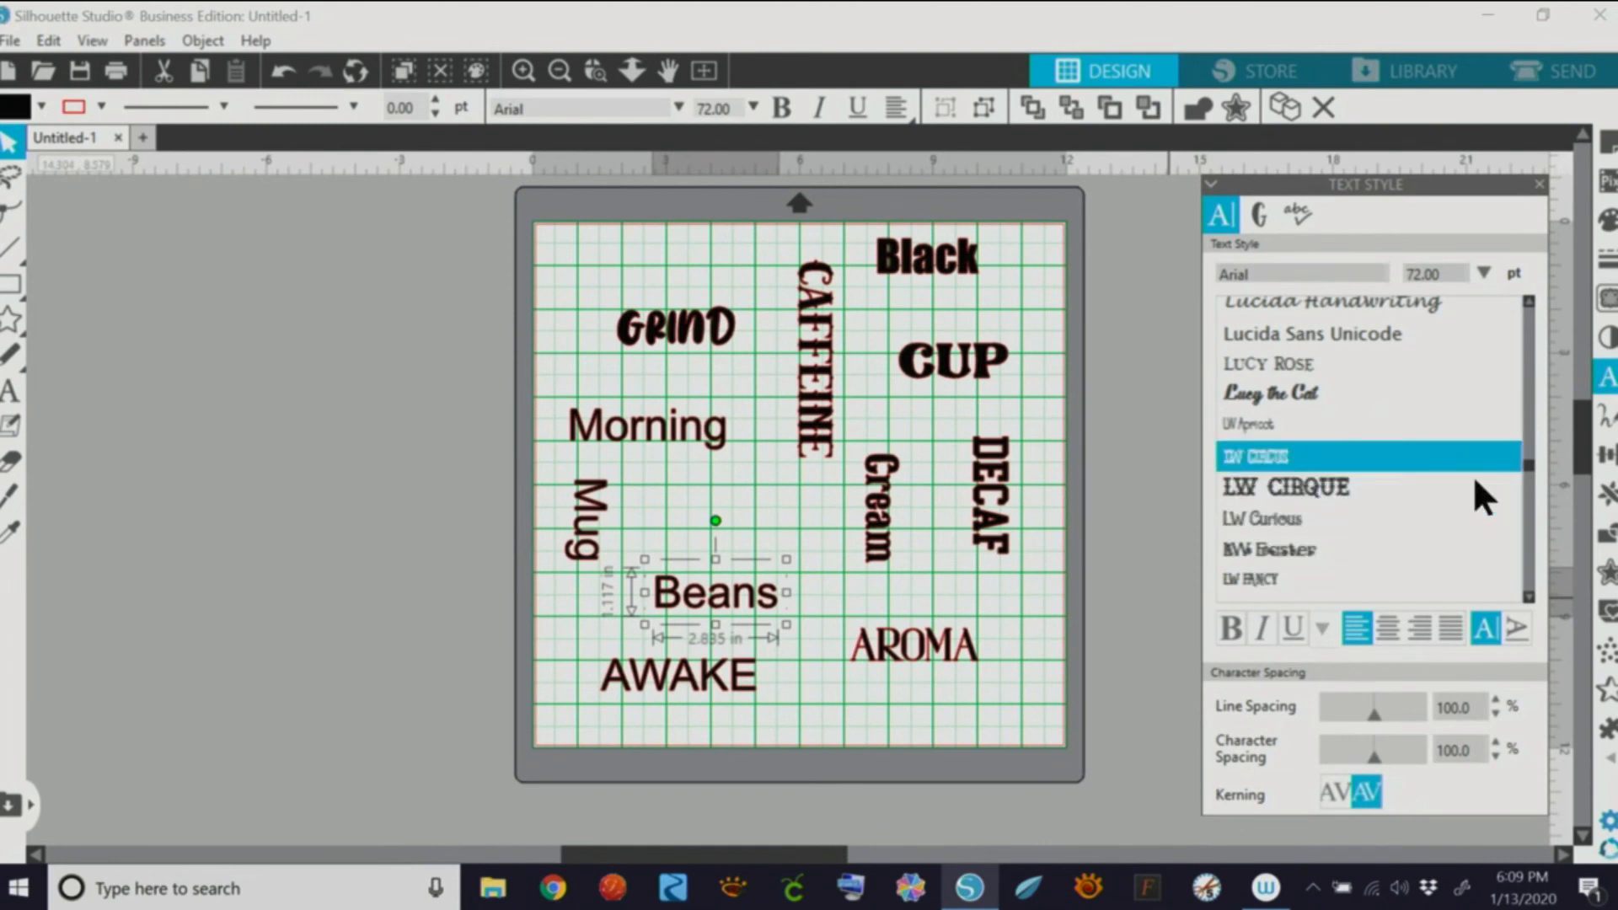
left_click(1527, 595)
left_click_drag(1527, 594, 1526, 590)
left_click(1294, 431)
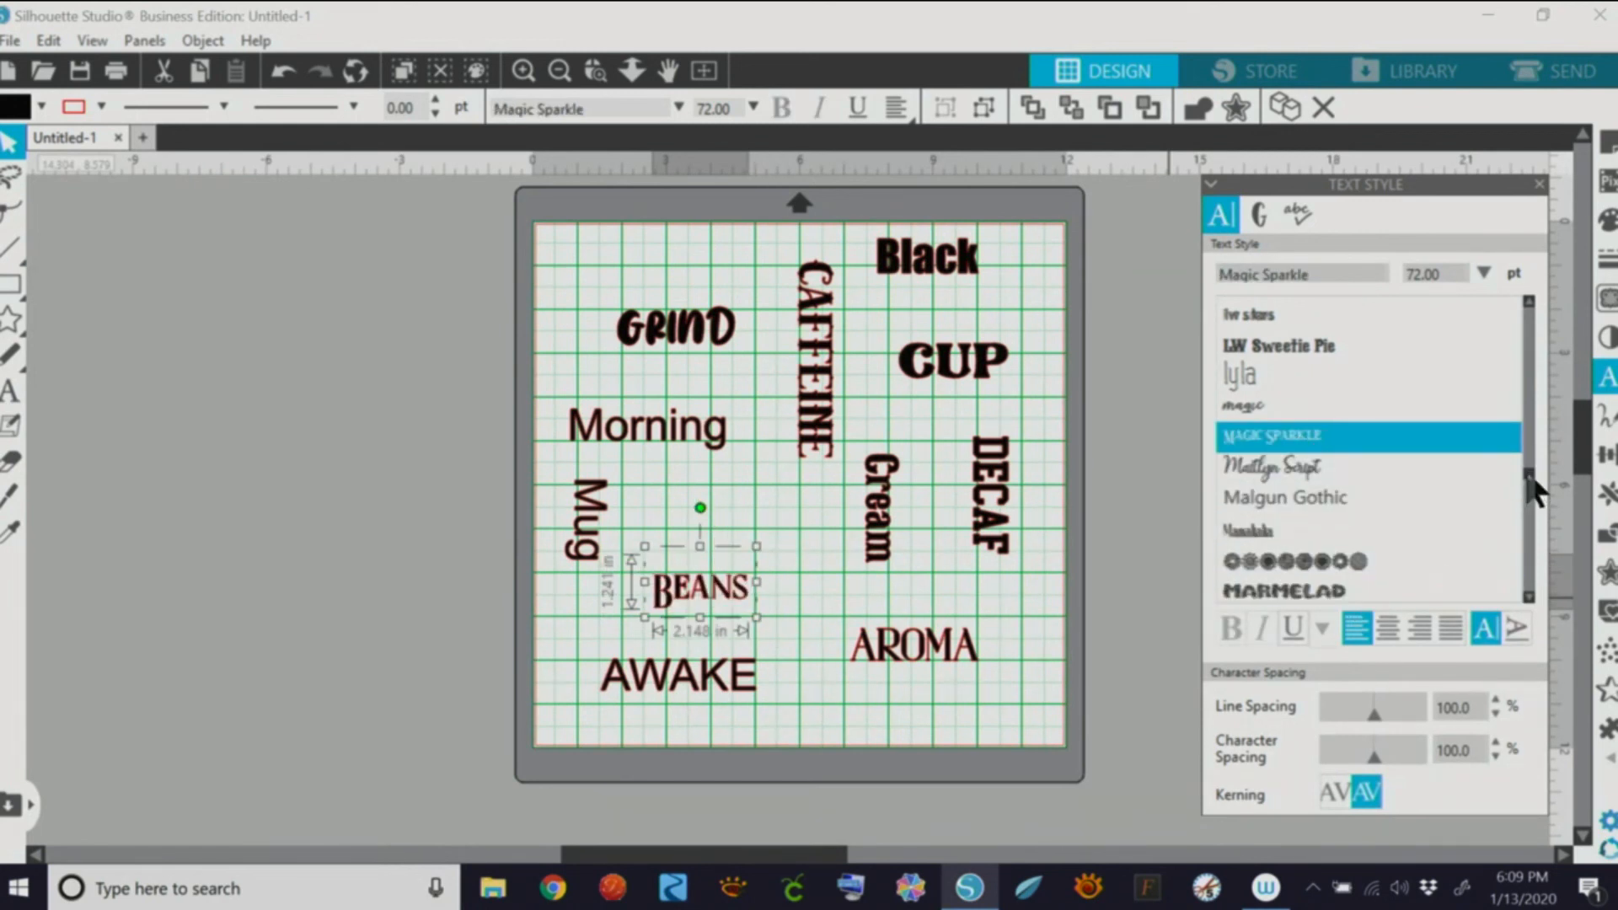
Step: Set the Beans text's font to ROMANTICE and move it up, clear of AWAKE and beside Mug
left_click_drag(1531, 476, 1531, 527)
left_click(1529, 524)
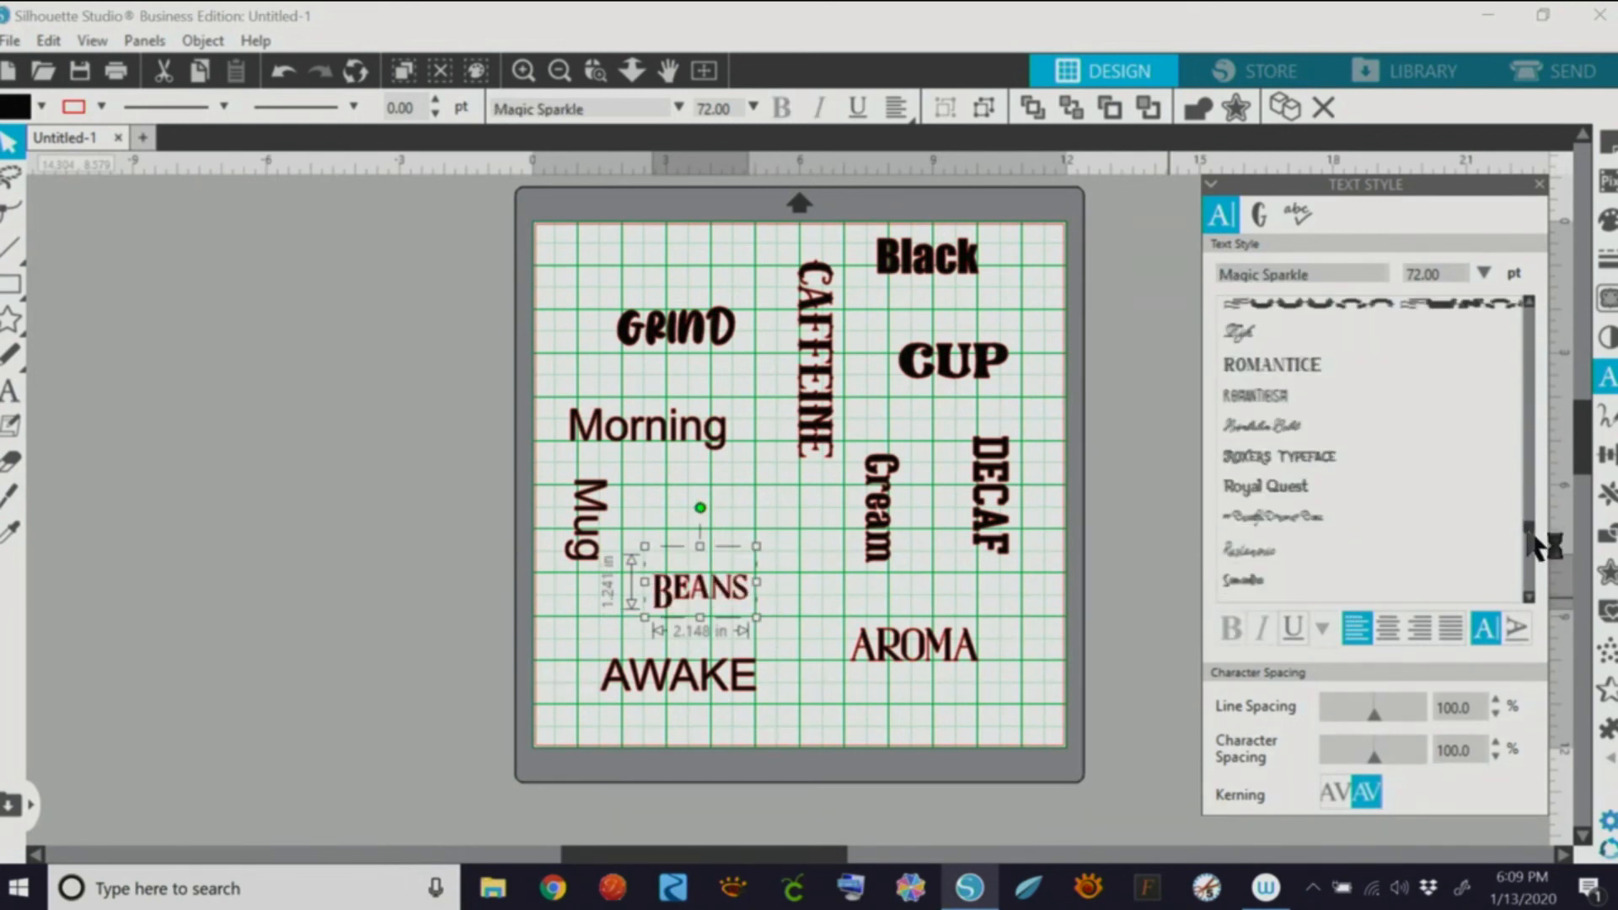
left_click(1271, 362)
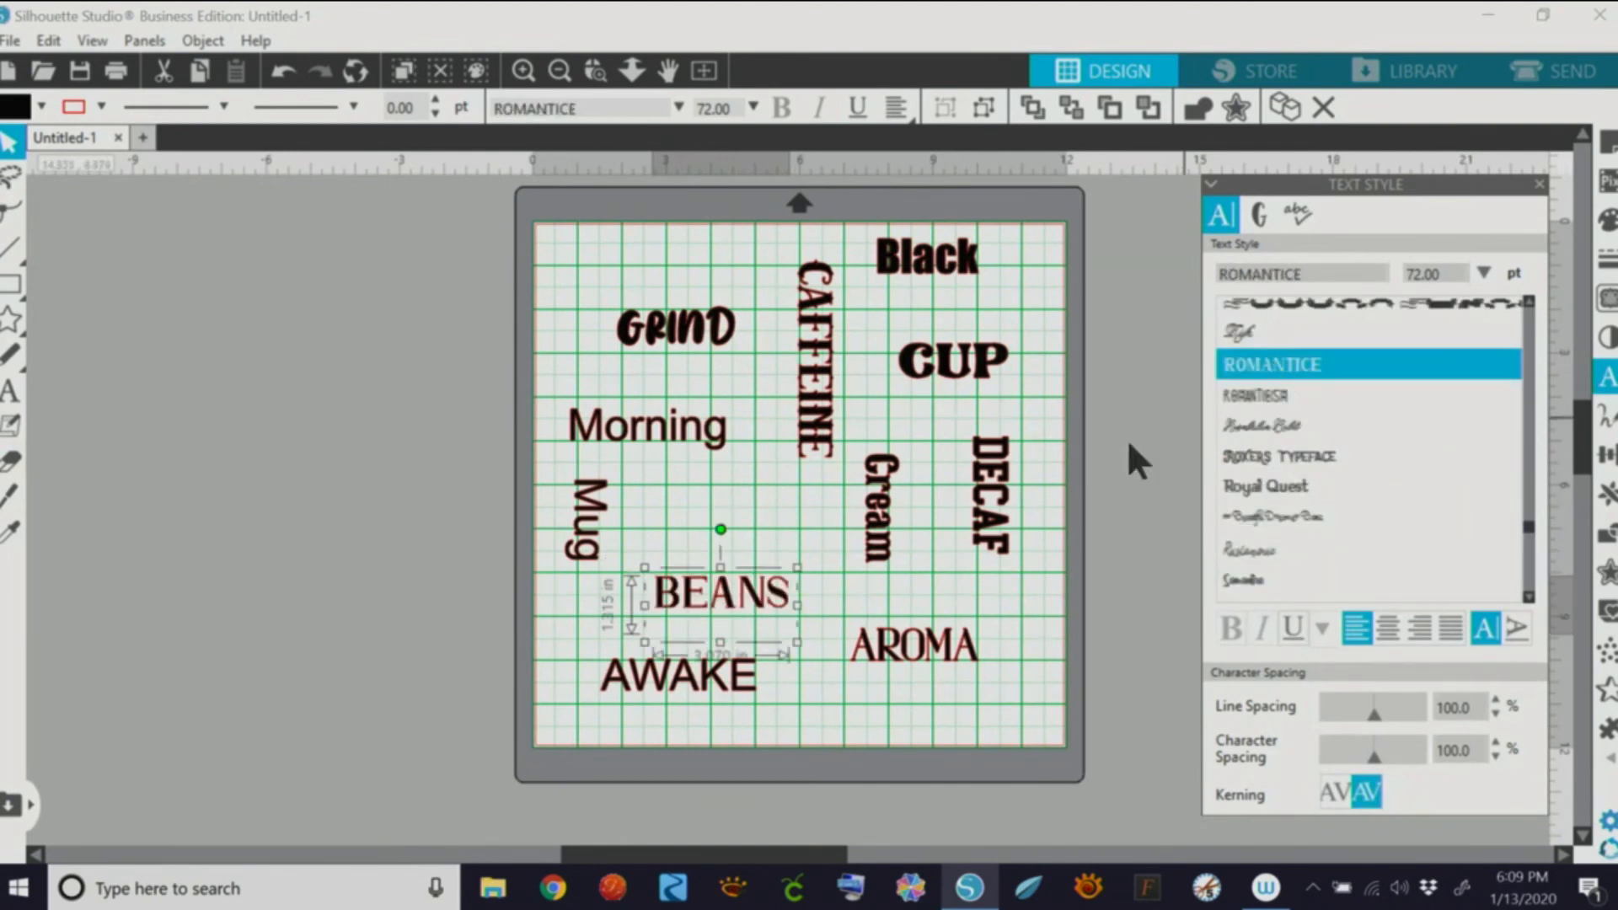
left_click_drag(796, 600, 799, 541)
Step: Set the font of the AWAKE text to SINGGEL PARENT TYPE FACE
left_click(715, 684)
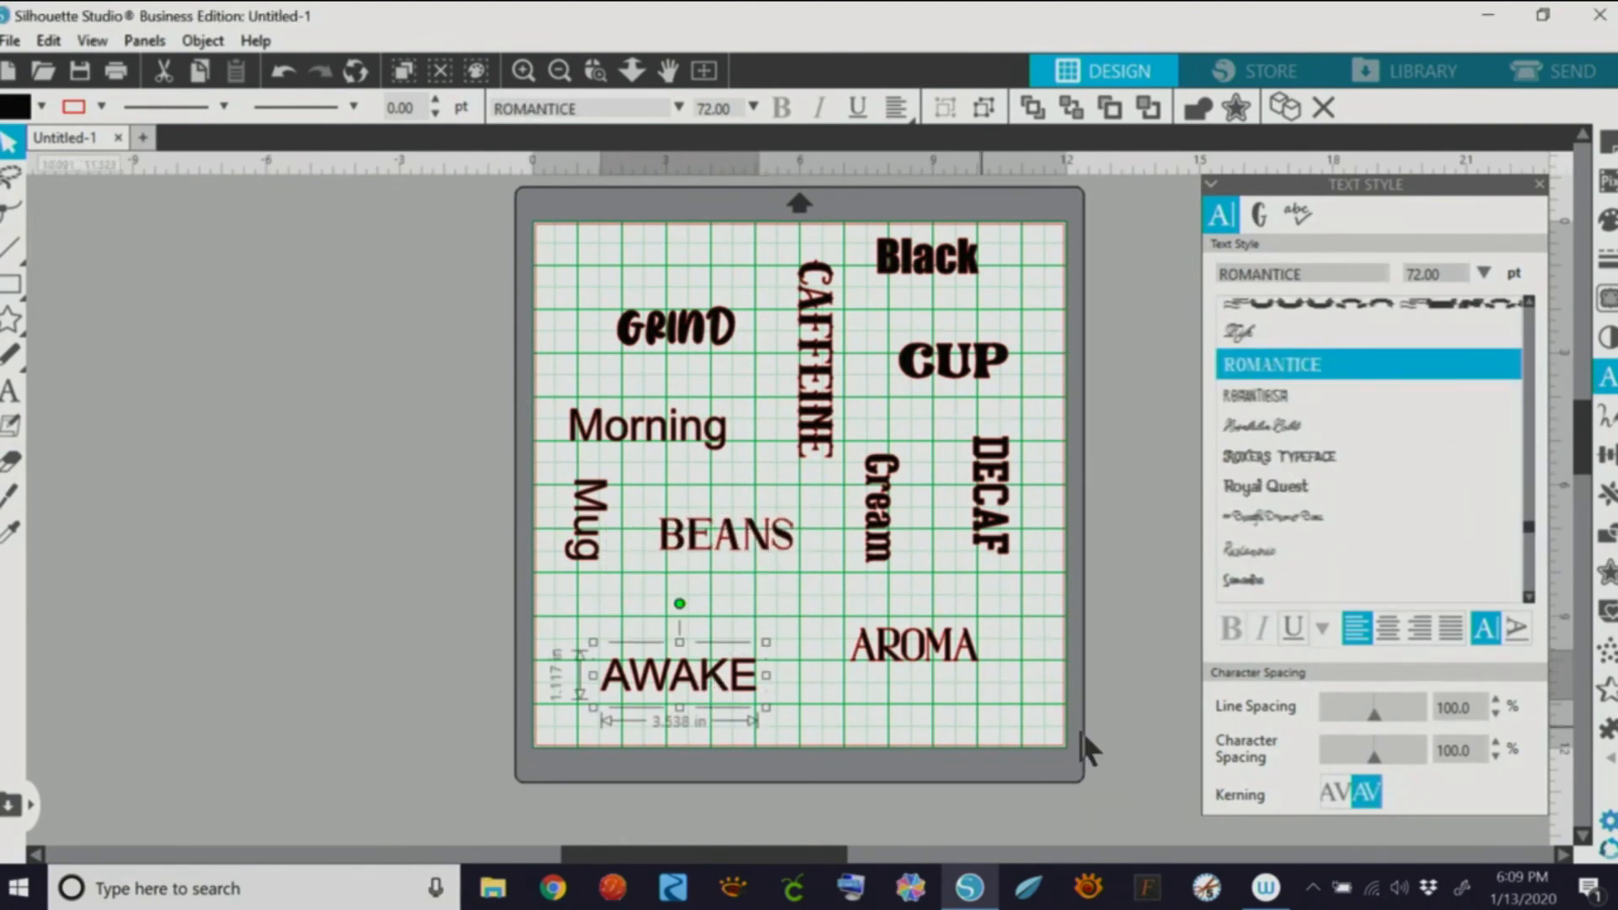
left_click_drag(1528, 319, 1526, 305)
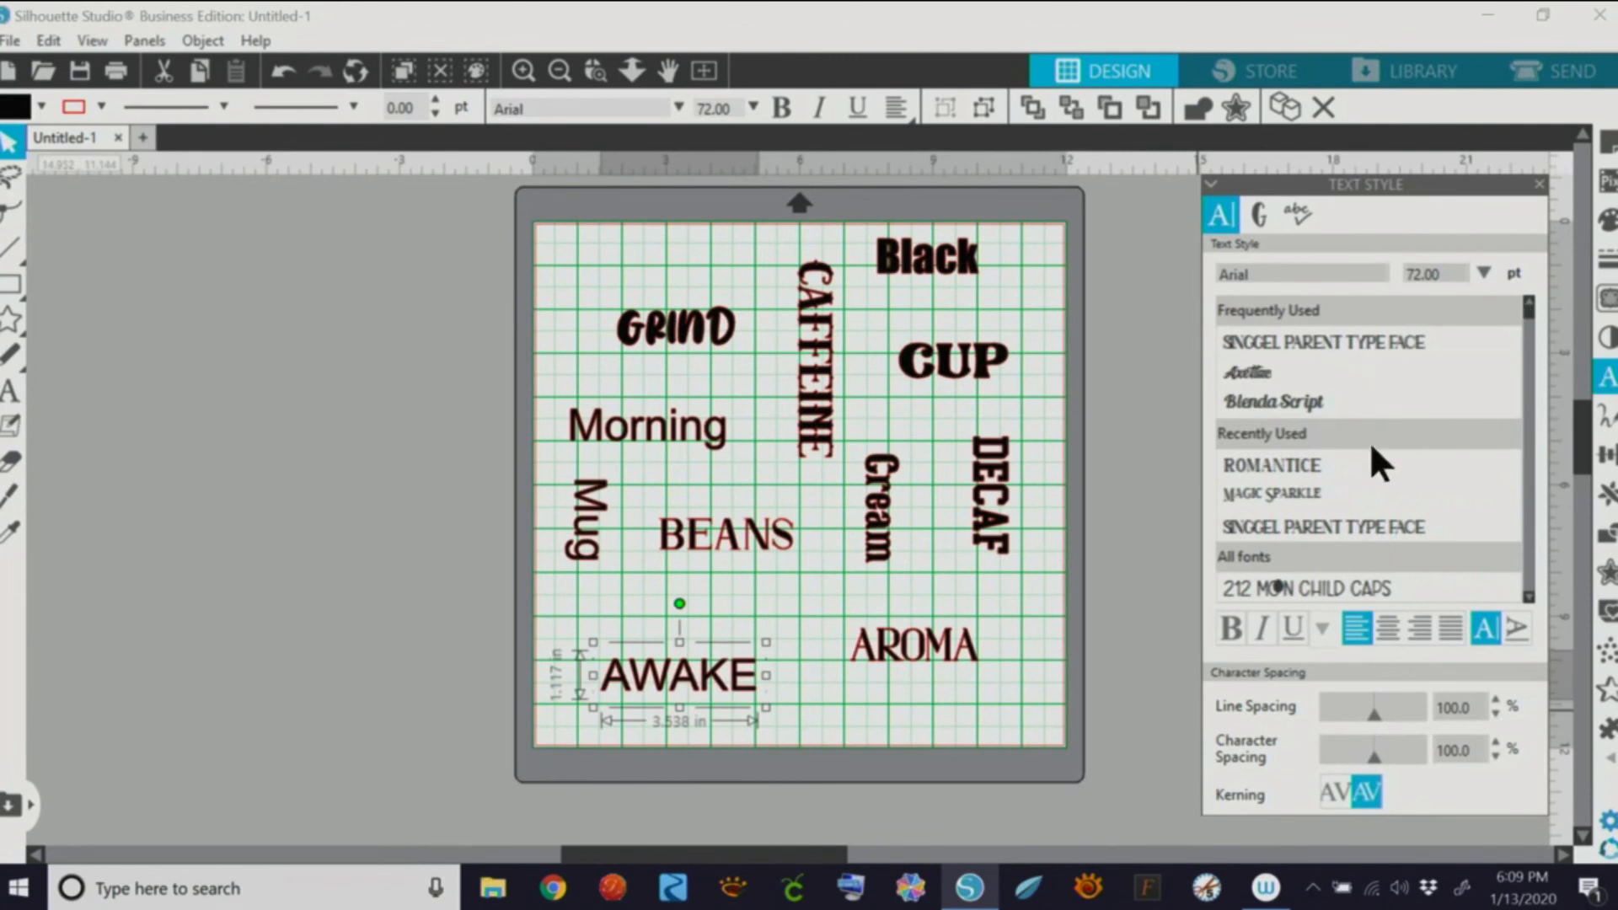
left_click(1395, 525)
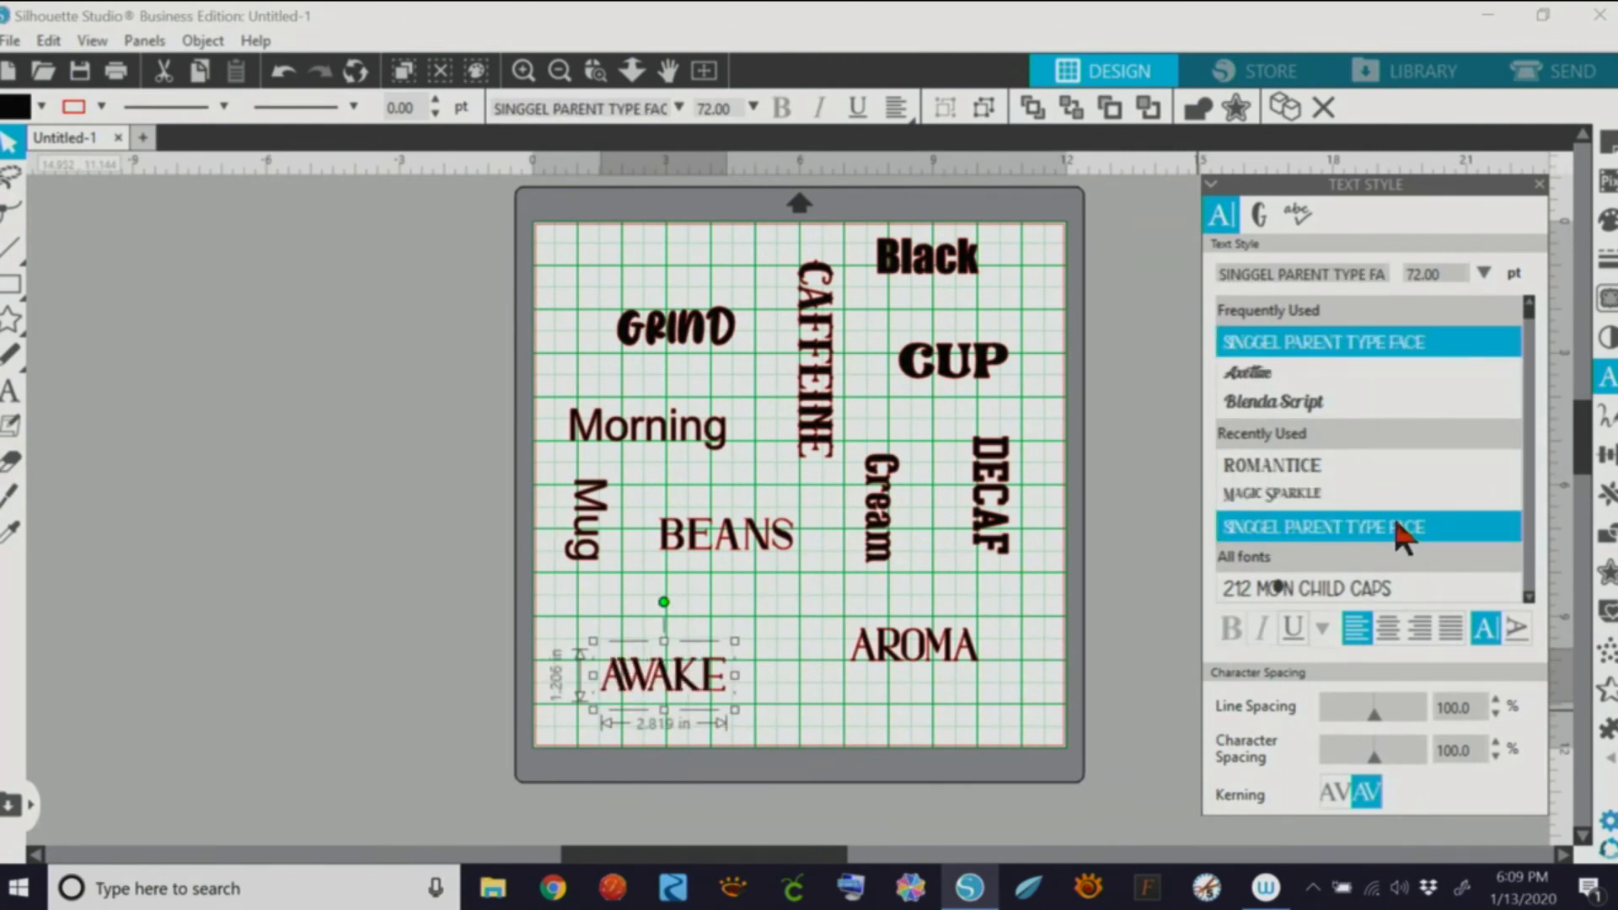
Step: Try the Axettac font on the vertical Mug text
left_click(593, 521)
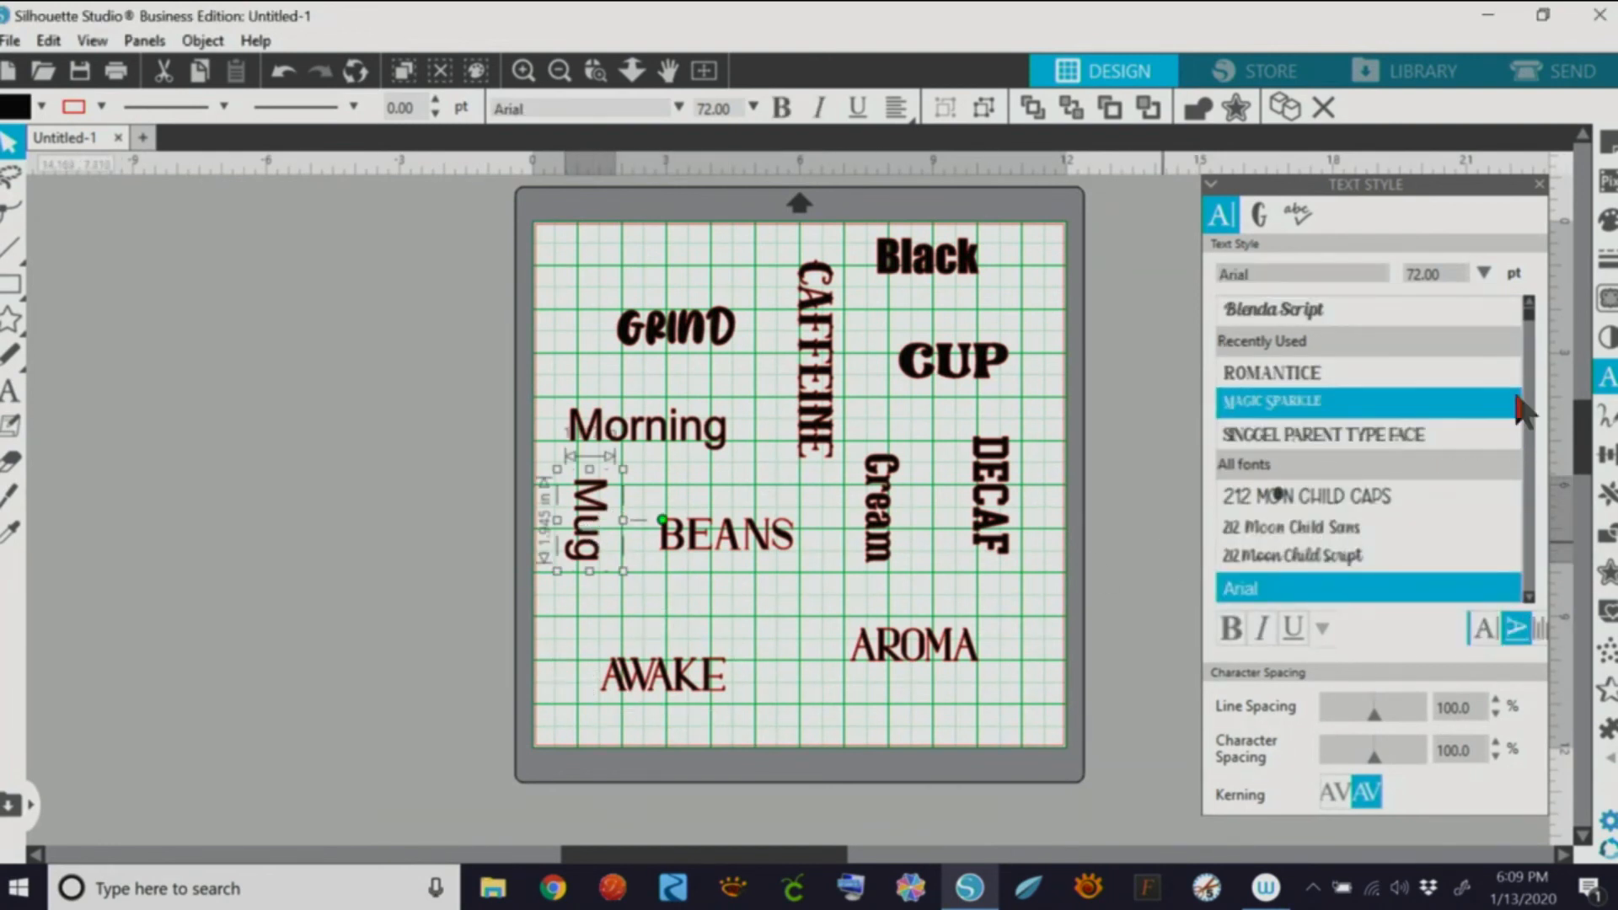
scroll(1530, 329, "up", 2)
left_click_drag(1525, 316, 1526, 312)
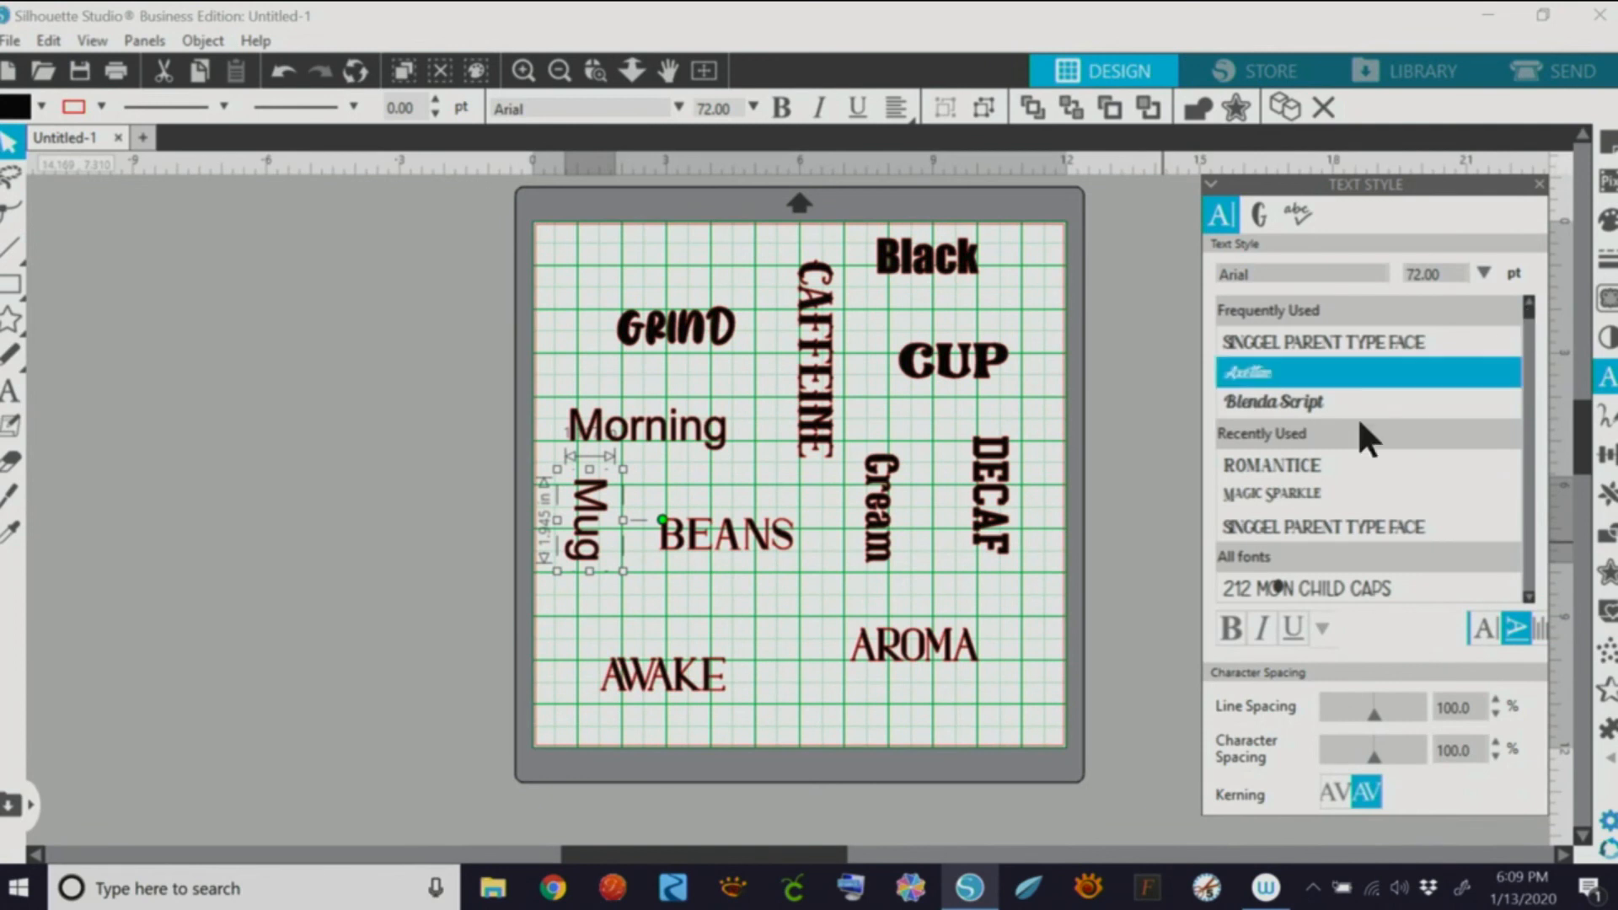
left_click(1250, 364)
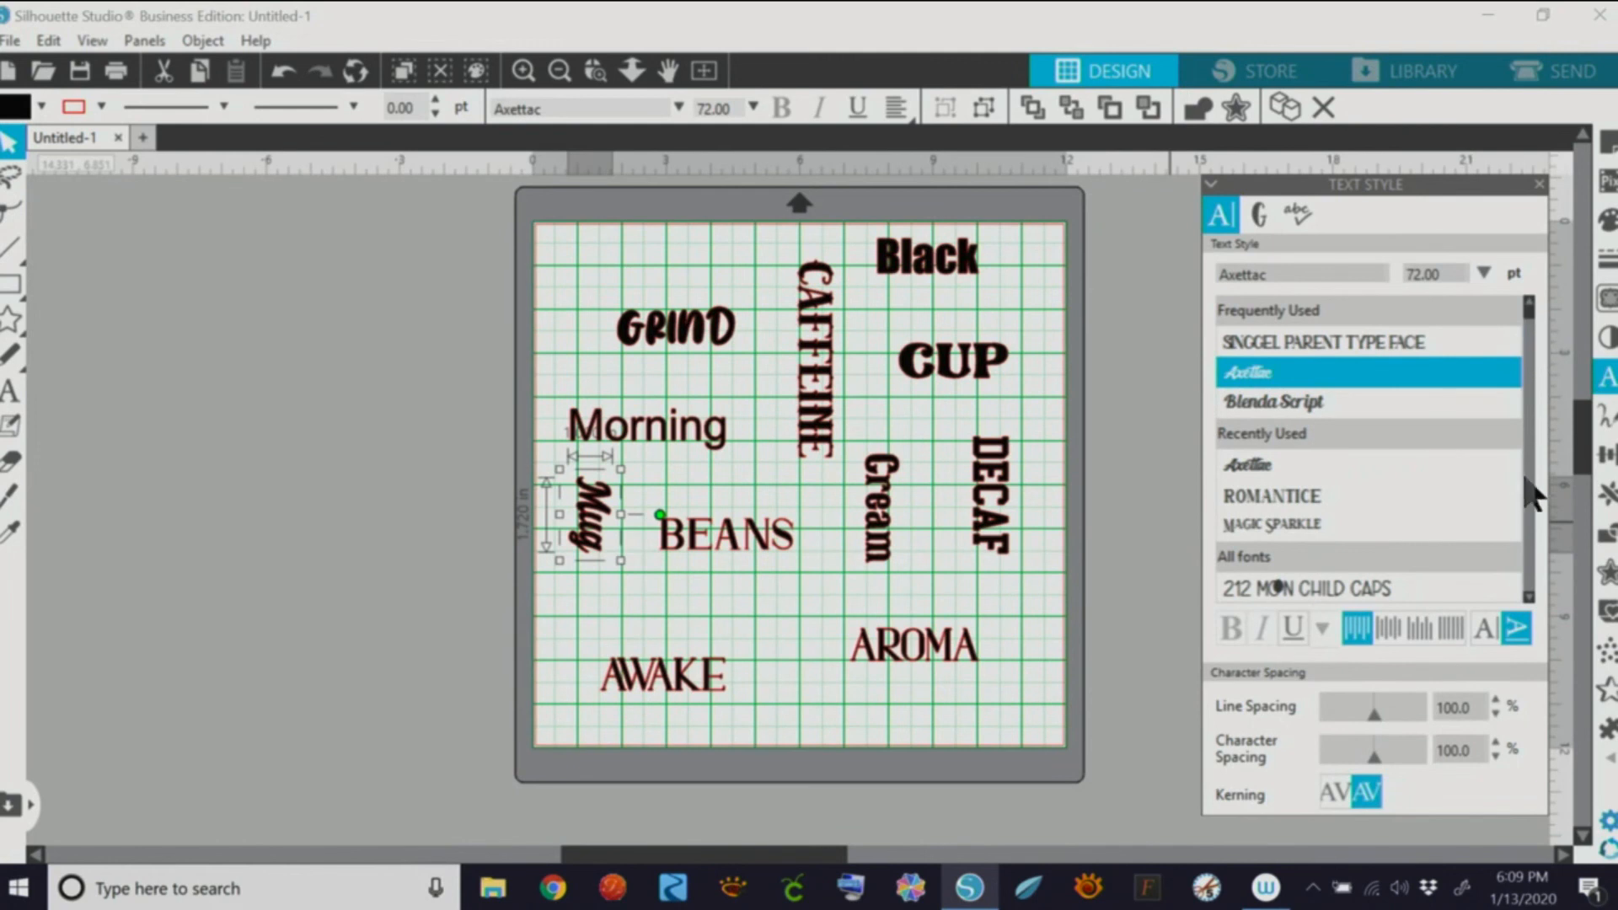
Step: Set the vertical Mug text's font to Aleo and shift it slightly right and down, closer to Beans
scroll(1529, 600, "down", 8)
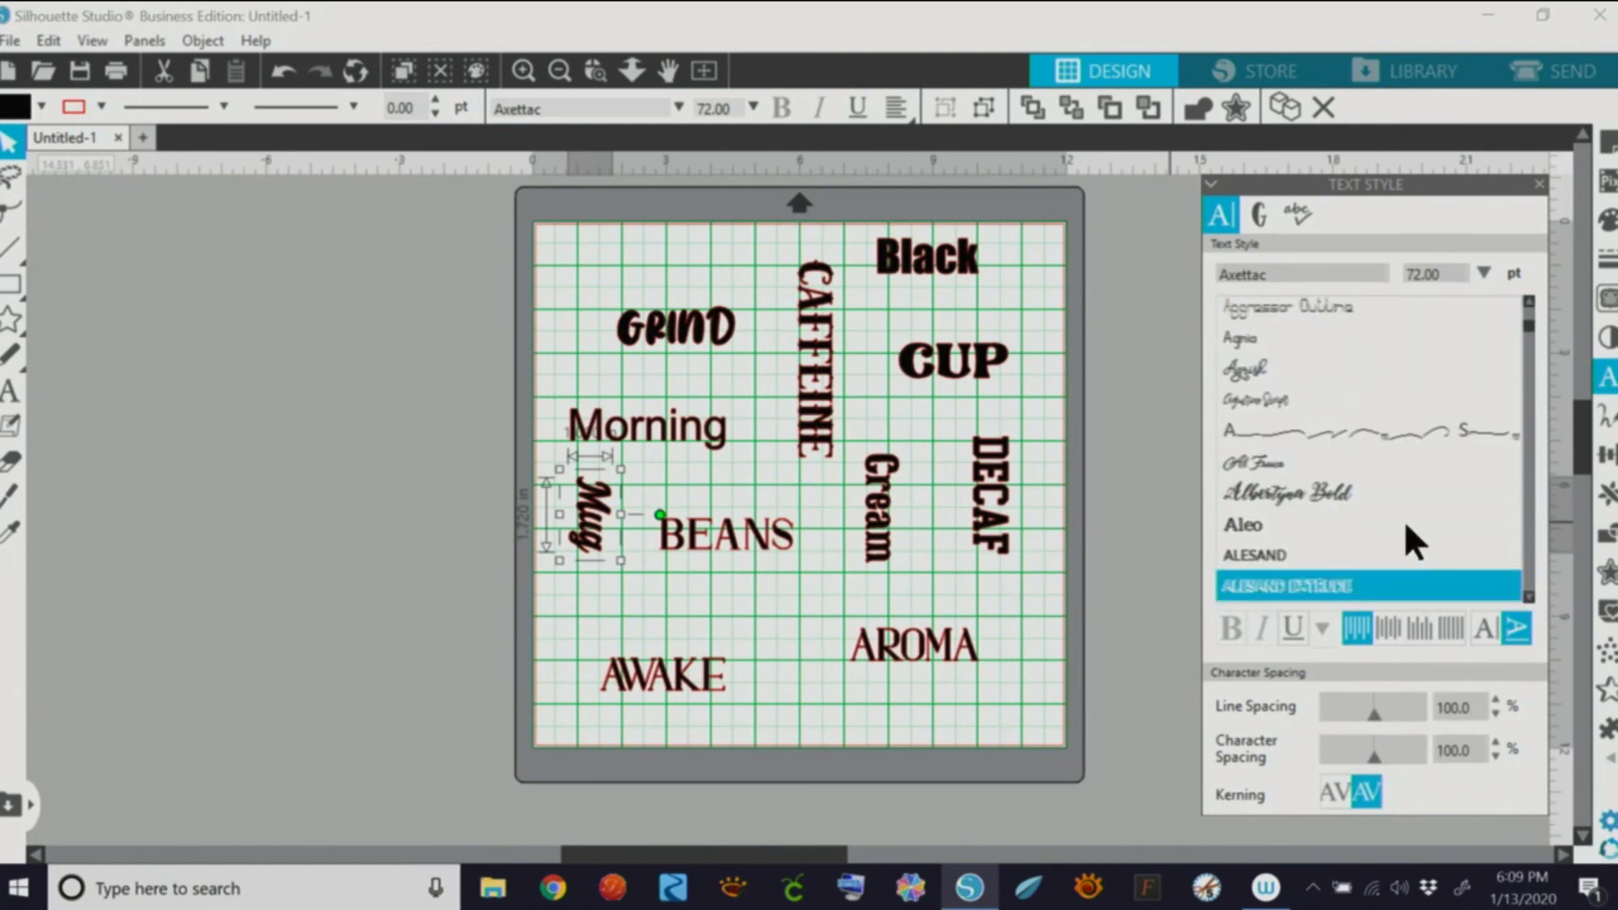
left_click(1253, 517)
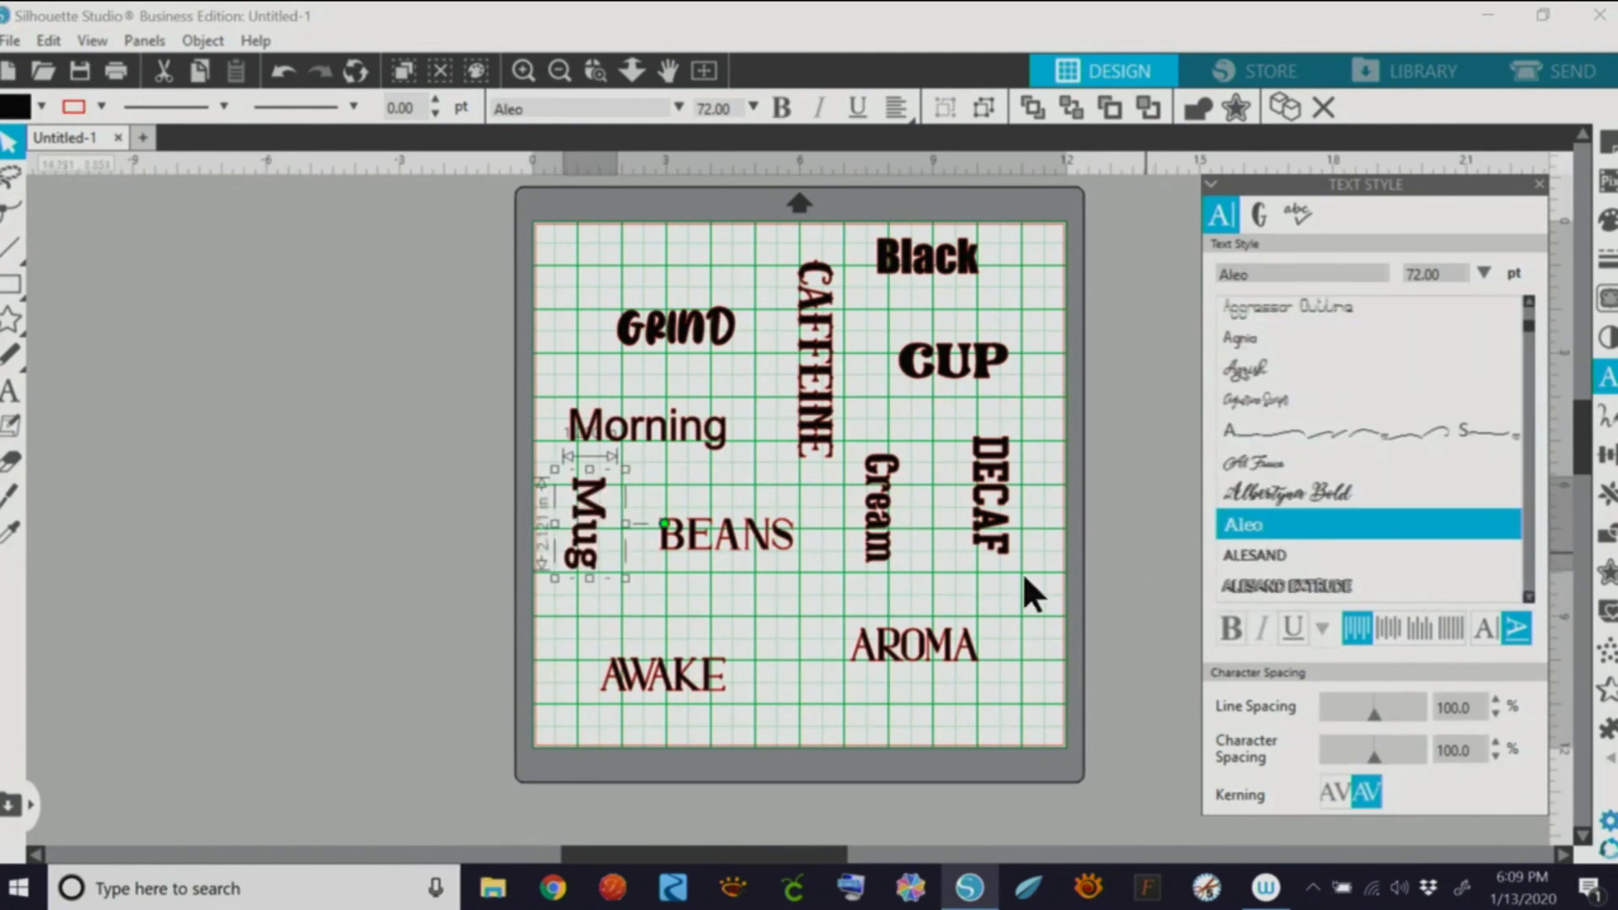
left_click_drag(599, 514, 616, 524)
Step: Set the Morning text's font to Avocados, shift it slightly right and up between GRIND and Mug, and deselect it
left_click(686, 426)
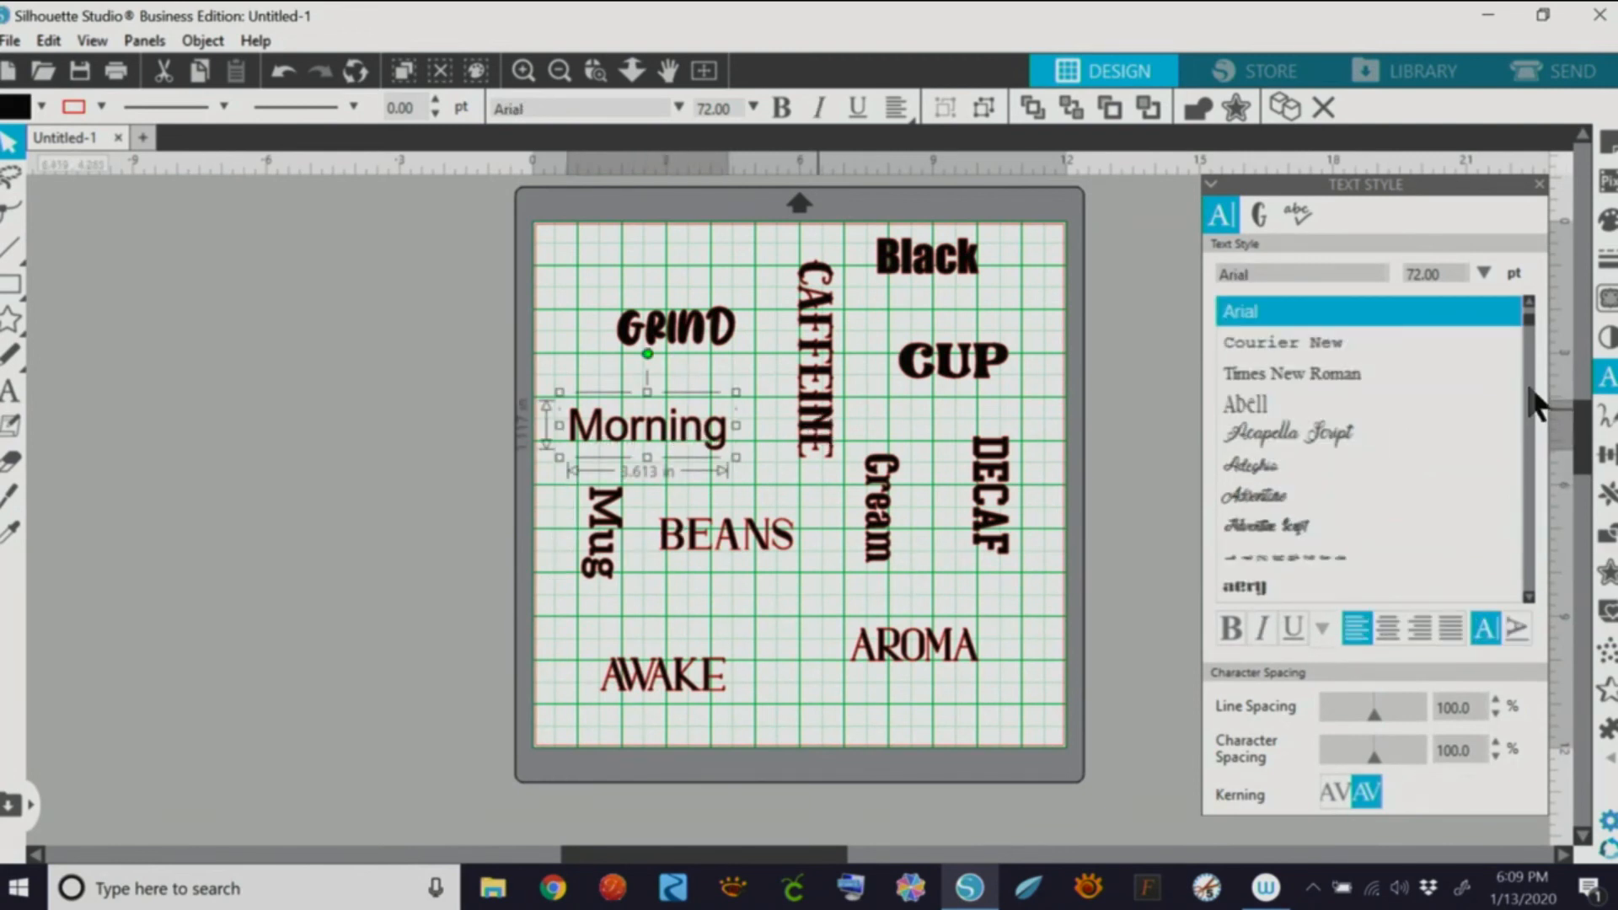
left_click_drag(1528, 322, 1528, 346)
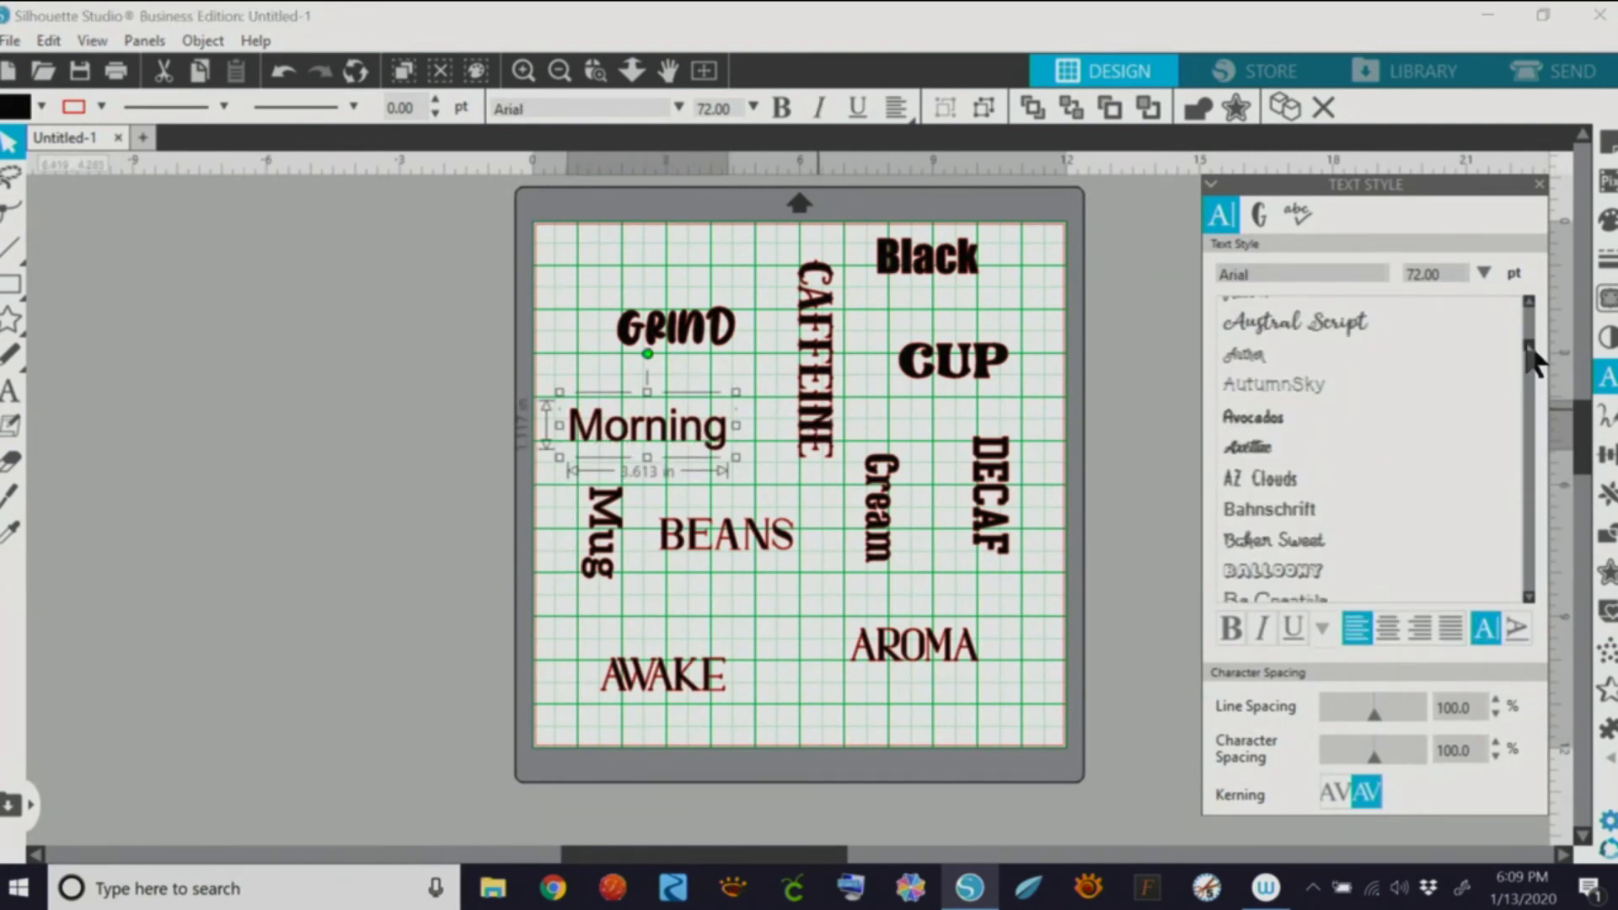
left_click(1260, 416)
left_click_drag(685, 444, 701, 434)
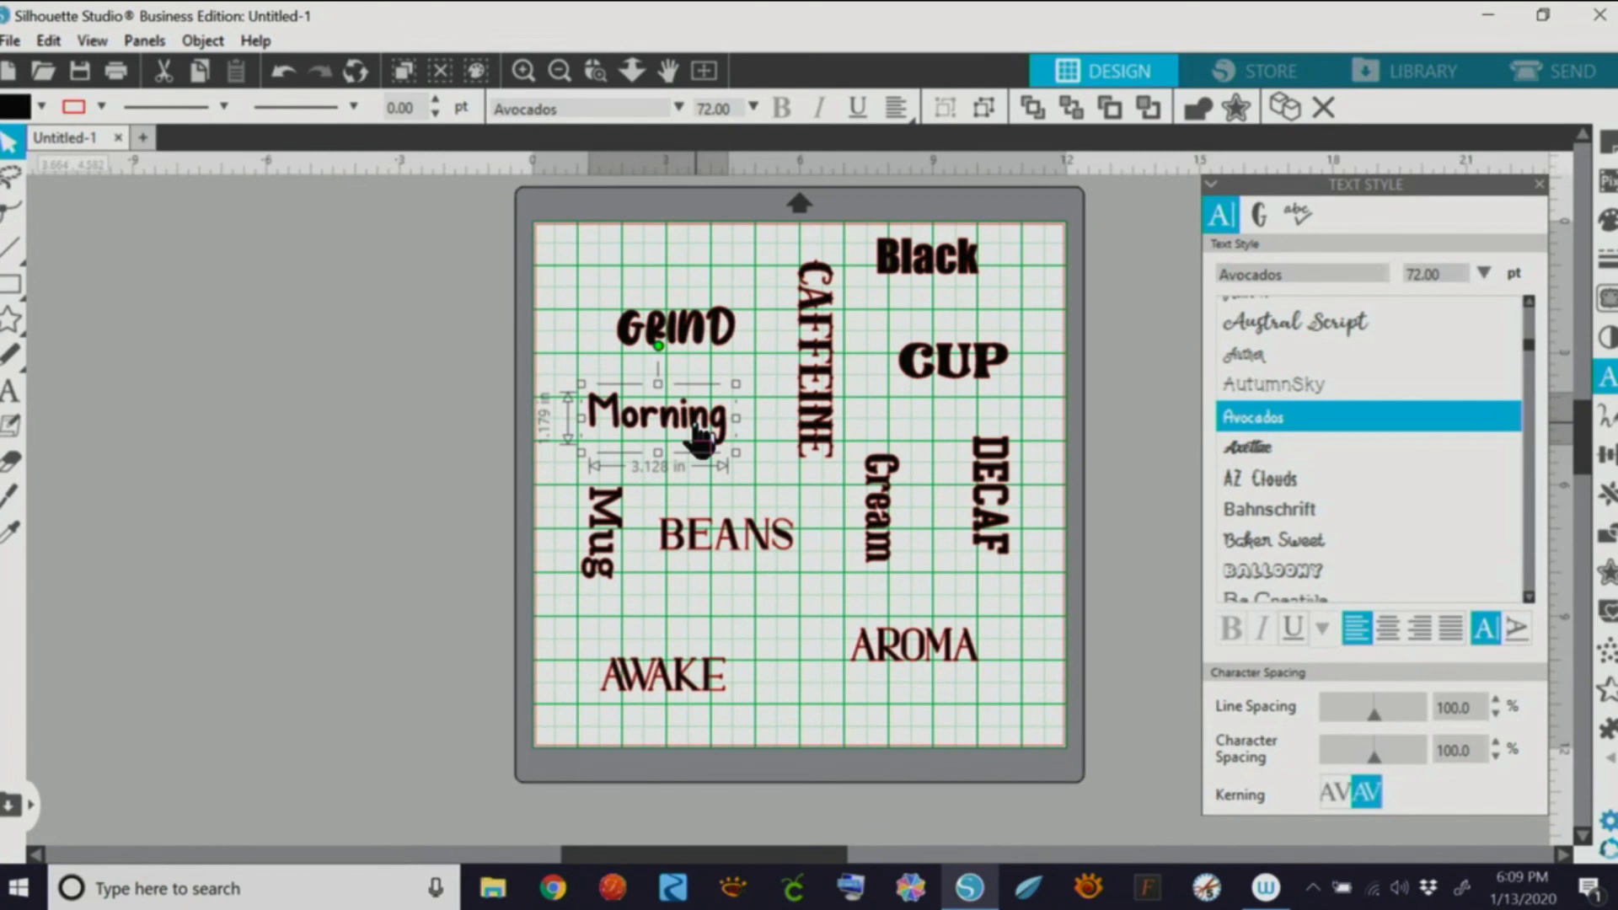
left_click(906, 366)
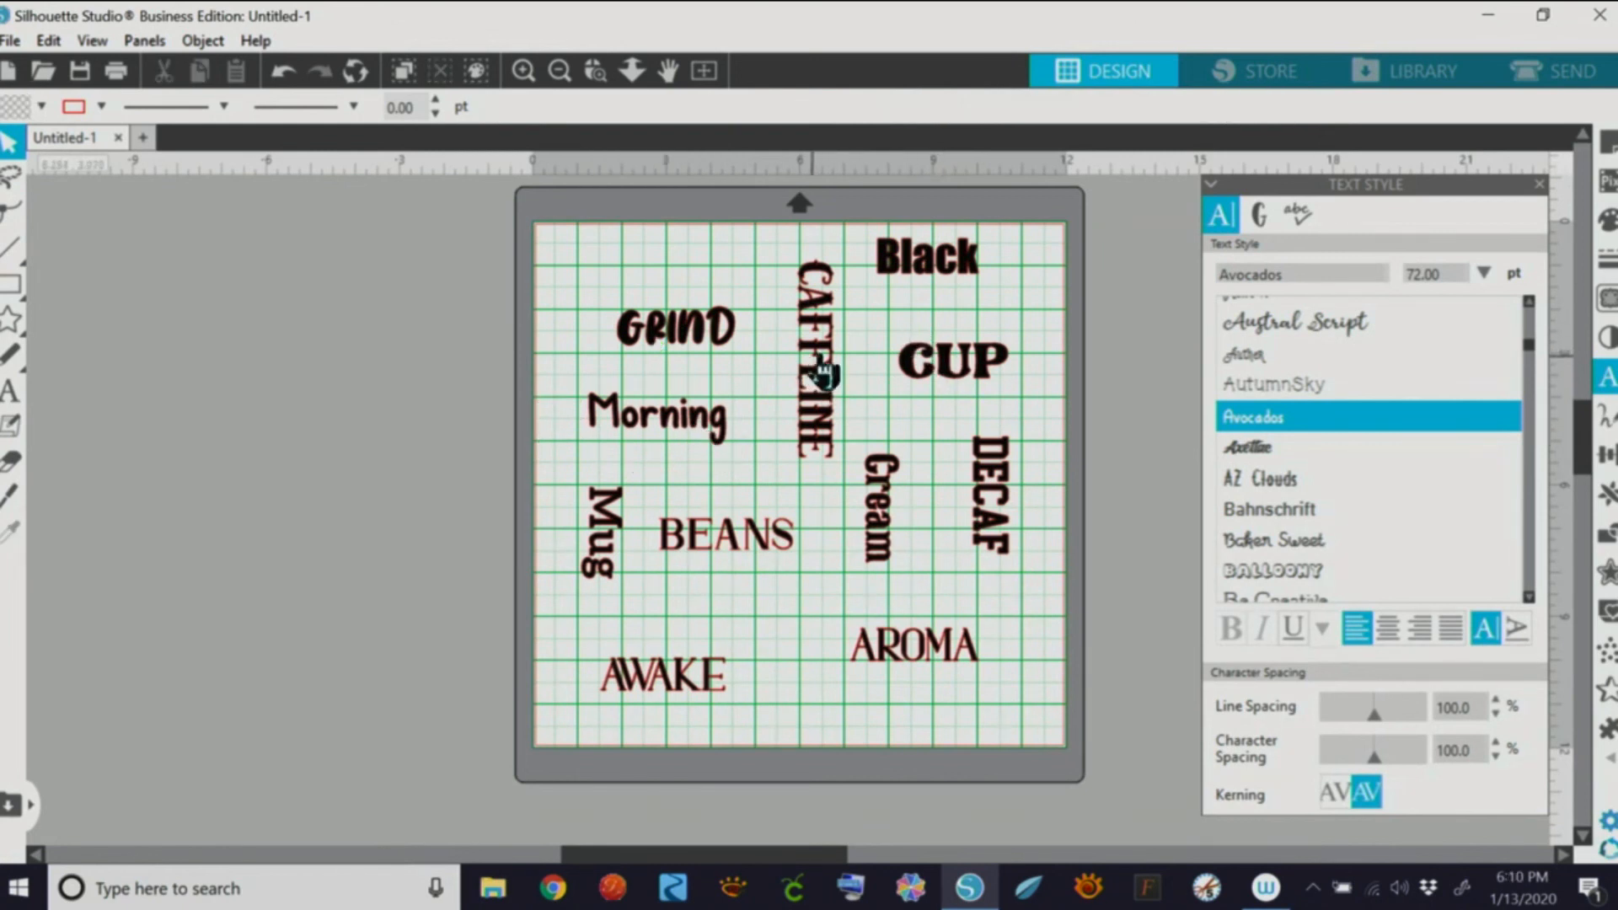
Step: Enlarge the vertical CAFFEINE text in length and width to about 89.81 pt and deselect it
left_click(830, 388)
left_click_drag(840, 466, 847, 495)
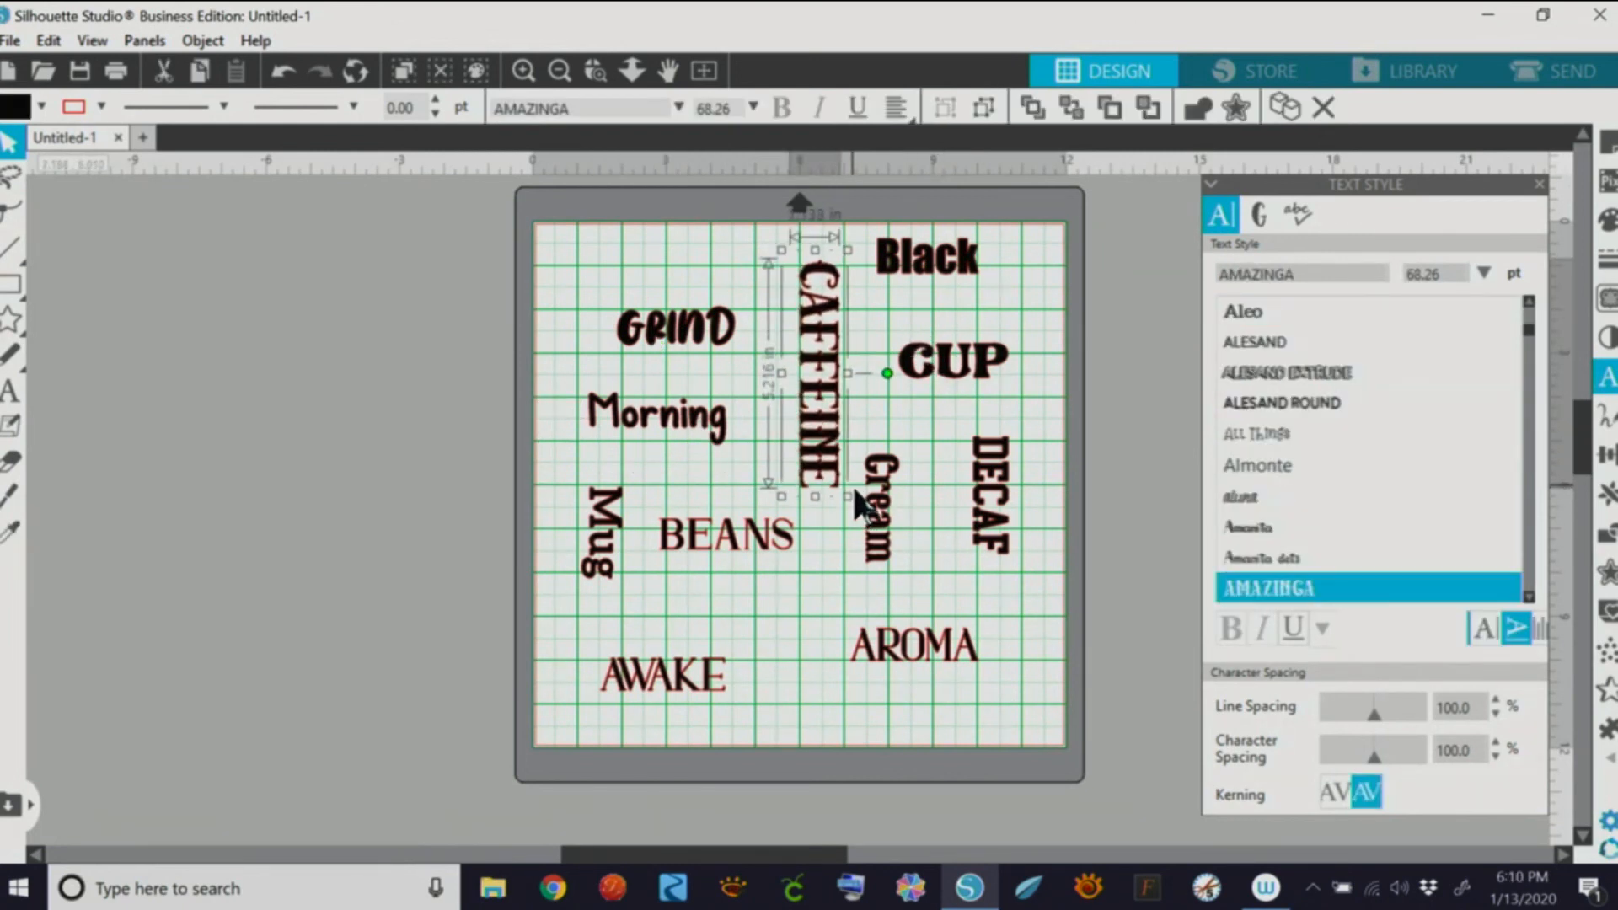
left_click_drag(781, 373, 762, 375)
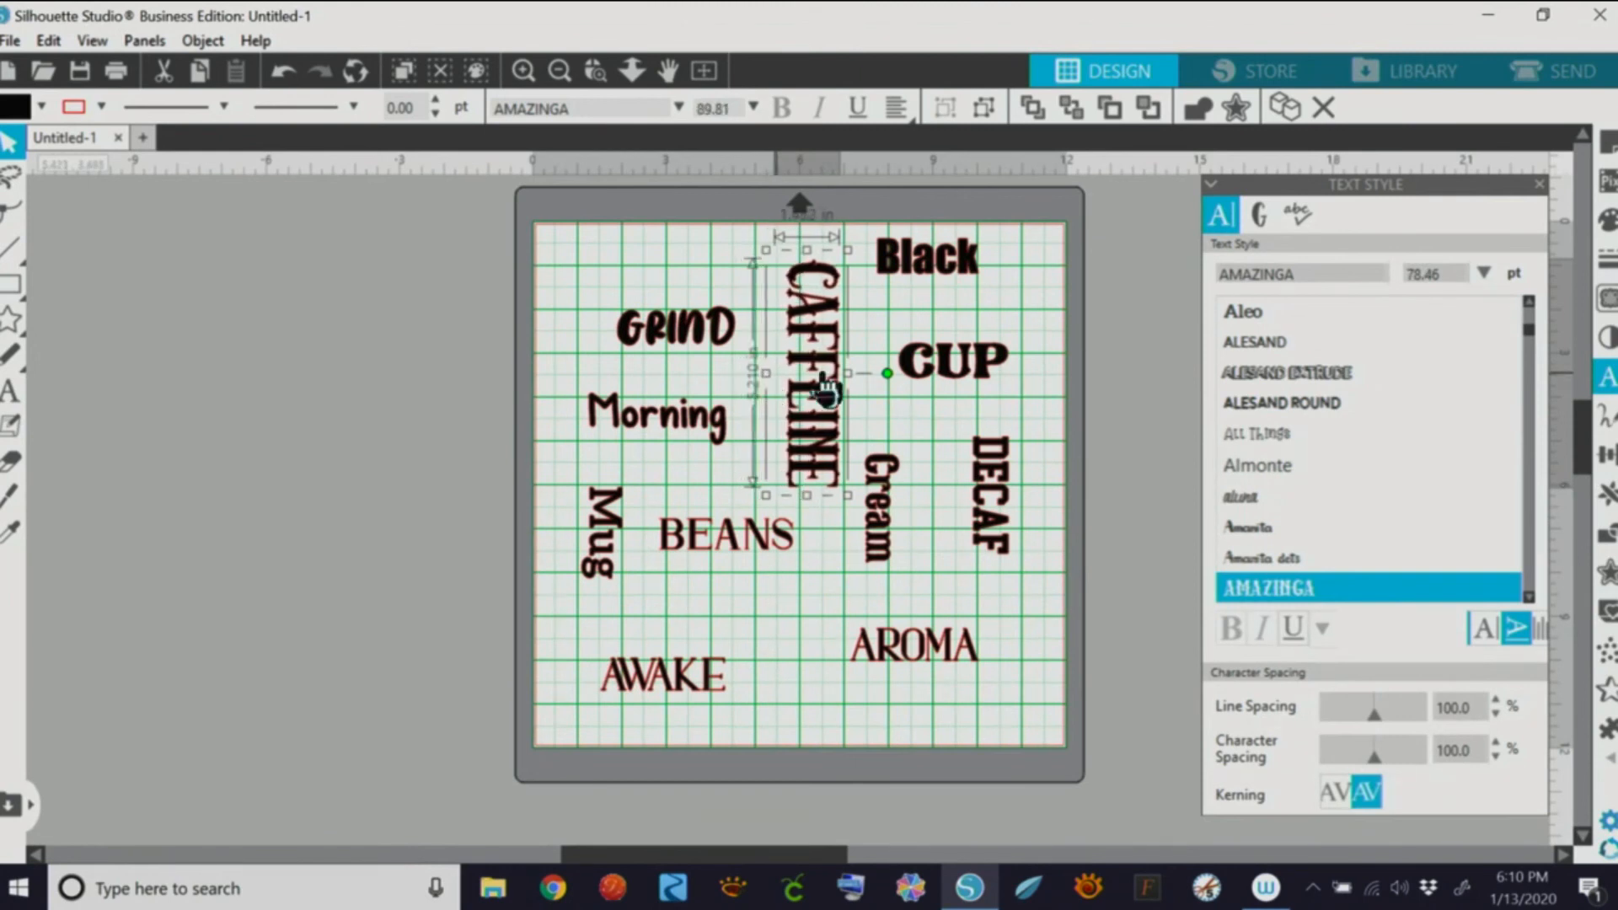
left_click(821, 579)
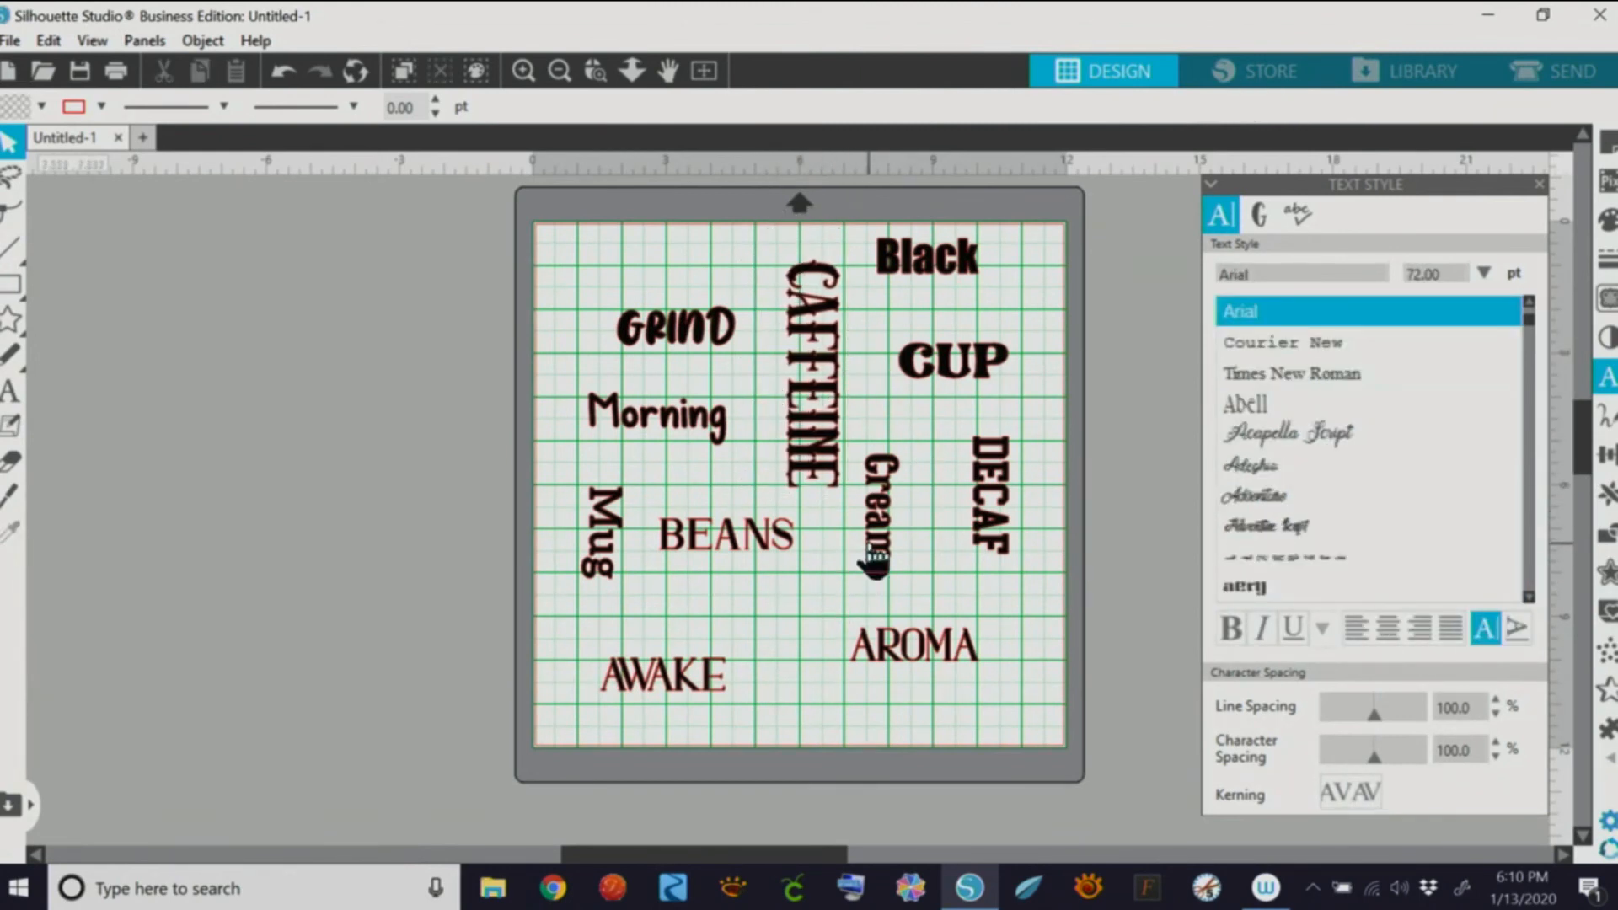
Step: Set the CAFFEINE text's character spacing to 115% and move the word up to the top edge of the mat
left_click(820, 384)
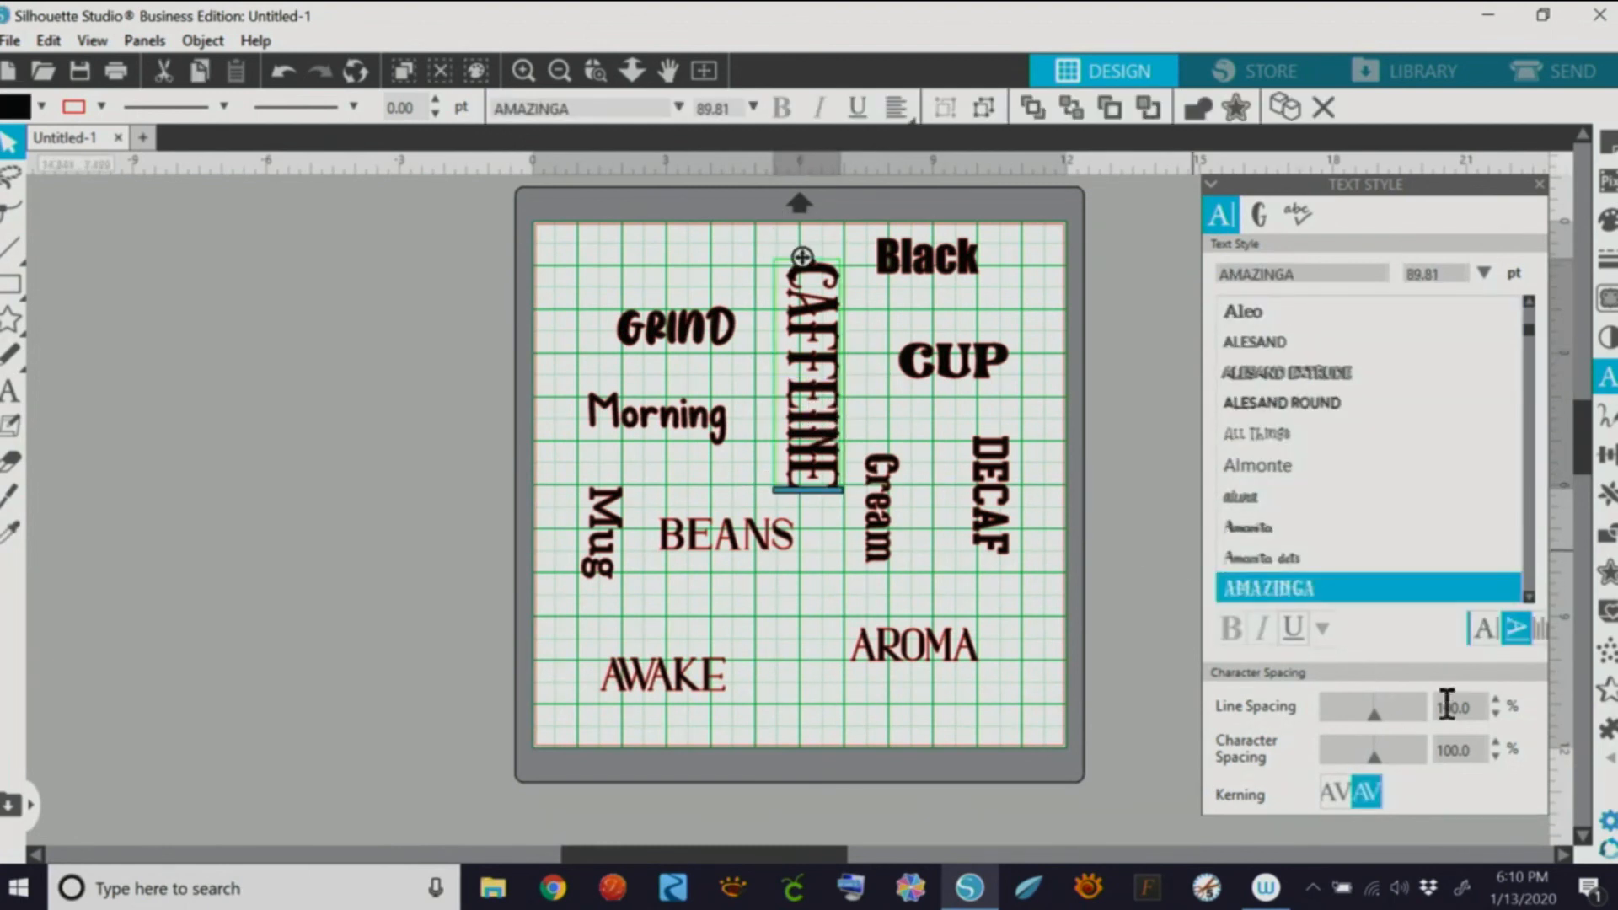
left_click(1495, 742)
left_click(1495, 741)
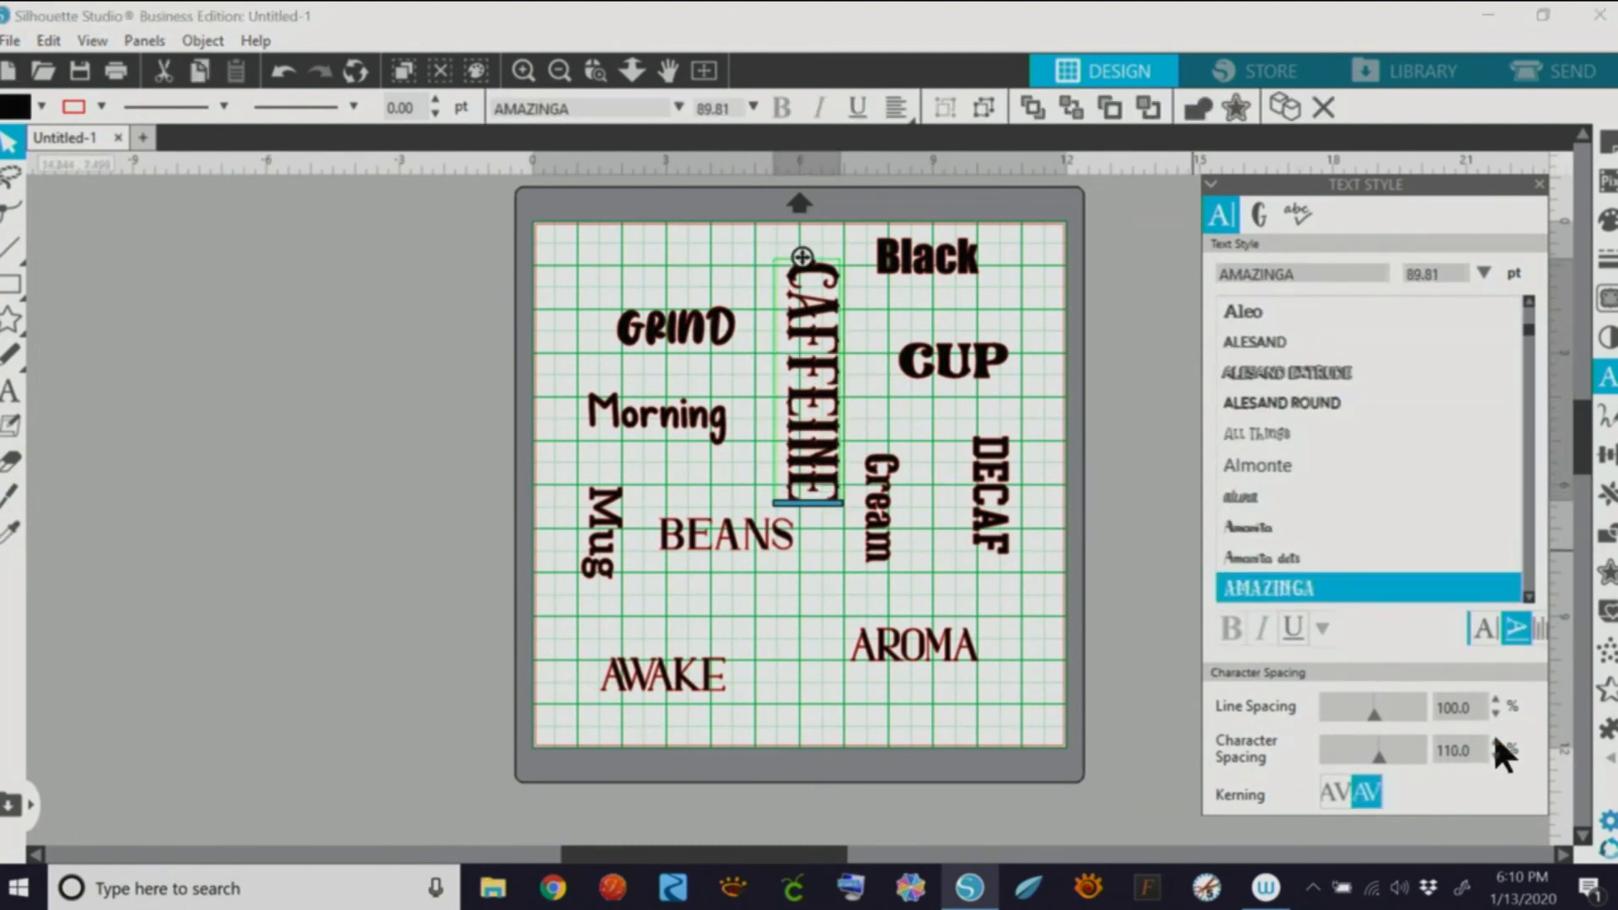
left_click(1495, 742)
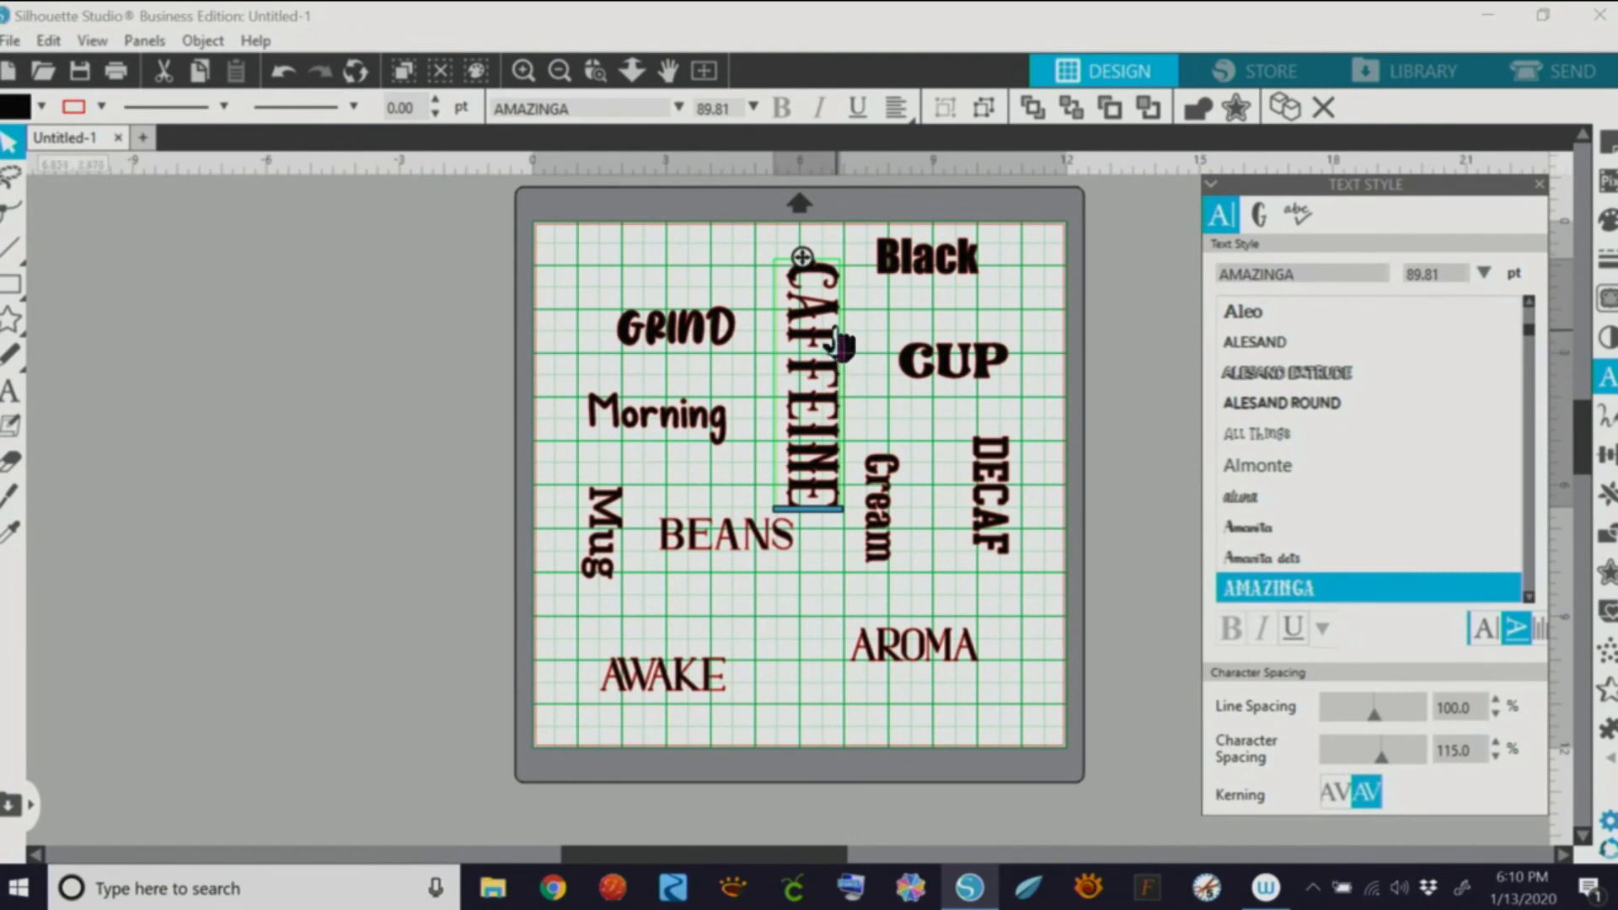
left_click(843, 506)
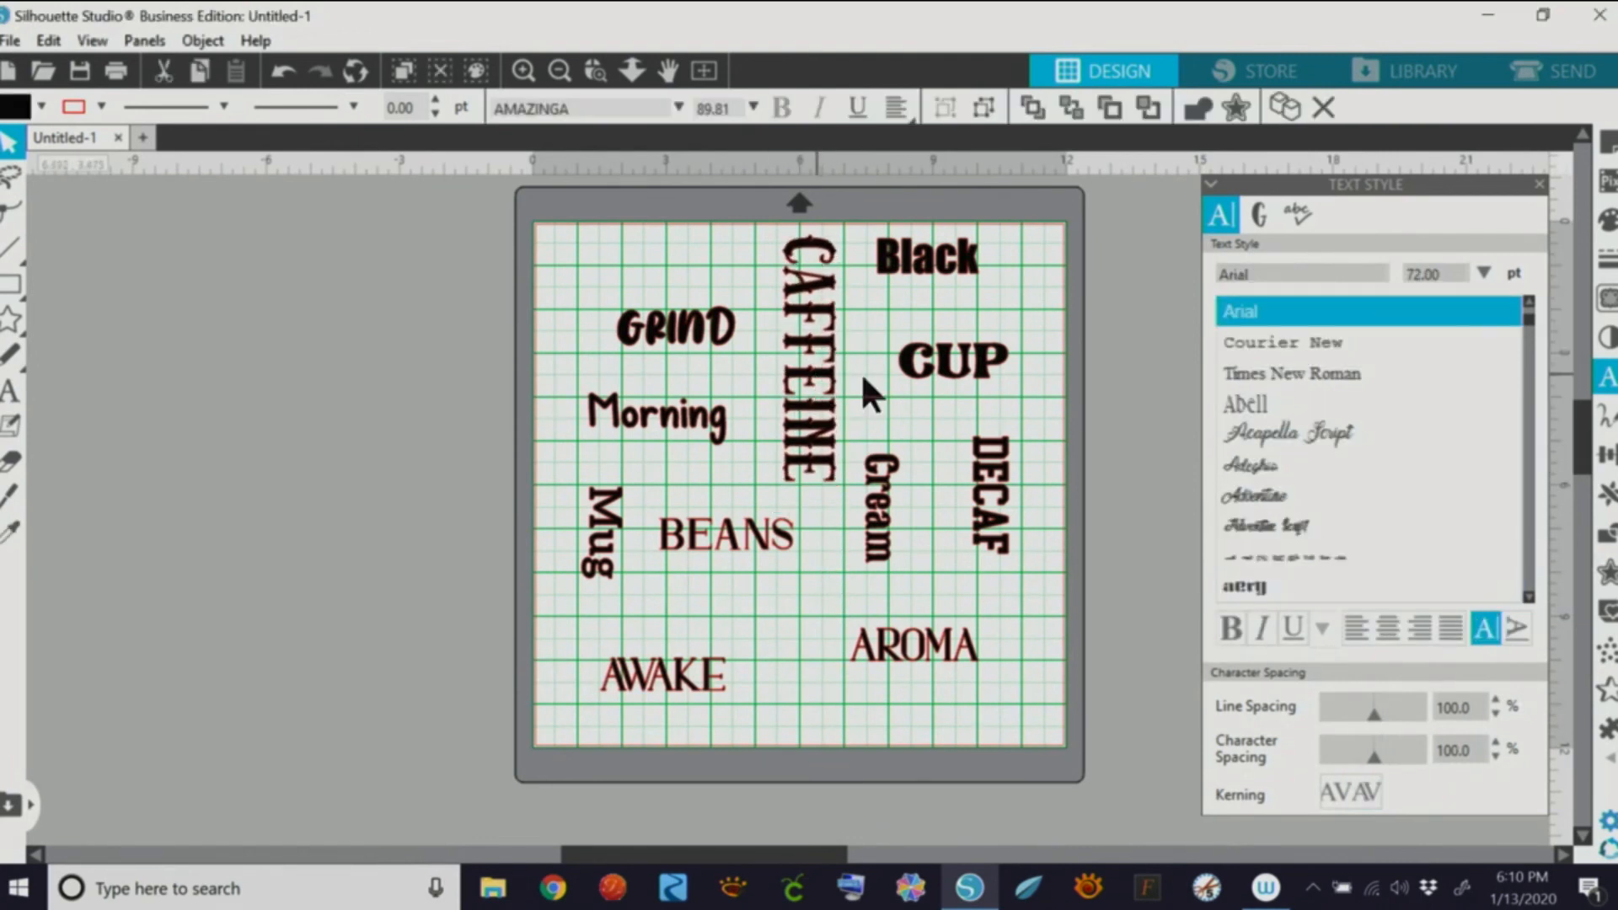
Step: Warp the Black text so its top edge bulges upward and its bottom edge bulges downward
left_click(952, 285)
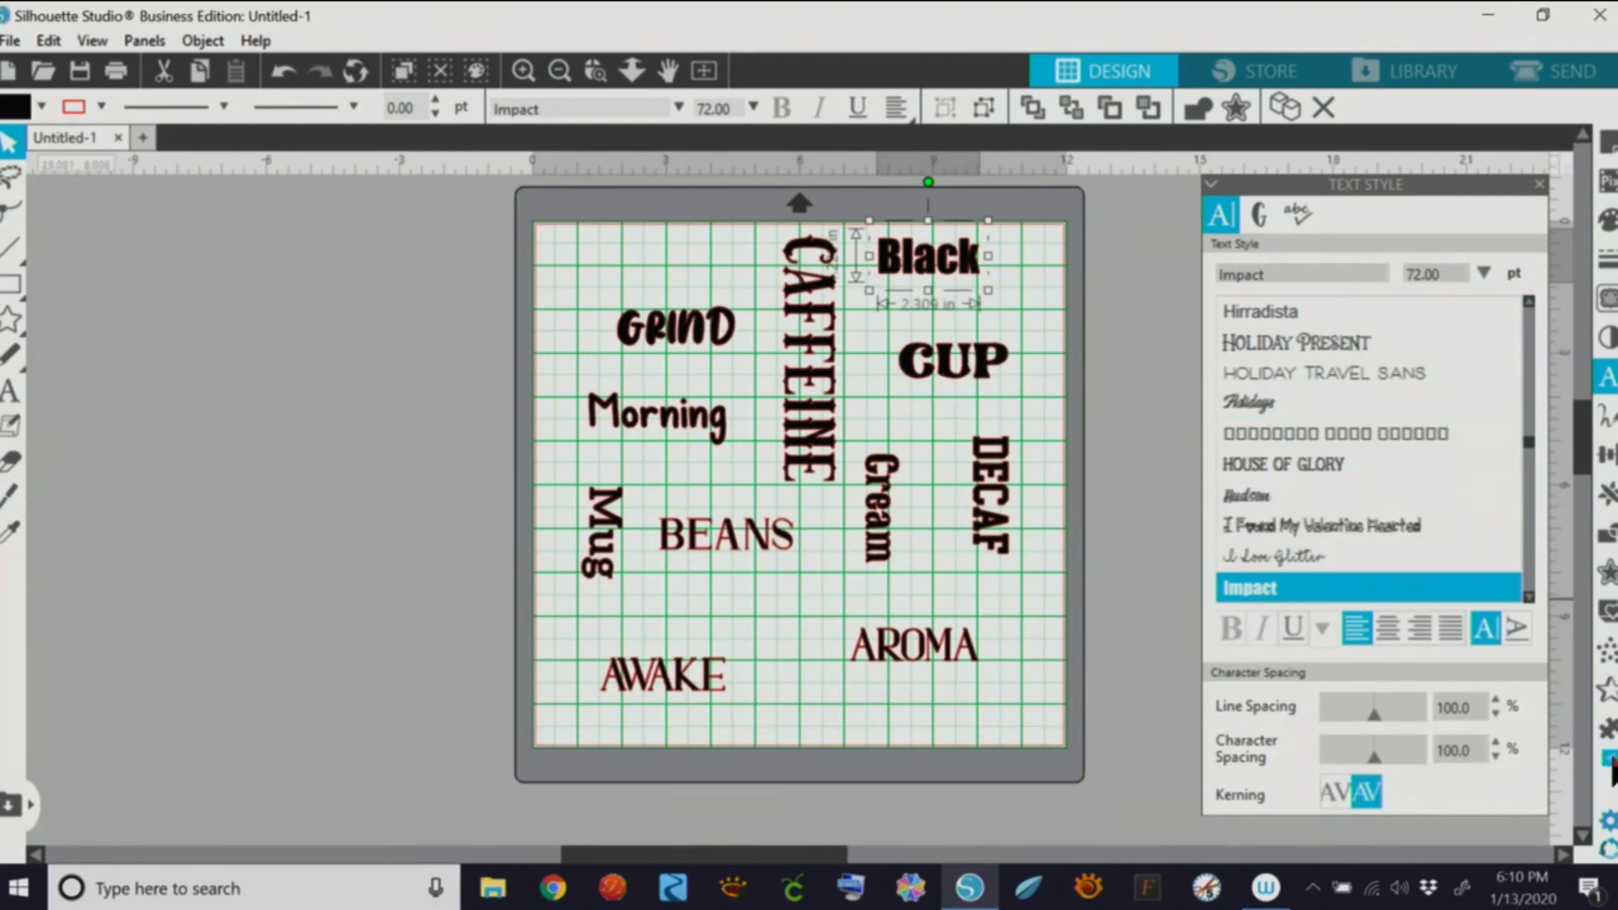
mouse_move(1607, 746)
left_click(1485, 744)
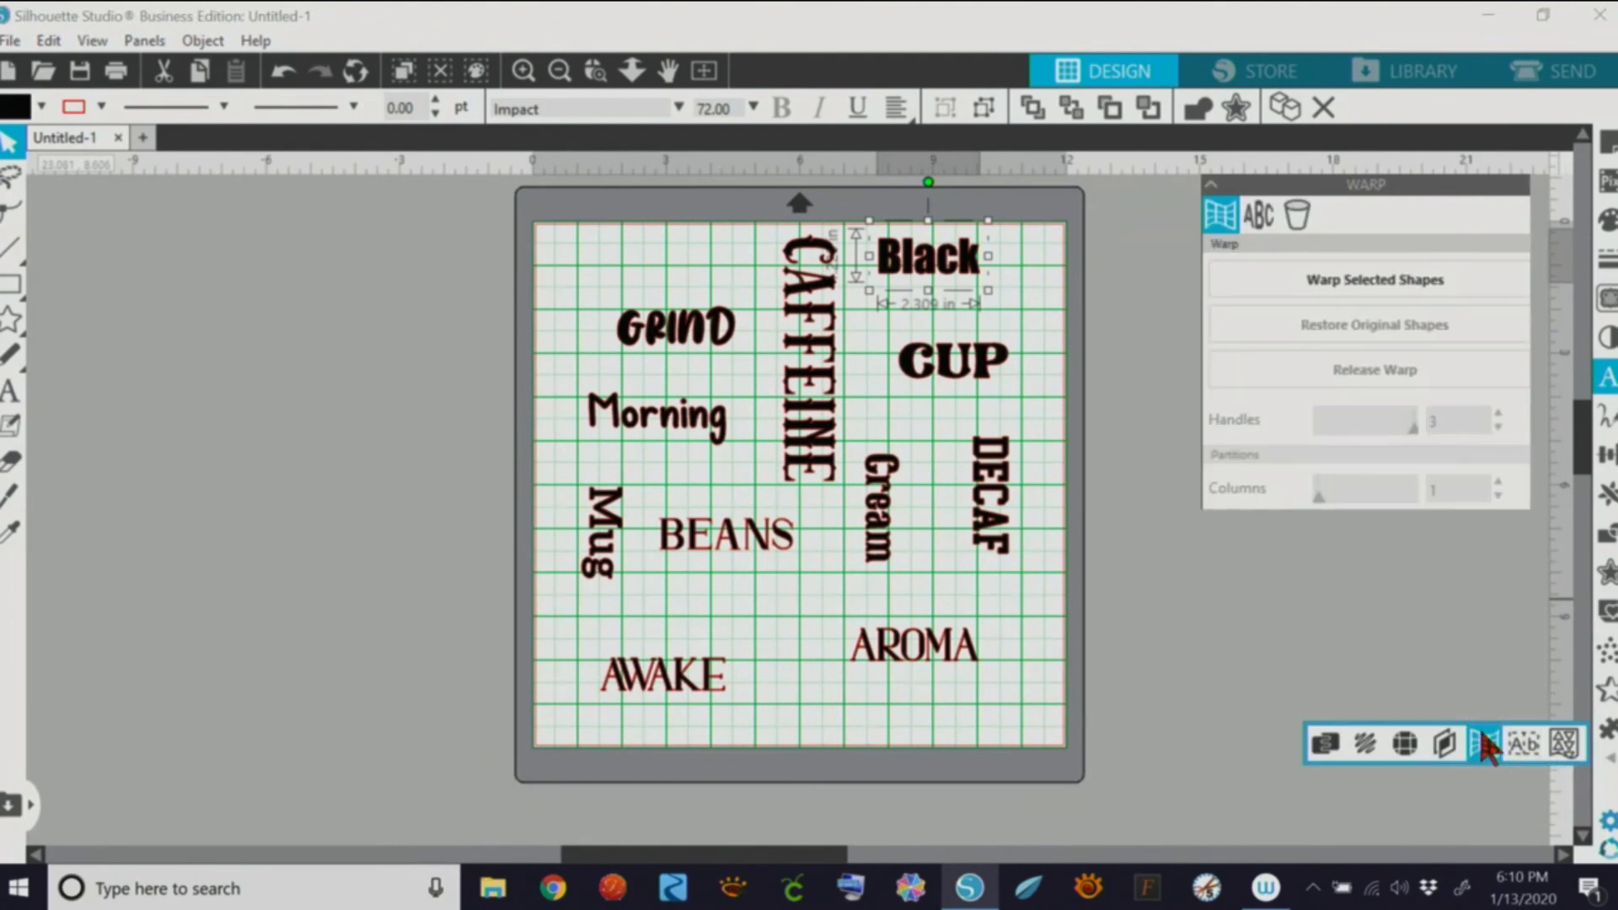
left_click(1303, 279)
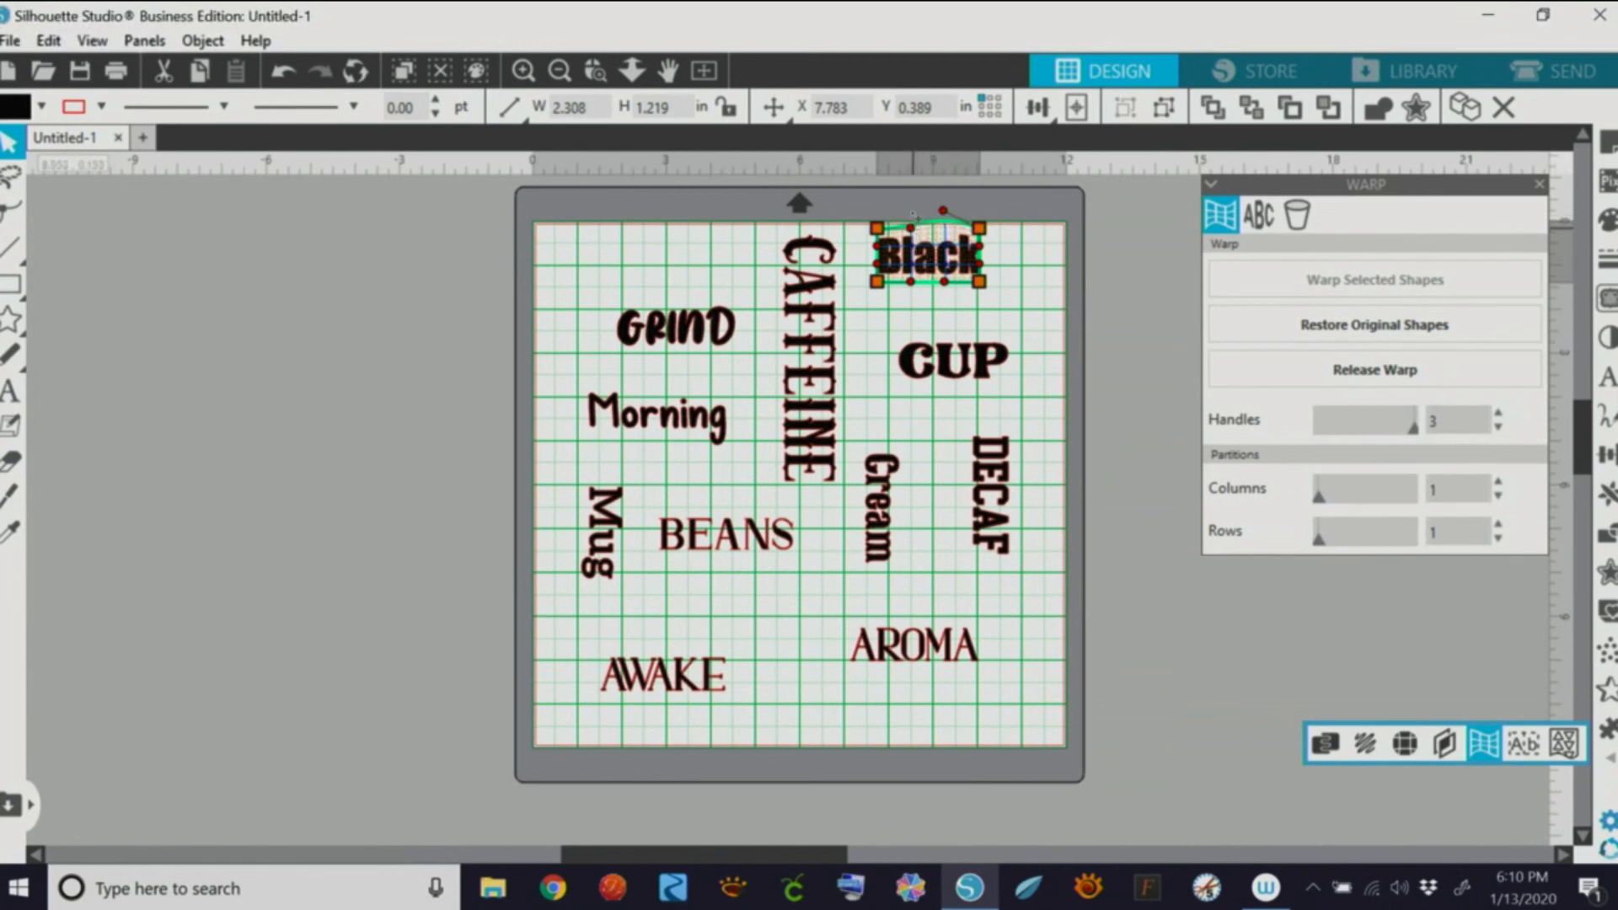
left_click_drag(911, 227, 911, 211)
left_click_drag(915, 305, 909, 309)
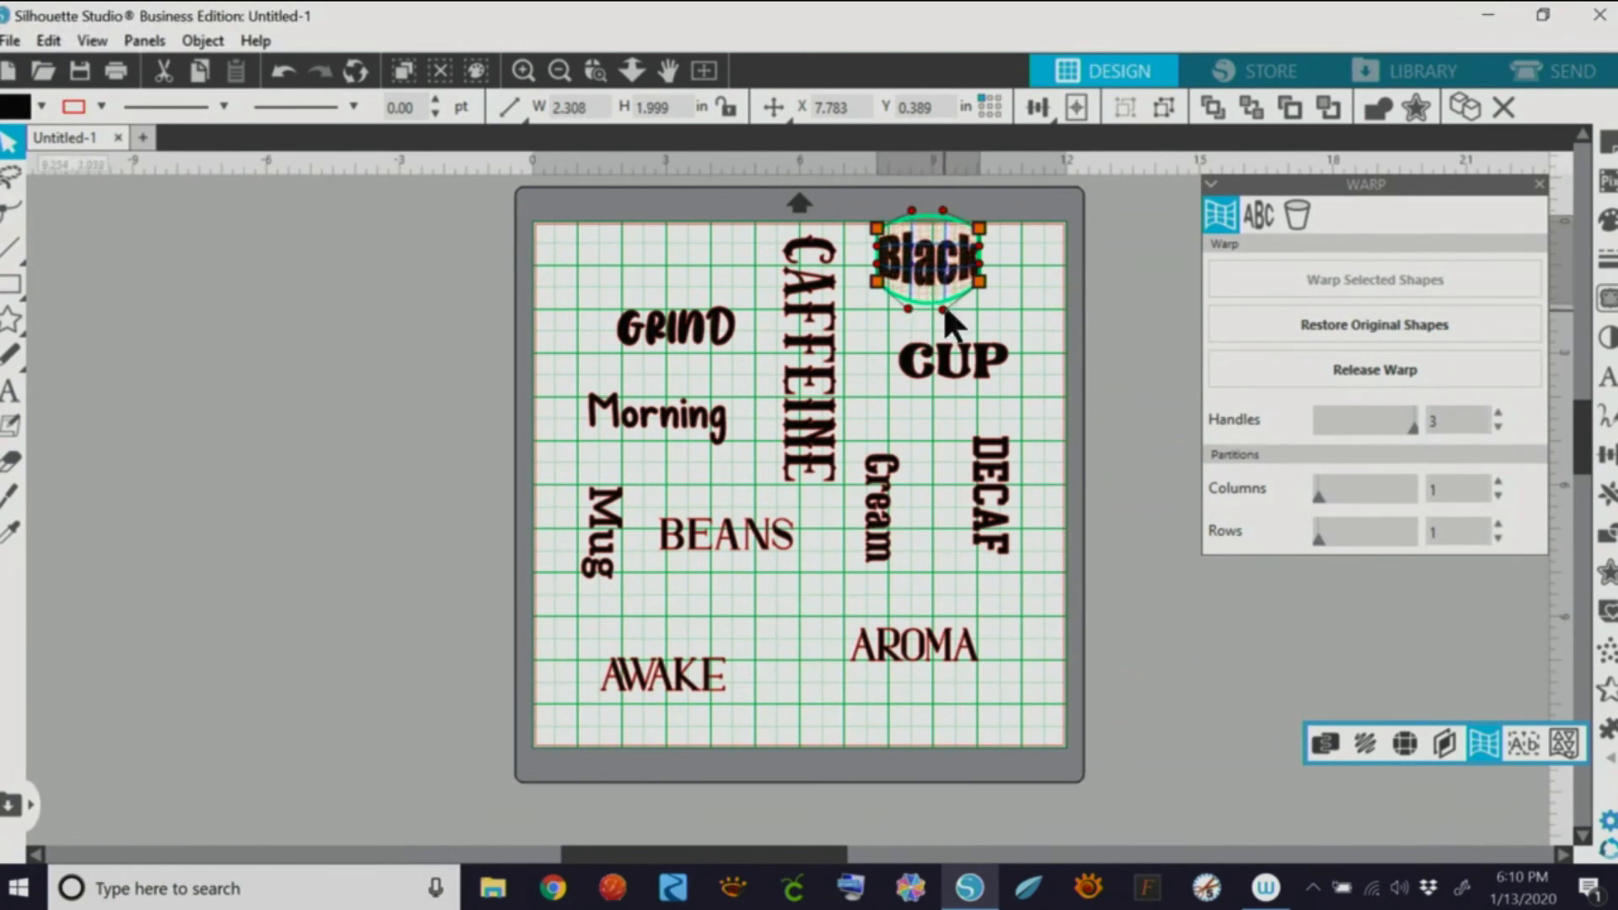
left_click_drag(908, 308, 907, 318)
Step: Shrink the CUP text to about 56.77 pt, keeping its lower edge in place above DECAF
left_click(1011, 308)
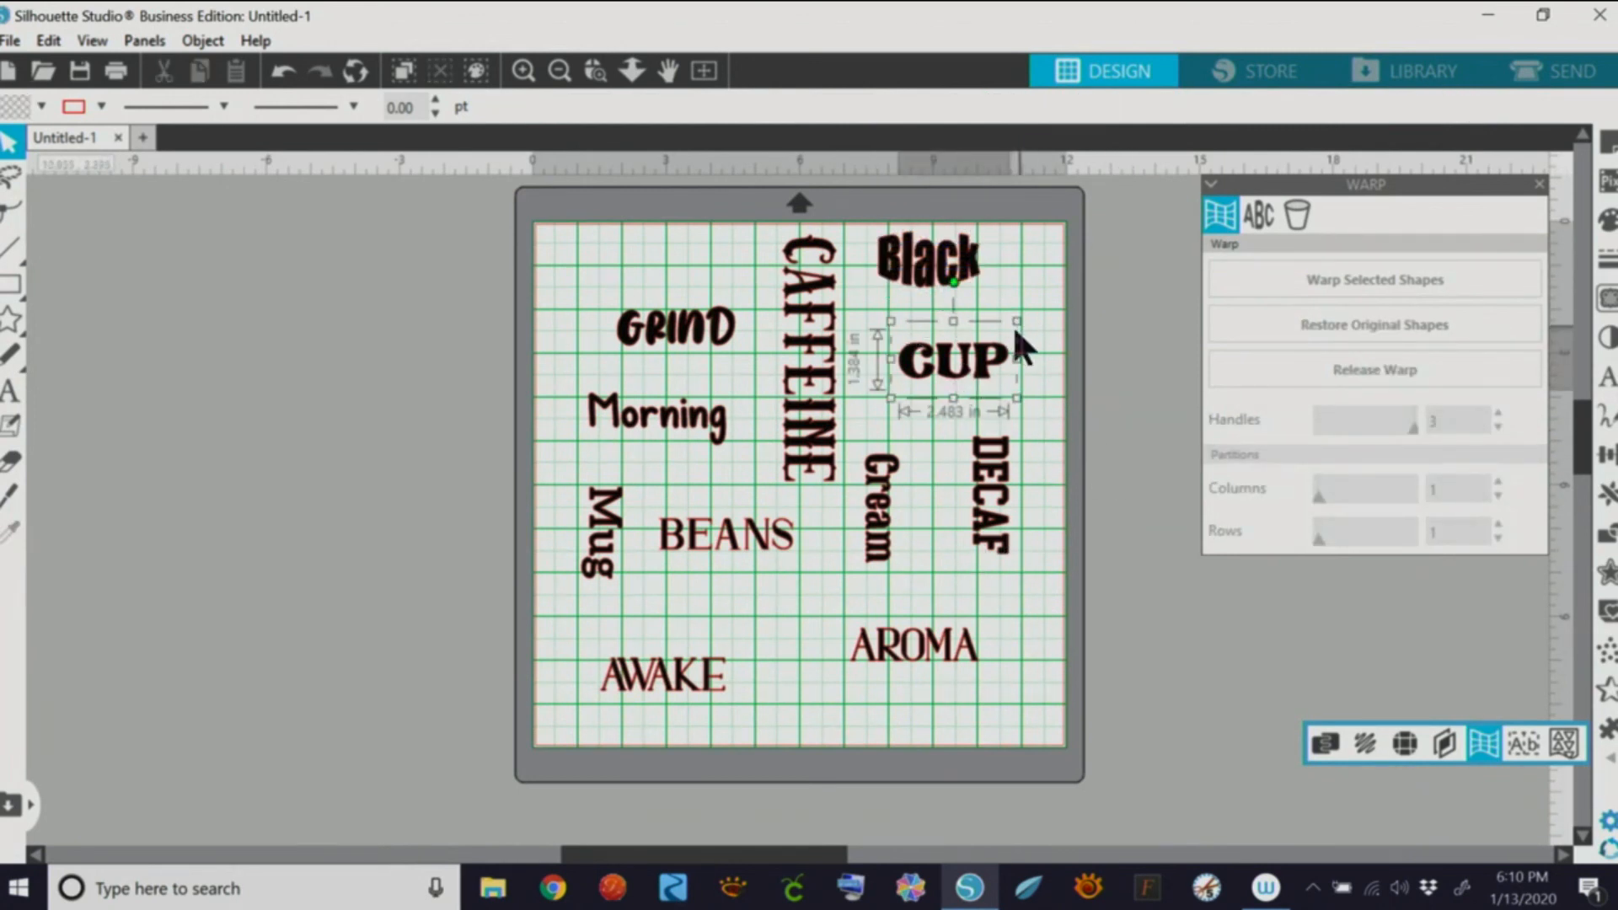
left_click_drag(1014, 330, 948, 339)
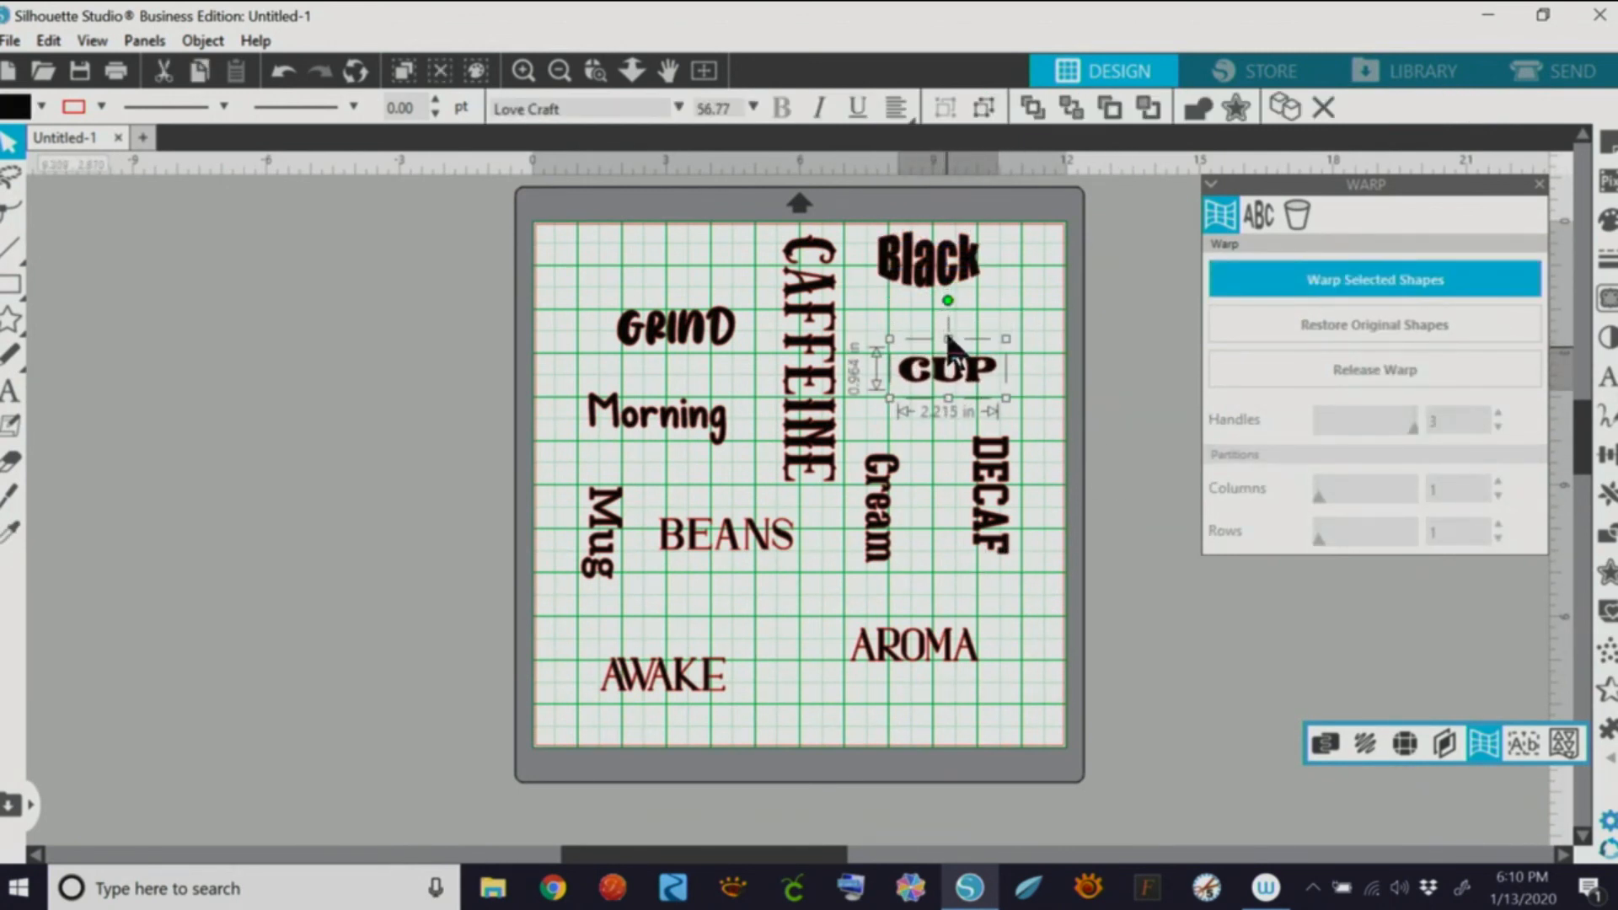
Step: Warp the vertical DECAF text so it flares wider at the upper end and tapers at the lower end, and deselect it
left_click(993, 496)
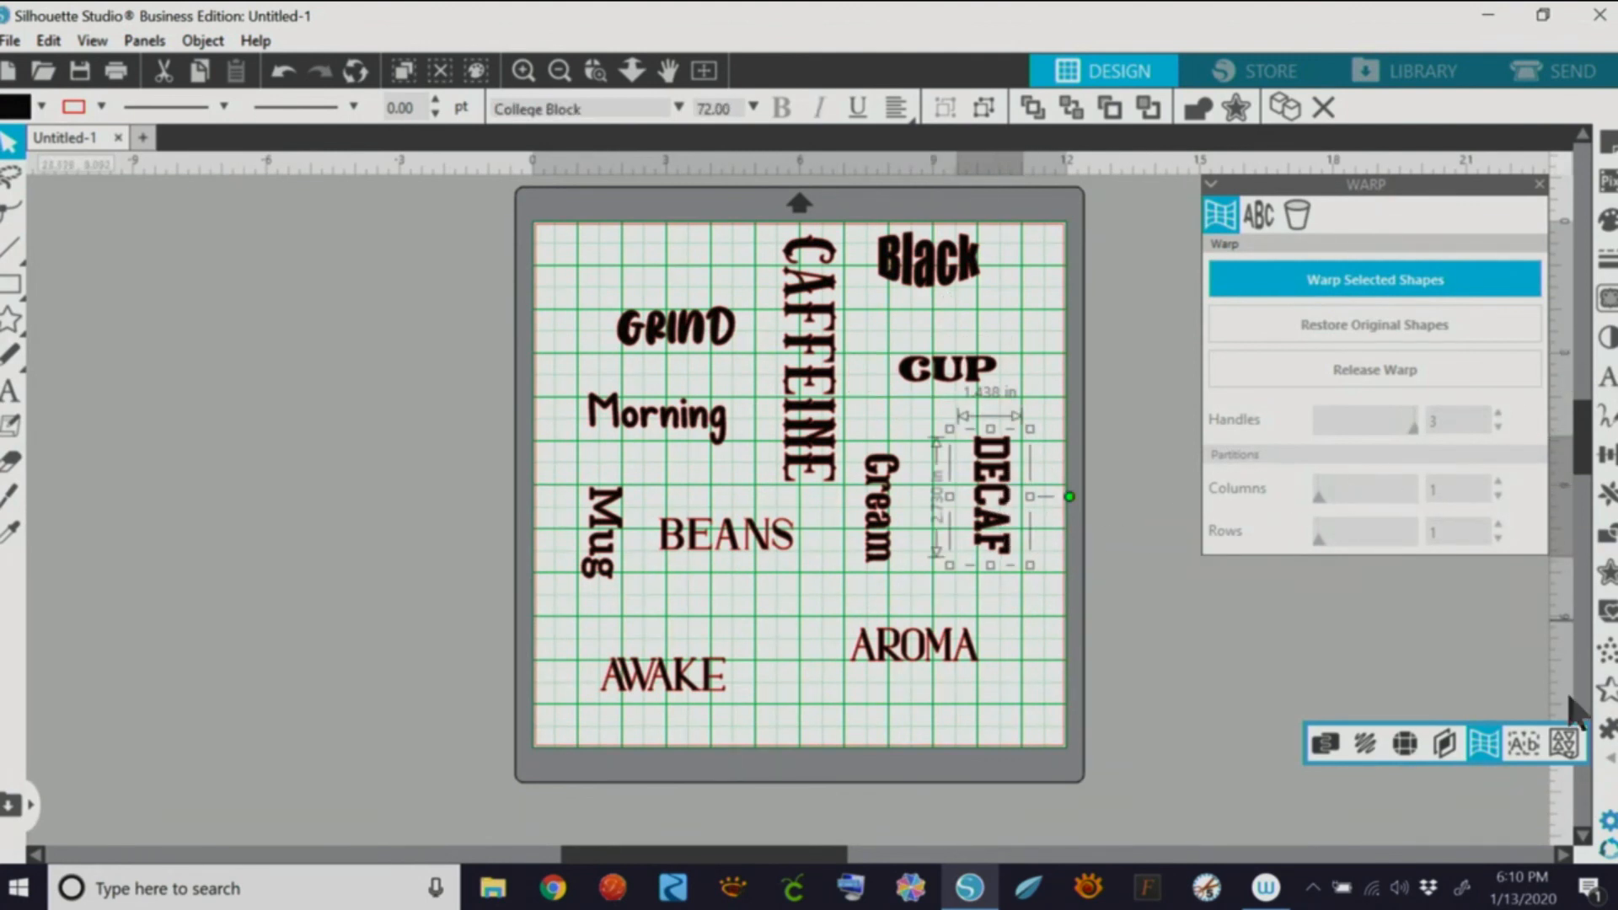
left_click(1481, 743)
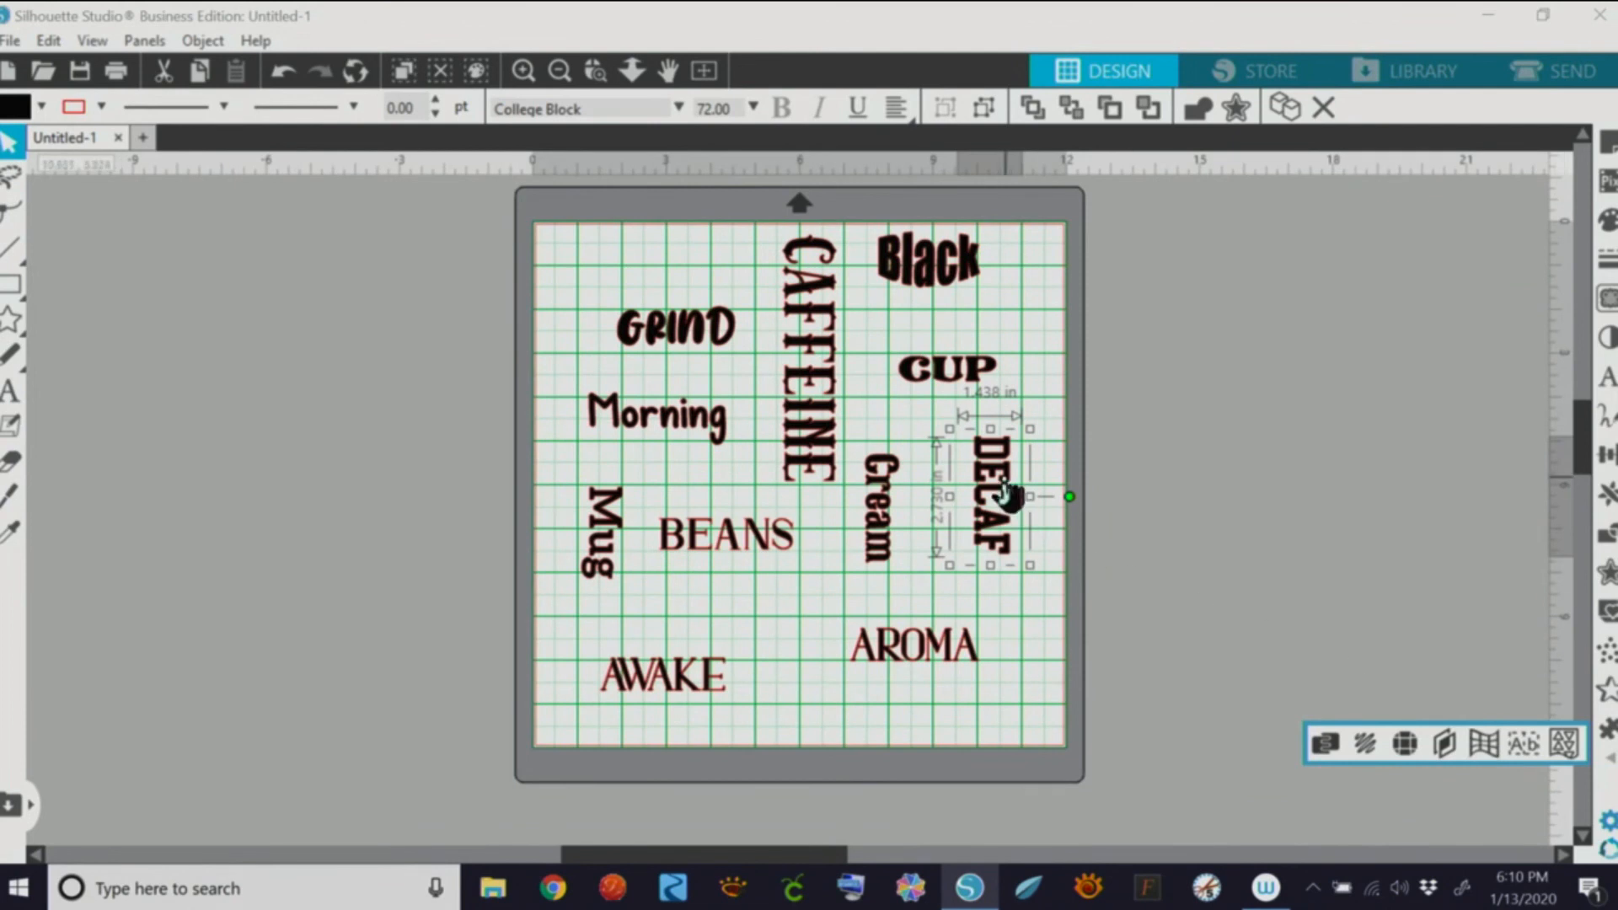
left_click(1481, 745)
left_click(1292, 285)
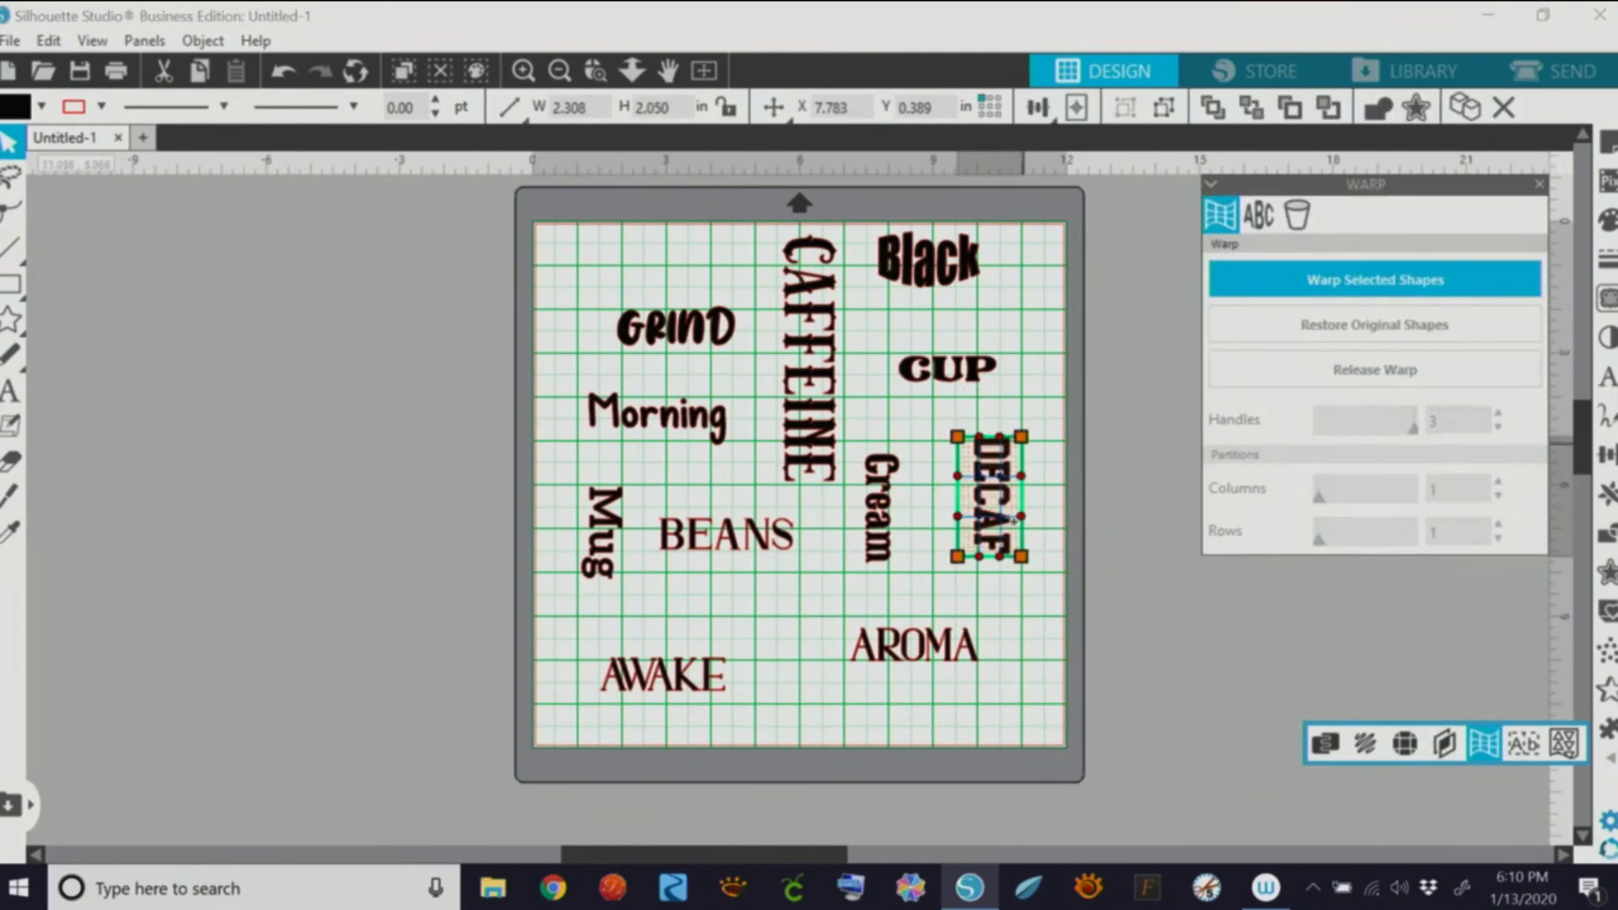
left_click_drag(1023, 438, 944, 450)
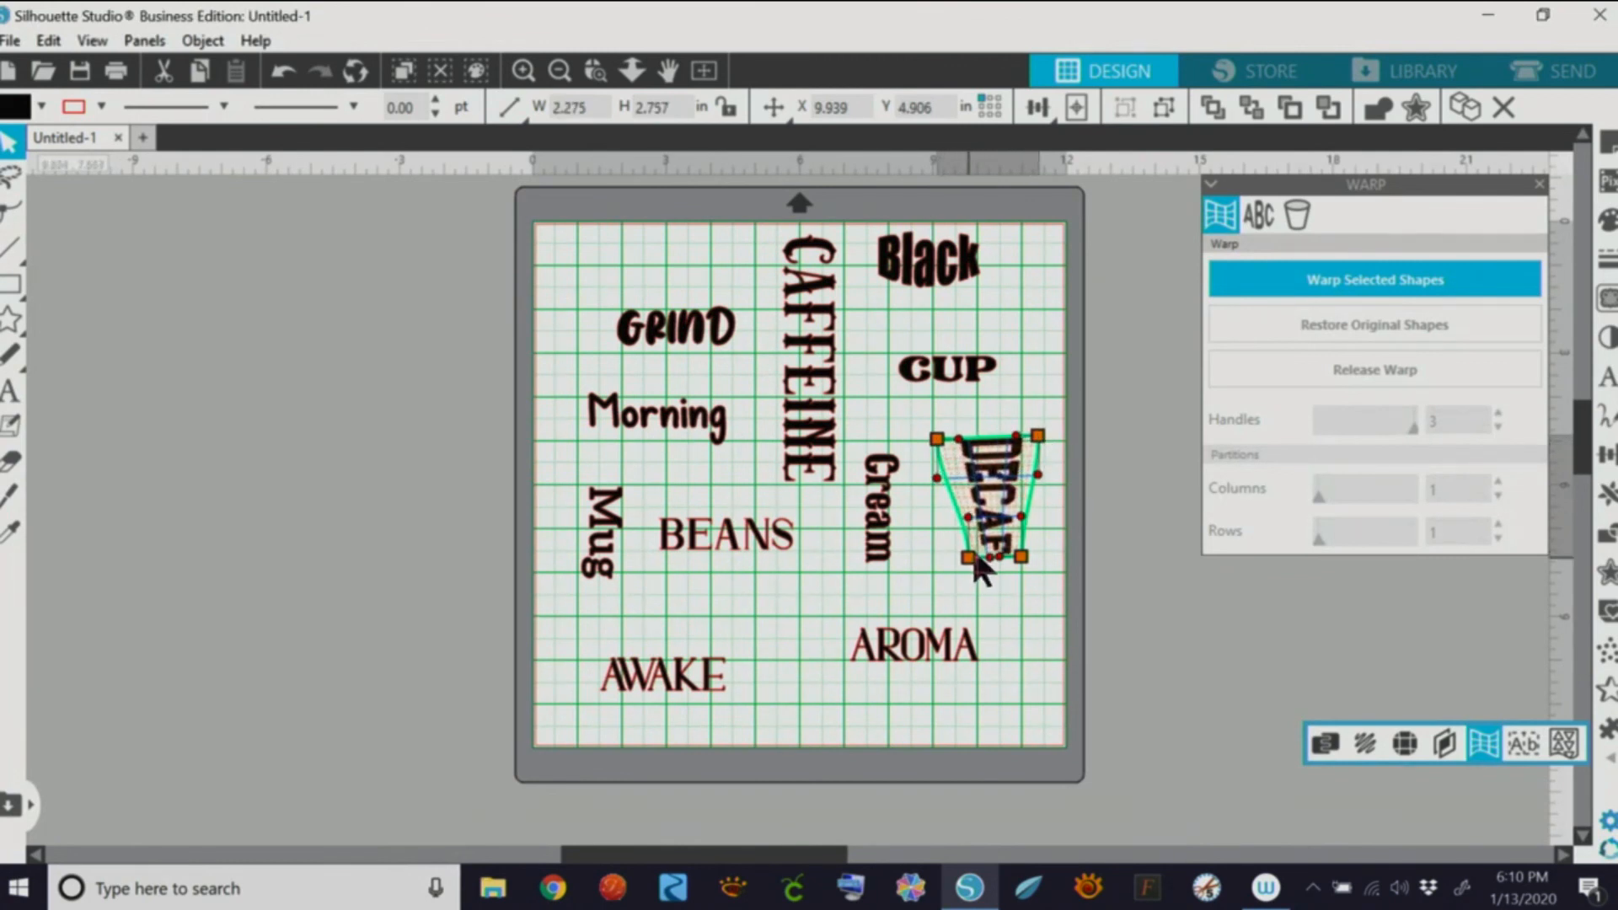
left_click_drag(973, 554, 975, 553)
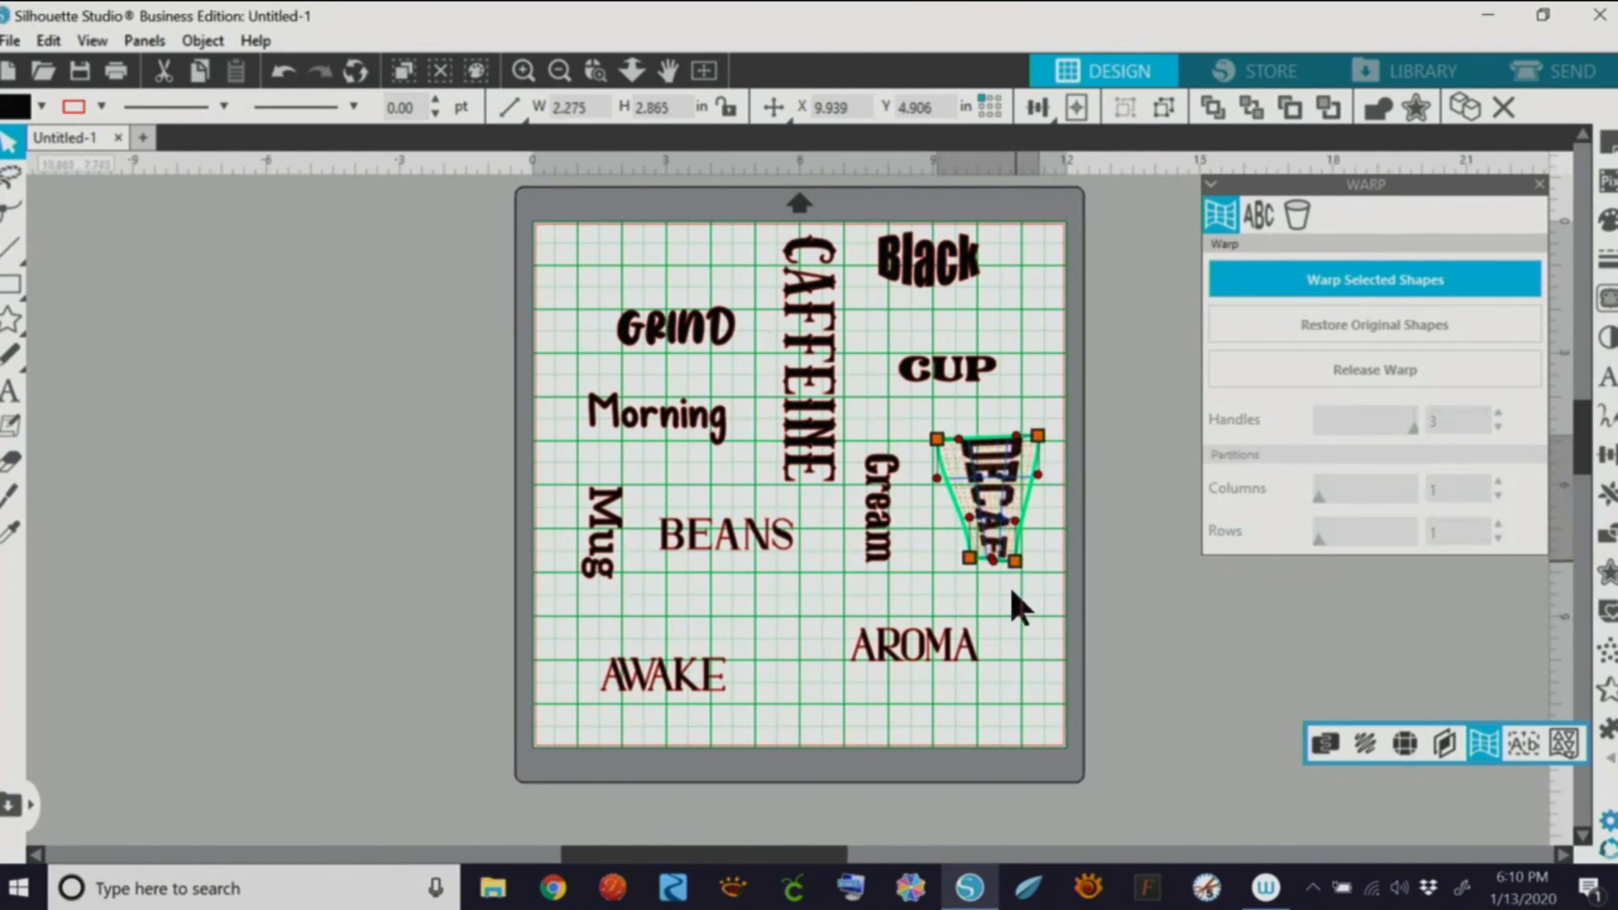
left_click(1009, 585)
Step: Enlarge the vertical Cream text to about 97.88 pt, and narrow it slightly from the side facing CAFFEINE
left_click(893, 529)
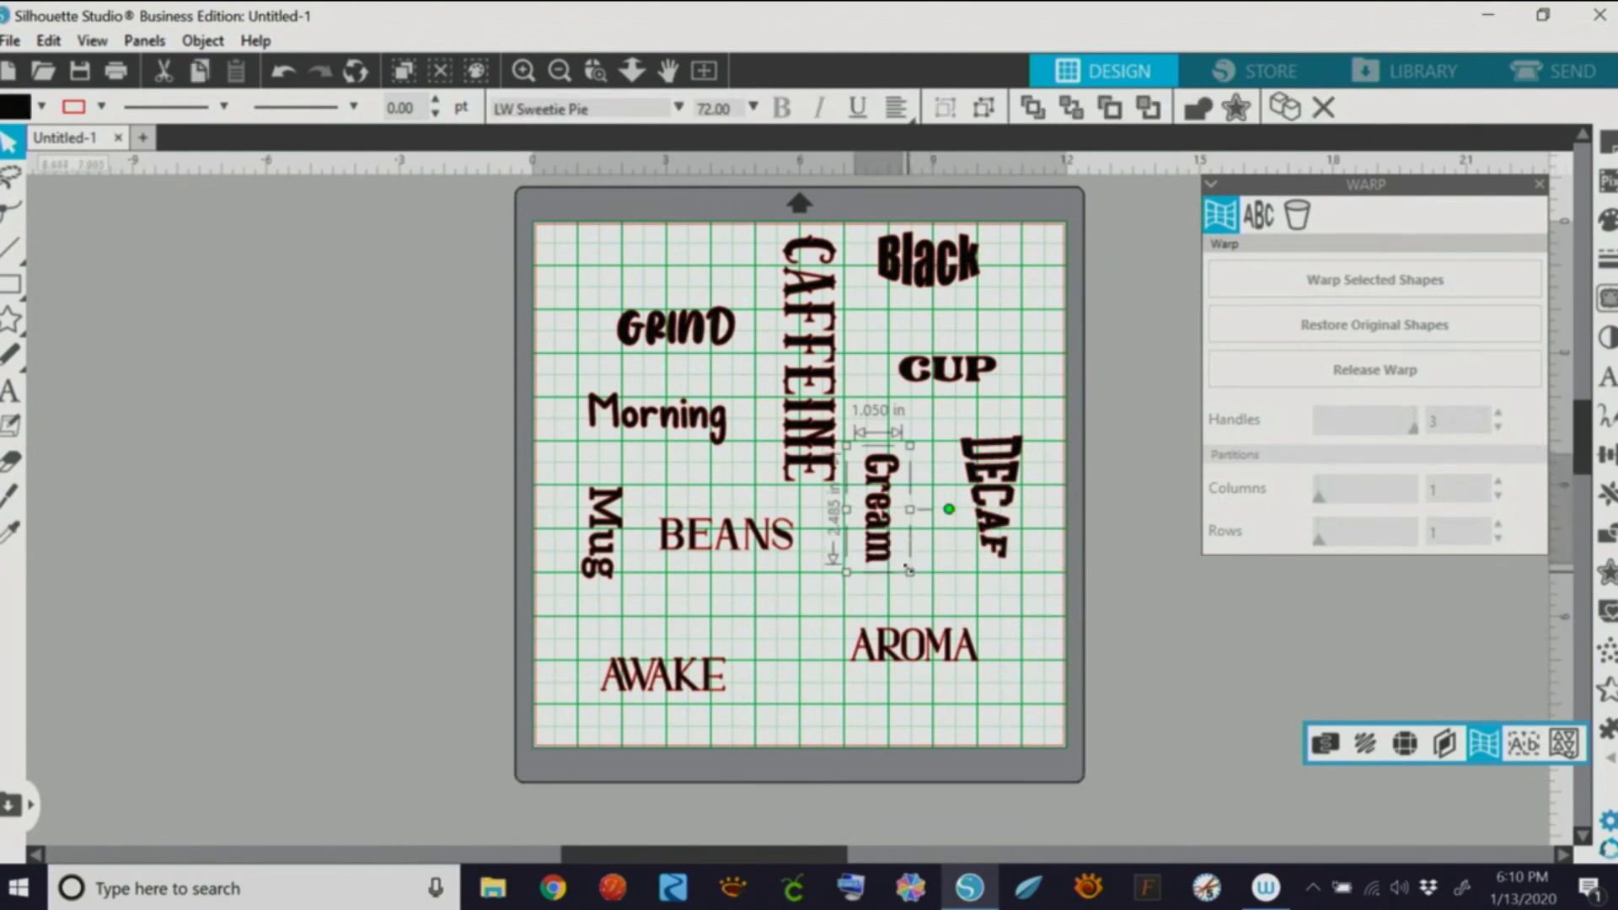
left_click_drag(908, 571, 929, 612)
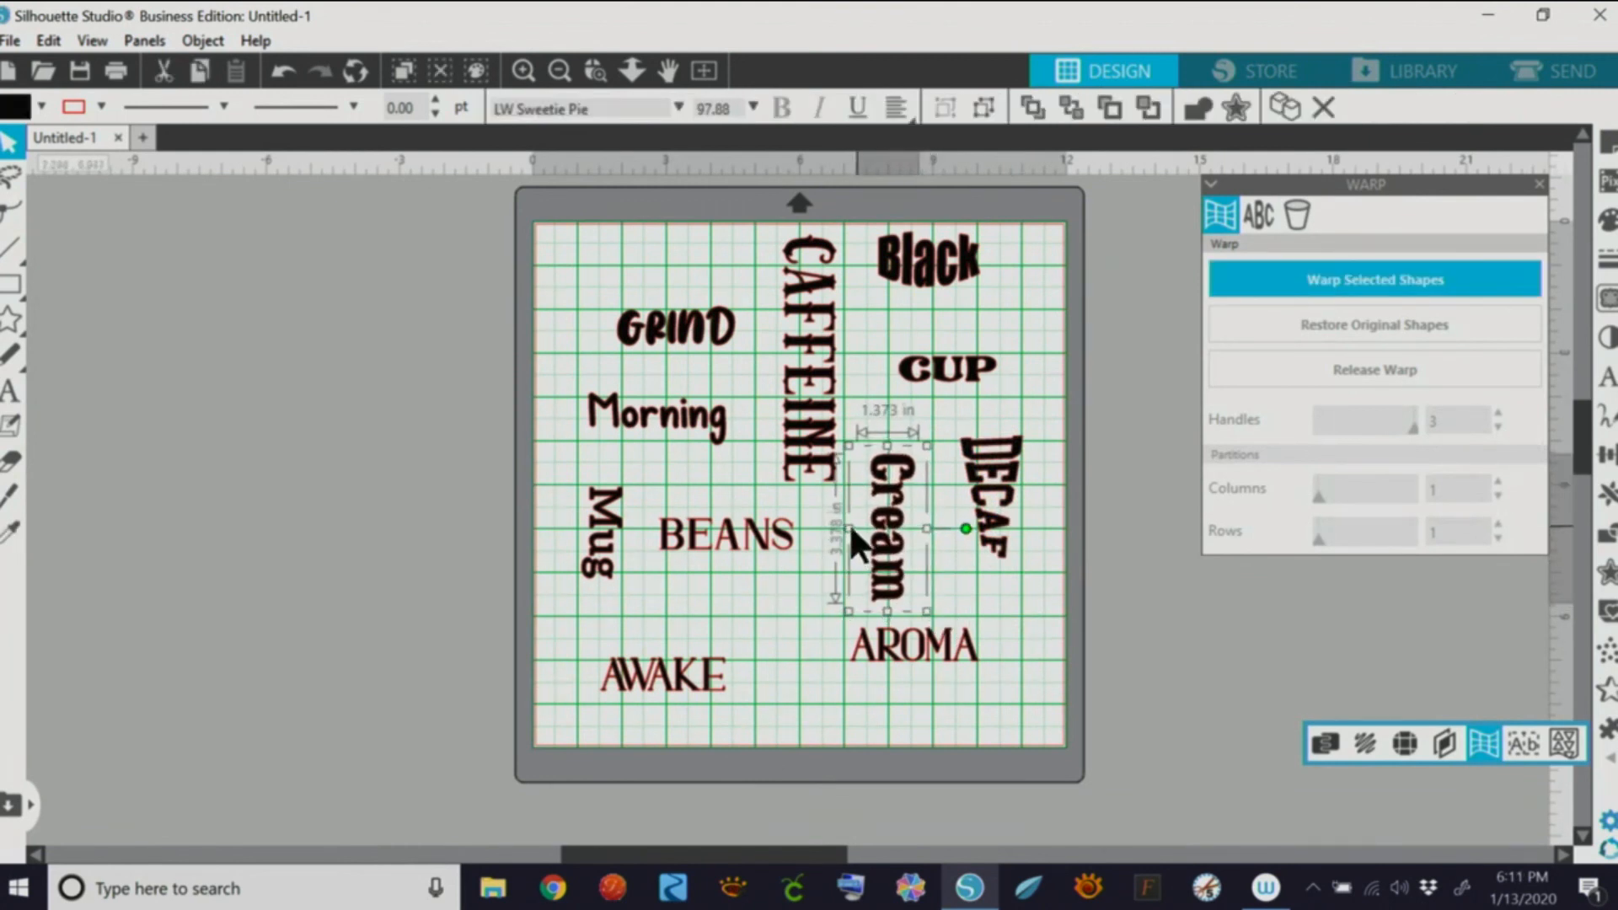
left_click_drag(848, 529, 859, 529)
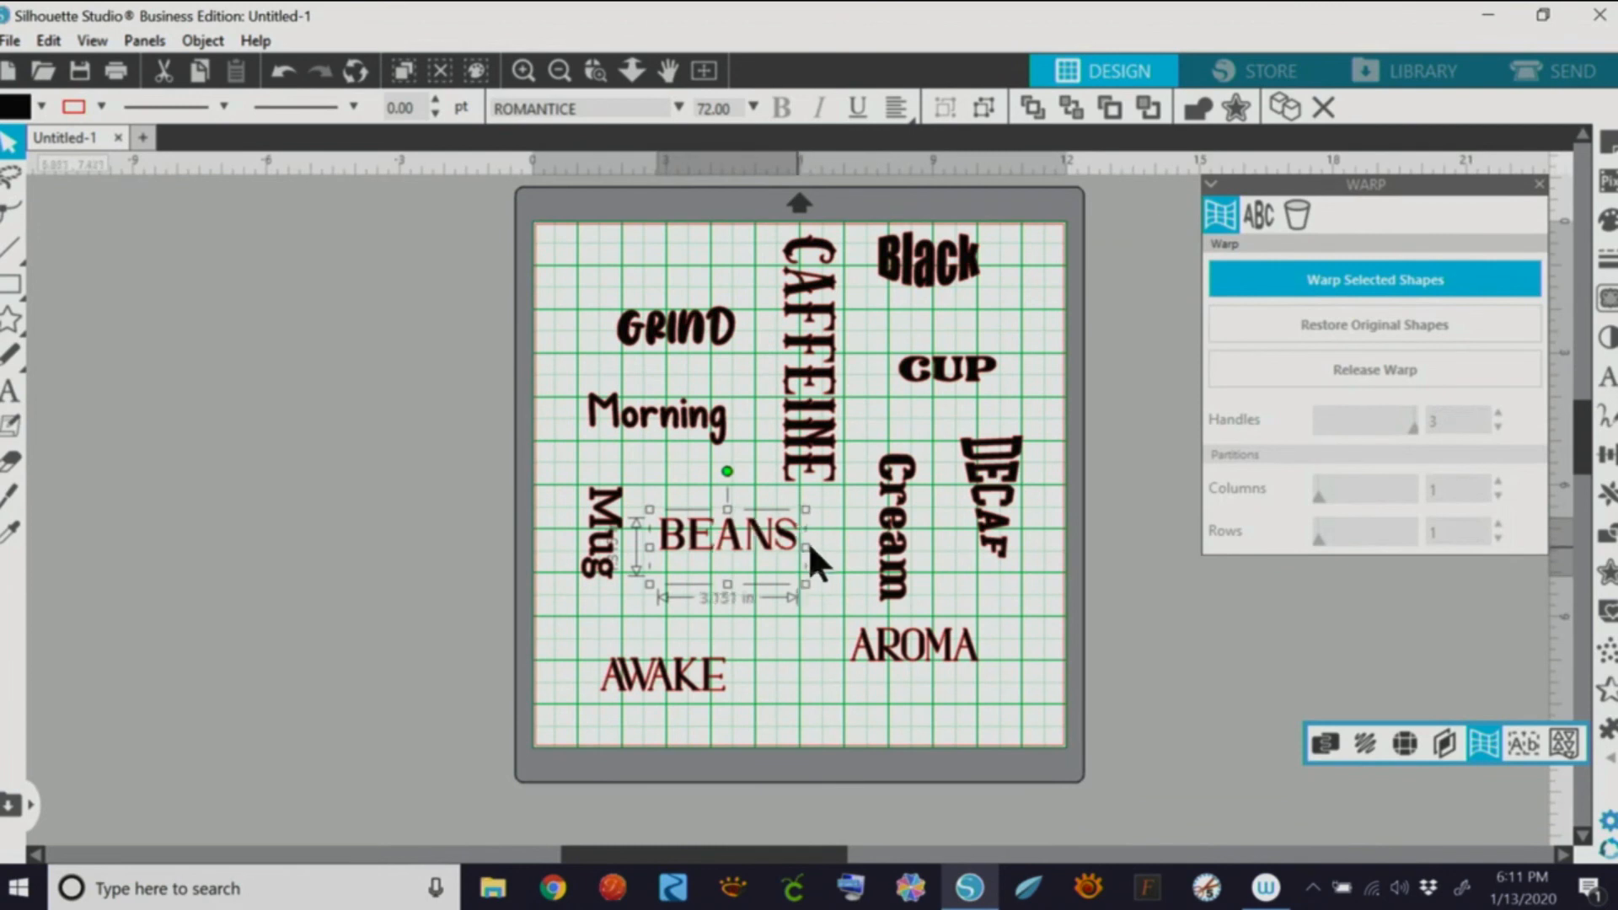
Step: Enlarge the BEANS text to about 83.61 pt, shift it slightly right and up below CAFFEINE, and deselect it
left_click_drag(729, 584, 732, 593)
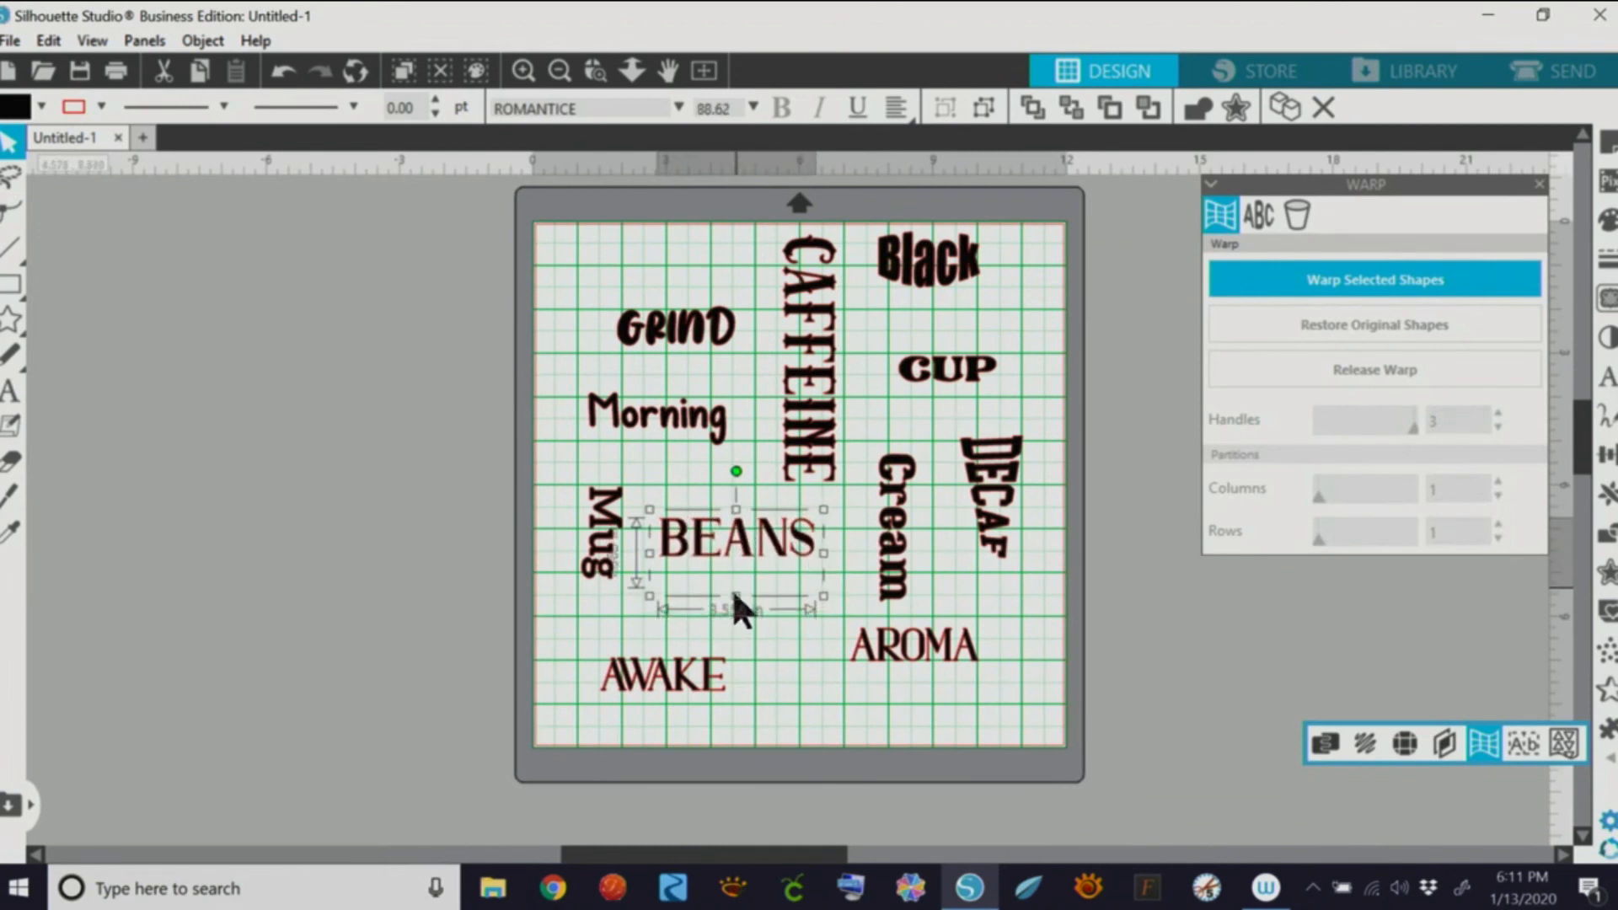
left_click_drag(776, 555, 782, 548)
double_click(787, 541)
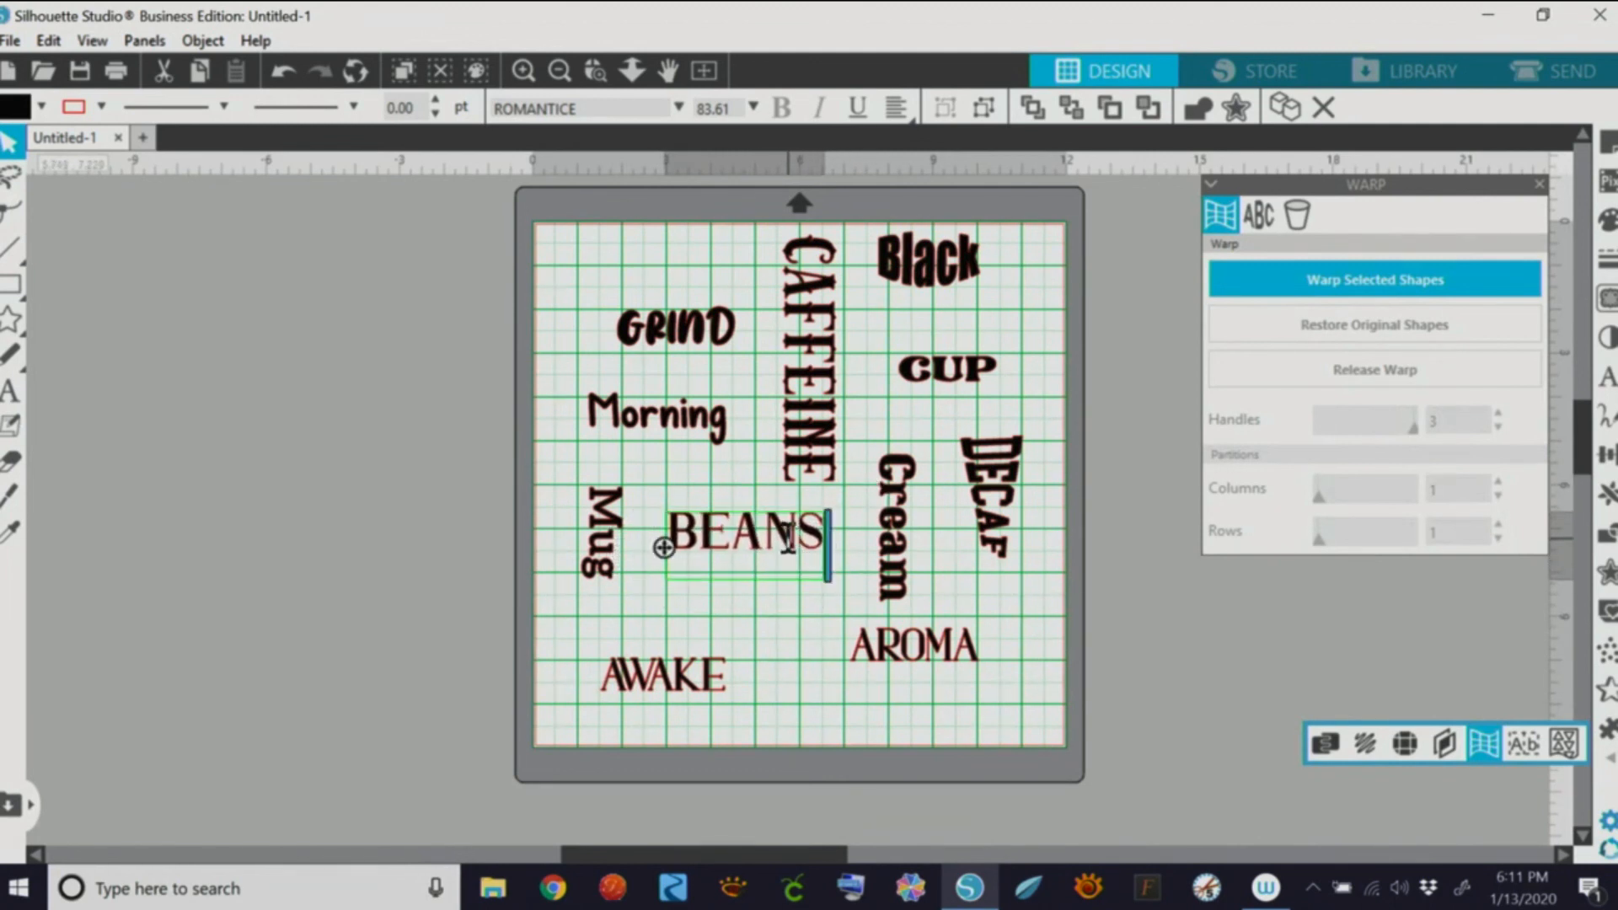
left_click(766, 610)
Step: Enlarge the vertical Mug text to about 86.28 pt, warp its side facing BEANS inward into a curve, and deselect it
left_click(627, 556)
left_click_drag(646, 584, 650, 599)
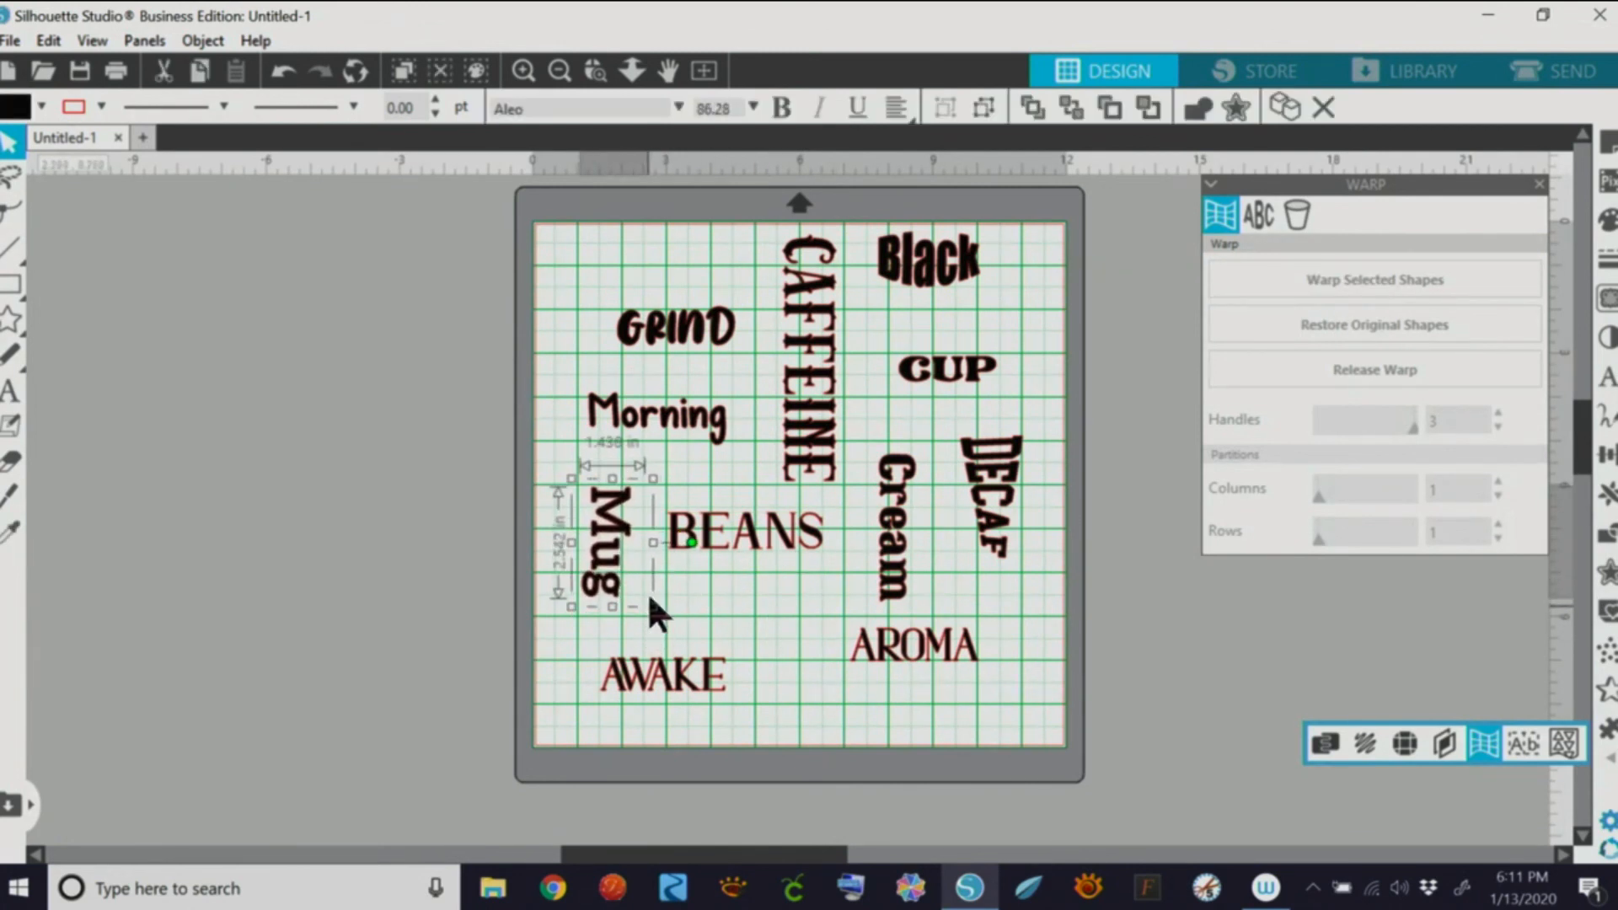
left_click(1484, 743)
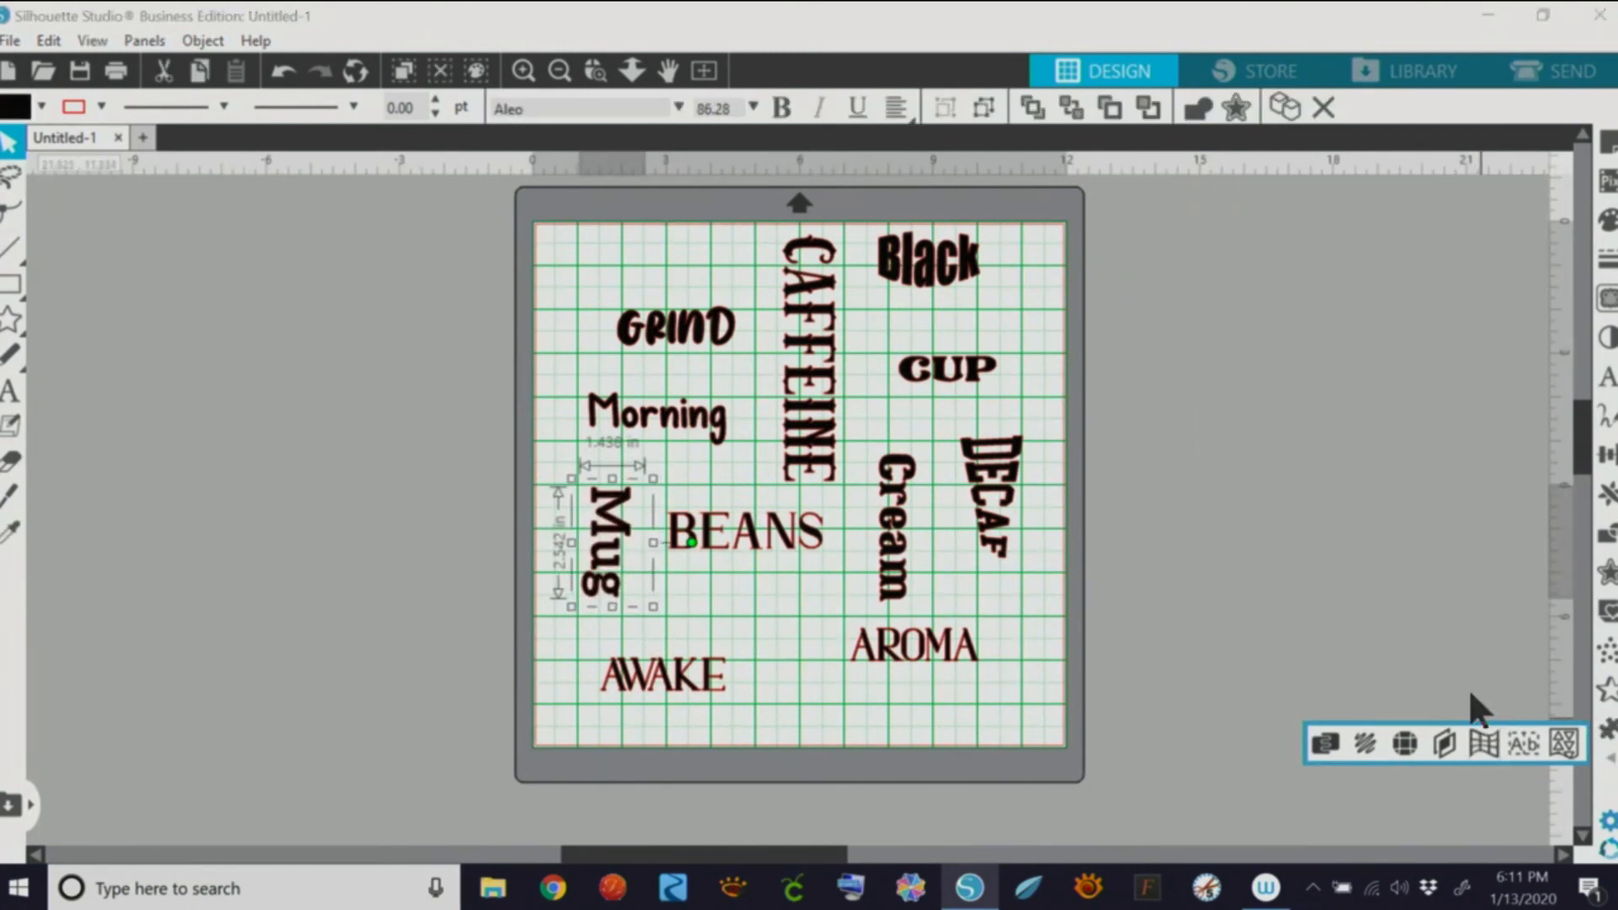
left_click(1487, 748)
left_click(1308, 280)
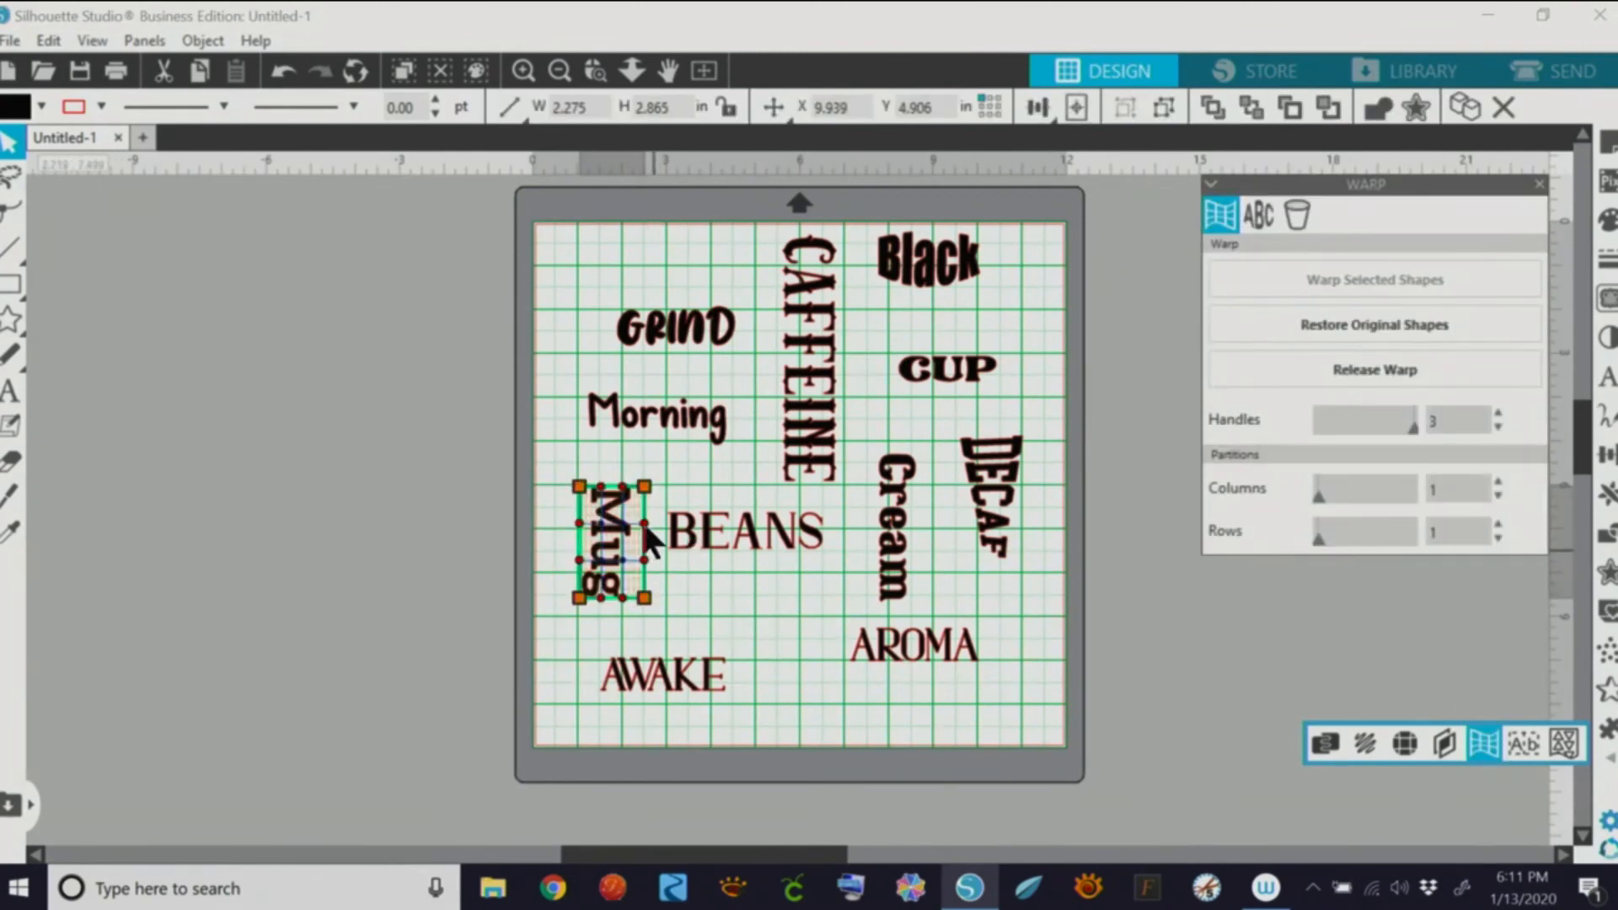
left_click_drag(644, 523, 630, 572)
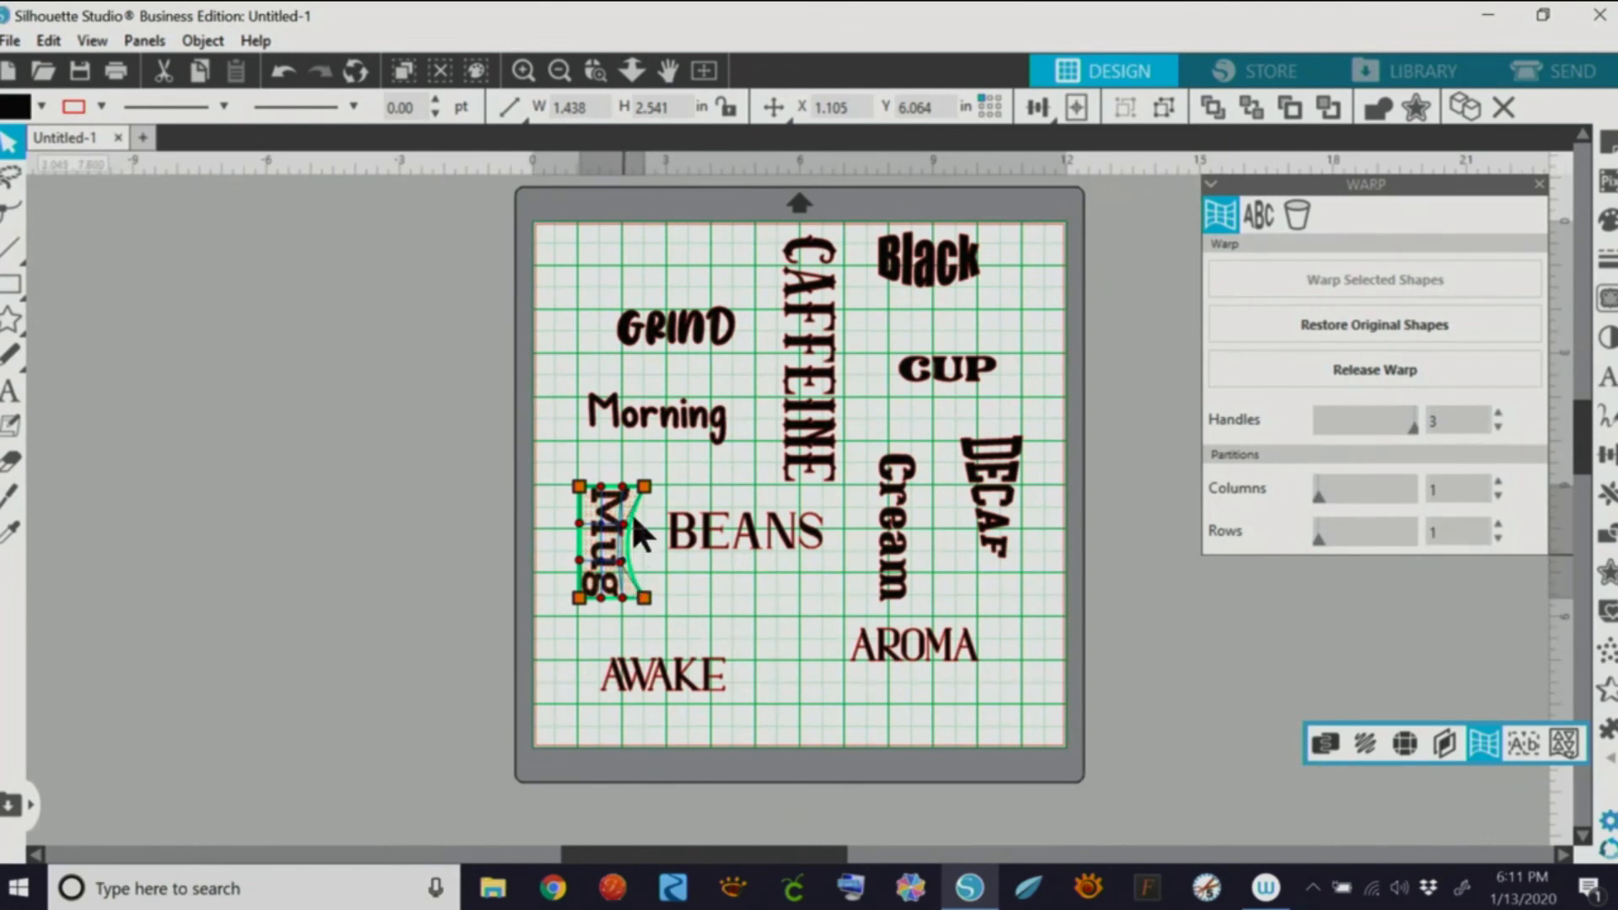
left_click(594, 625)
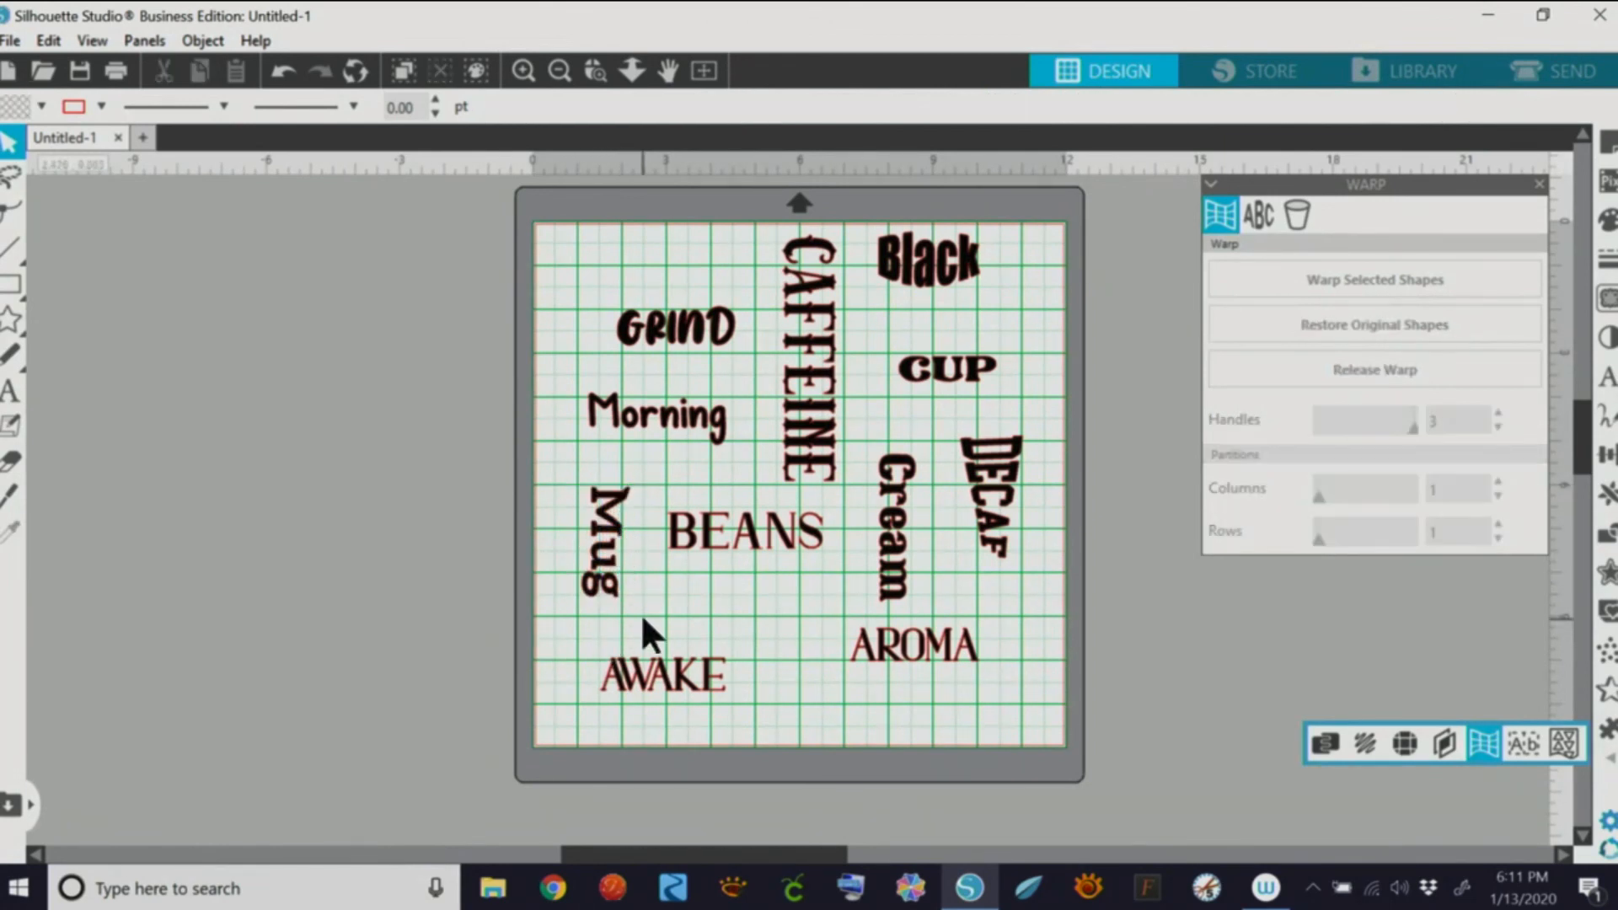
Step: Enlarge the Morning text to about 85.43 pt and shift it slightly left and up beneath GRIND
left_click(672, 427)
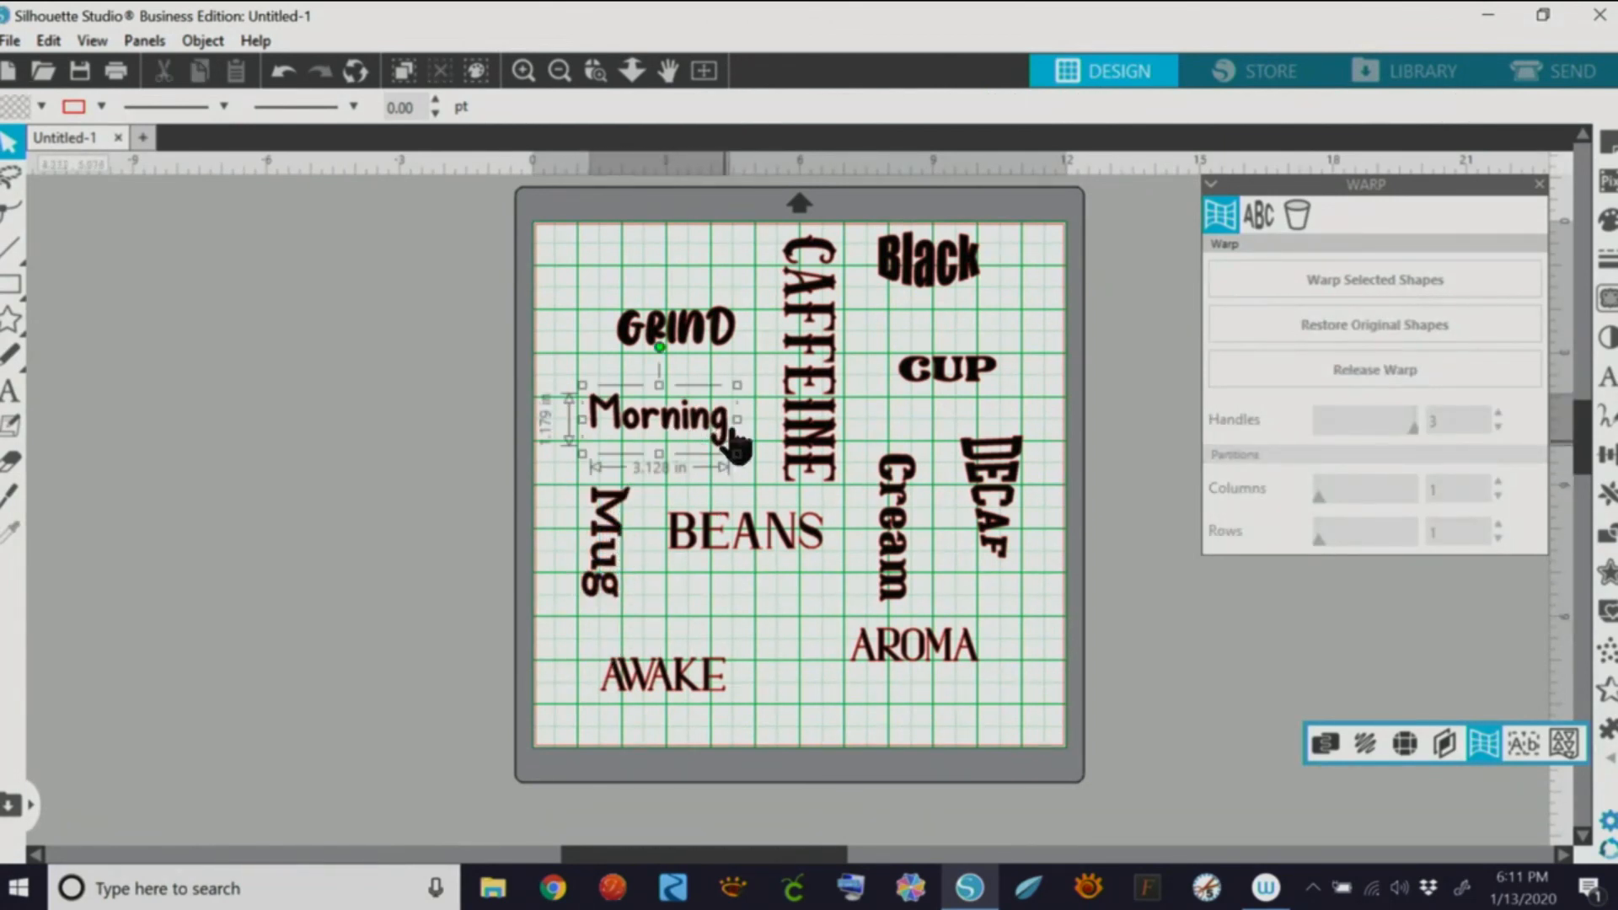
left_click_drag(736, 455, 756, 477)
left_click_drag(720, 422, 705, 411)
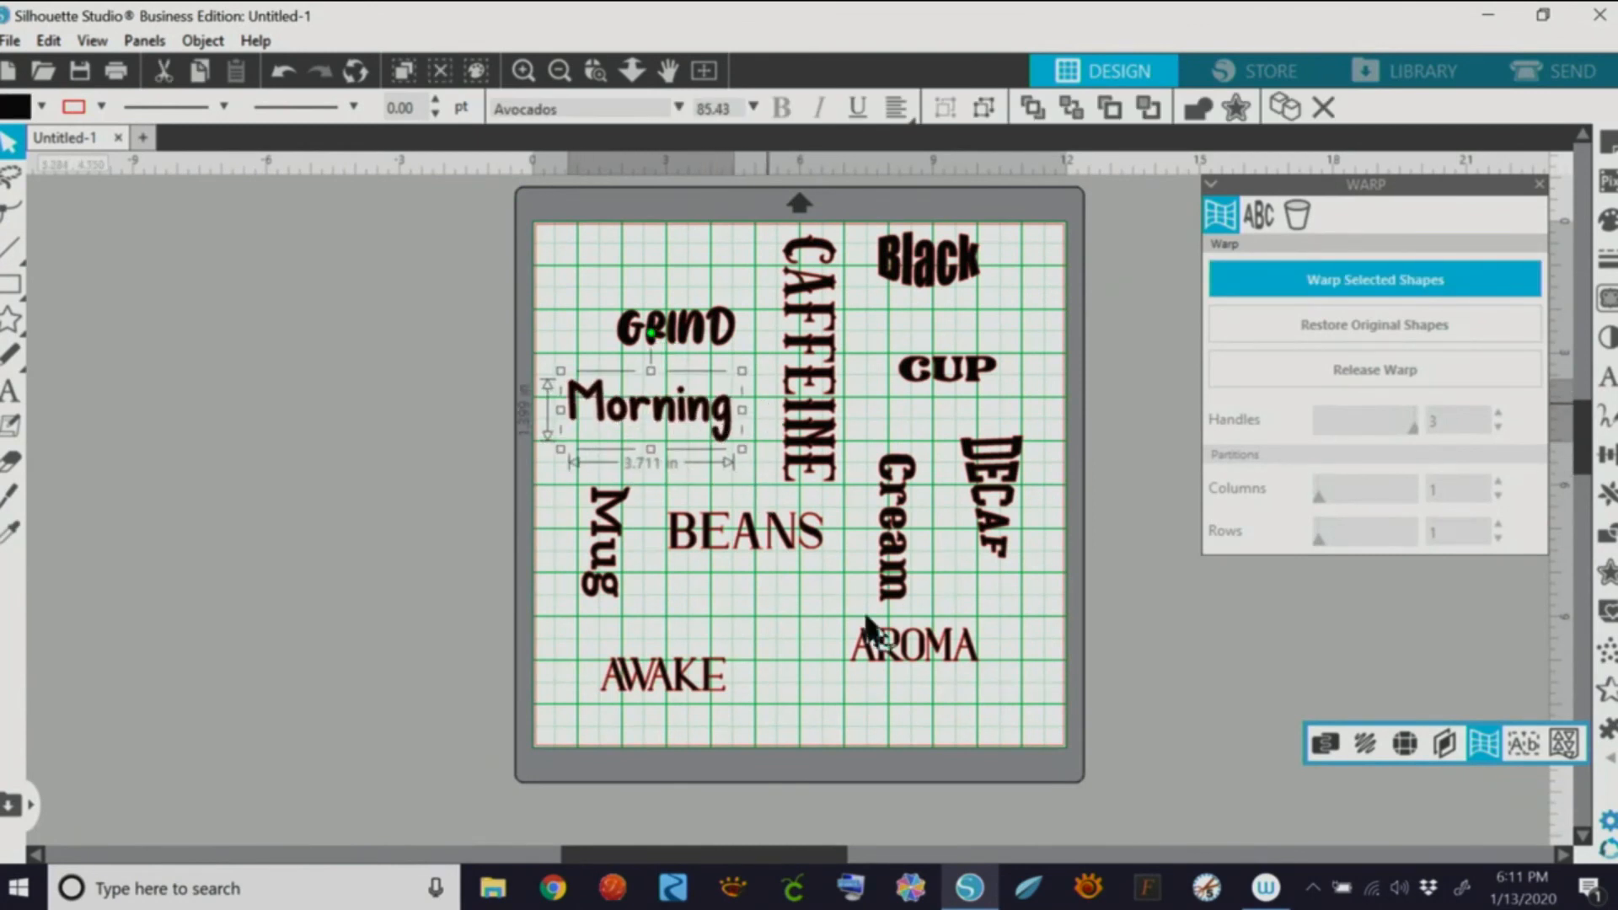
Step: Set the AWAKE text's font to Alesand Round, enlarge it to about 88.83 pt and shift it slightly right and up
left_click(710, 687)
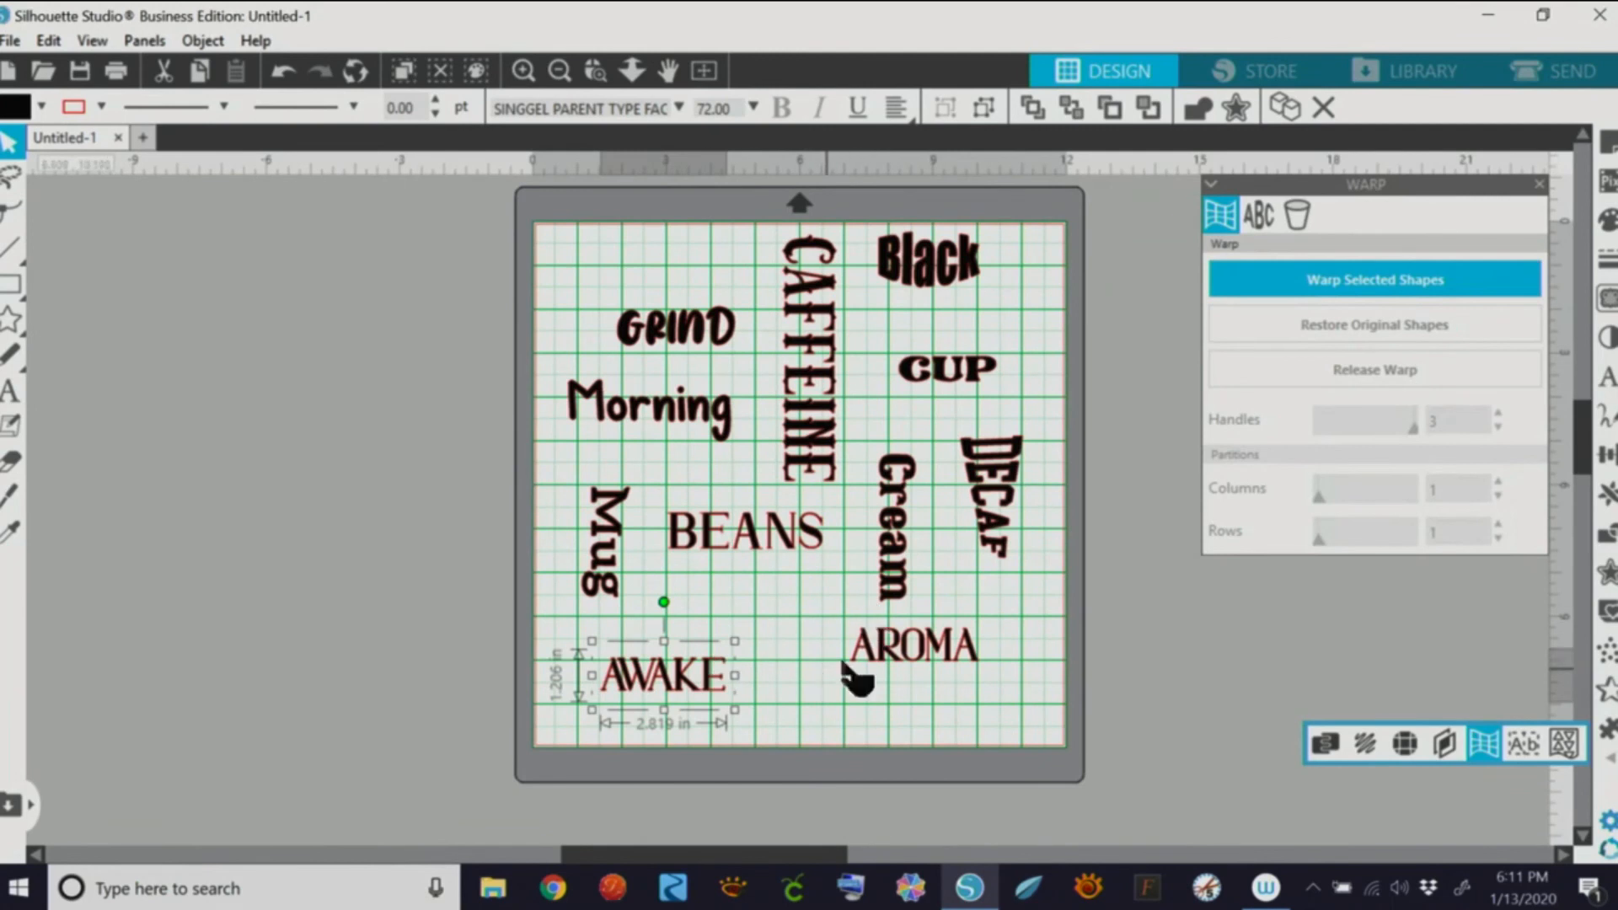
left_click(1607, 376)
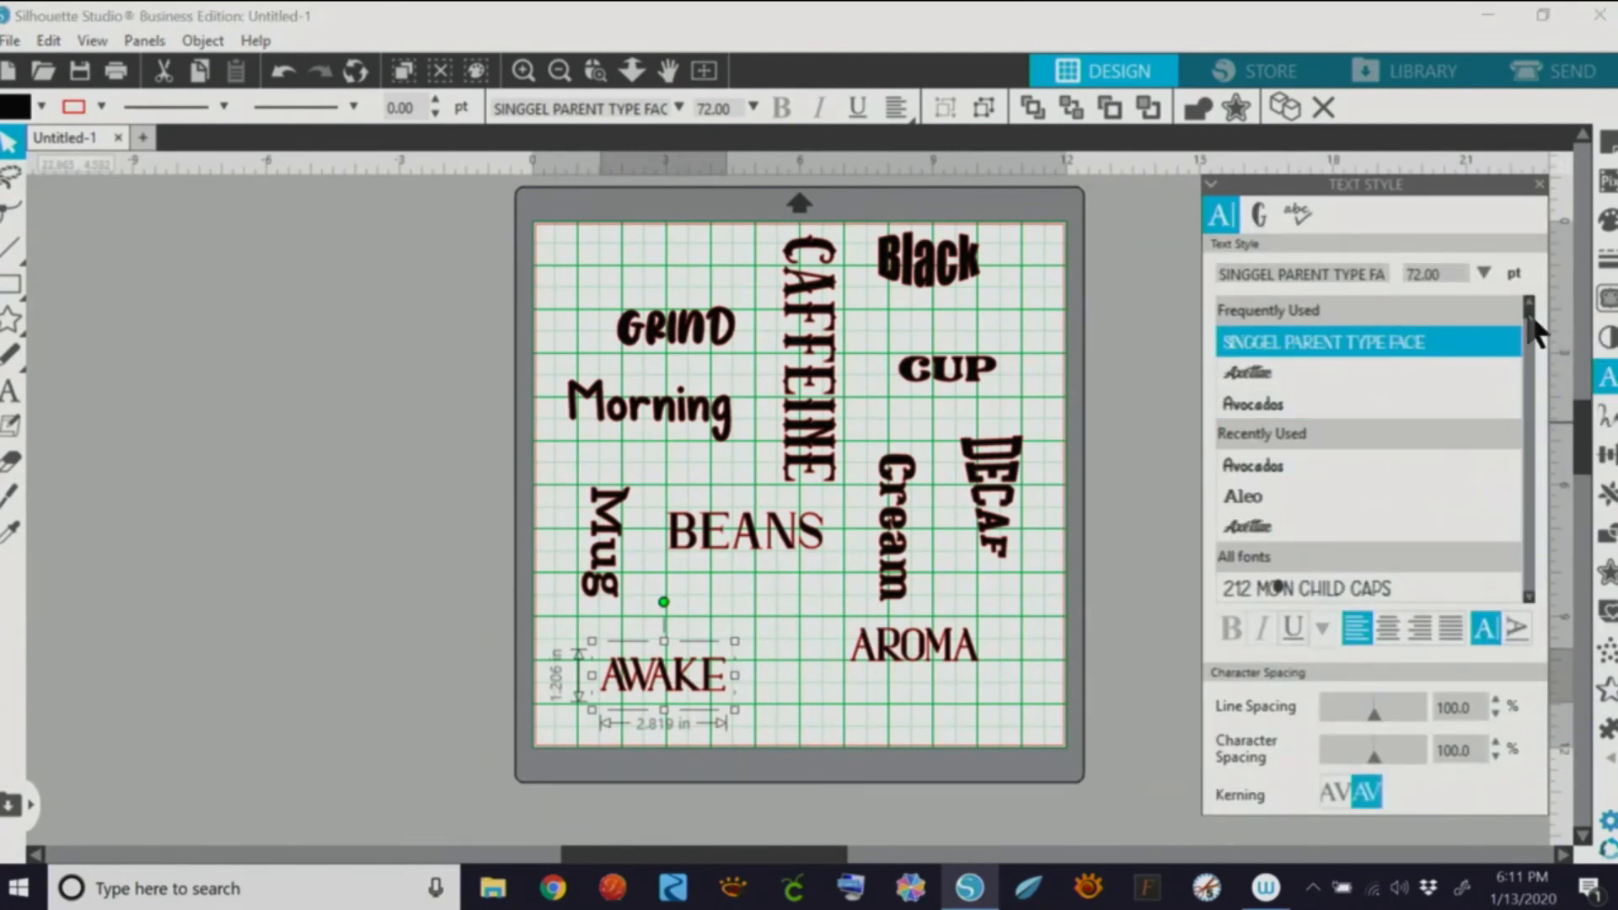
left_click_drag(1528, 314, 1531, 346)
scroll(1532, 345, "down", 3)
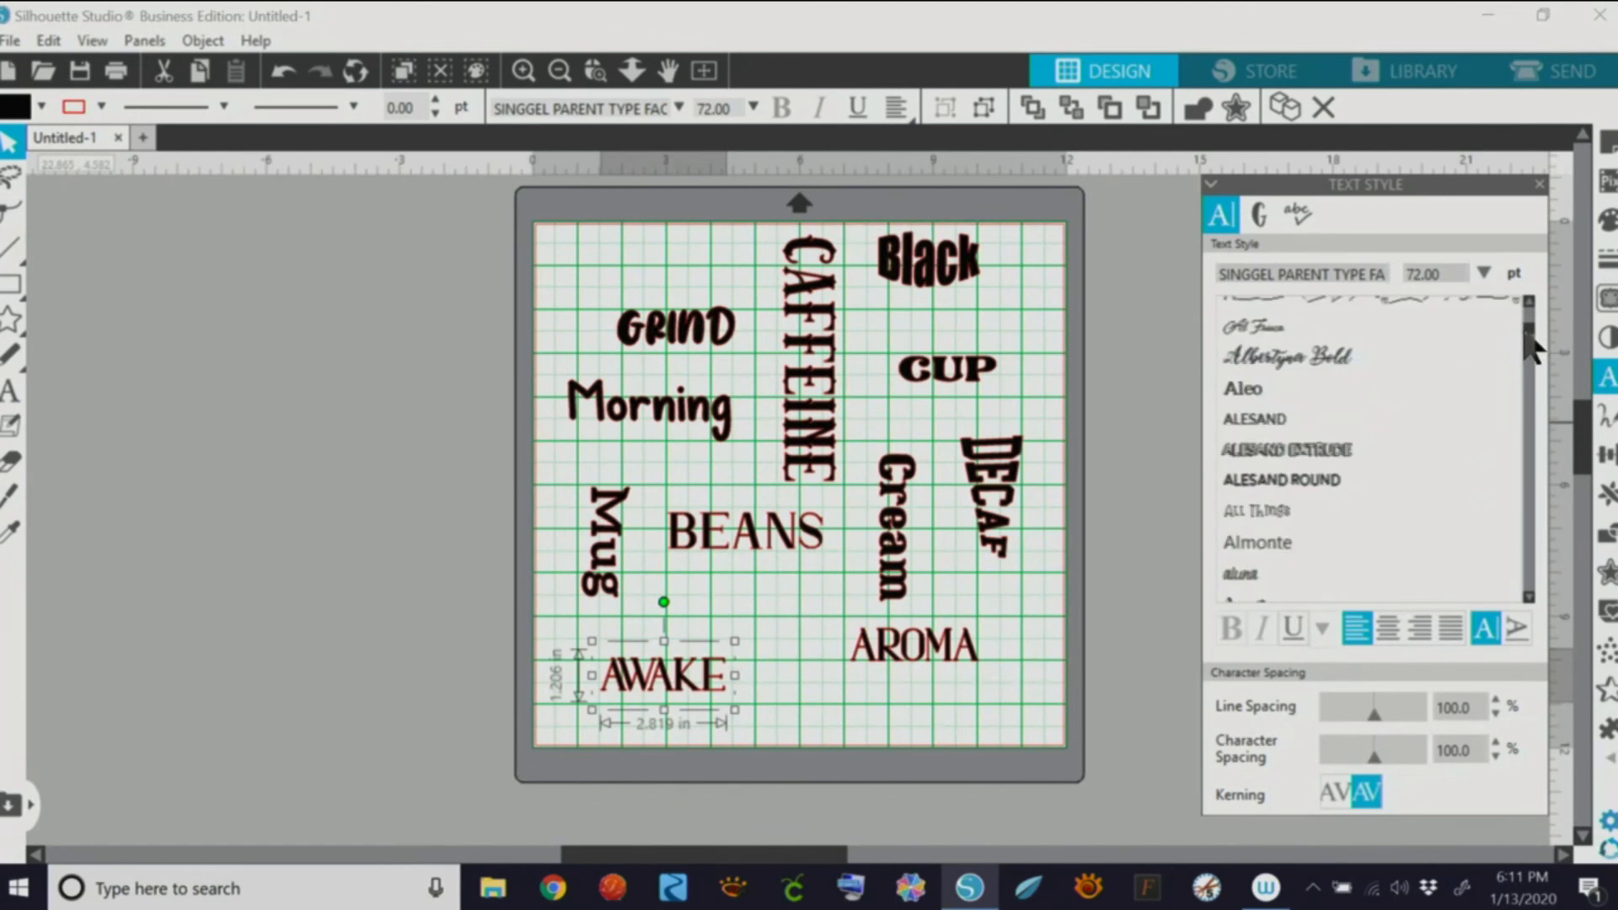
left_click(1306, 472)
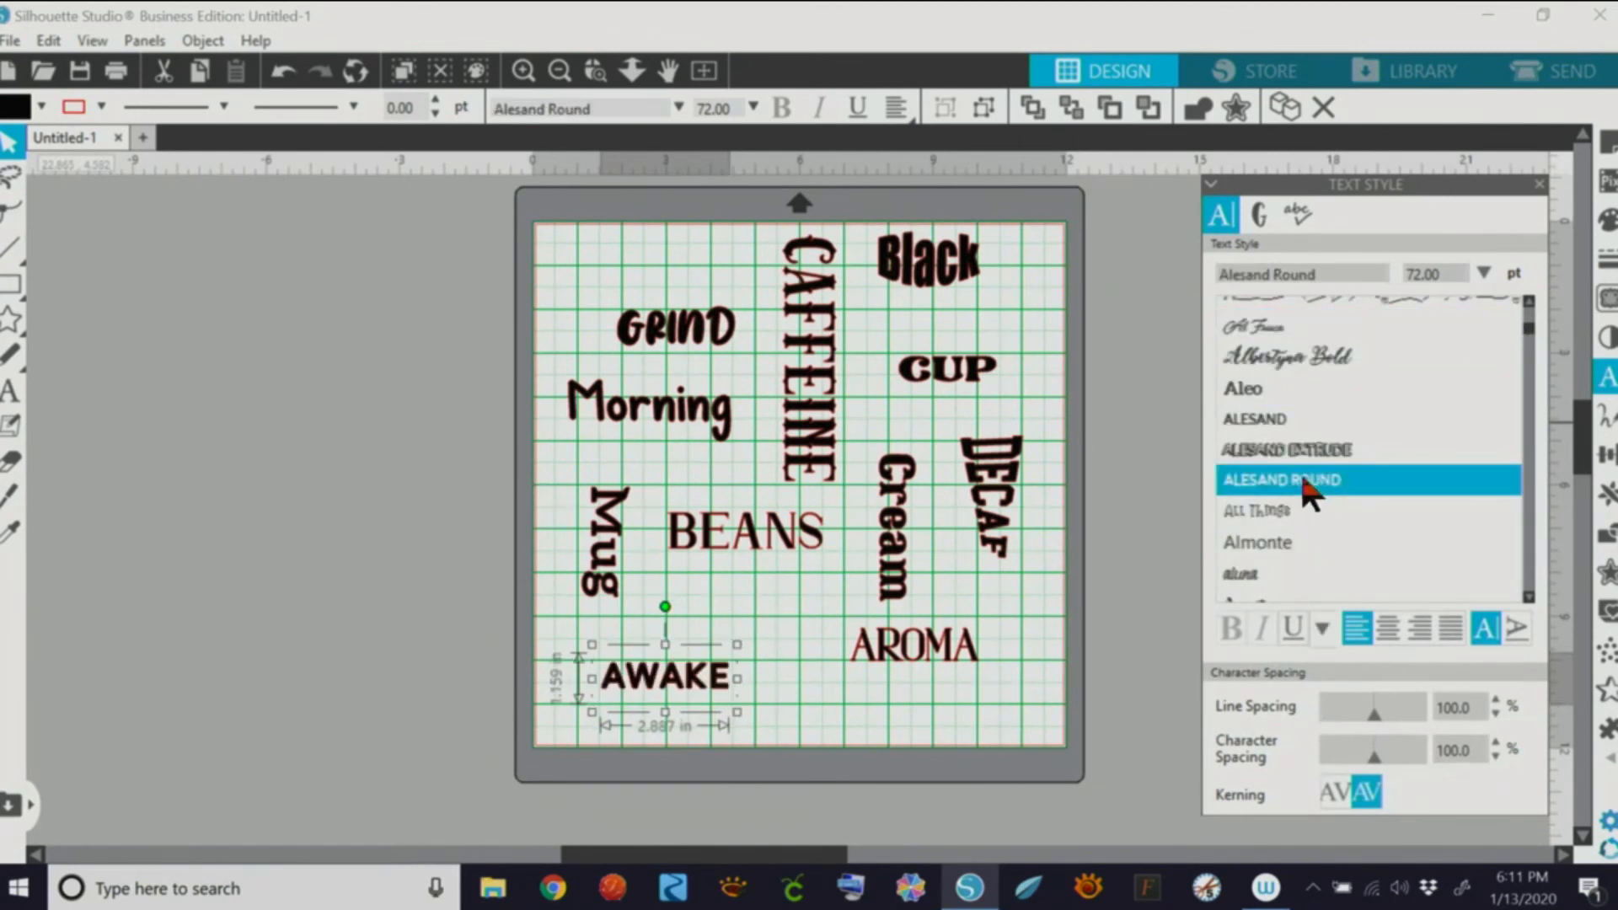
mouse_move(737, 644)
left_mouse_down()
mouse_move(766, 615)
mouse_move(738, 662)
left_mouse_up()
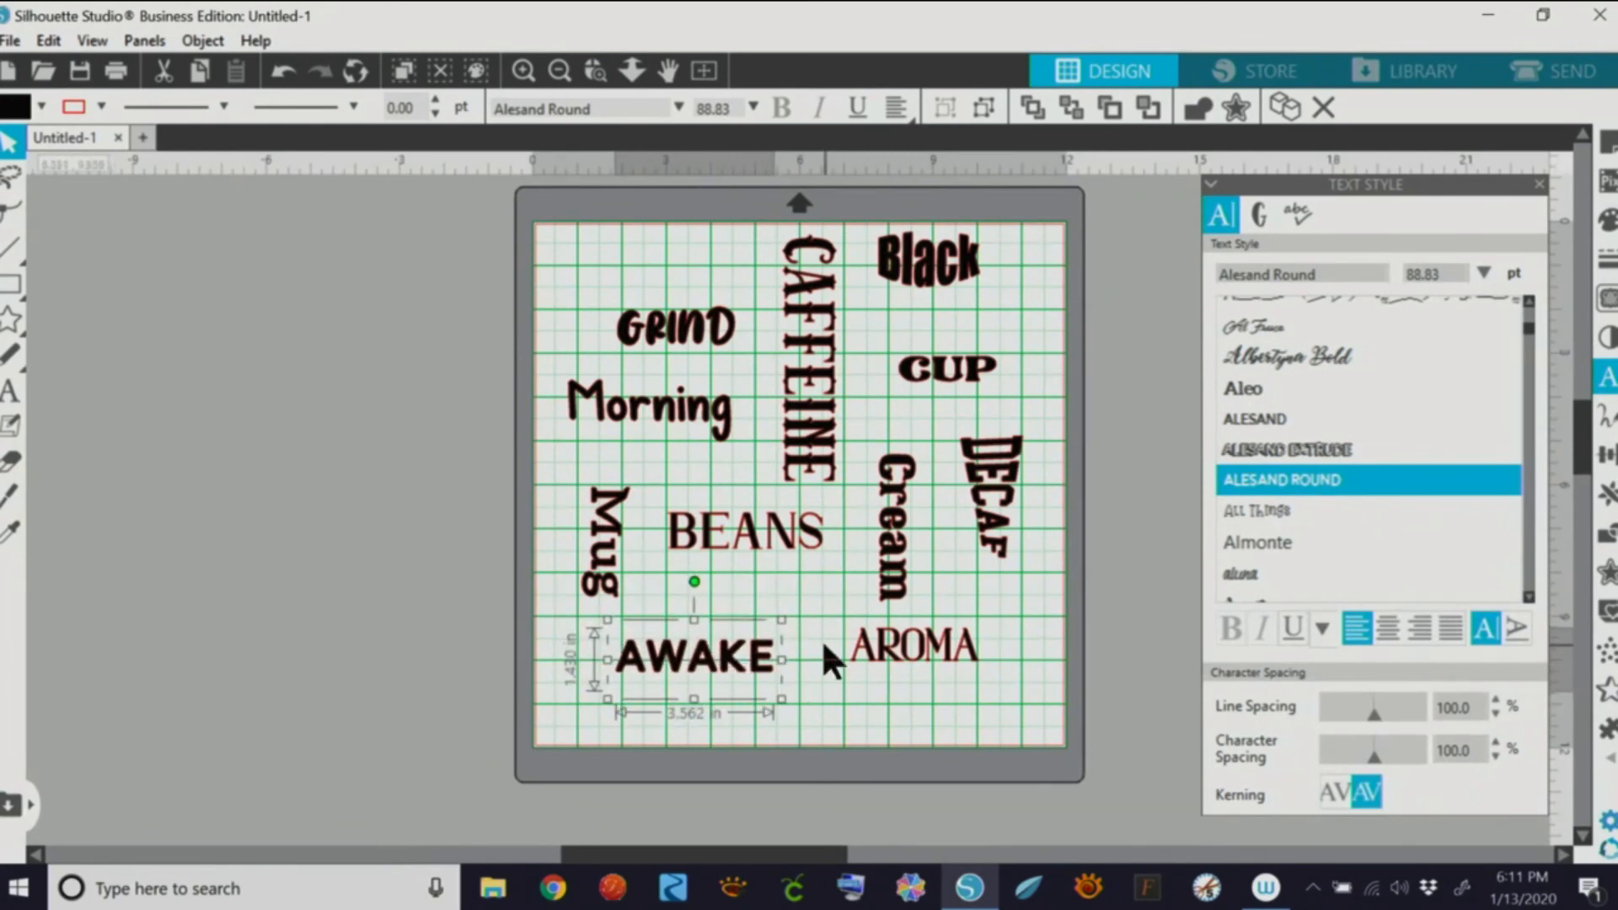
Step: Change the AWAKE text's font to WAVE and shift the word slightly left below Mug
left_click_drag(1532, 341, 1532, 594)
scroll(1532, 306, "up", 3)
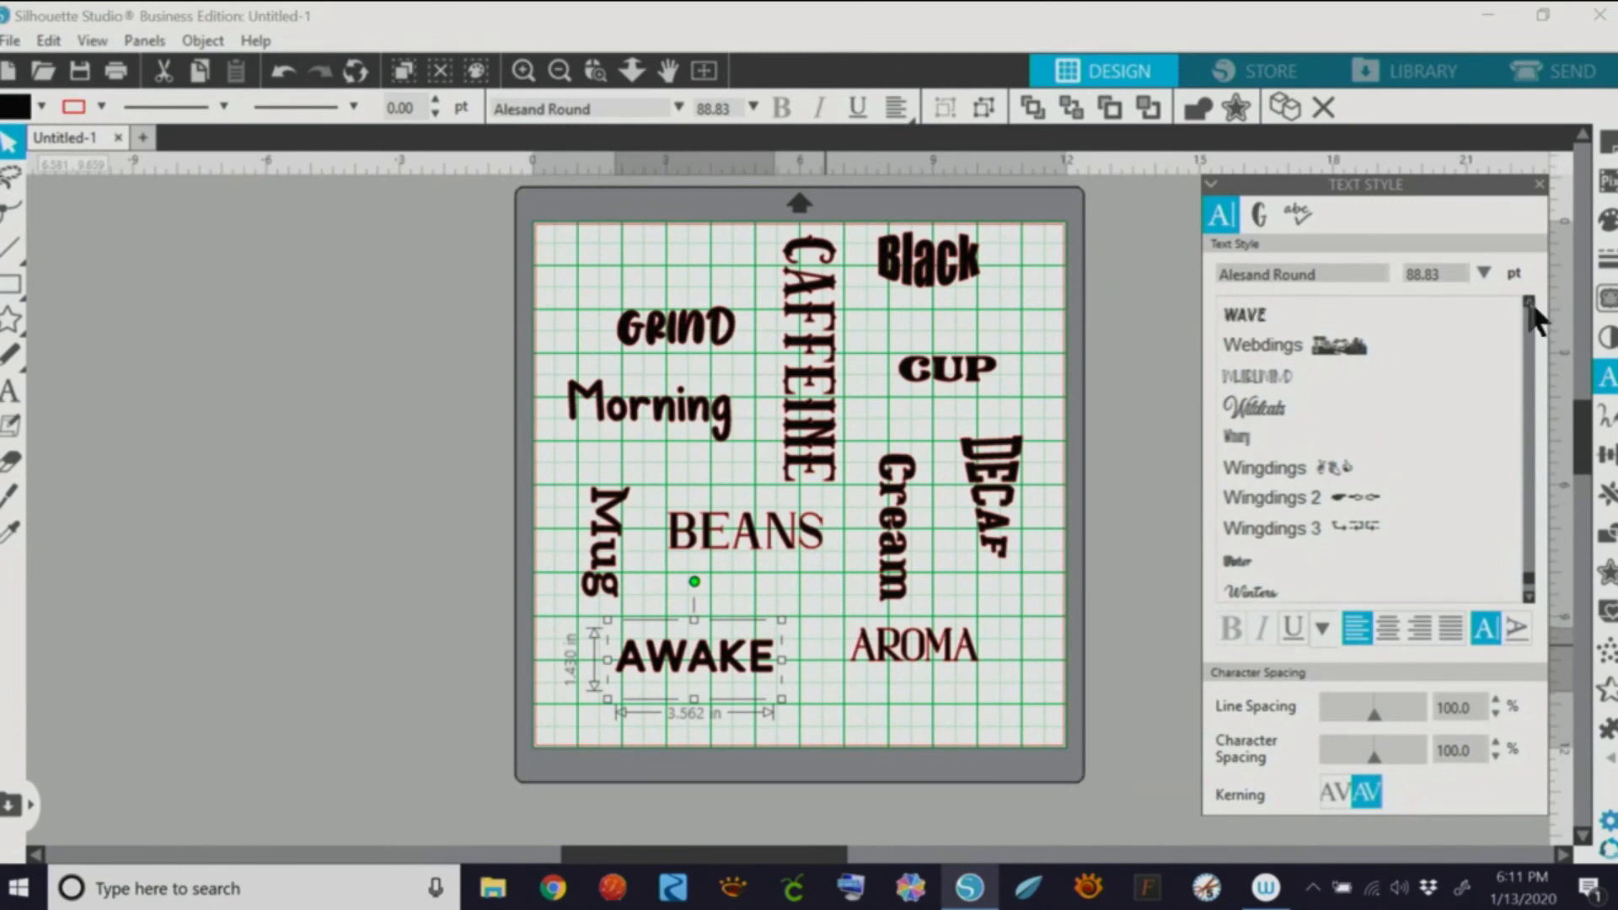
left_click(1252, 383)
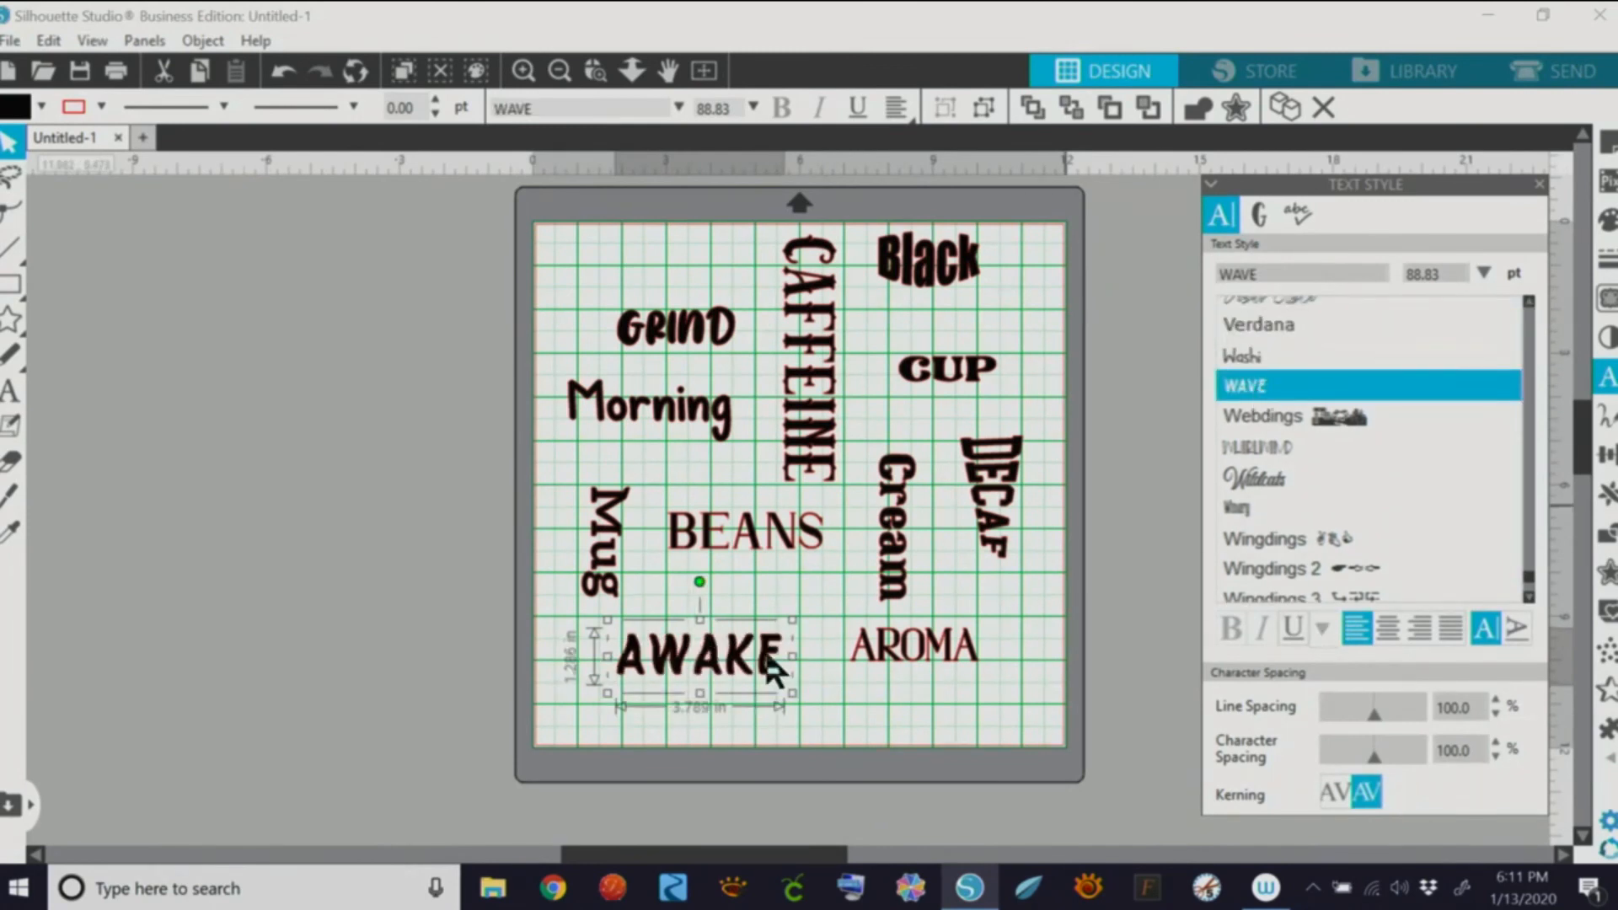
mouse_move(773, 670)
left_mouse_down()
mouse_move(740, 662)
mouse_move(757, 667)
left_mouse_up()
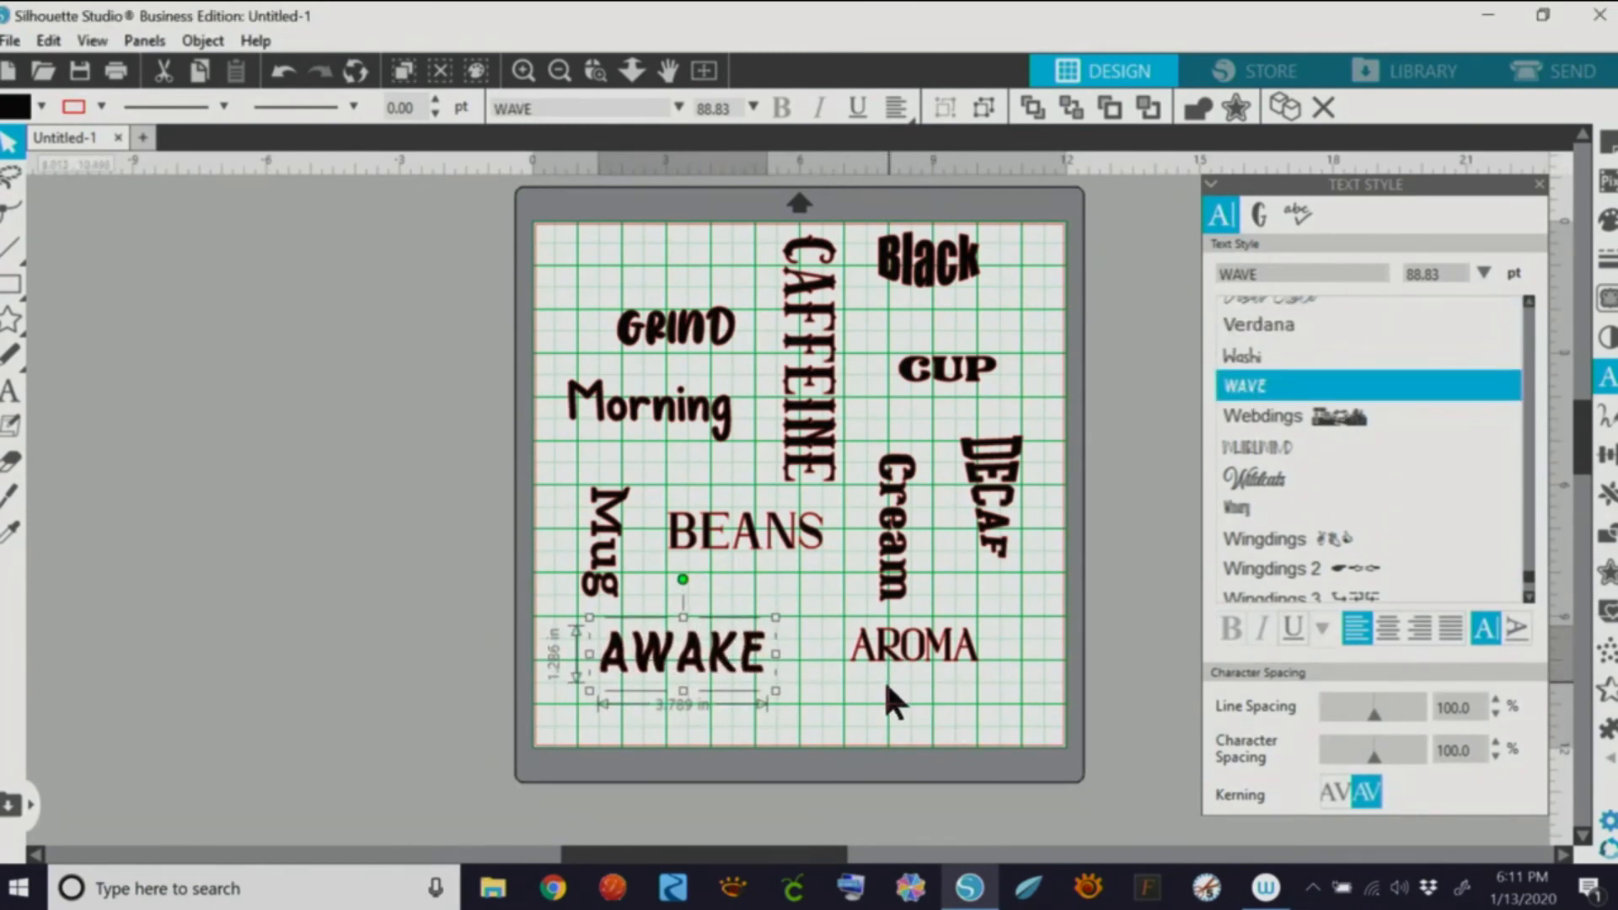
Step: Set the AROMA text's font to WAVE
left_click(927, 661)
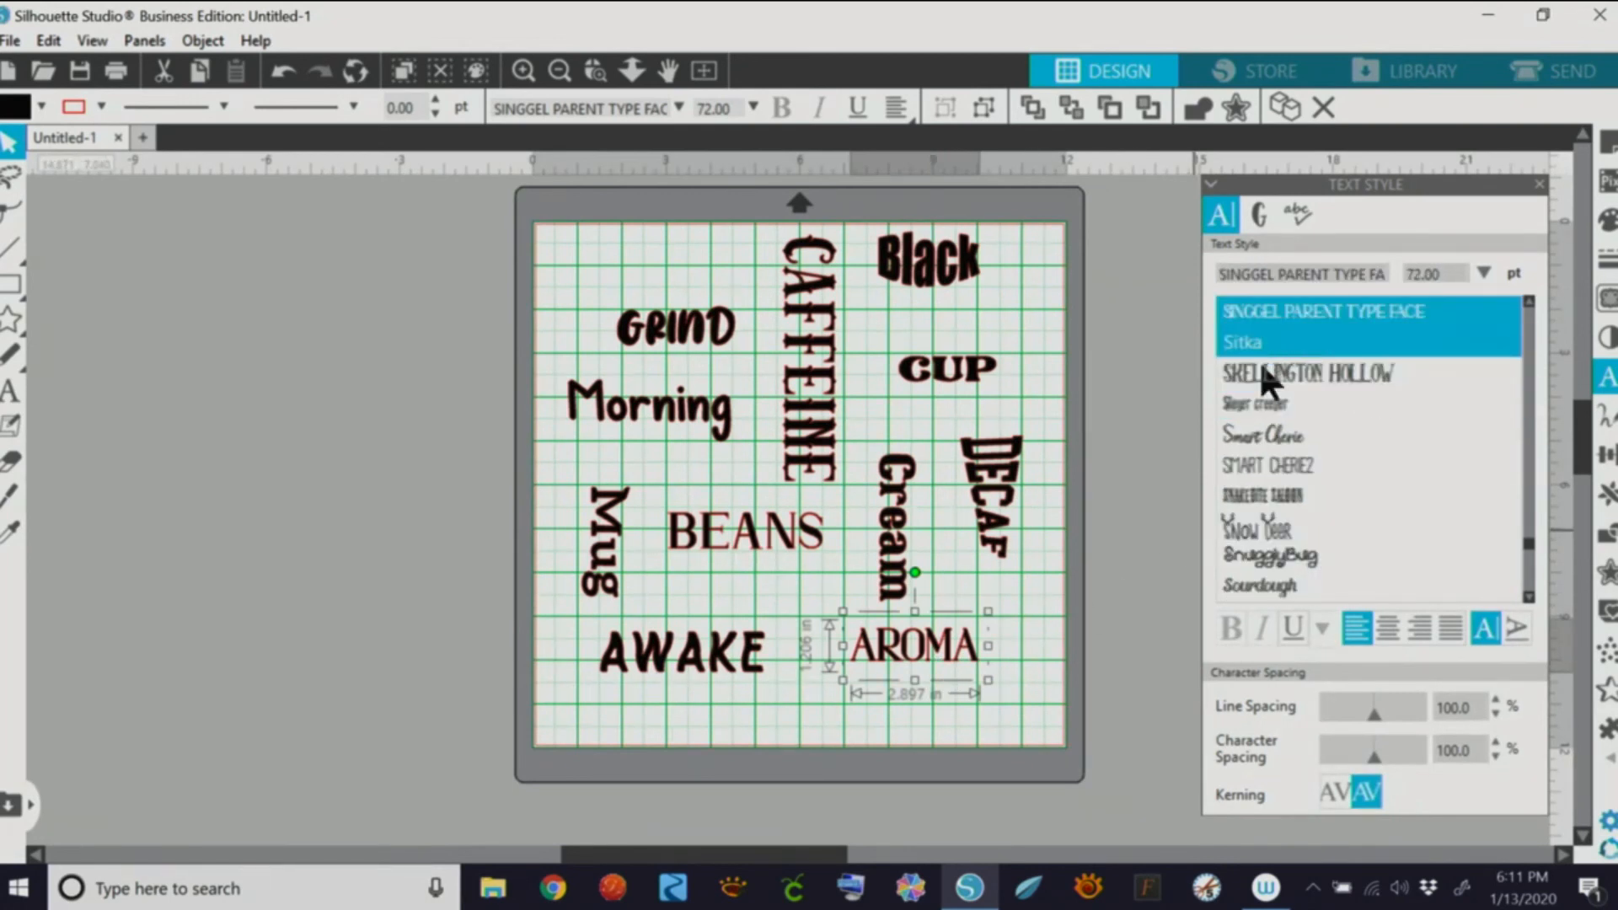
left_click_drag(1532, 560, 1532, 600)
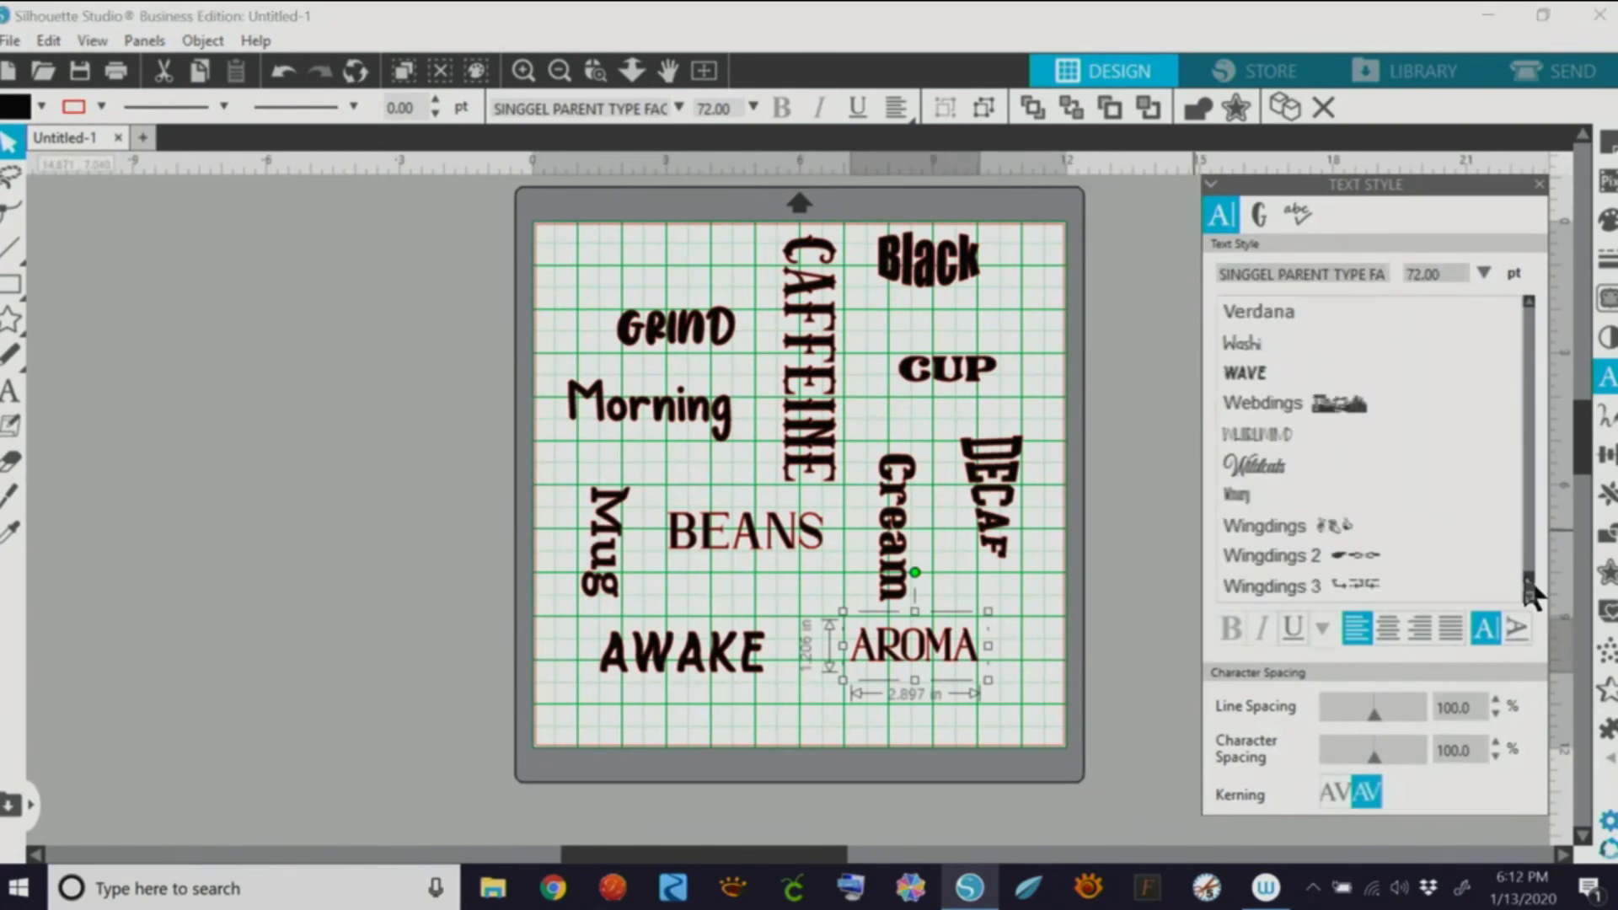
left_click(1242, 366)
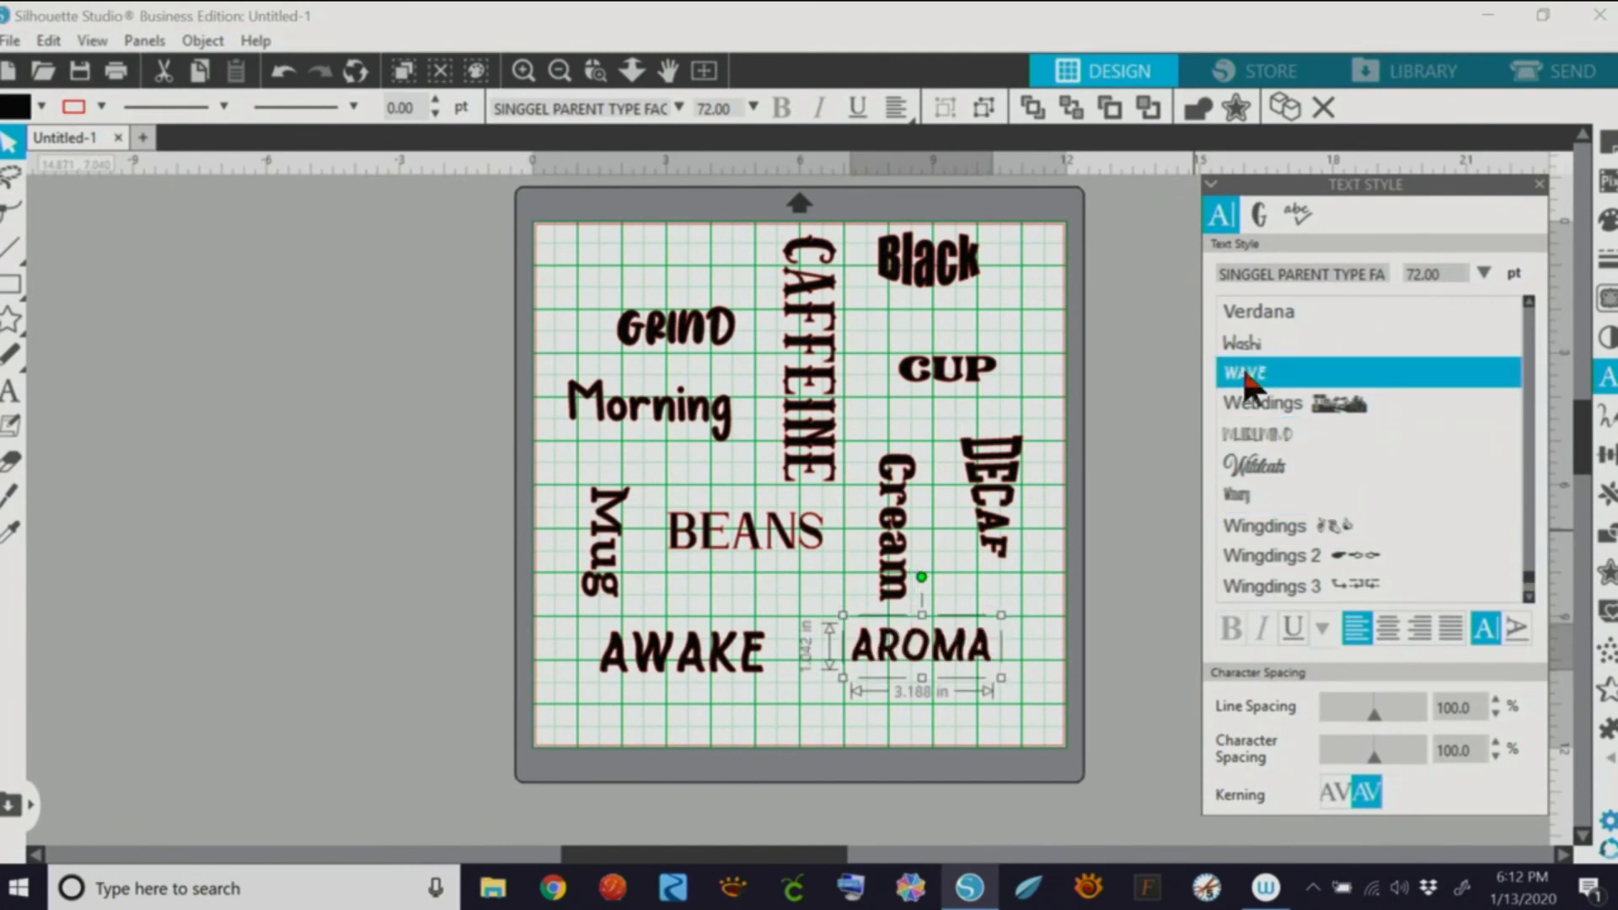
Step: Change the AWAKE text's font to Verdana
left_click(687, 666)
left_click(1278, 310)
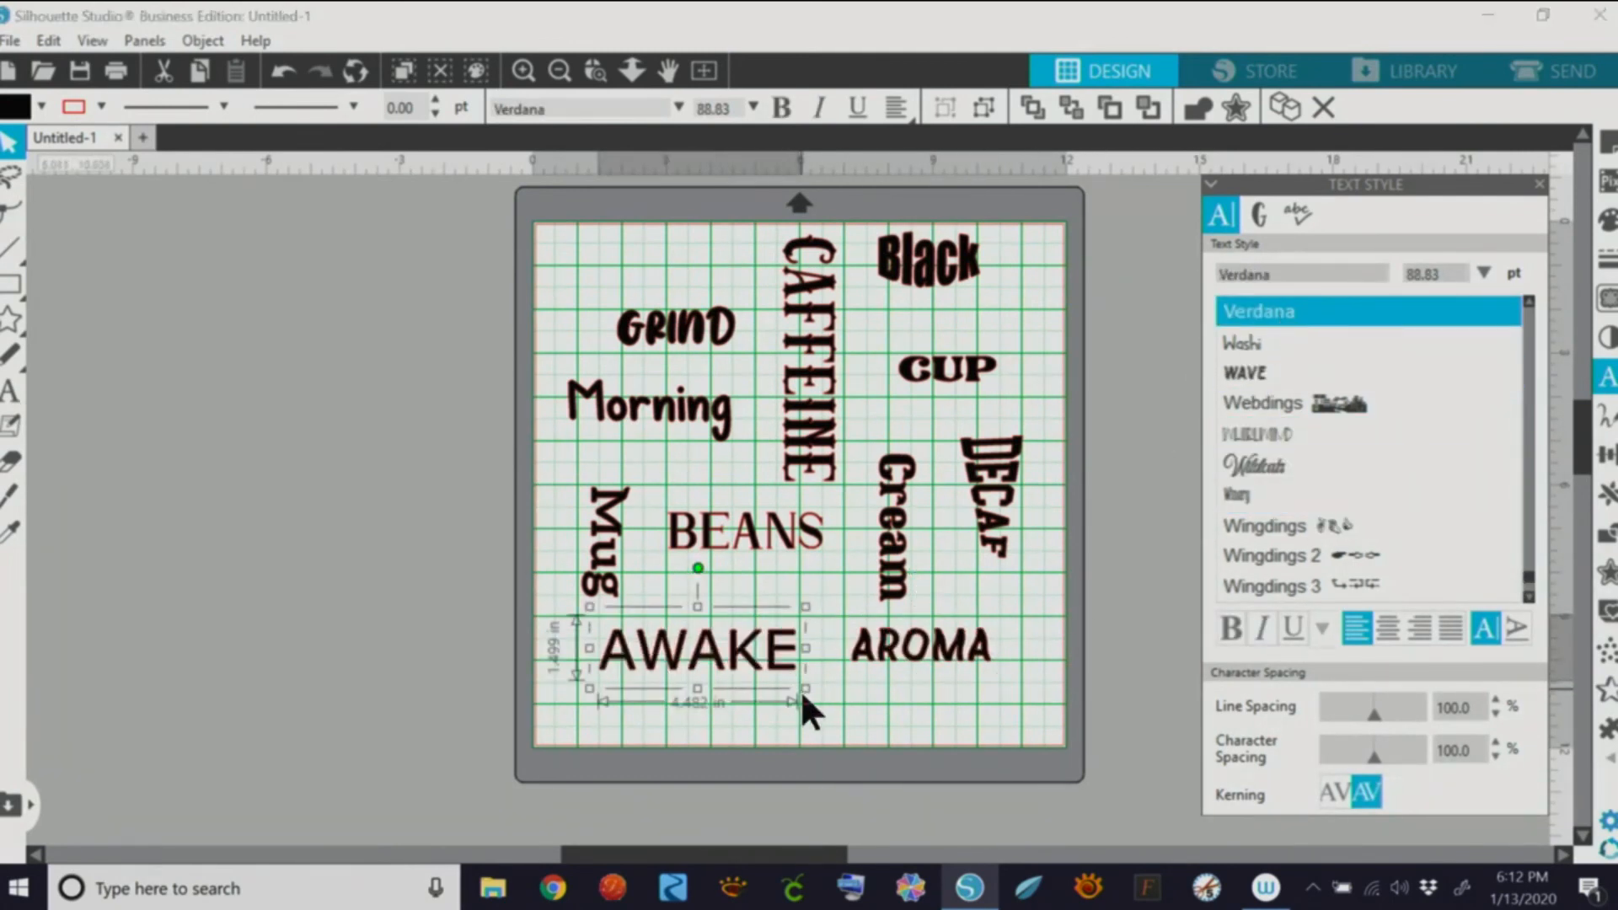
Step: Shrink the AWAKE text to about 70.37 pt and warp it so the letters grow taller toward the right end
left_click_drag(800, 689, 763, 665)
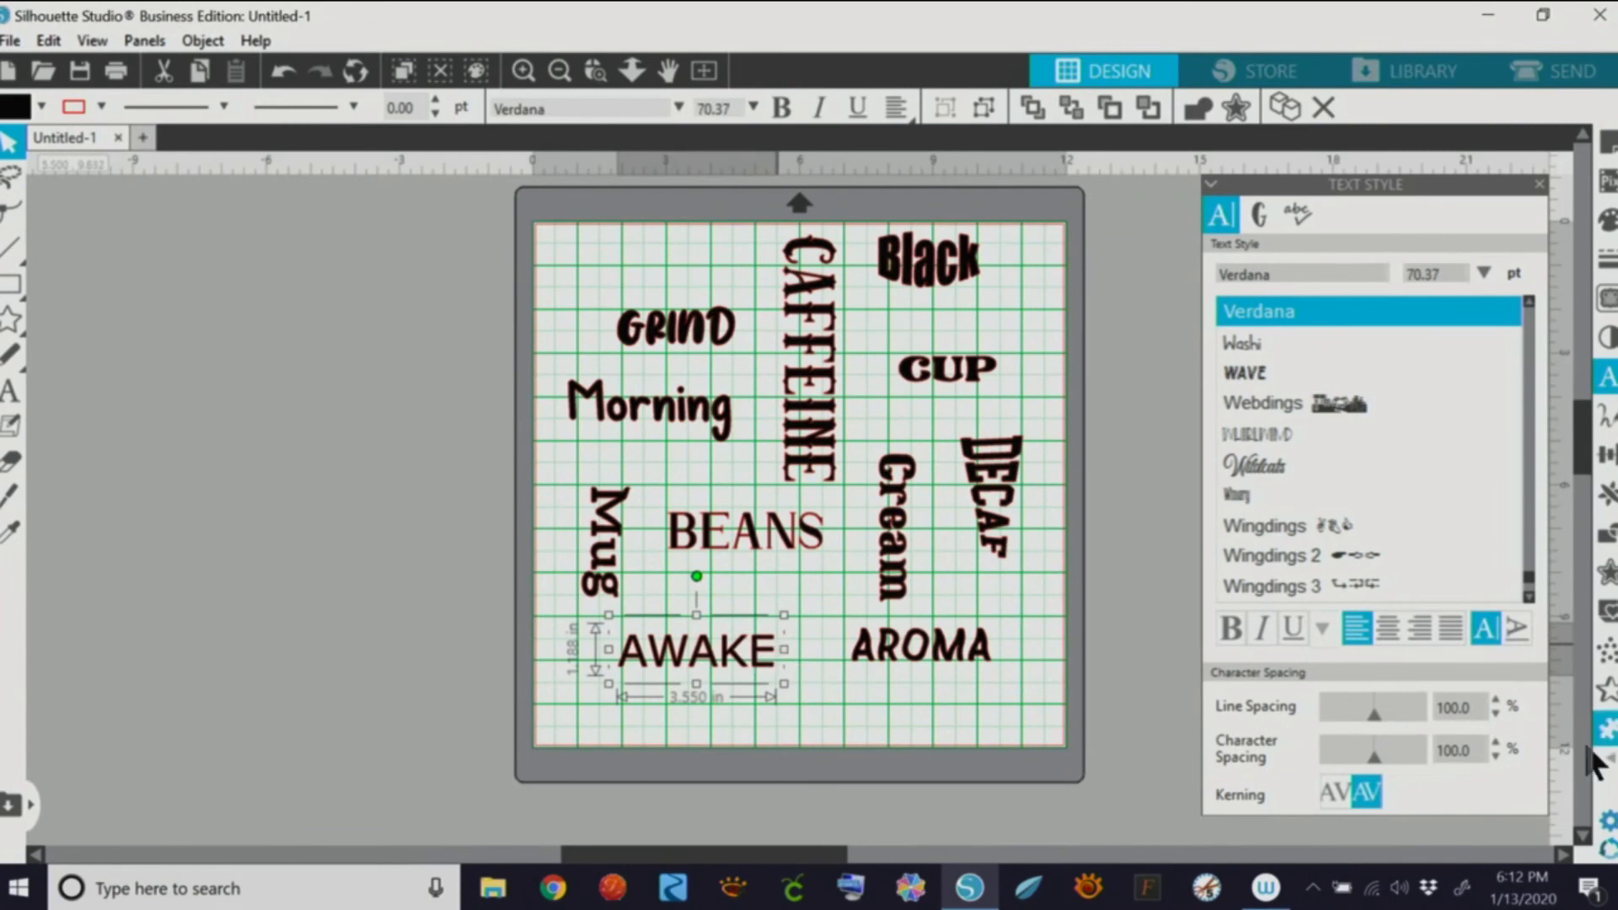
mouse_move(1605, 738)
left_click(1483, 743)
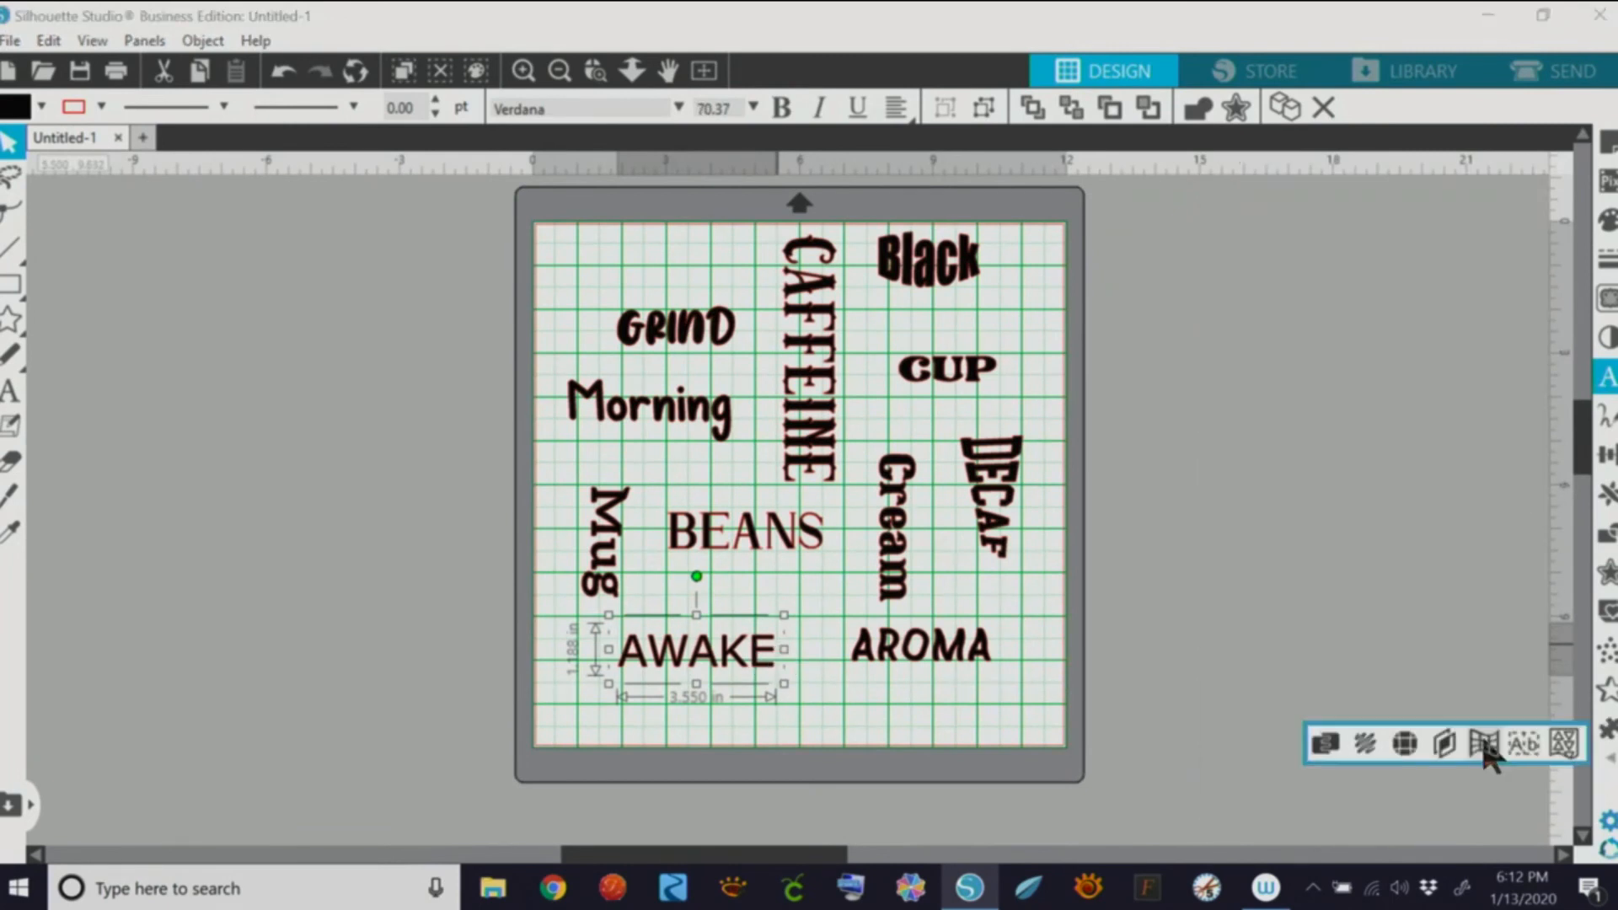
left_click(1302, 287)
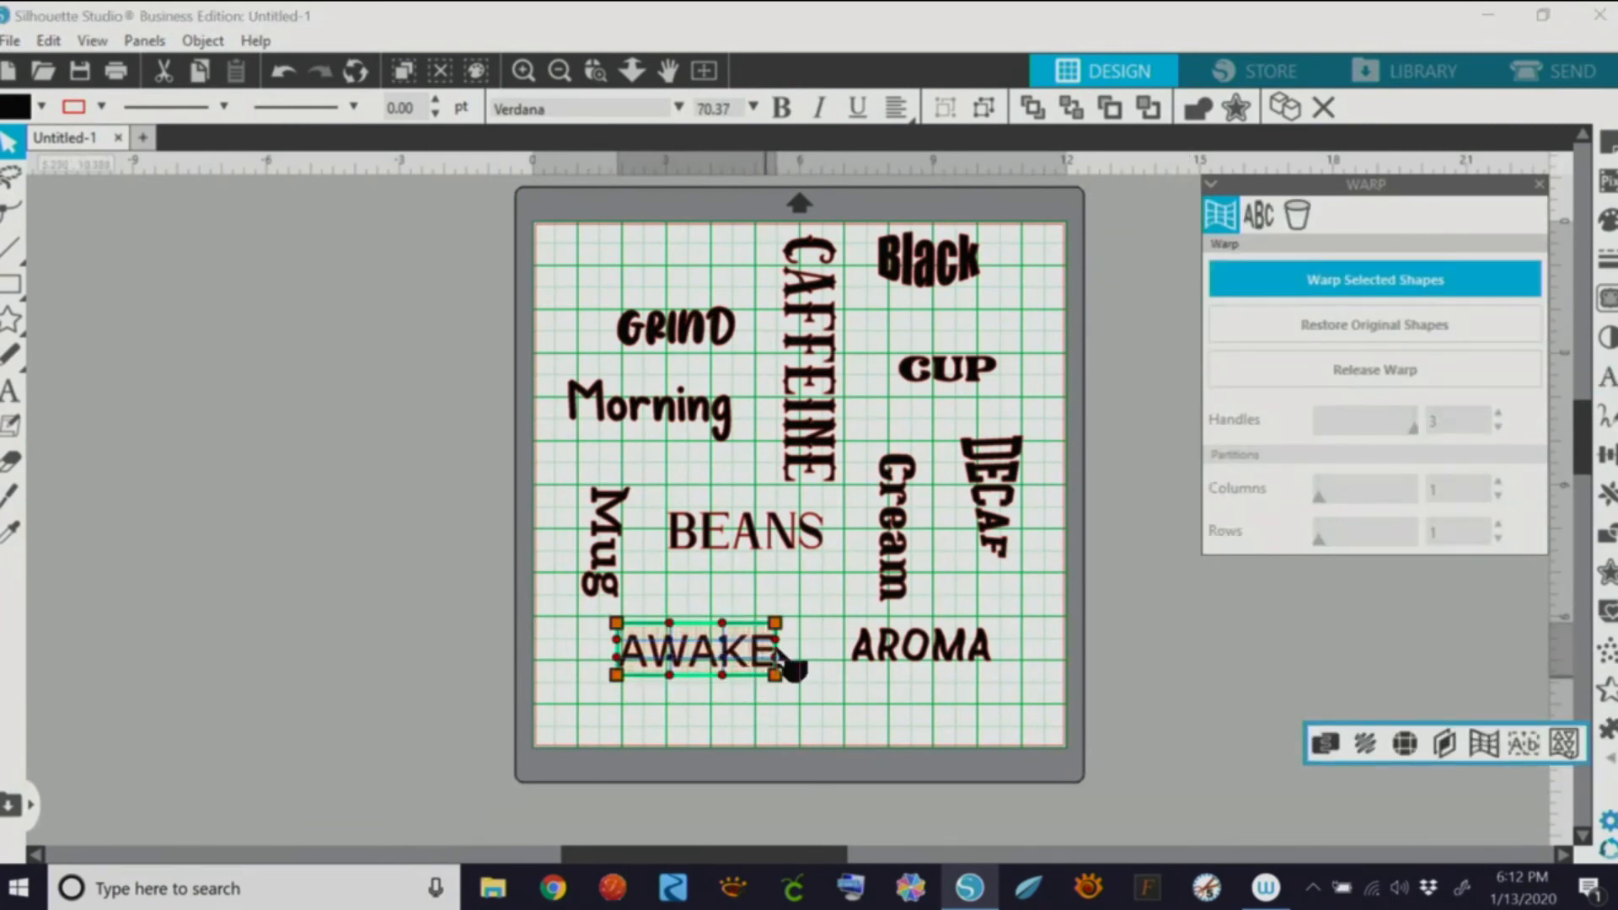
left_click_drag(776, 624, 821, 582)
left_click_drag(776, 674, 801, 686)
left_click(836, 695)
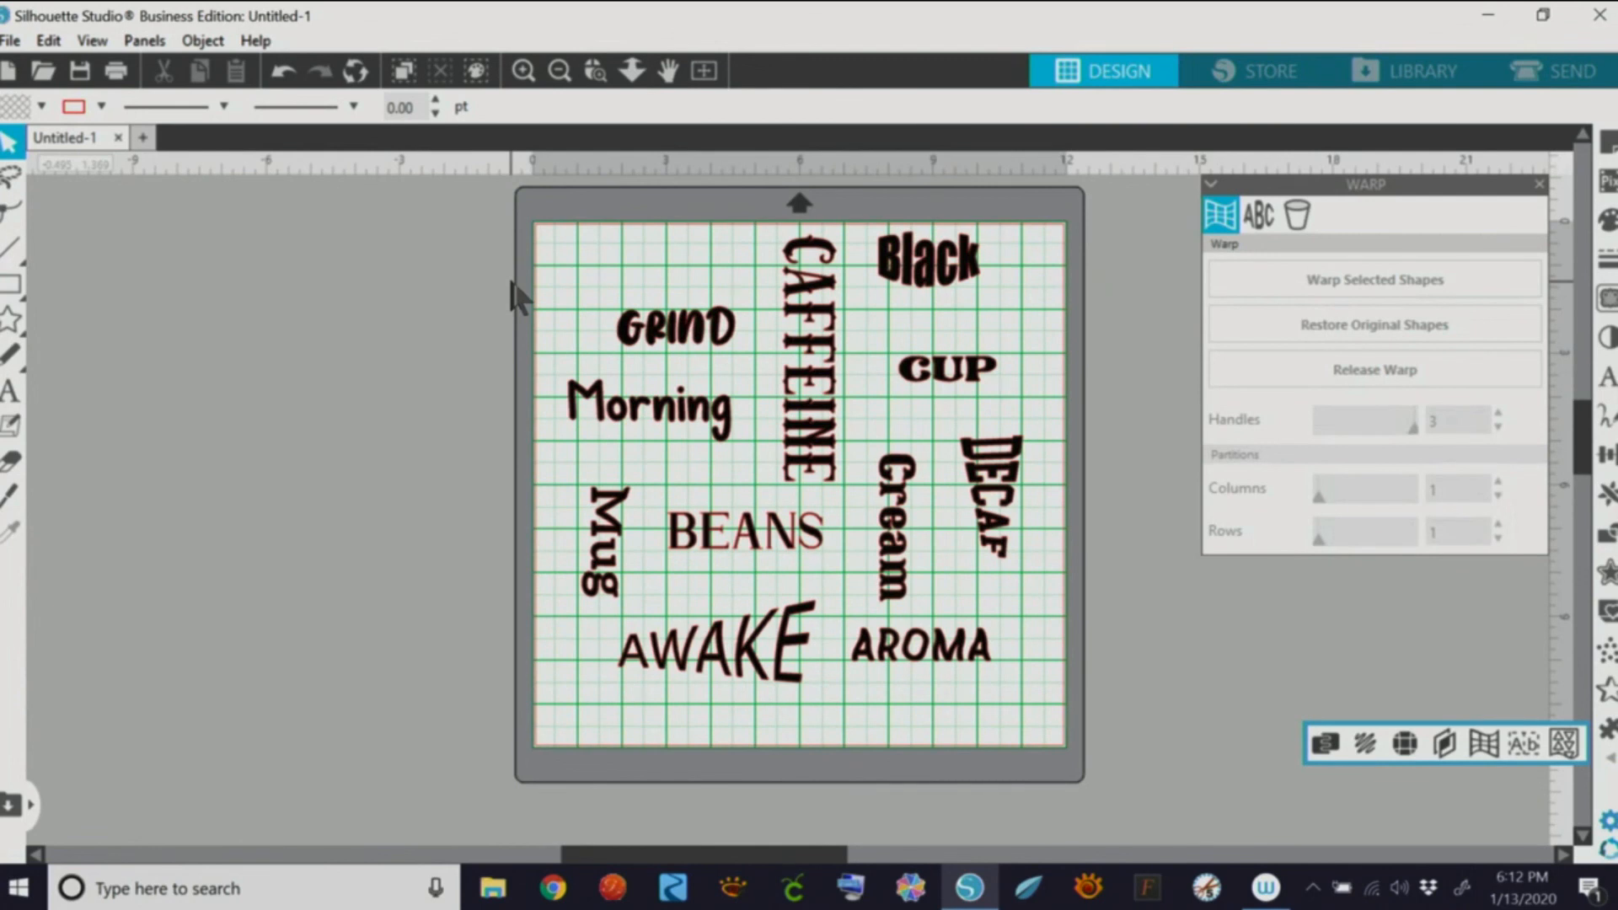
Step: Change the BEANS text's font to Relove
left_click(771, 535)
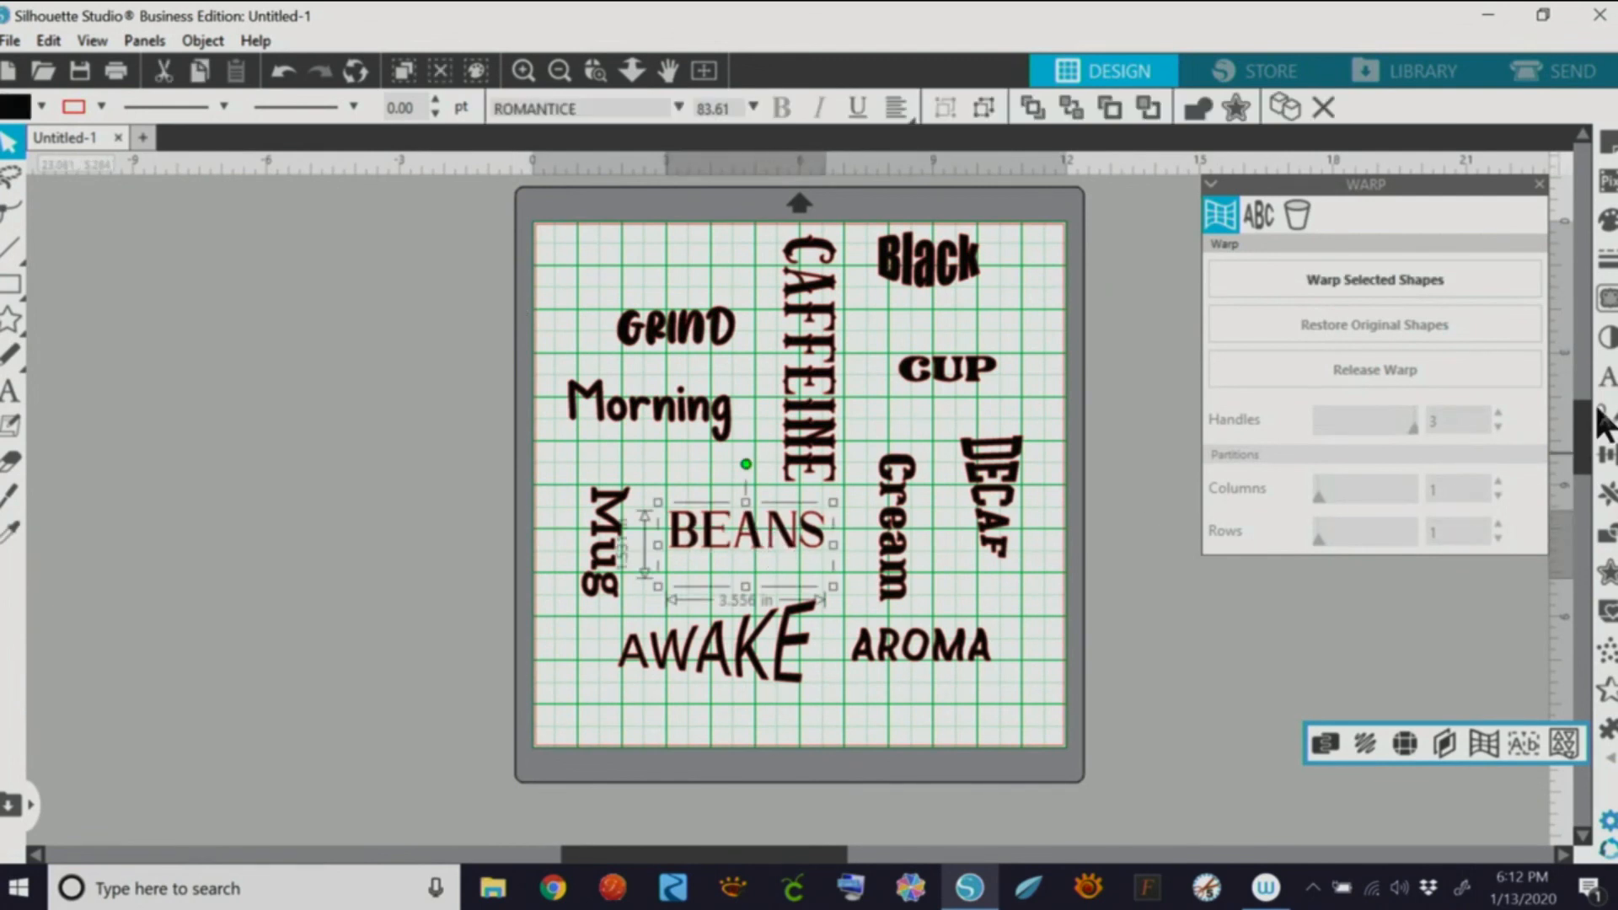
left_click(1606, 384)
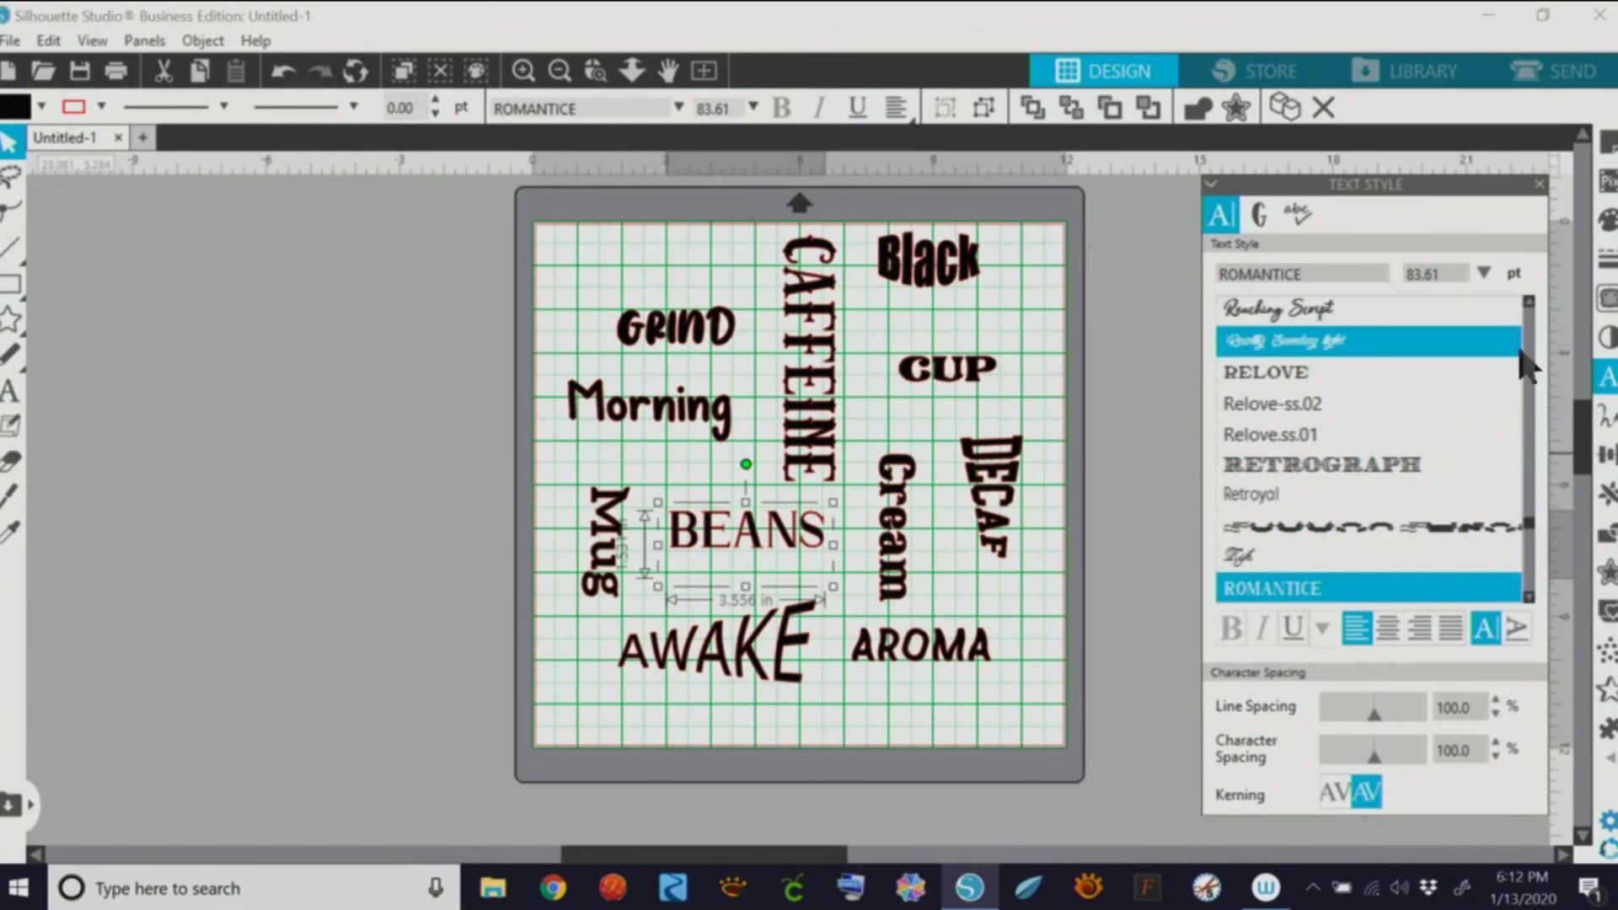
left_click(1281, 371)
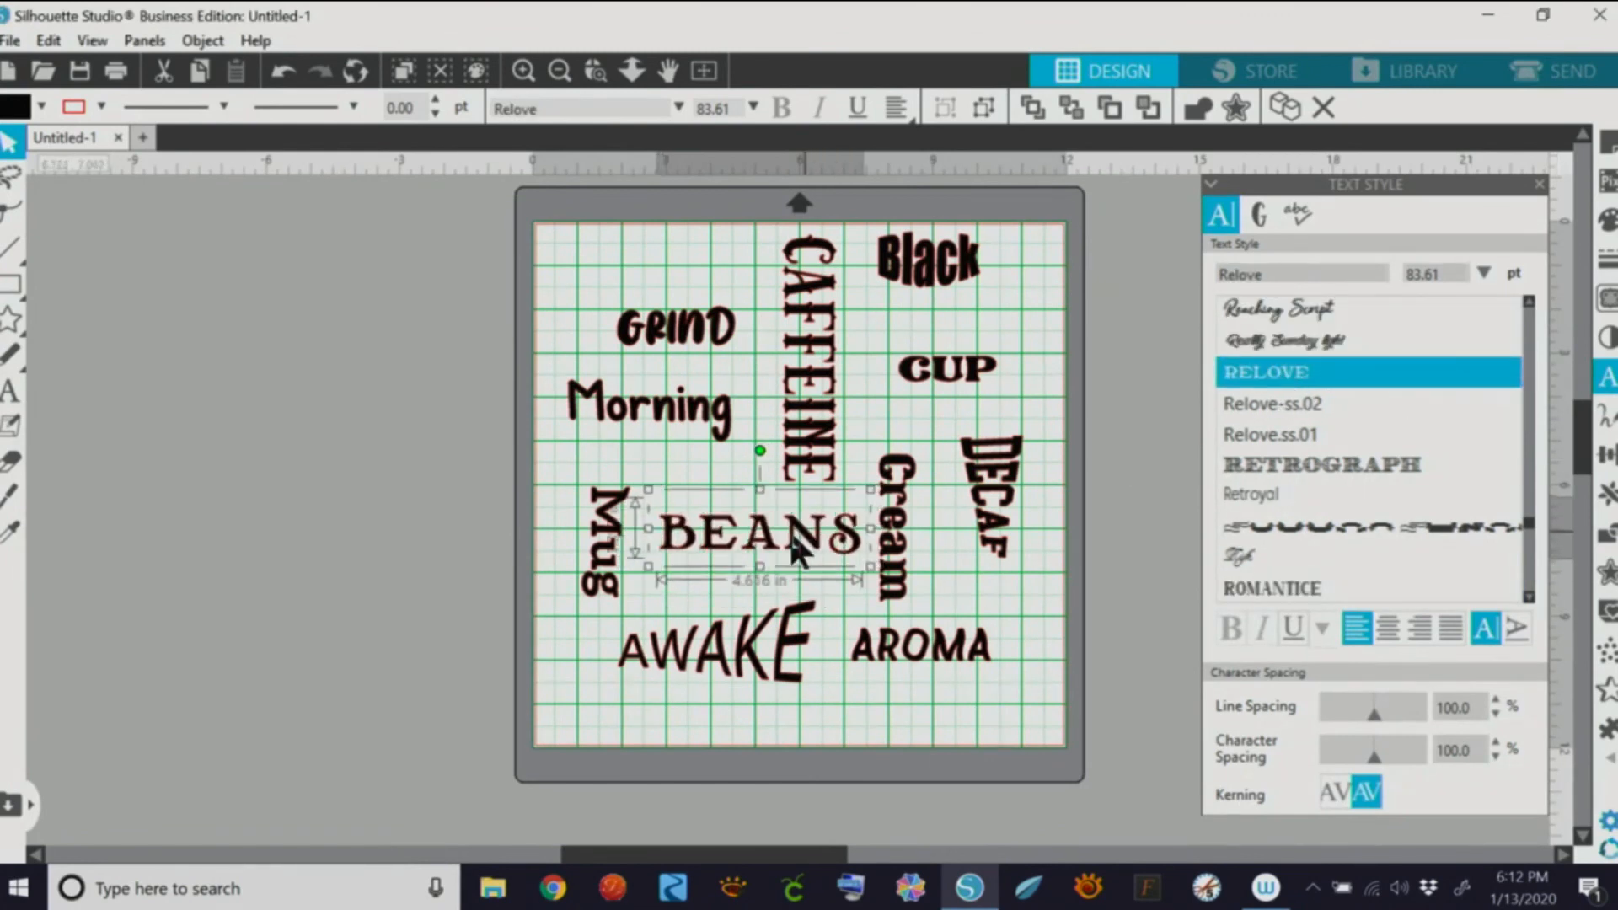
left_click(955, 560)
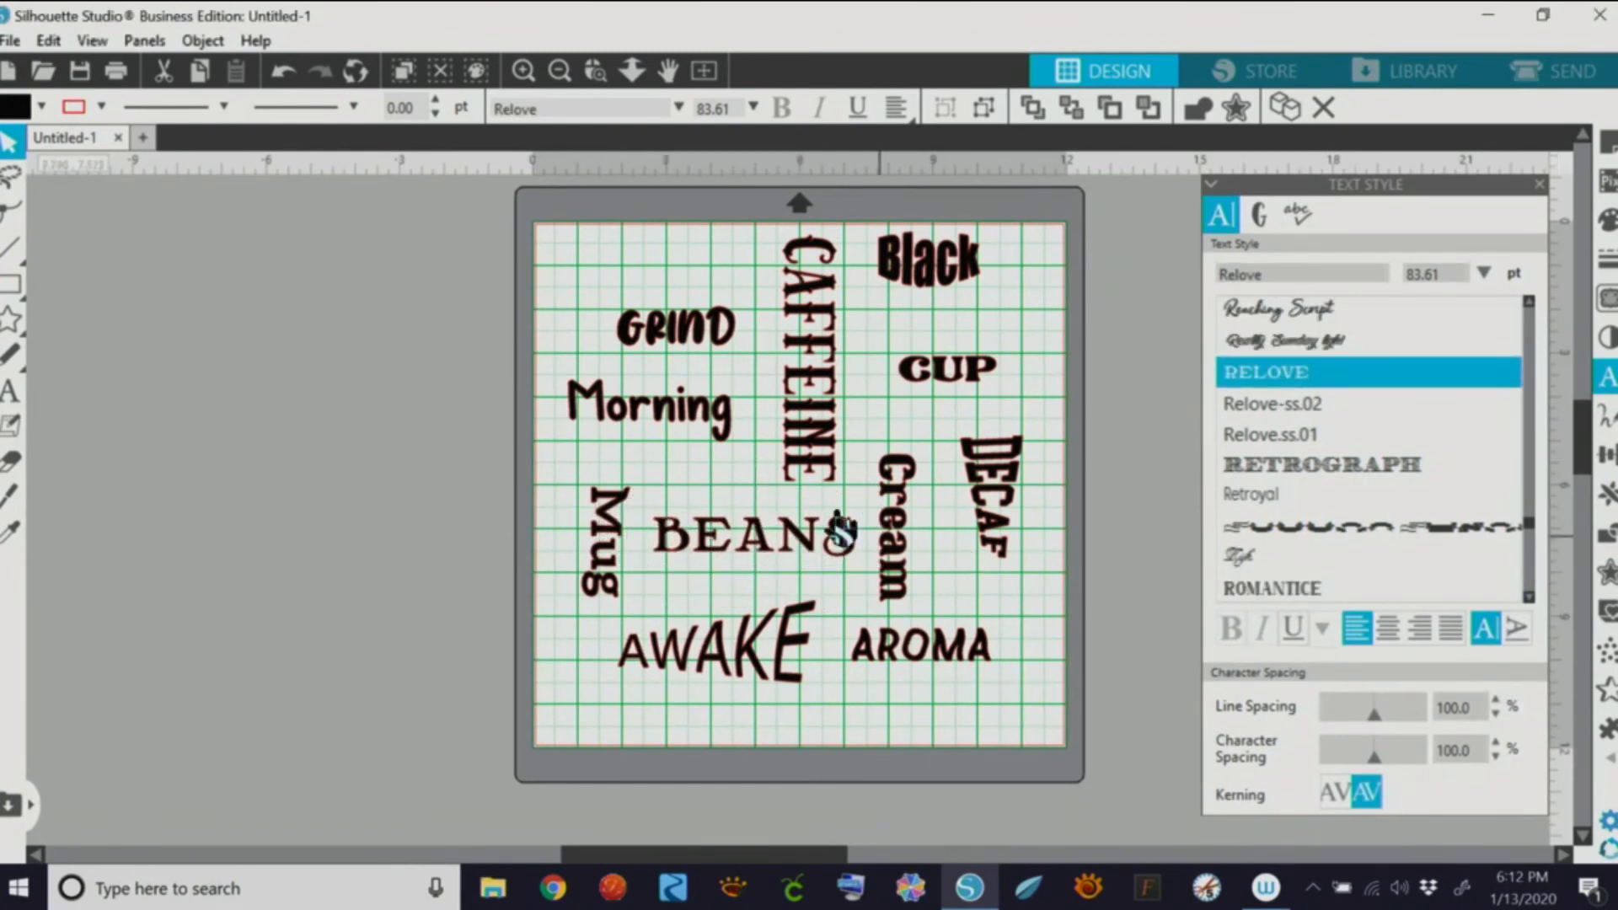
Step: Spread the words out, with CAFFEINE along the left page edge, Black beside it, DECAF at the upper right and BEANS above AROMA
left_click_drag(708, 425, 546, 407)
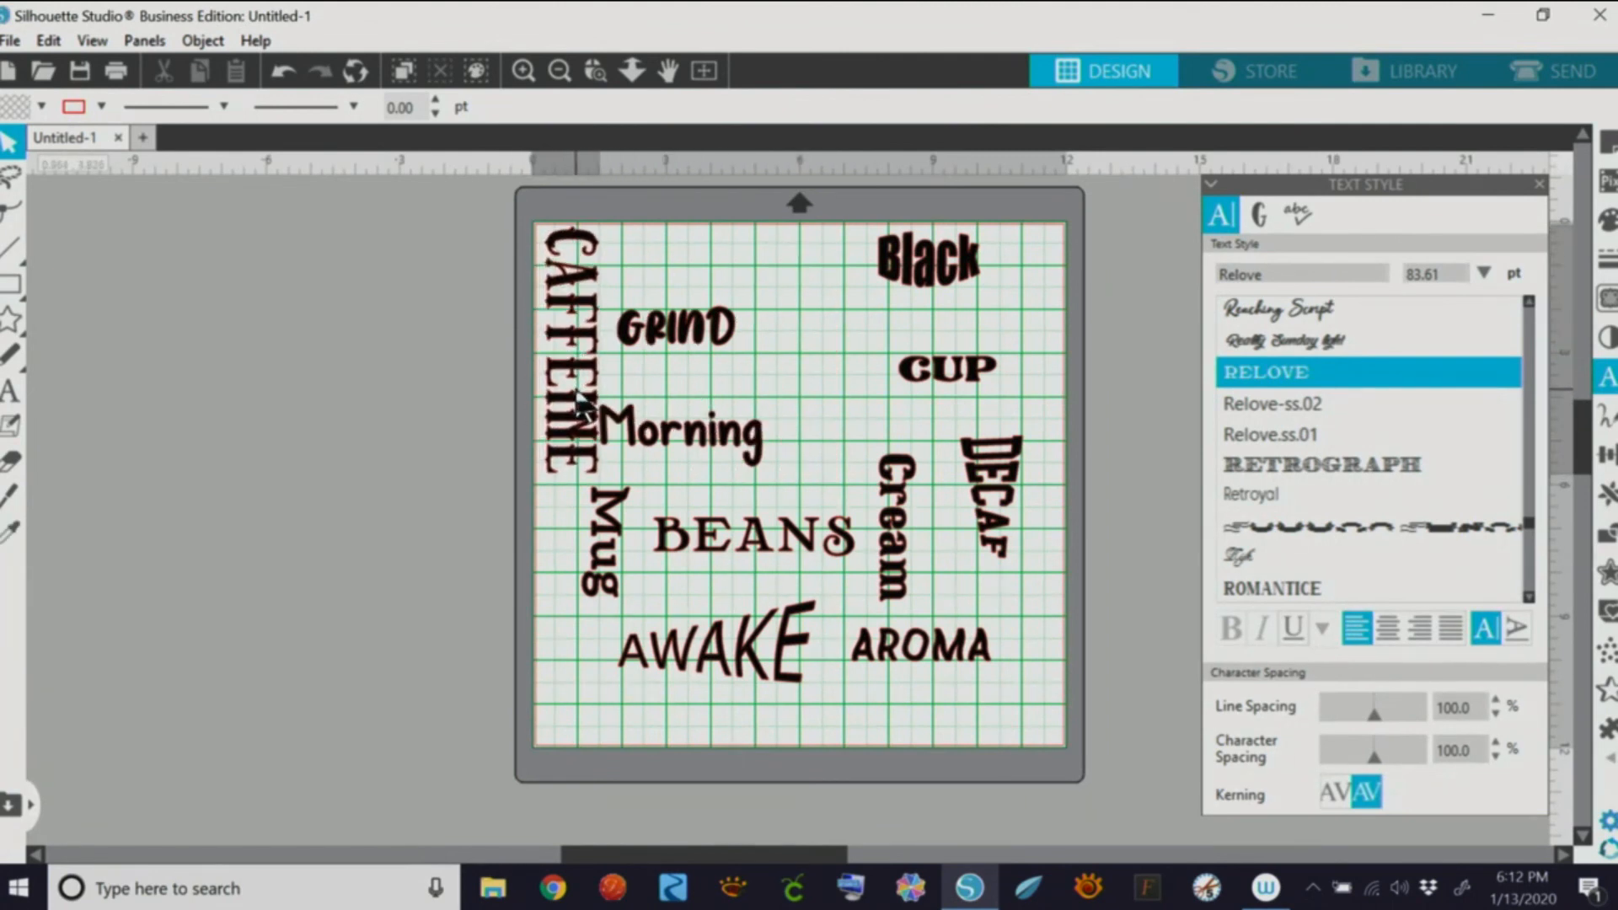
left_click_drag(723, 337, 816, 327)
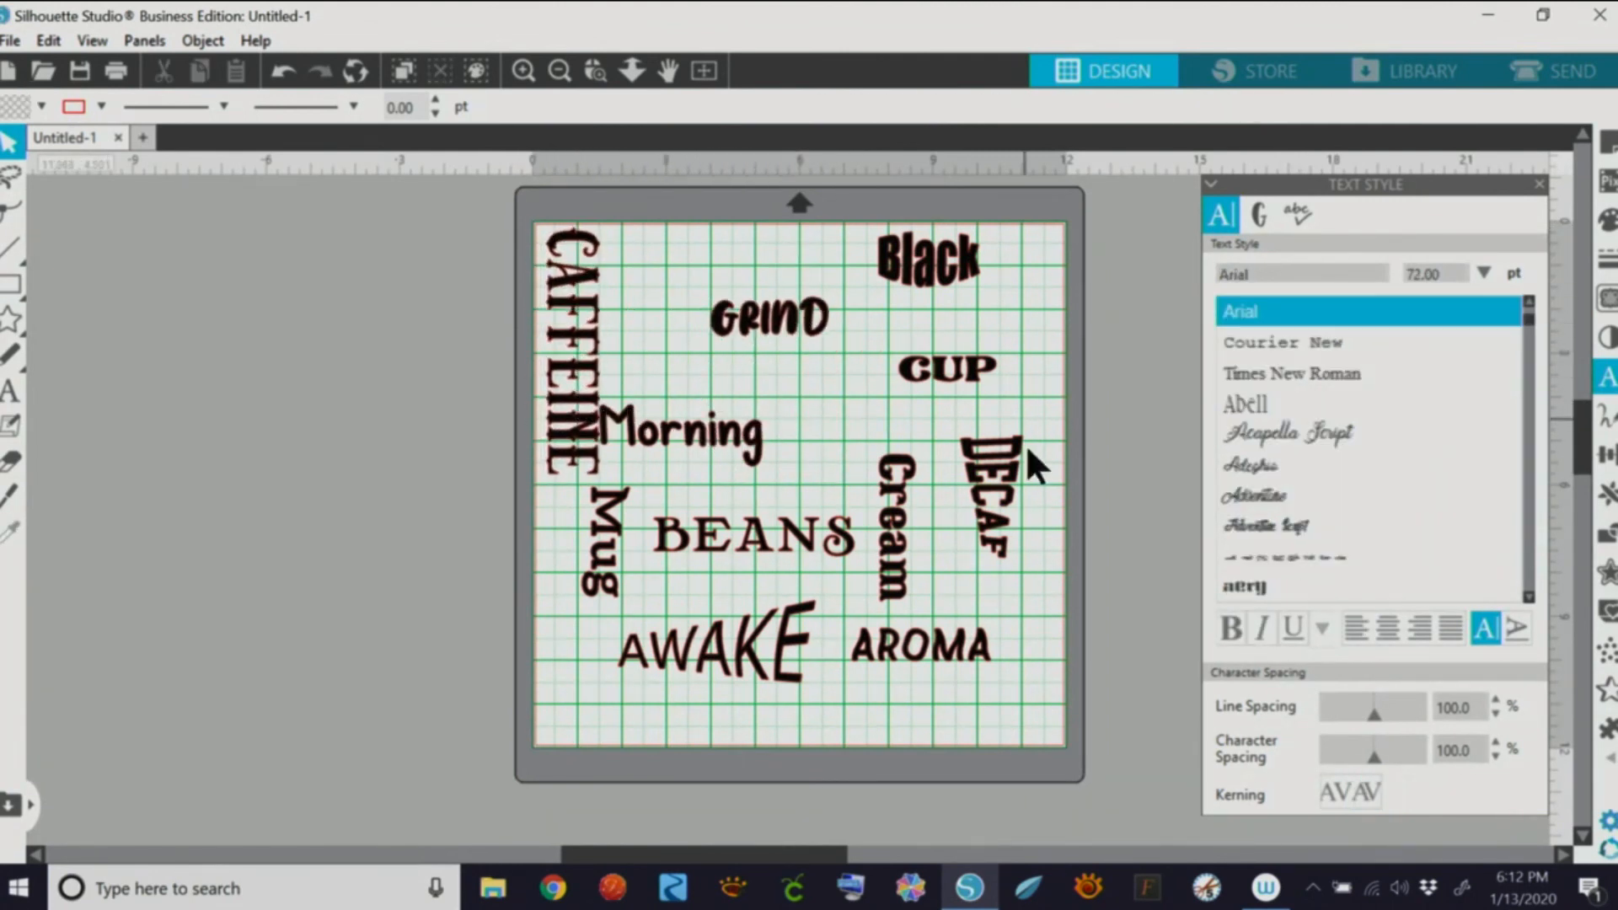
left_click_drag(1002, 499, 1036, 342)
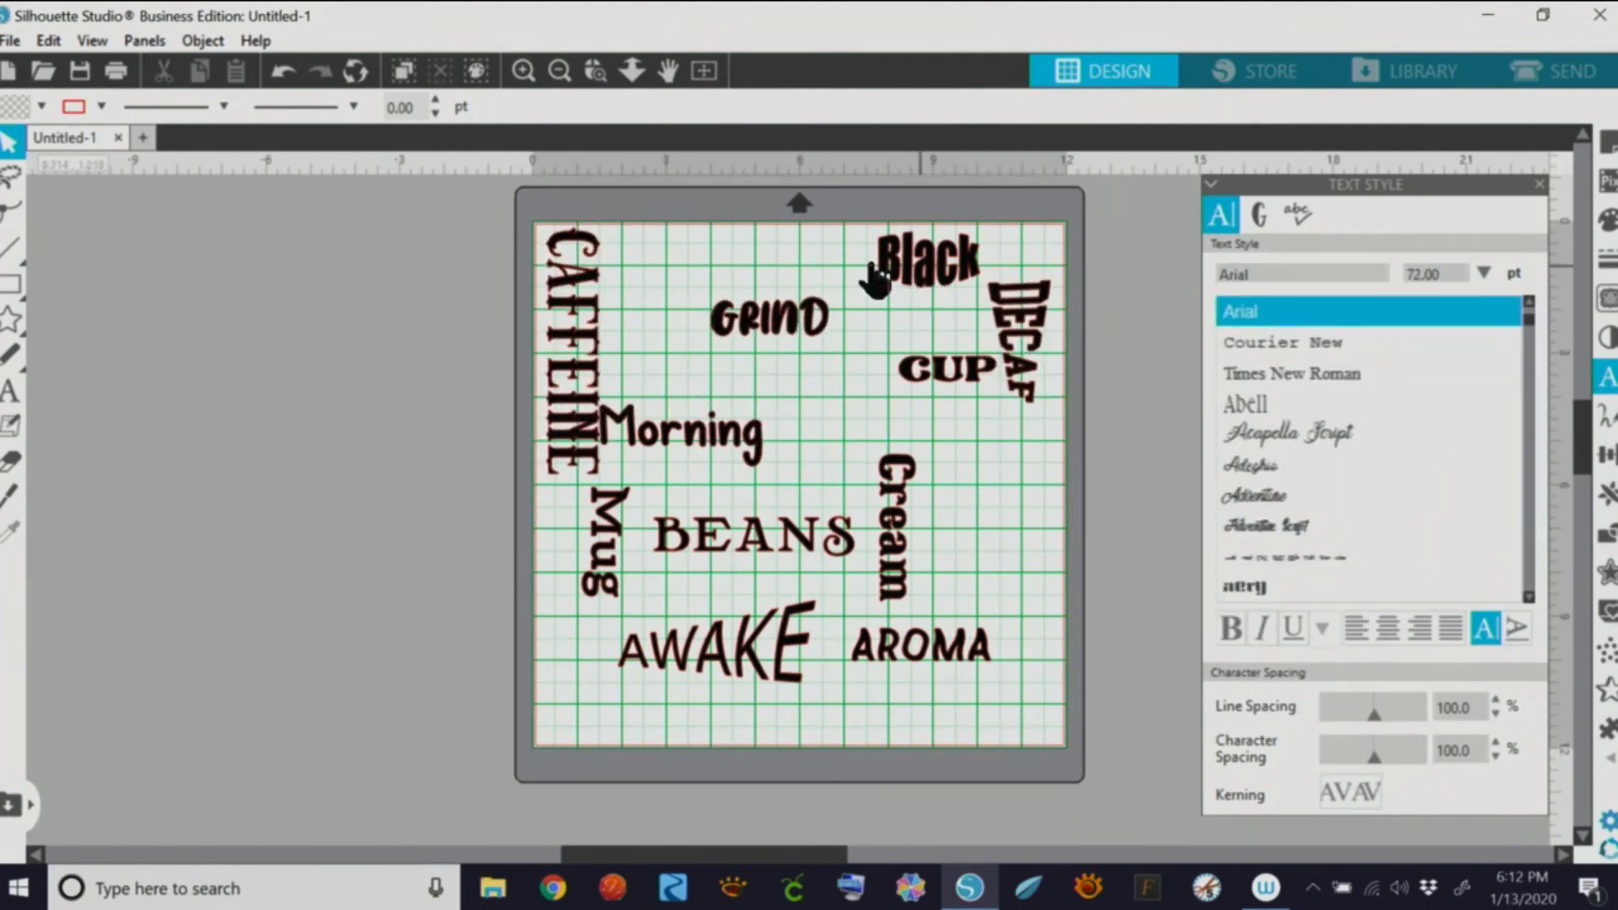
left_click_drag(885, 268, 631, 278)
left_click_drag(905, 462, 880, 494)
left_click_drag(809, 560, 1009, 599)
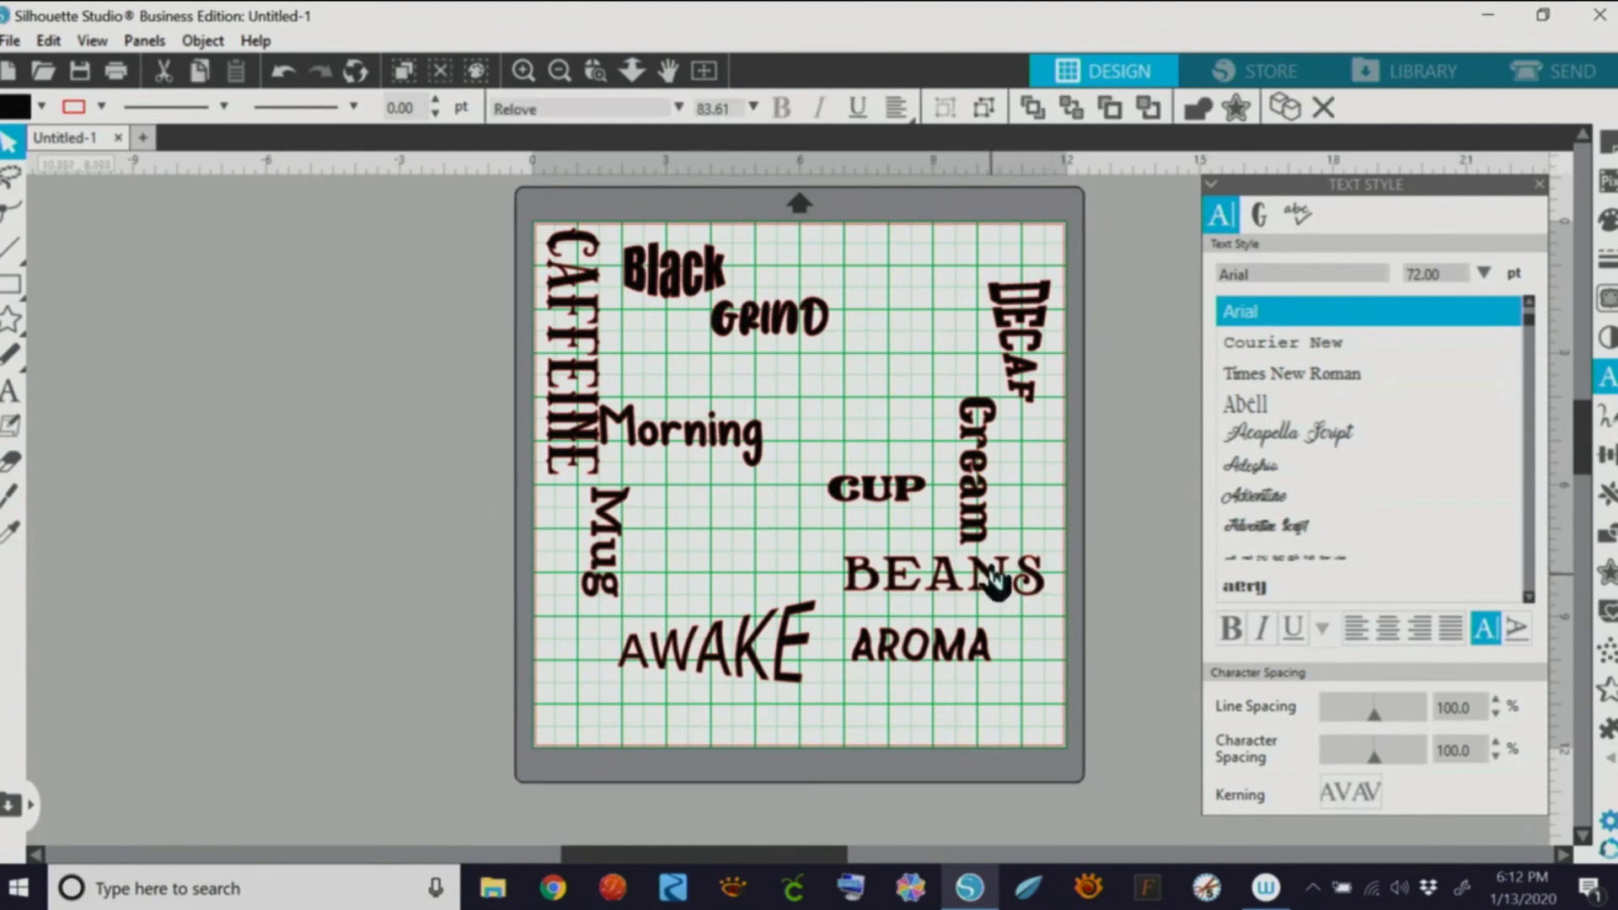
Step: Make the BEANS text vertical below DECAF at the right page edge and move Cream to the left of DECAF
left_click(1101, 542)
left_click(1518, 628)
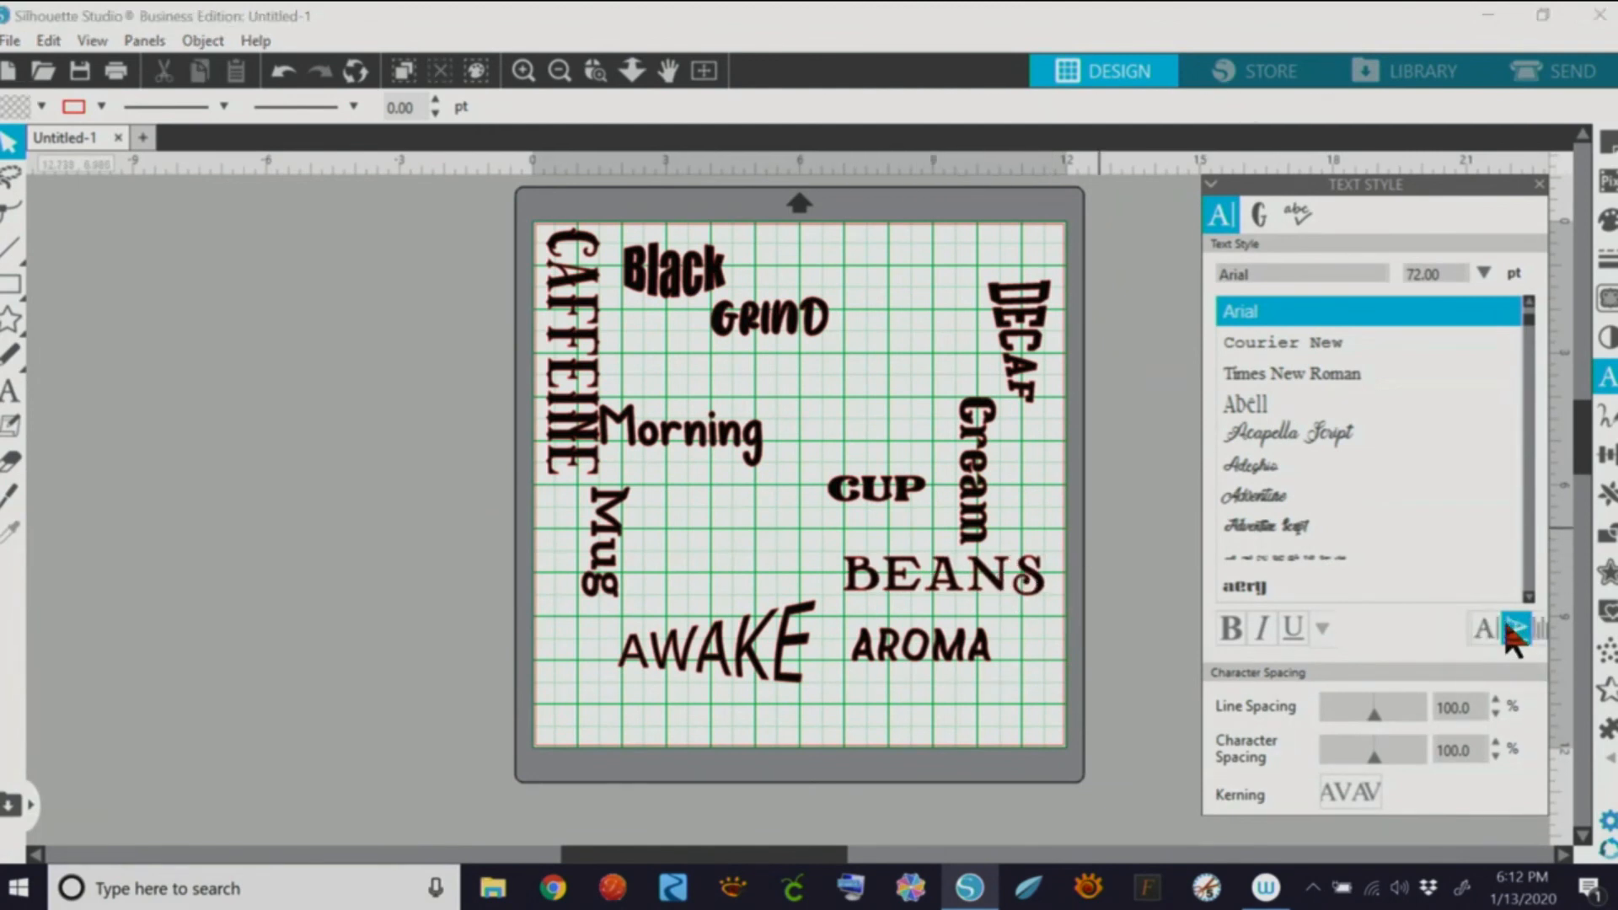
left_click(990, 581)
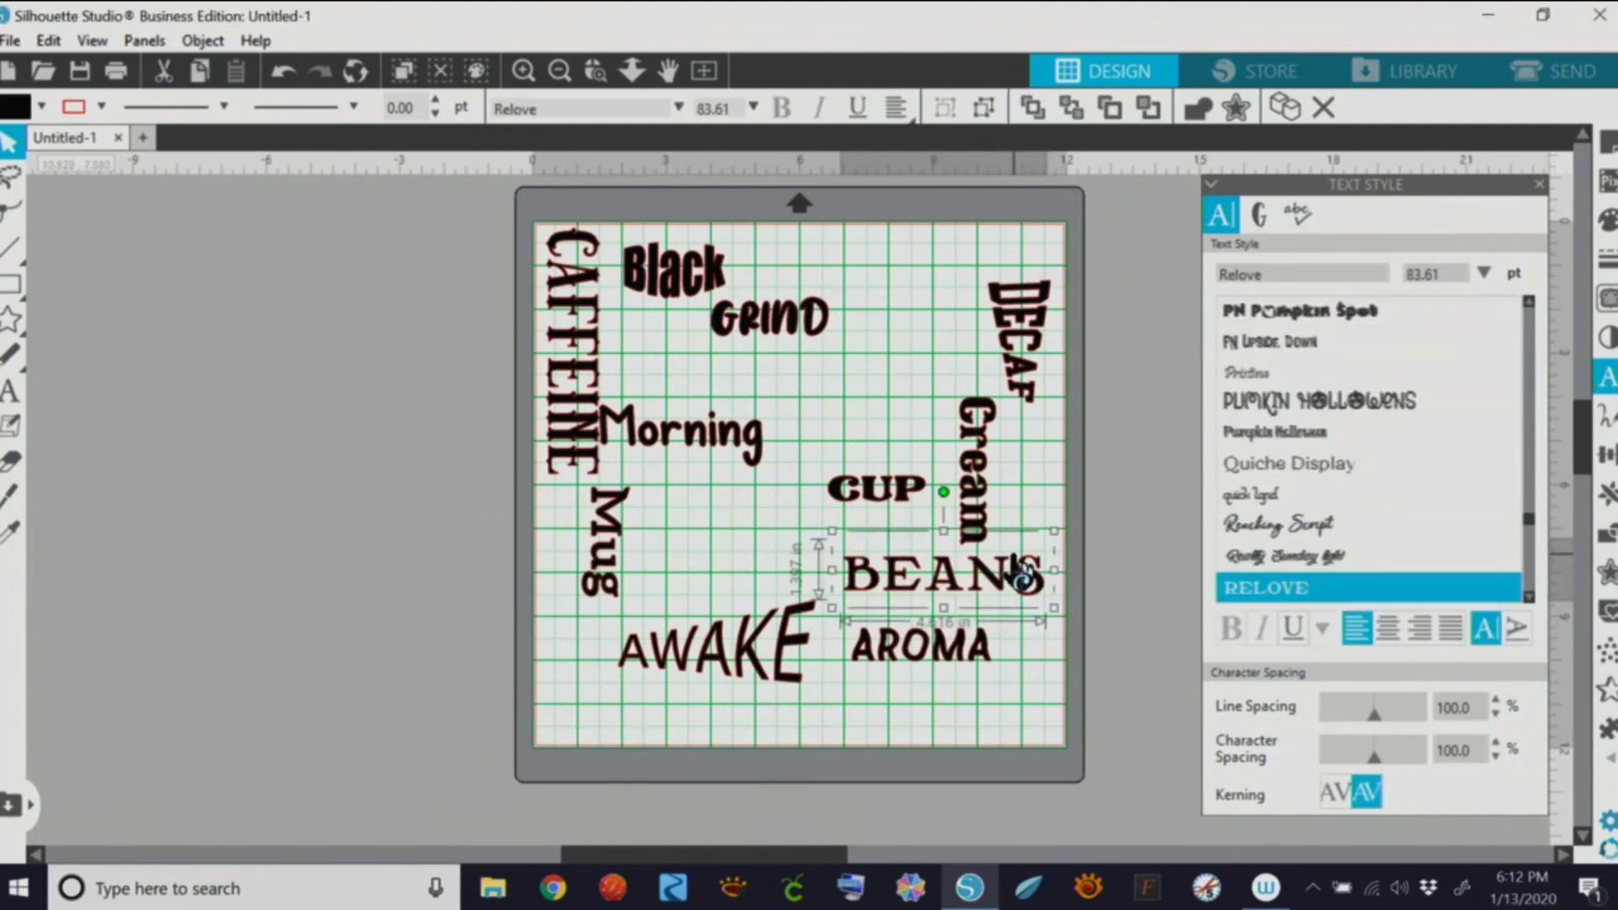
left_click(1514, 624)
left_click_drag(839, 701, 966, 358)
left_click(906, 585)
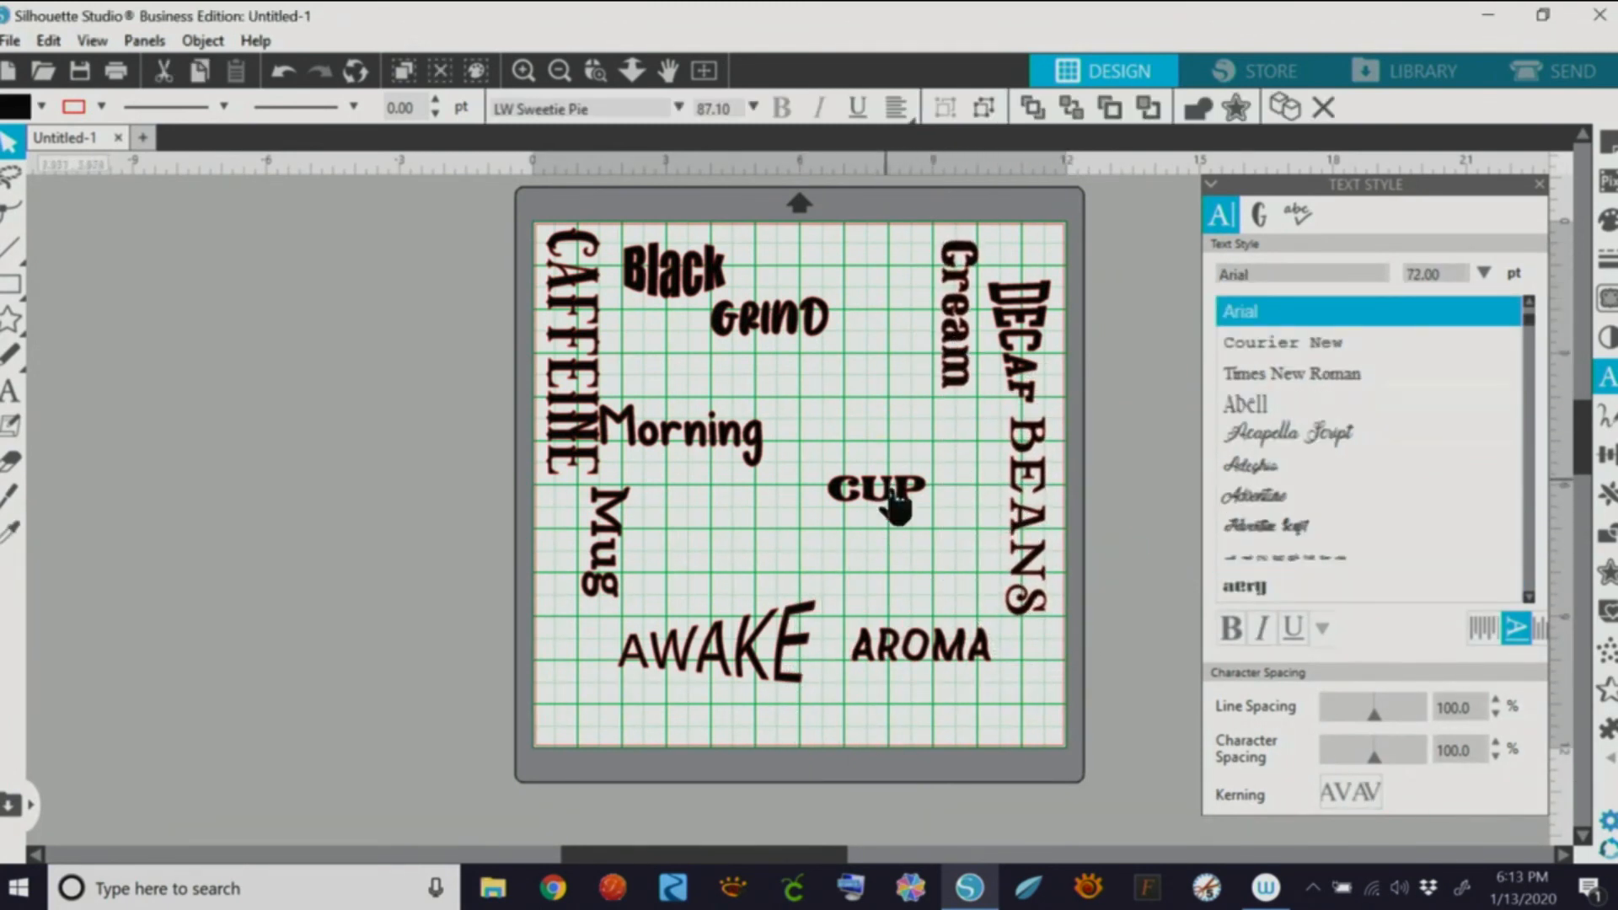
Step: Place CUP above AROMA, and tilt Morning upward to the right just above AWAKE
left_click_drag(898, 495, 963, 593)
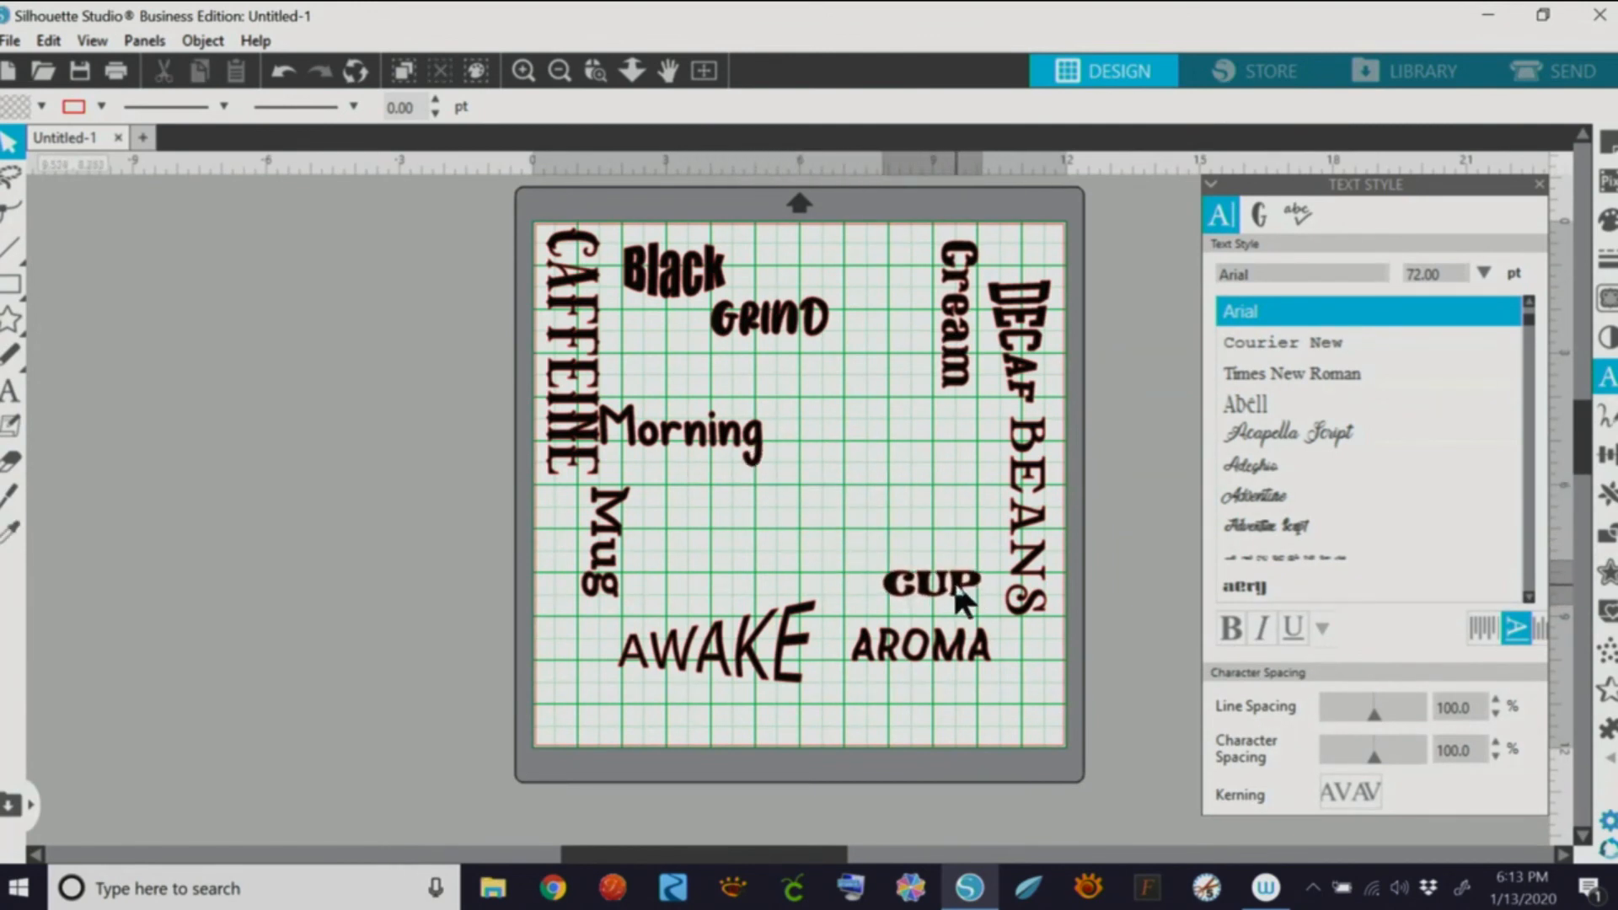
left_click_drag(733, 453, 796, 573)
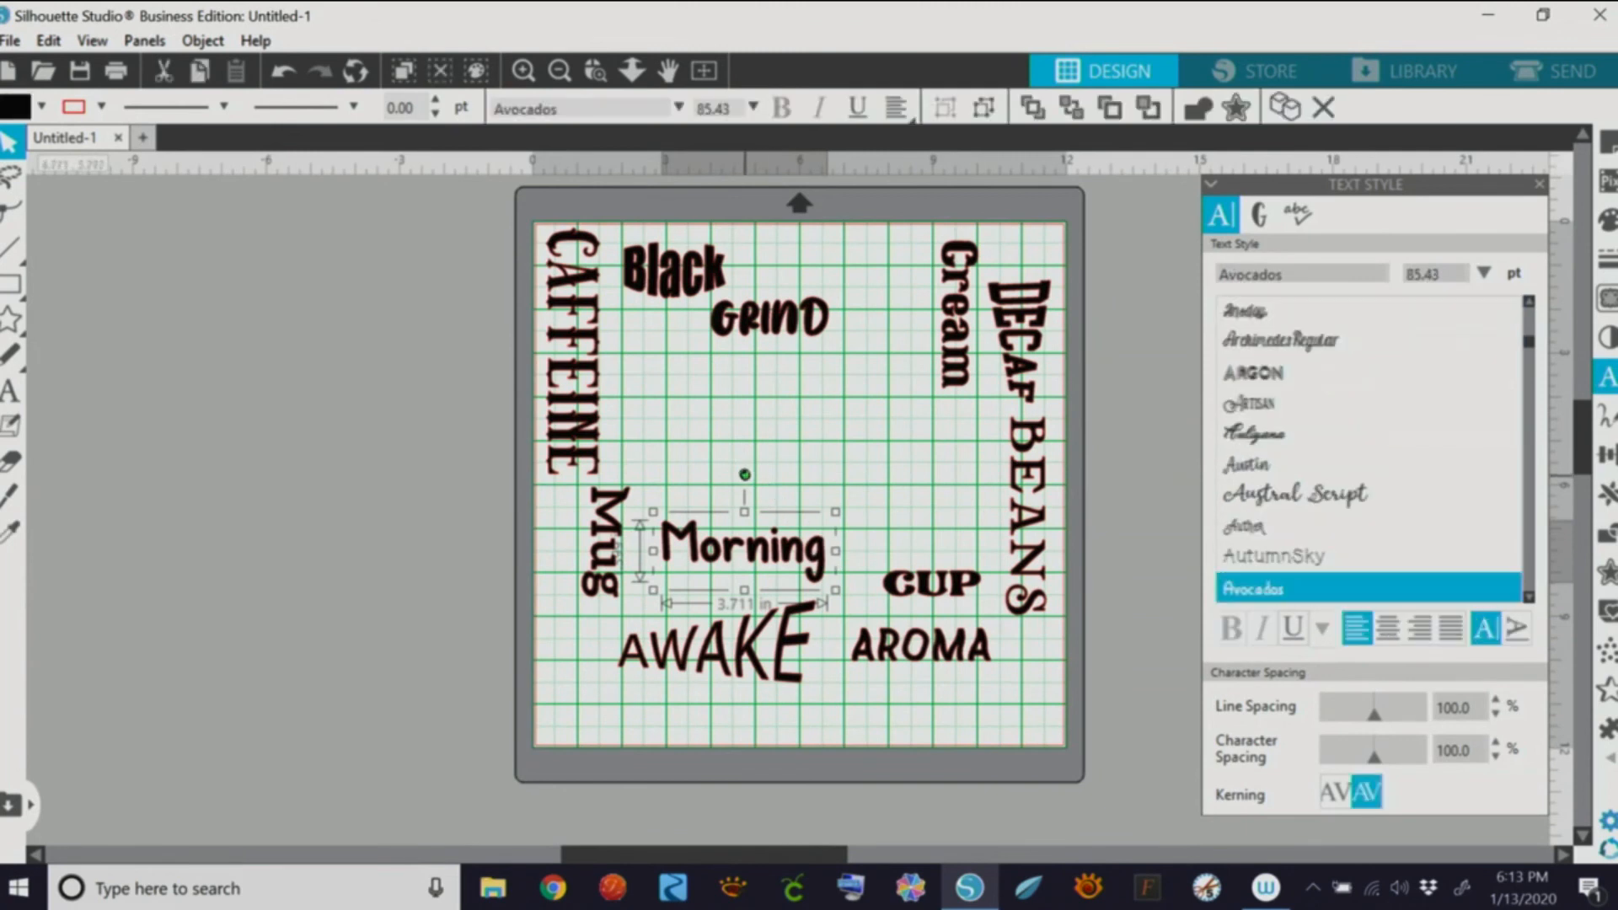
left_click_drag(740, 469, 713, 480)
left_click_drag(796, 563, 758, 586)
Step: Move the vertical Mug text toward the page centre, above the end of Morning
left_click_drag(611, 553, 768, 466)
left_click(632, 487)
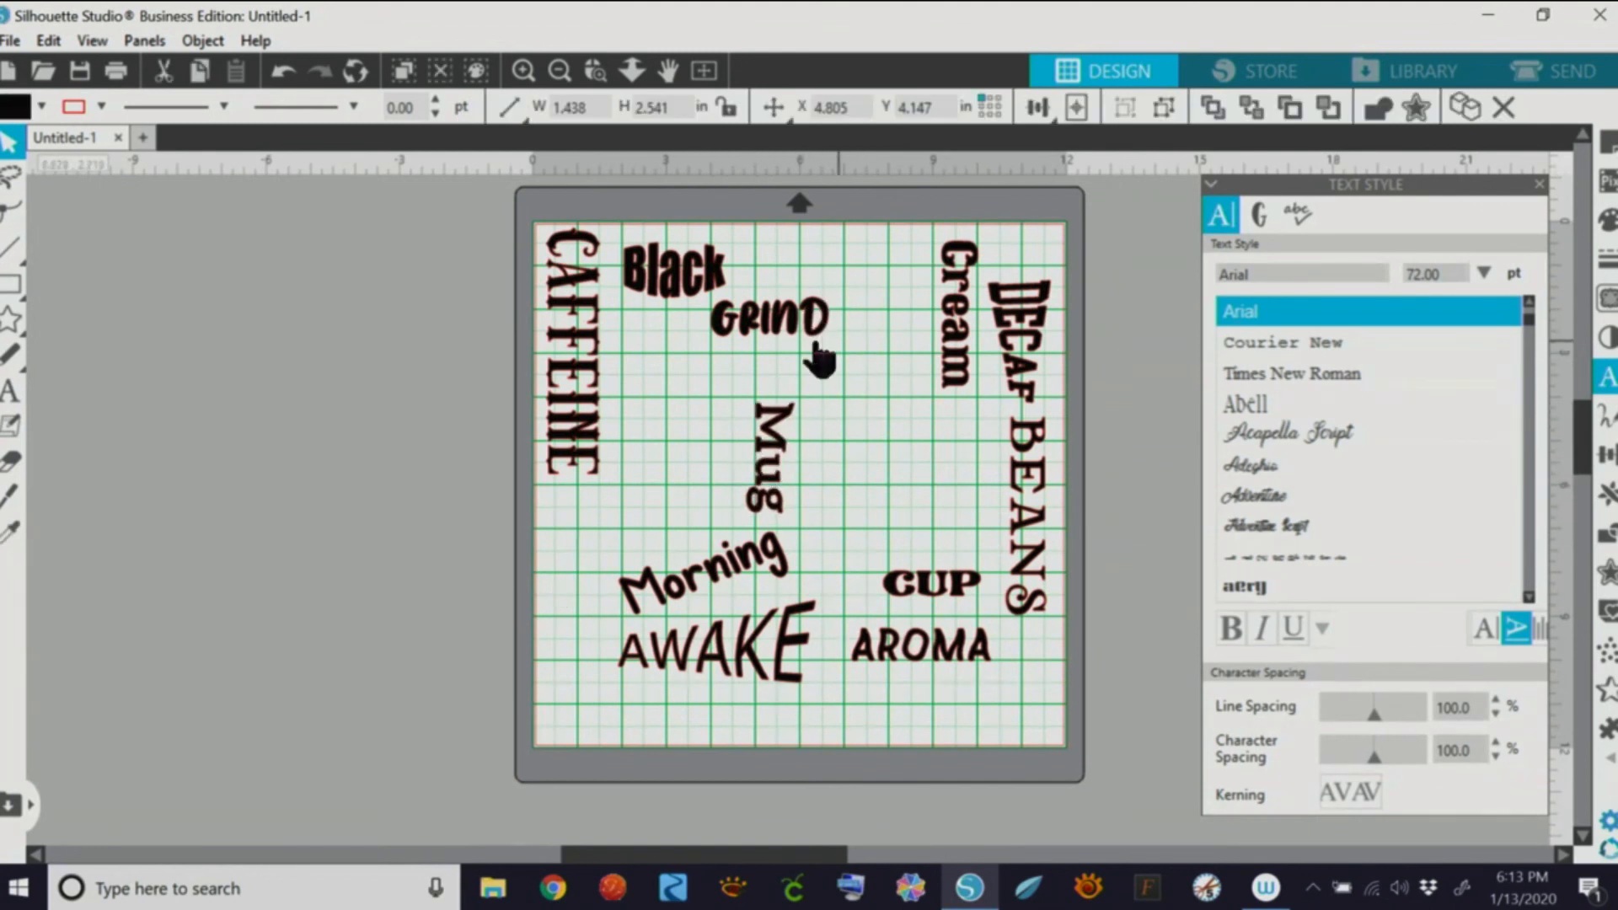
left_click_drag(799, 327, 861, 470)
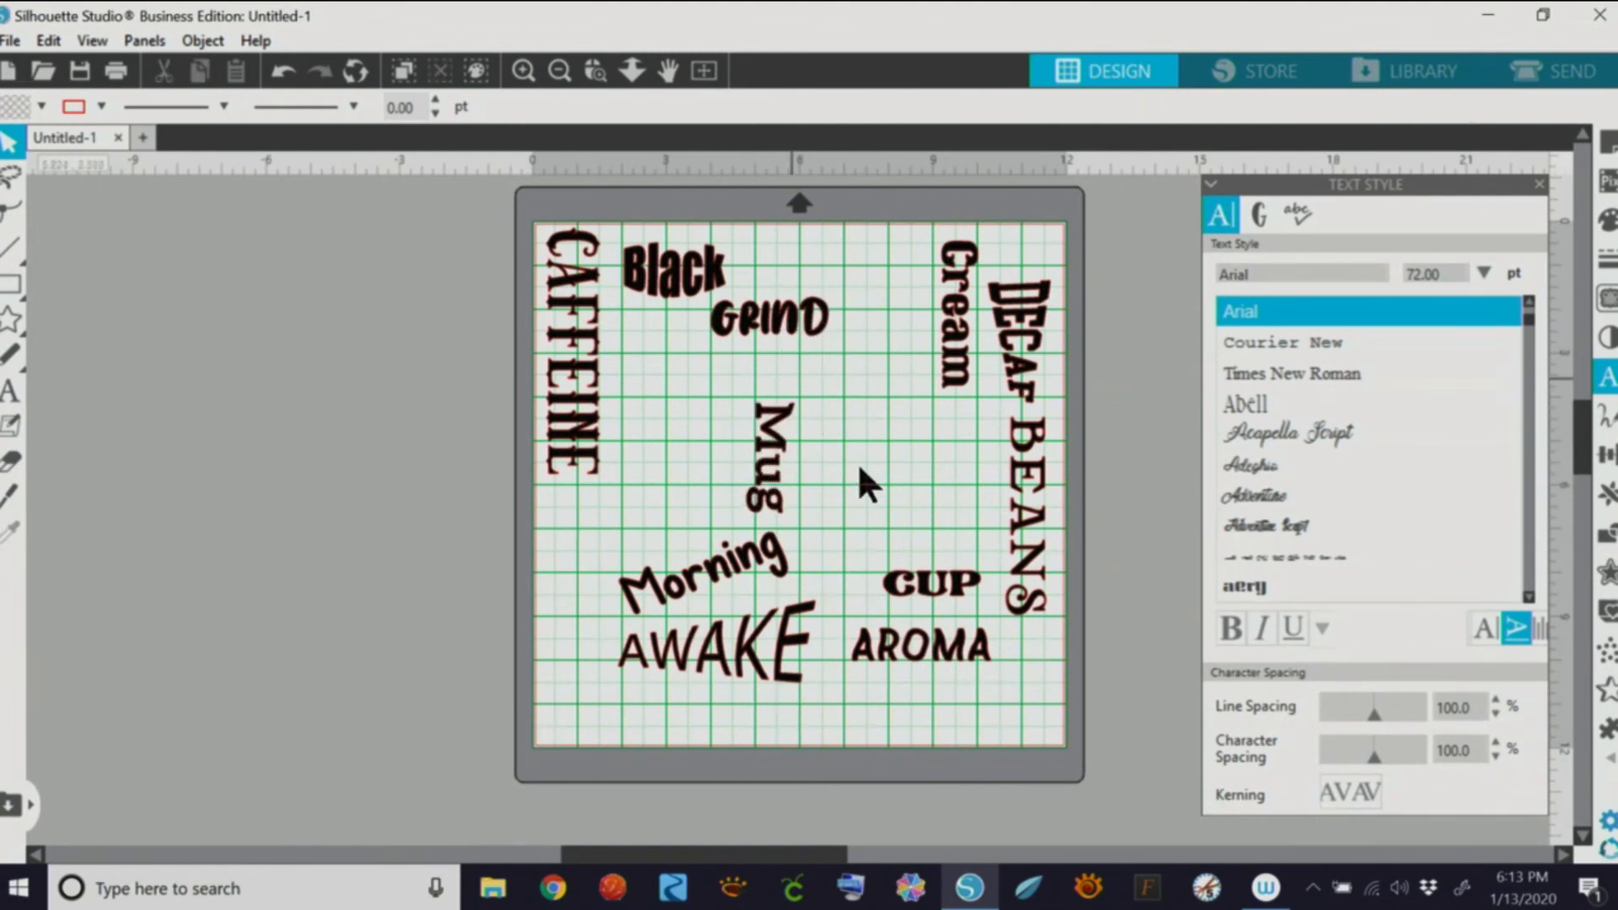
Step: Make the AROMA text vertical and place it directly below CAFFEINE along the left page edge
left_click(948, 661)
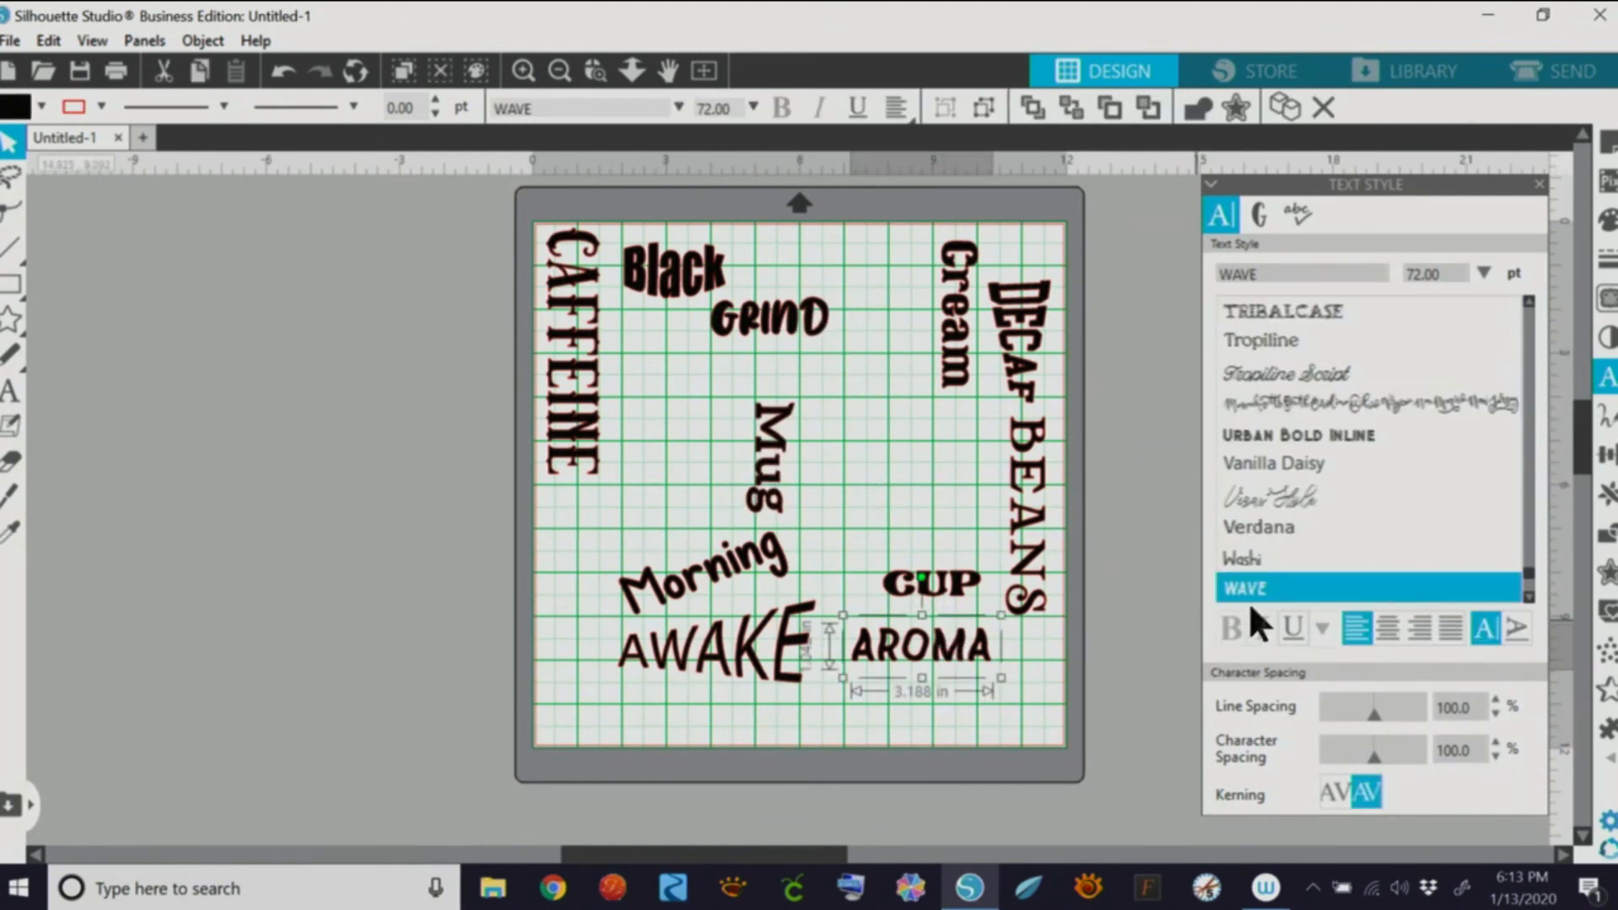
left_click(1514, 626)
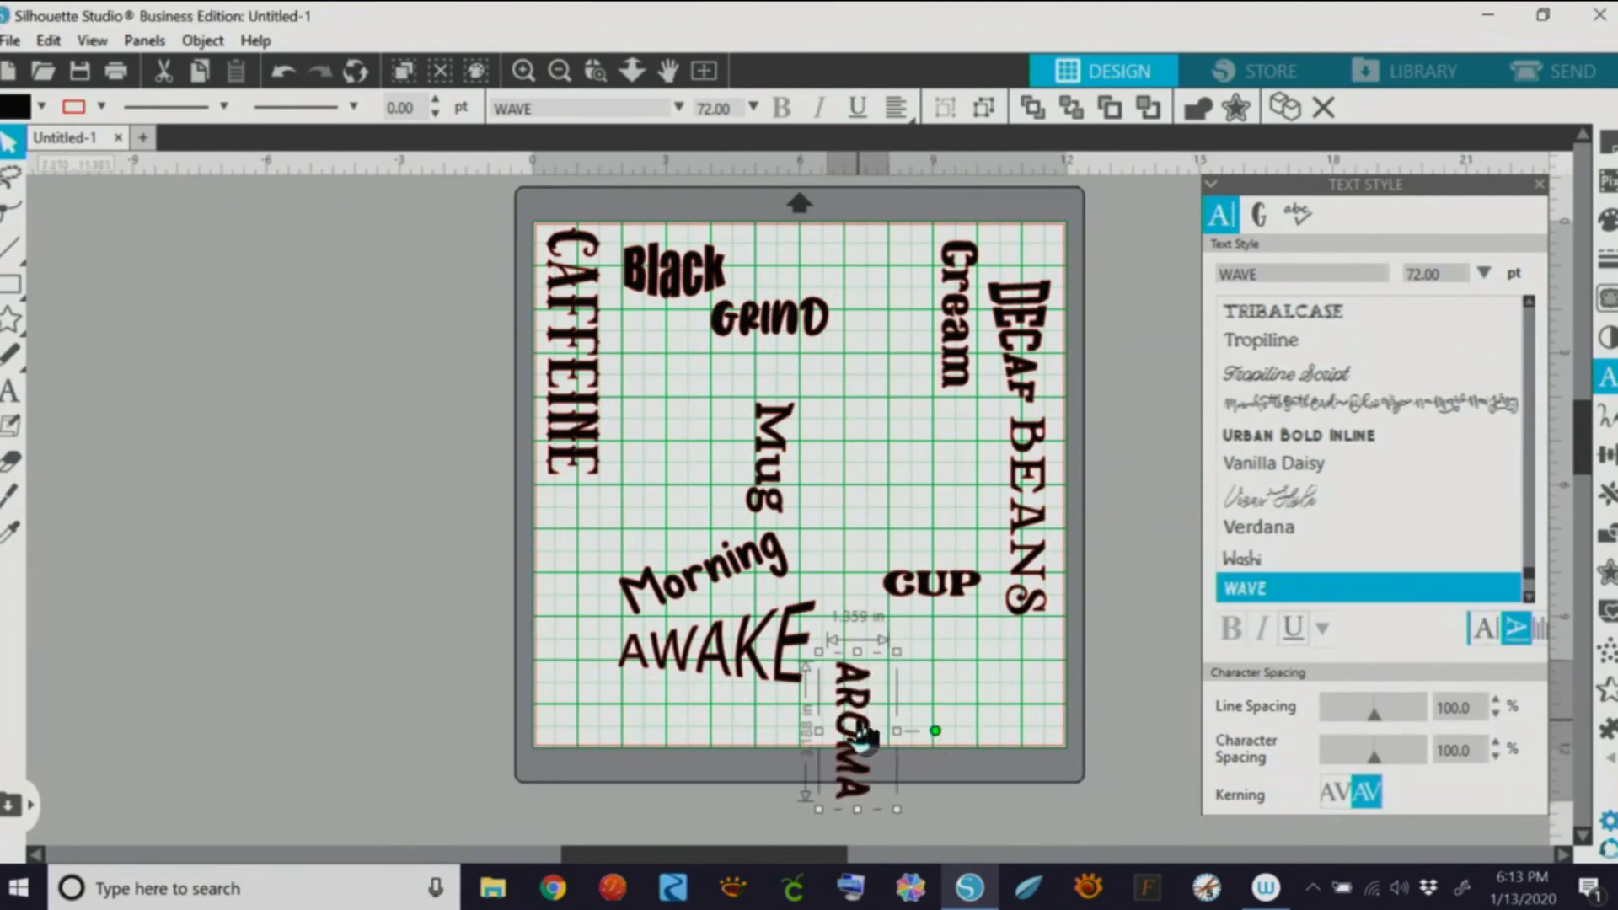
left_click_drag(868, 739, 588, 556)
left_click(903, 646)
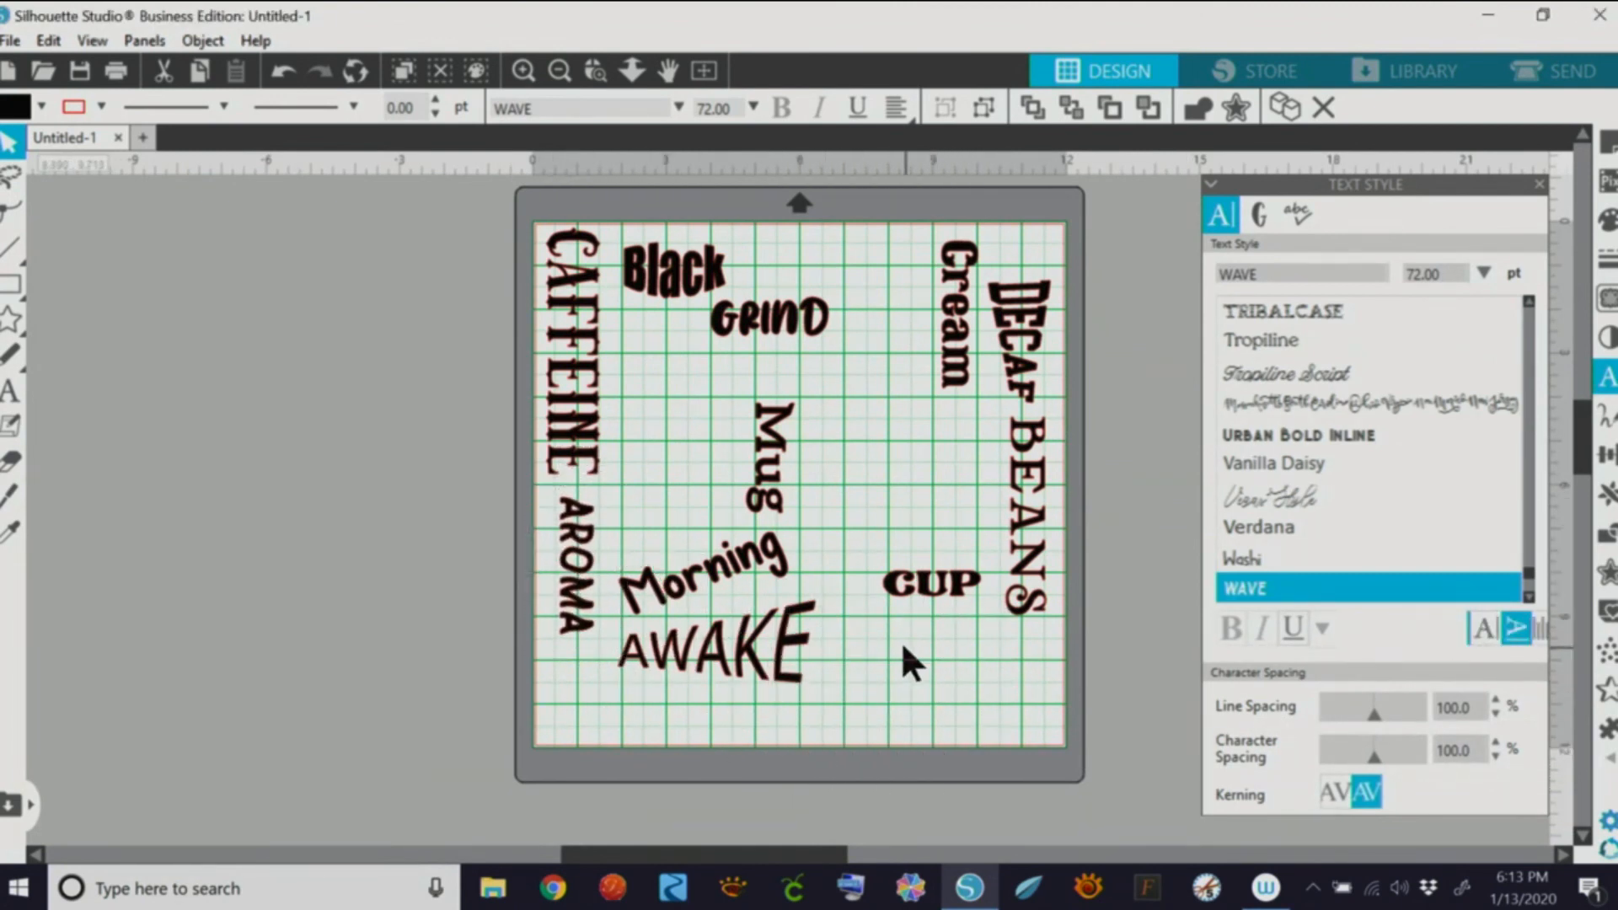
Step: Rearrange the inner words, with Mug beside CAFFEINE, Morning above CUP and AWAKE slightly farther right and up
left_click_drag(797, 684, 838, 668)
left_click_drag(745, 577, 935, 493)
left_click_drag(771, 459, 644, 463)
left_click(800, 421)
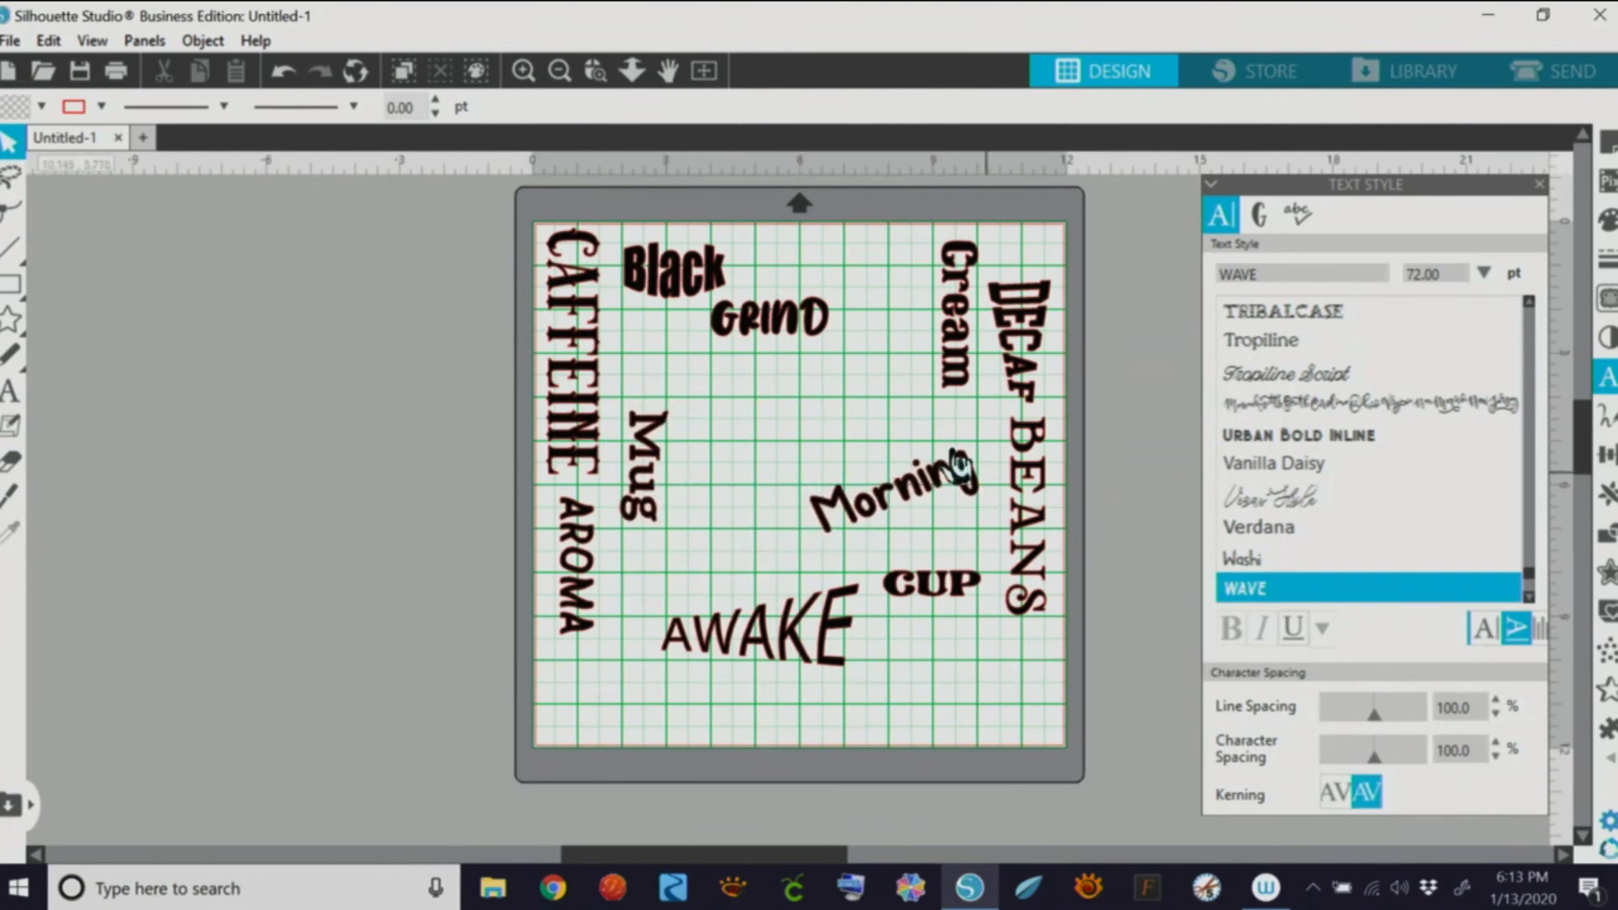
Step: Tighten the right-hand word column by raising DECAF and BEANS and placing CUP directly beneath BEANS
left_click_drag(796, 337, 1023, 316)
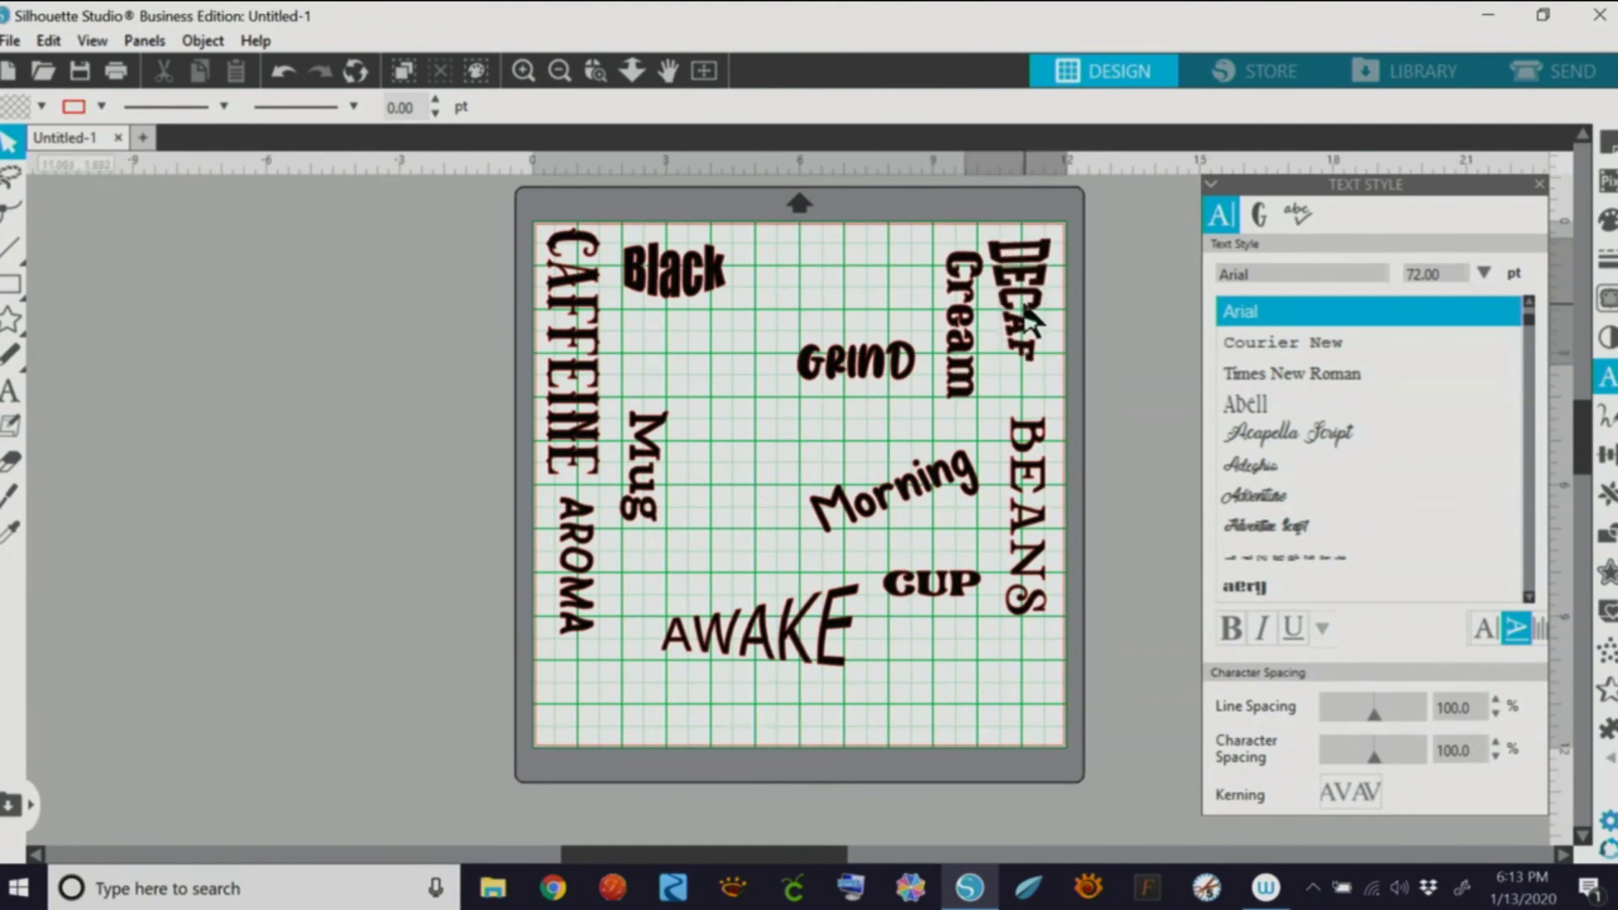
left_click_drag(1042, 487, 1042, 441)
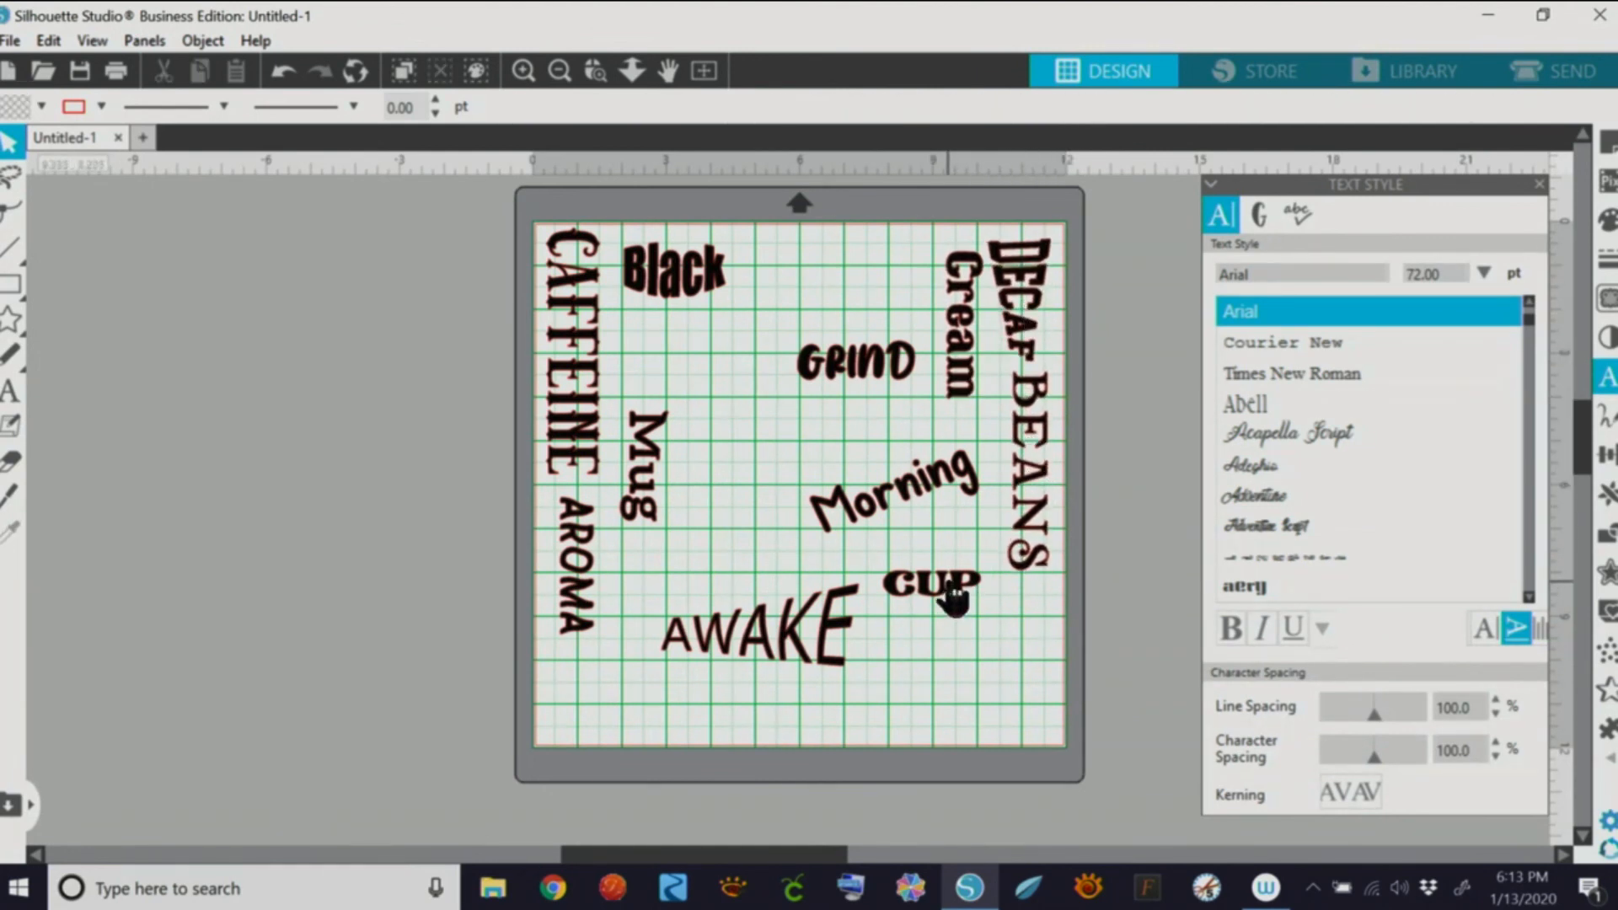
left_click_drag(956, 596, 1022, 607)
Step: Fill in the outline by placing AWAKE left of CUP, Morning between AROMA and AWAKE, and GRIND to the right of Black
left_click_drag(807, 650, 903, 640)
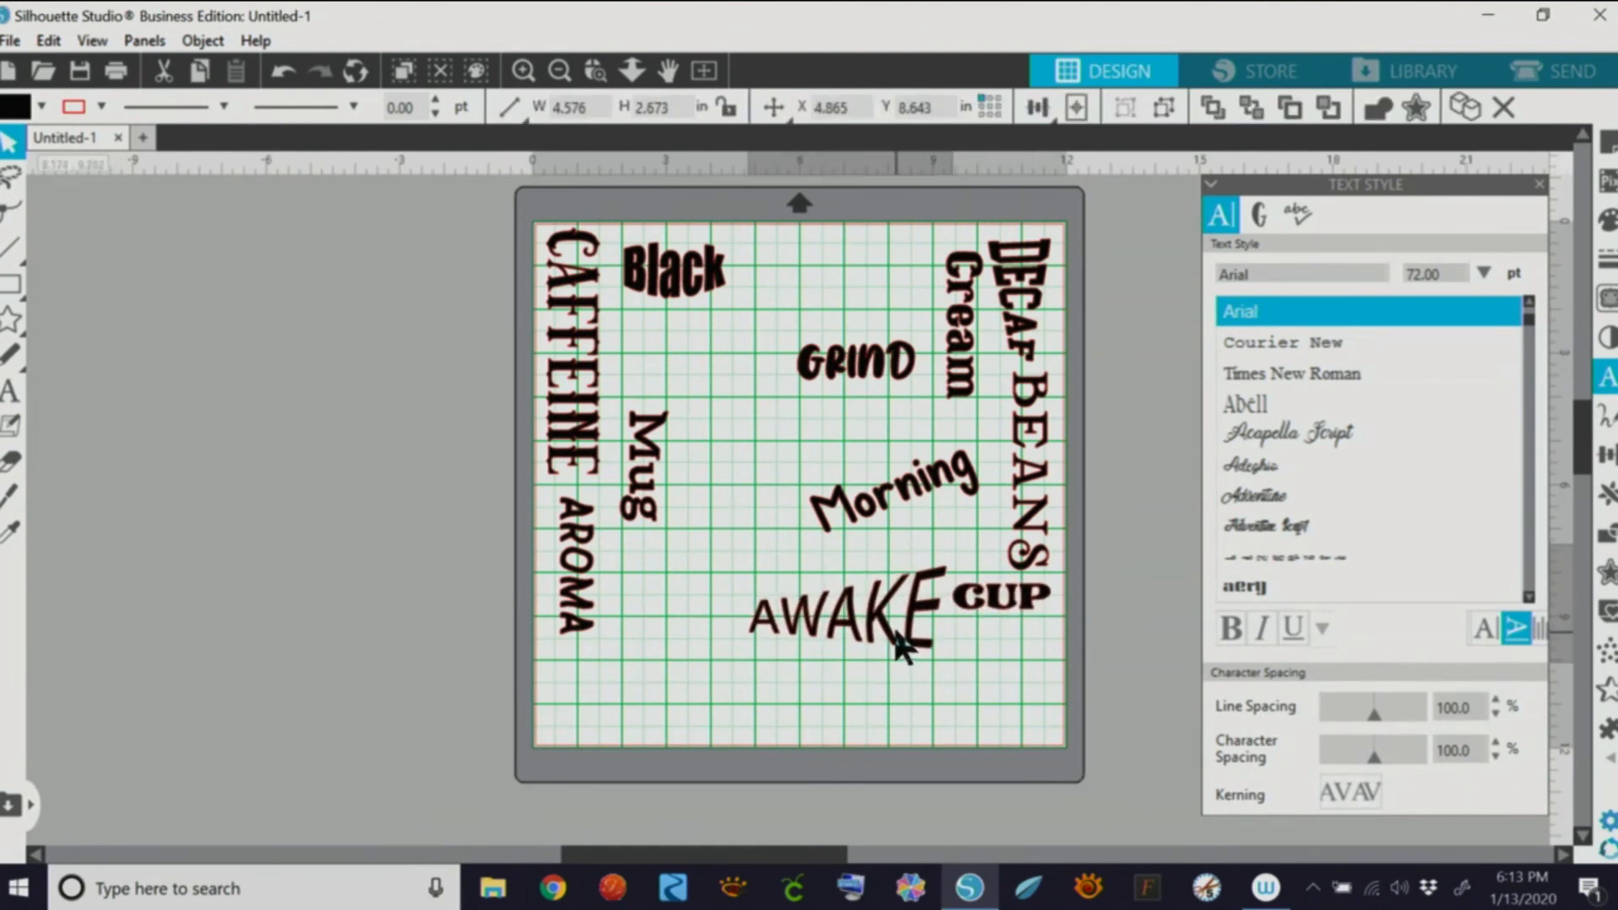
left_click_drag(918, 505, 724, 605)
left_click_drag(885, 389, 859, 274)
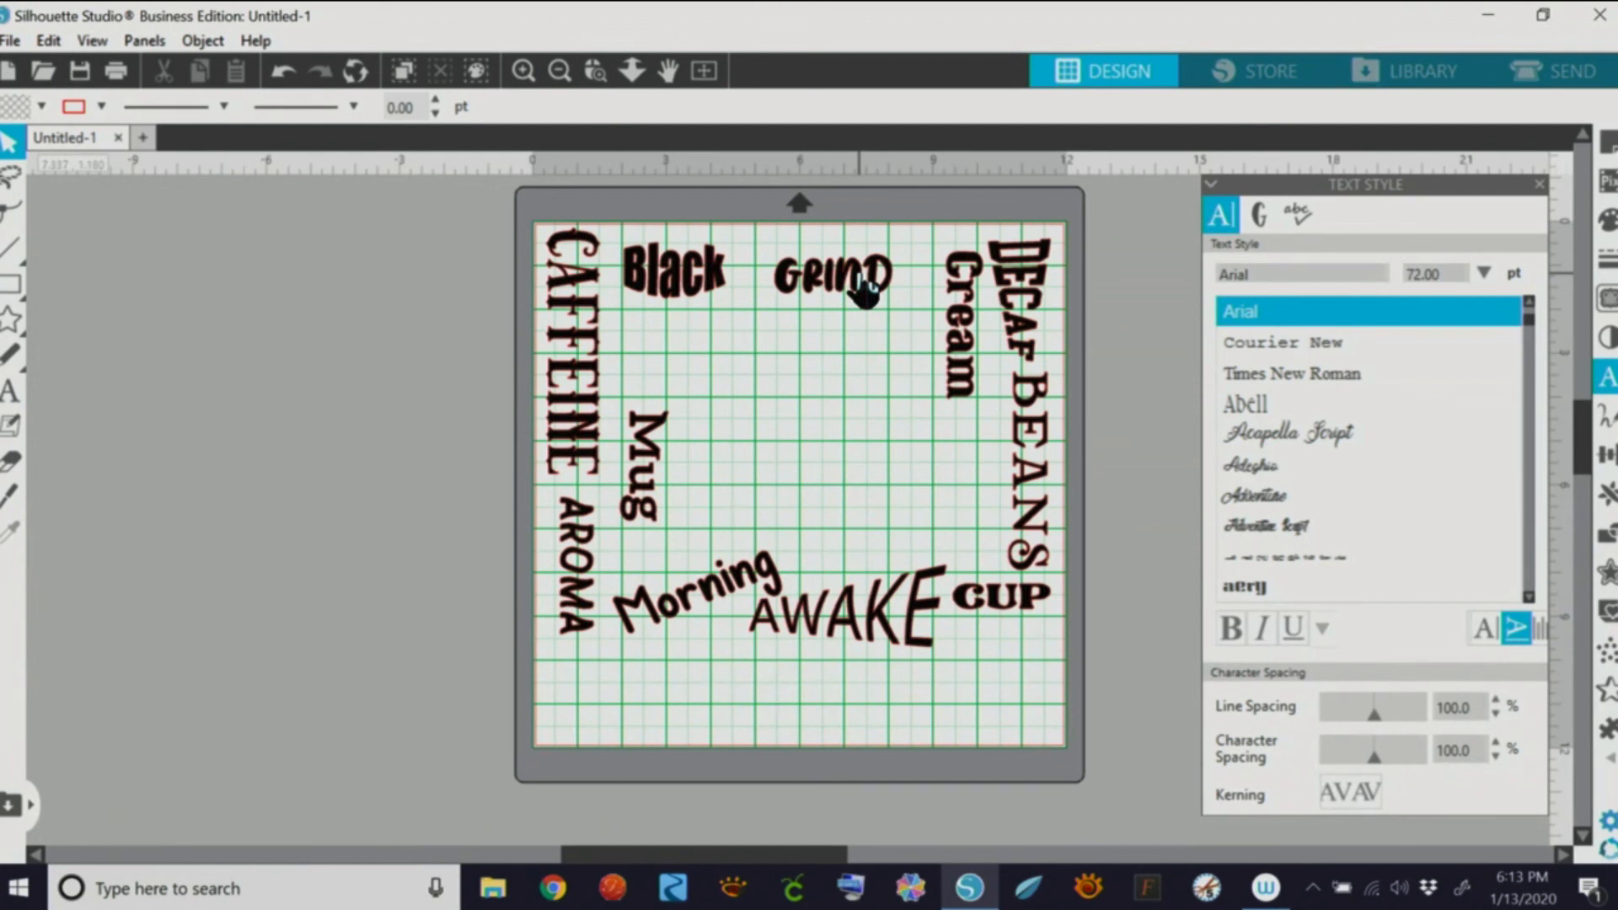
Step: Create a new document and browse for a file to open in Documents > 1AA-CAMEO > 1AAA-Silhouette-Artwork
left_click(142, 137)
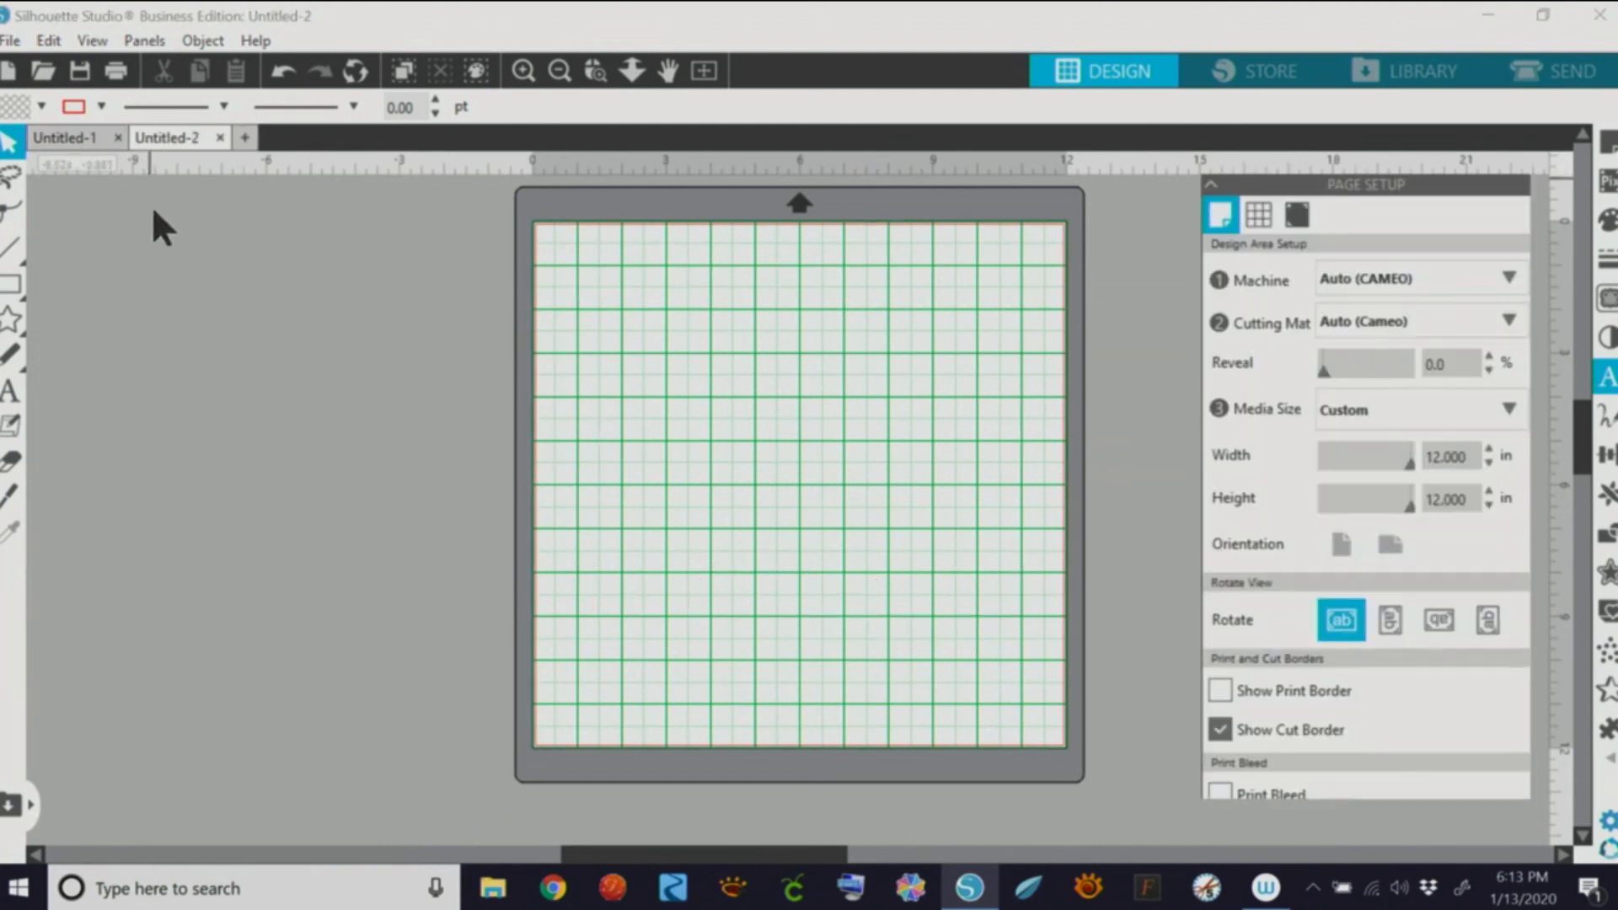
left_click(43, 69)
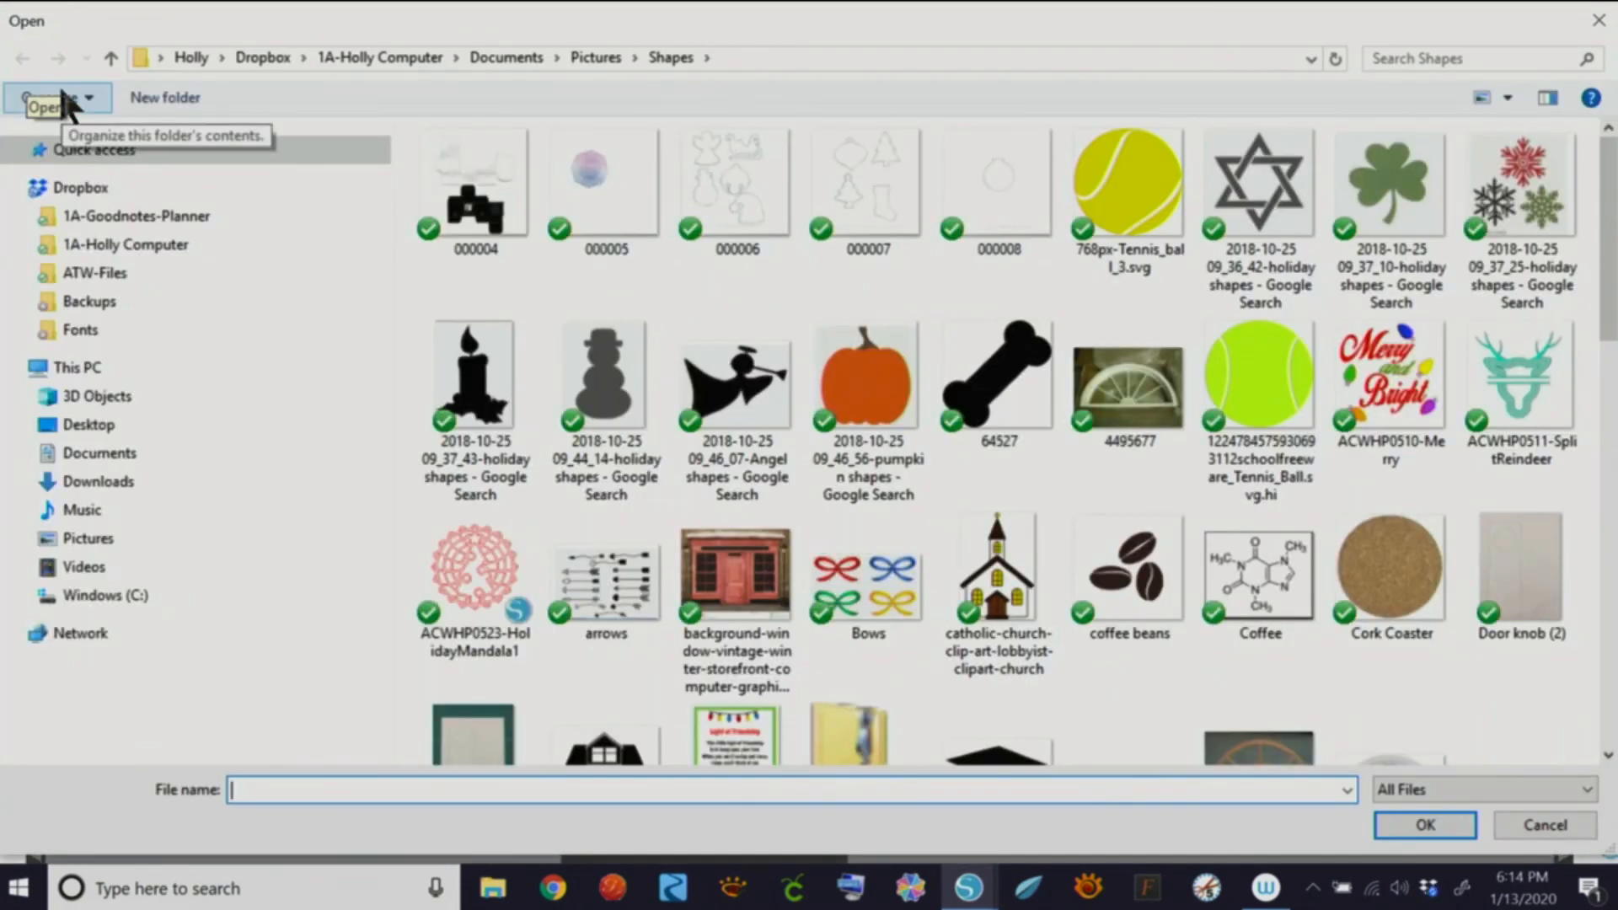
left_click(152, 246)
left_click(496, 168)
double_click(494, 167)
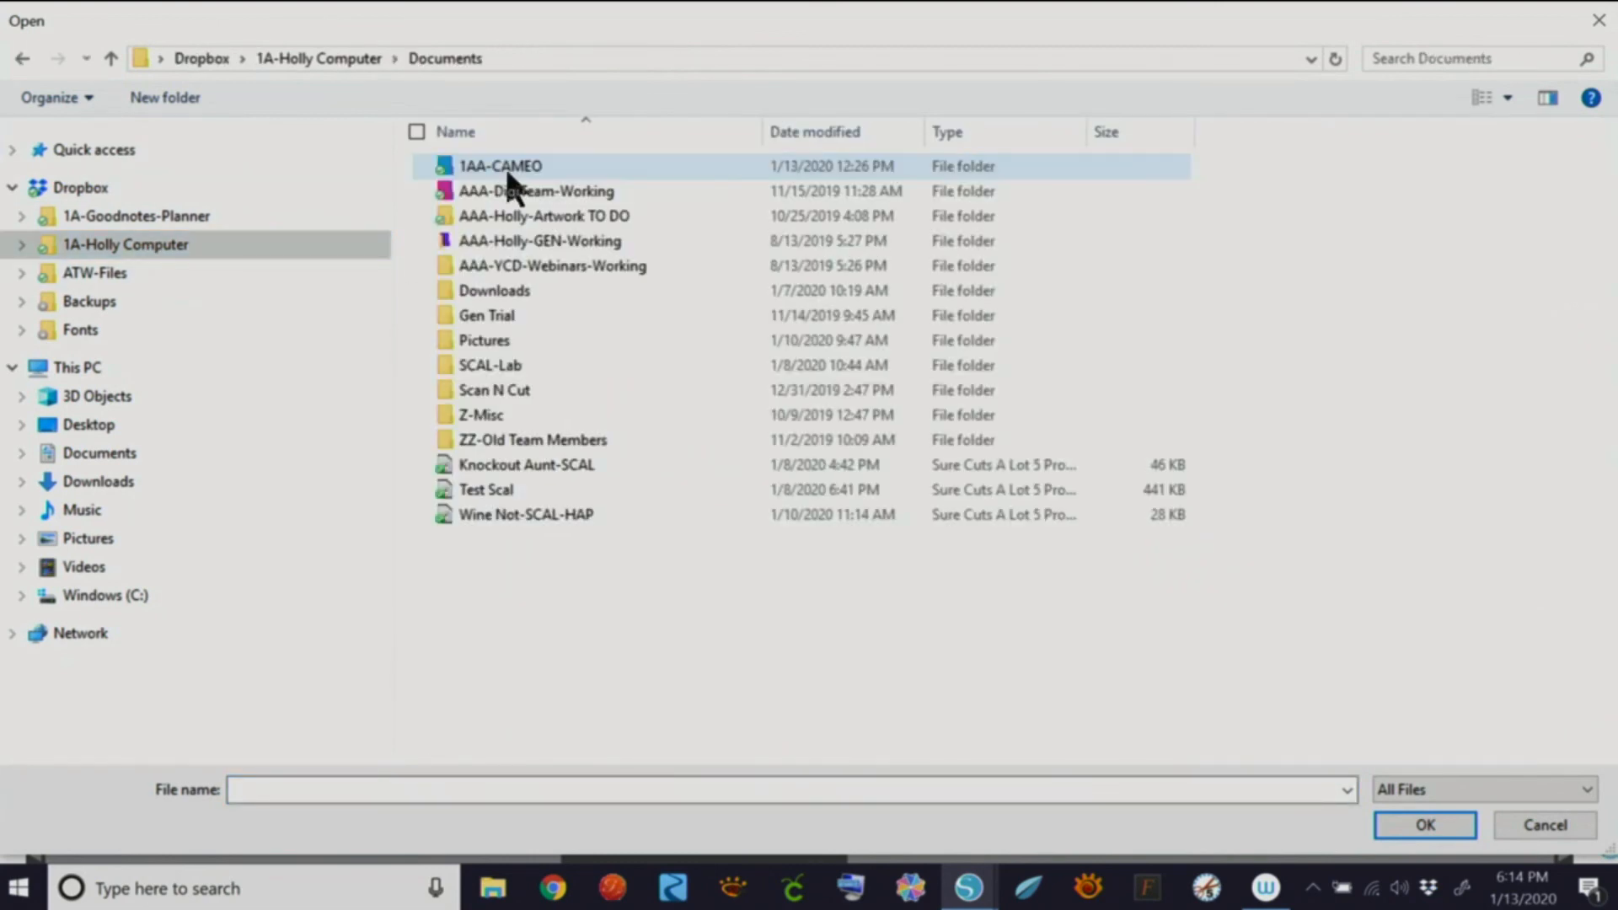
double_click(527, 164)
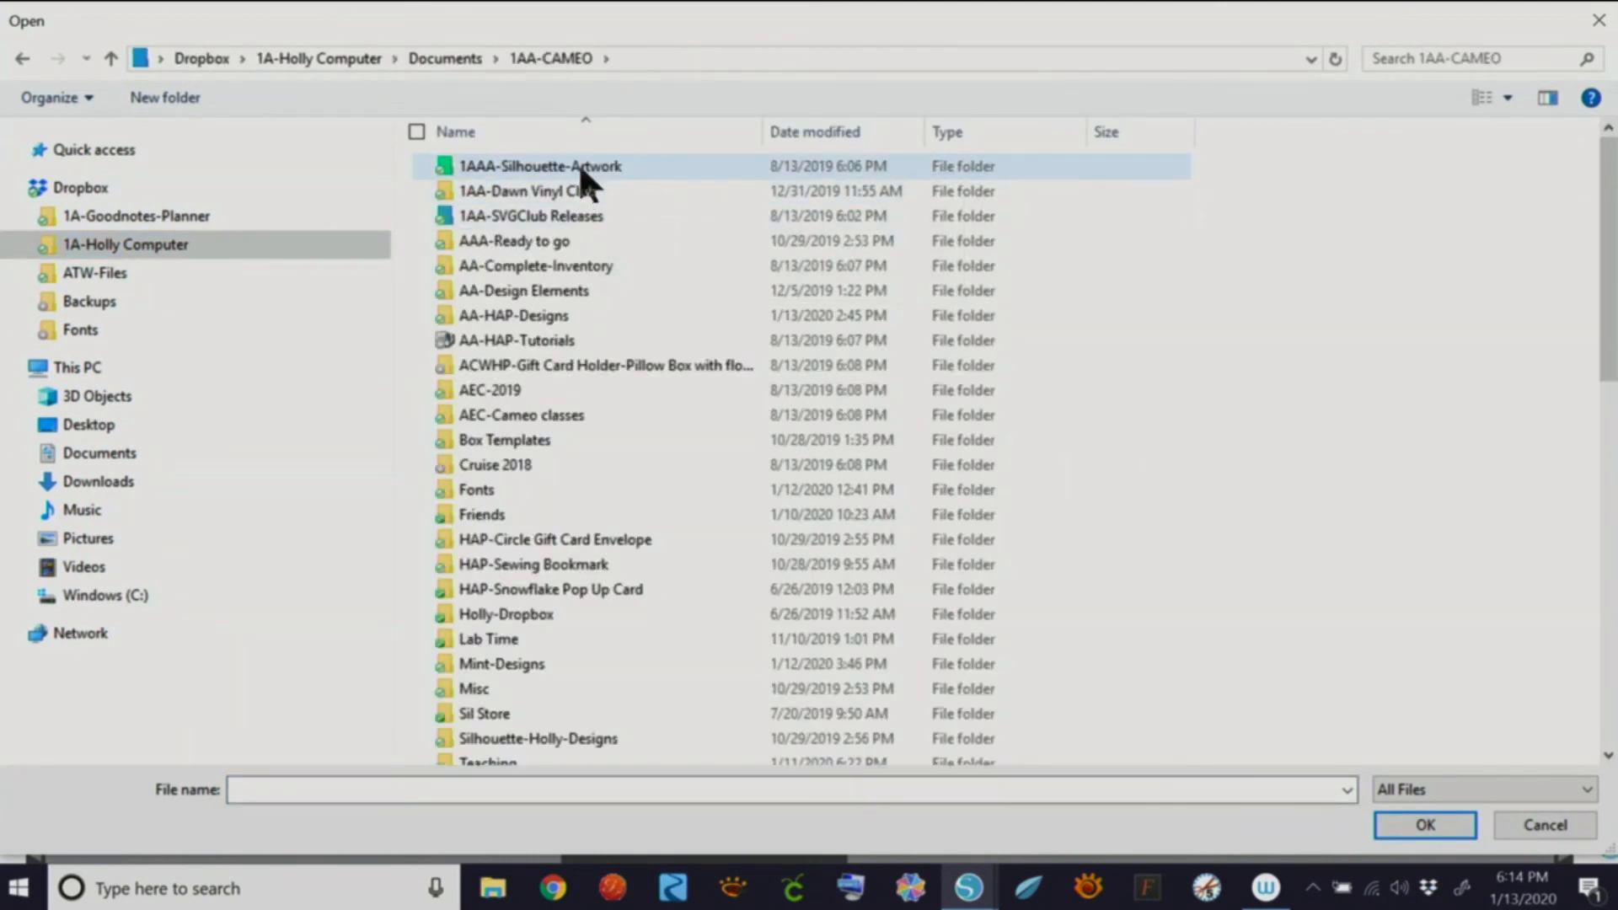
double_click(582, 164)
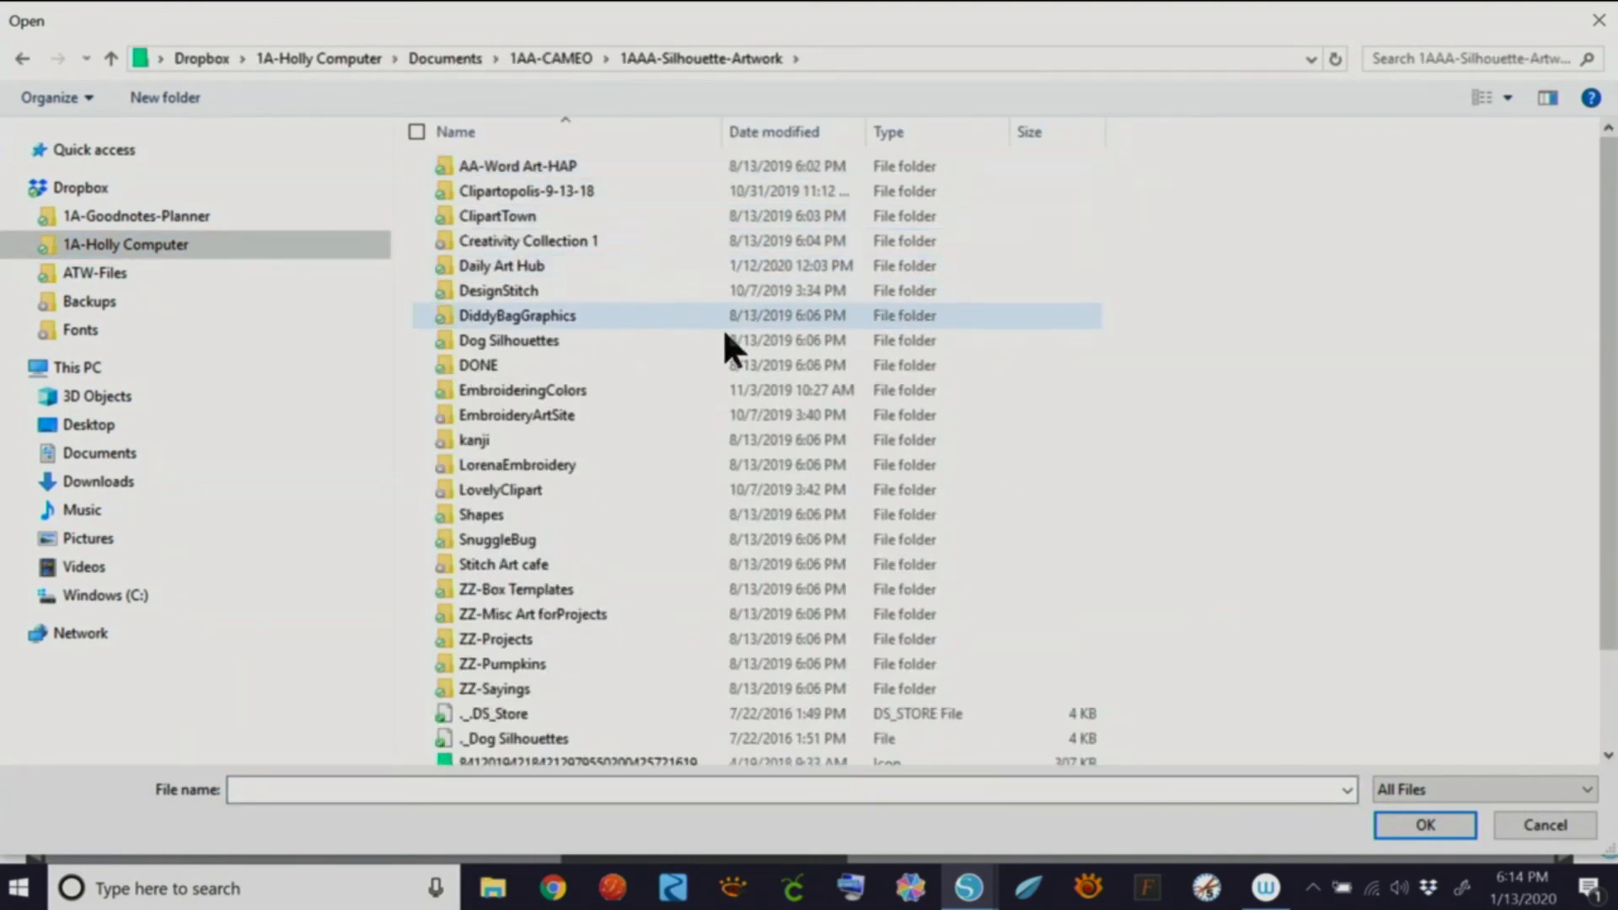
Step: Search the Daily Art Hub artwork folder for "cup"
left_click(1393, 59)
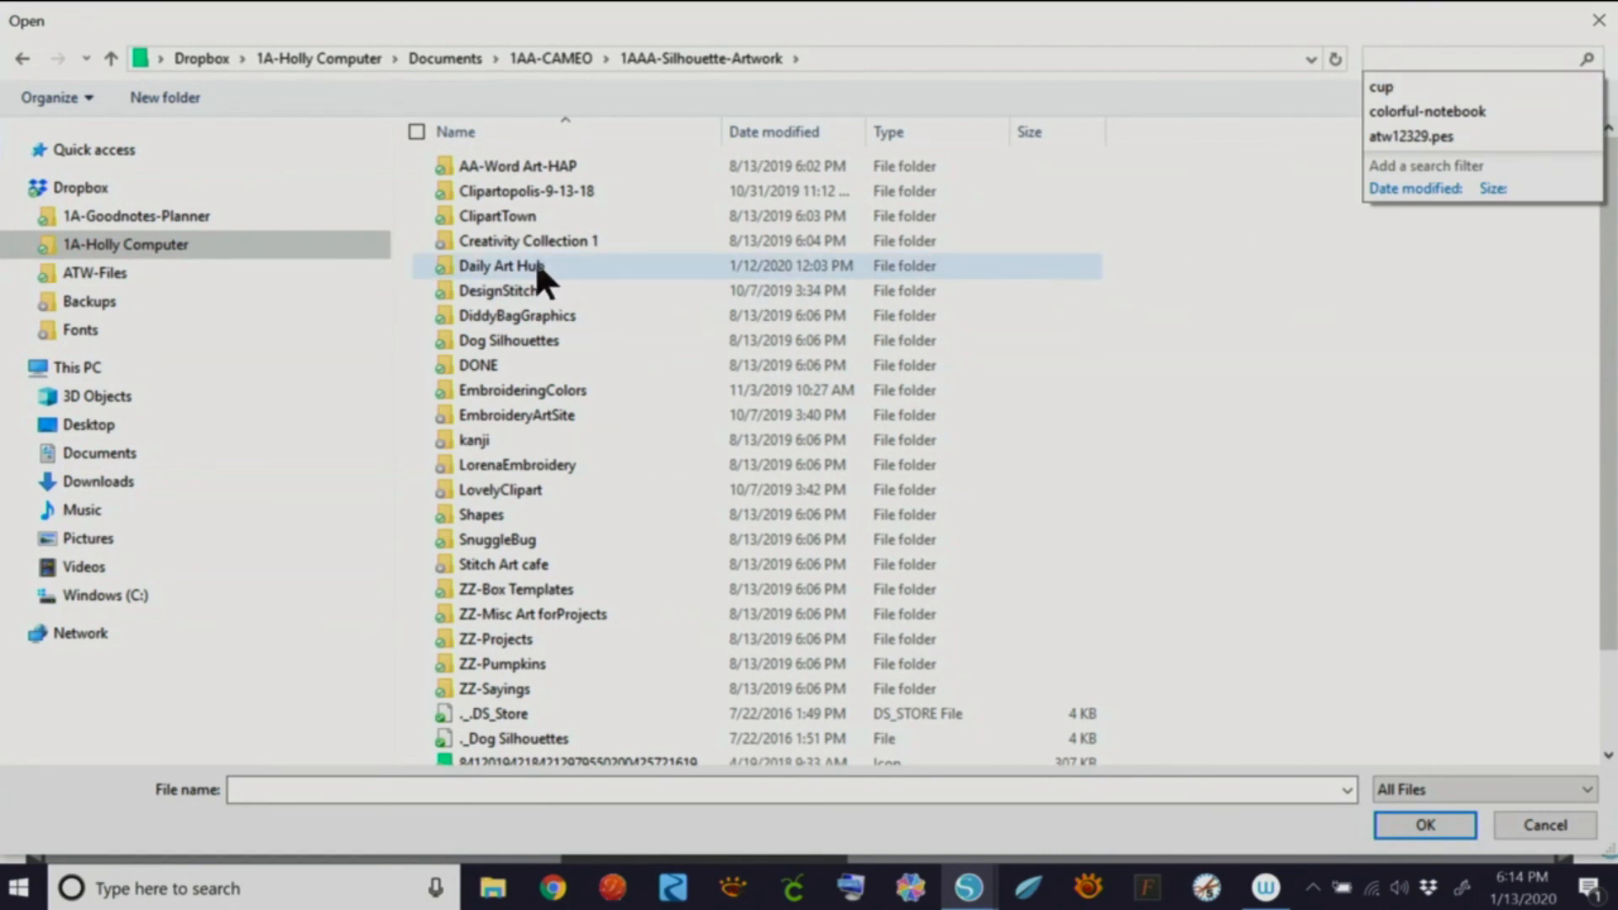
double_click(534, 263)
left_click(1395, 59)
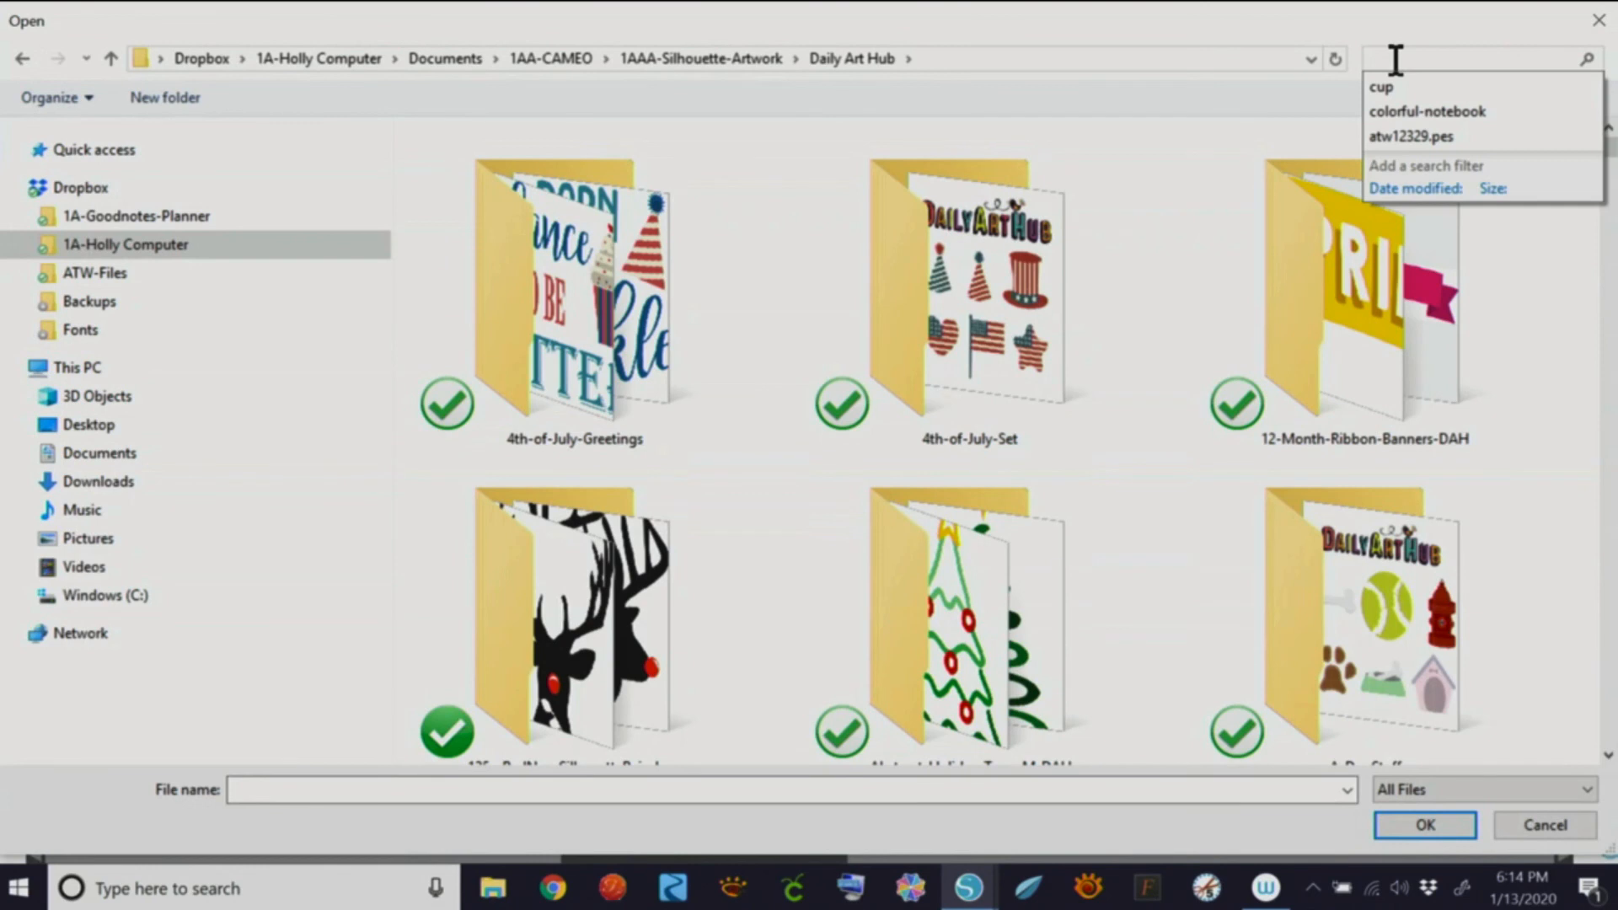
type("cup")
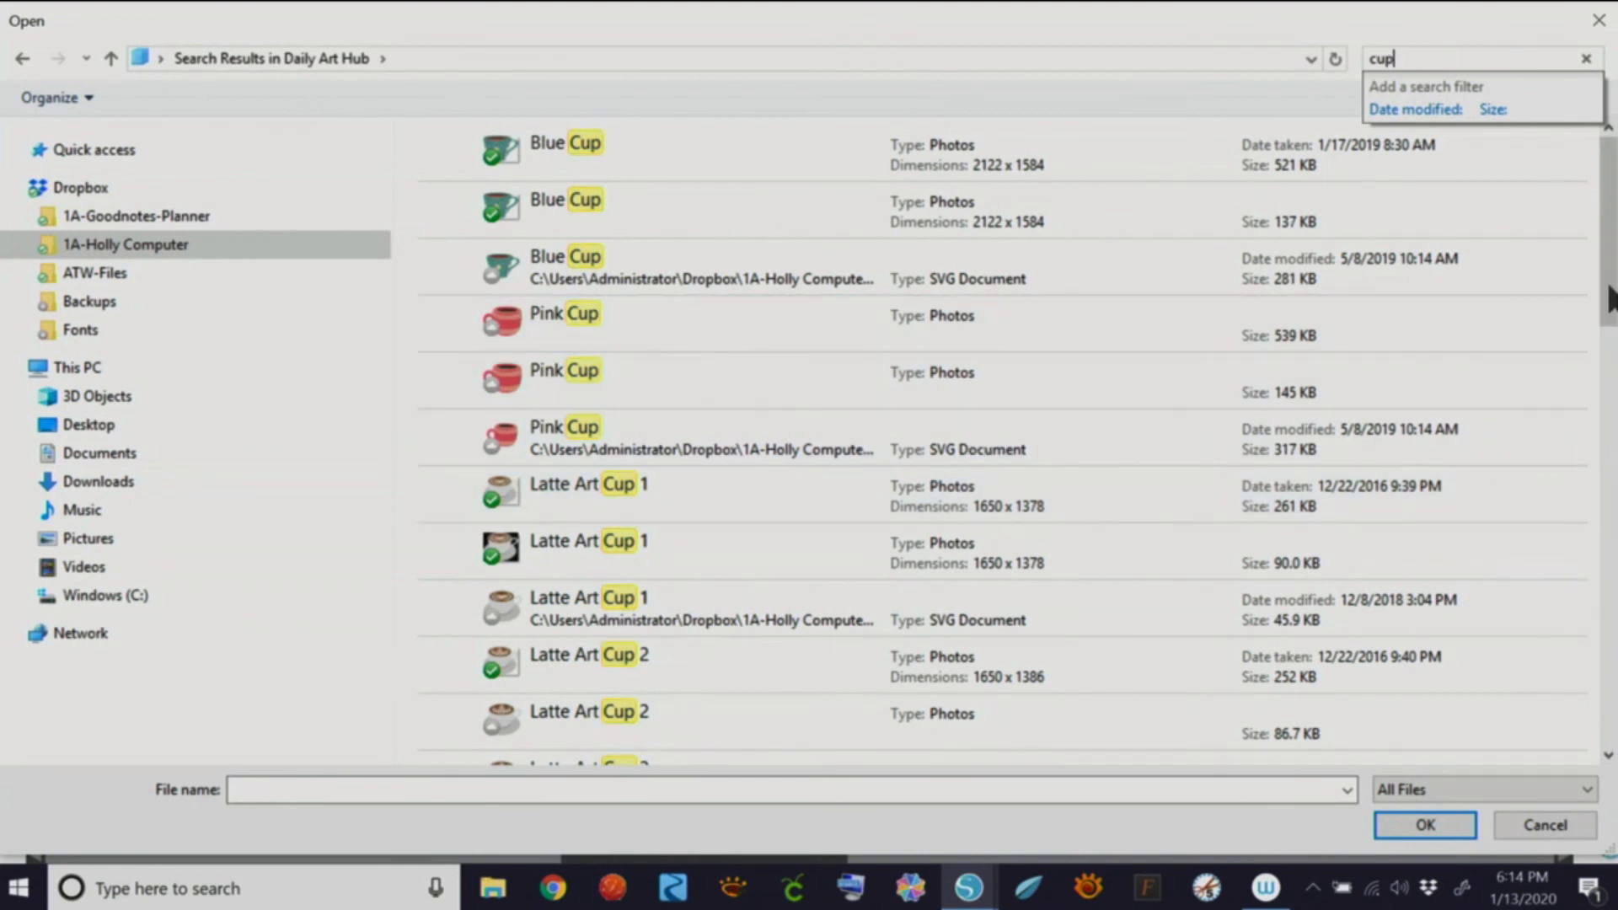
Step: Open the first Blue Cup picture from the search results and move it to the middle of the mat
left_click_drag(1610, 299, 1607, 380)
left_click_drag(1603, 480, 1606, 299)
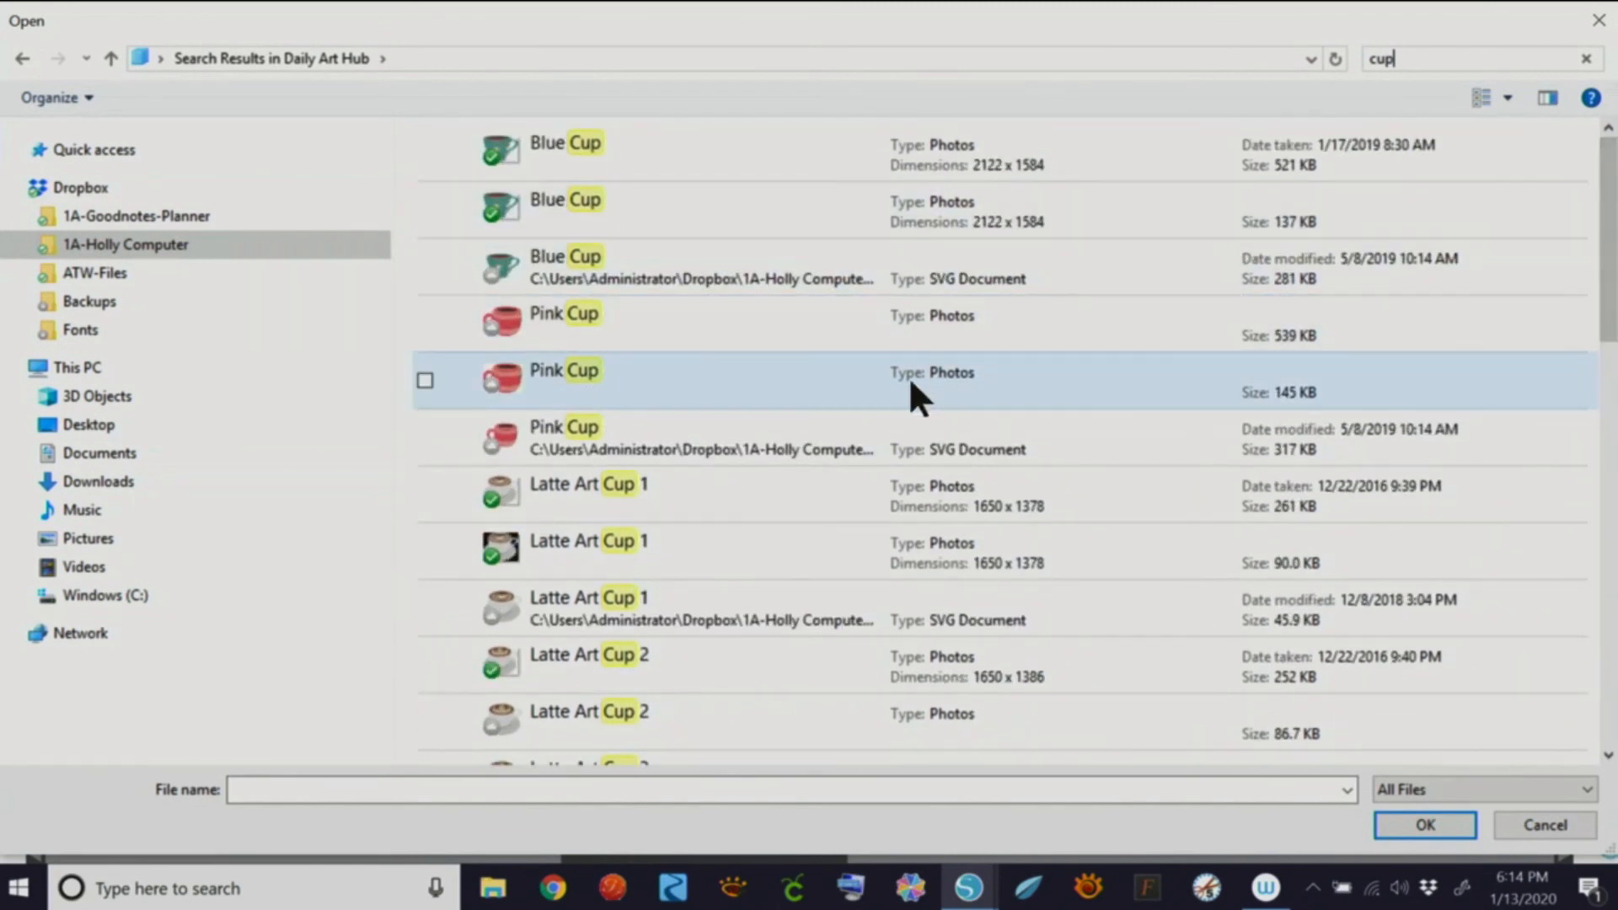
double_click(546, 141)
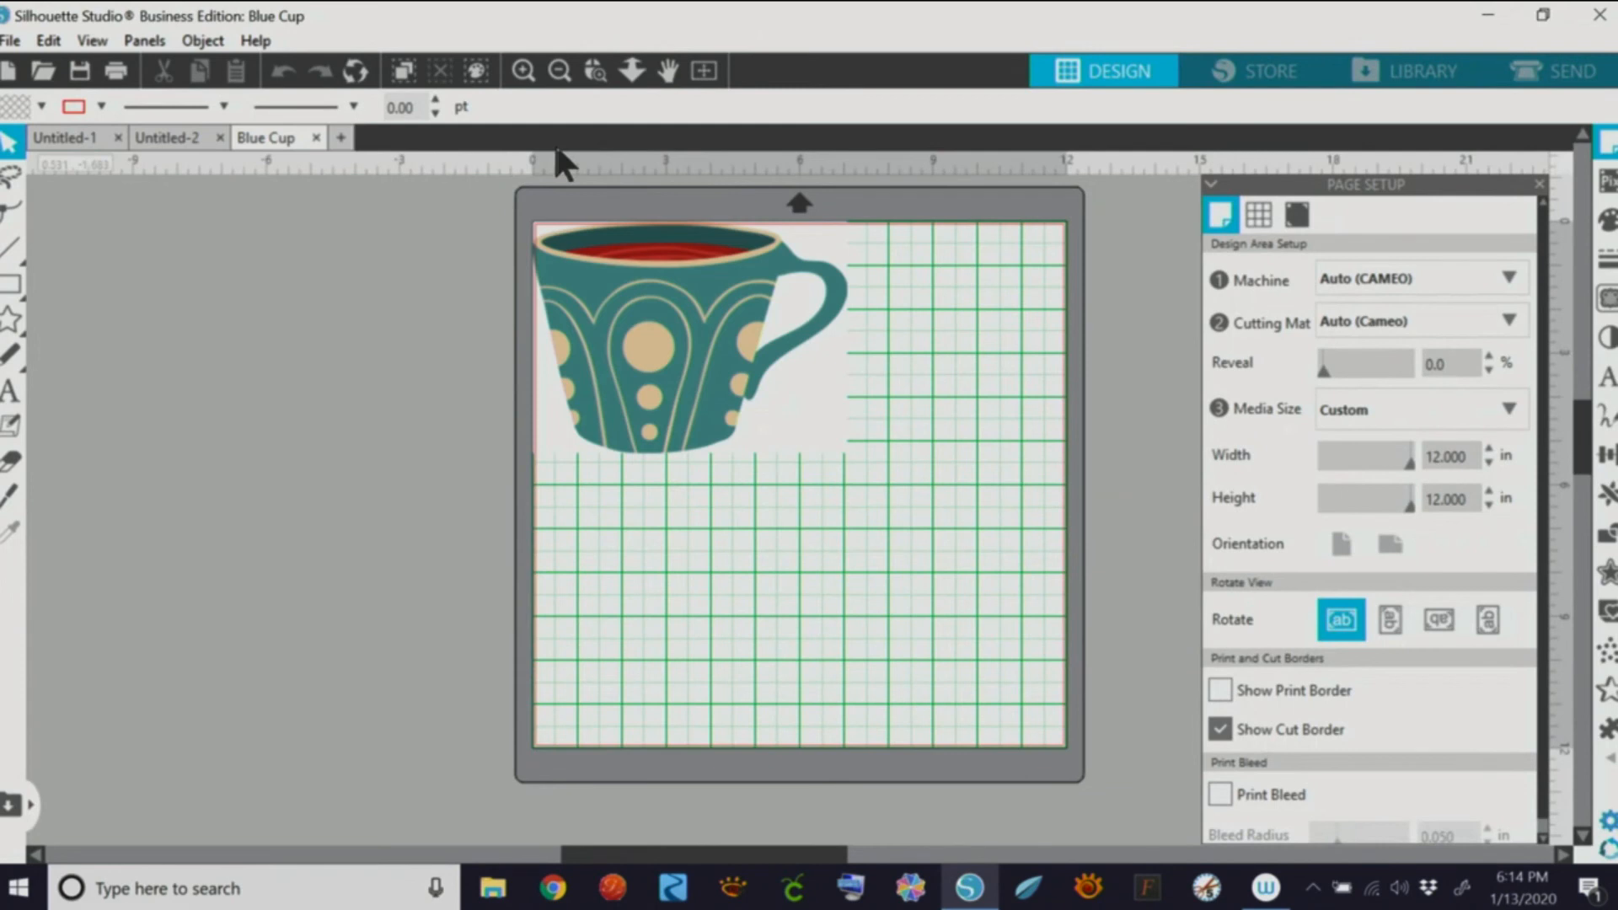
left_click_drag(679, 361, 814, 489)
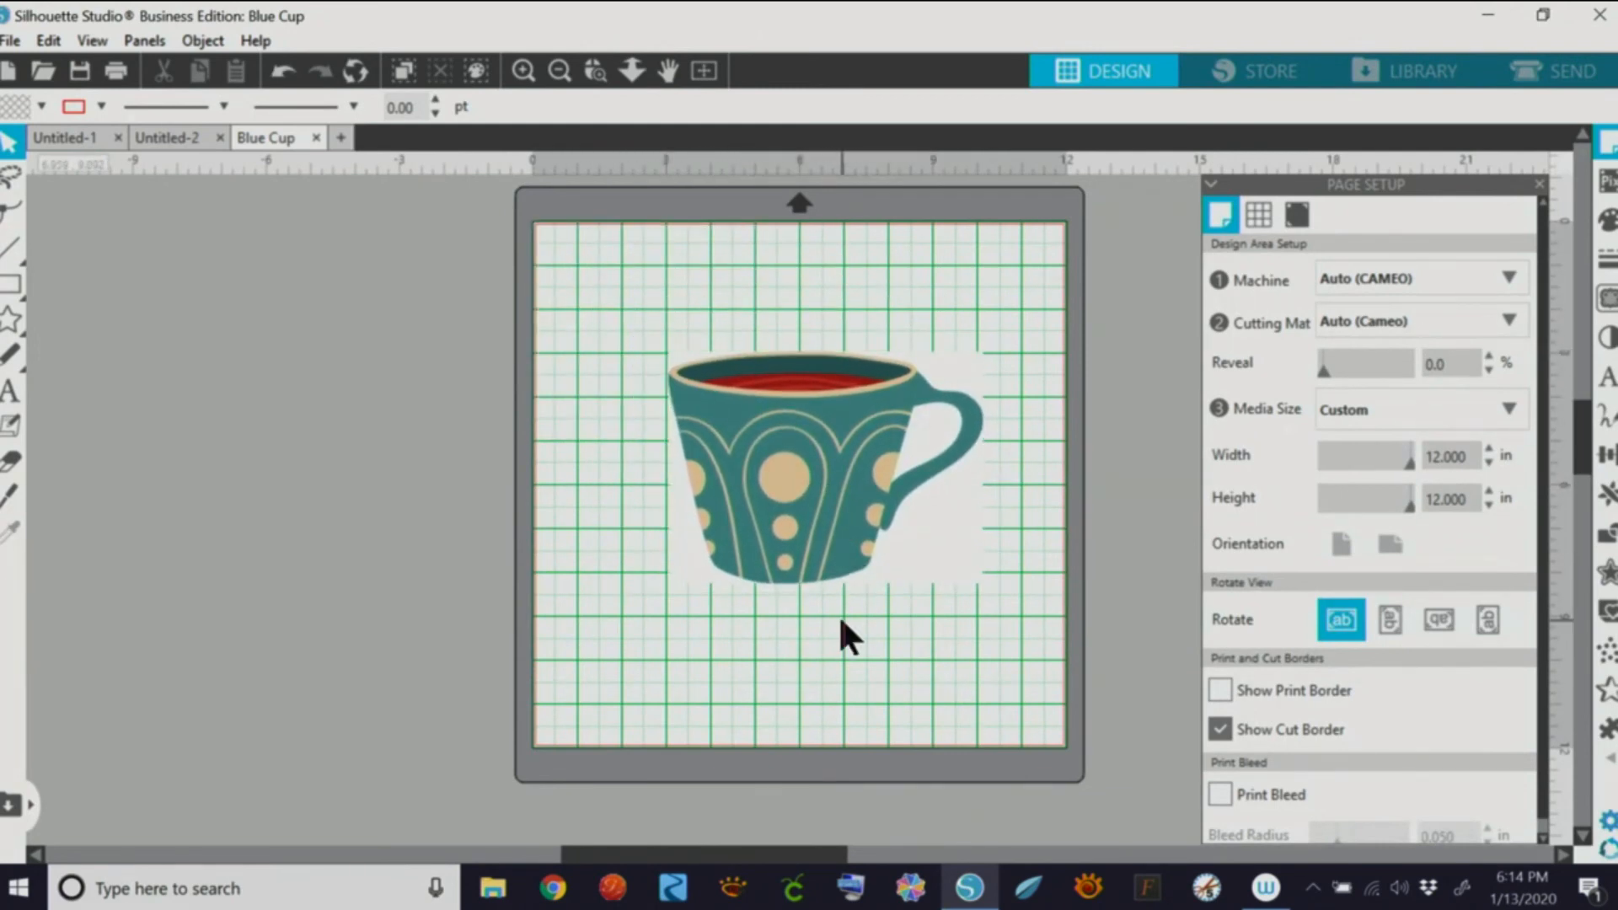
Step: Trace the whole cup picture at a 54% threshold and move the original picture off the mat
left_click(1607, 299)
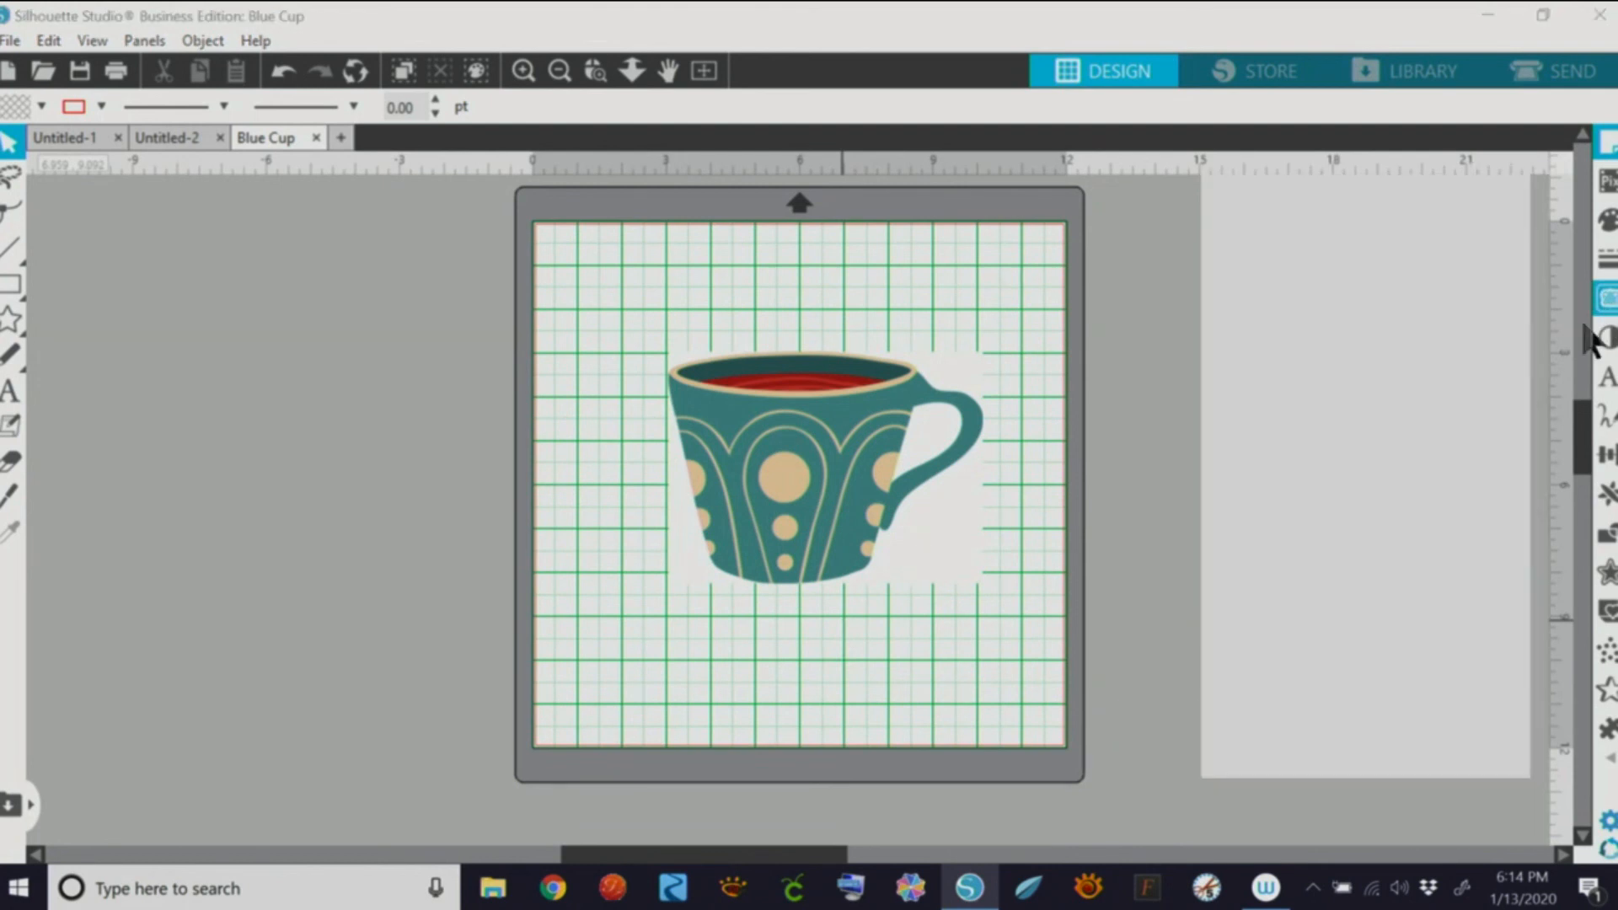
left_click(1279, 281)
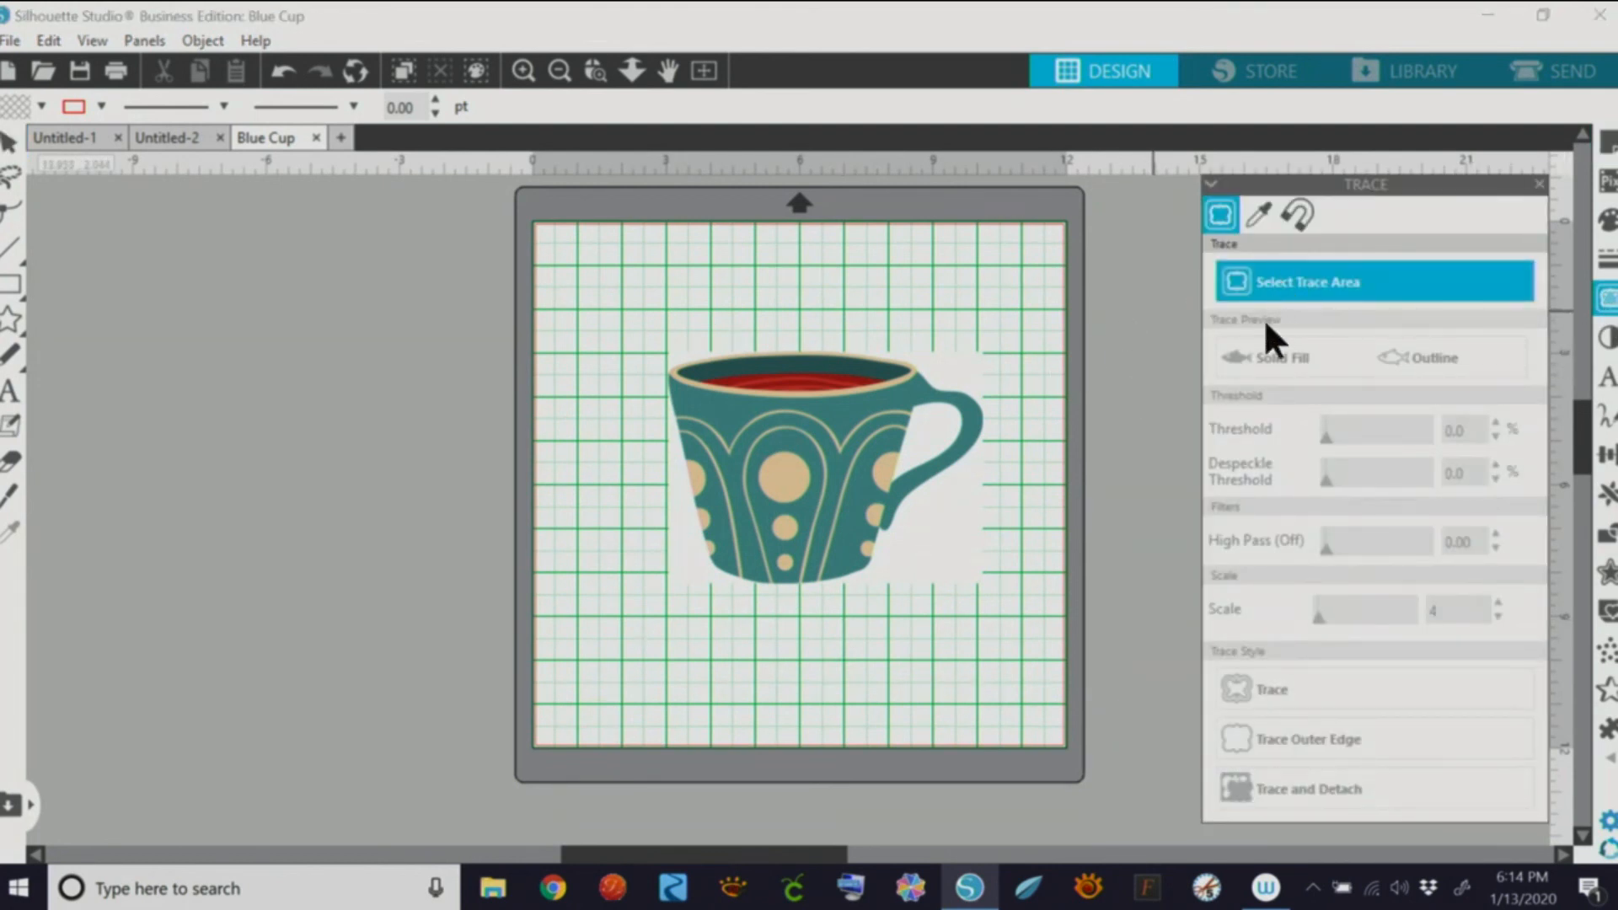
mouse_move(648, 310)
left_mouse_down()
mouse_move(748, 412)
mouse_move(1002, 610)
left_mouse_up()
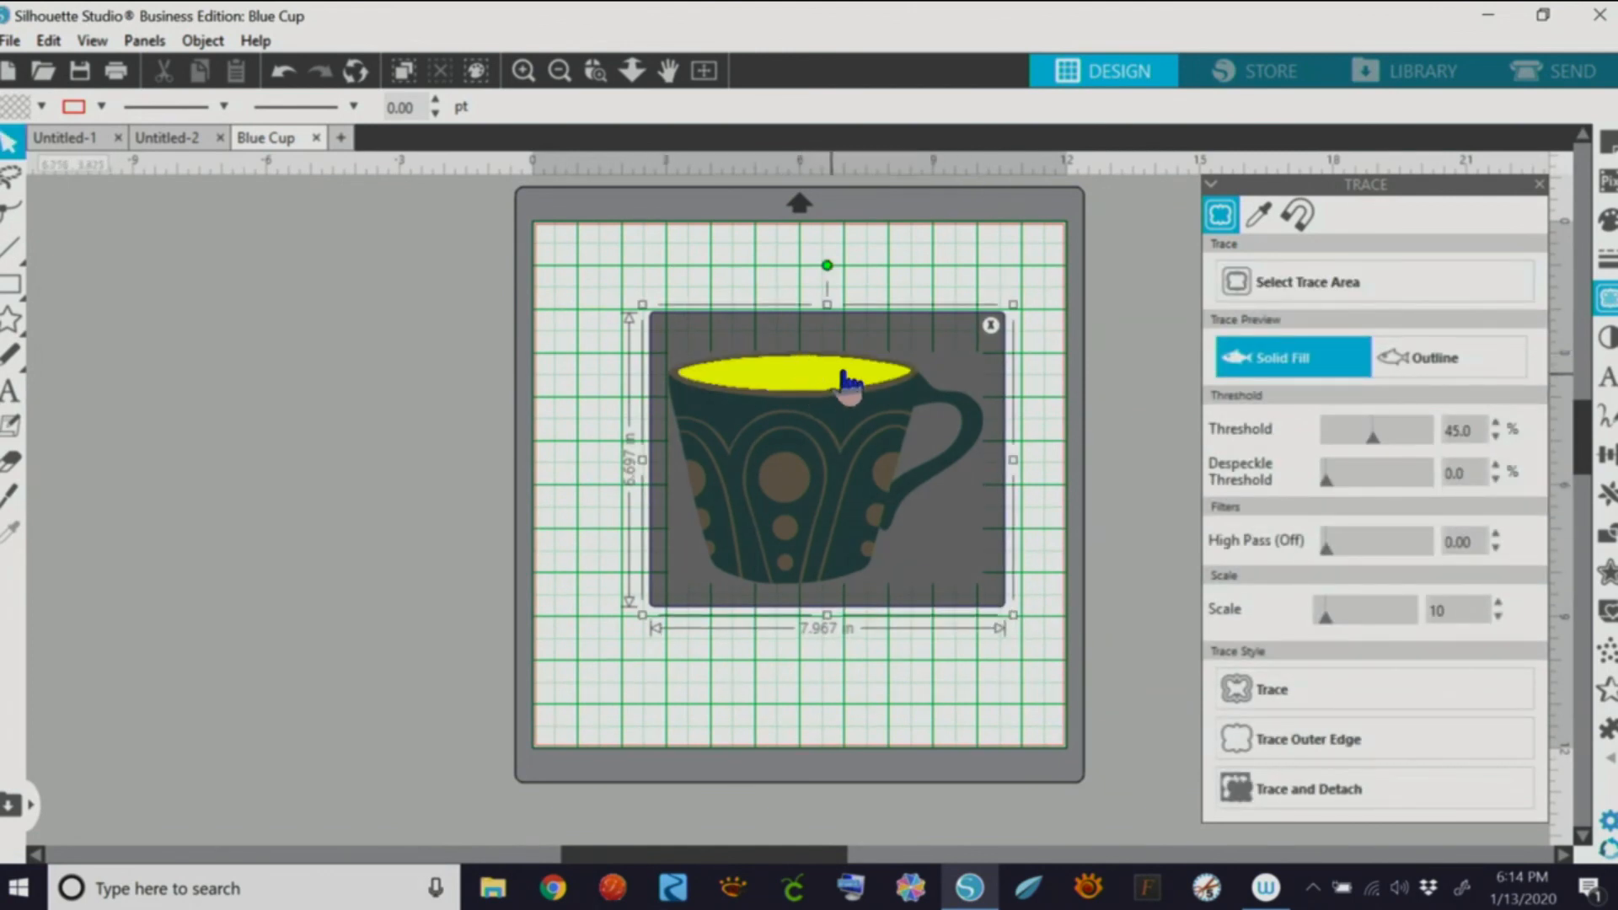
left_click_drag(1370, 436, 1379, 433)
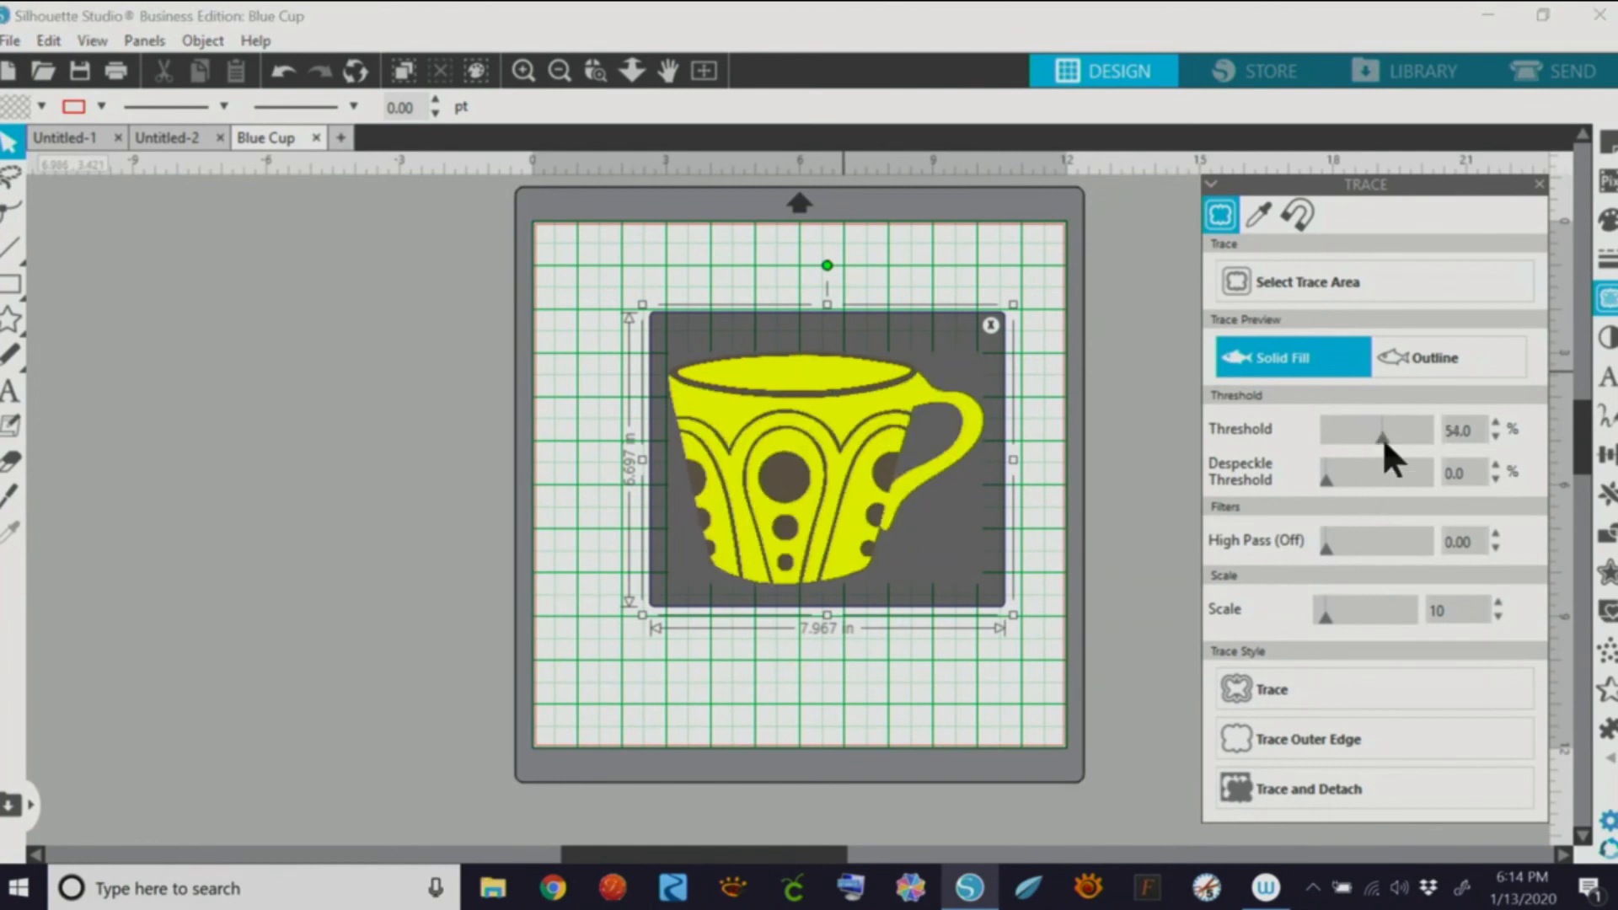
left_click(1294, 691)
mouse_move(840, 514)
left_mouse_down()
mouse_move(706, 623)
mouse_move(371, 561)
left_mouse_up()
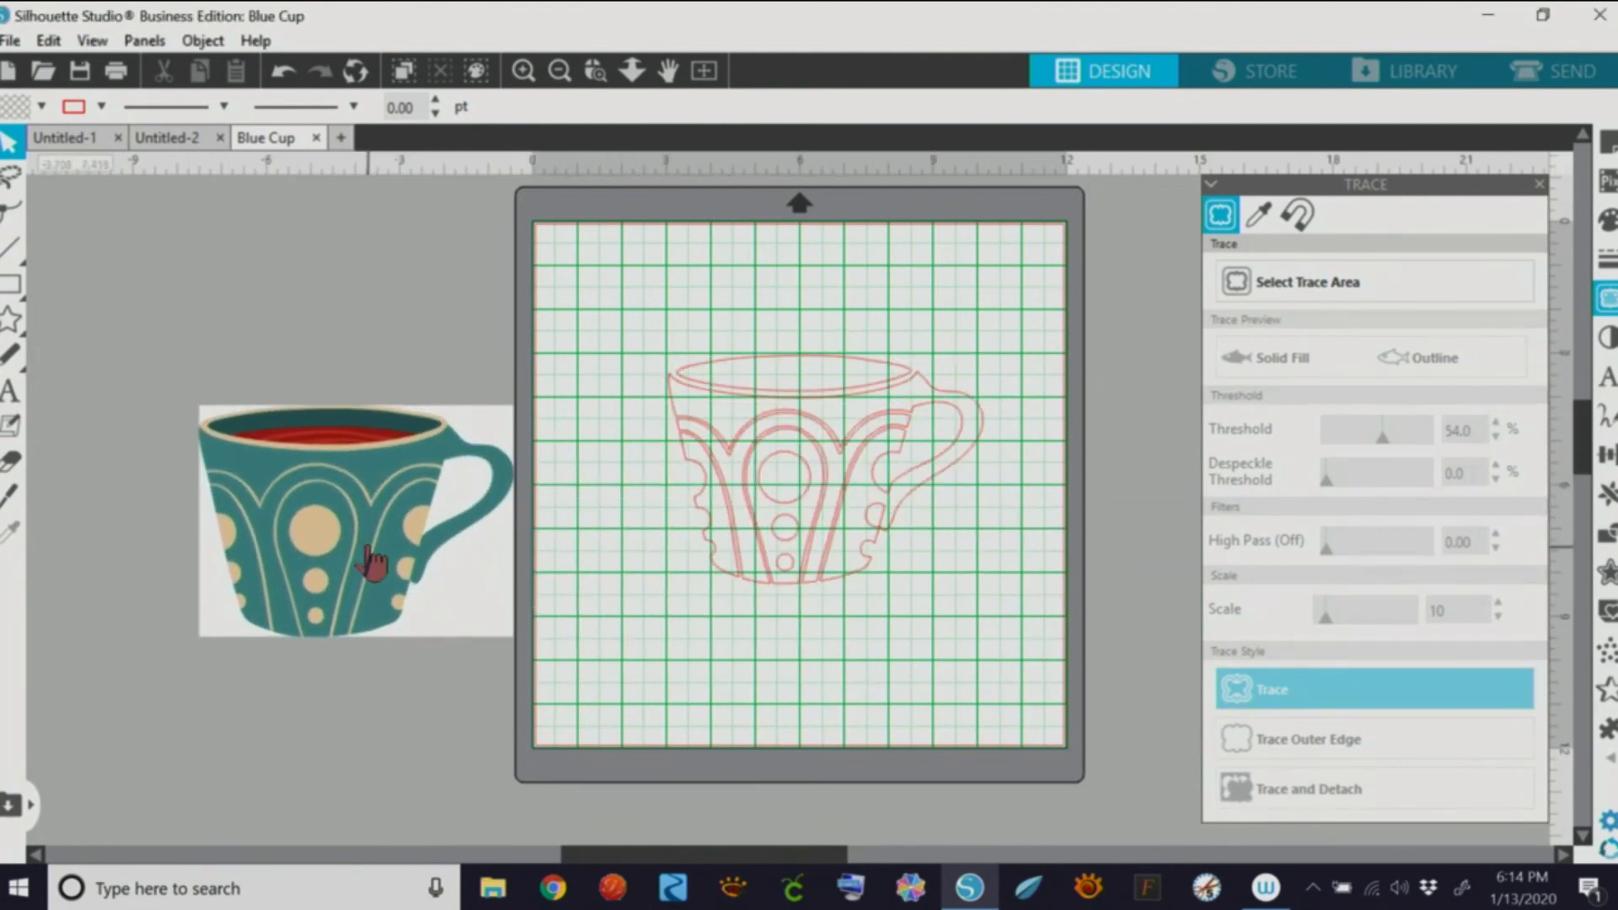
Step: Fill the traced cup with black and delete the original colour picture beside the mat
left_click(969, 459)
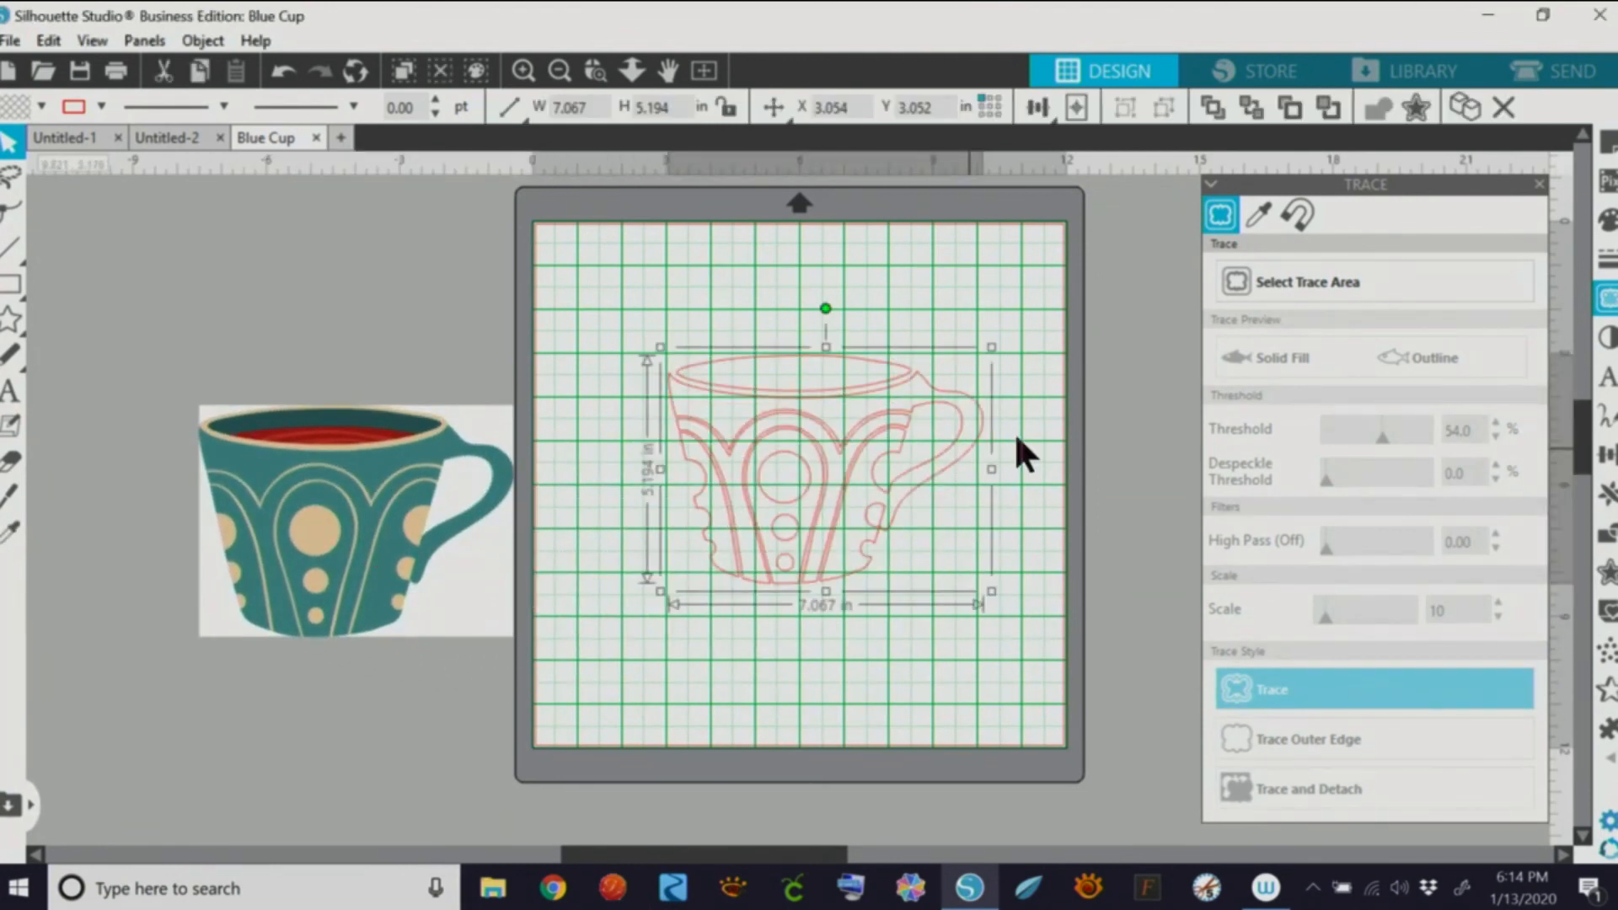
left_click(1608, 222)
left_click(1522, 348)
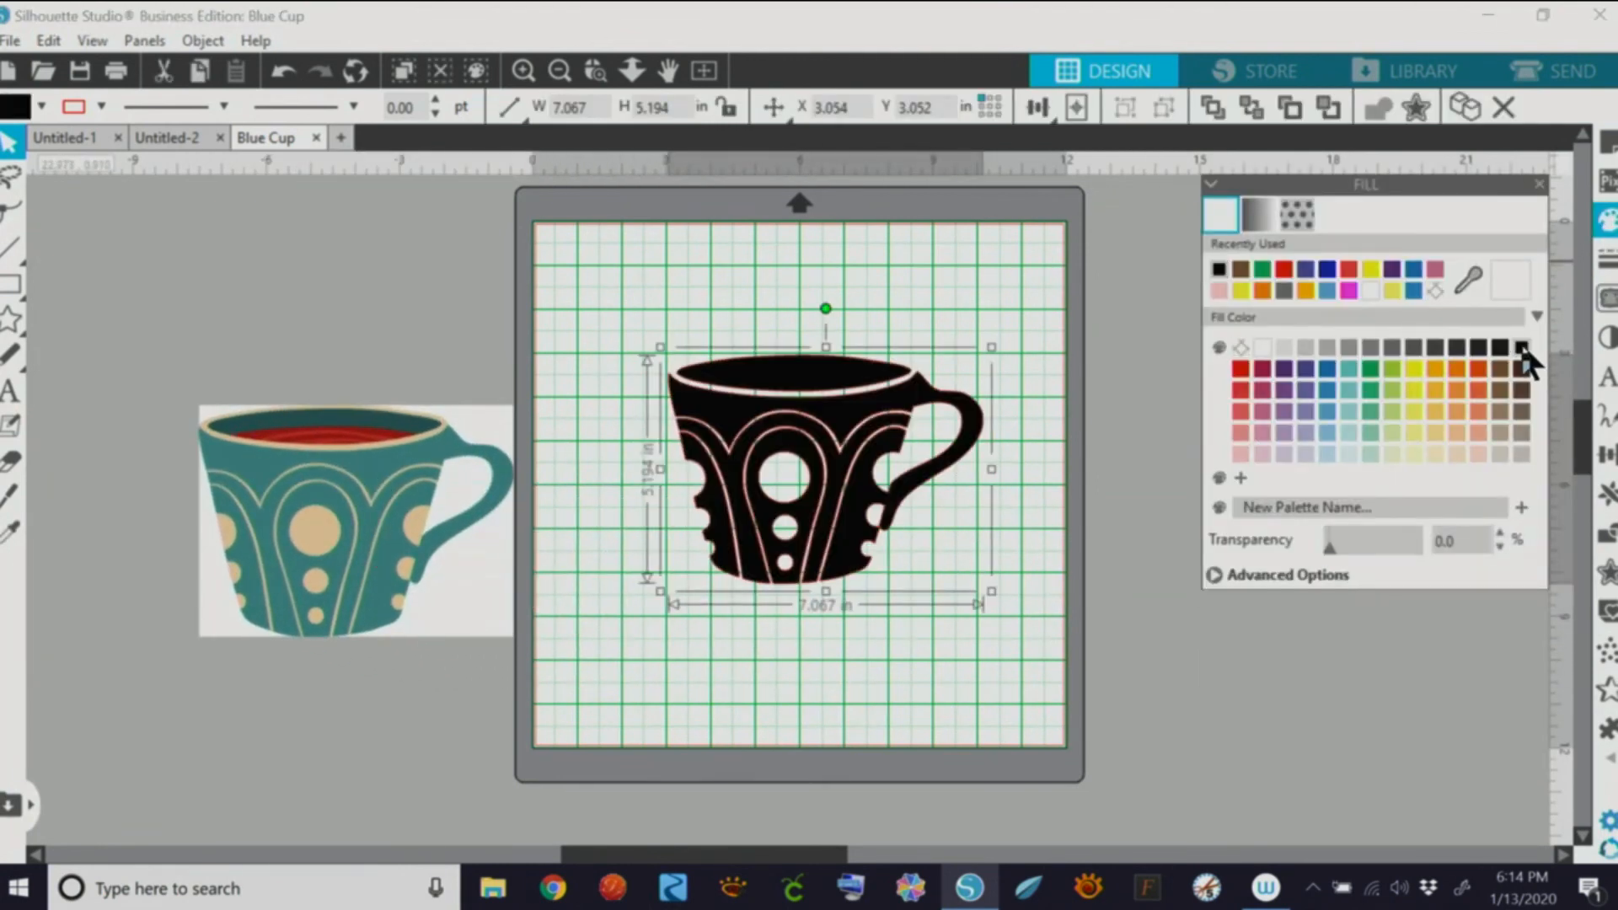
left_click_drag(424, 564, 377, 565)
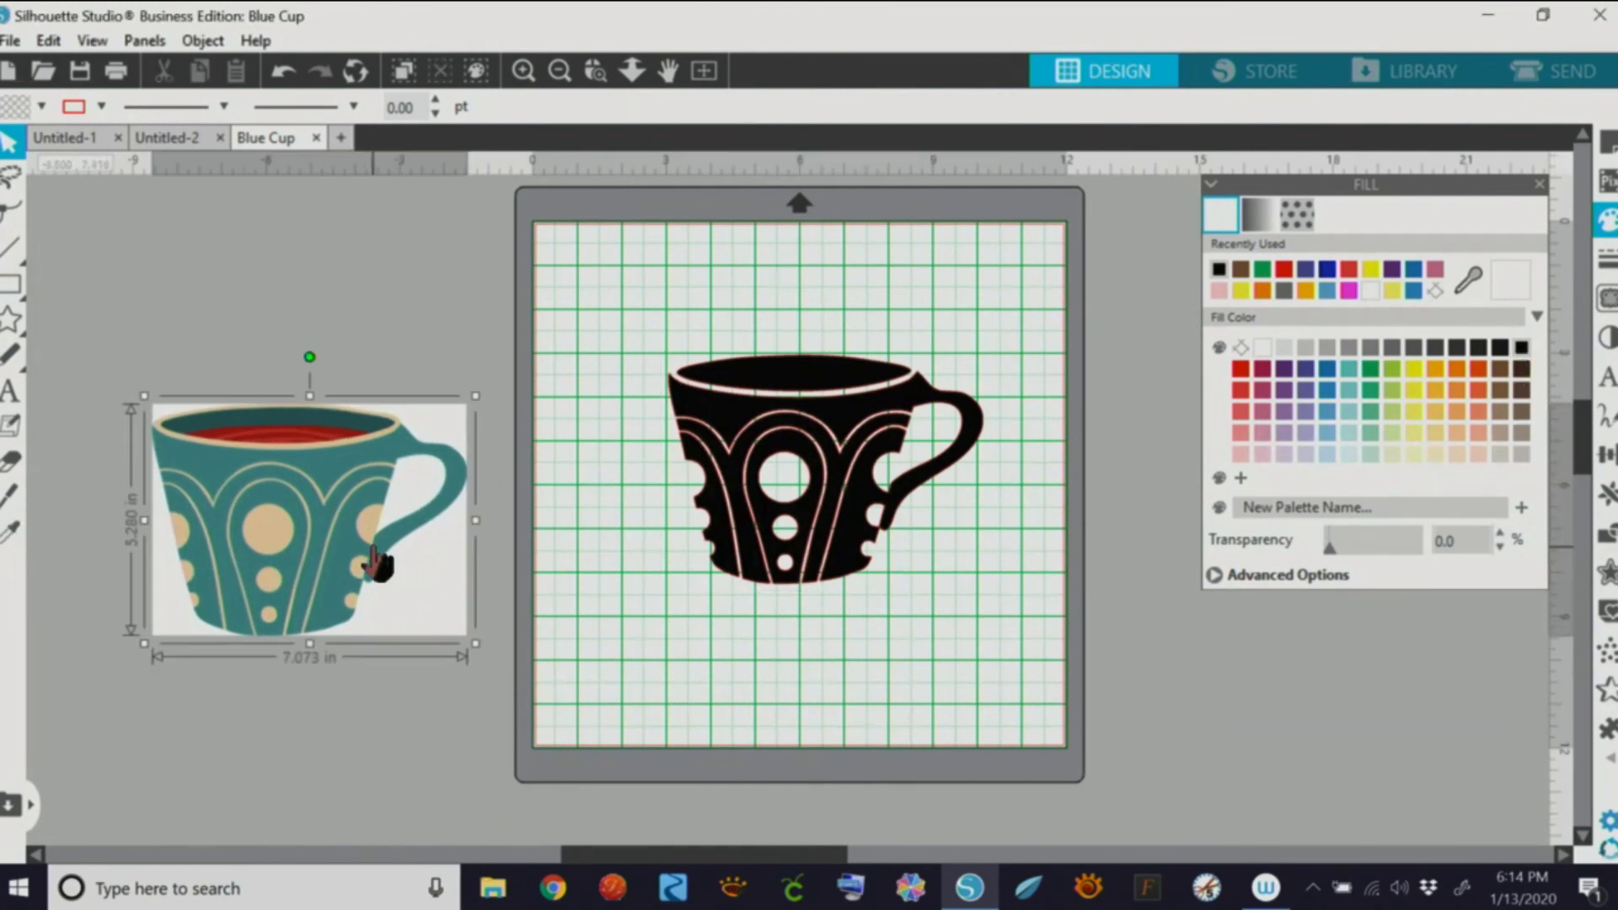
key("Delete")
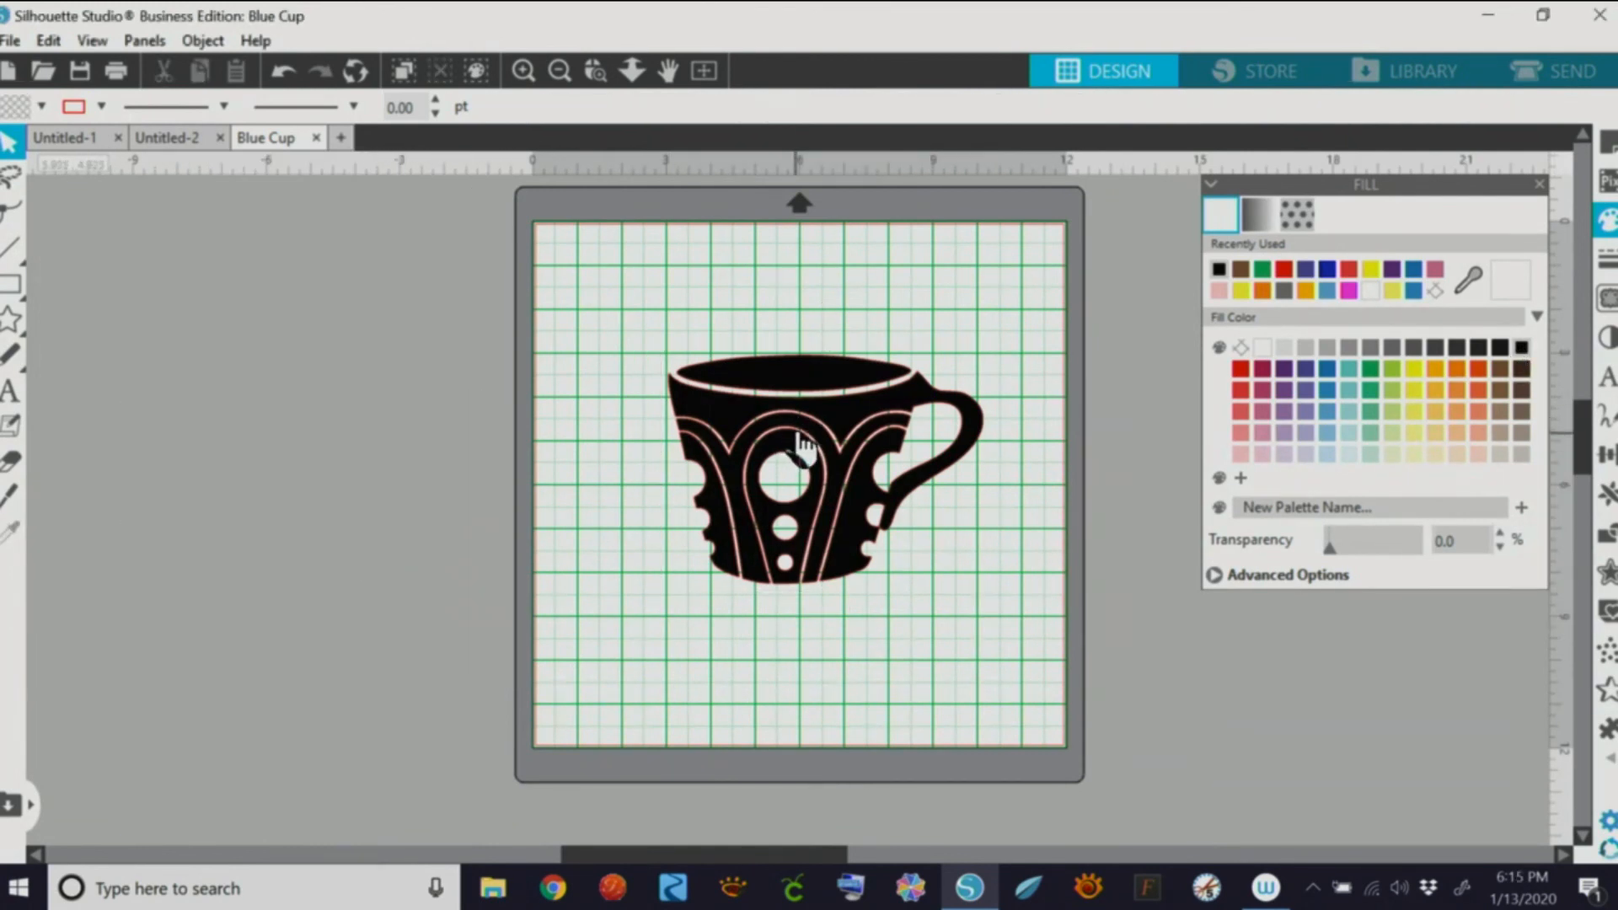
Step: Open the black cup for point editing and simplify its outline points
left_click(859, 432)
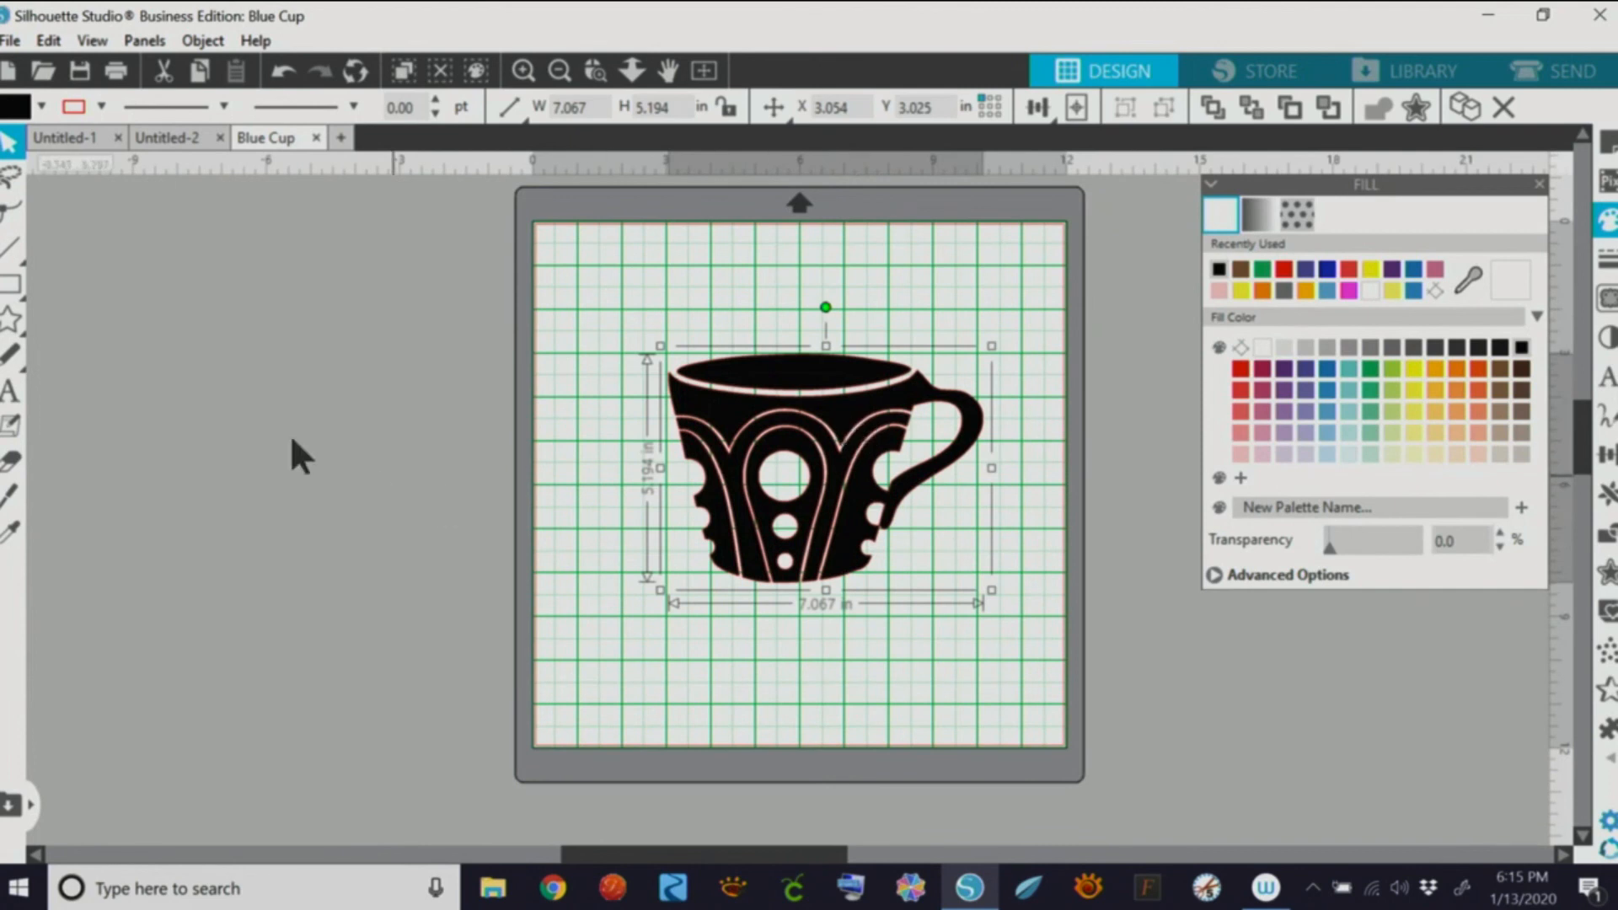
left_click(11, 212)
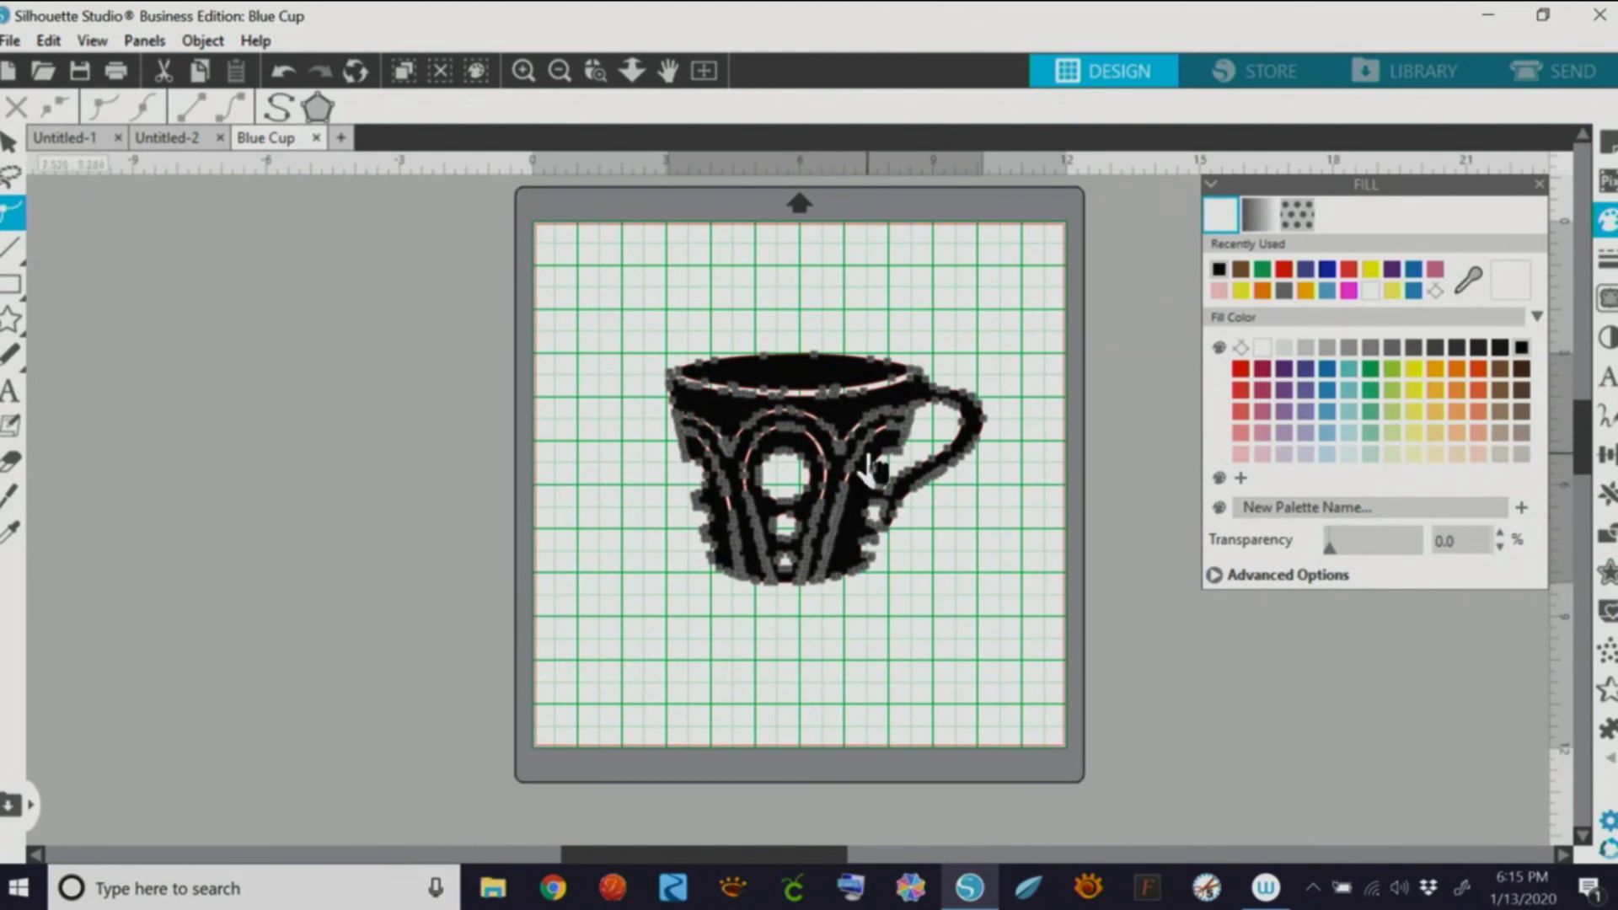
left_click(275, 108)
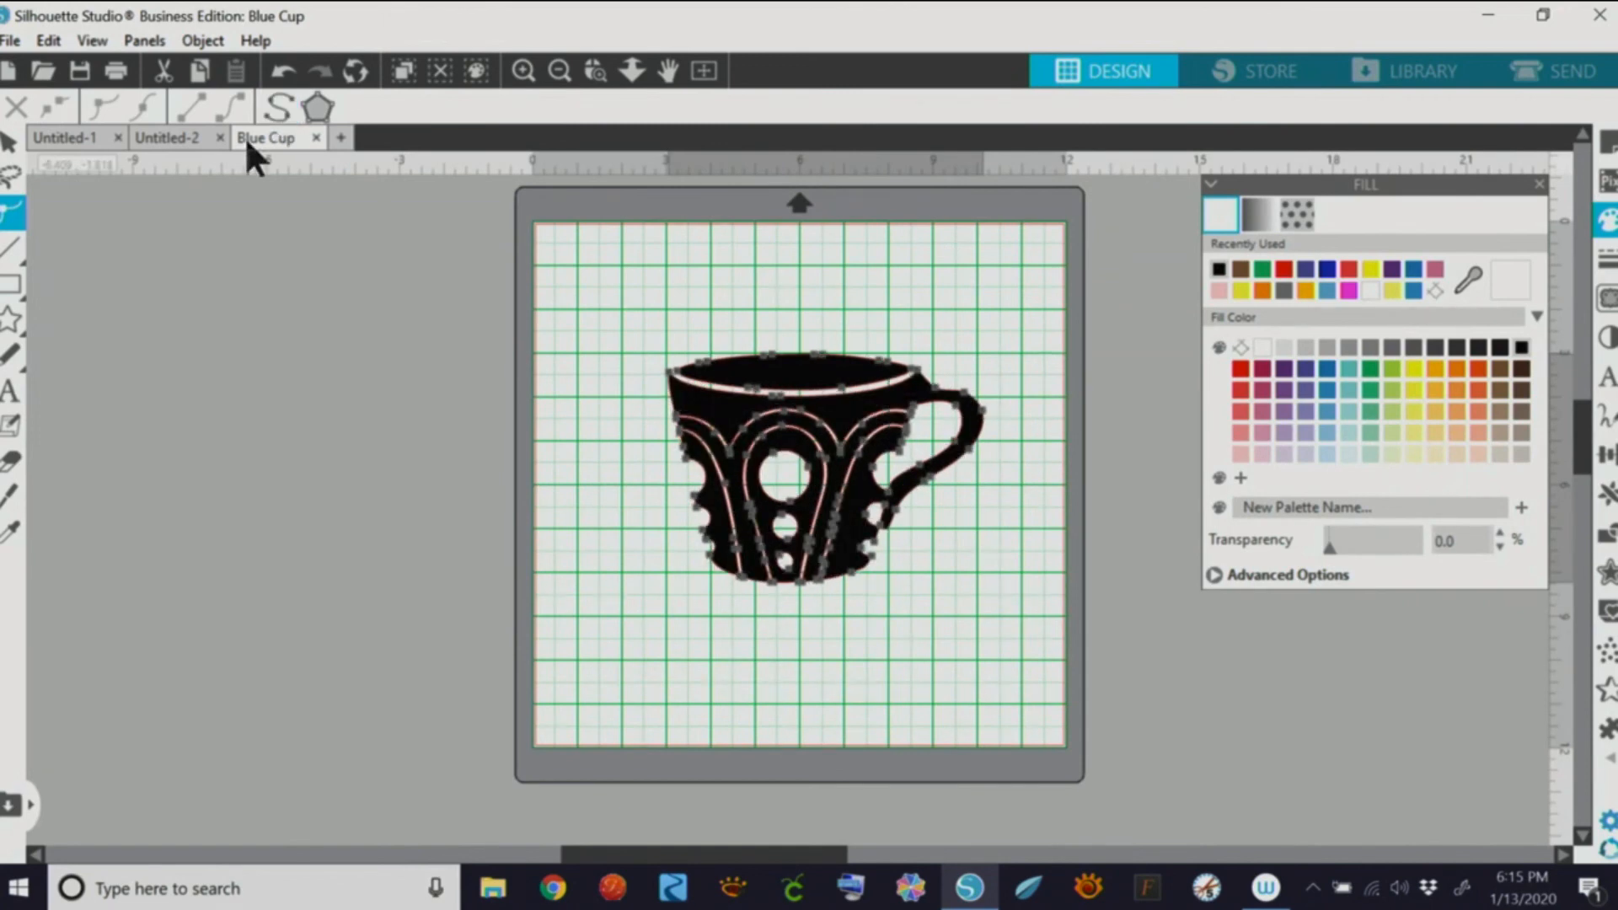
Step: Delete the surplus edit points along the cup's lower stripes and finish point editing
left_click(529, 73)
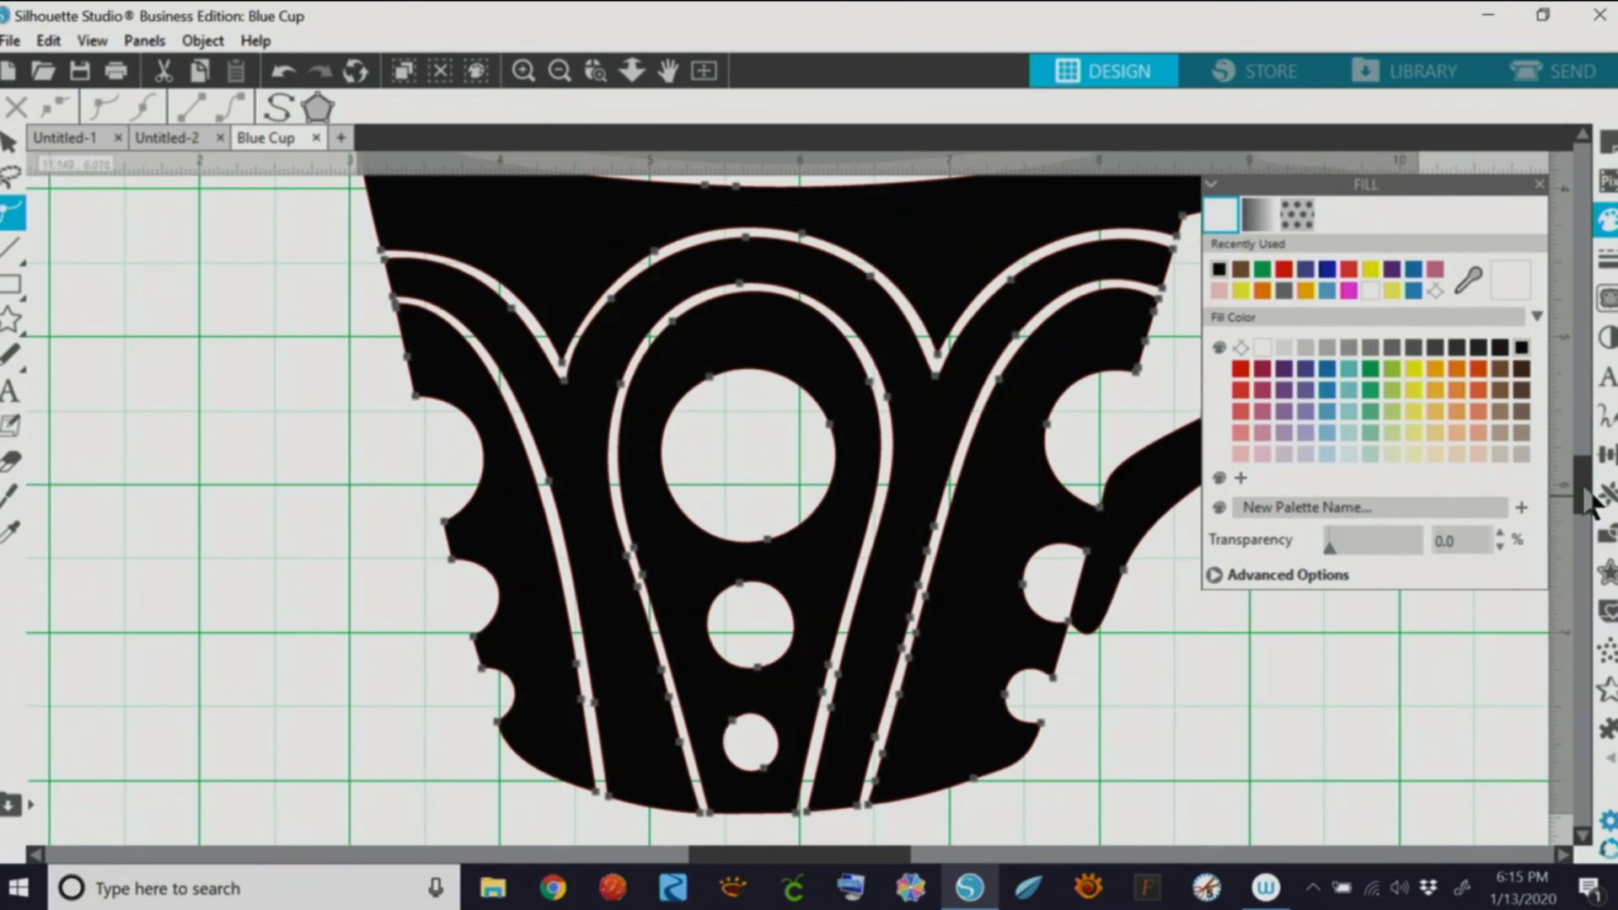
left_click(901, 656)
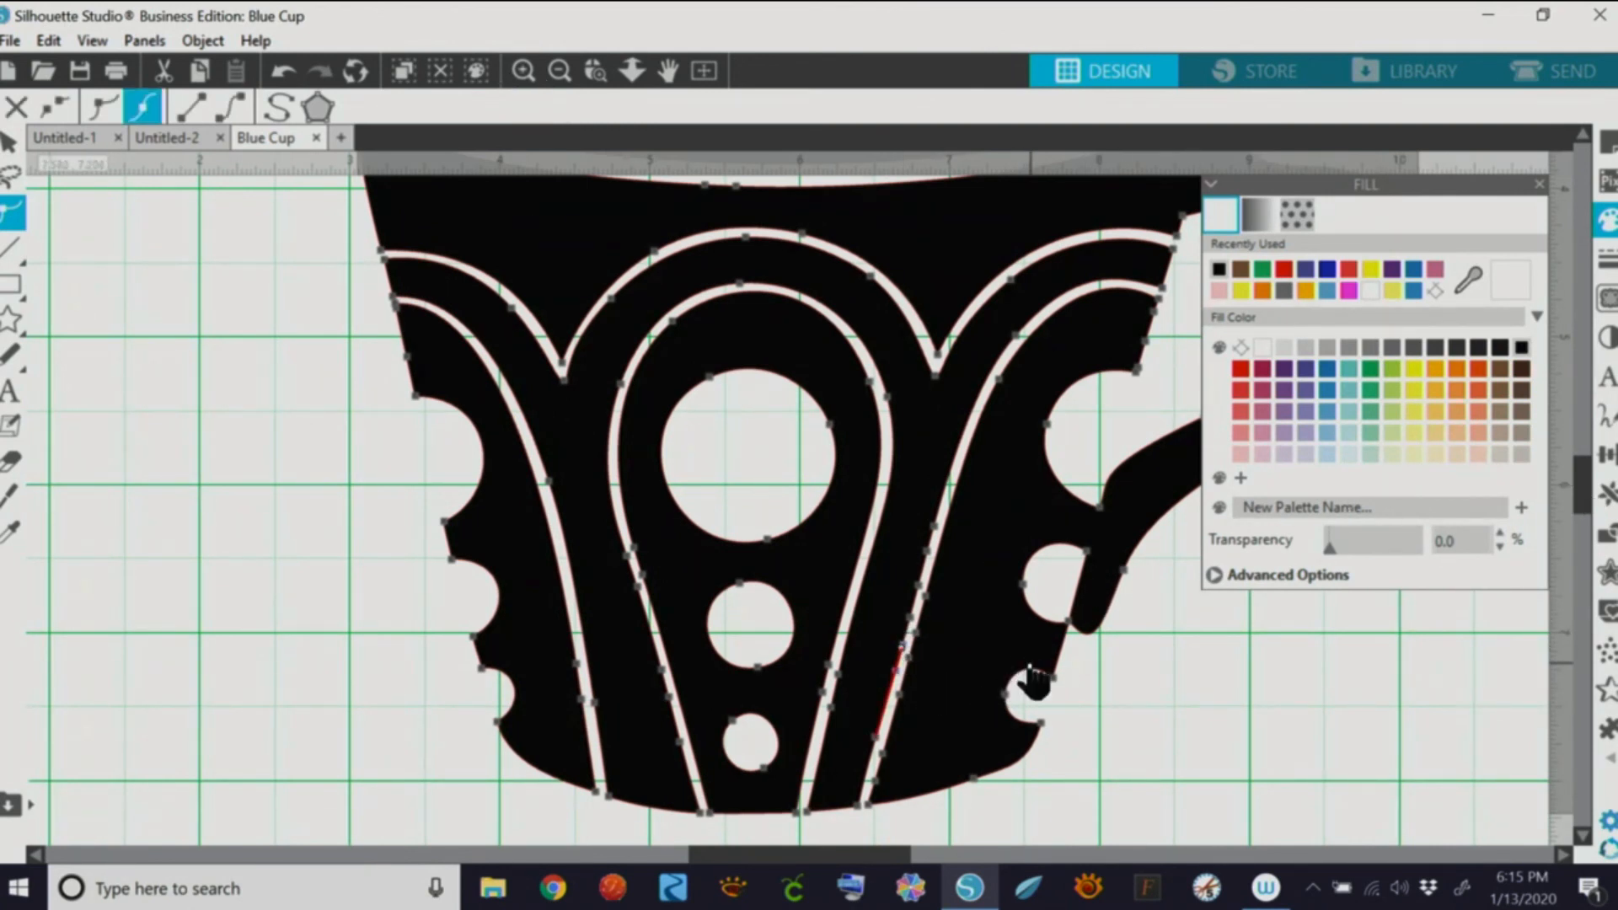
key("Delete")
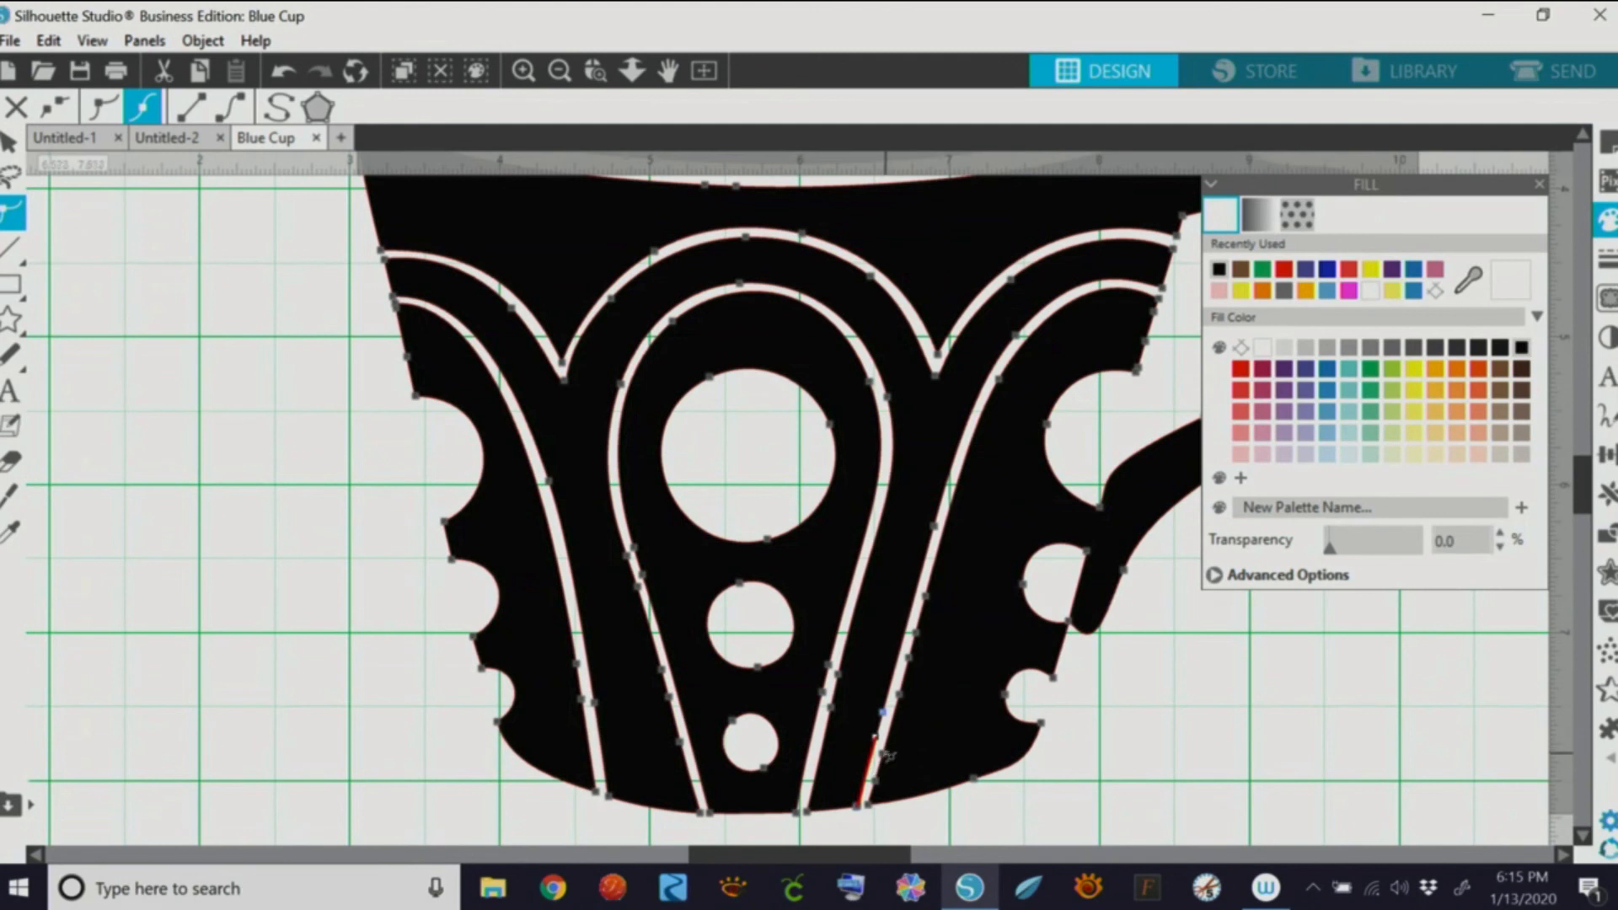
key("Delete")
key("Delete")
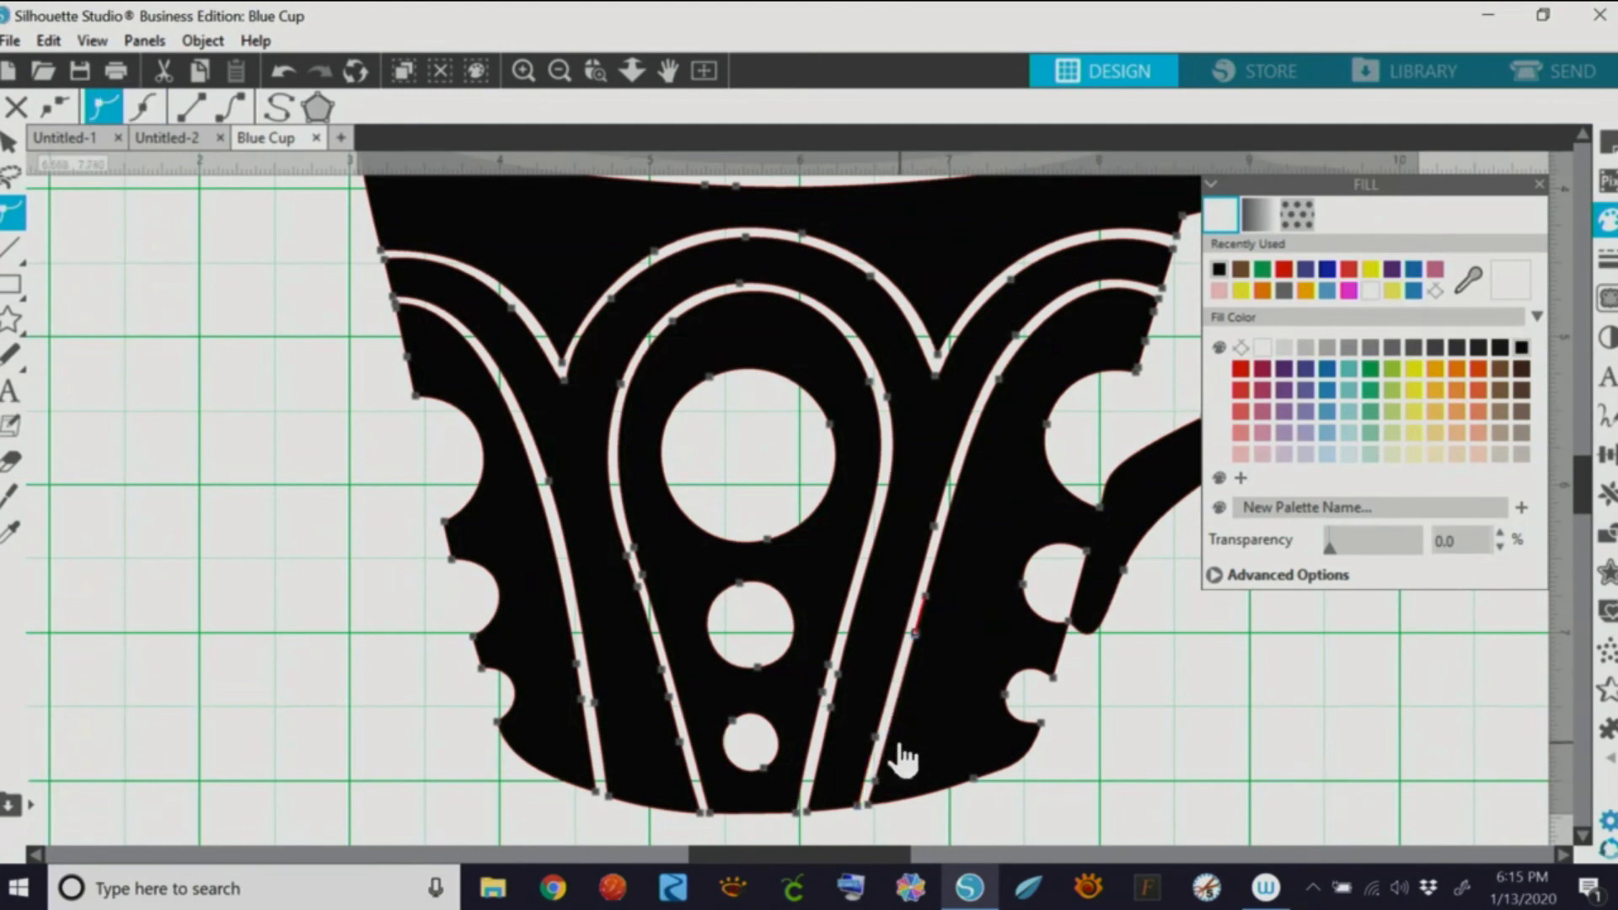
key("Delete")
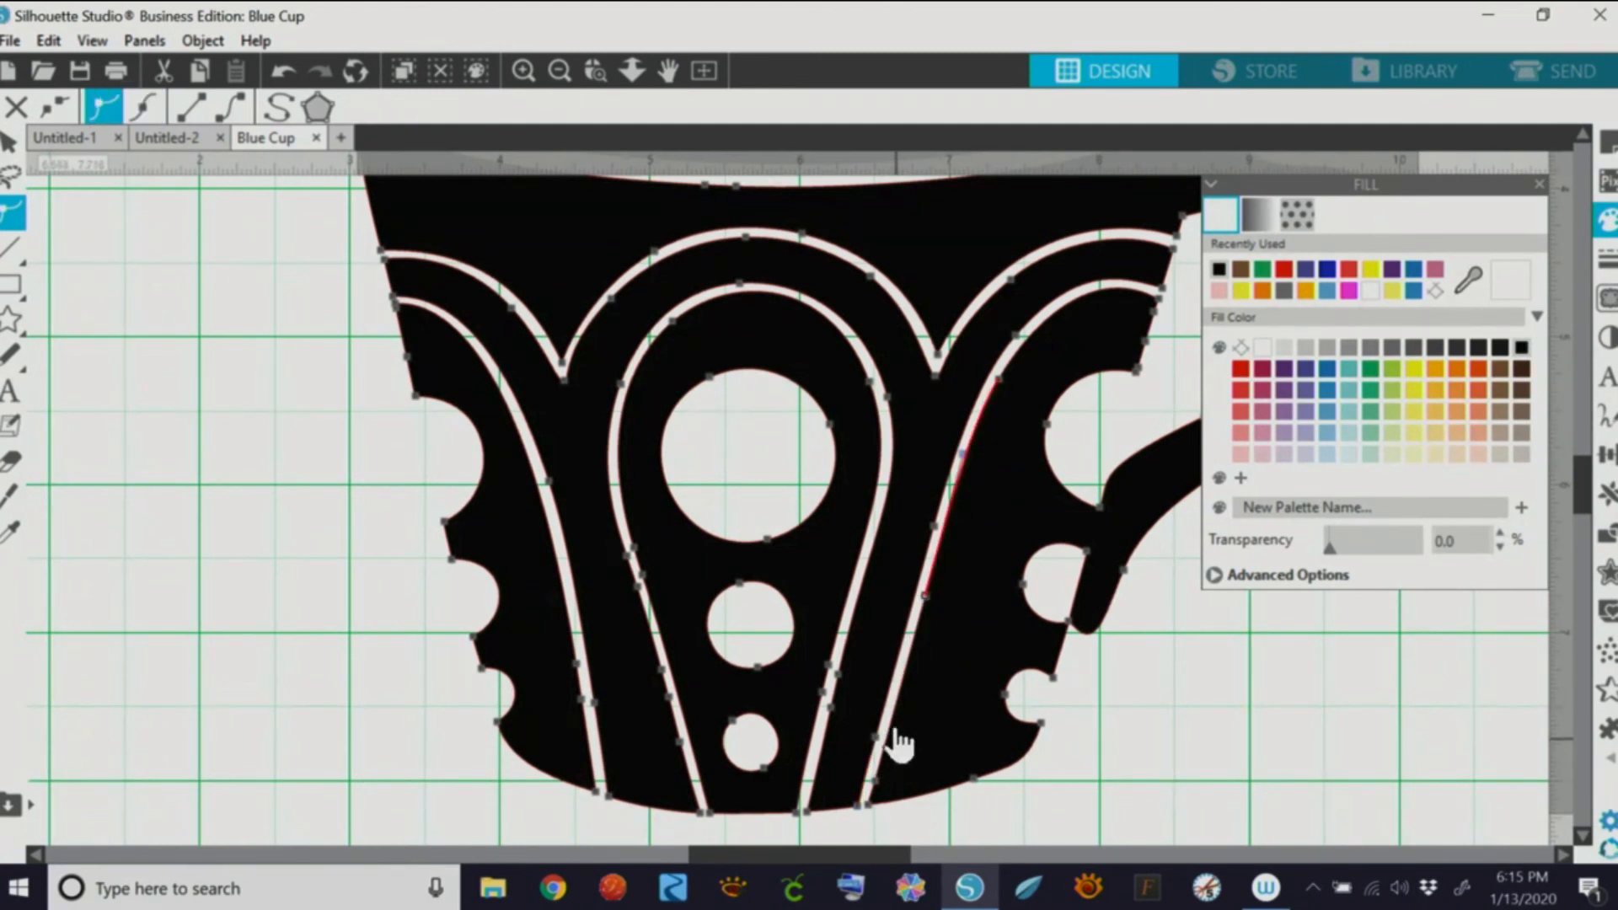
left_click(640, 586)
key("Delete")
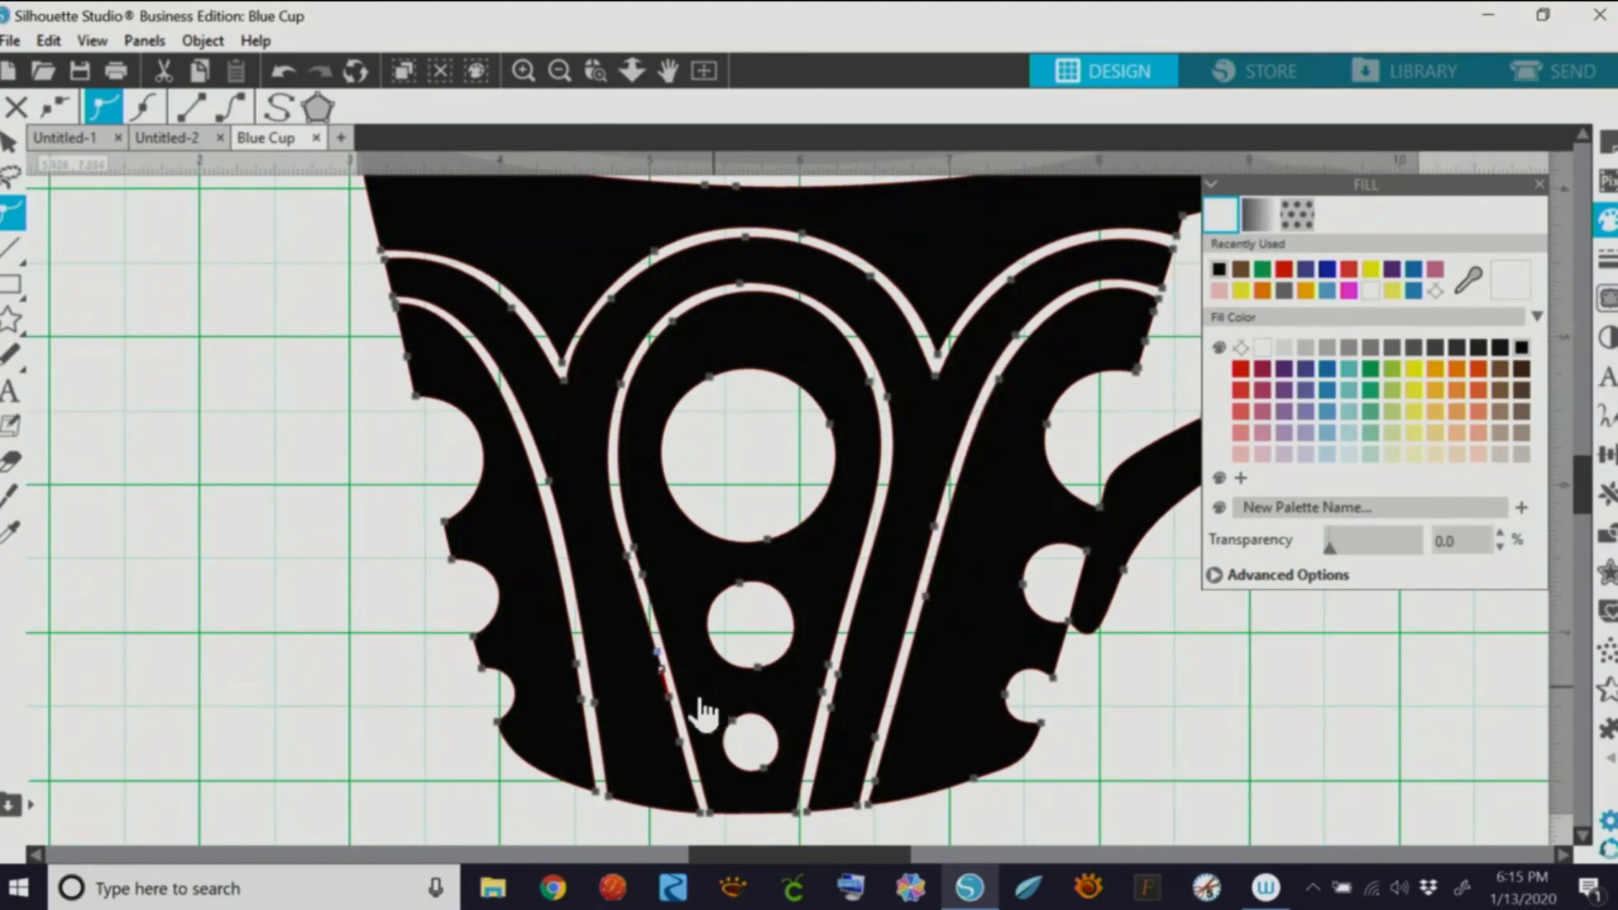
key("Delete")
key("Delete")
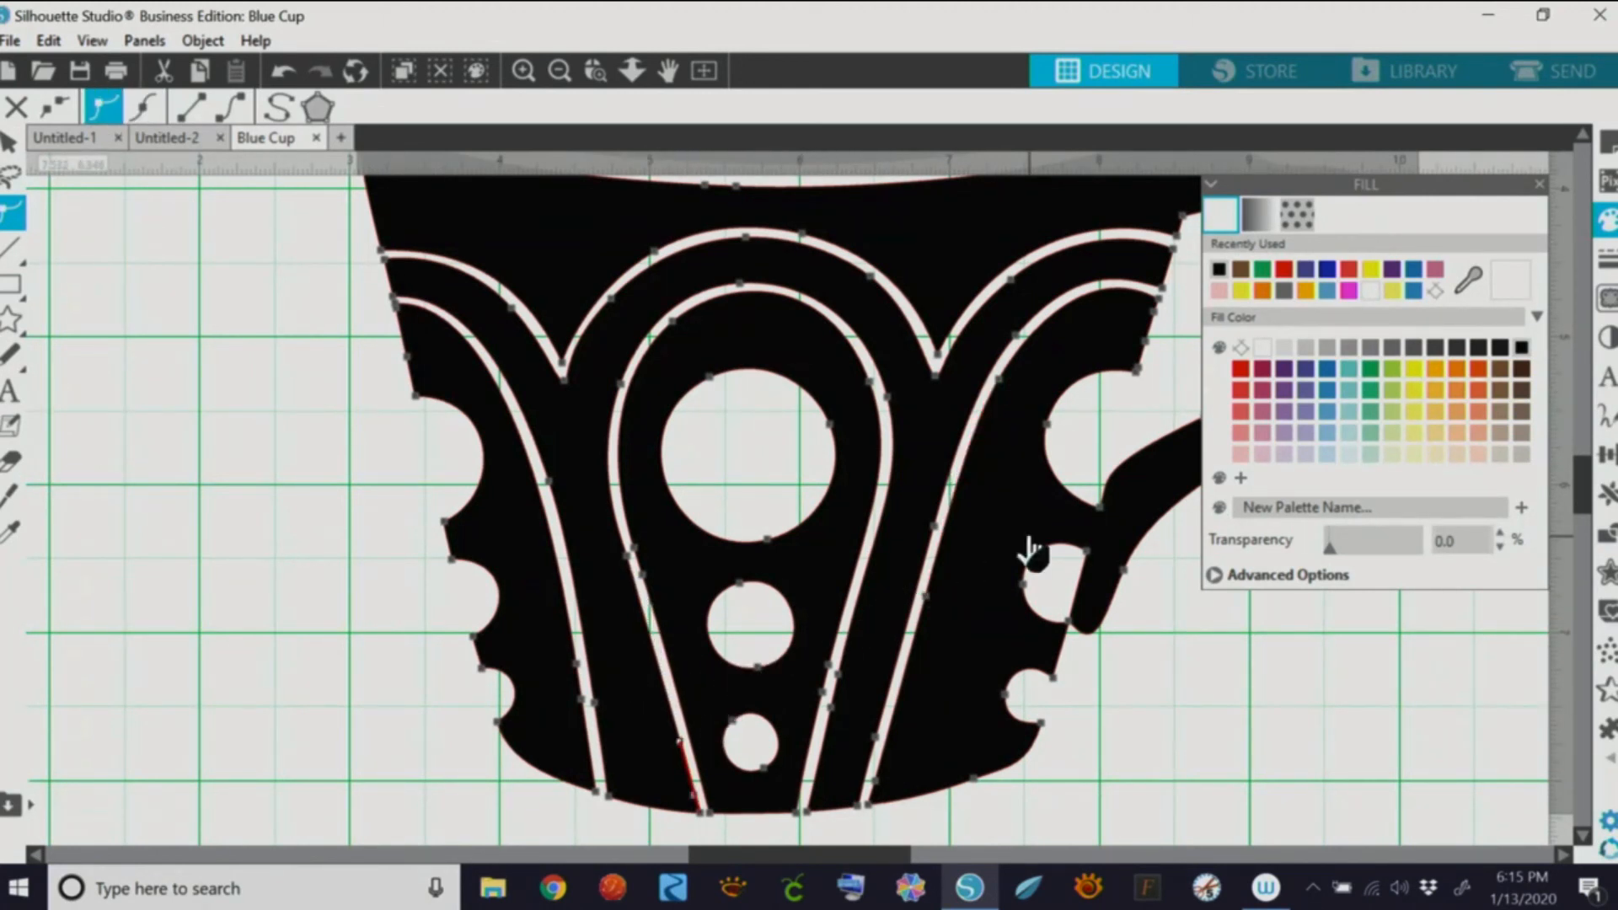
left_click(559, 71)
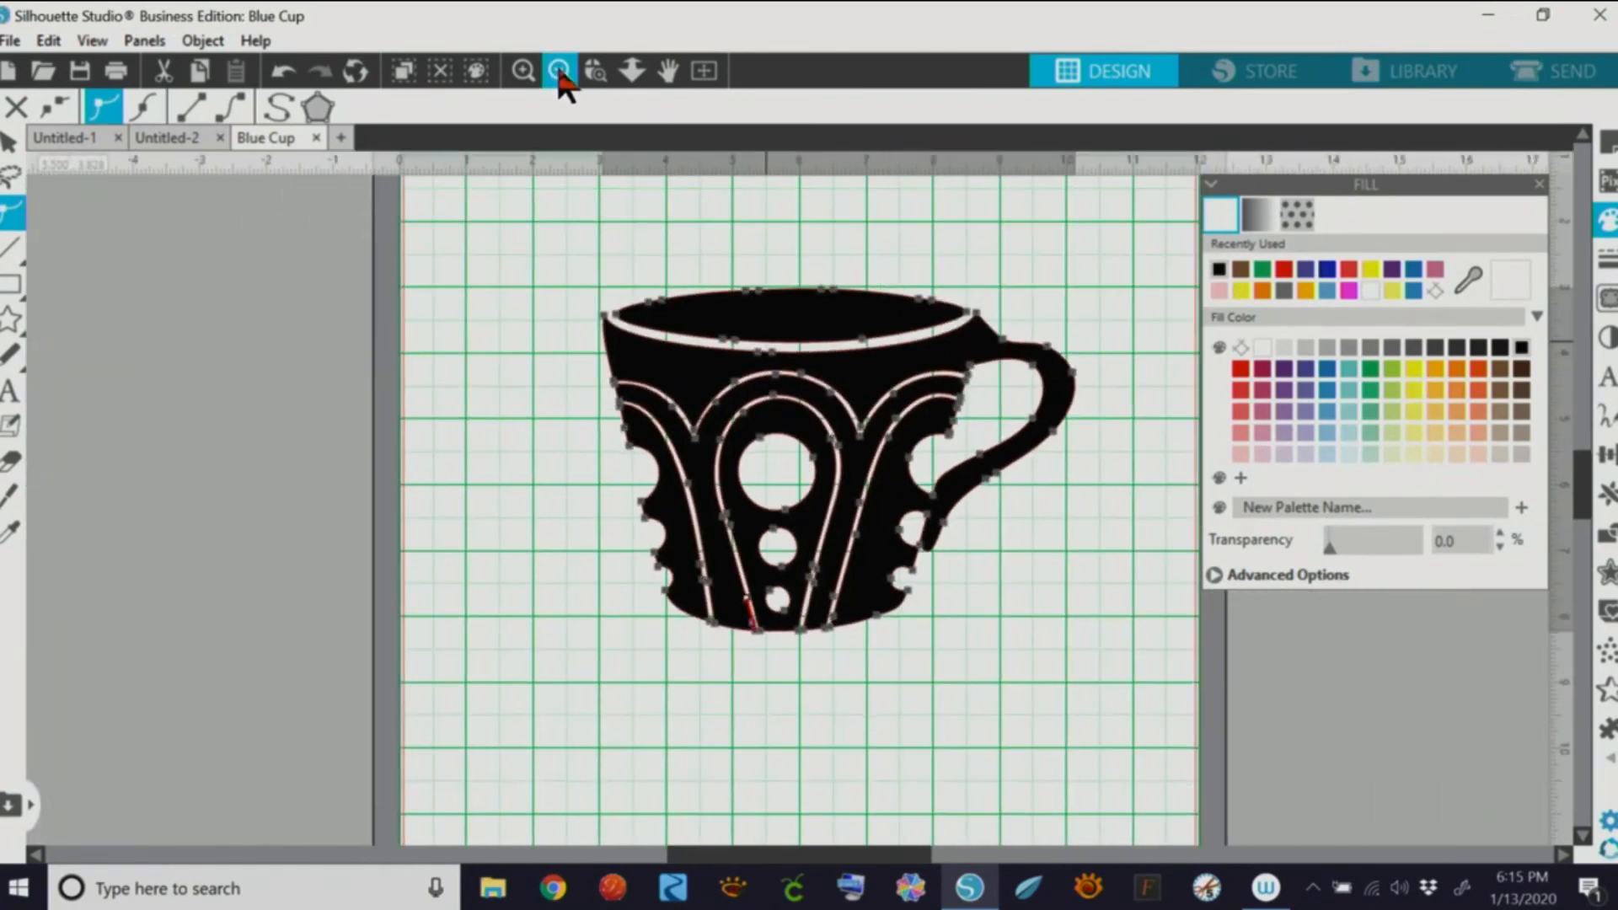
left_click(558, 71)
left_click(834, 624)
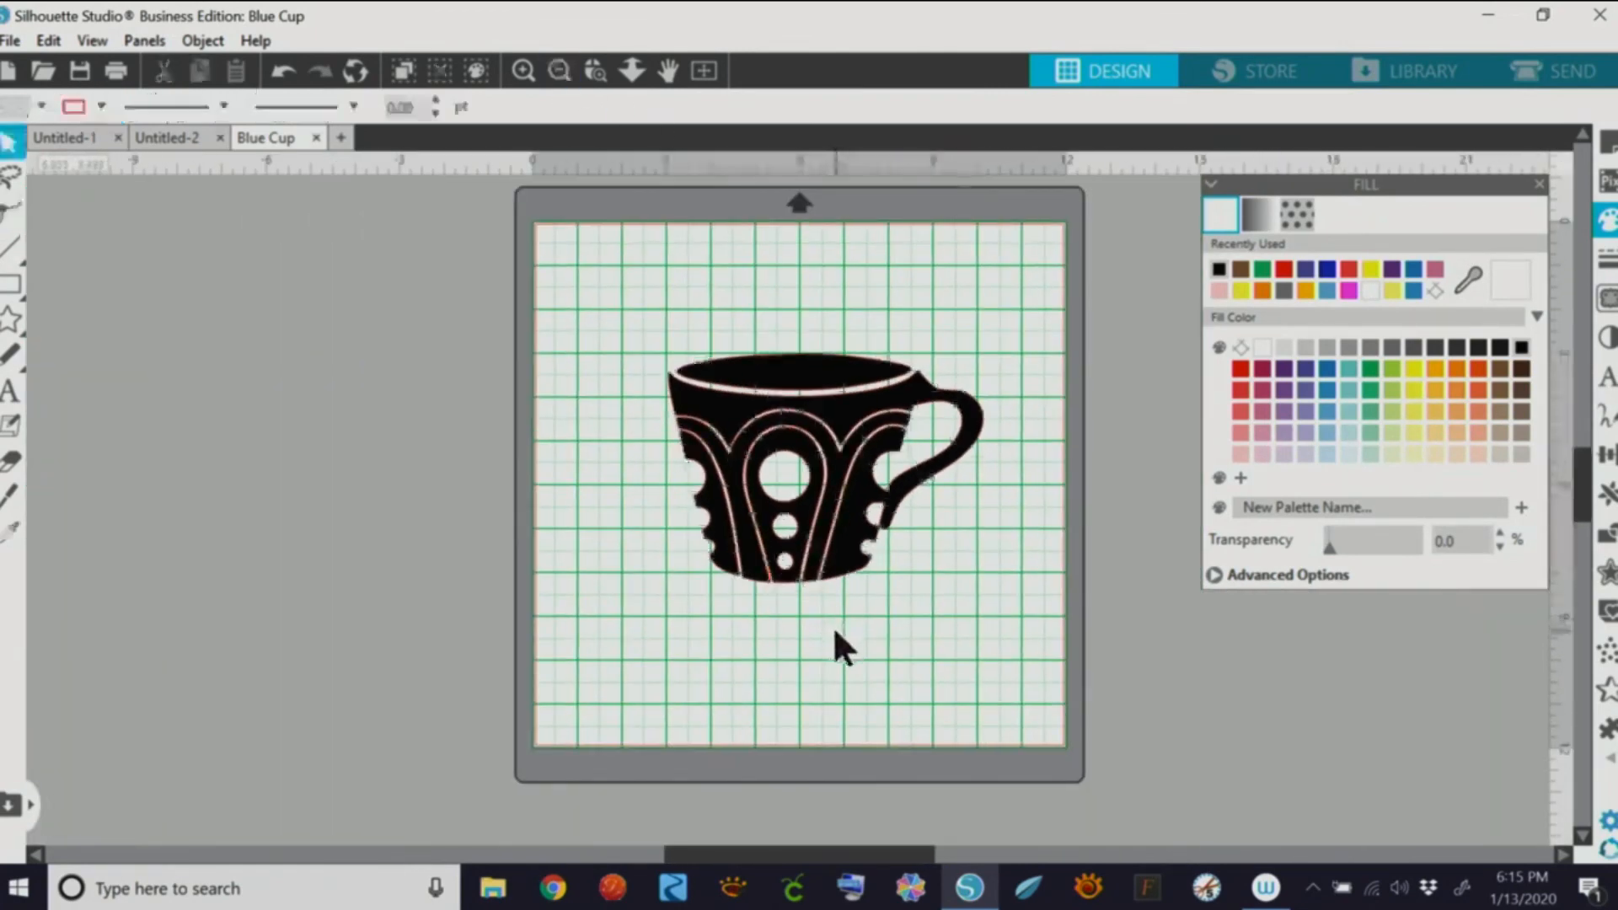
Step: Copy the cleaned-up cup and paste it into the coffee word design in Untitled-1
left_click(842, 423)
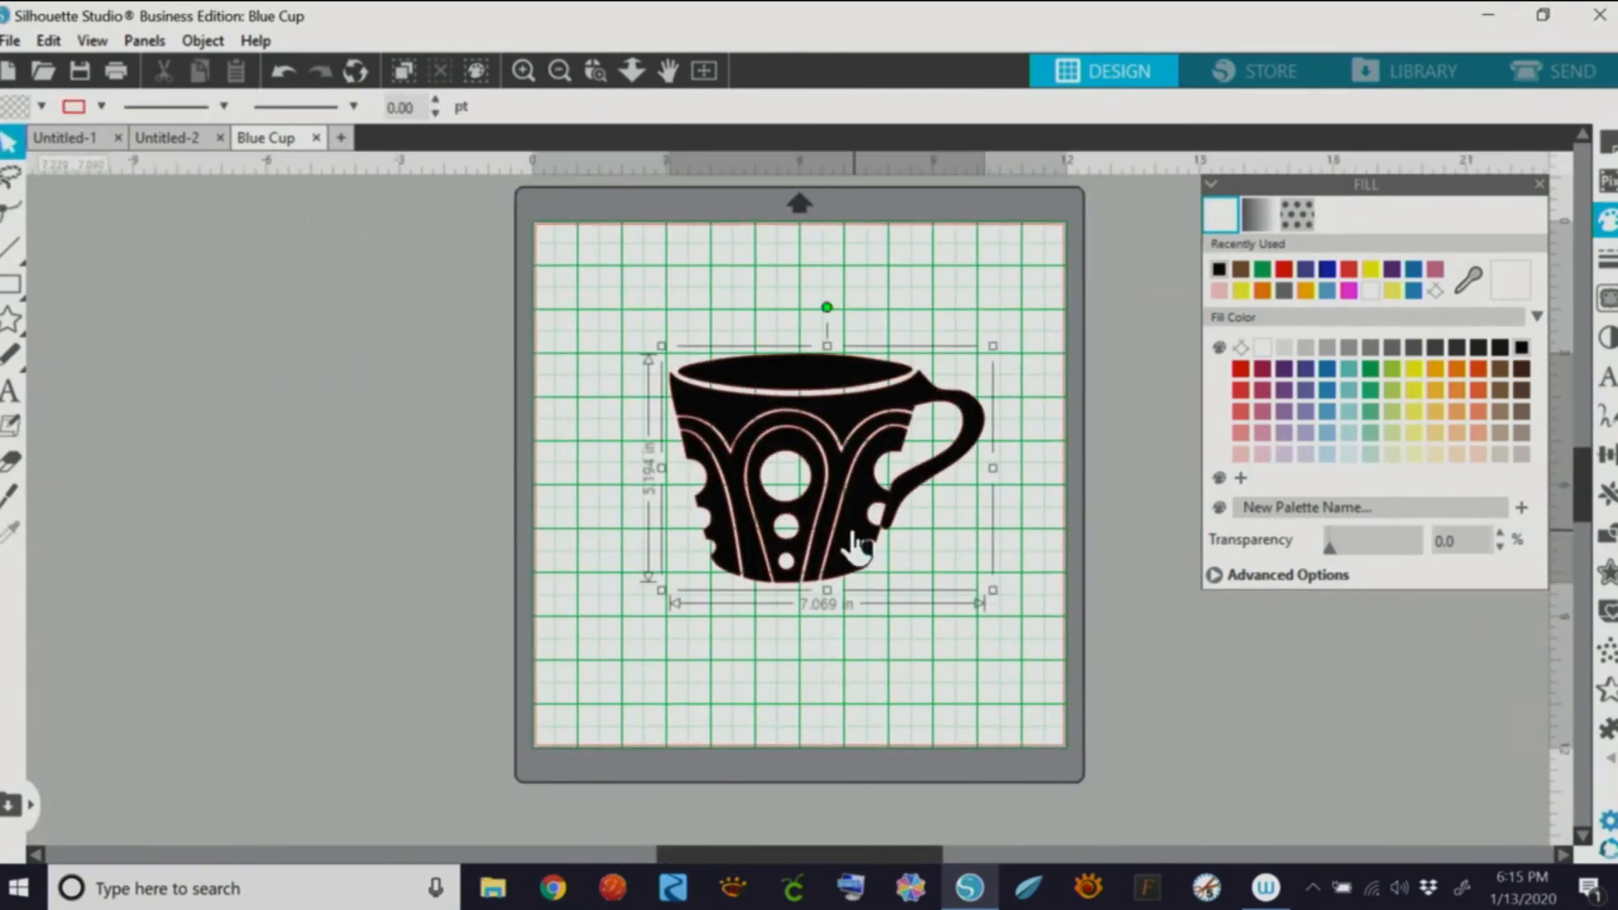
right_click(861, 425)
left_click(930, 305)
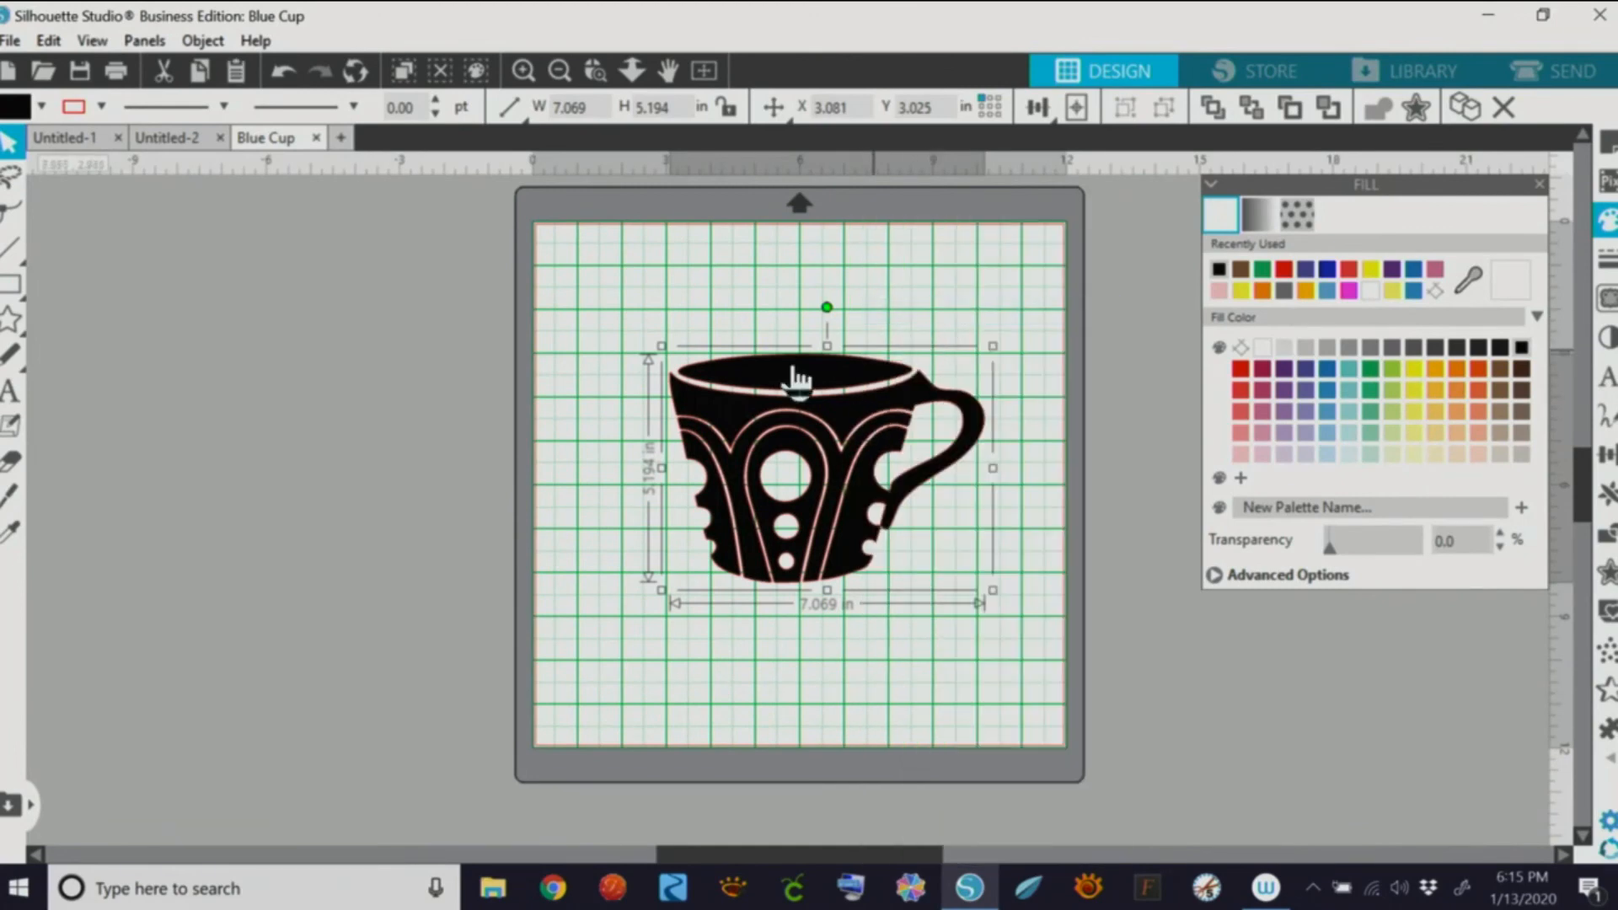
left_click(115, 139)
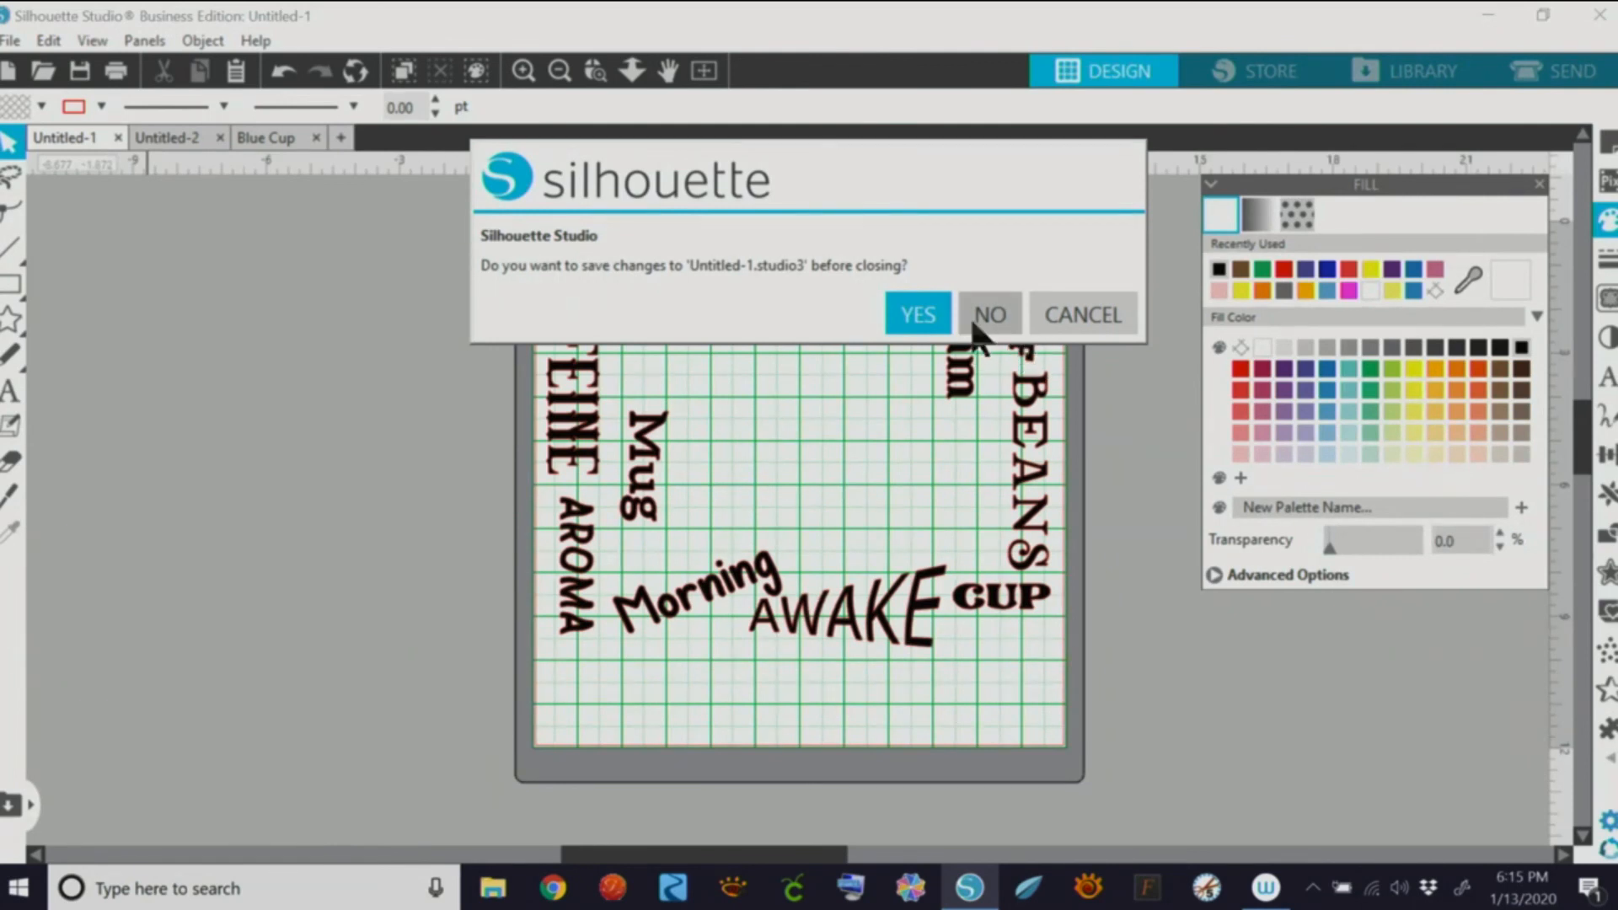
left_click(1074, 314)
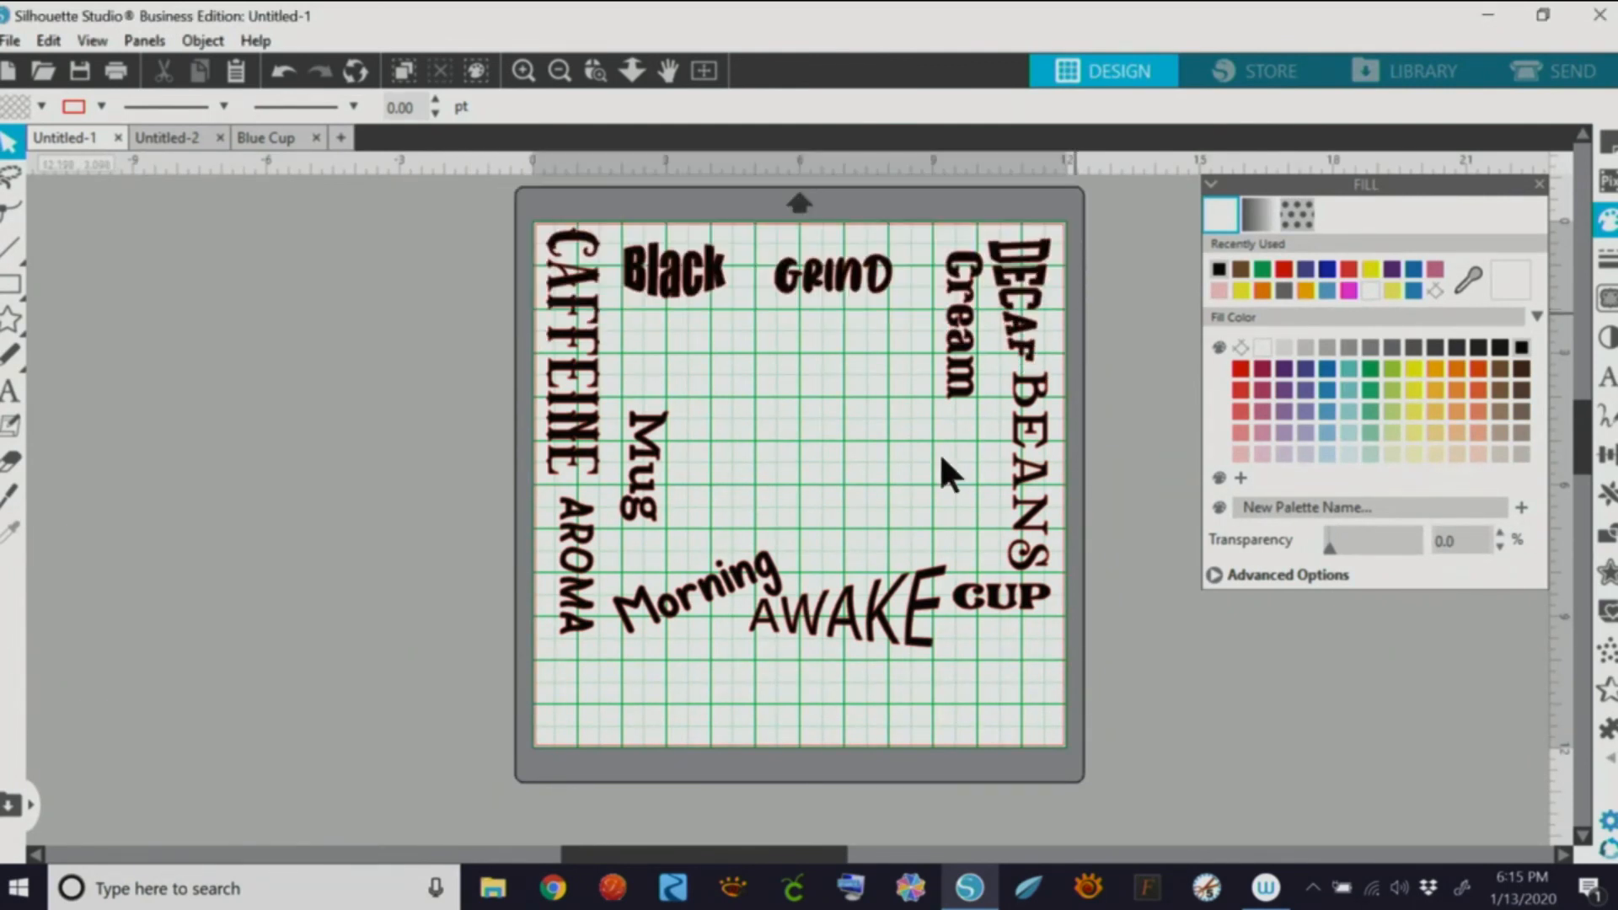
right_click(787, 417)
left_click(878, 527)
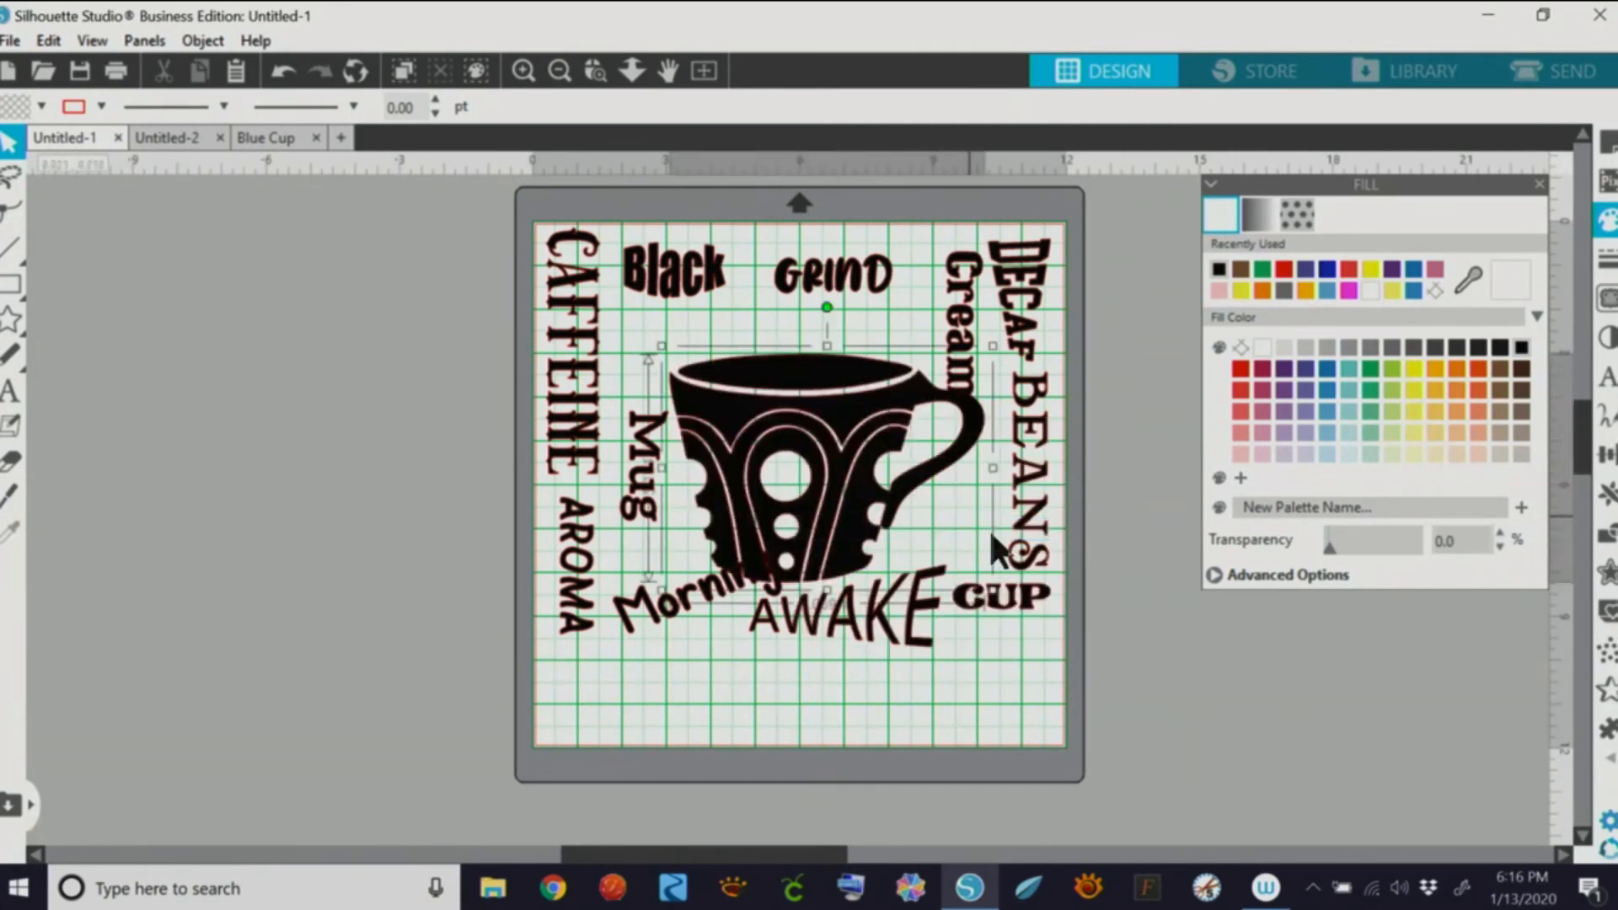
Step: Shrink the pasted cup to about 4.4 in wide and place it in the open space between the words
left_click_drag(993, 590, 845, 478)
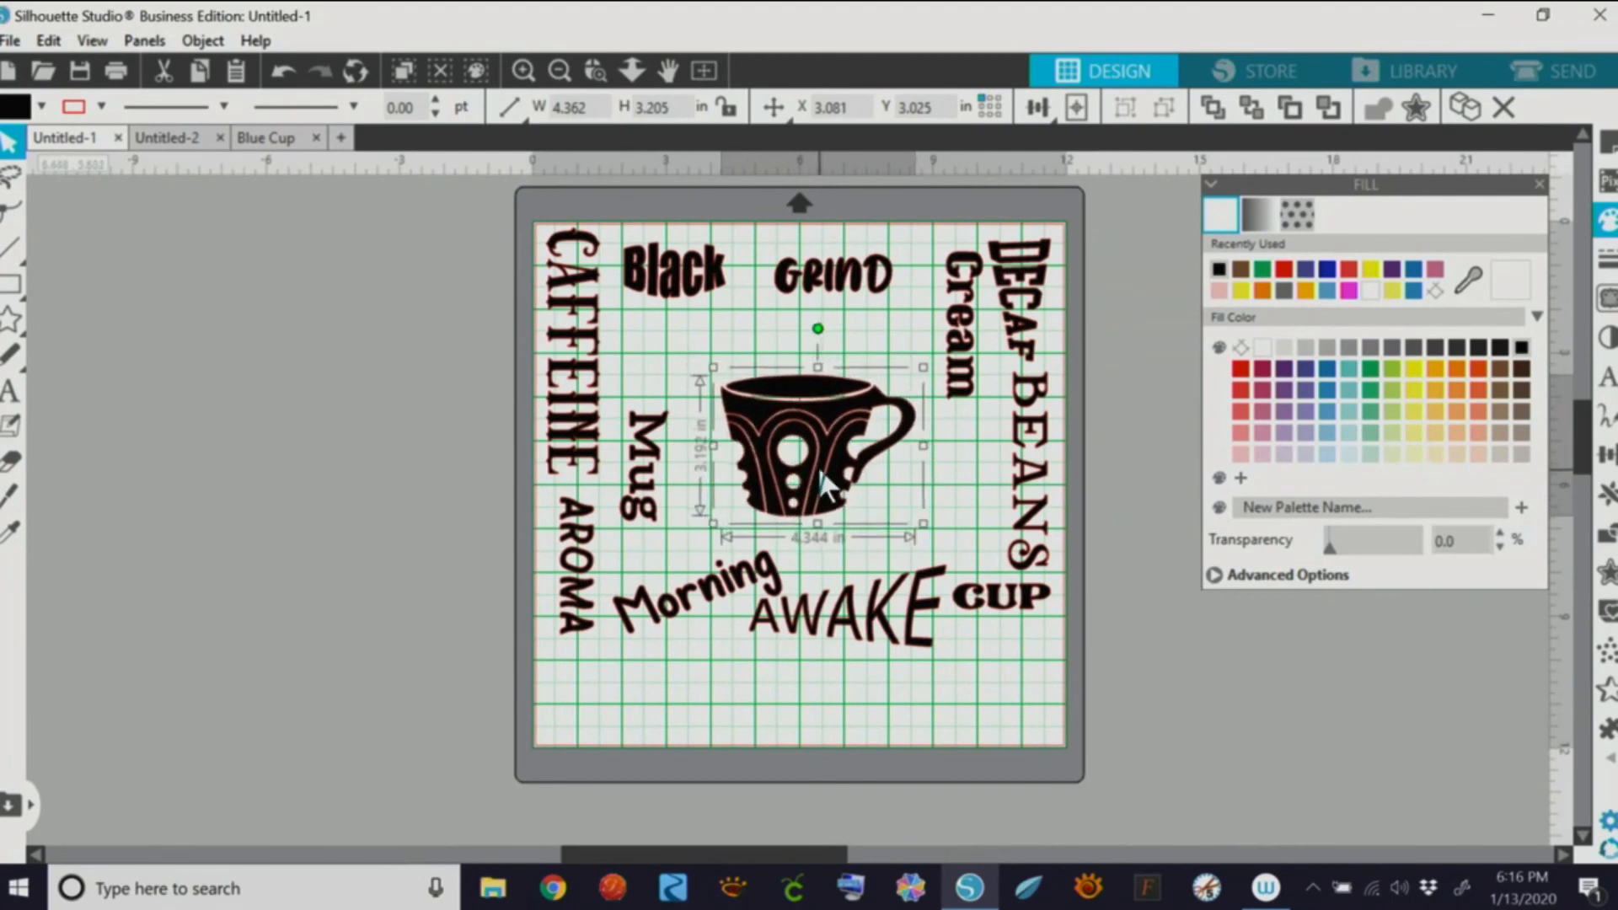
left_click_drag(922, 524, 923, 525)
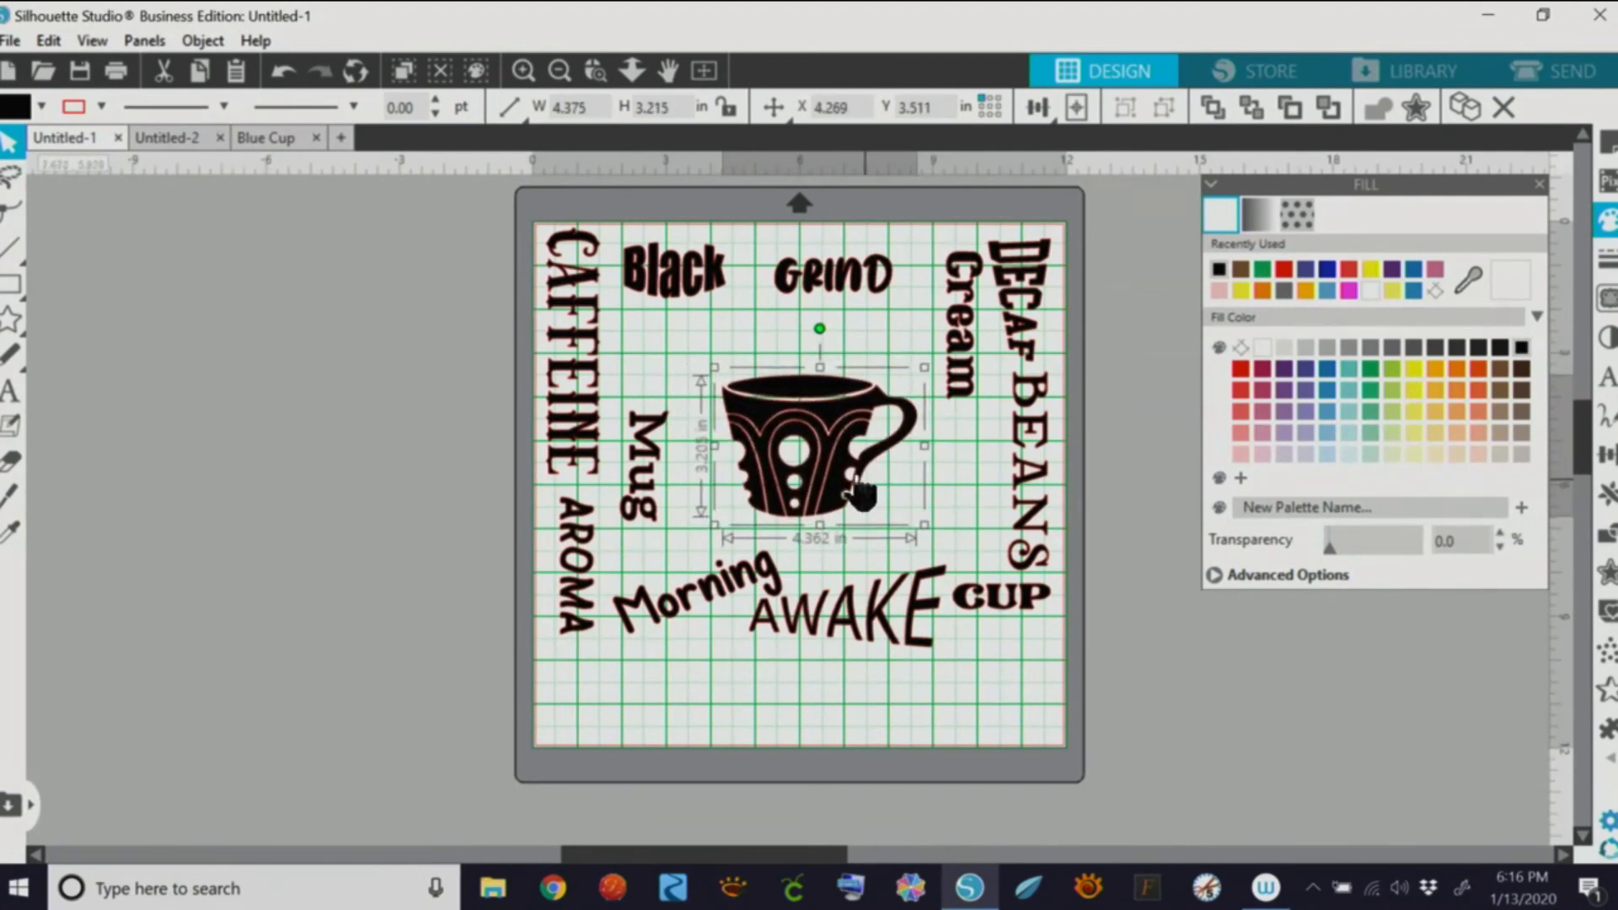
left_click_drag(832, 472, 829, 472)
left_click(775, 702)
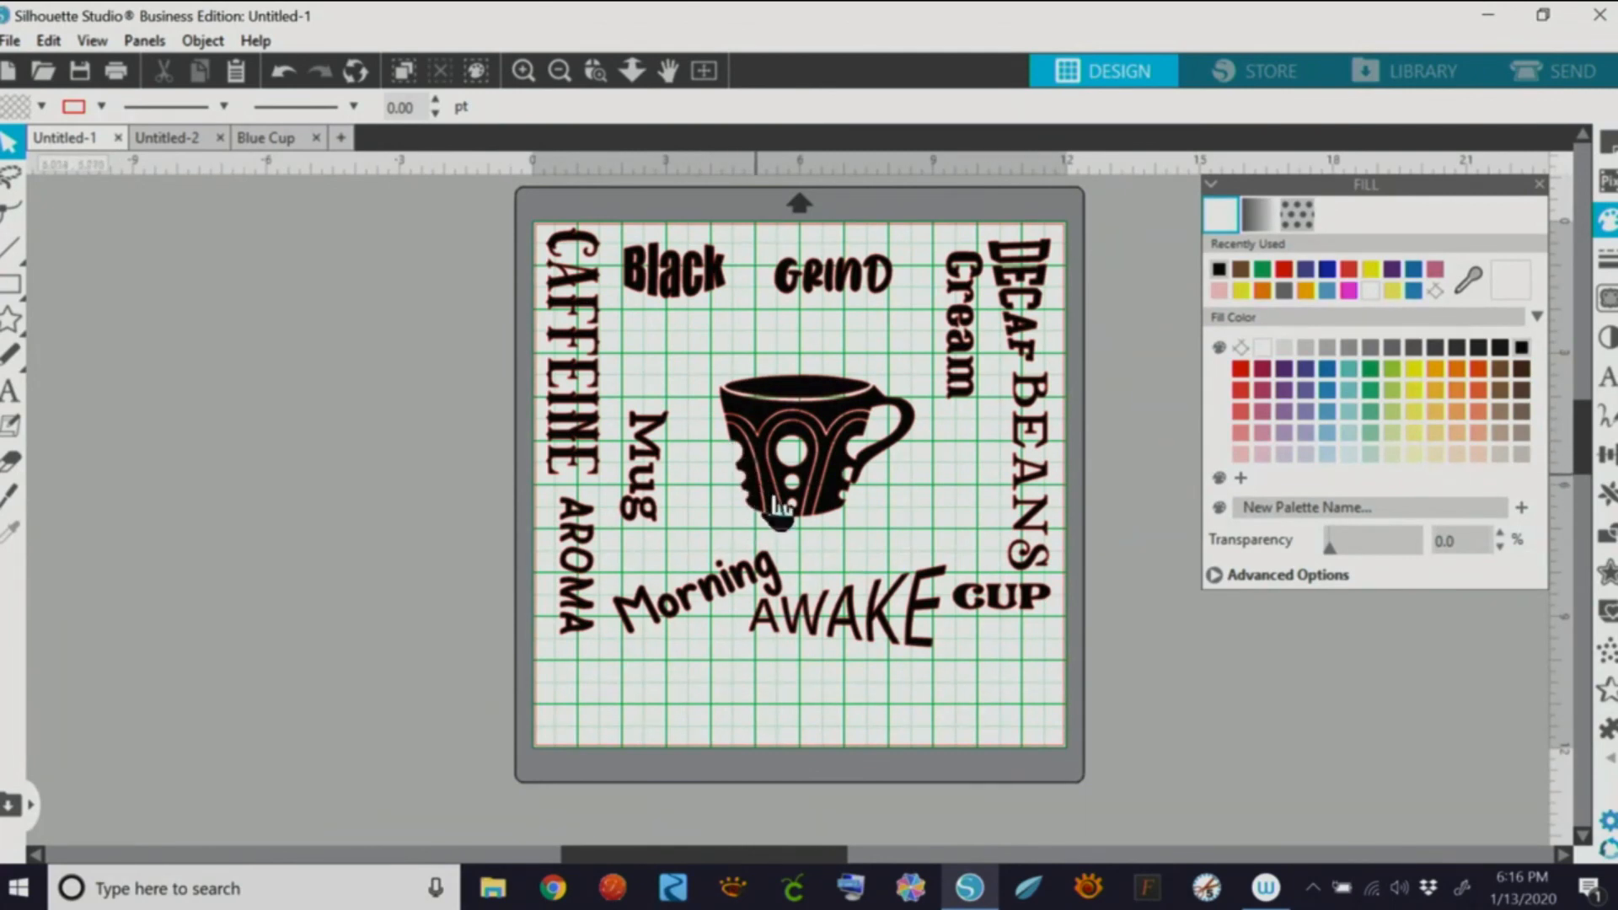
Step: Draw a narrow upright rectangle about 0.06 by 1.36 in beside the notched edge opposite the cup's handle
left_click(526, 69)
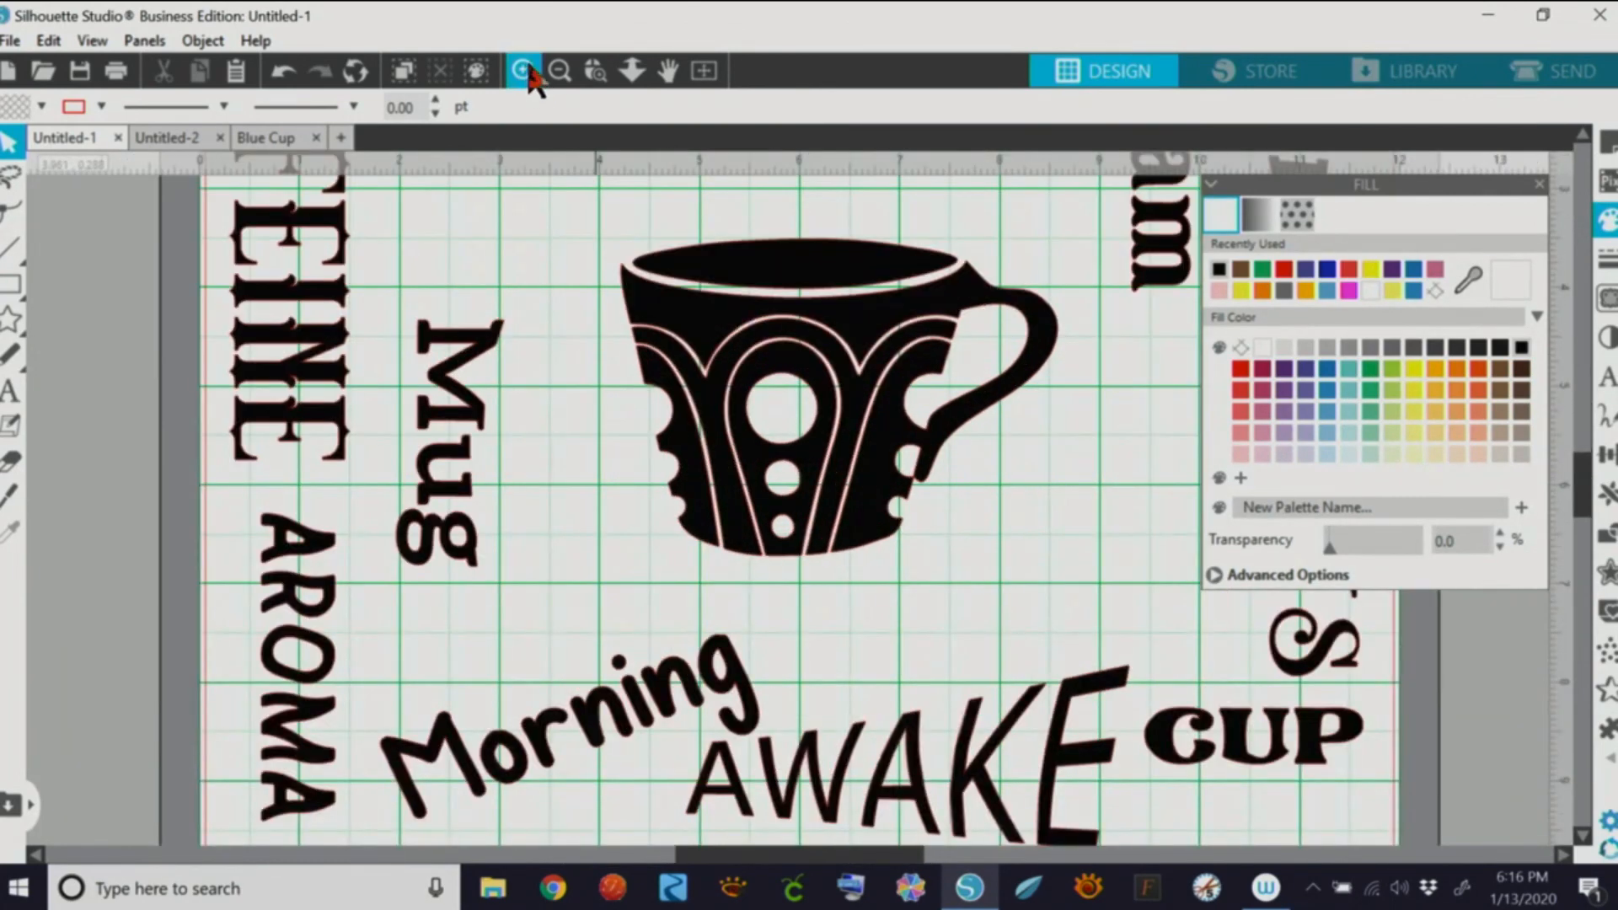
mouse_move(15, 286)
left_click(74, 289)
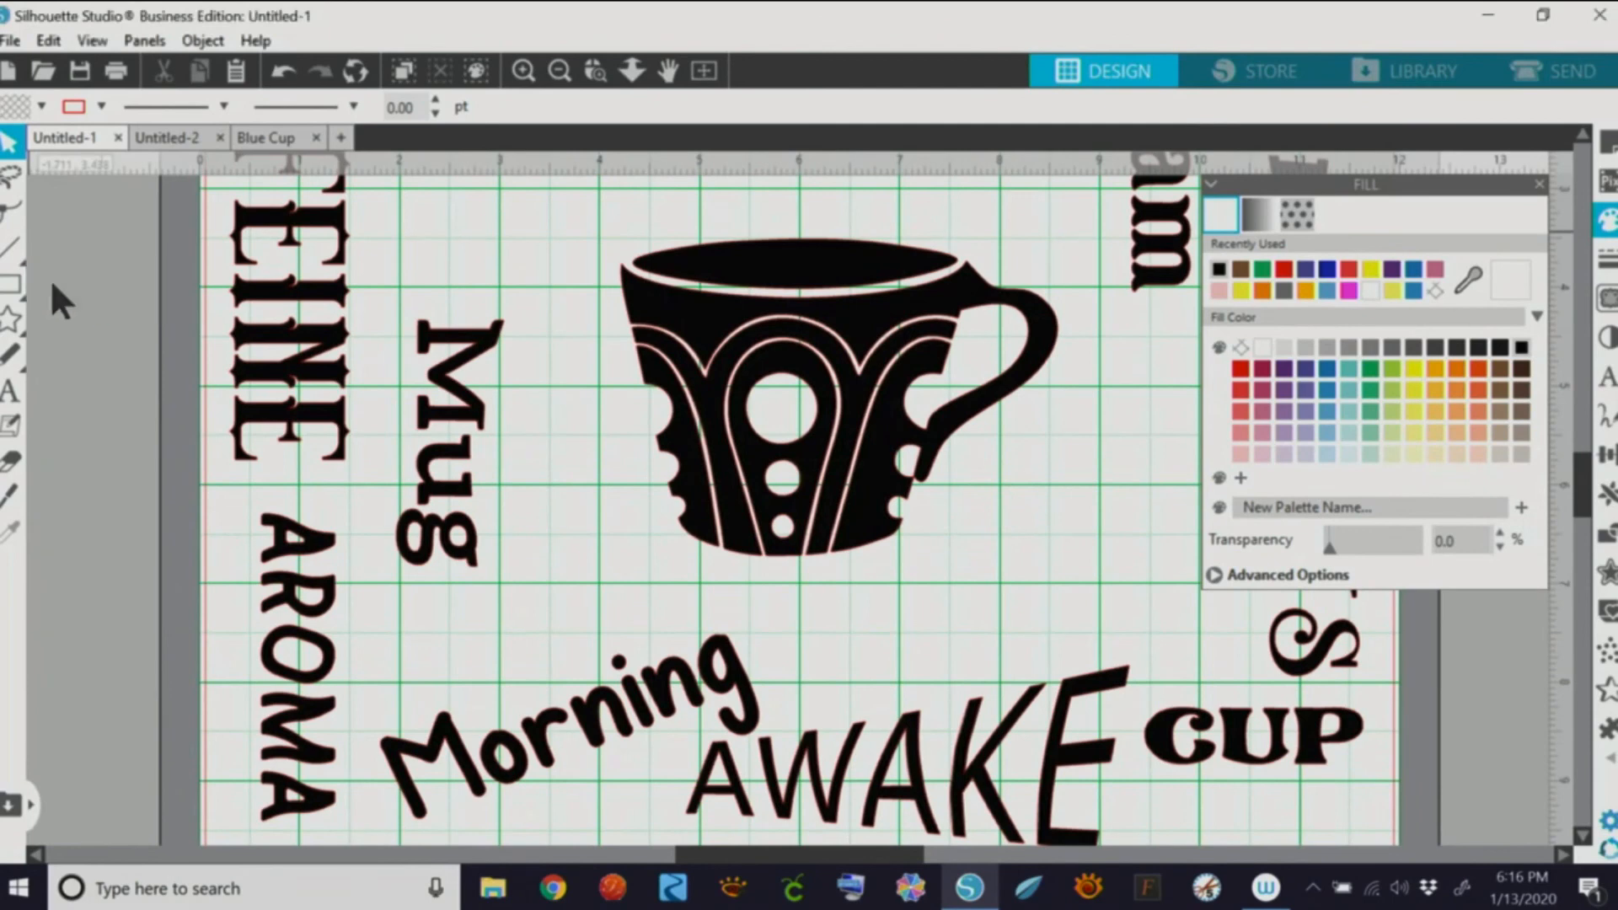
left_click_drag(645, 387, 651, 521)
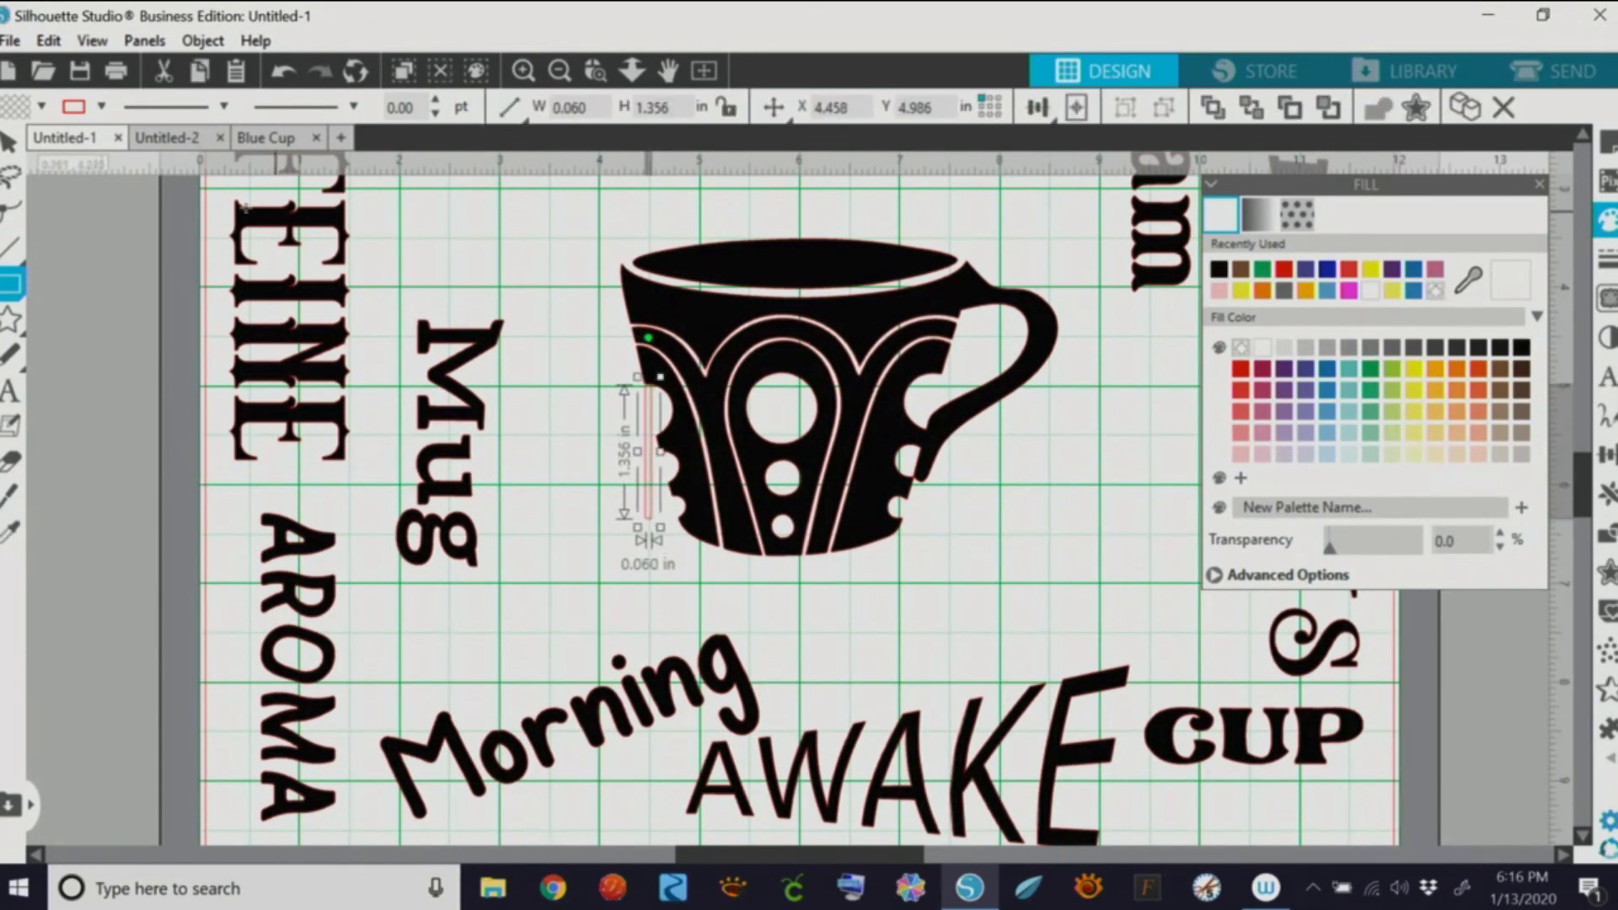
Step: Tilt and lengthen the narrow rectangle to about 1.48 in and fit it along the cup's slanted notched edge
left_click(727, 318)
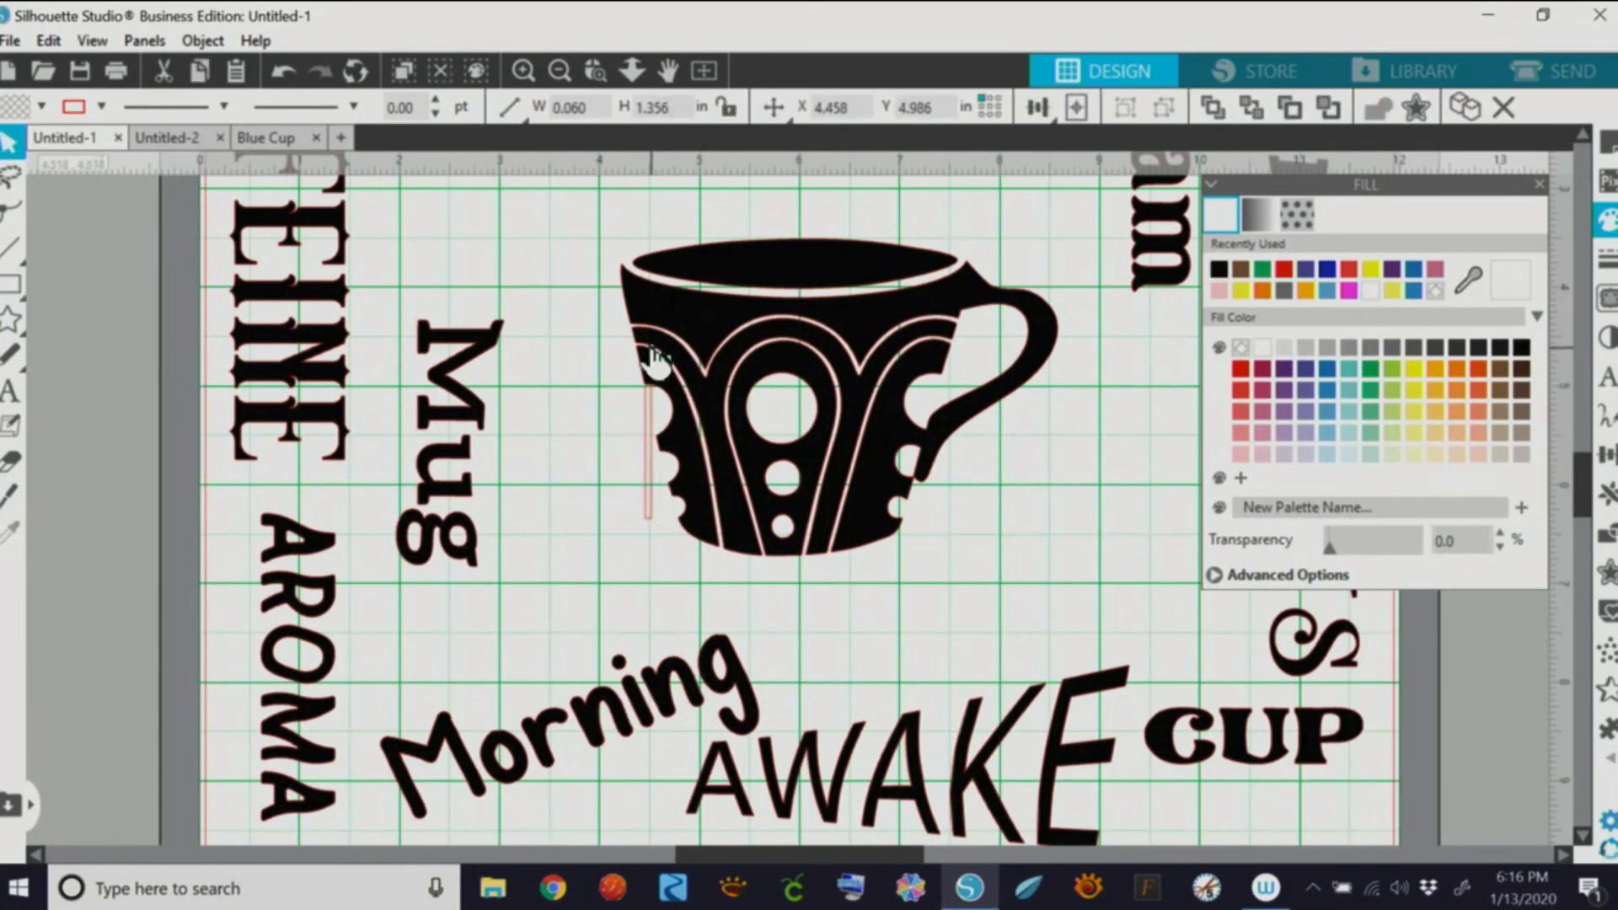
left_click(649, 395)
left_click_drag(648, 338, 626, 340)
left_click_drag(661, 490, 681, 531)
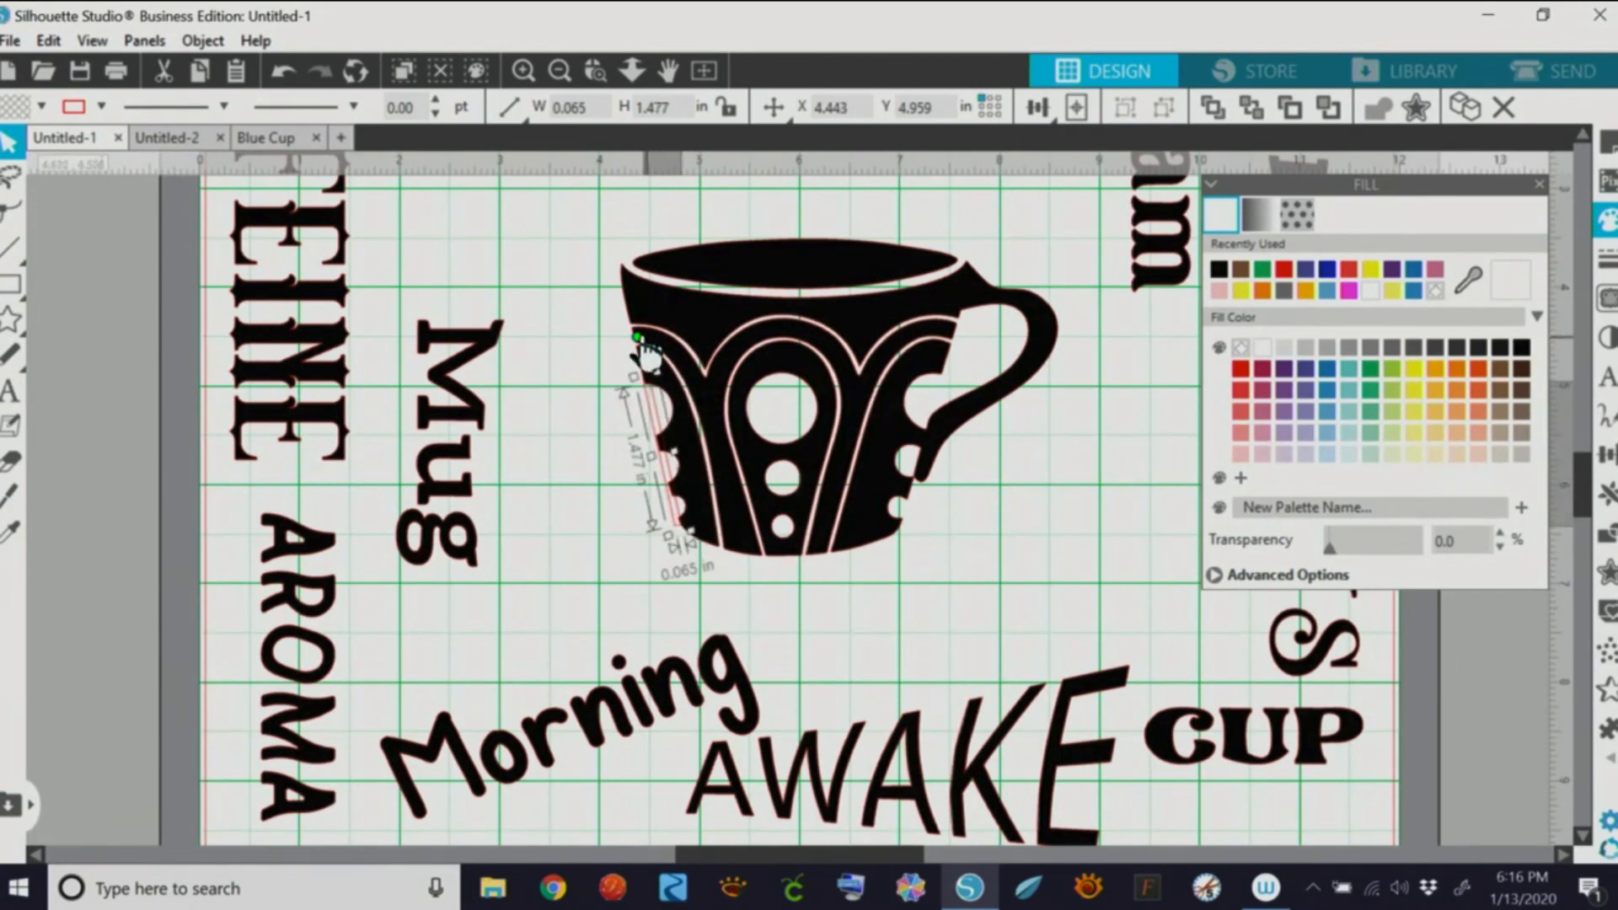
left_click_drag(637, 339, 634, 338)
left_click_drag(657, 421, 674, 417)
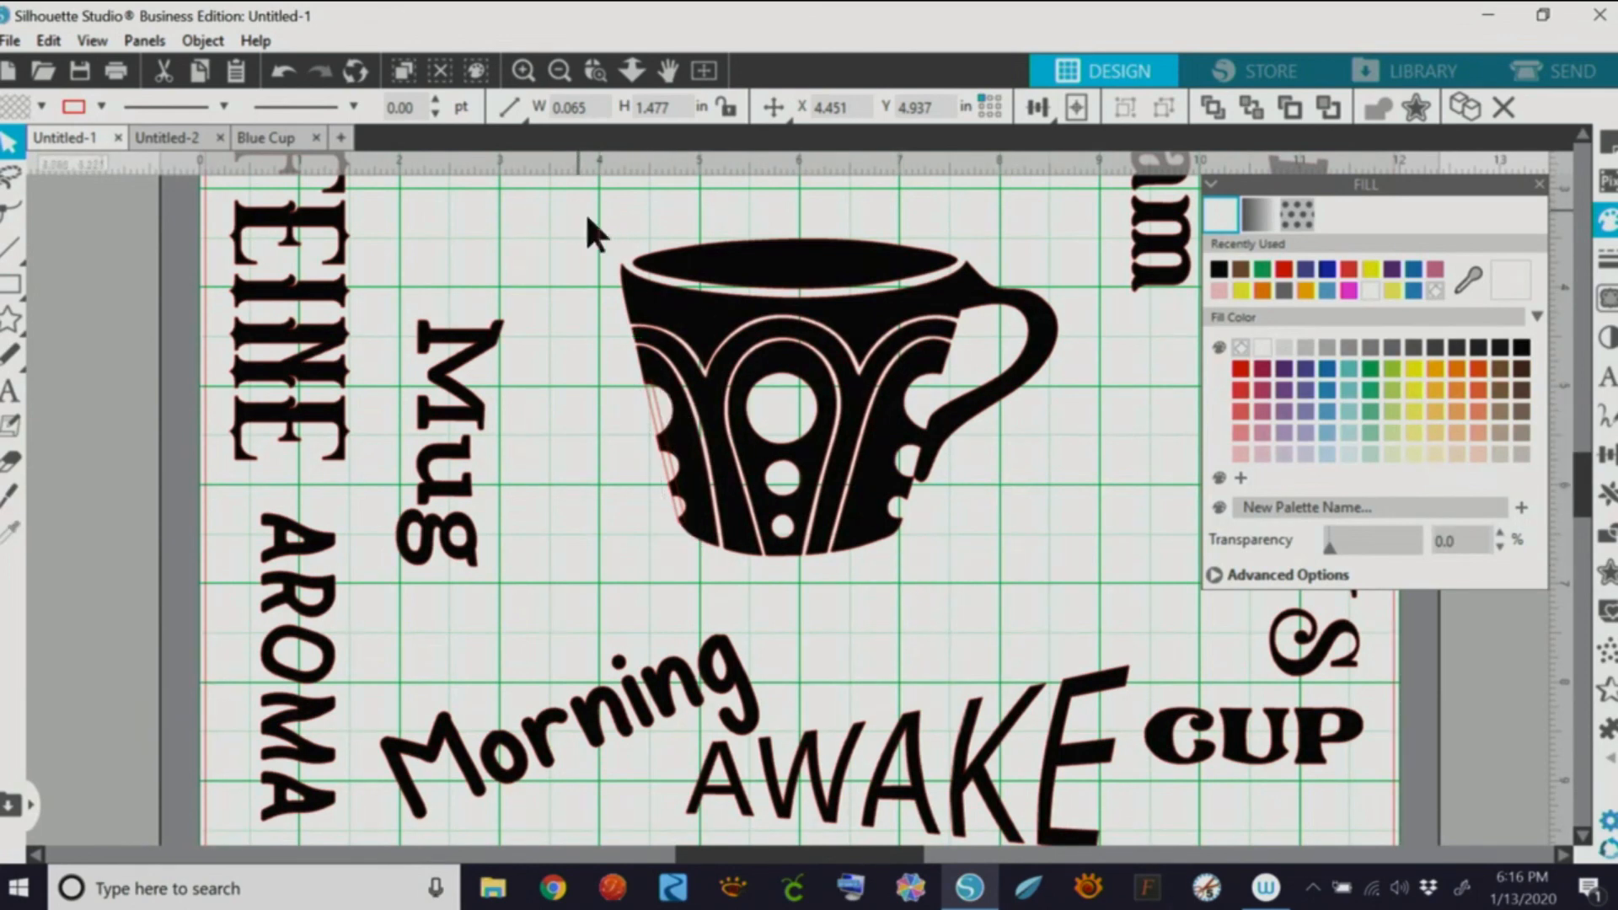
Step: Weld the tilted rectangle to the cup pieces to close the notched edge opposite the handle
left_click_drag(580, 211, 1066, 599)
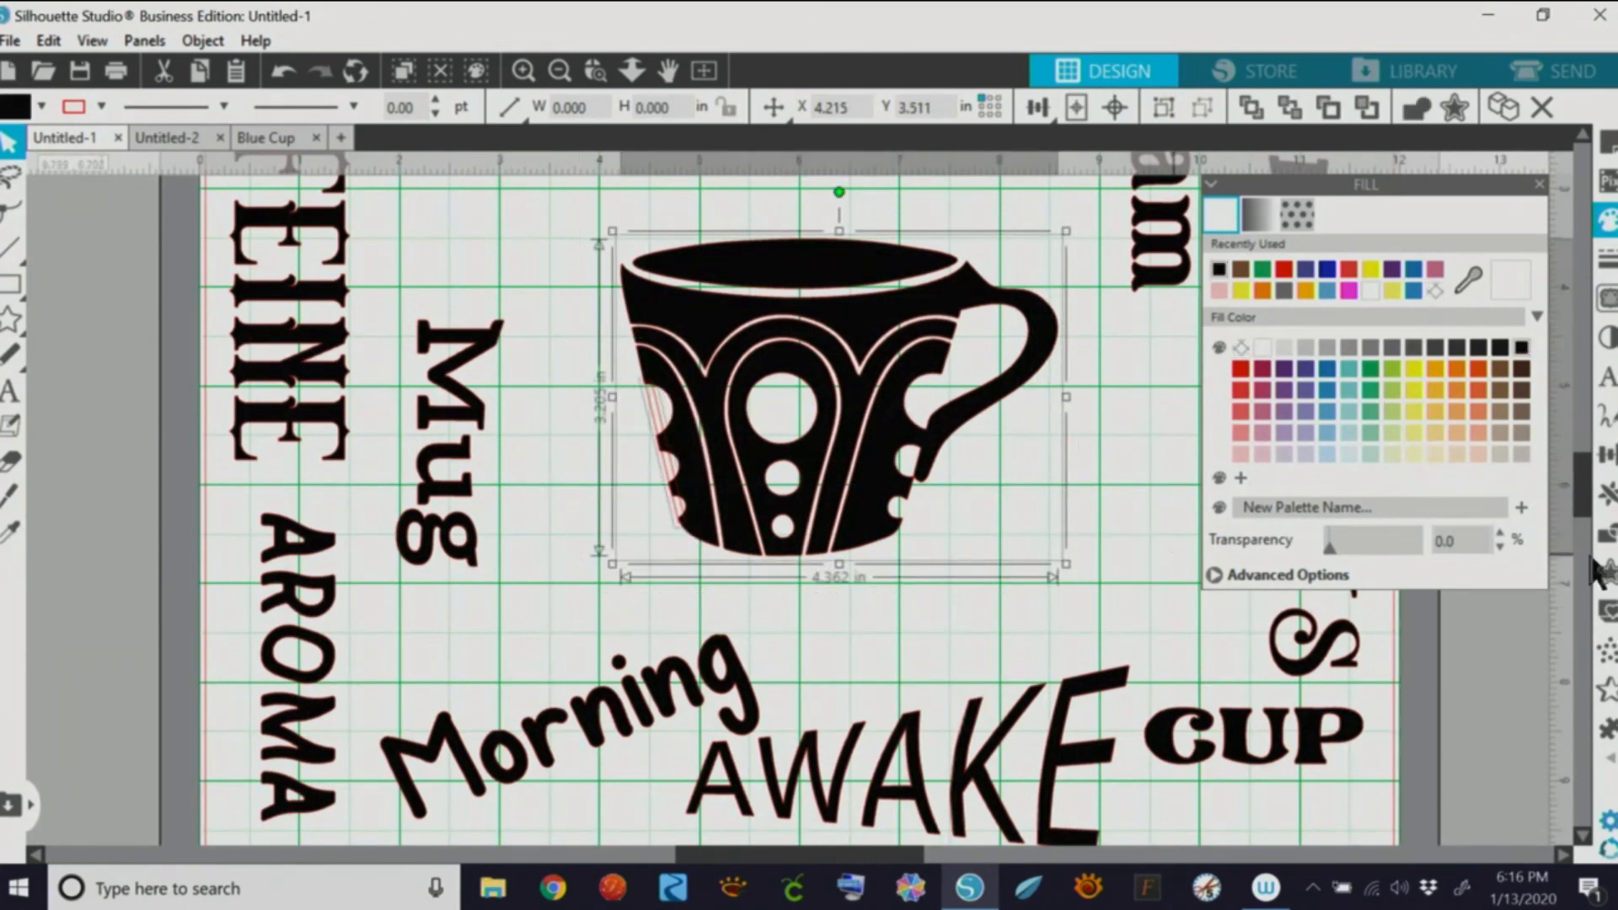
left_click(1605, 535)
left_click(1250, 243)
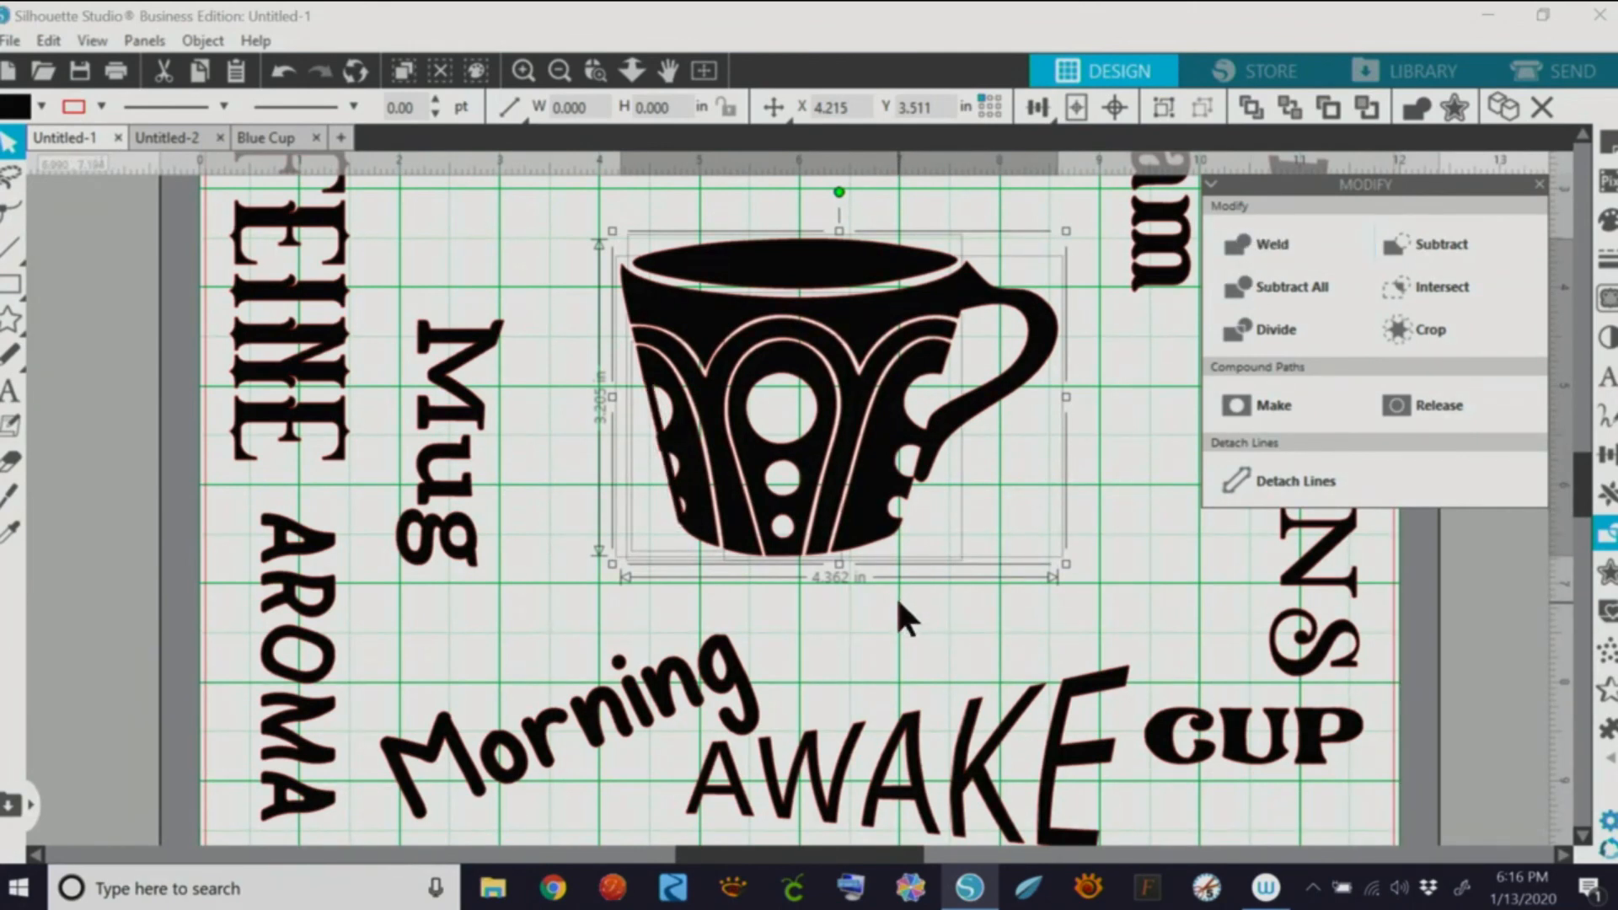
Step: Draw a narrow rectangle on the handle side, tilt it along the notched edge and size it to about 0.05 by 1.54 in
left_click(12, 284)
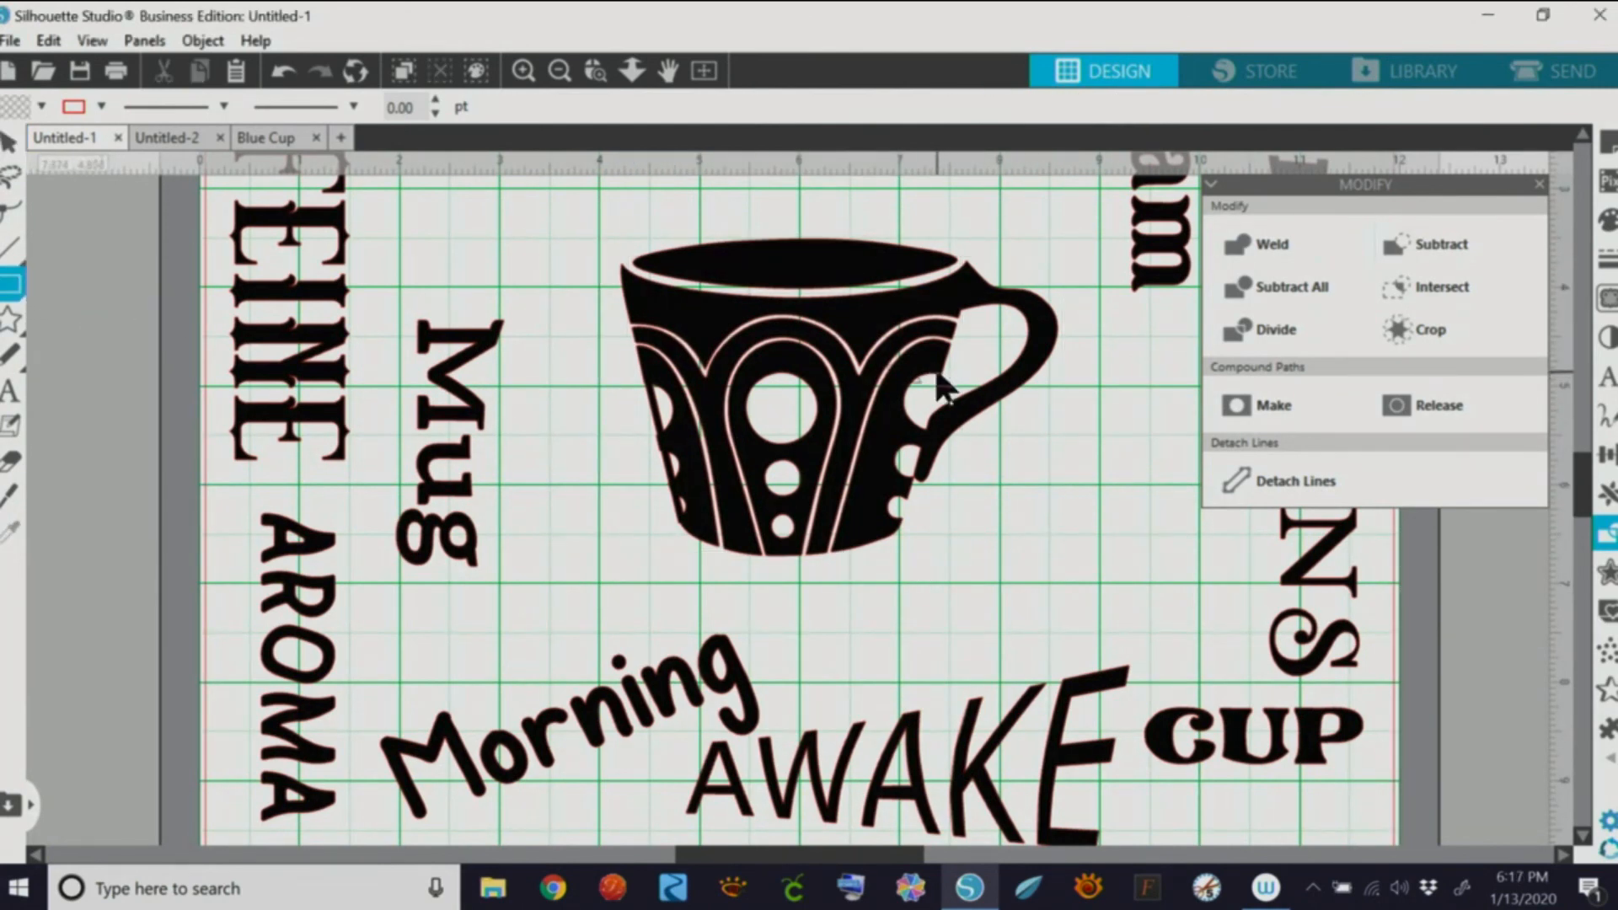
left_click_drag(939, 377, 930, 517)
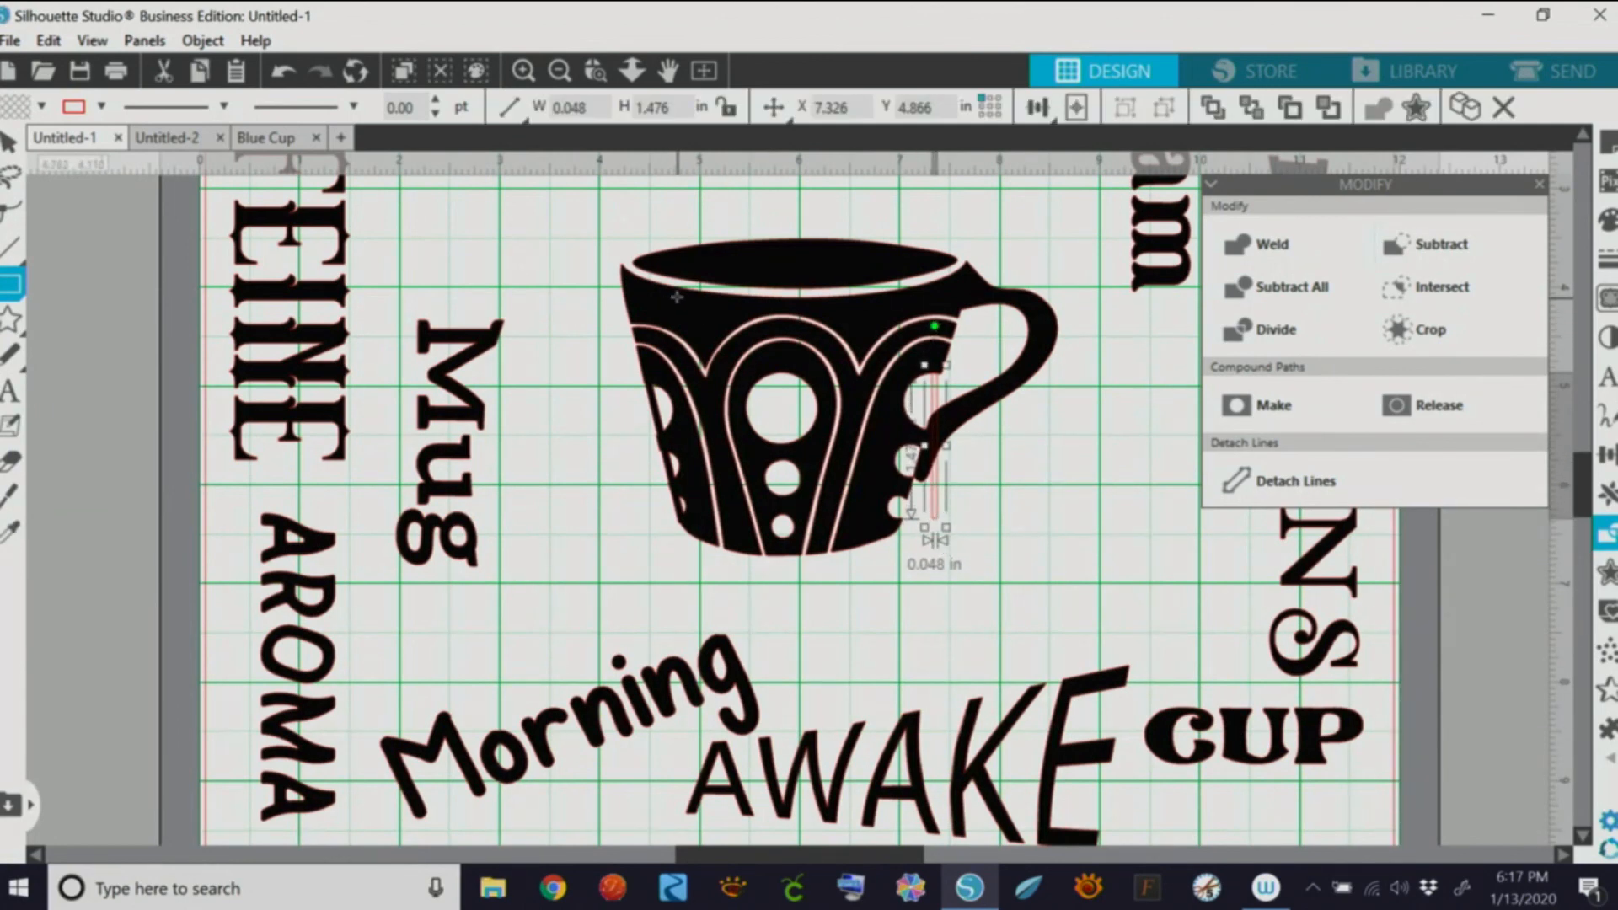
left_click(949, 425)
left_click(936, 401)
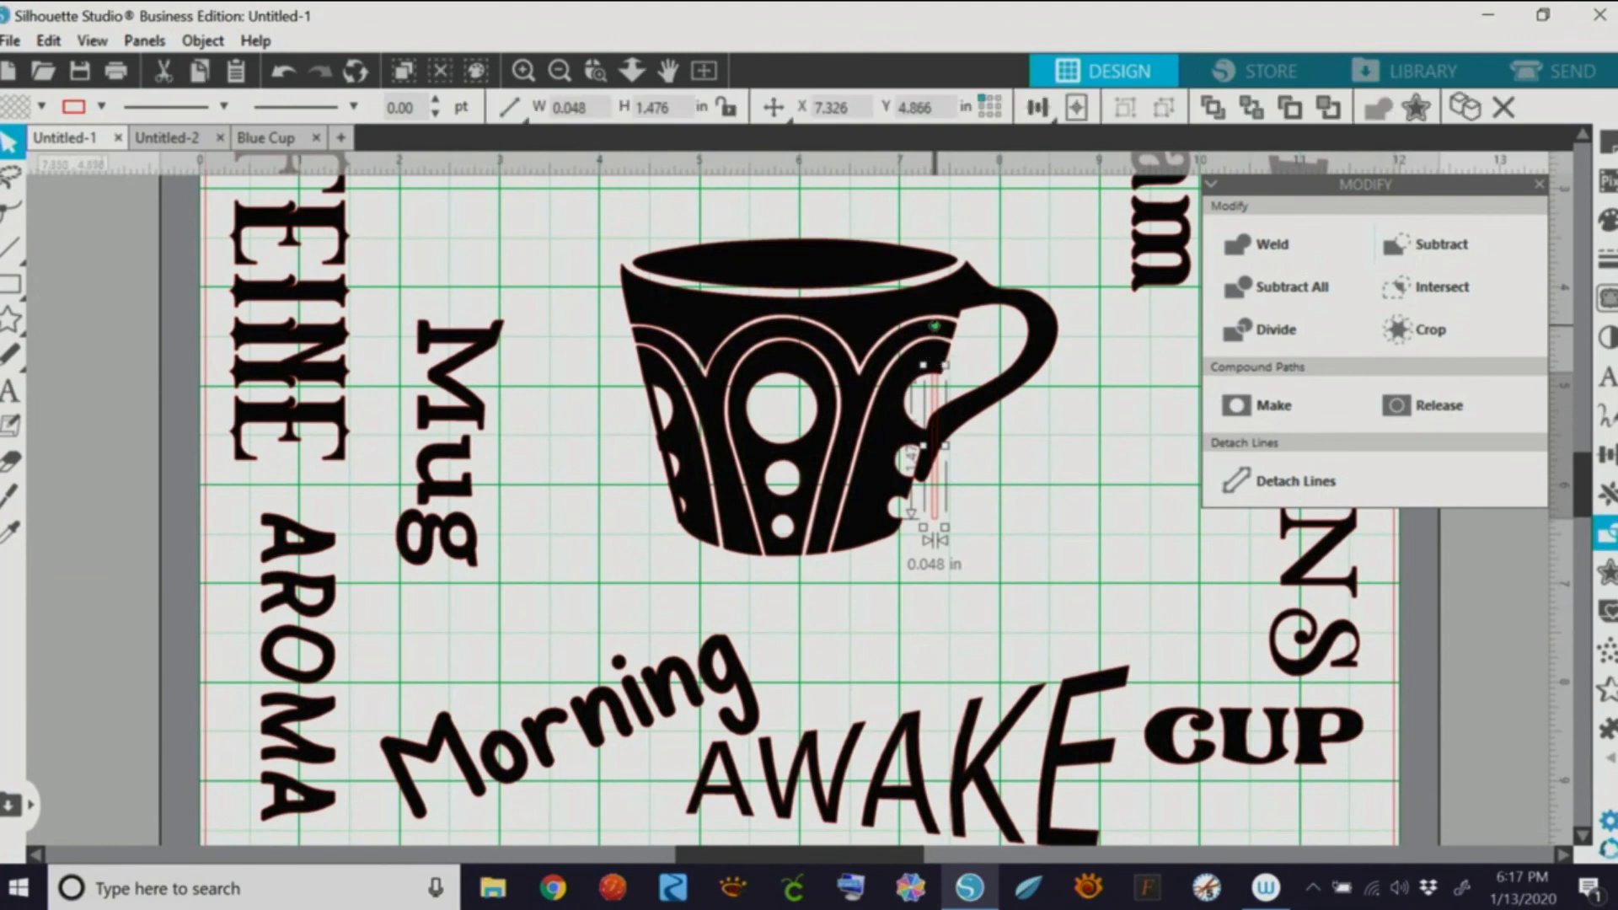
left_click_drag(935, 325, 964, 330)
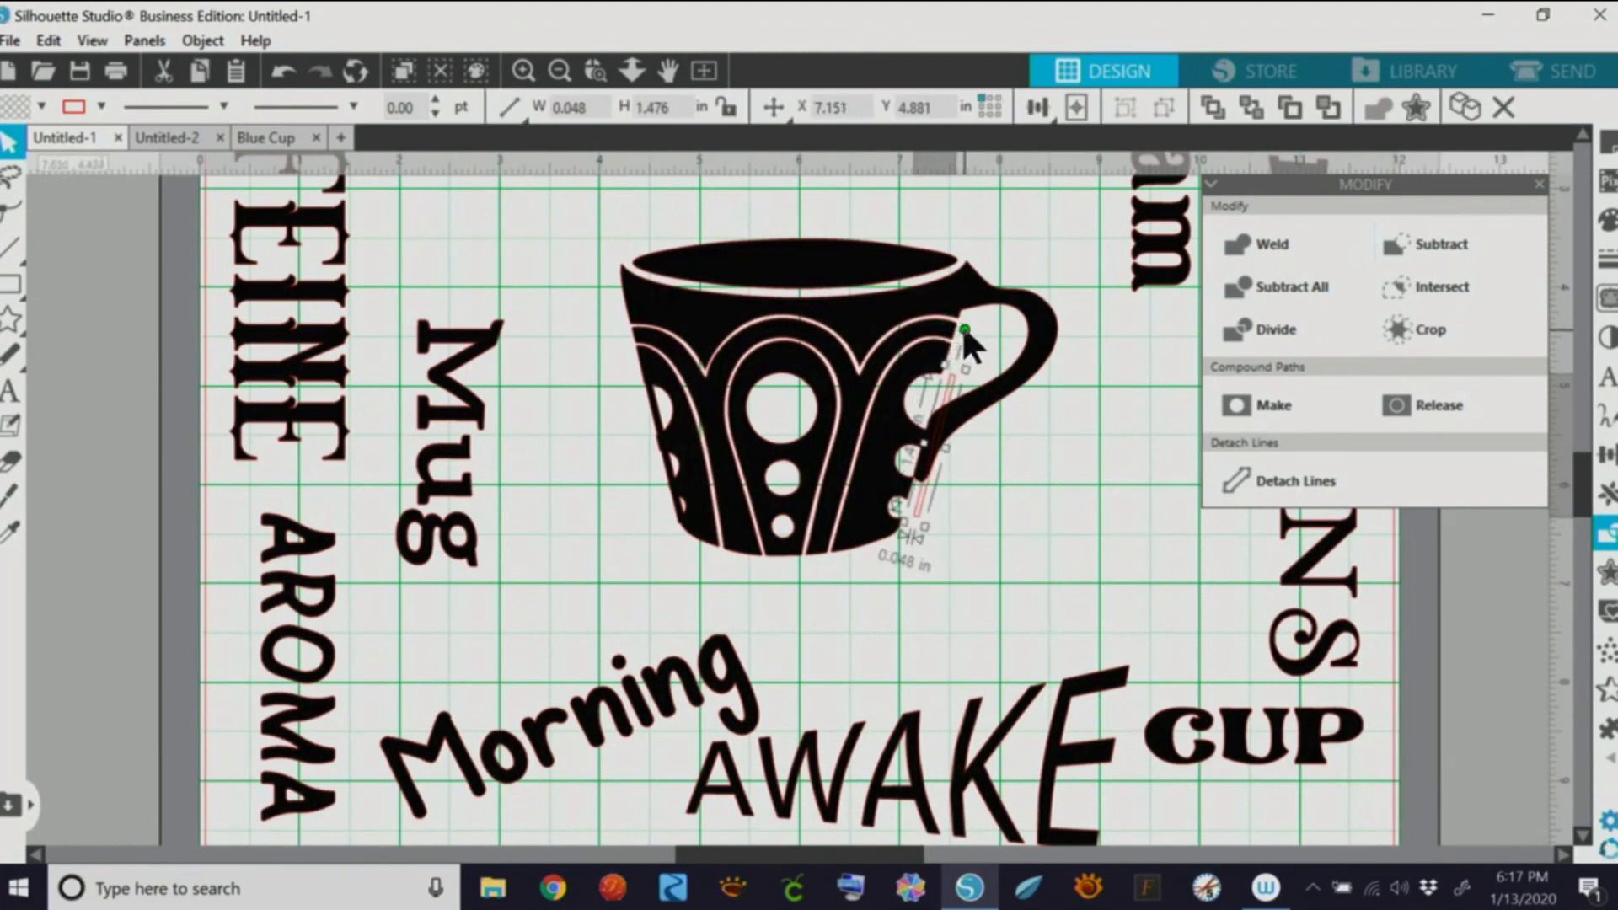
left_click_drag(917, 489, 904, 497)
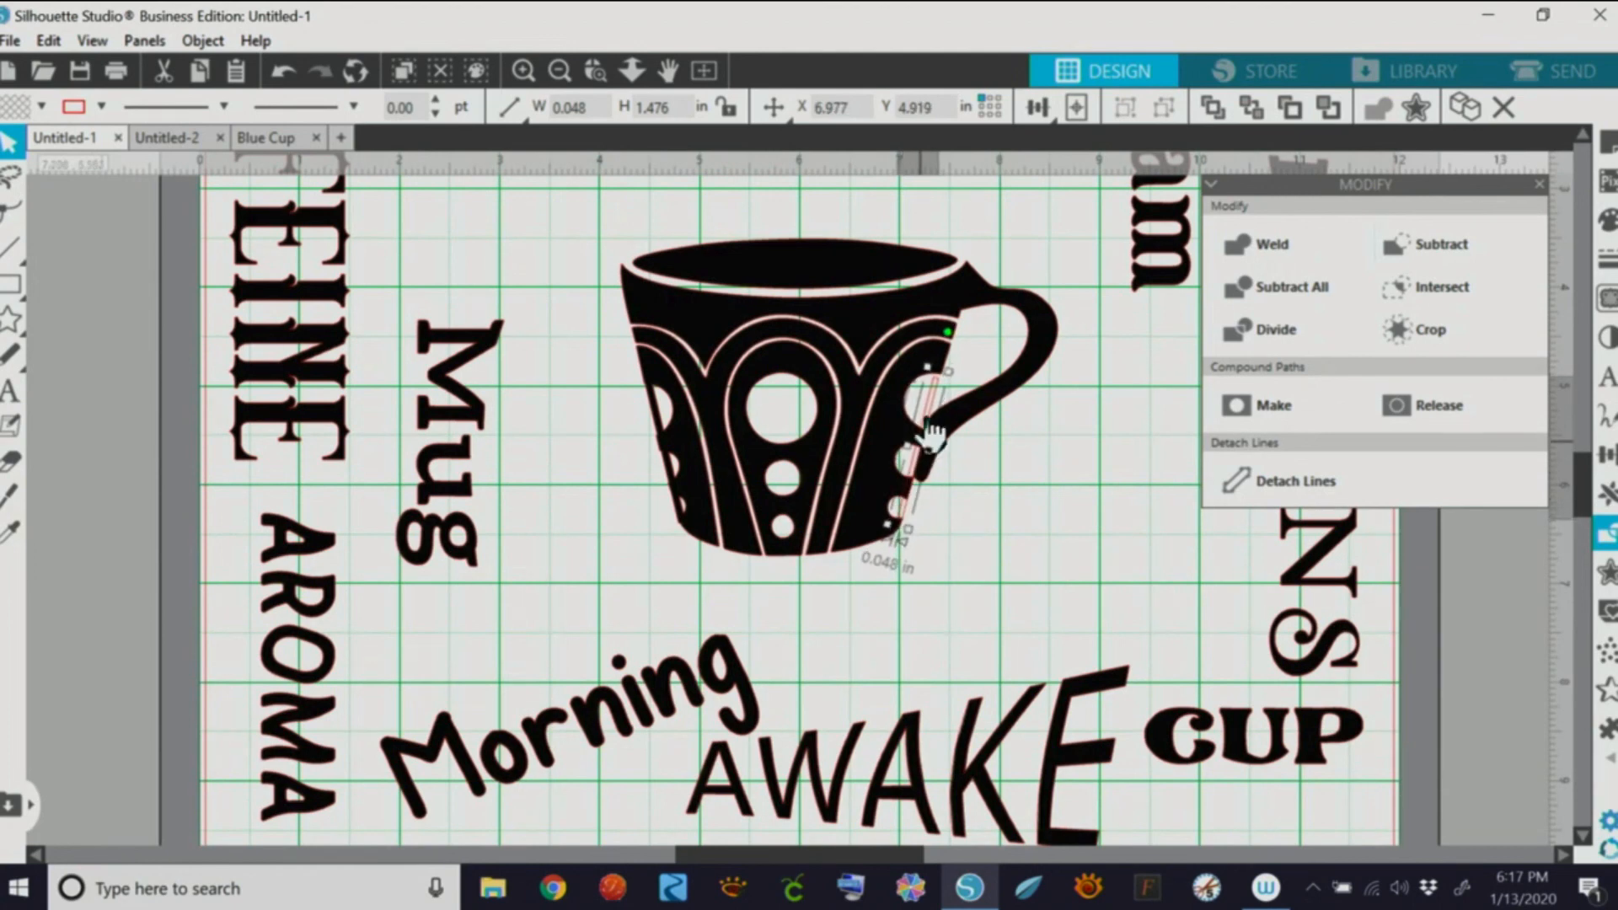
left_click_drag(948, 372, 950, 364)
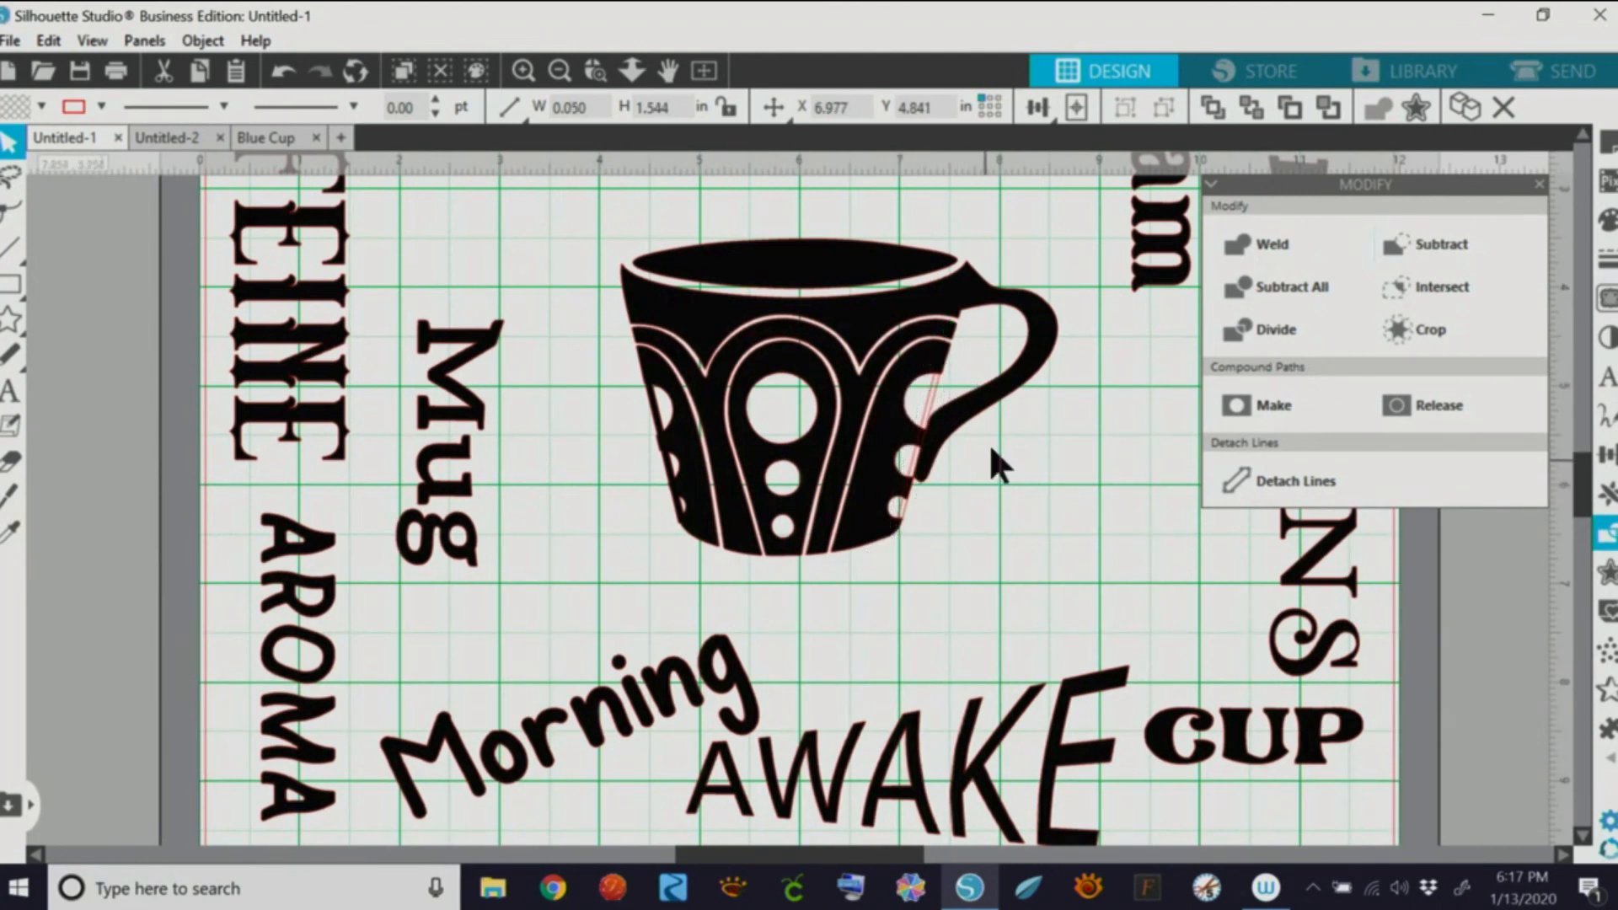
Step: Weld the handle-side rectangle to all the cup pieces and deselect the result
left_click_drag(583, 192, 1087, 585)
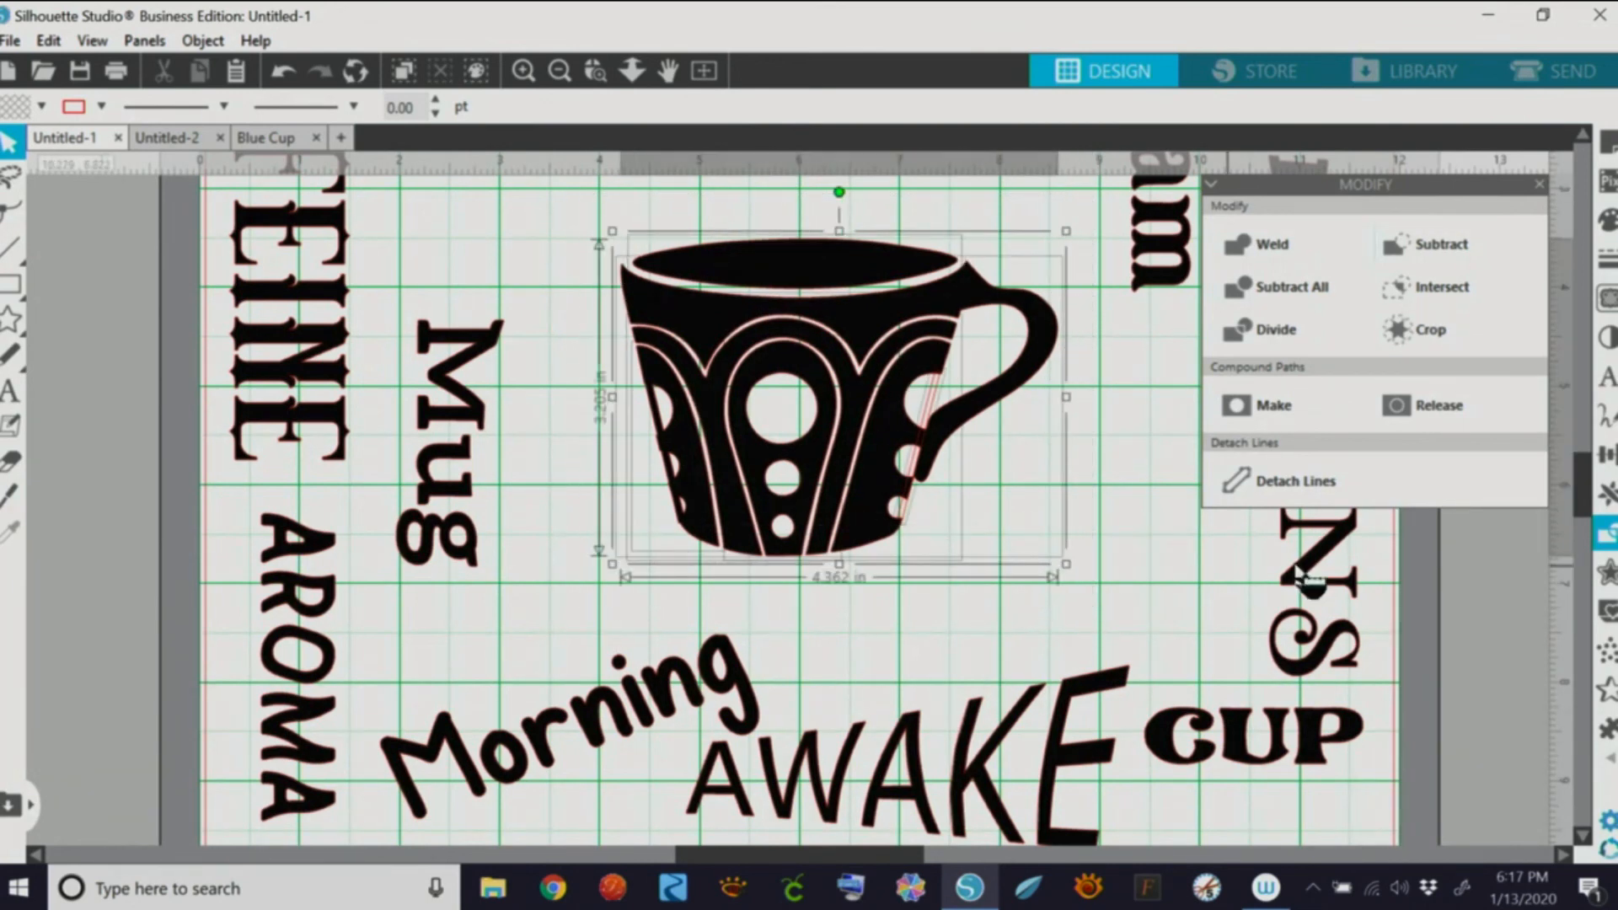
left_click(1257, 243)
left_click(1084, 557)
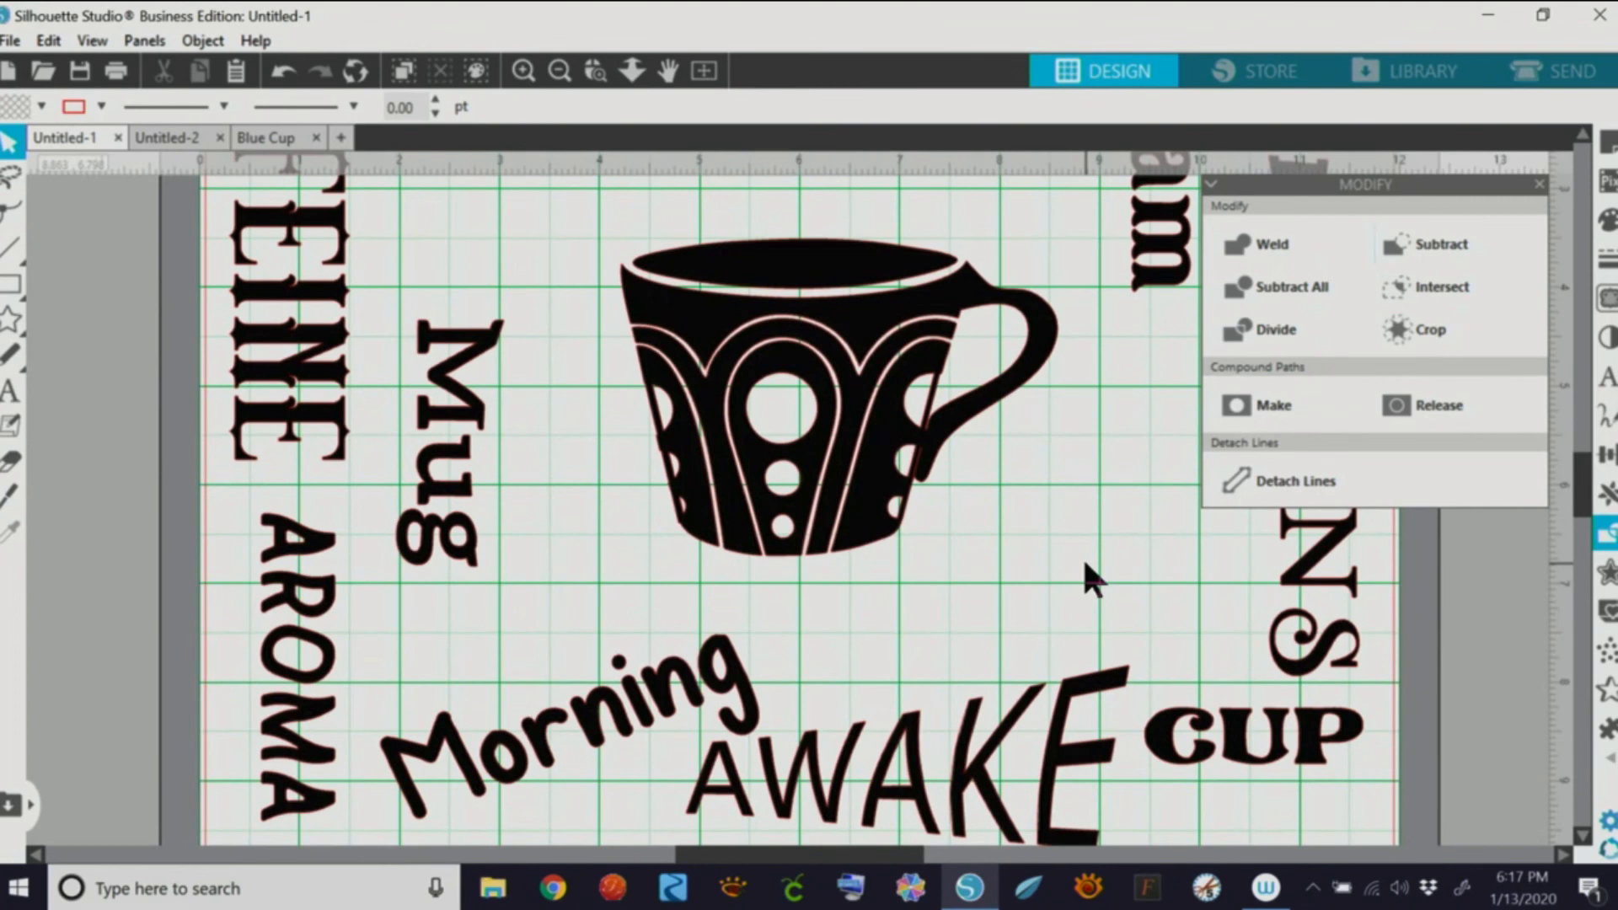
Step: Try to shrink the cup body to about 3.75 in wide, and undo the resize
left_click(560, 71)
left_click(593, 71)
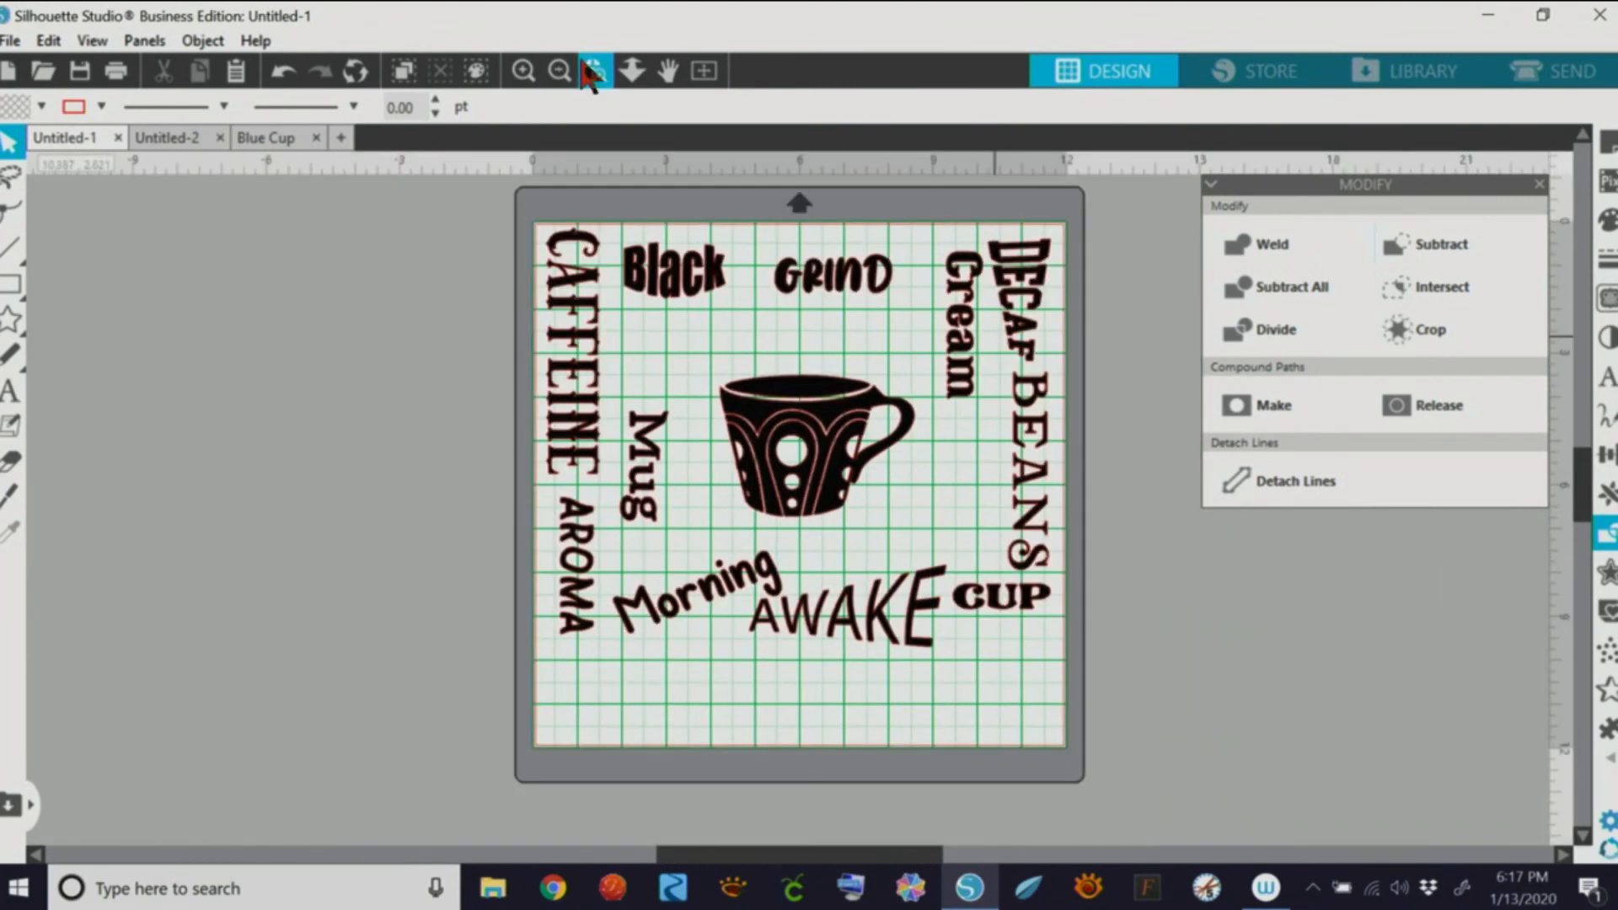
left_click(866, 505)
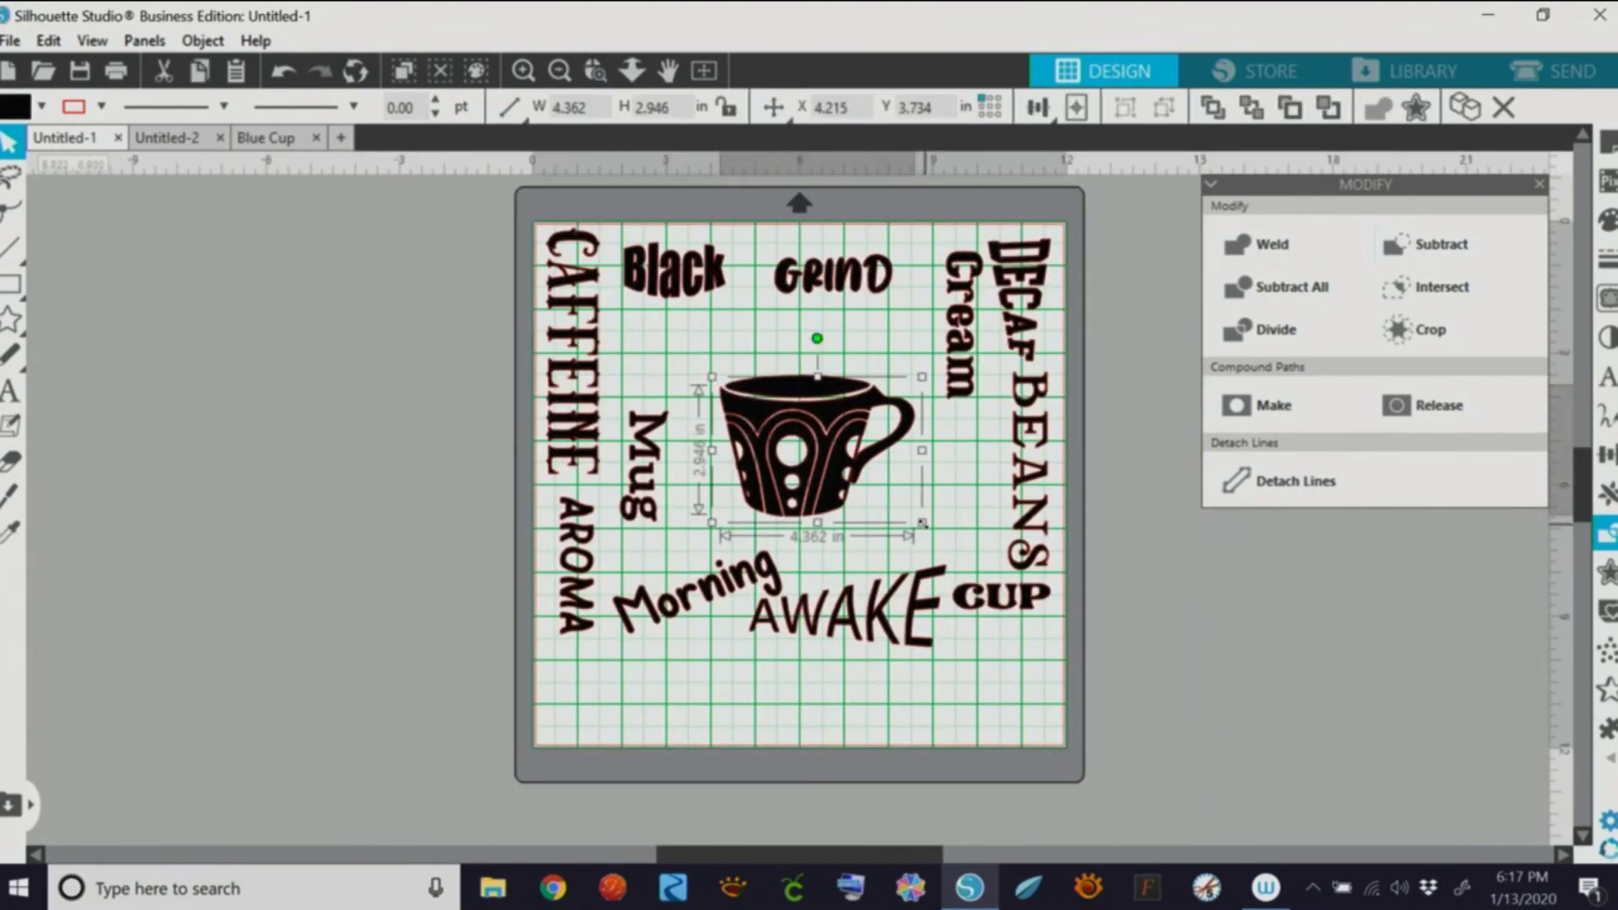
left_click_drag(922, 522, 895, 505)
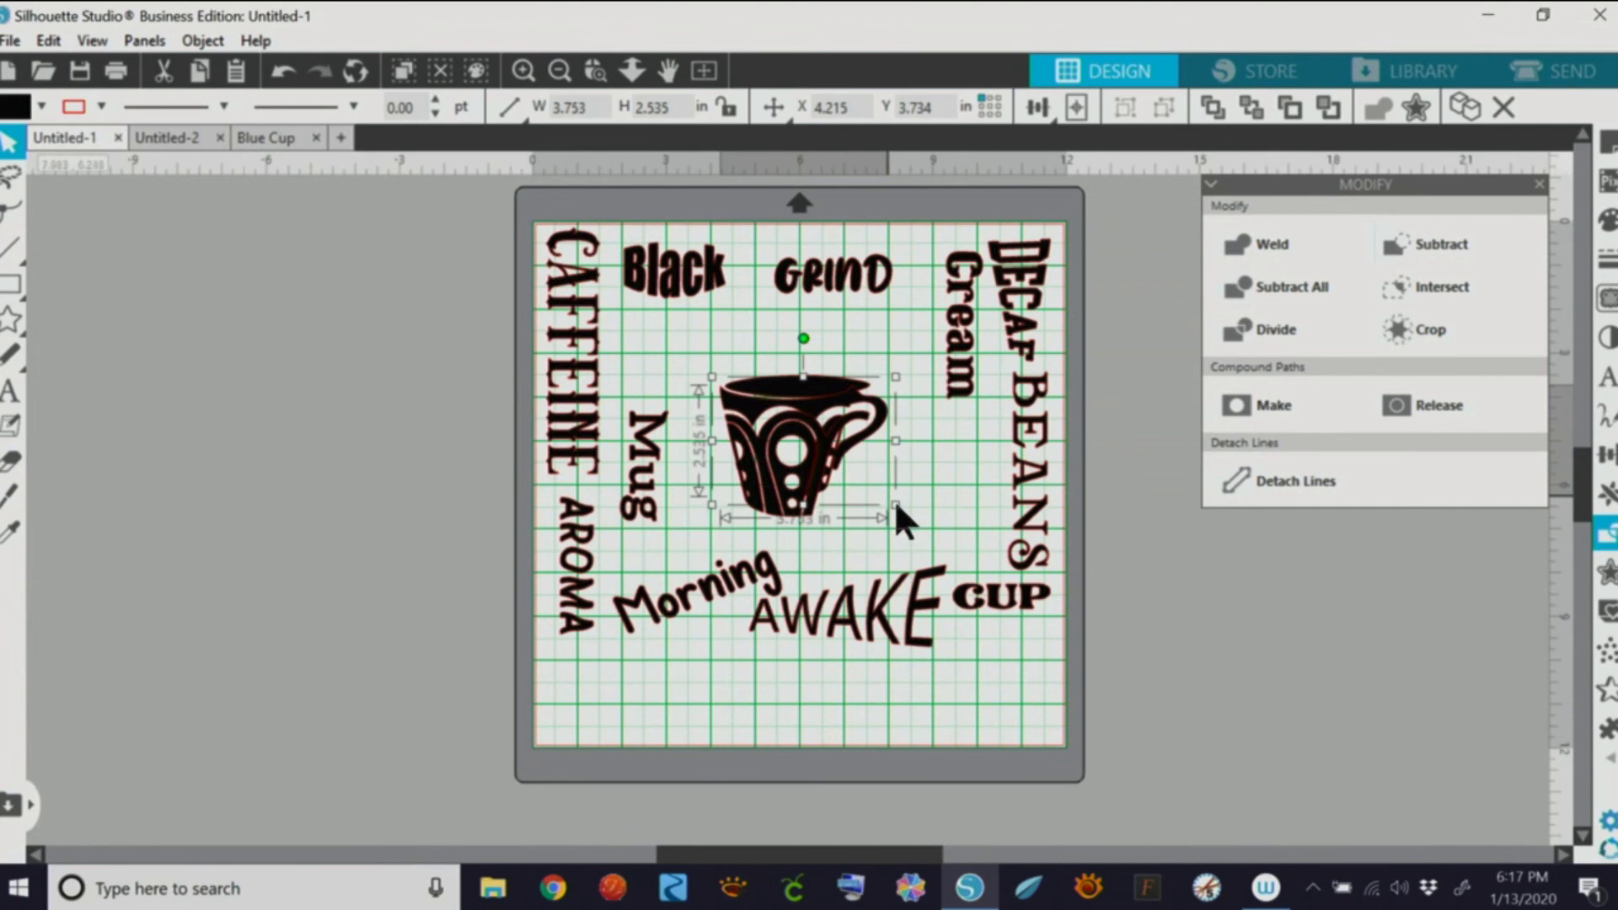
left_click(284, 71)
Step: Select all the cup pieces and make them a compound path
left_click_drag(698, 330, 928, 520)
right_click(876, 447)
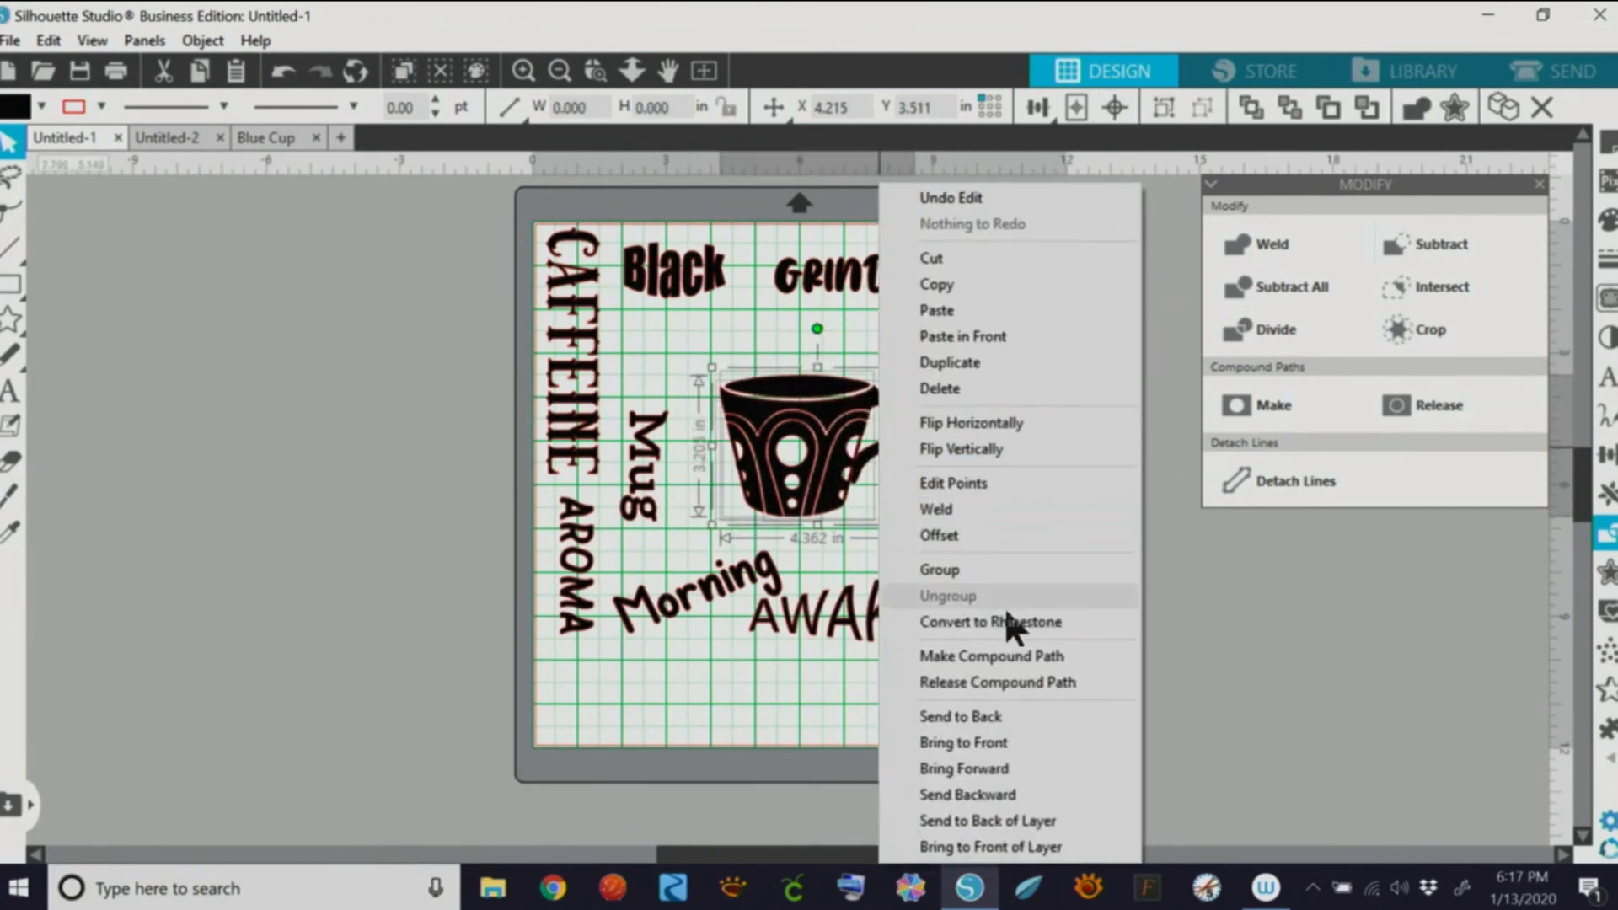
left_click(992, 657)
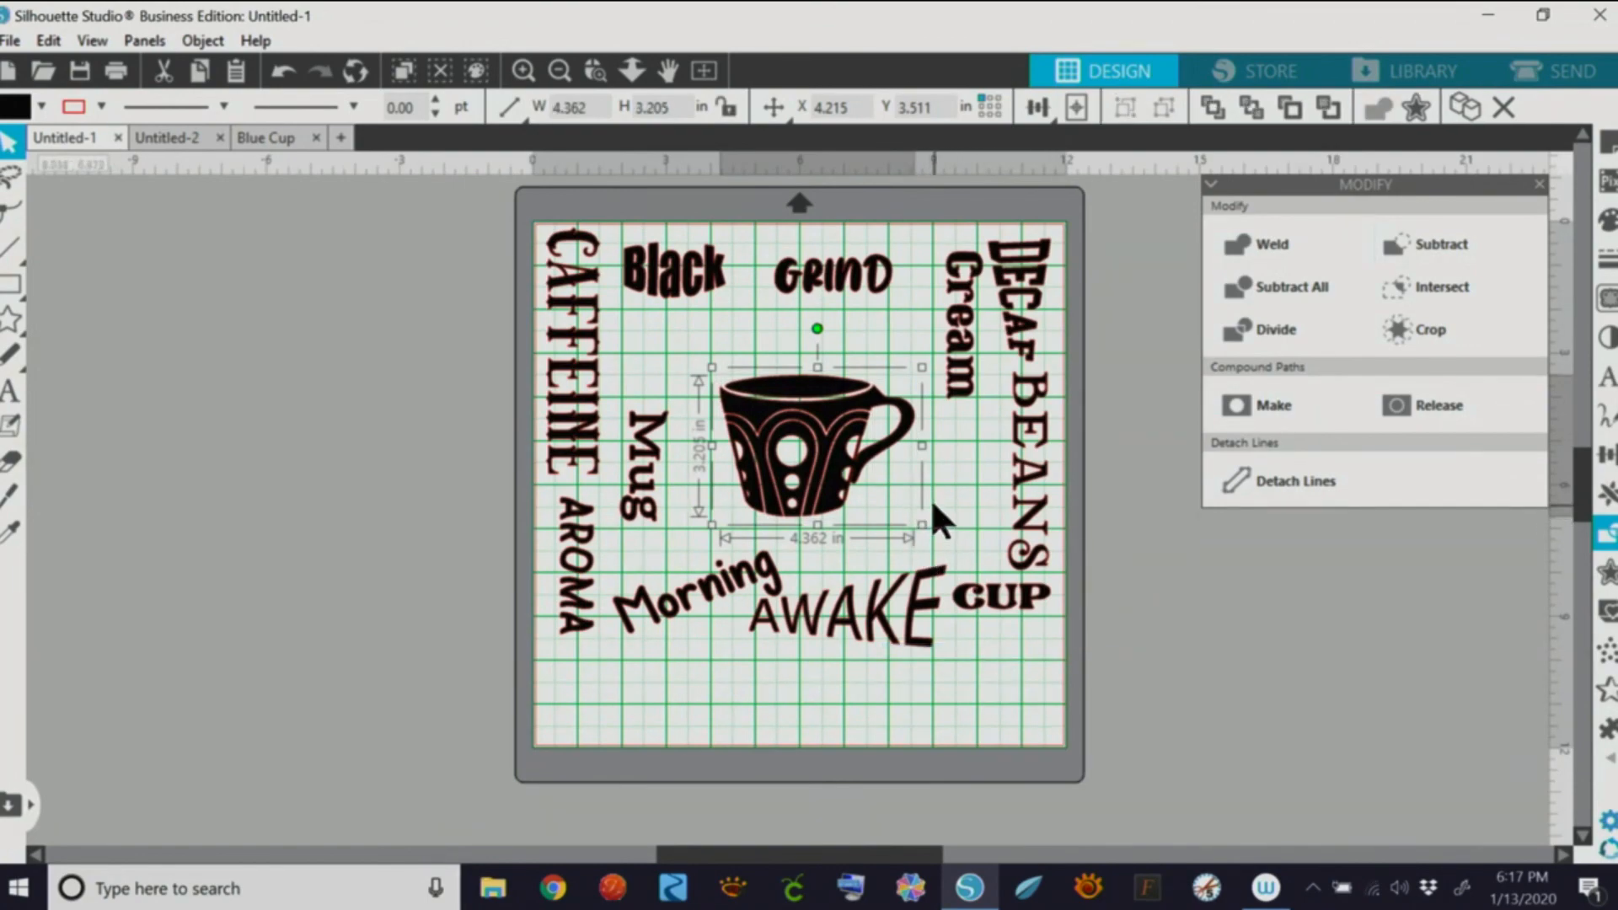
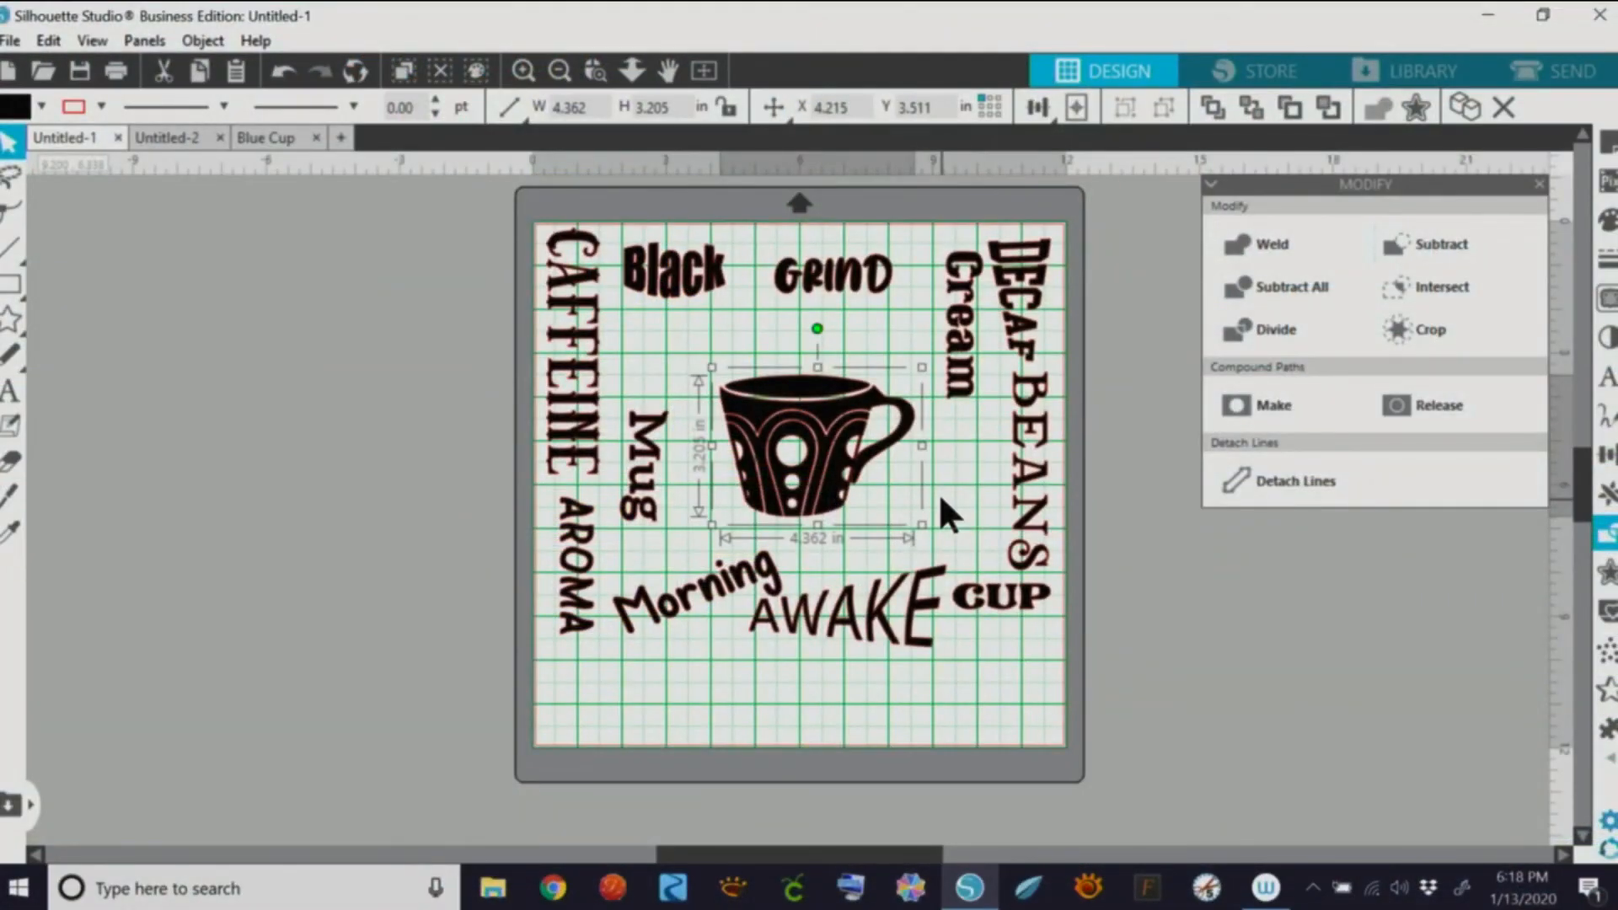
Step: Shrink the whole cup to about 3.88 in wide and reposition it slightly in the open space between the words
left_click_drag(921, 524, 901, 509)
left_click_drag(806, 456, 813, 469)
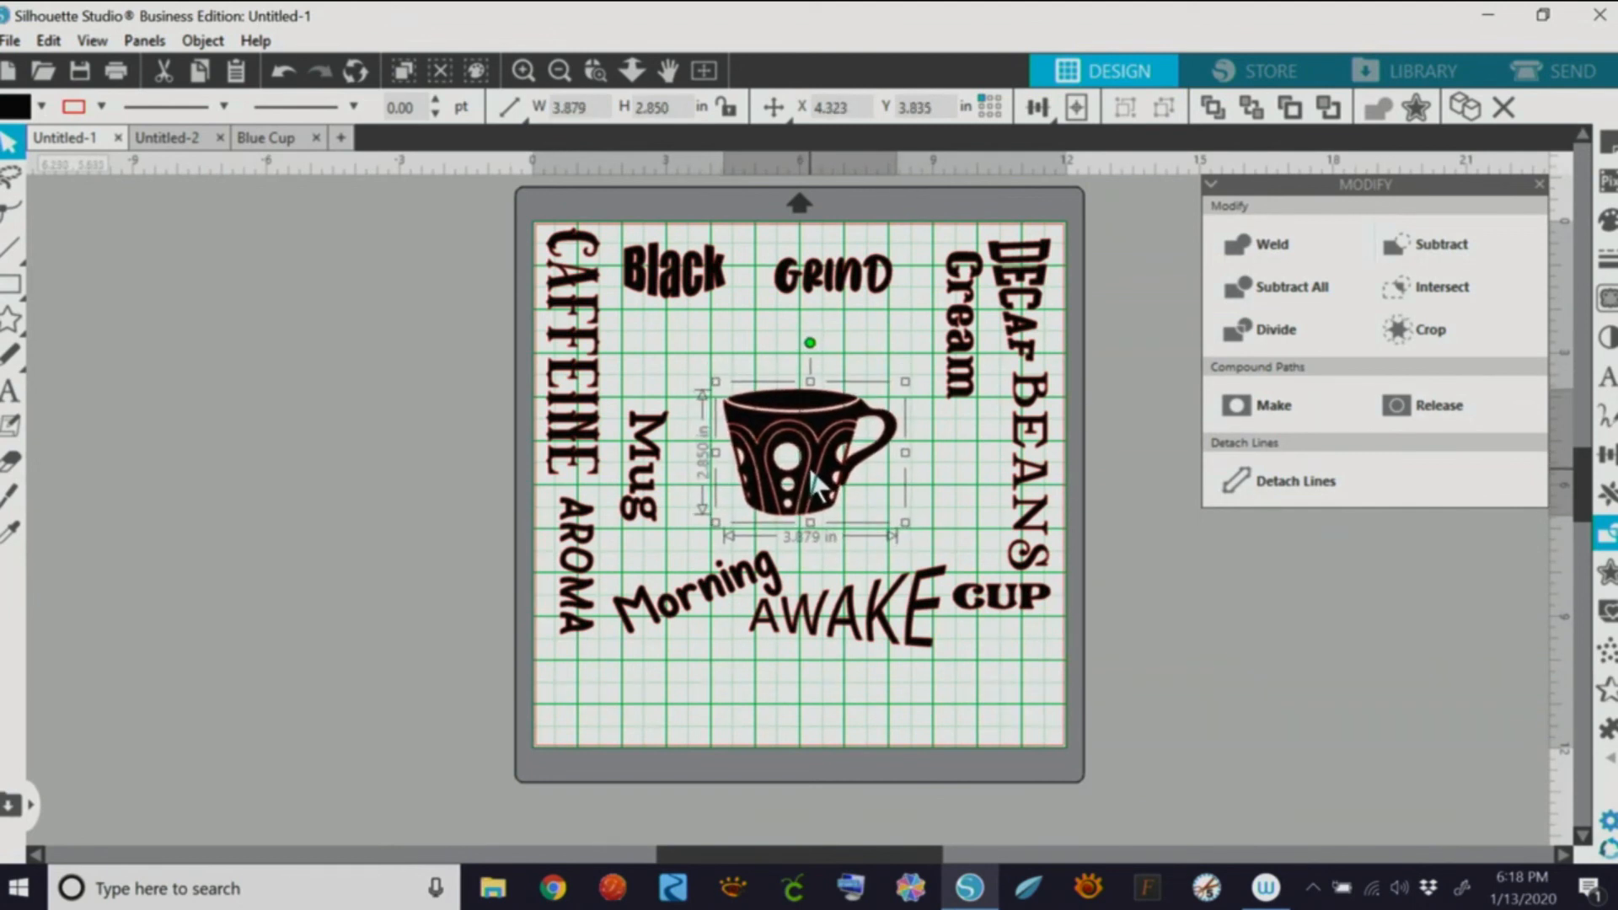
left_click(831, 541)
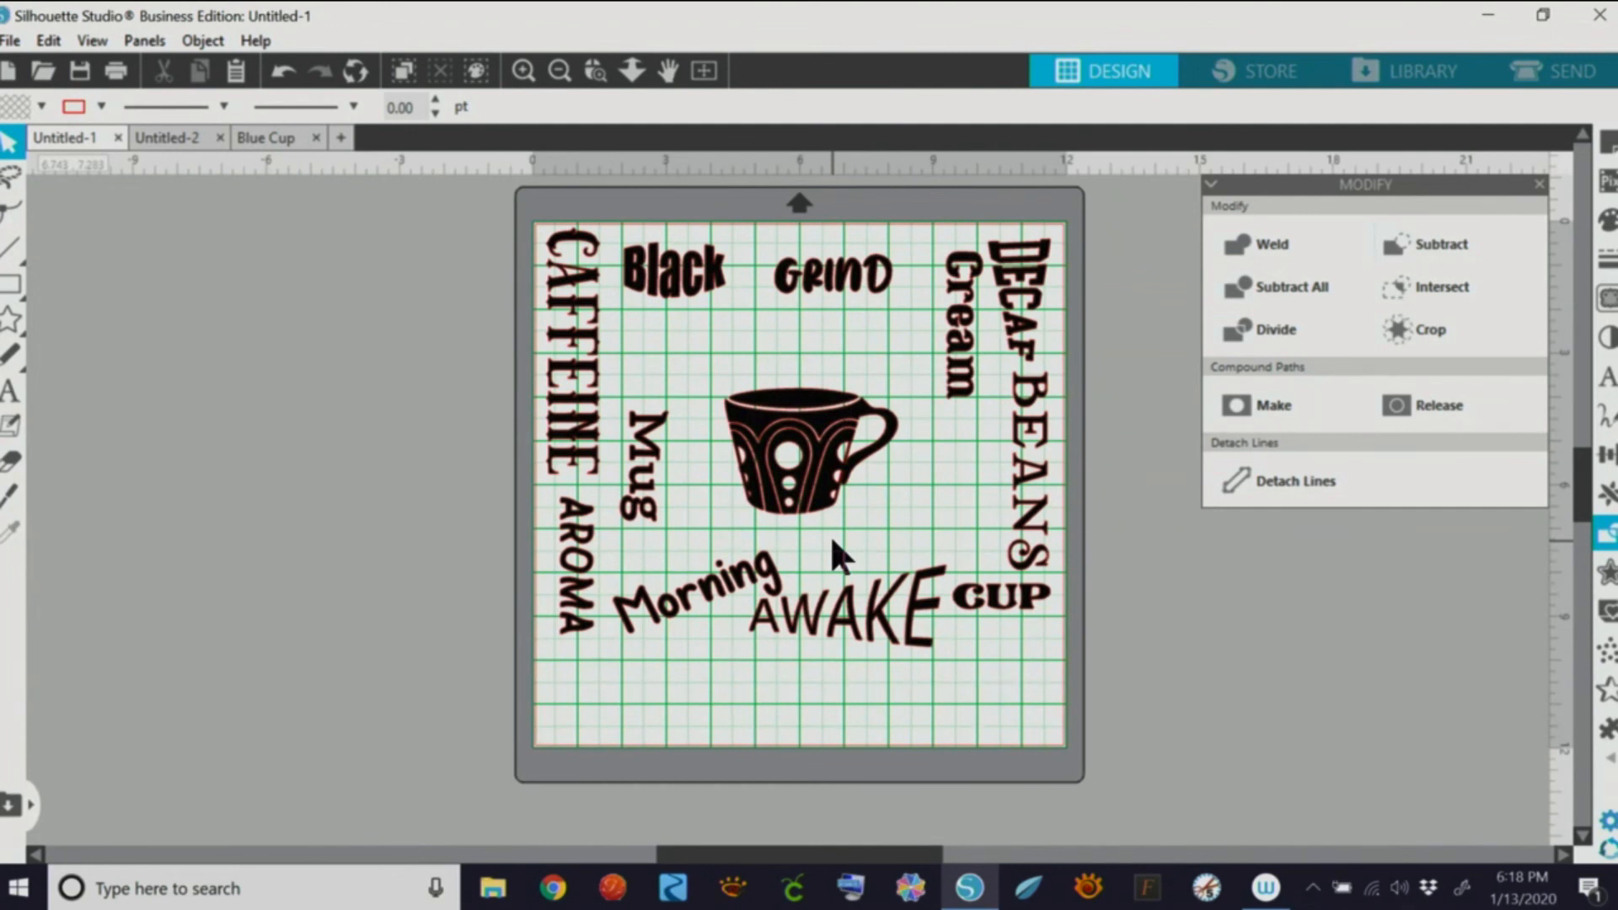
Step: Shift the word "Black" sideways to about X 2.87 in so it sits close to "GRIND"
left_click(698, 288)
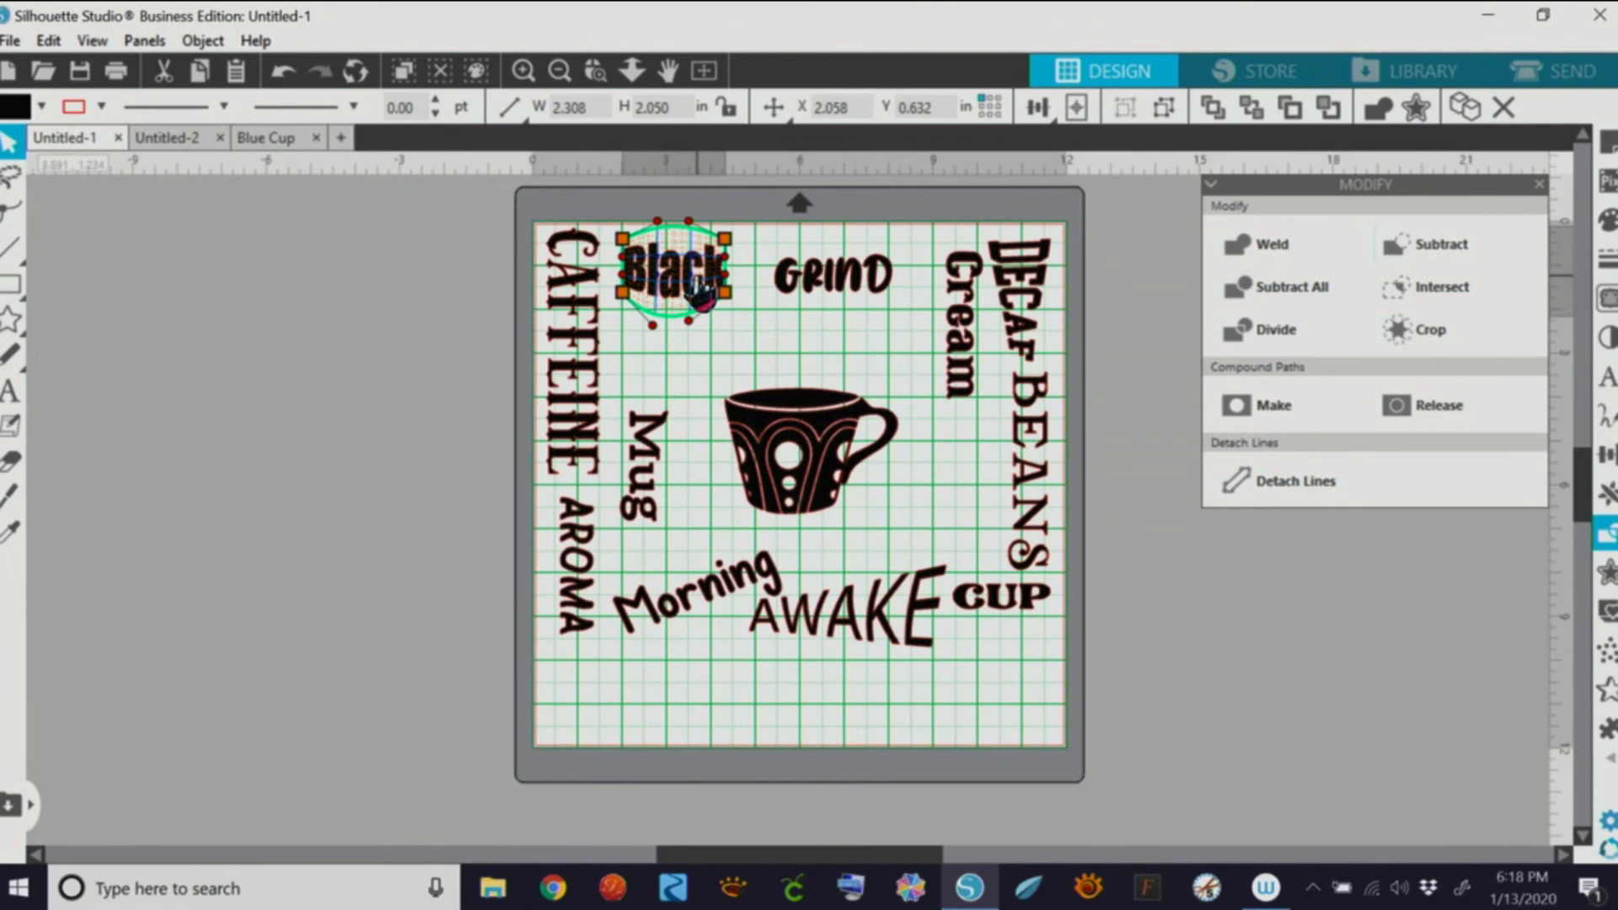
key("Right")
key("Right")
key("Right")
key("Right")
key("Right")
key("Right")
key("Right")
key("Right")
key("Right")
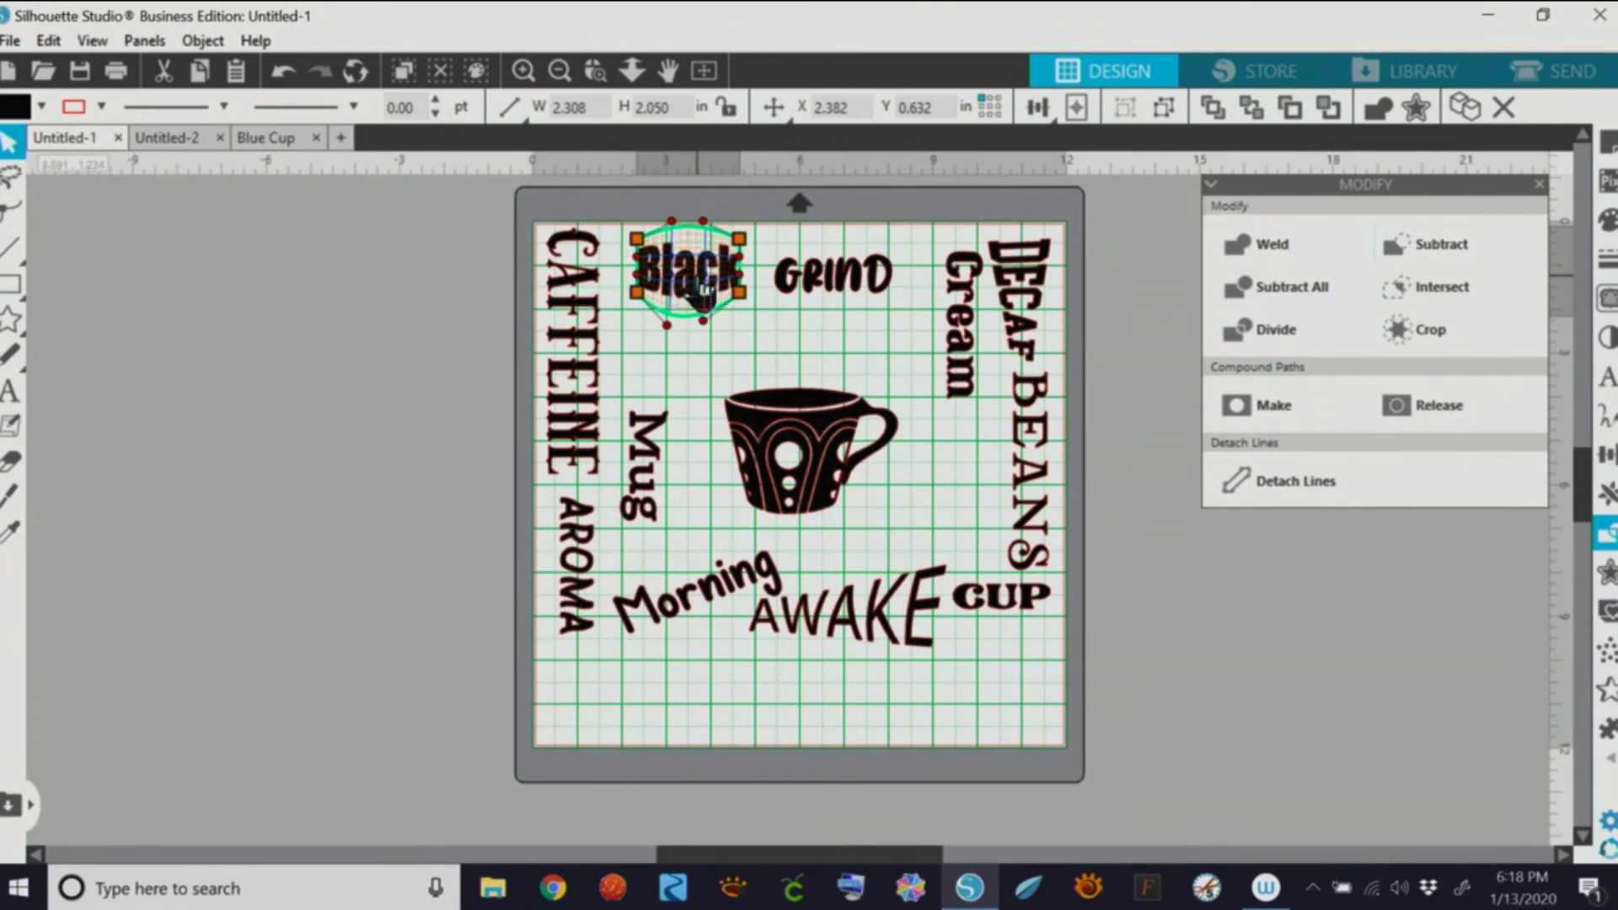
key("Right")
key("Right")
key("Right")
key("Right")
key("Right")
key("Right")
key("Right")
key("Right")
key("Right")
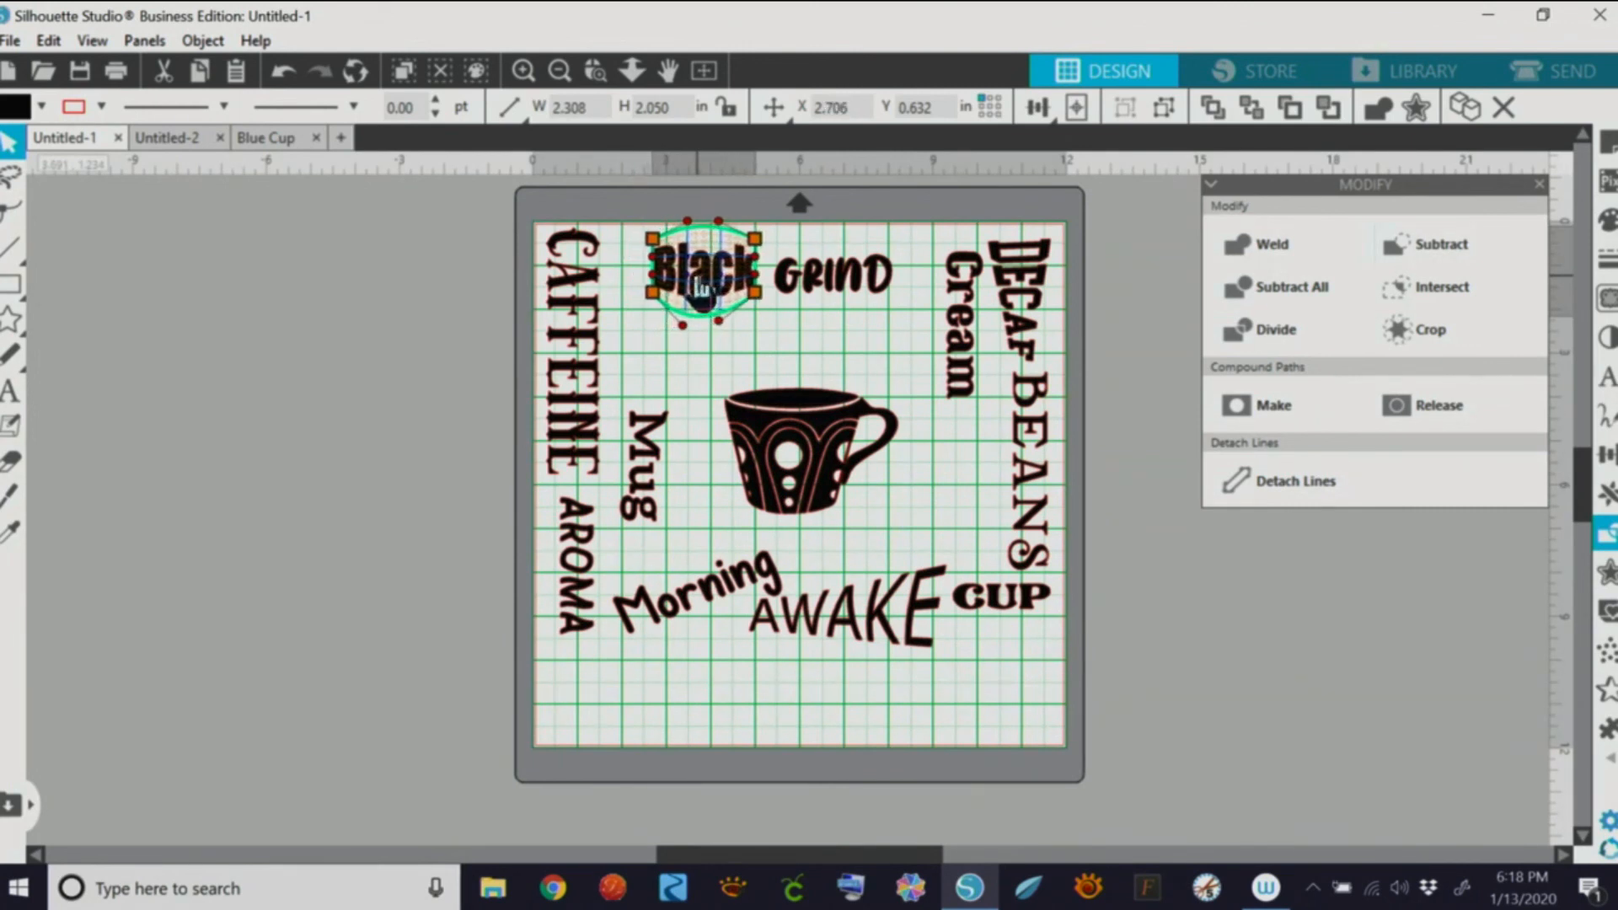
key("Right")
key("Right")
key("Right")
key("Right")
key("Right")
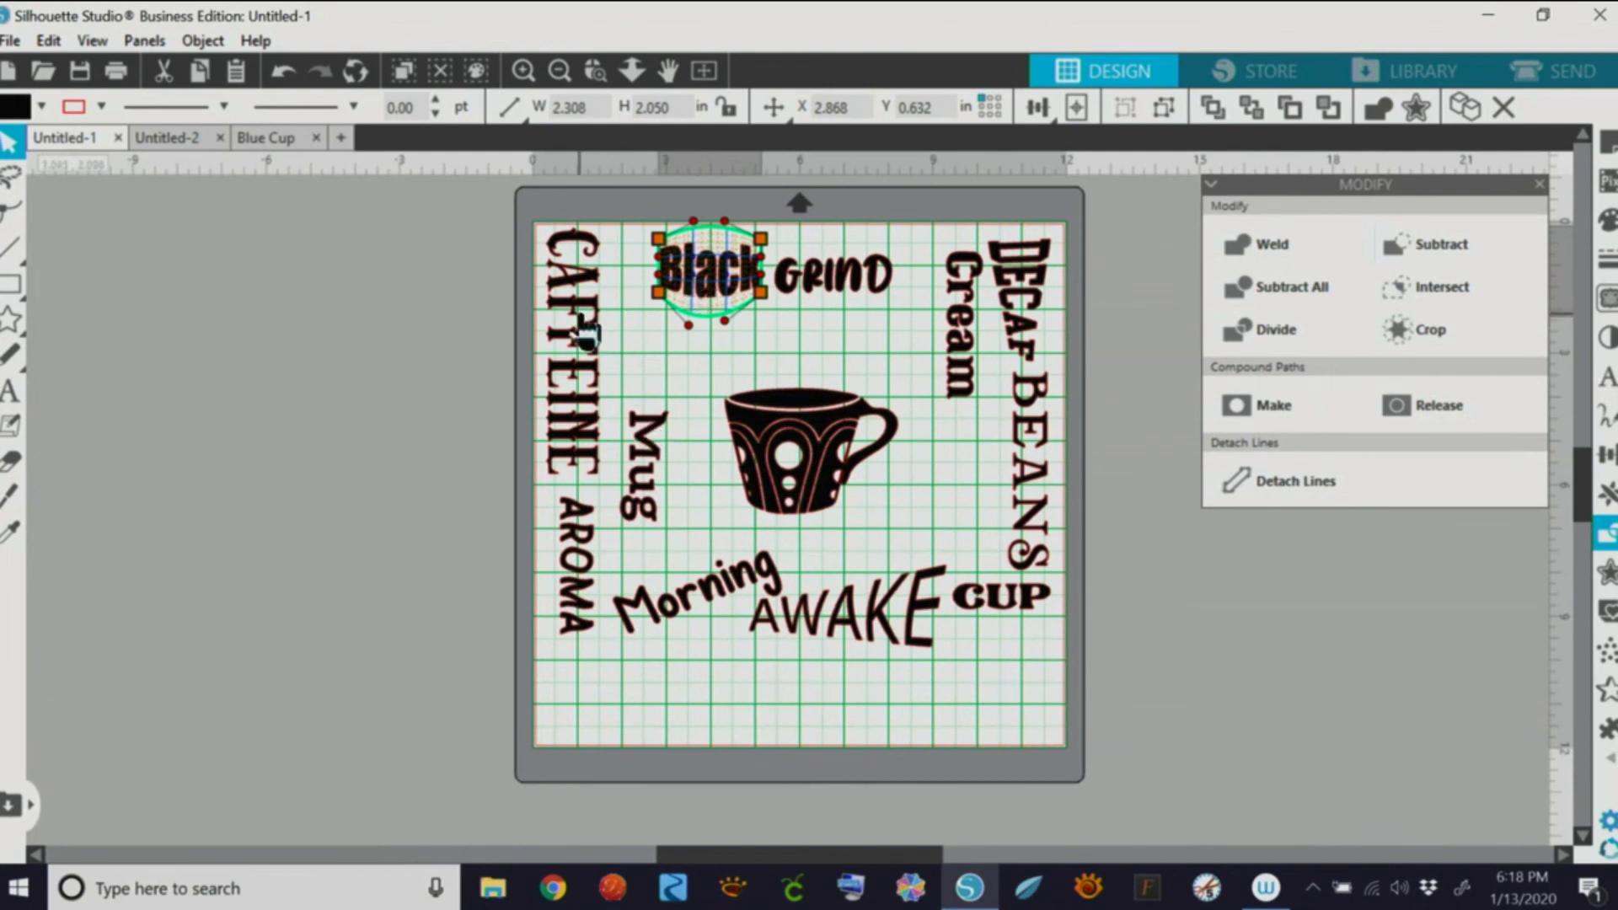
Step: Shift "CAFFEINE" and "Mug" together inward toward the cup and slightly down, with "CAFFEINE" close beside "Black"
left_click(604, 361)
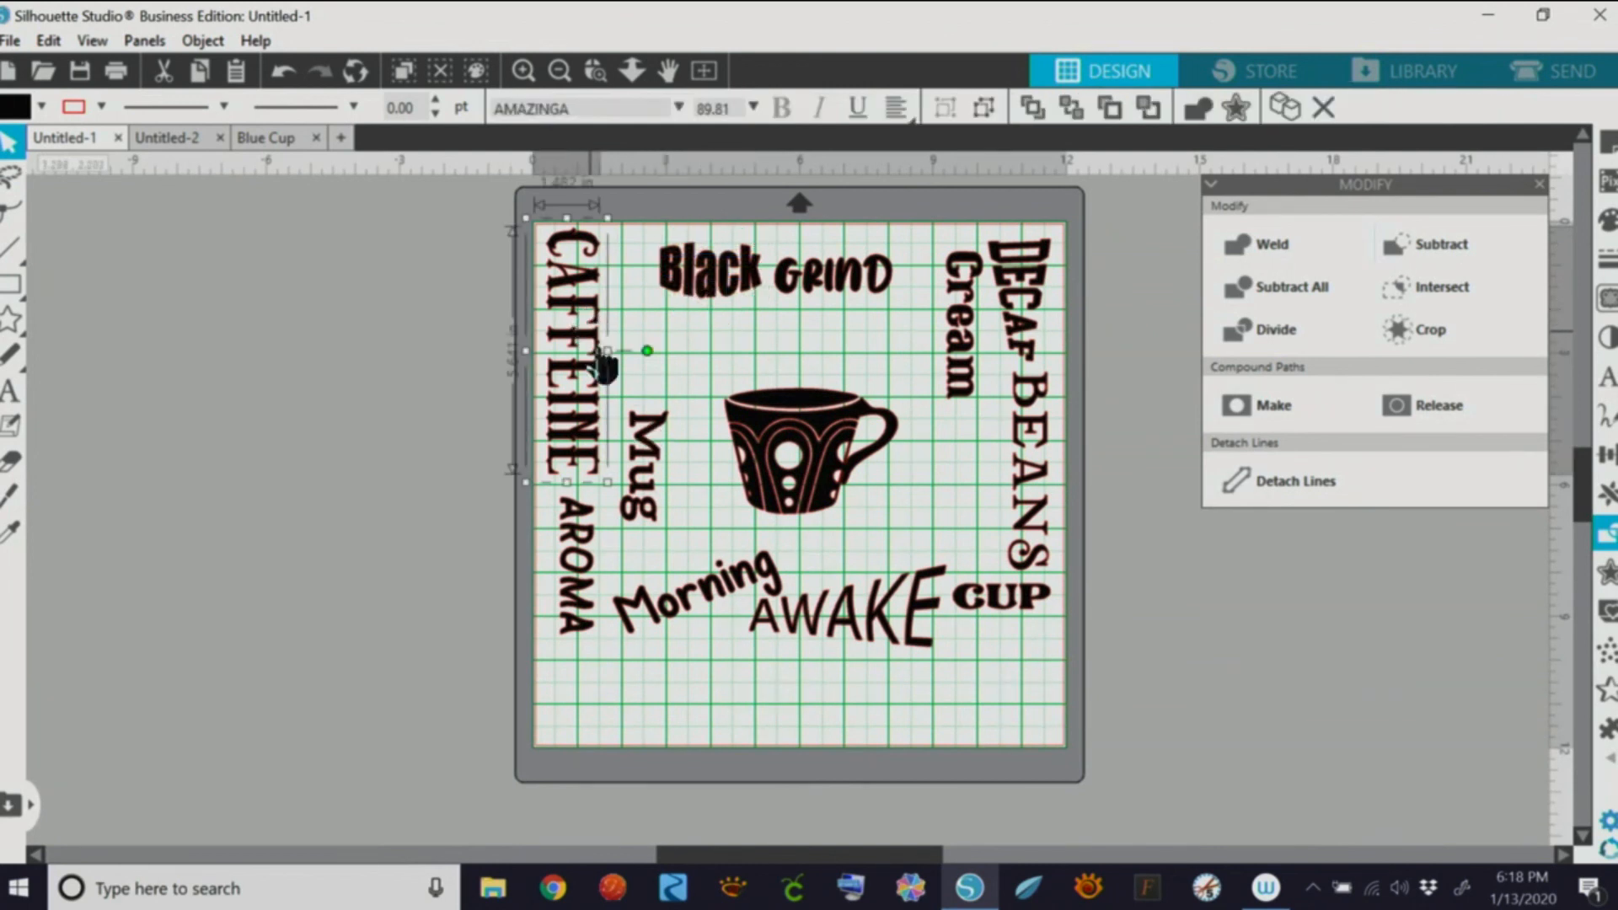
left_click(659, 472, "shift")
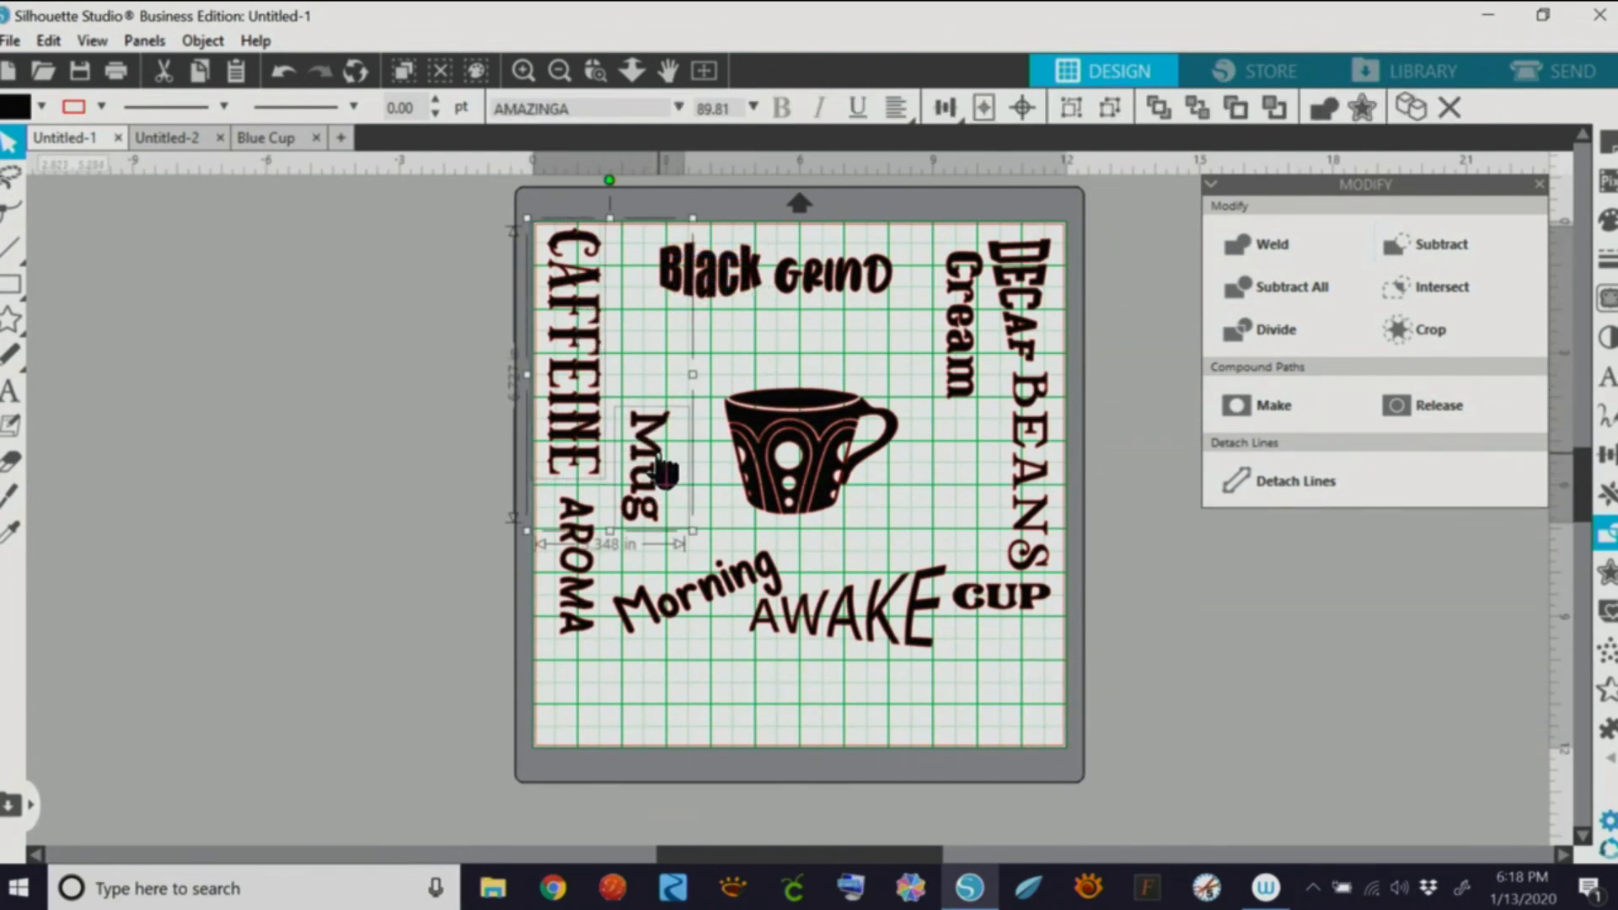
key("Right")
key("Right")
key("Right")
key("Right")
key("Right")
key("Right")
key("Right")
key("Right")
key("Right")
key("Right")
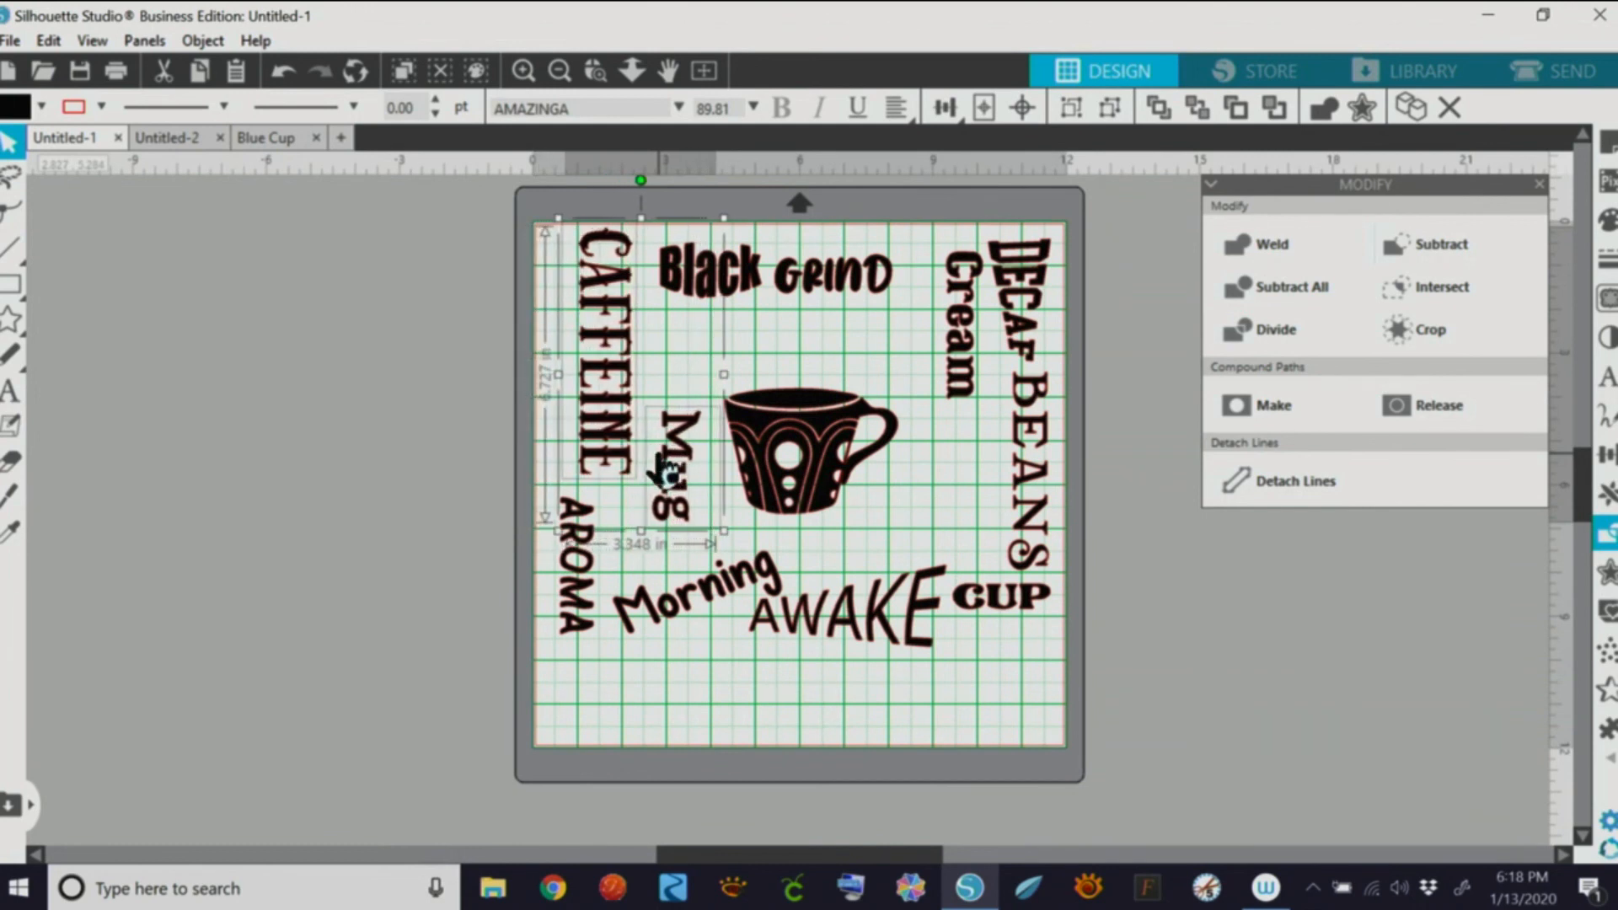
key("Right")
key("Right")
key("Right")
key("Right")
key("Right")
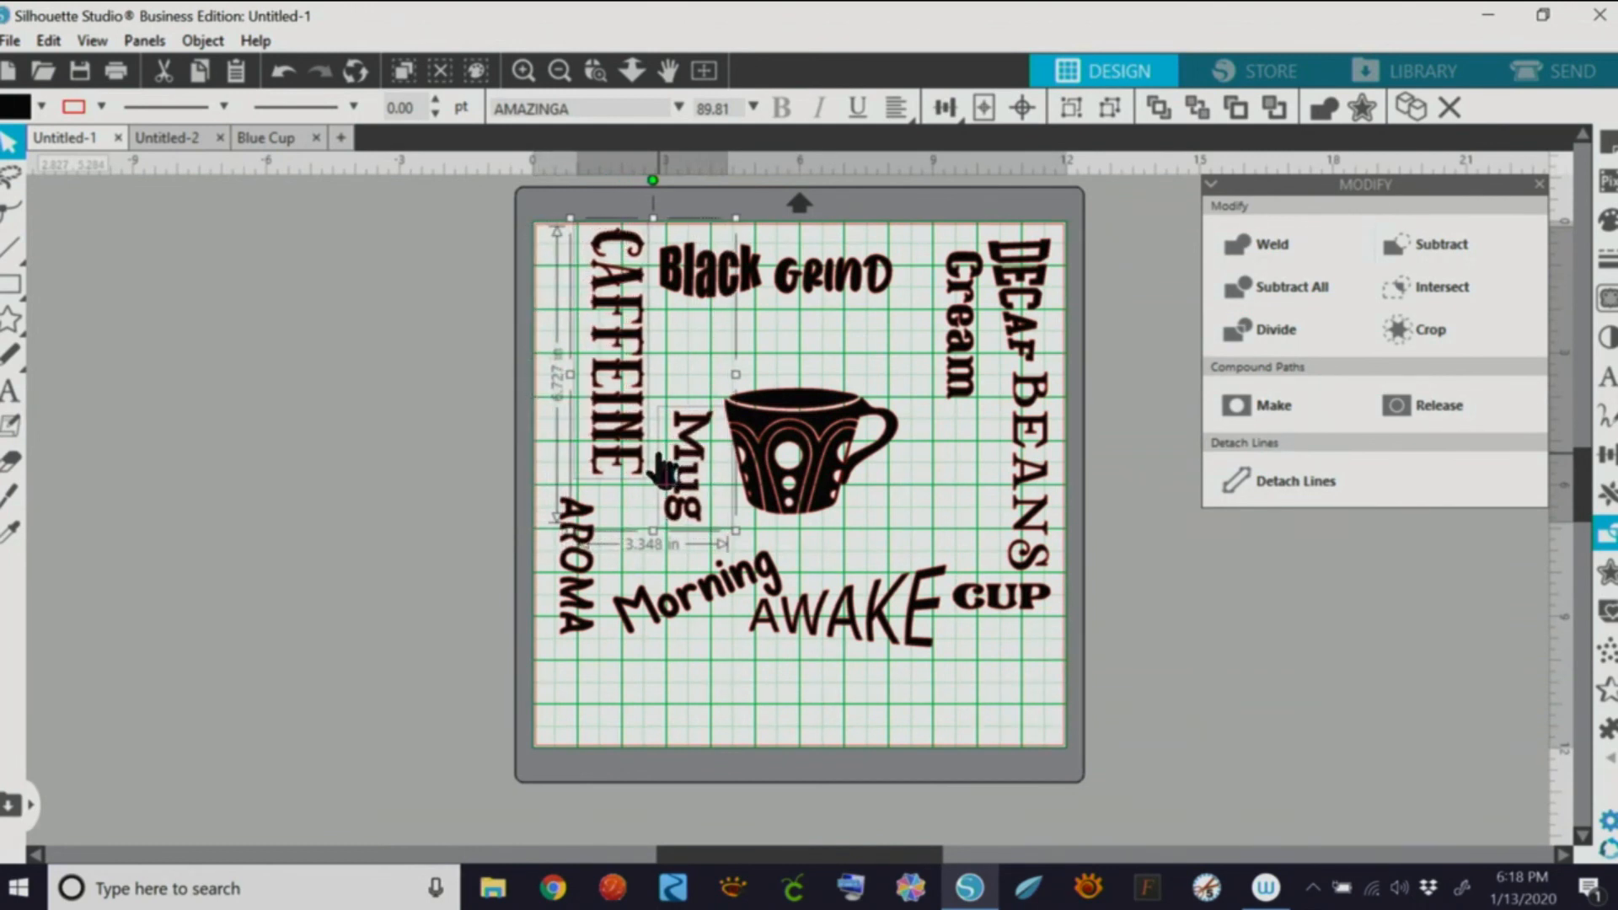
key("Down")
key("Down")
key("Down")
key("Down")
key("Down")
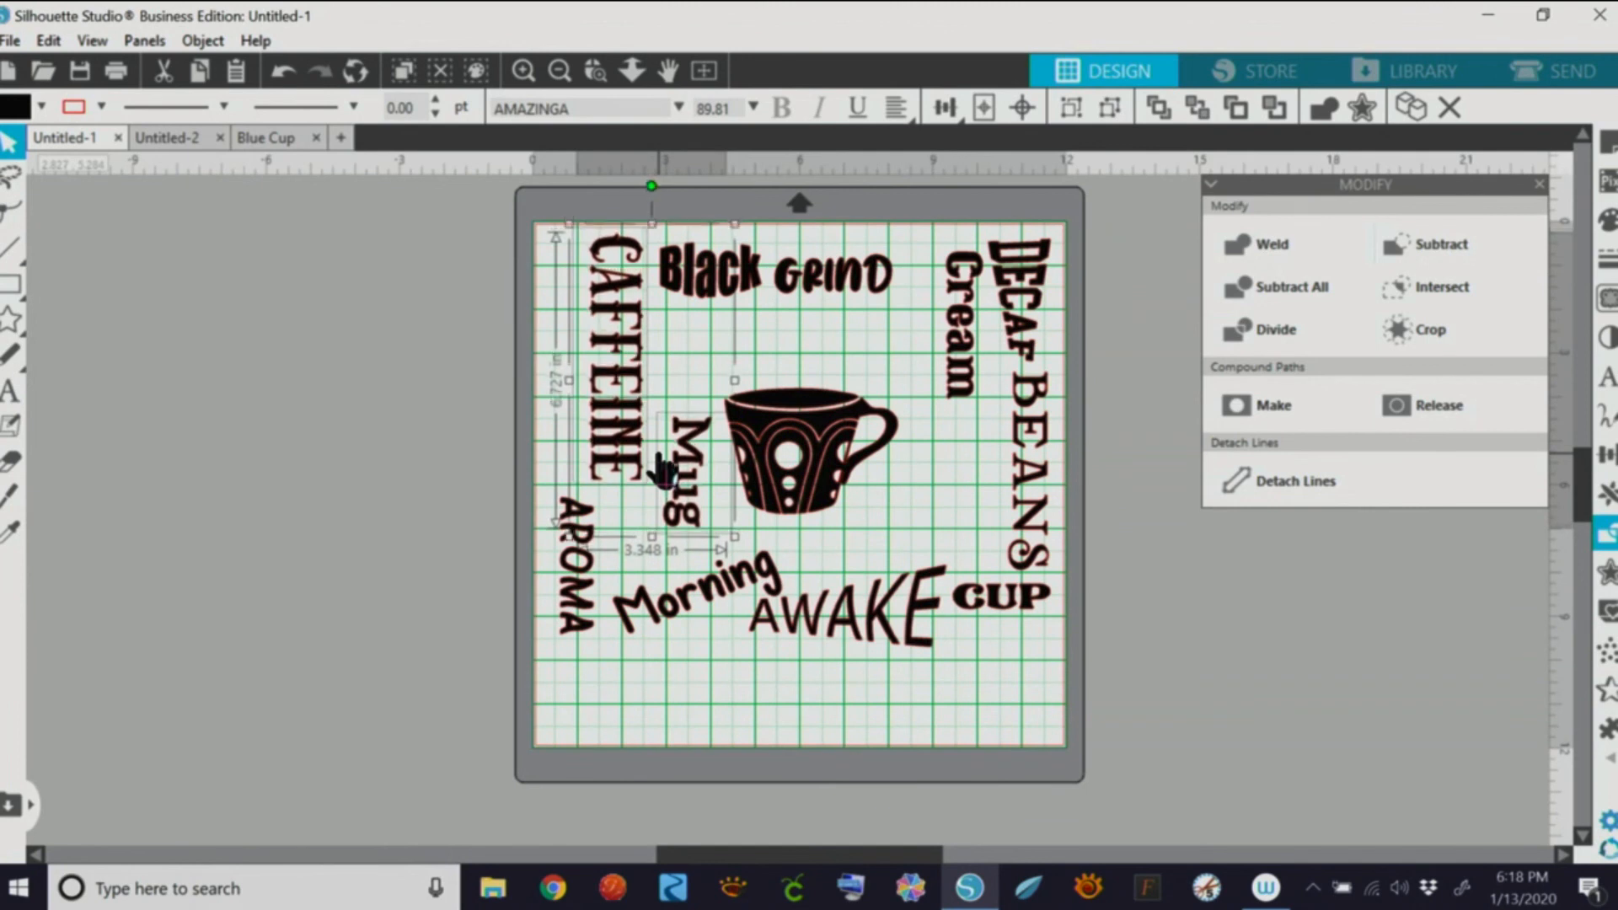
key("Down")
key("Down")
key("Down")
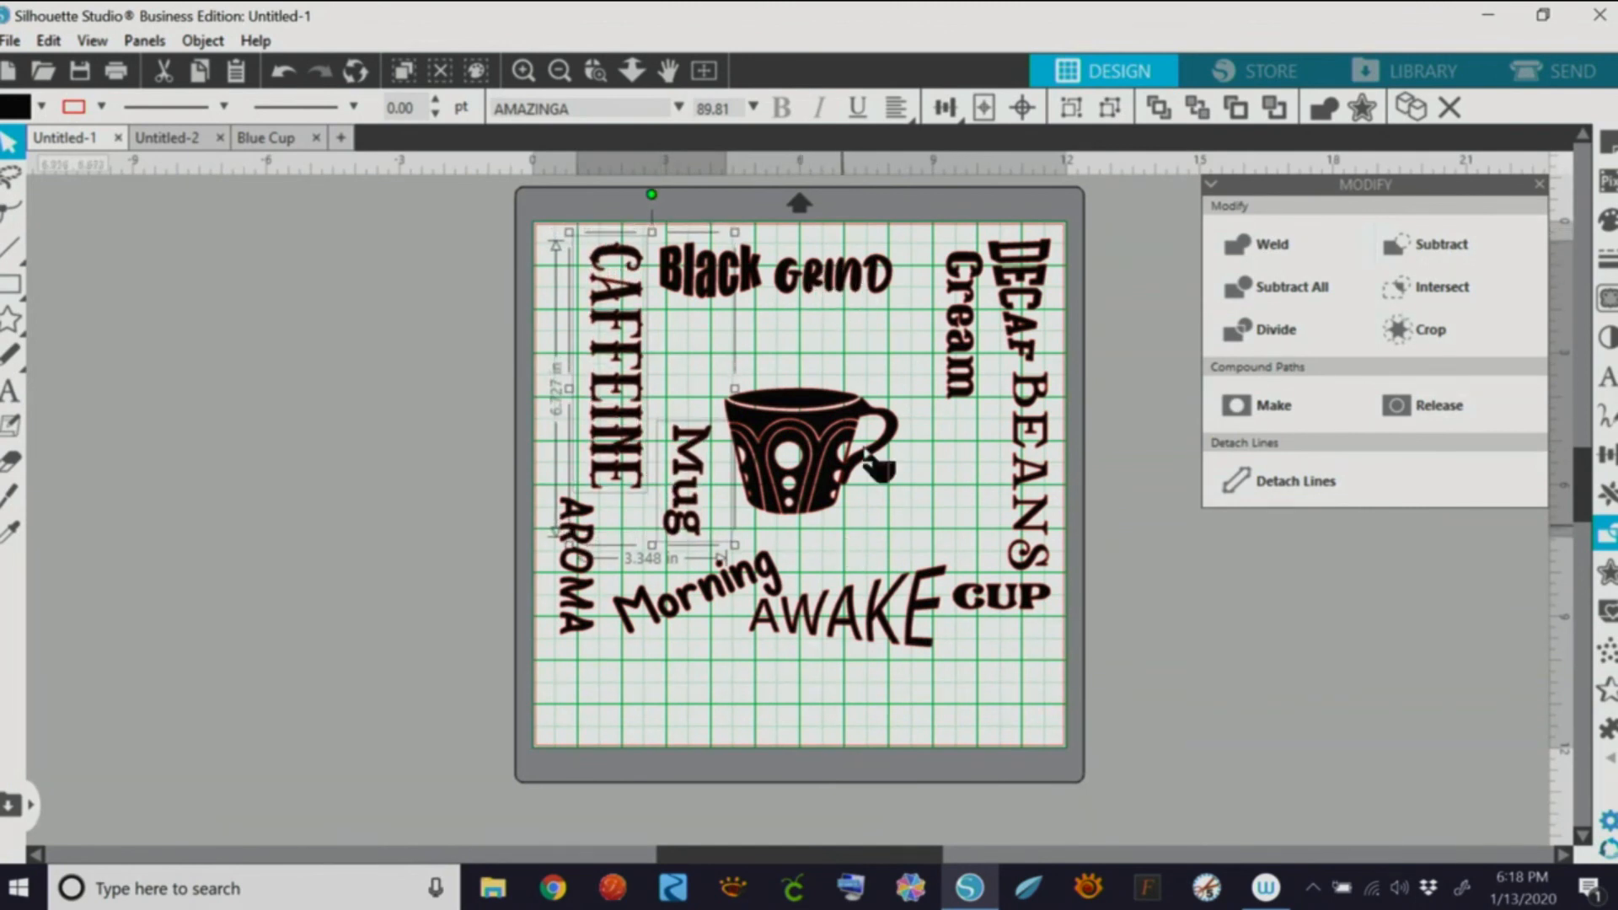
Step: Move "Morning" up closer beneath the cup and bring "AROMA" inward directly under "CAFFEINE"
double_click(756, 590)
left_click_drag(757, 590, 746, 572)
left_click_drag(586, 580, 626, 579)
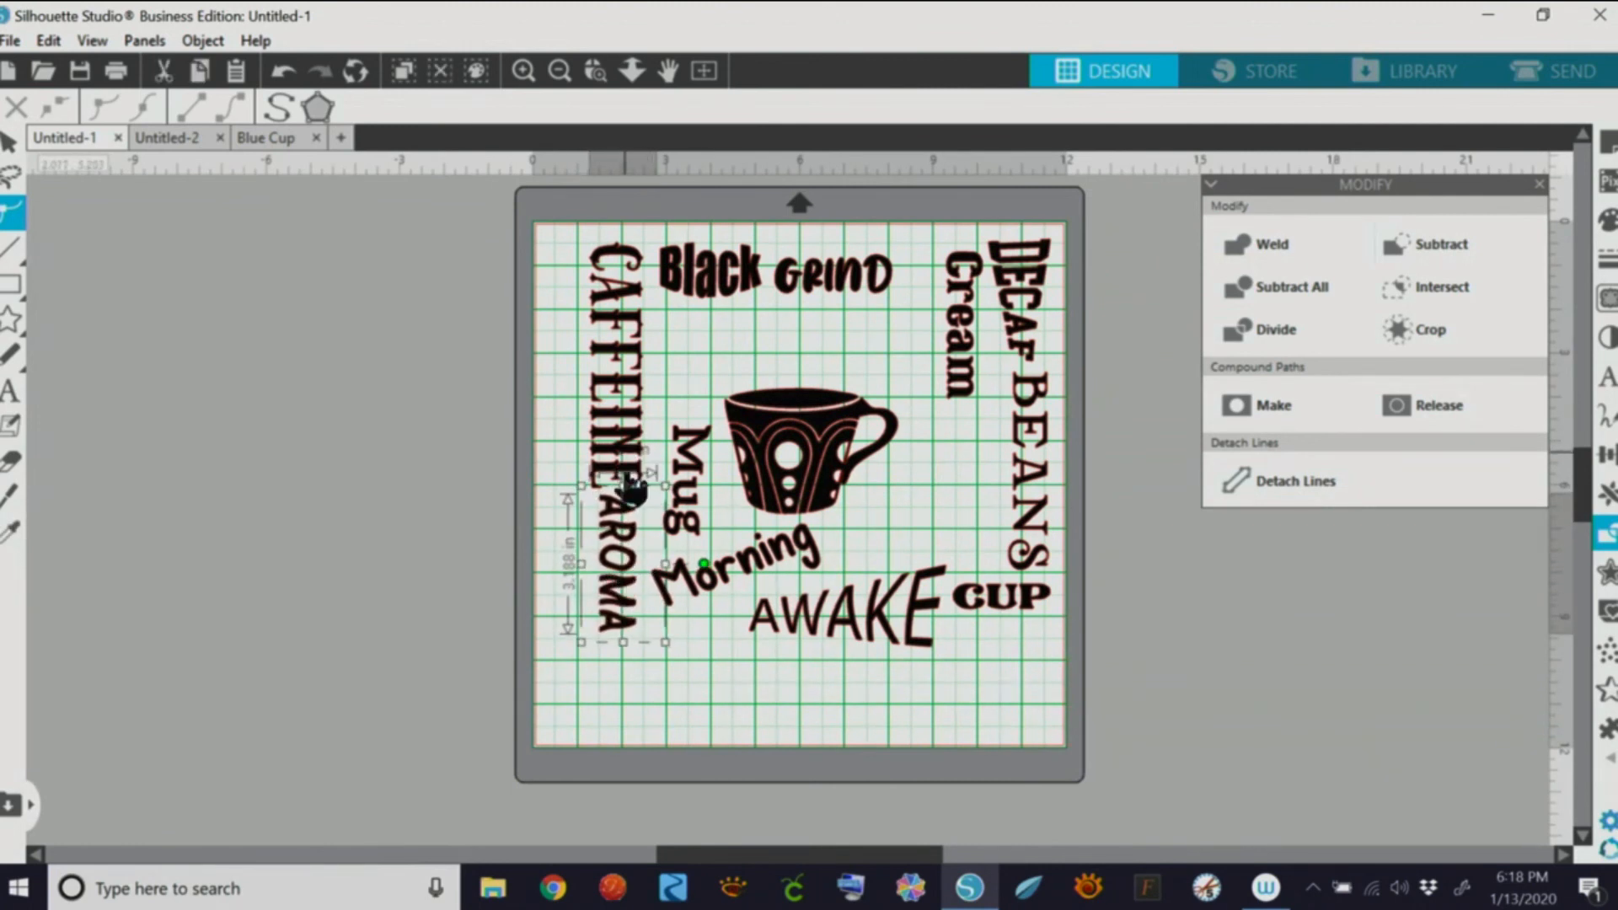
Step: Tilt "AROMA" slightly and nudge it clear of "CAFFEINE", and shift "Morning" a little farther from "AROMA"
left_click(615, 690)
left_click(619, 541)
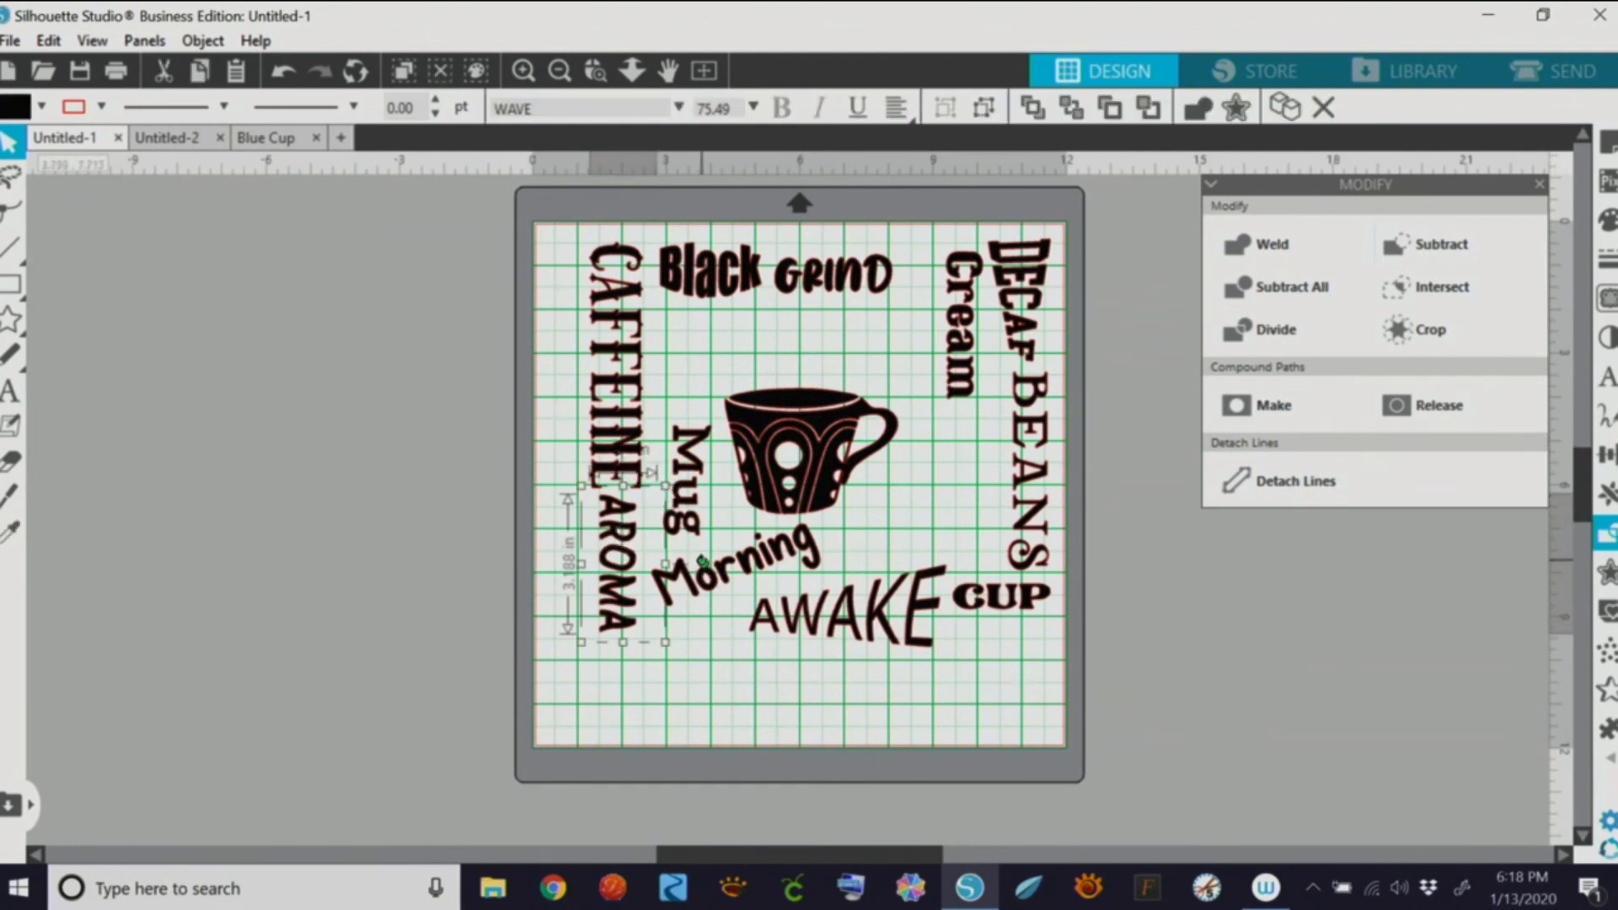
left_click_drag(702, 560, 712, 552)
left_click_drag(624, 578, 632, 574)
left_click_drag(788, 561, 809, 550)
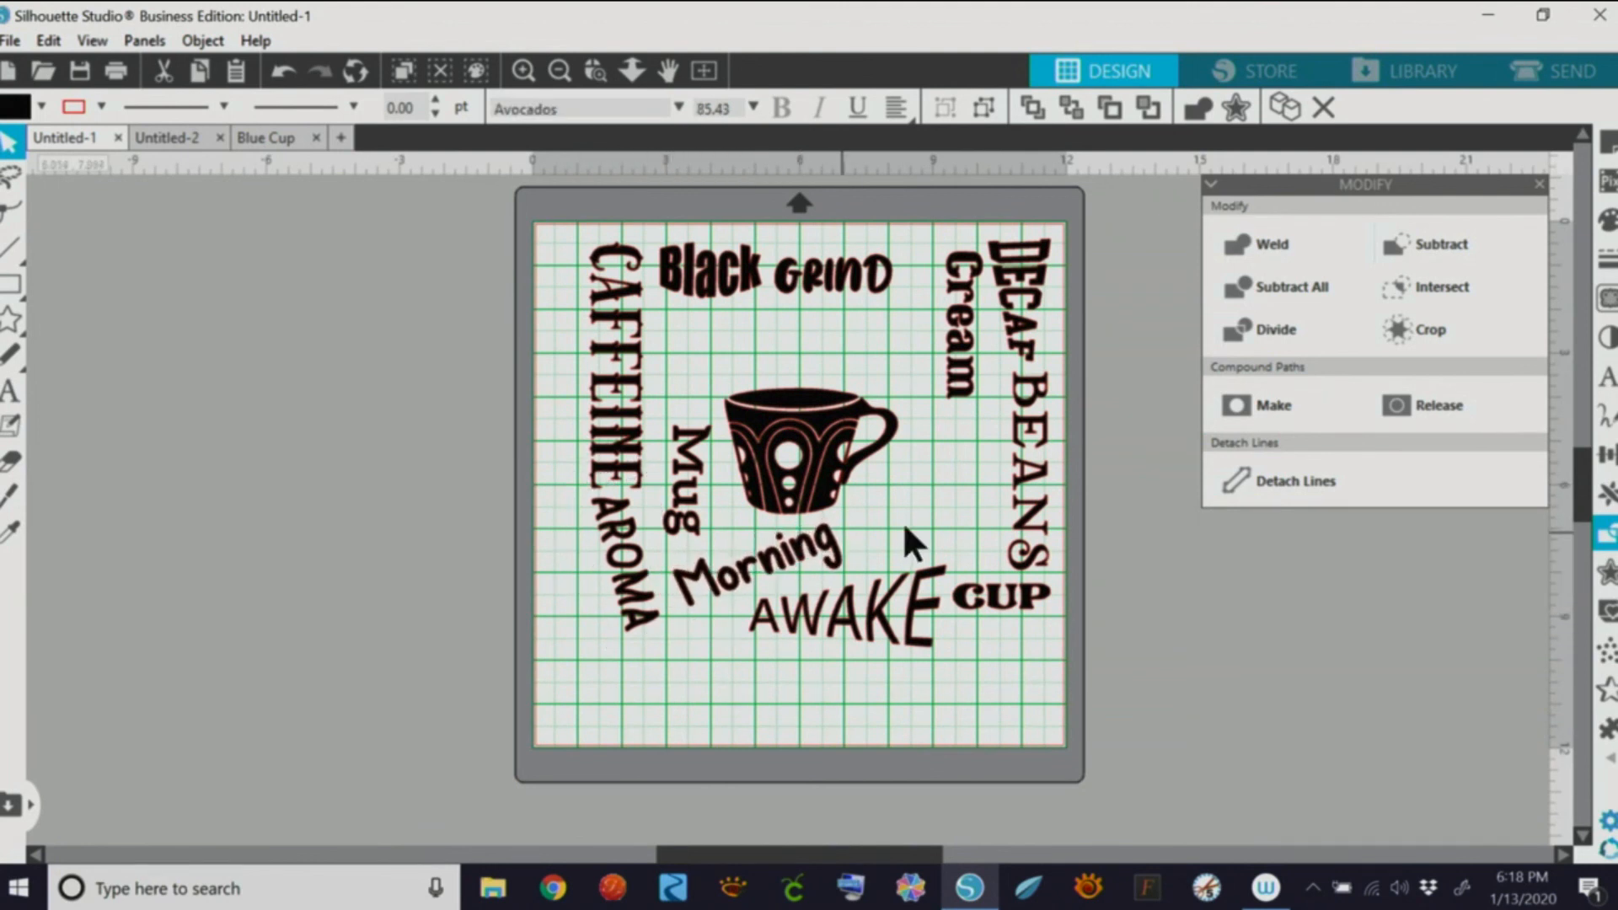
Step: Move "GRIND" below "AWAKE" and place "Morning" in the space between "Black" and "Cream" above the cup
left_click(995, 490)
left_click_drag(843, 273, 775, 684)
left_click_drag(771, 577, 838, 303)
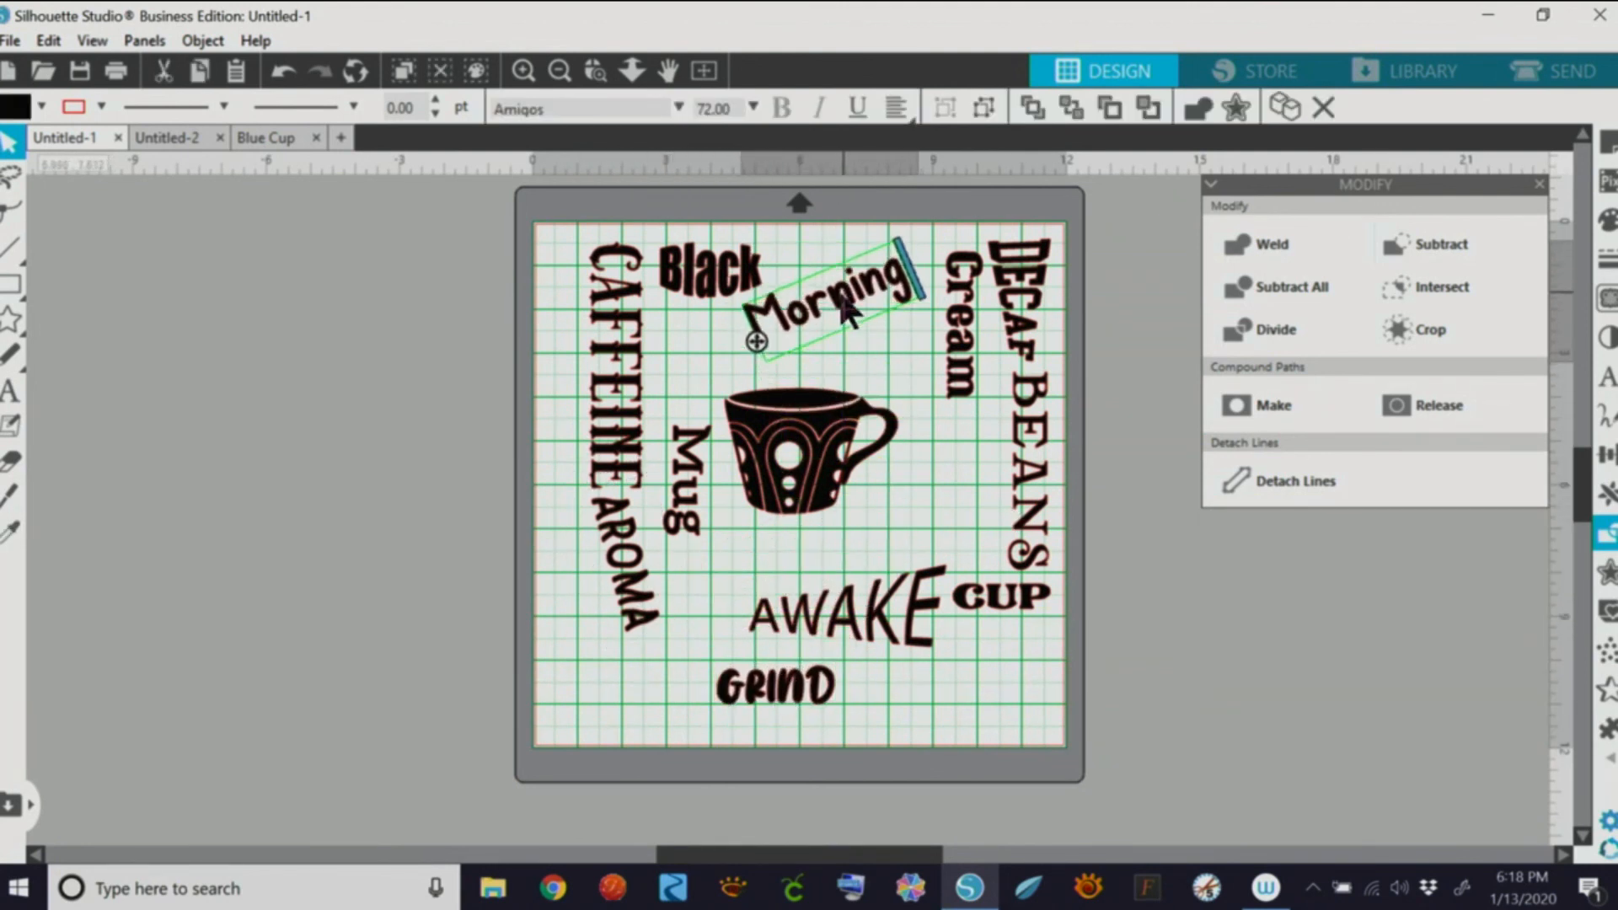
Step: Arrange "GRIND" beneath "Mug" with "AWAKE" raised beside it, and place "CUP" just above the end of "AWAKE"
left_click_drag(771, 663, 774, 591)
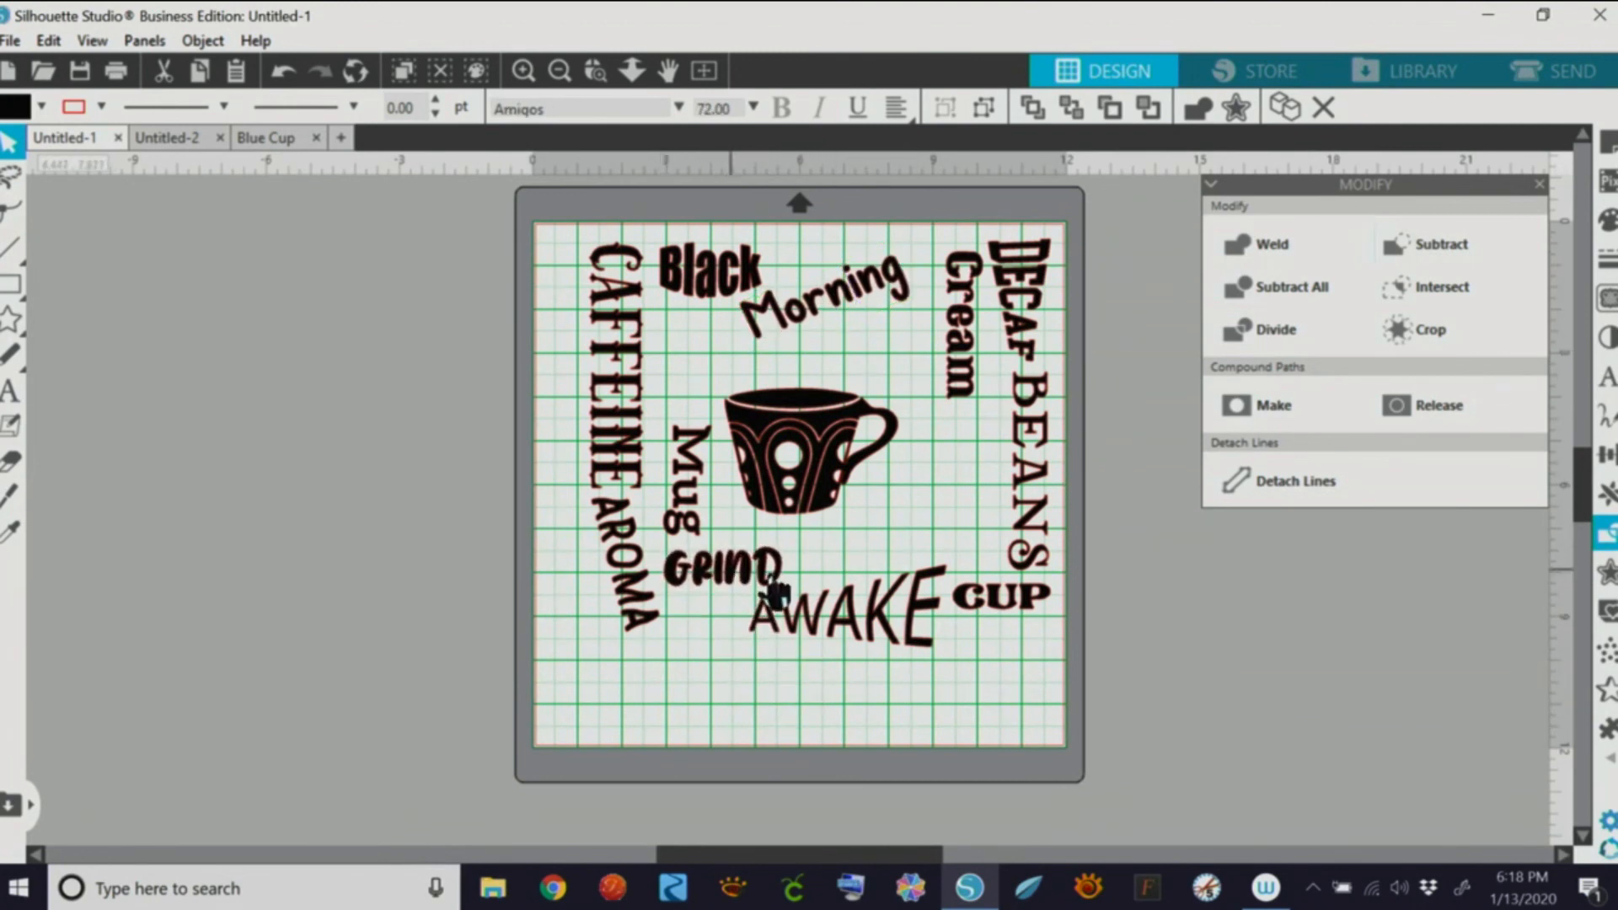
left_click_drag(1003, 596, 929, 506)
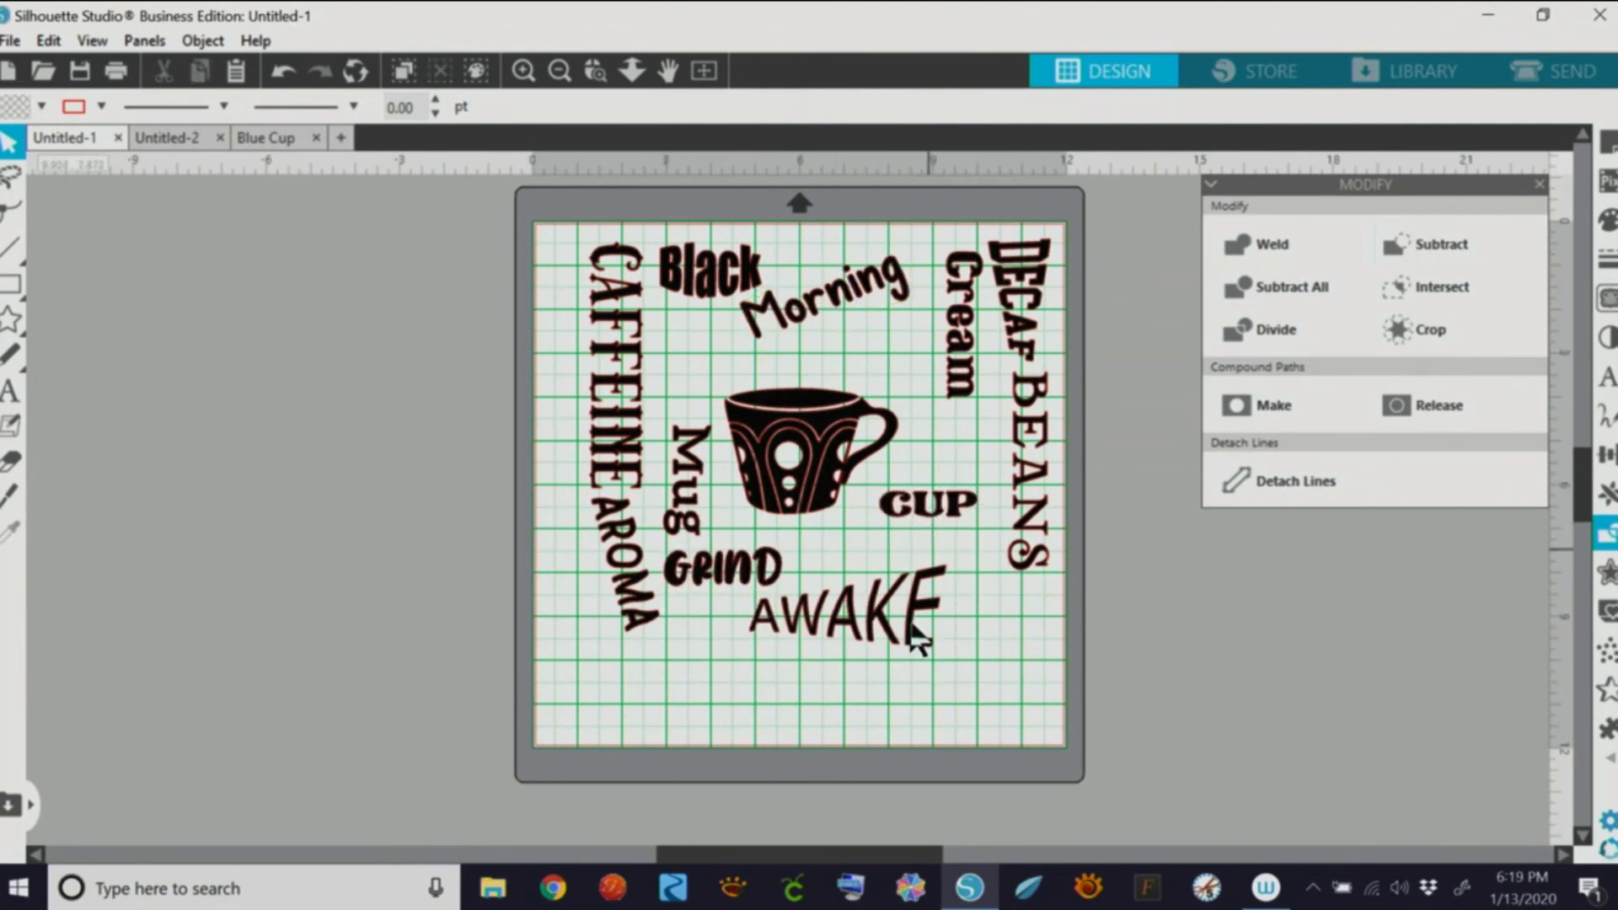
left_click_drag(919, 639, 959, 589)
left_click_drag(724, 569, 732, 595)
left_click_drag(975, 596, 983, 582)
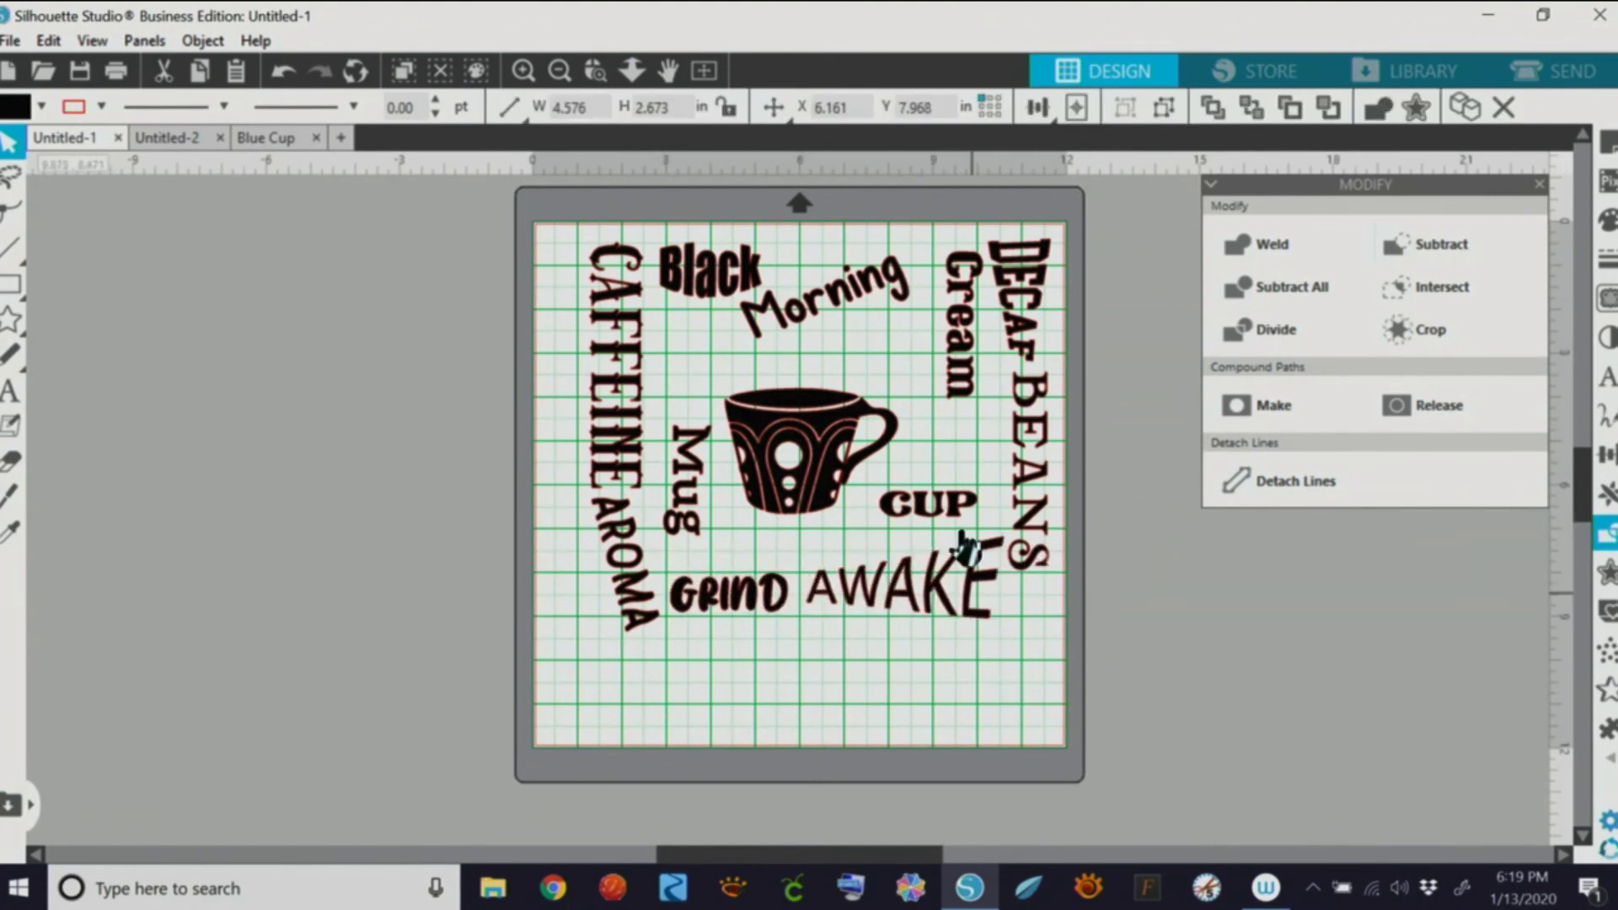
mouse_move(950, 522)
left_mouse_down()
mouse_move(817, 569)
mouse_move(982, 524)
mouse_move(971, 511)
left_mouse_up()
Step: Shift "Cream" down beside "BEANS", then rotate "Morning" level and place it between "Black" and "DECAF"
left_click_drag(965, 350, 983, 408)
left_click_drag(872, 300, 909, 286)
left_click_drag(849, 207, 870, 209)
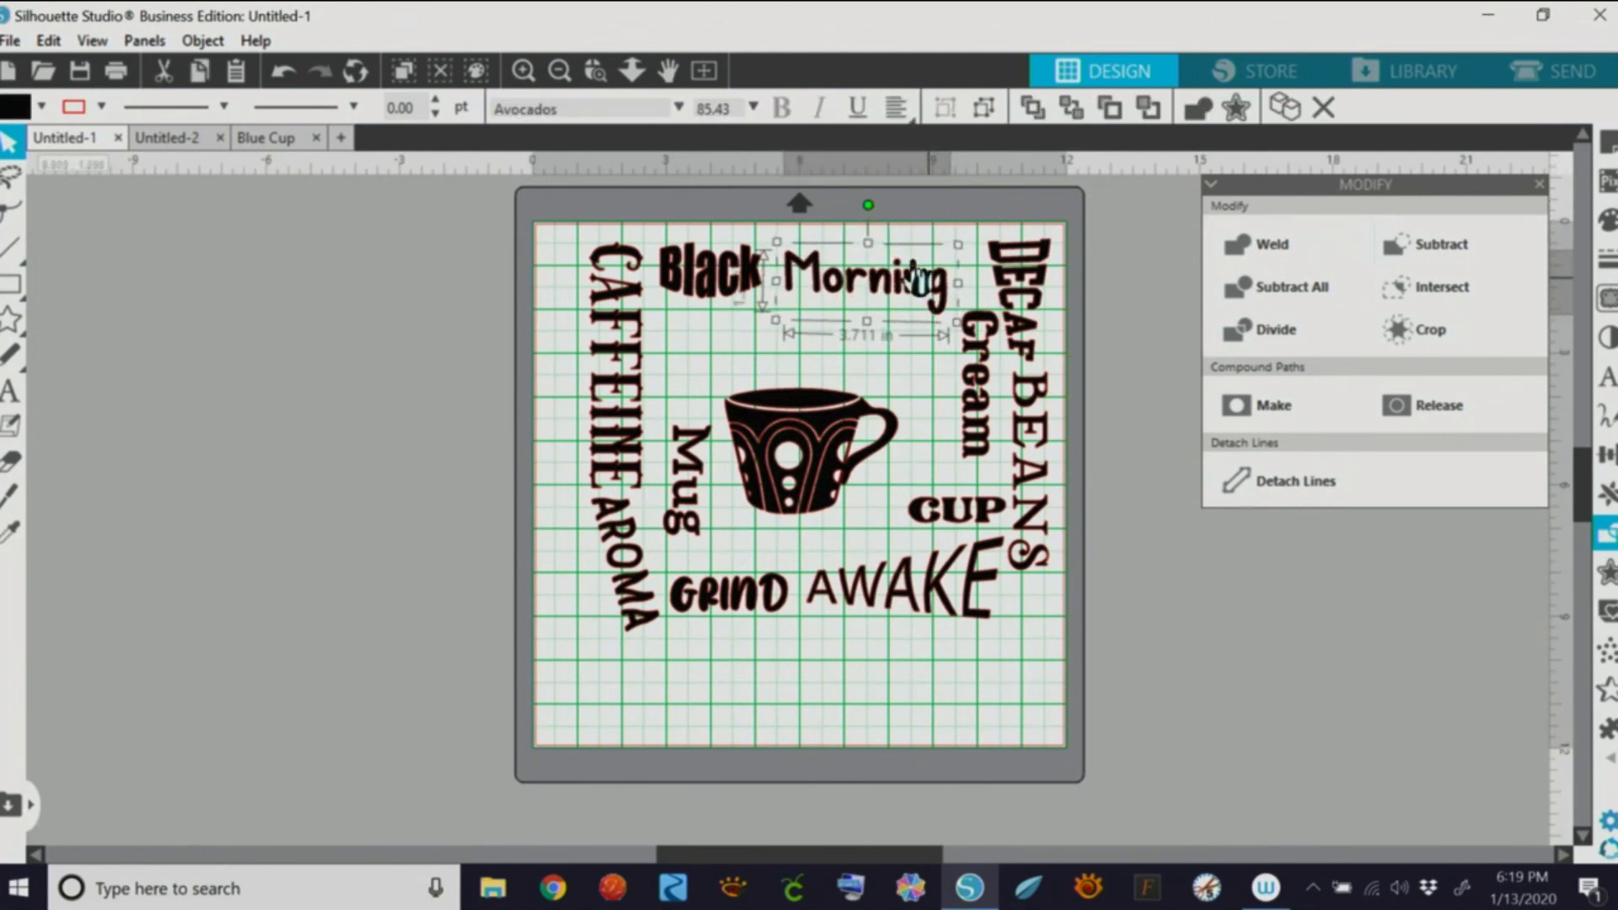
left_click_drag(933, 299, 950, 299)
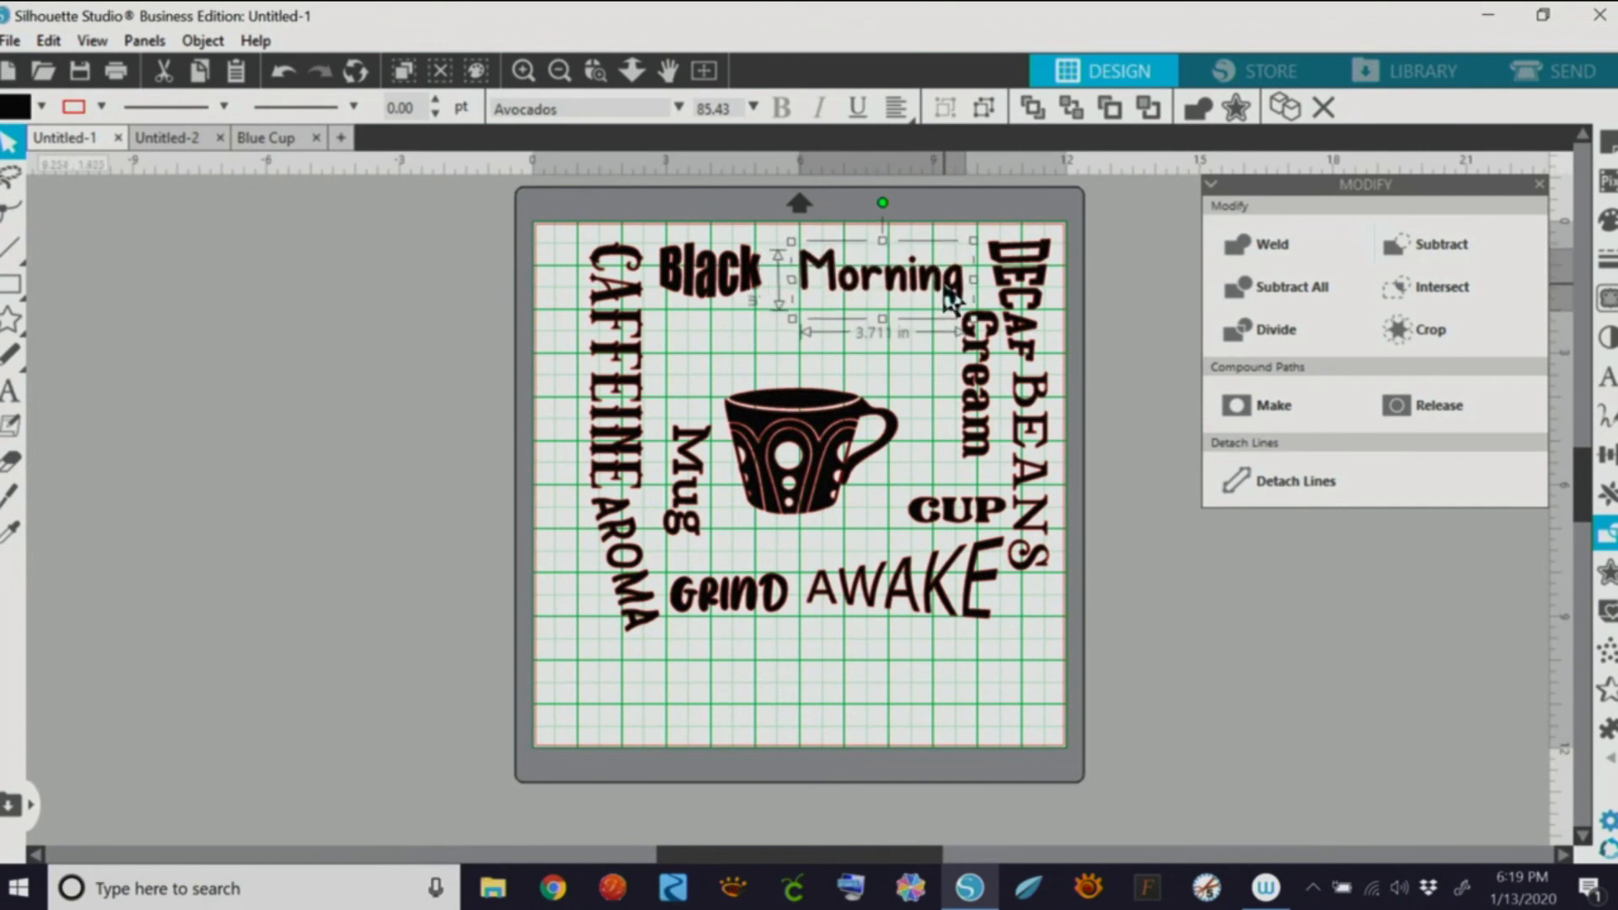
left_click(750, 301)
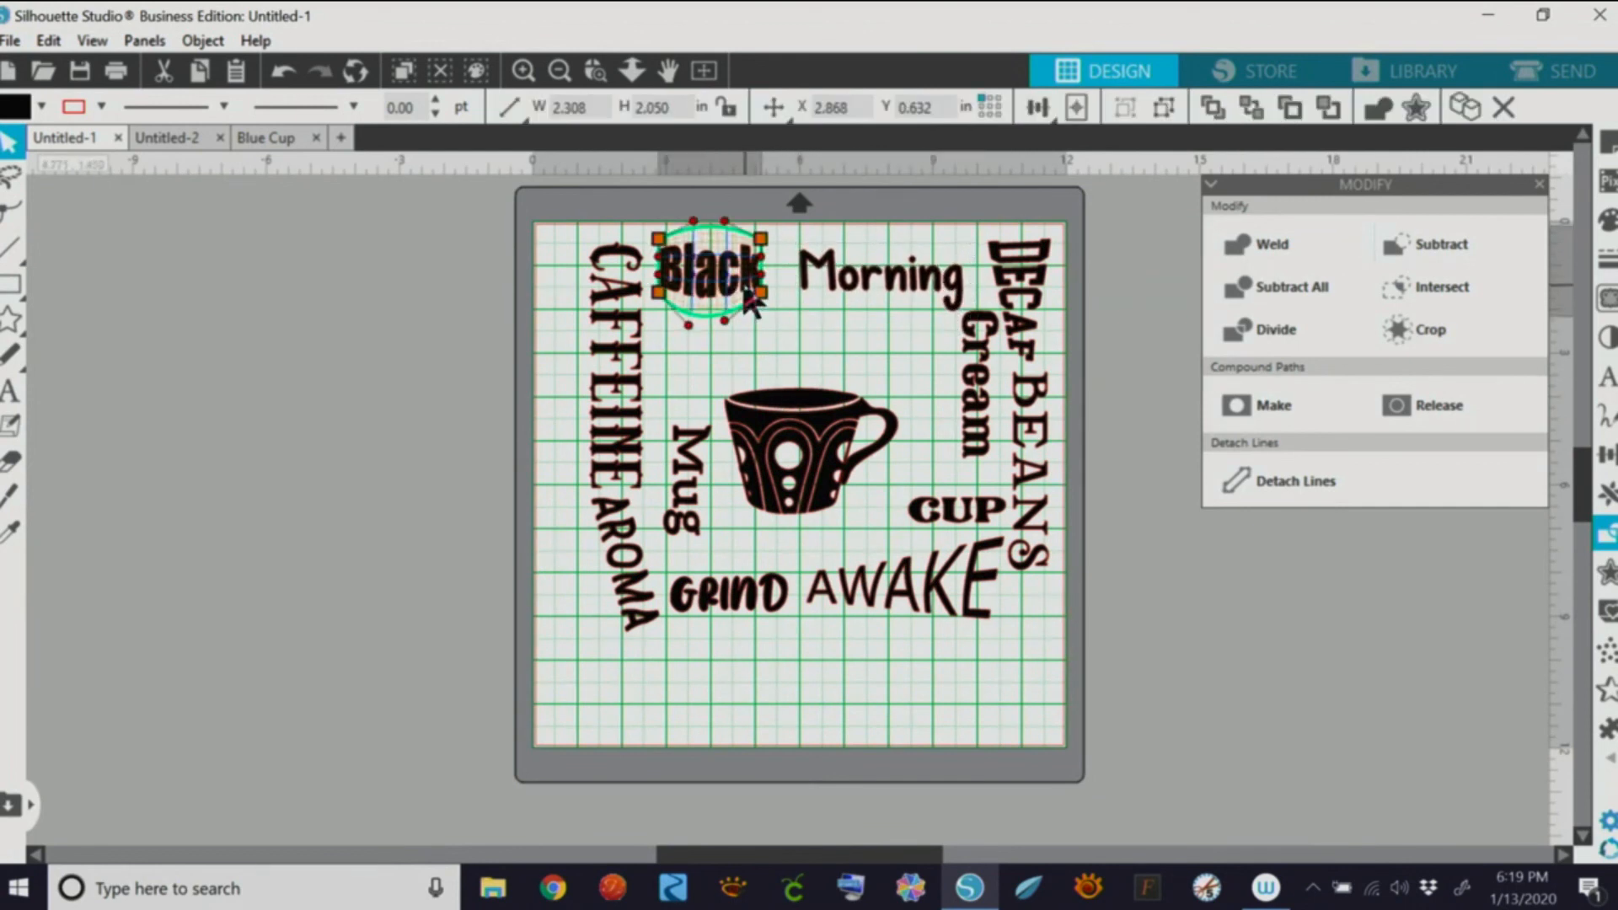
Step: Move the cup graphic up slightly, place "CUP" directly beneath it, and lower "Cream" alongside "BEANS"
double_click(824, 434)
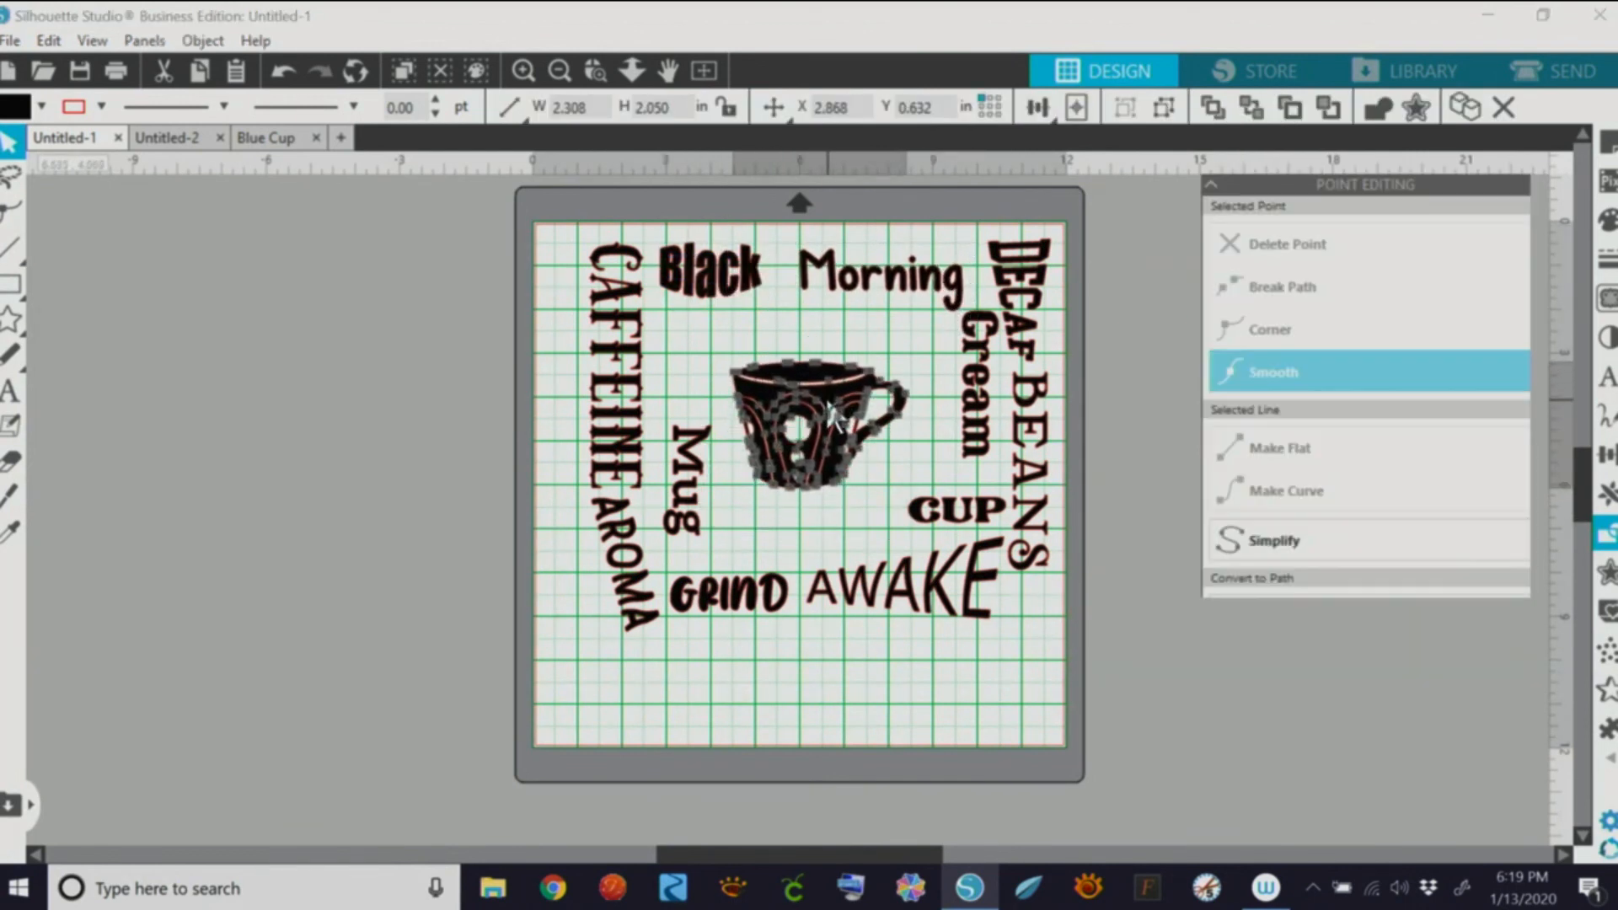
left_click(1015, 640)
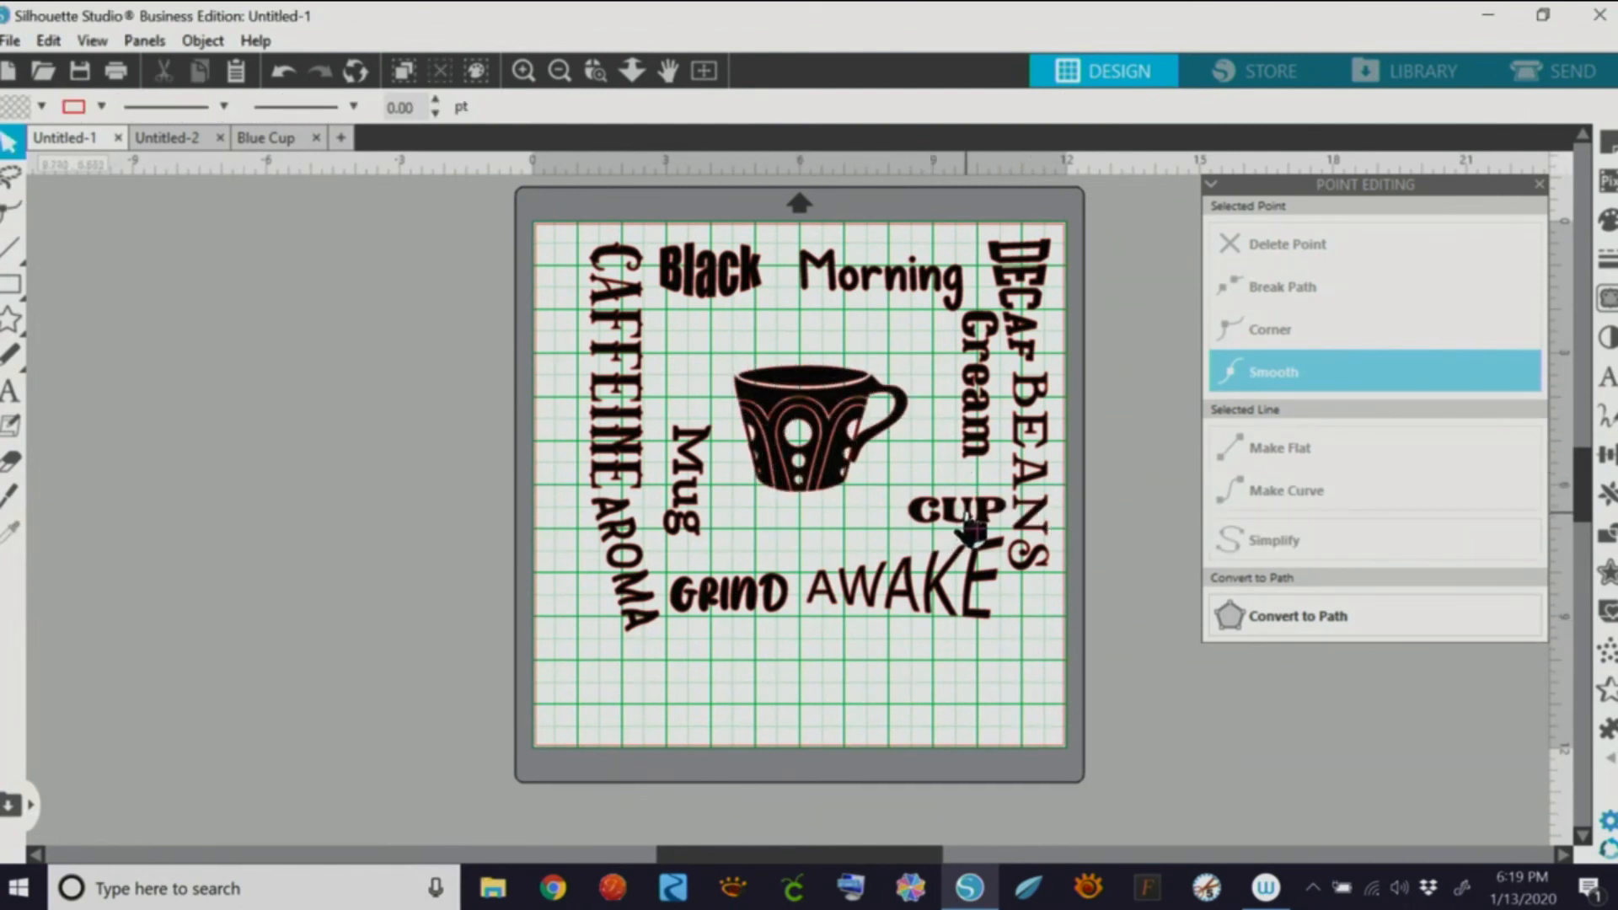
left_click_drag(982, 539, 825, 563)
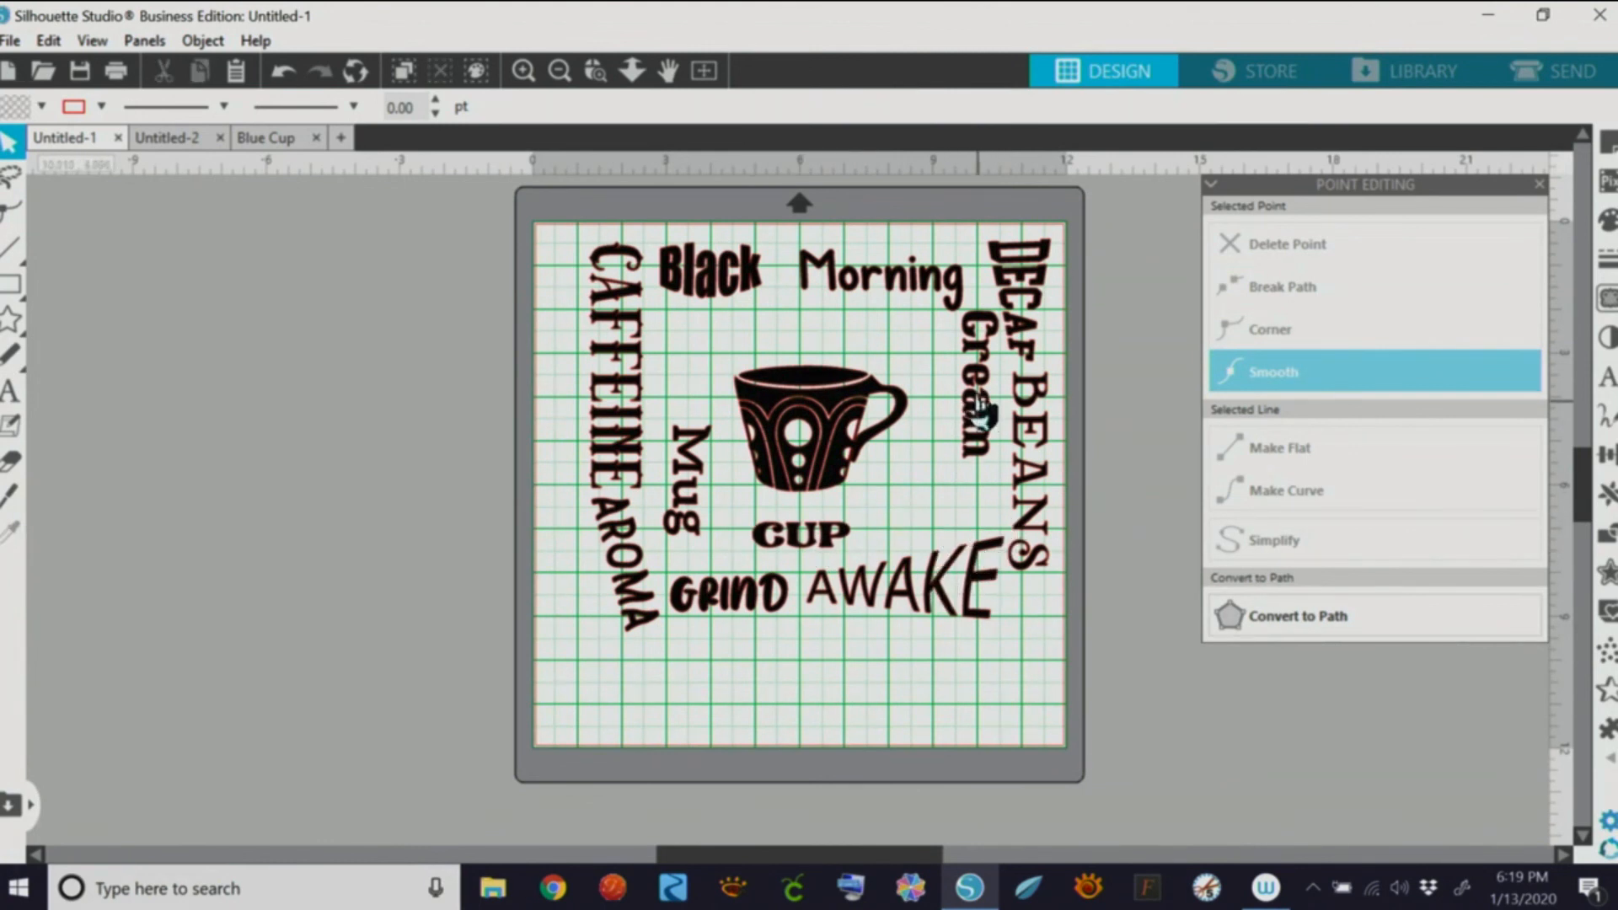
left_click_drag(982, 413, 986, 467)
left_click(944, 316)
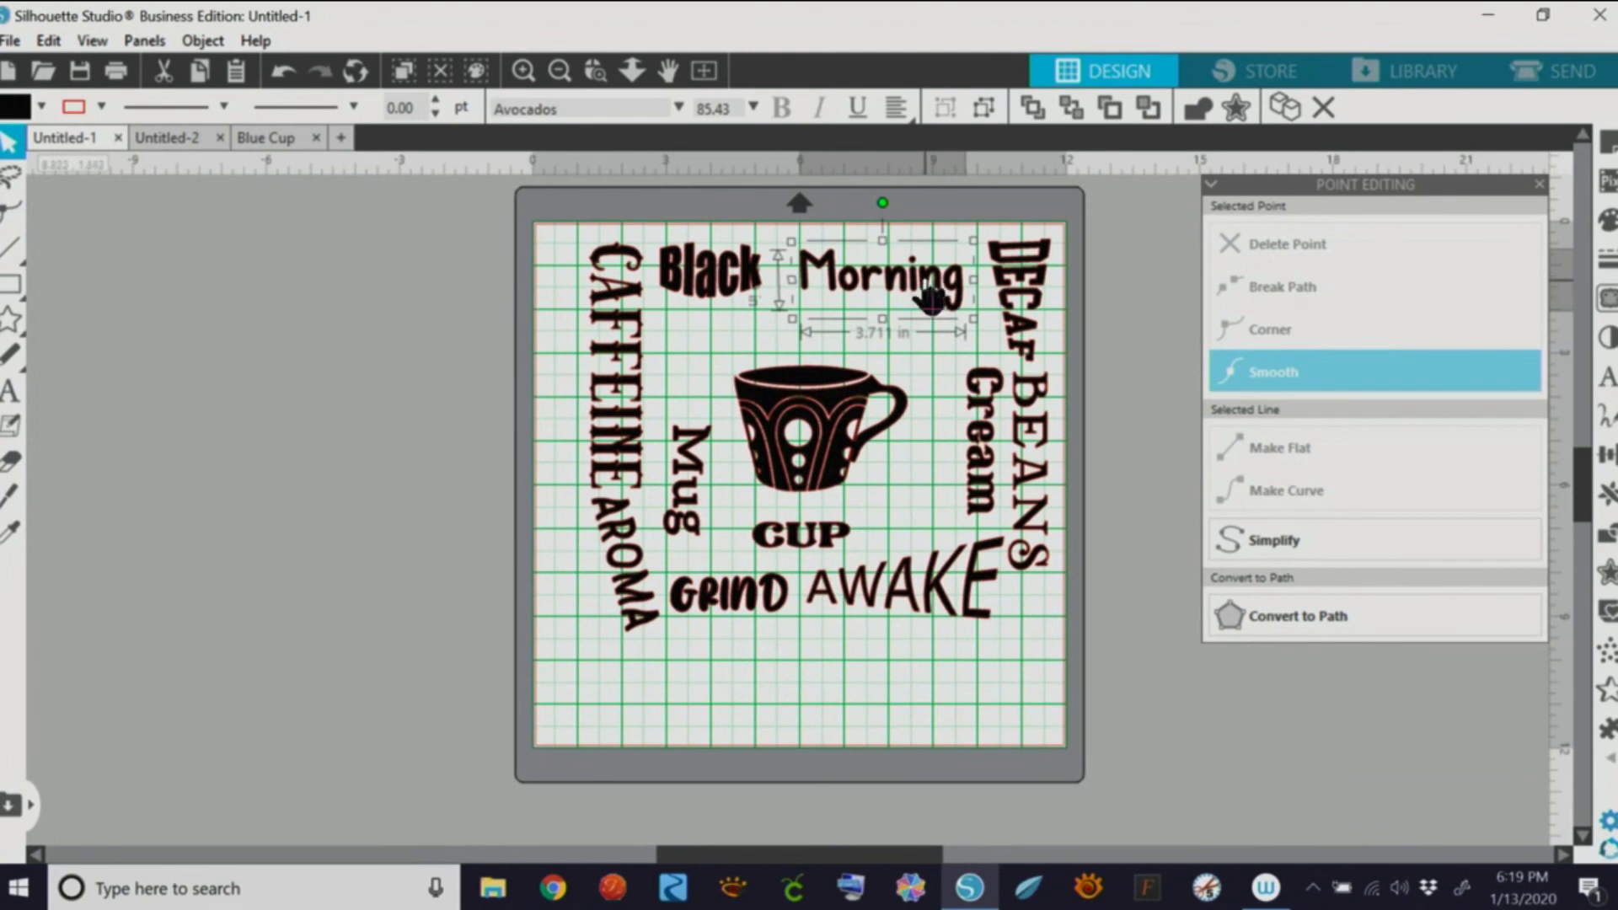
left_click(912, 364)
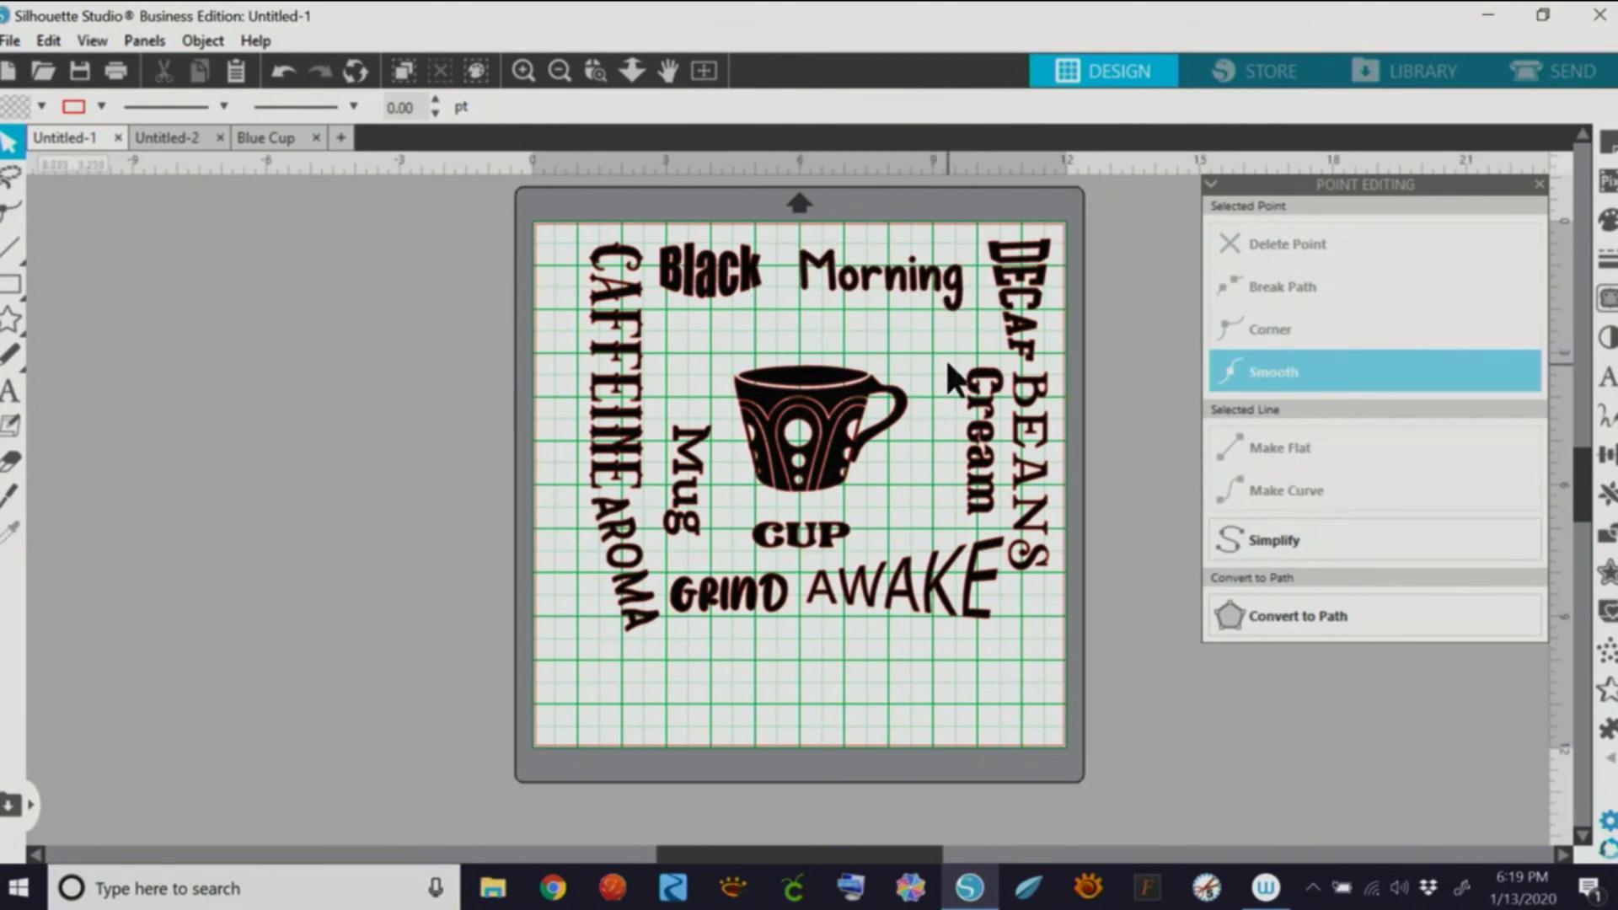
Step: Straighten "AROMA" to run vertically and line it up closely under the end of "CAFFEINE"
left_click(624, 392)
left_click_drag(609, 497, 613, 474)
left_click(630, 560)
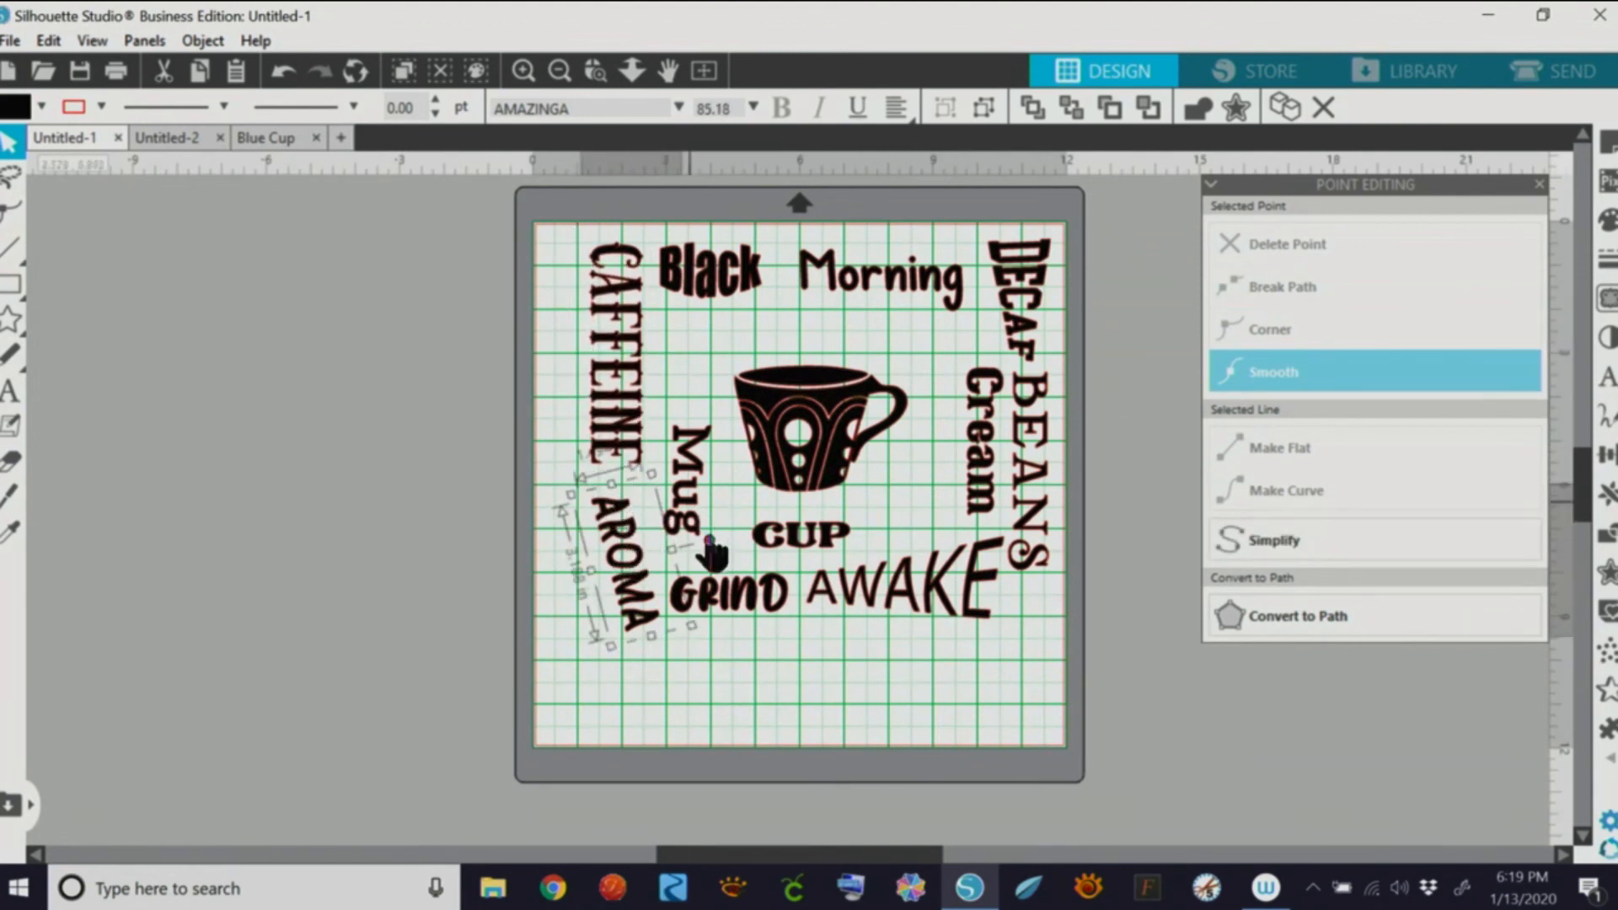
left_click_drag(710, 542, 625, 558)
left_click(861, 675)
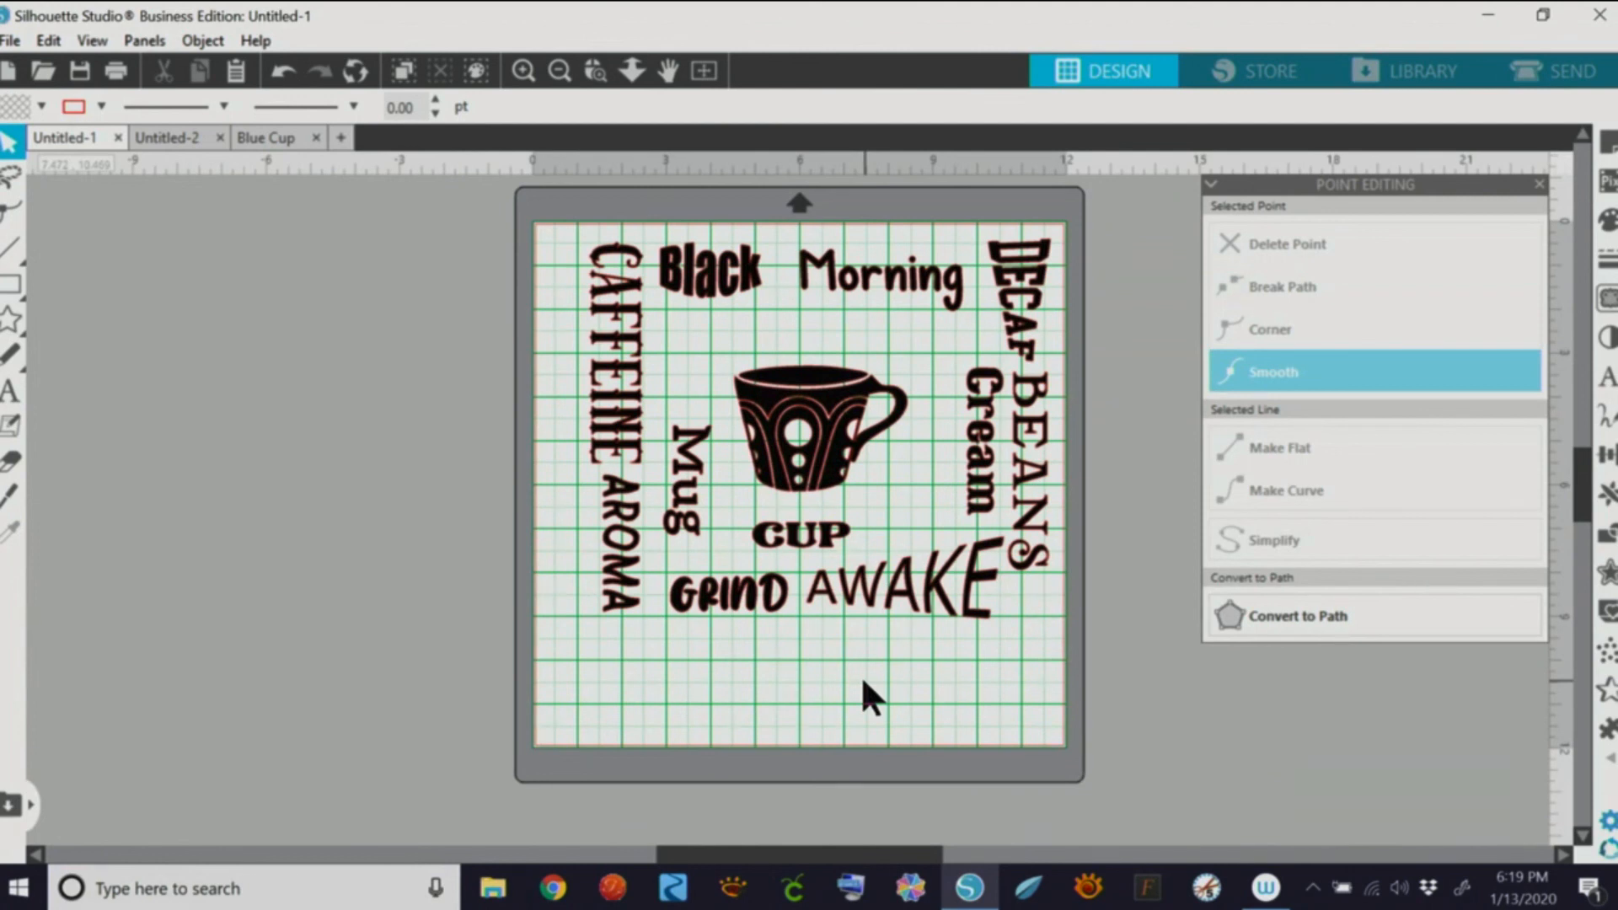
Step: Add the text "Java" in the space between "Black" and the cup
left_click(11, 390)
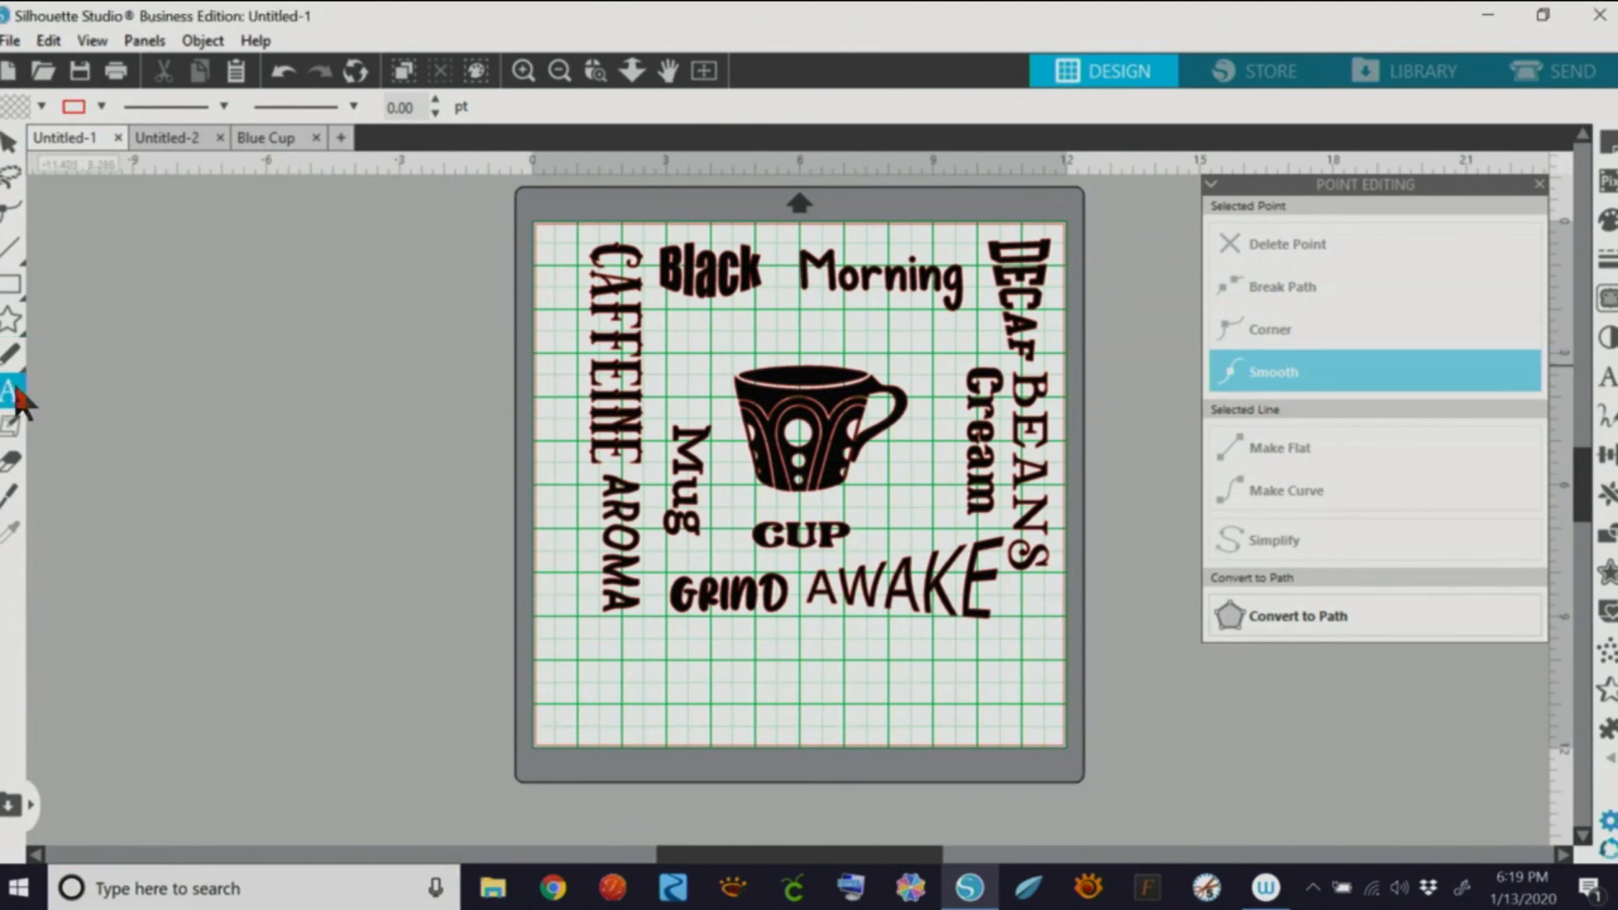
left_click(718, 328)
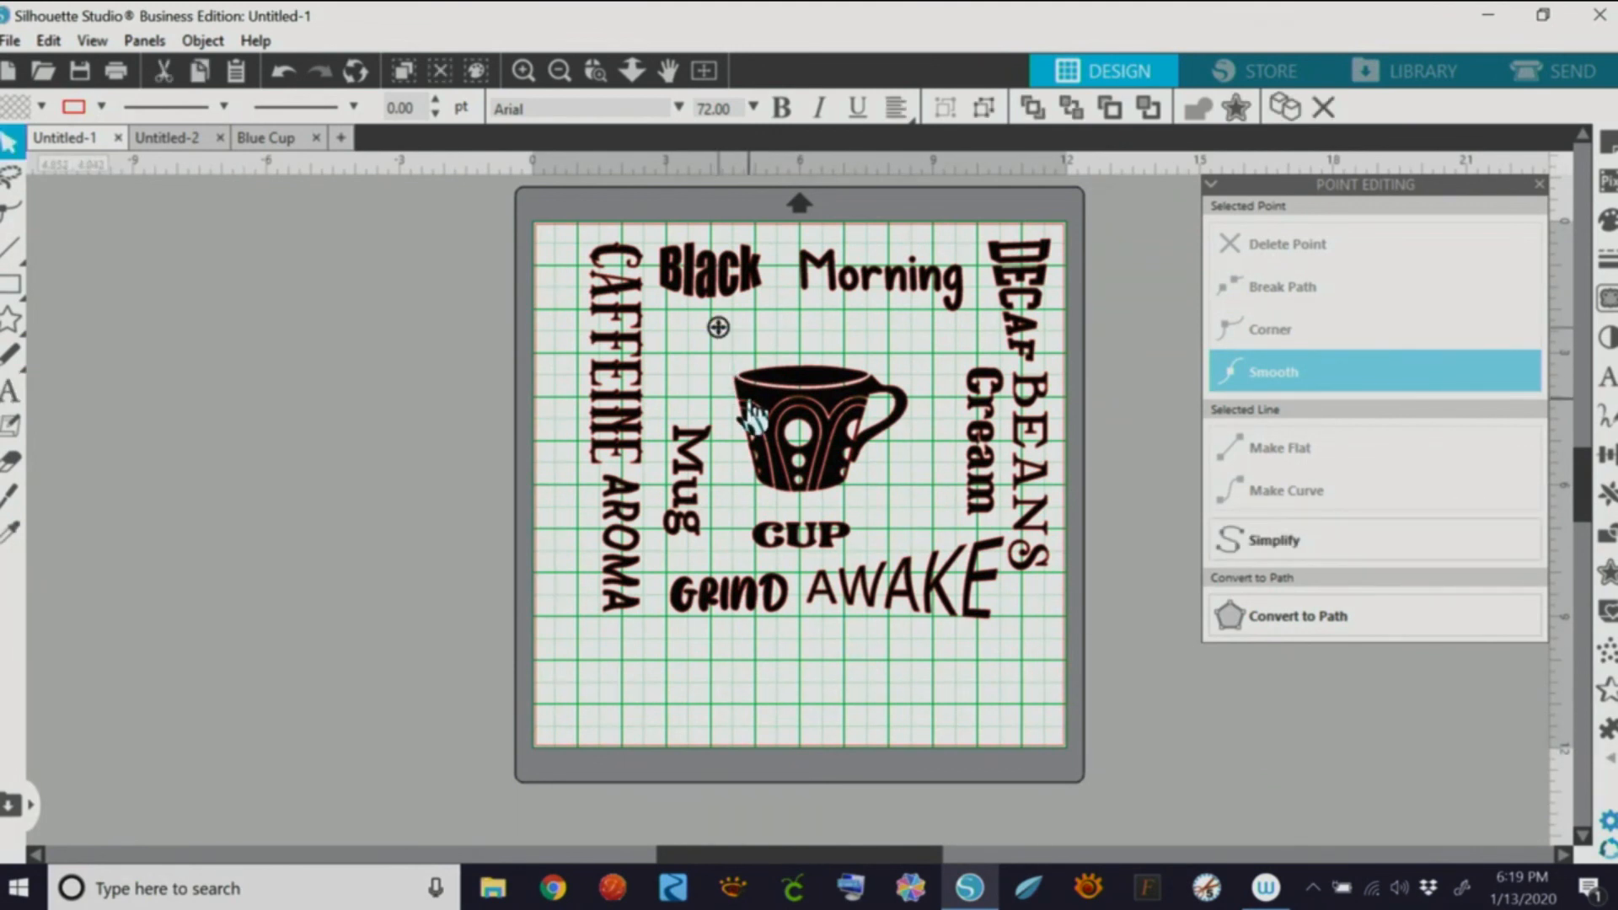
type("K")
key("BackSpace")
type("Ja")
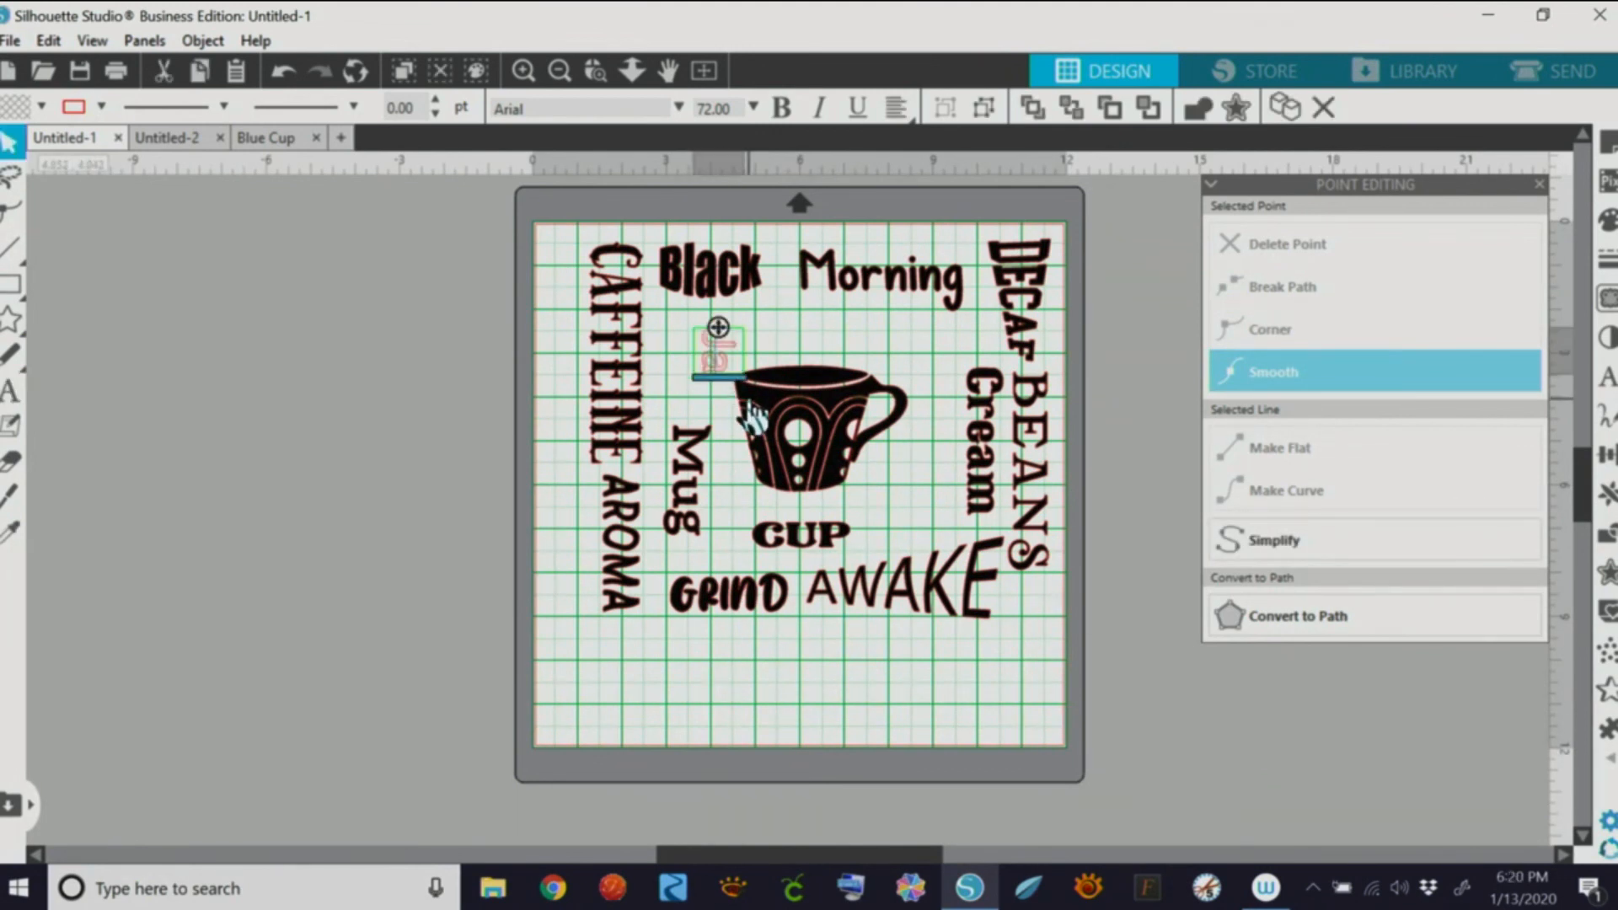
type("va")
Step: Fill "Java" with black and position it vertically between "Black" and "Mug"
left_click(1608, 221)
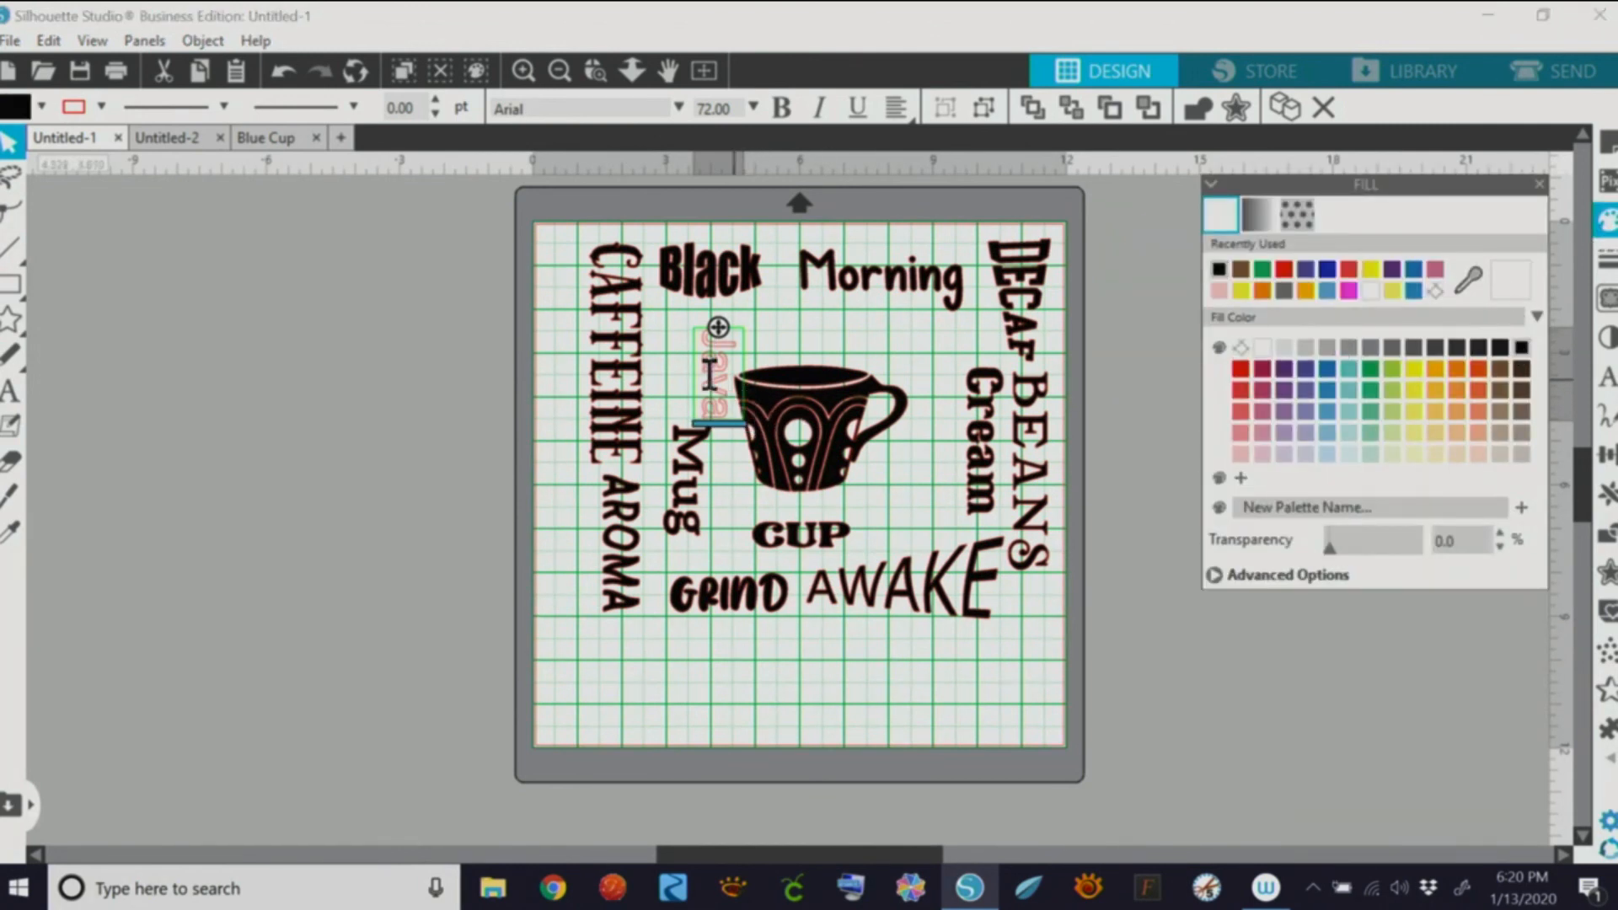
left_click(653, 422)
left_click(719, 373)
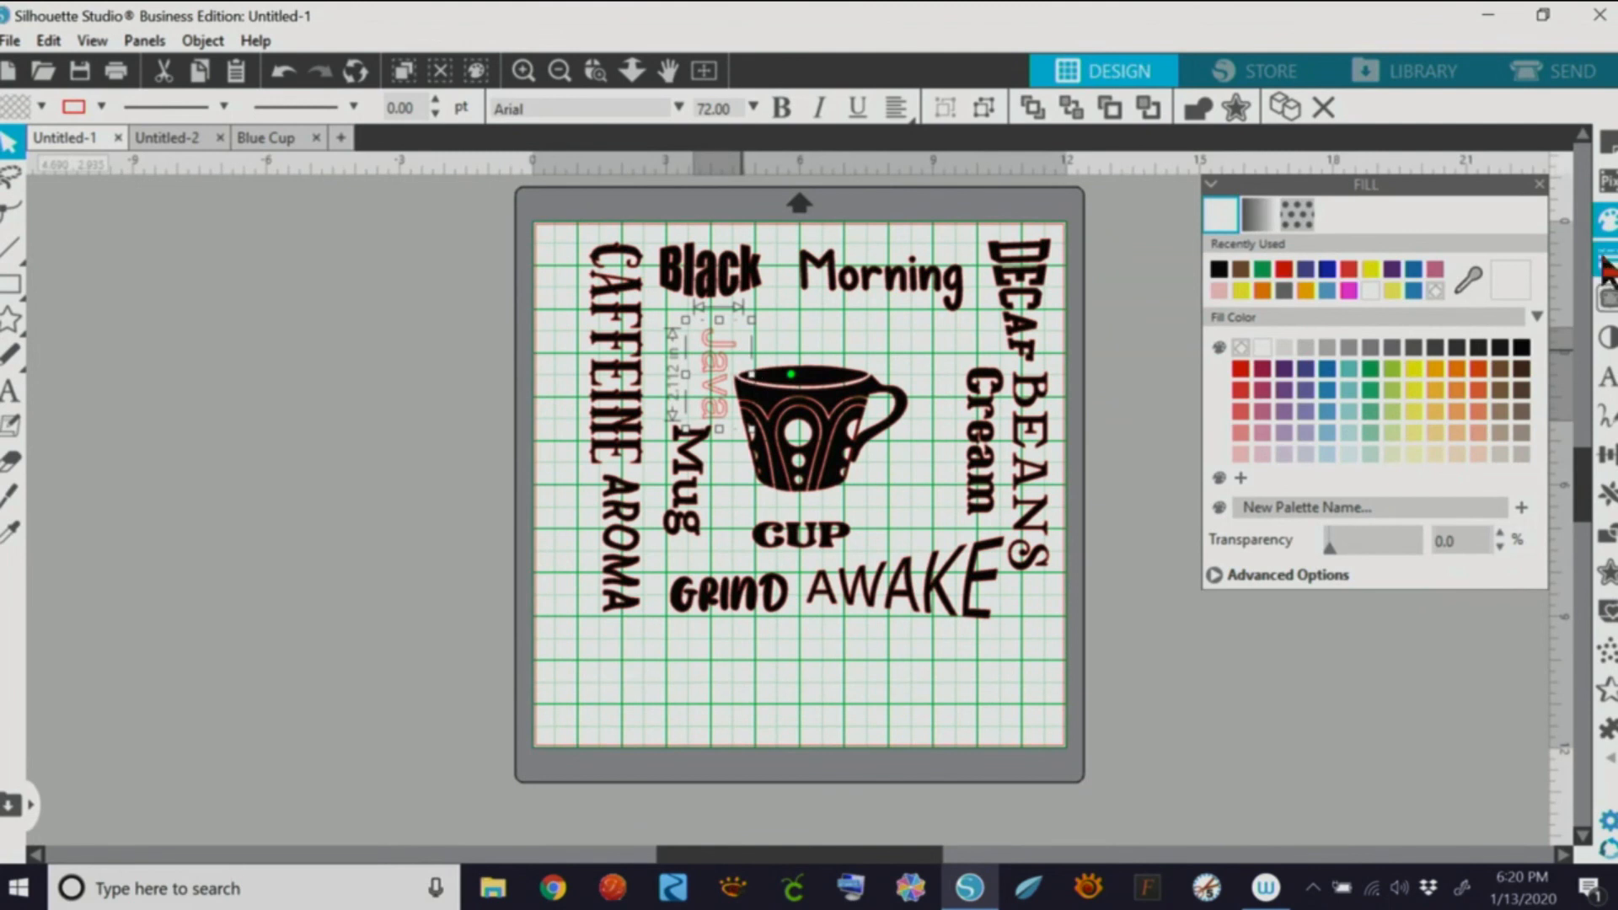
left_click(1608, 221)
left_click(1607, 220)
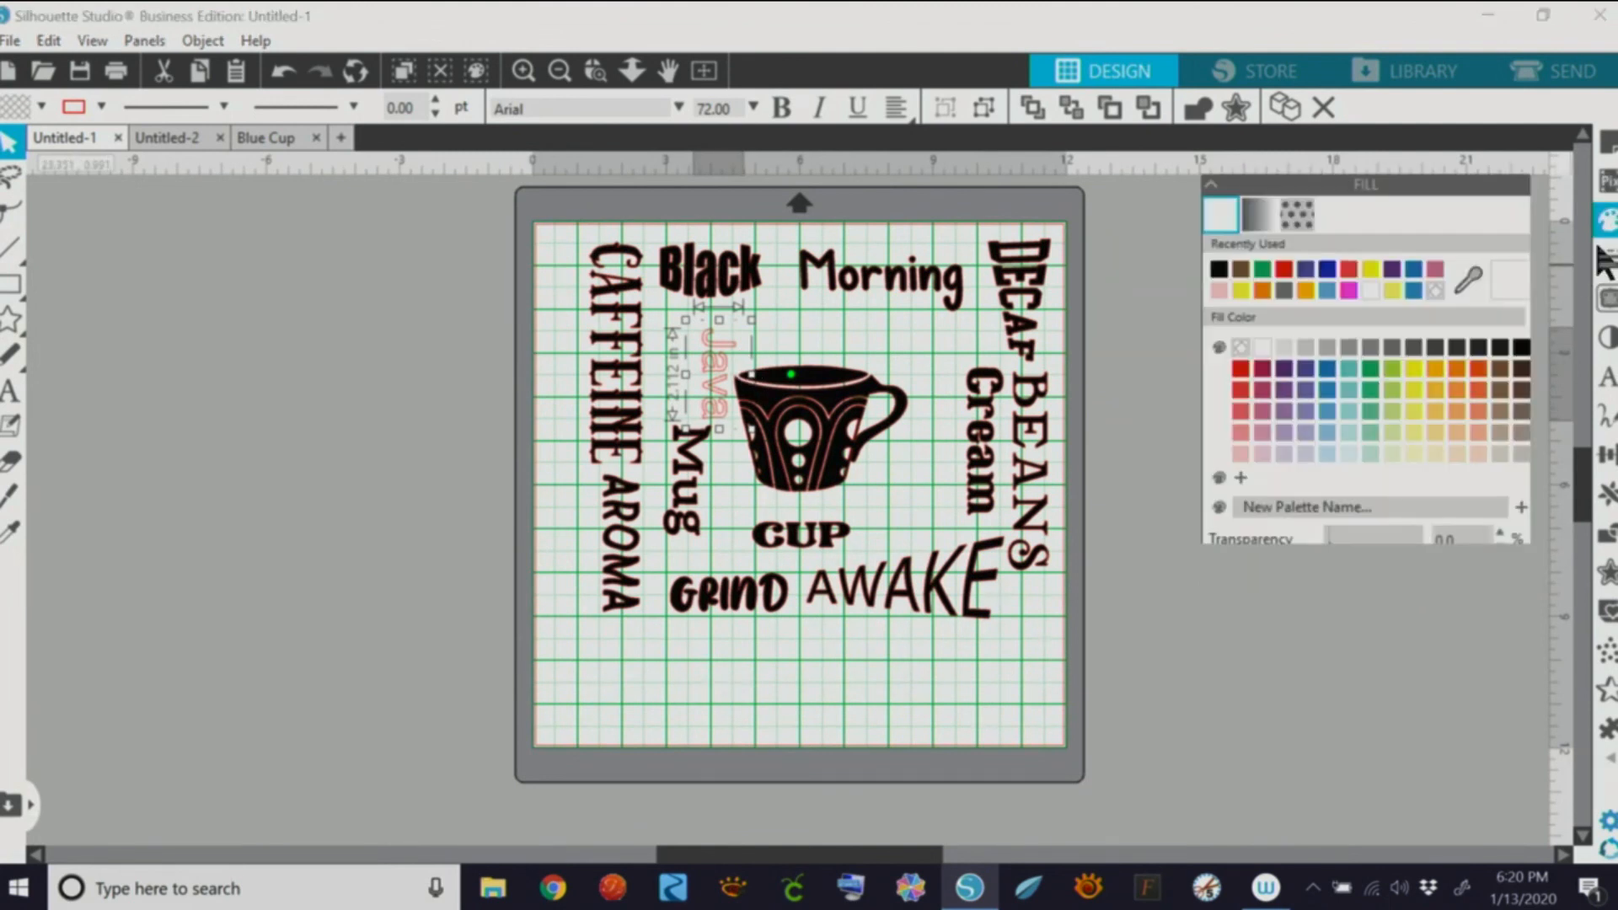
left_click(1521, 348)
left_click_drag(723, 389, 708, 376)
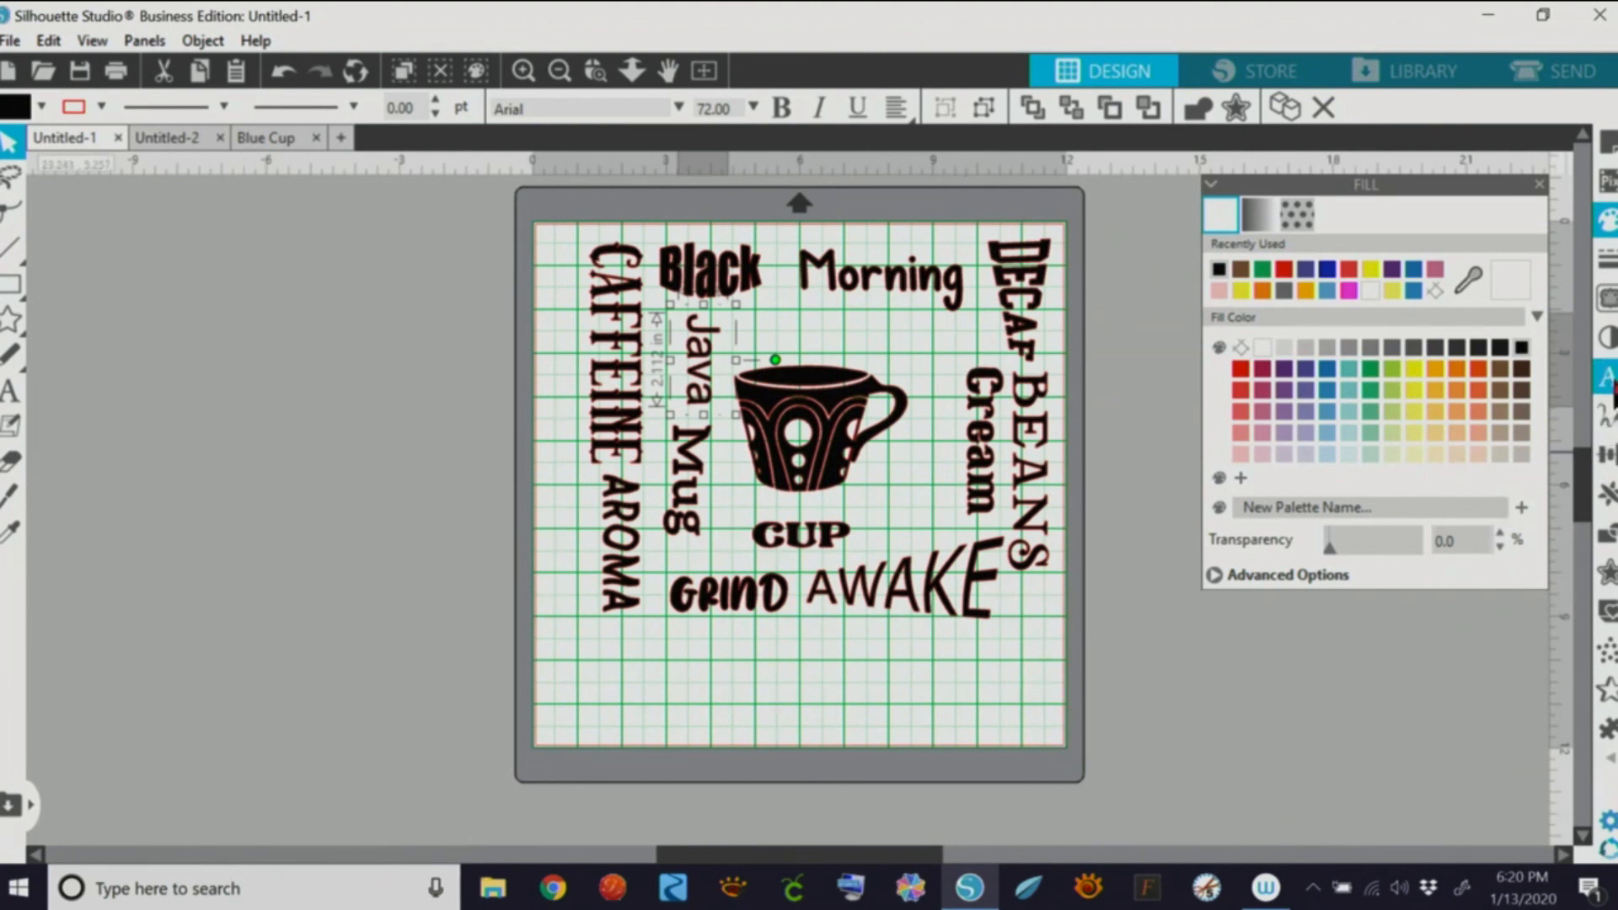
Step: Switch "Java" to horizontal text, move it beneath "Morning", and stretch it slightly wider
left_click(1607, 381)
left_click(1484, 616)
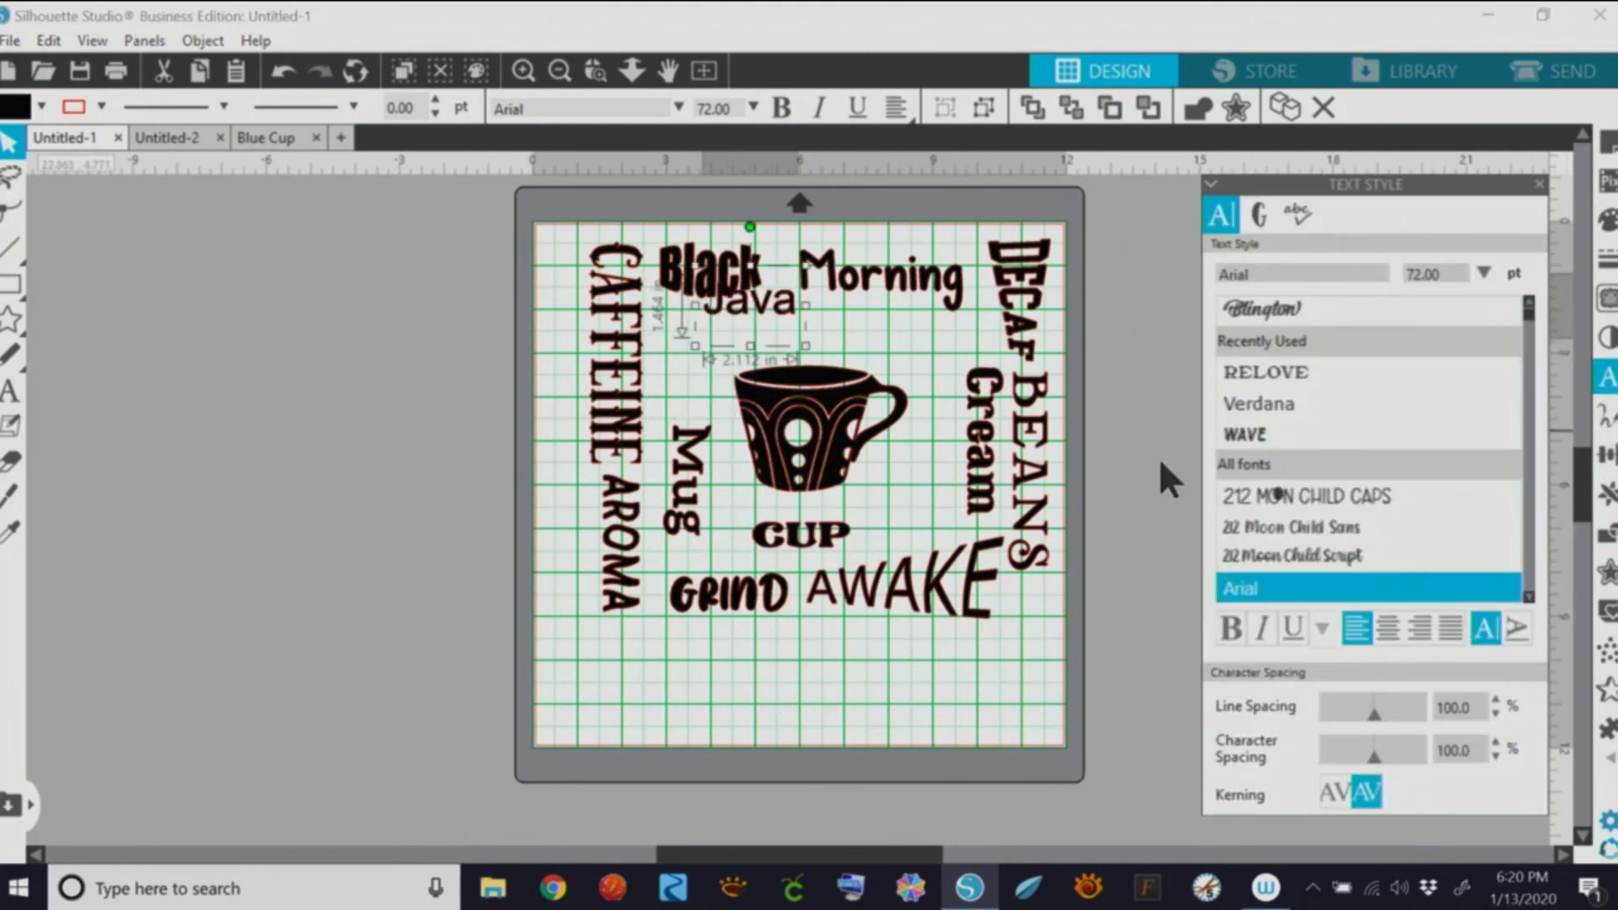
left_click_drag(771, 314, 963, 337)
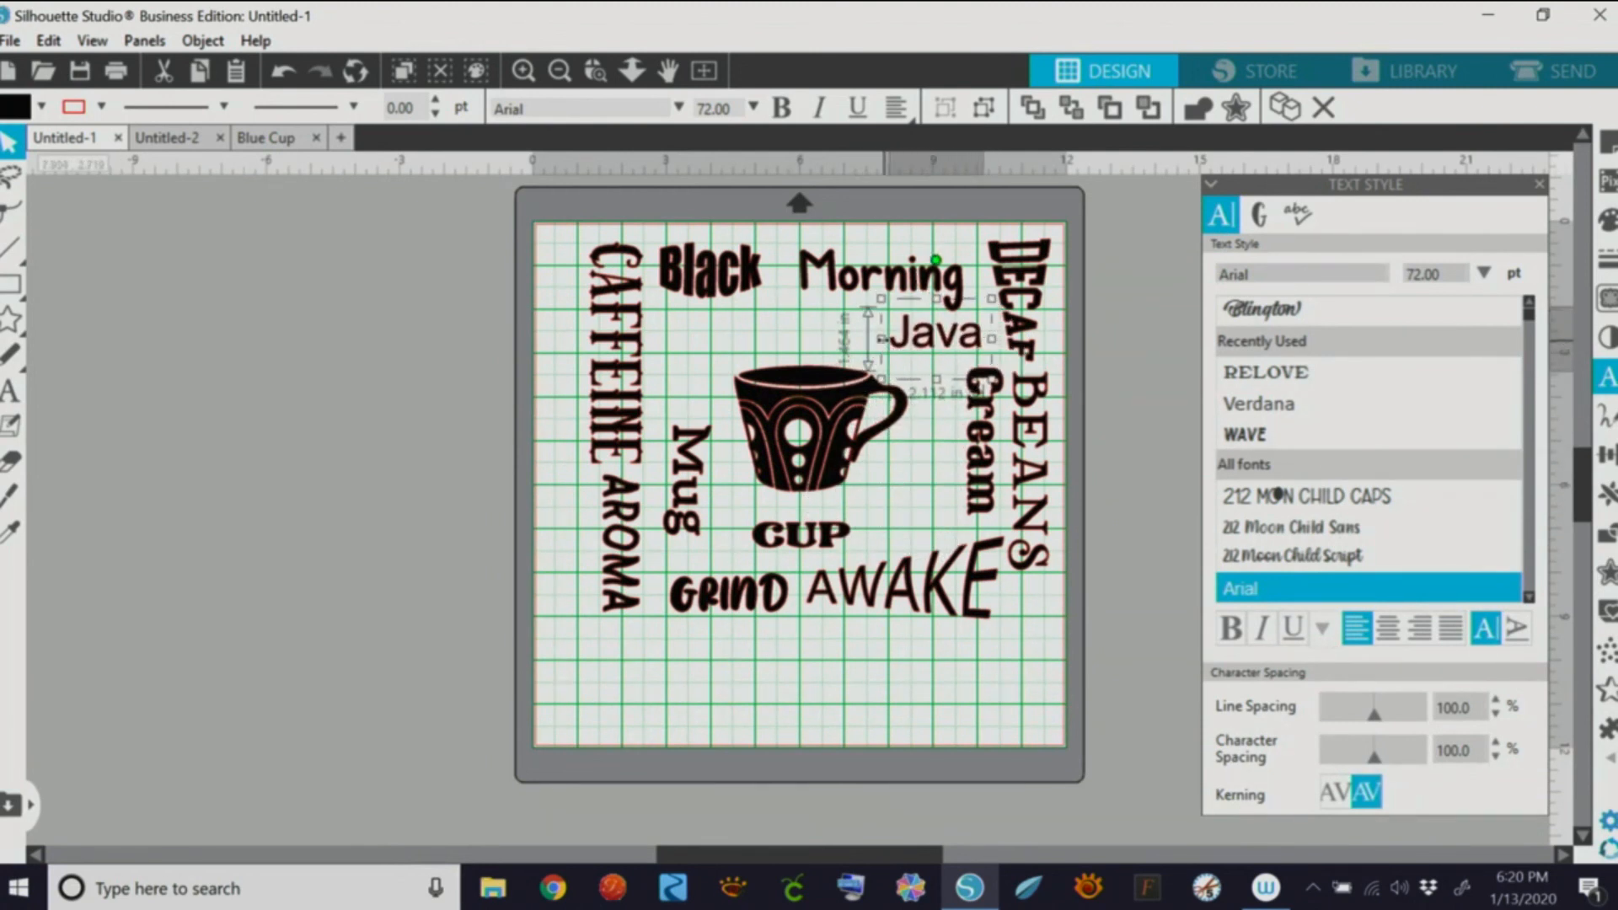
left_click_drag(878, 339, 859, 339)
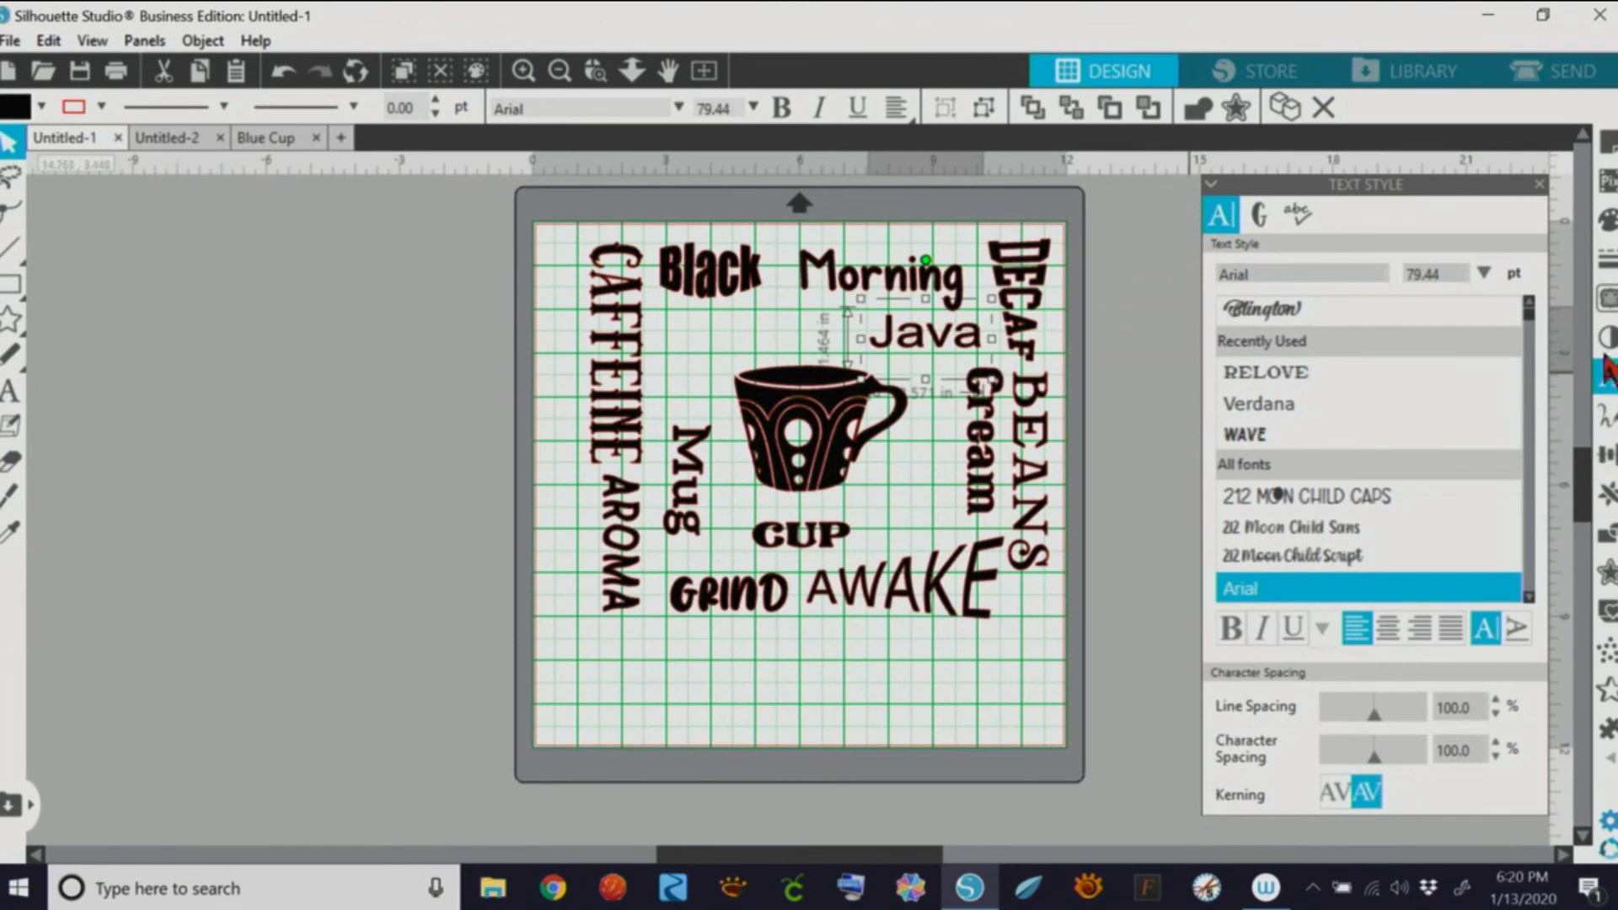
Step: Change "Java" to the Relove font and set its character spacing to 75%
left_click(1277, 370)
left_click_drag(961, 336, 911, 338)
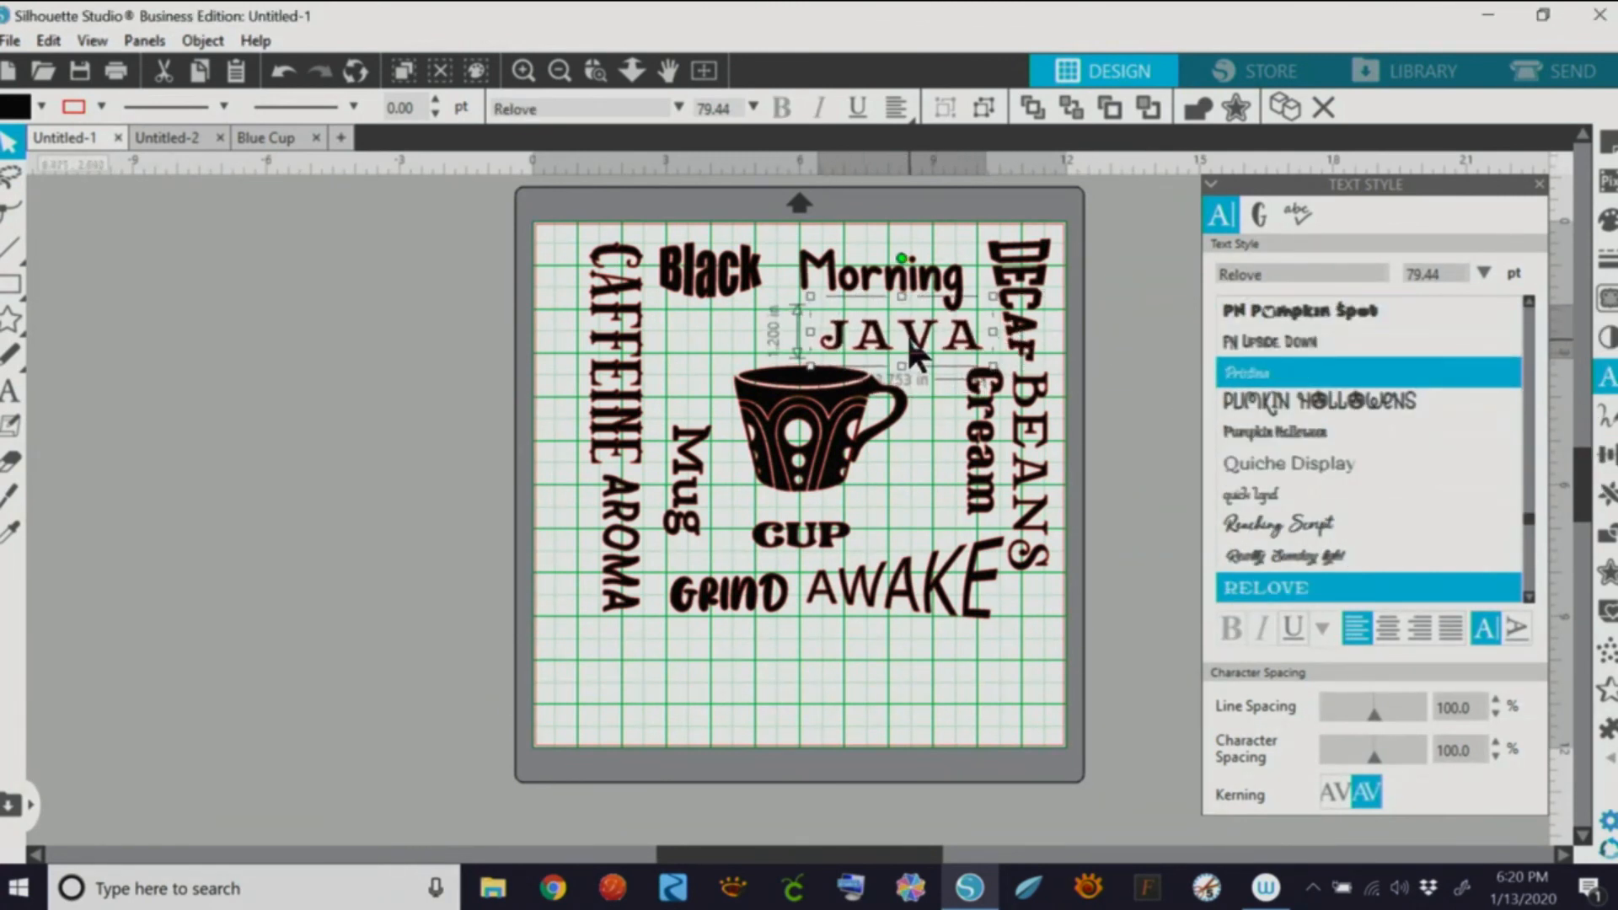
left_click(1496, 743)
left_click(1496, 743)
left_click(1495, 743)
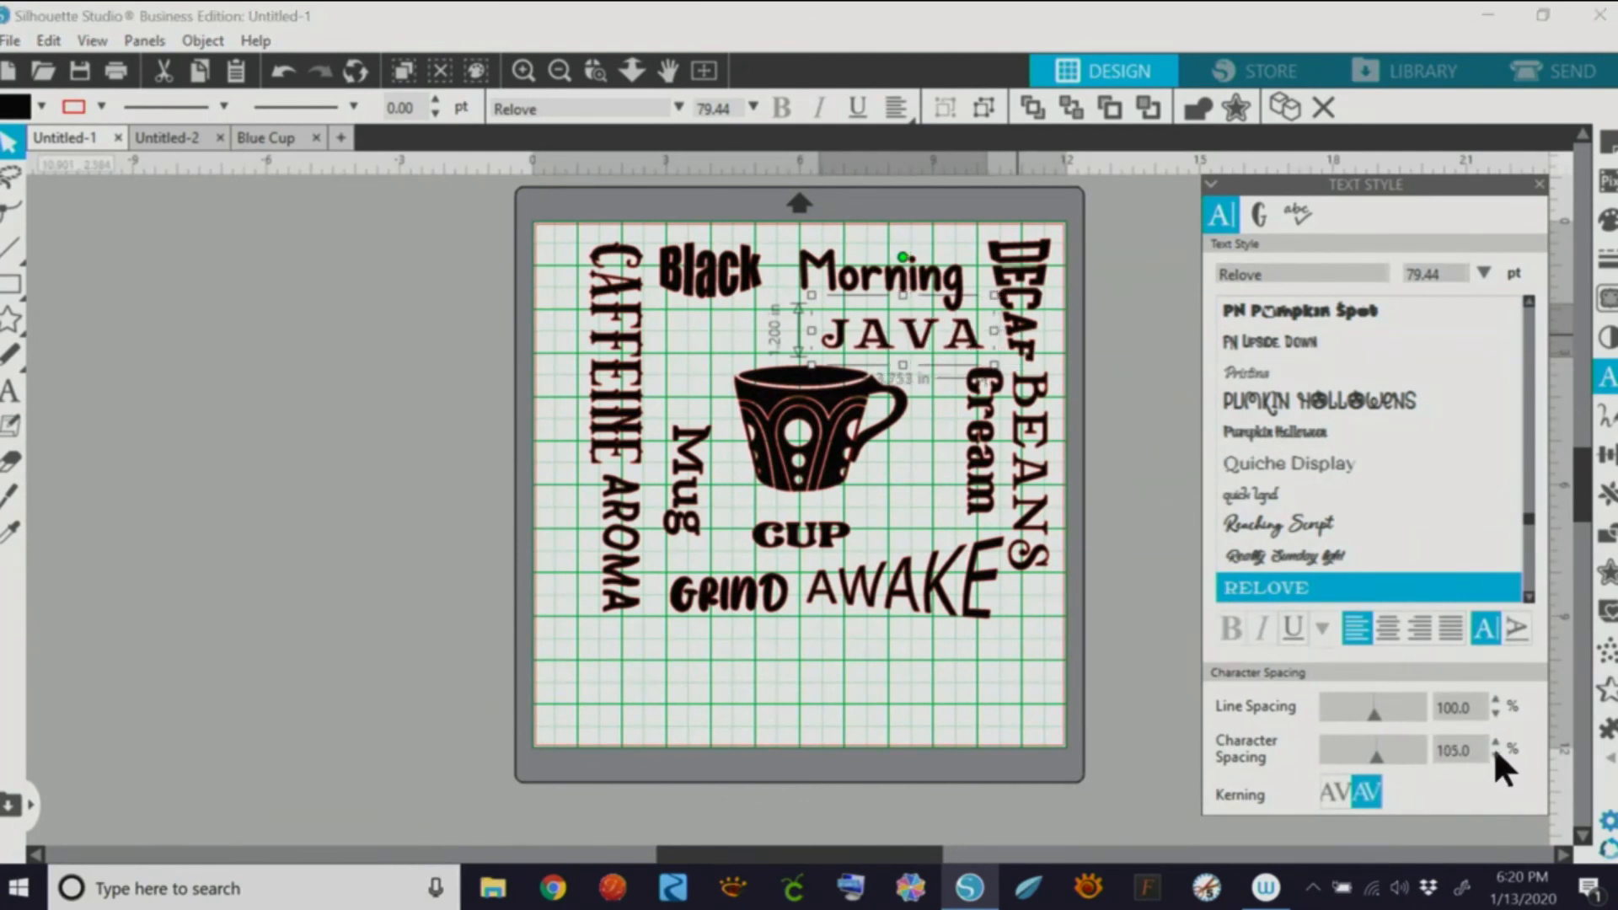
left_click(1495, 755)
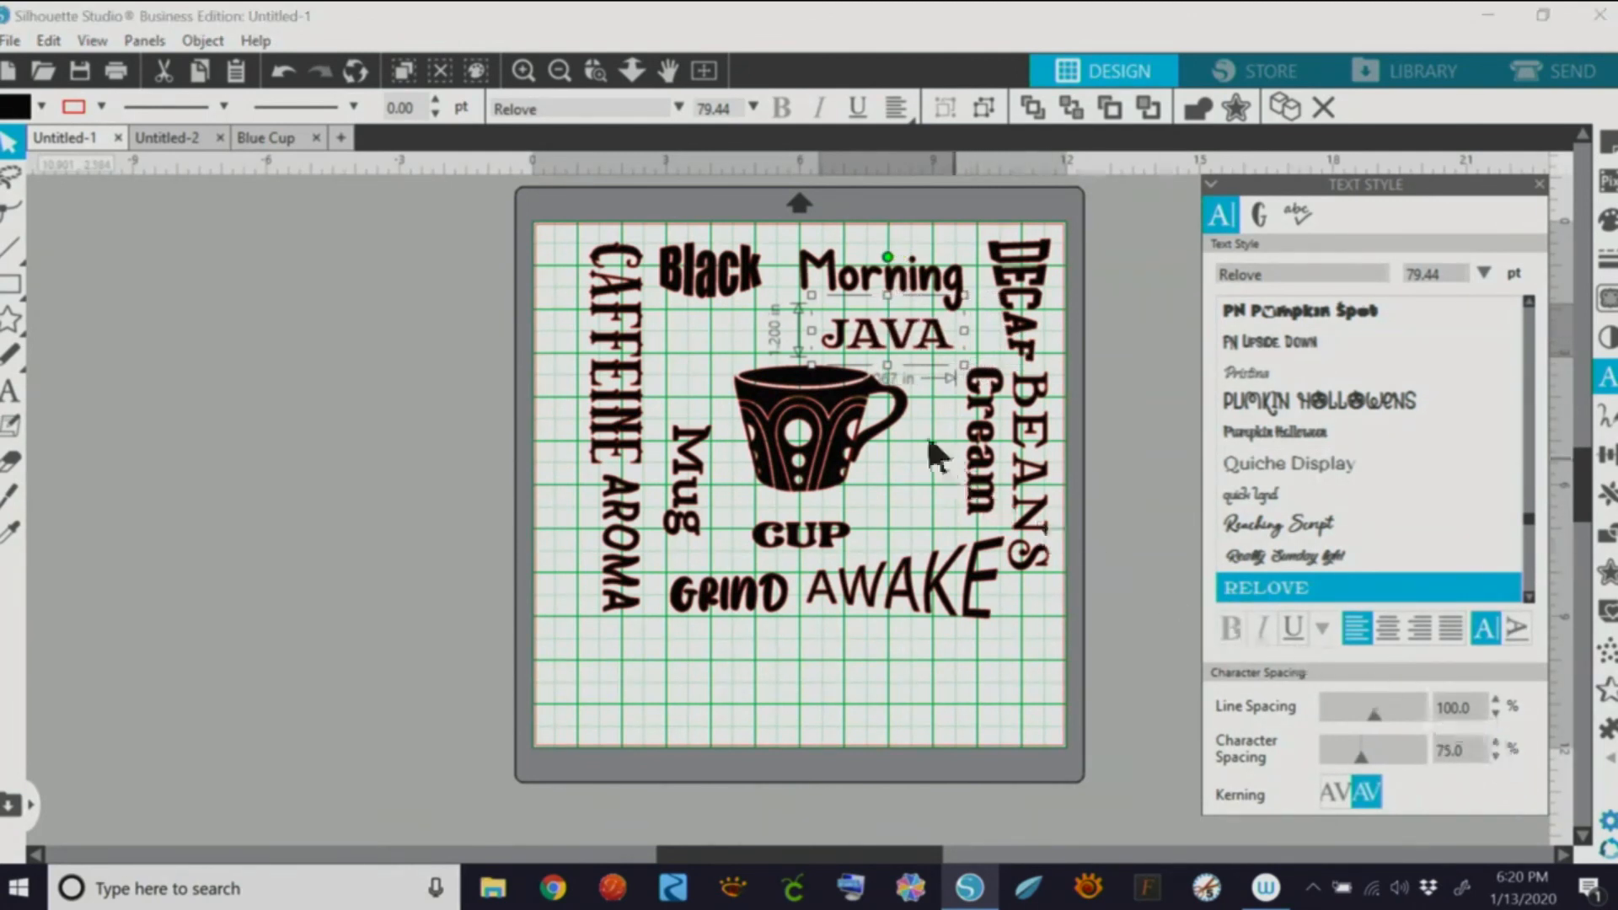
Step: Shift "JAVA" closer to "DECAF" and tilt it slightly clockwise to fit between "Morning" and "Cream"
left_click_drag(925, 339, 972, 334)
left_click(971, 352)
left_click(937, 333)
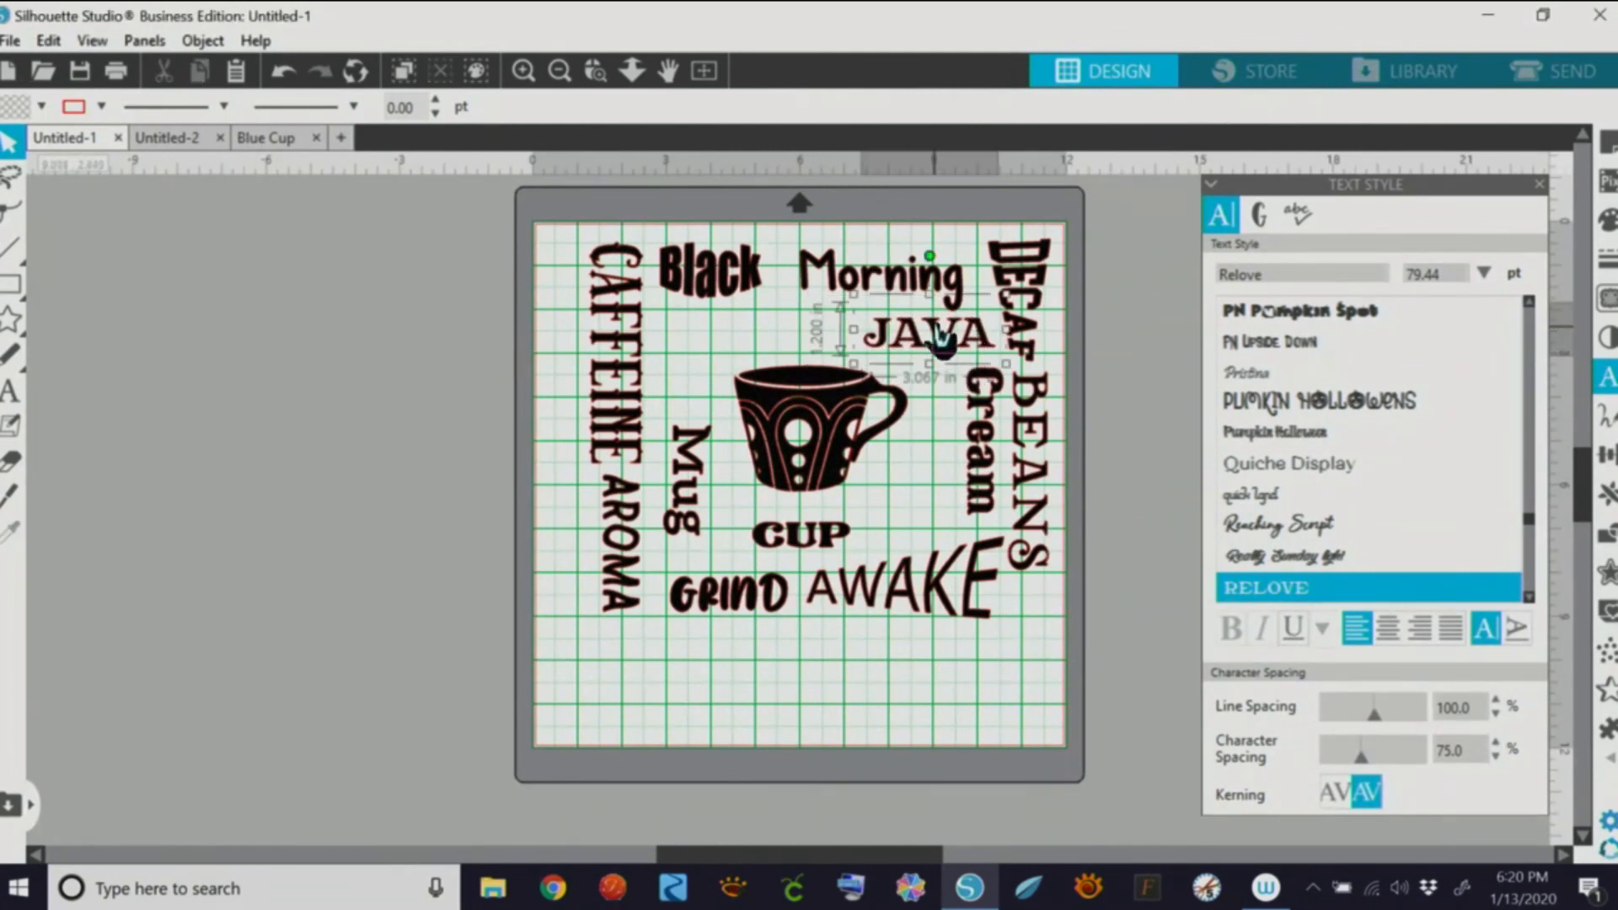
left_click_drag(930, 257, 943, 258)
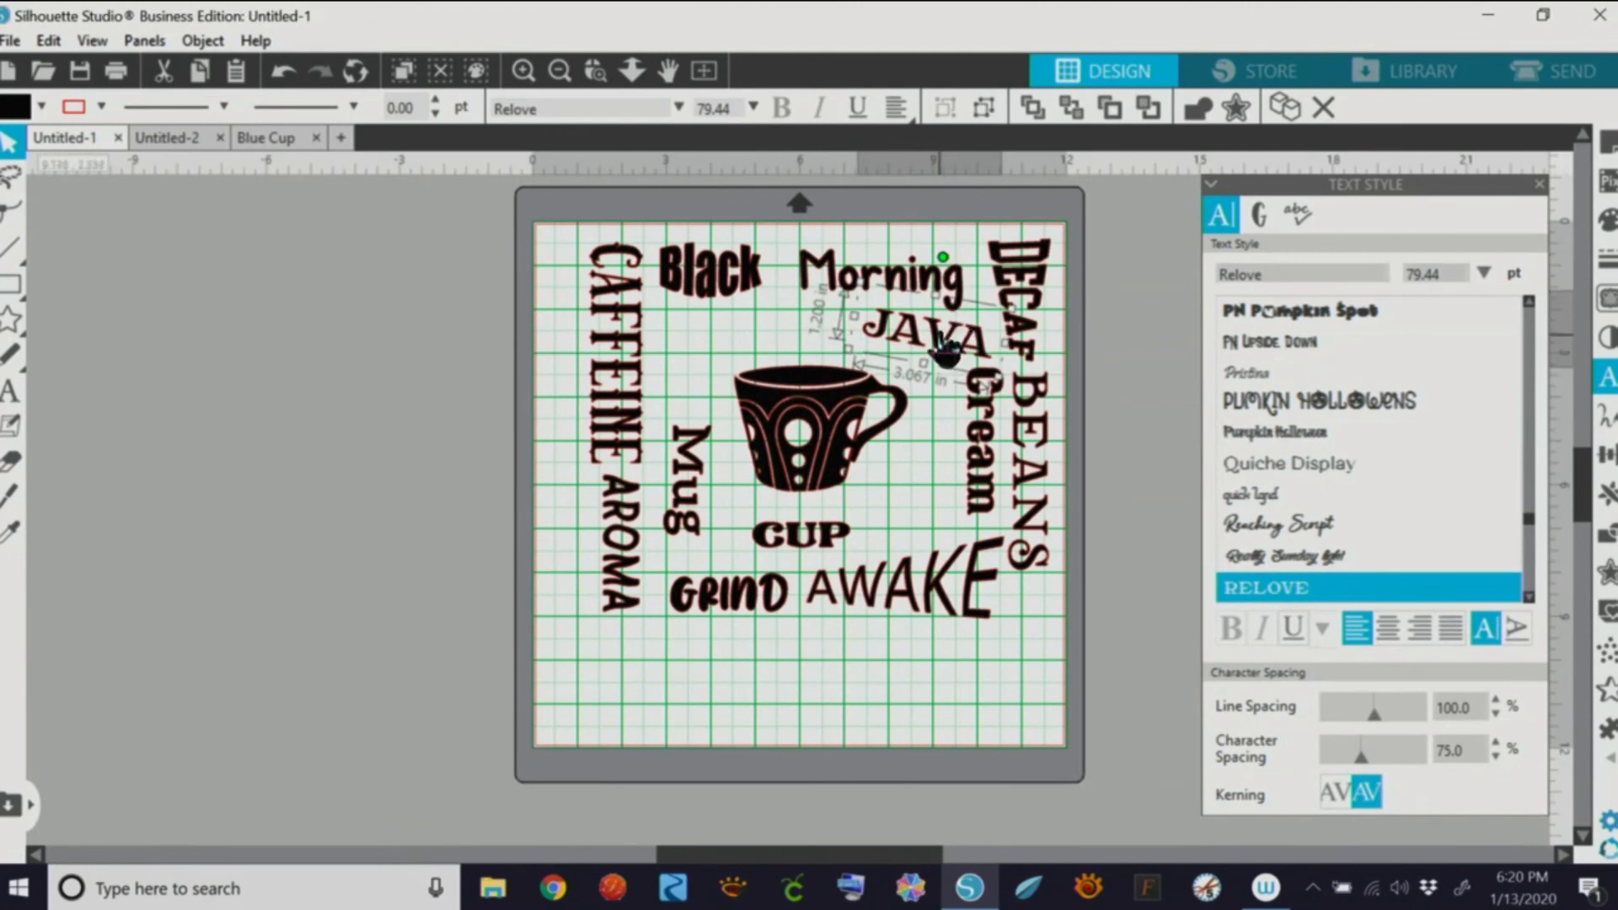
left_click_drag(939, 336, 942, 331)
left_click(923, 457)
Step: Nudge the cup graphic slightly toward "Cream"
left_click_drag(837, 426, 851, 423)
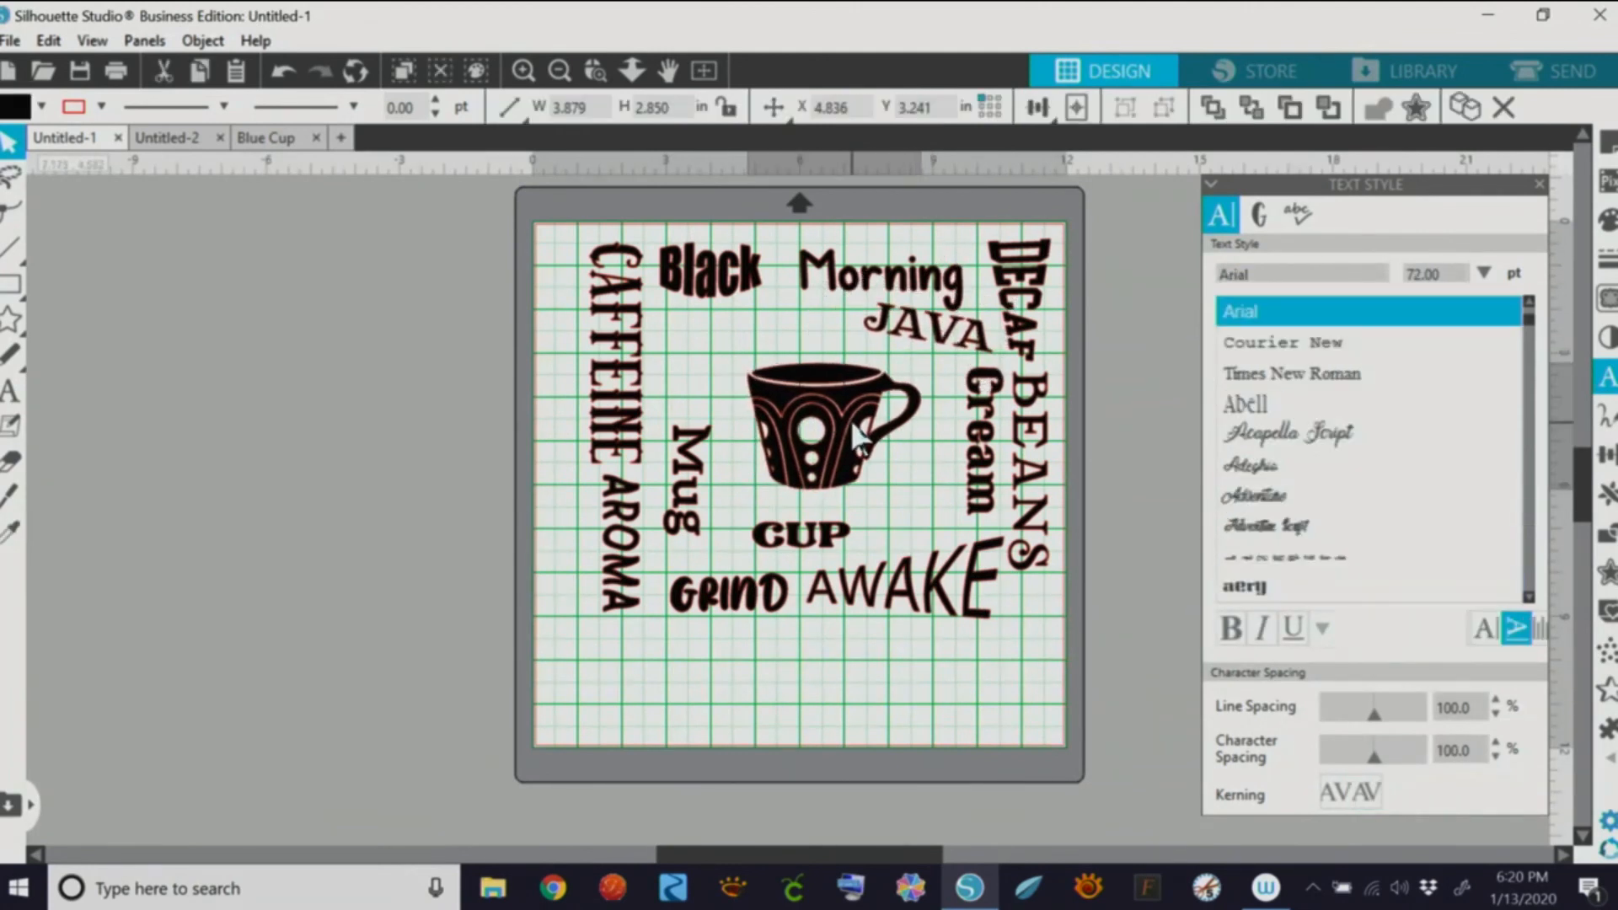
left_click(883, 511)
left_click(865, 632)
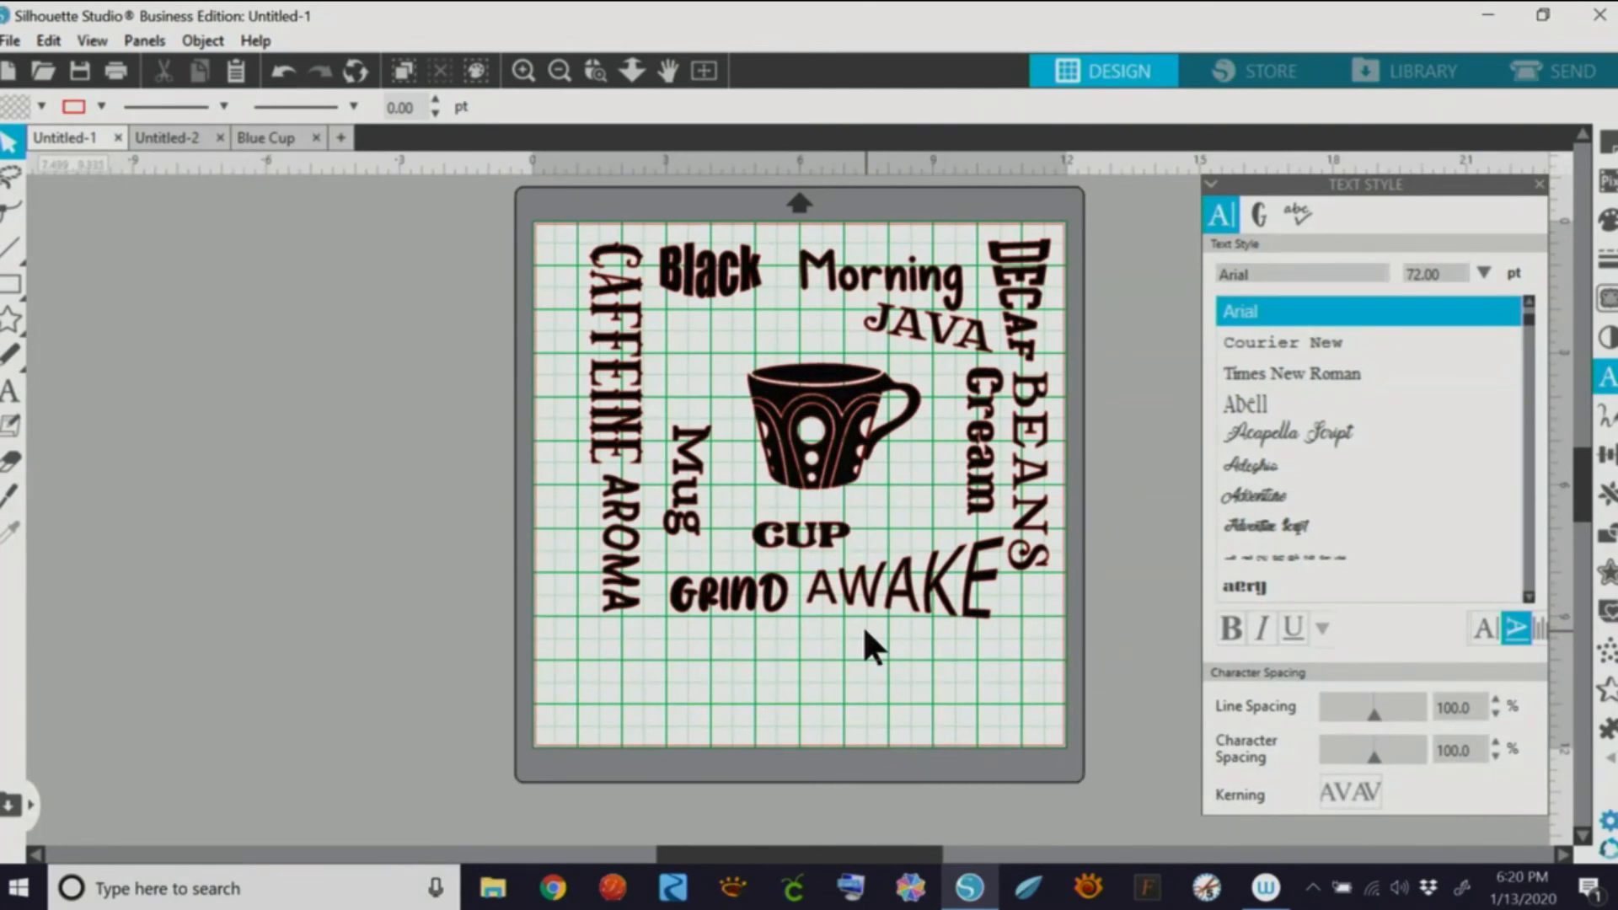
Step: Close the Blue Cup document without saving its changes
left_click(315, 137)
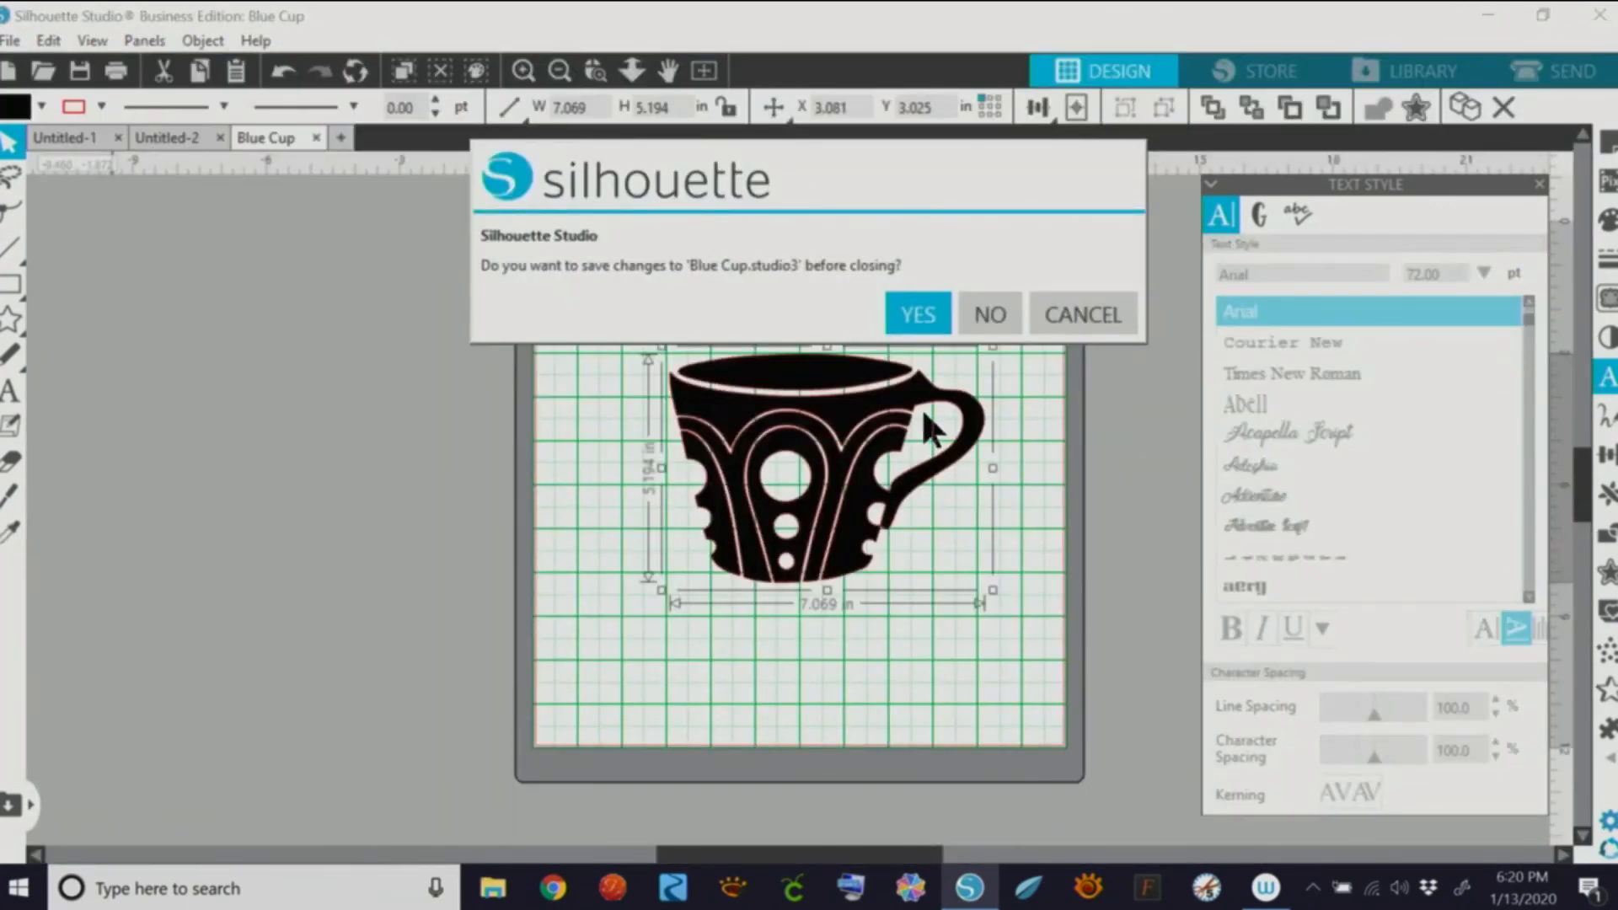
left_click(977, 325)
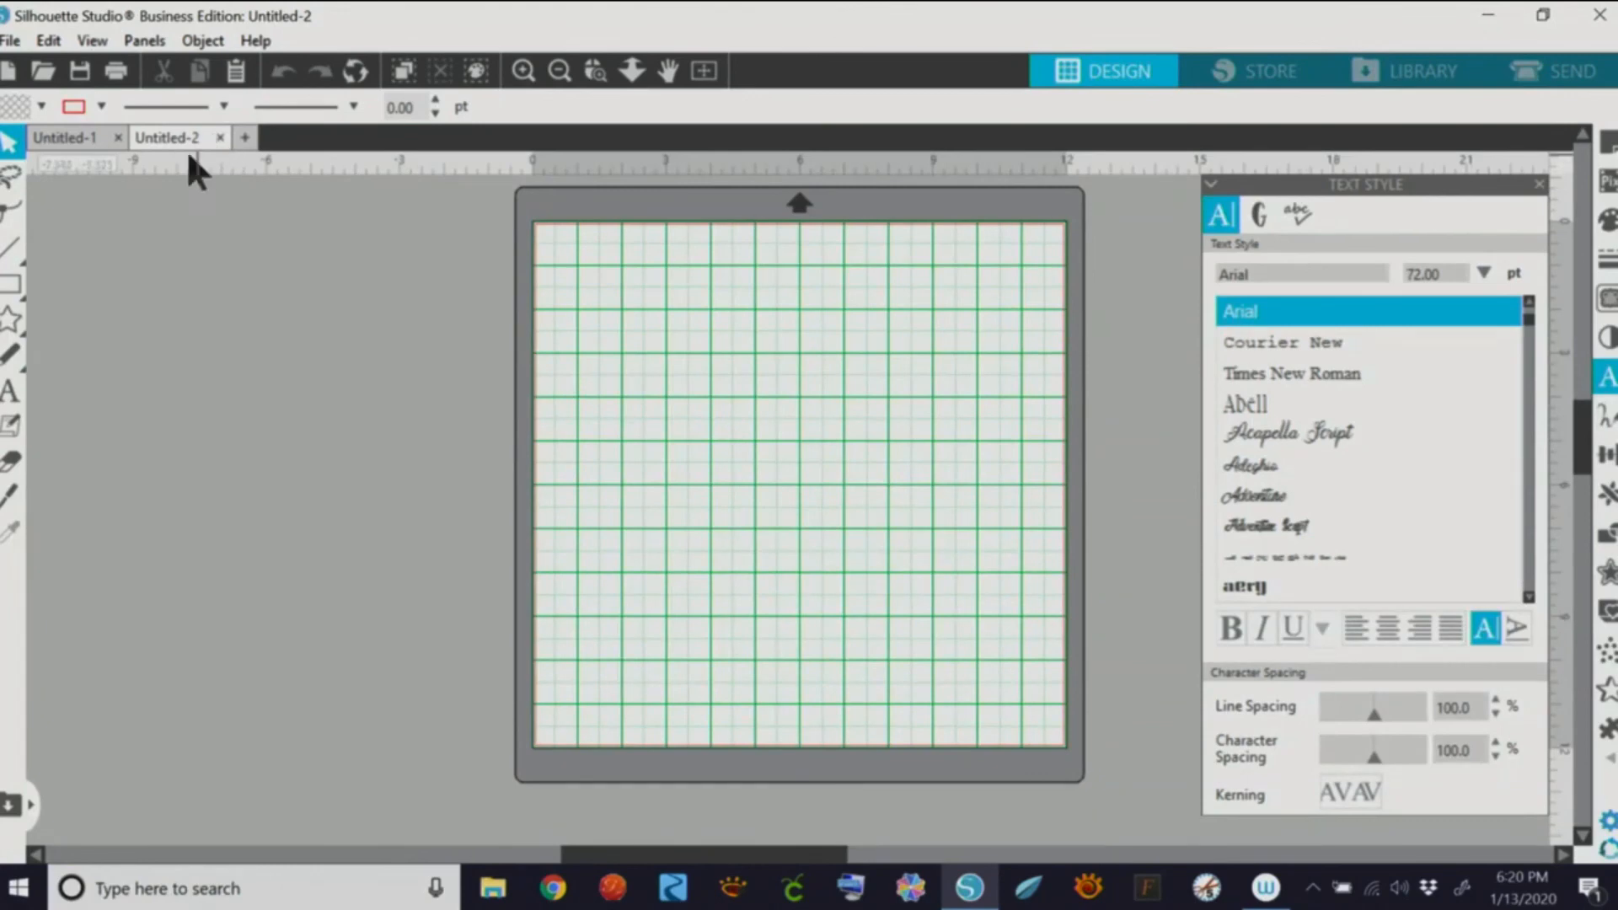
Step: Open the coffee beans image from the Shapes folder inside 1A-Holly Computer's Pictures folder
left_click(42, 71)
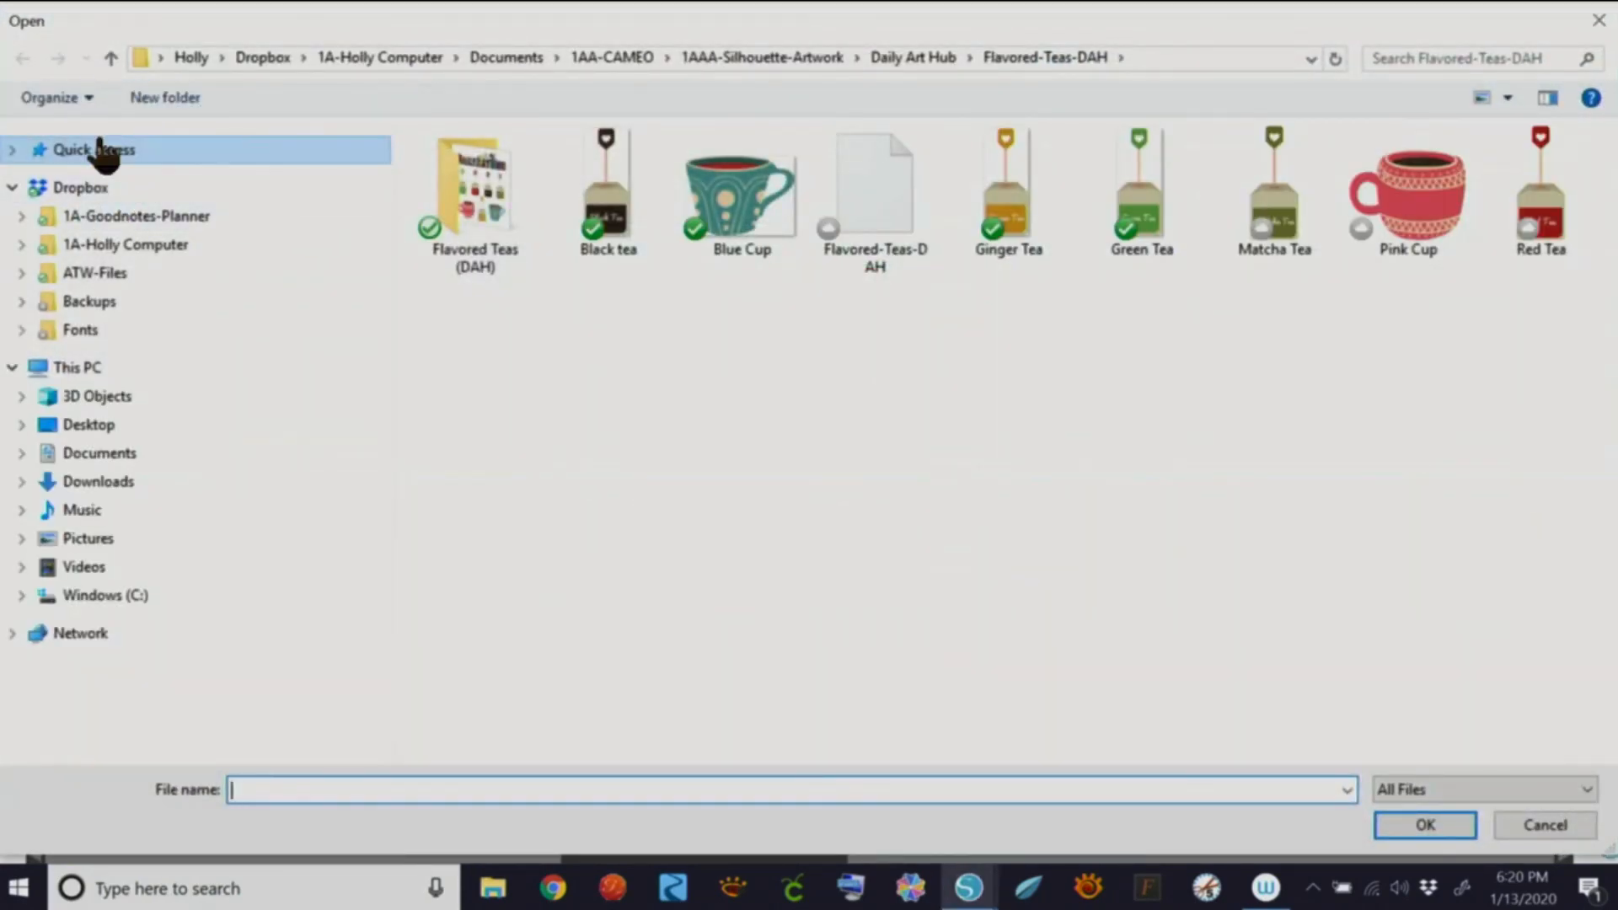
left_click(125, 244)
double_click(484, 164)
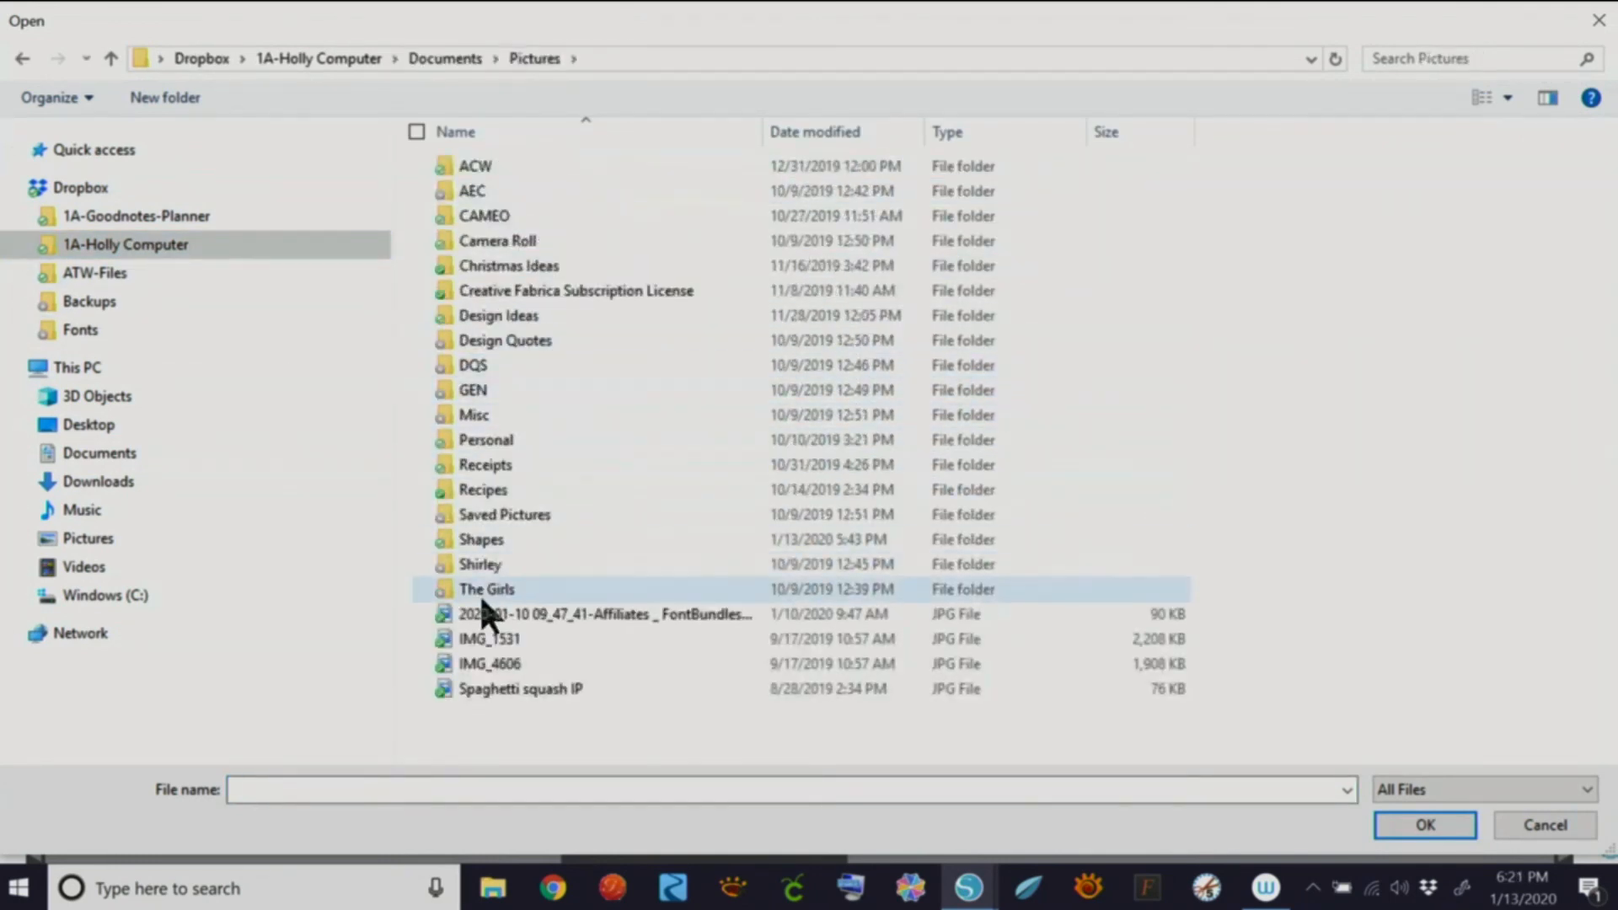
double_click(477, 539)
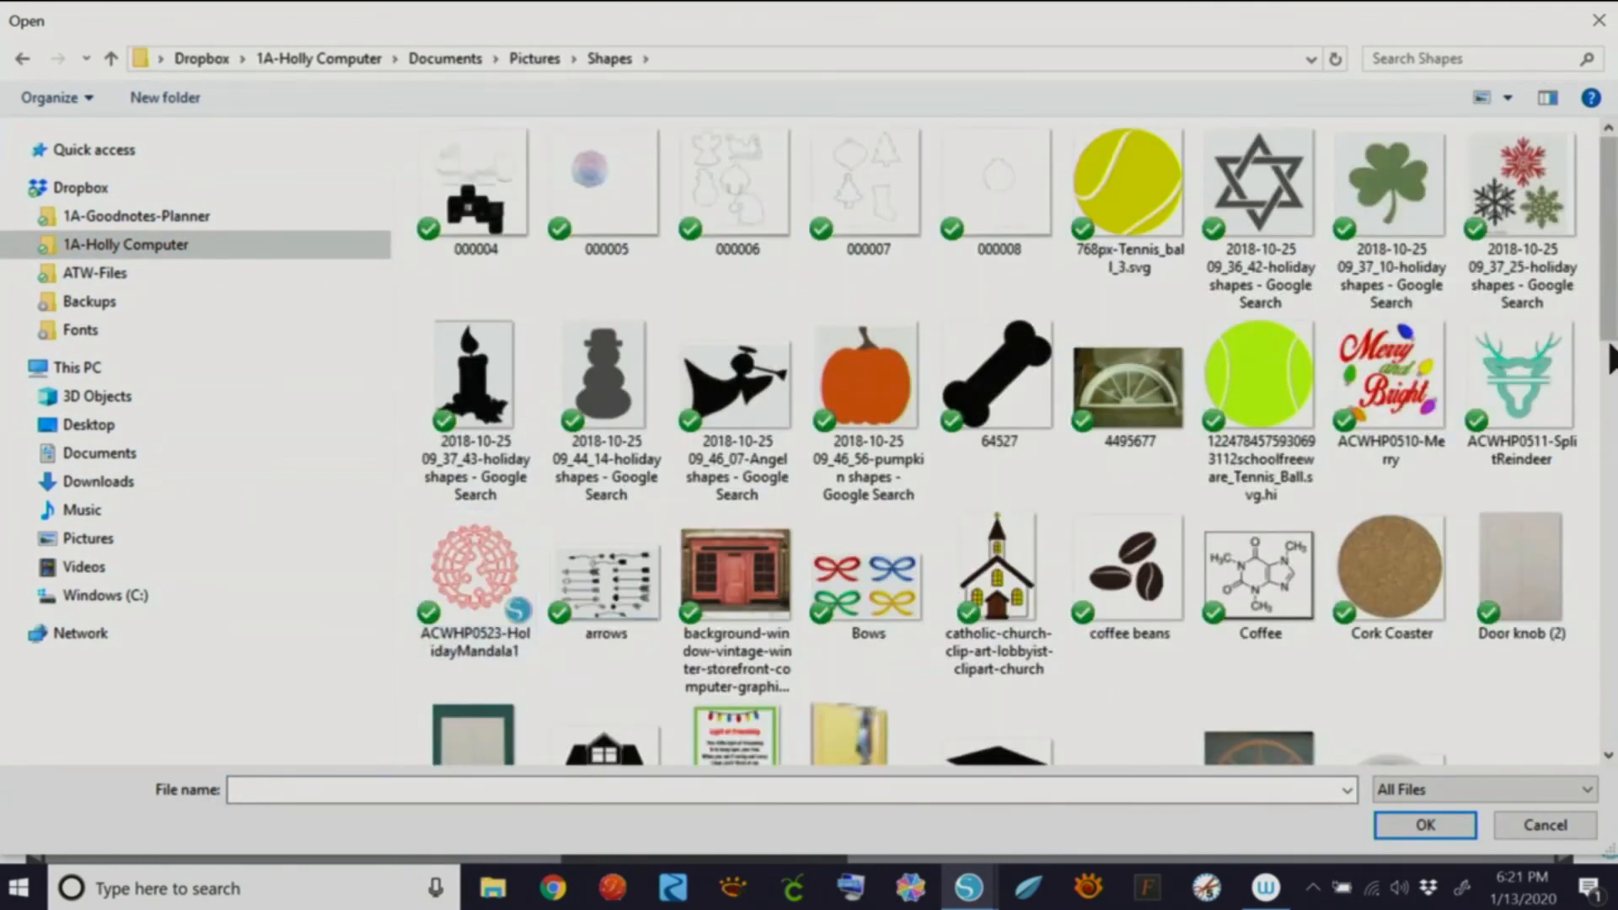
scroll(1411, 360, "down", 4)
double_click(1143, 267)
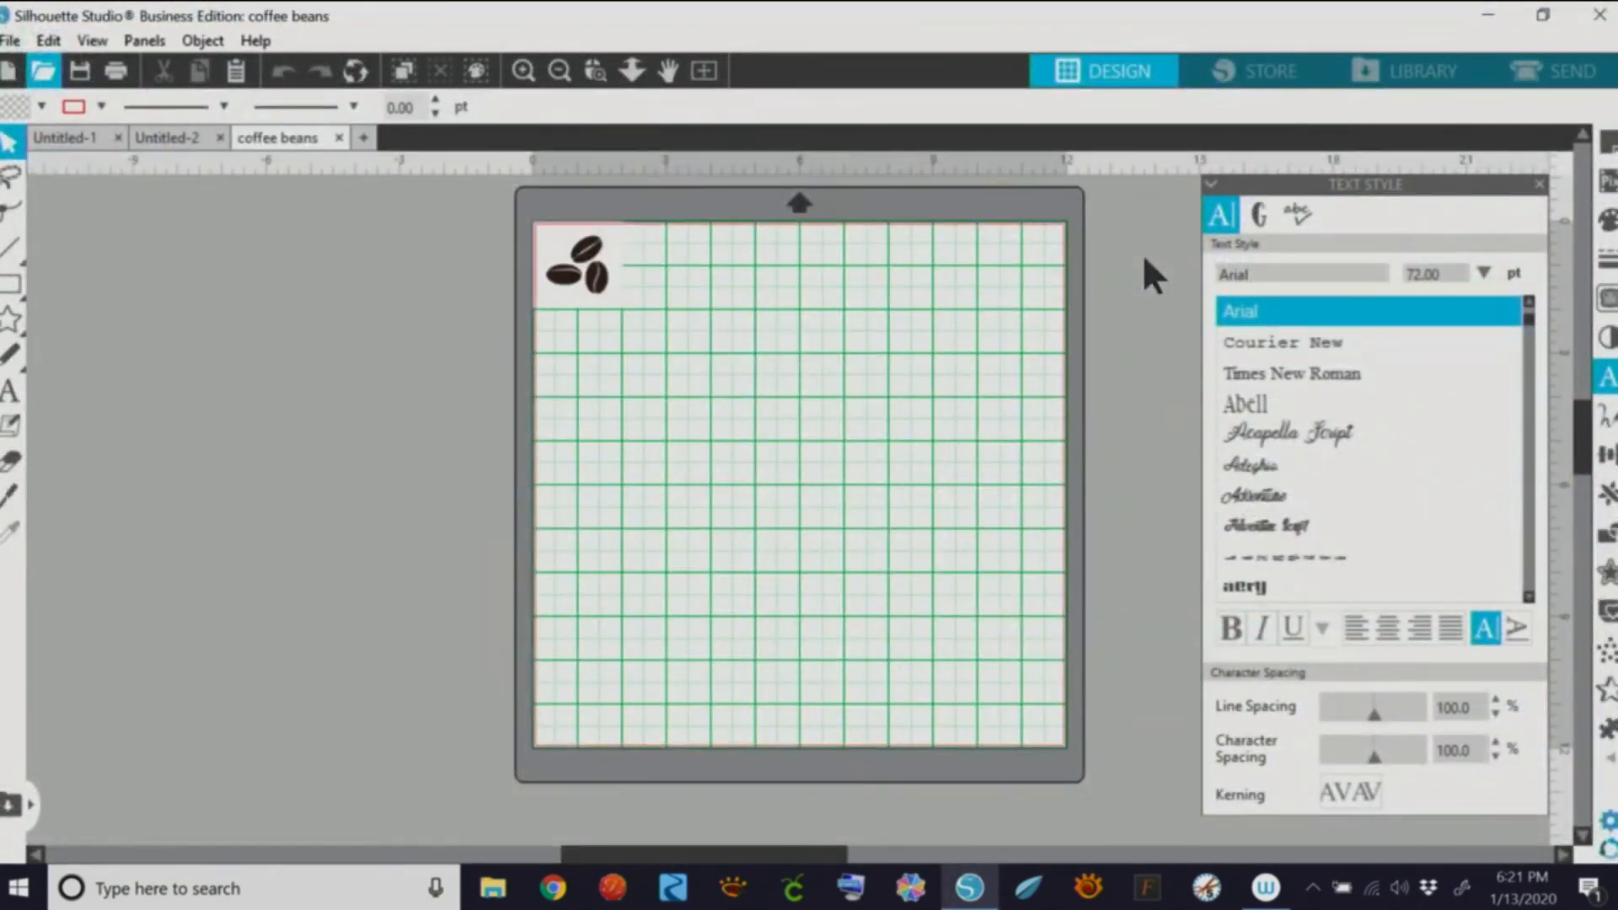
Step: Enlarge the coffee beans image to about 4.5 in wide near the page centre and trace it with a 54% threshold
left_click_drag(598, 278, 957, 582)
left_click(809, 459)
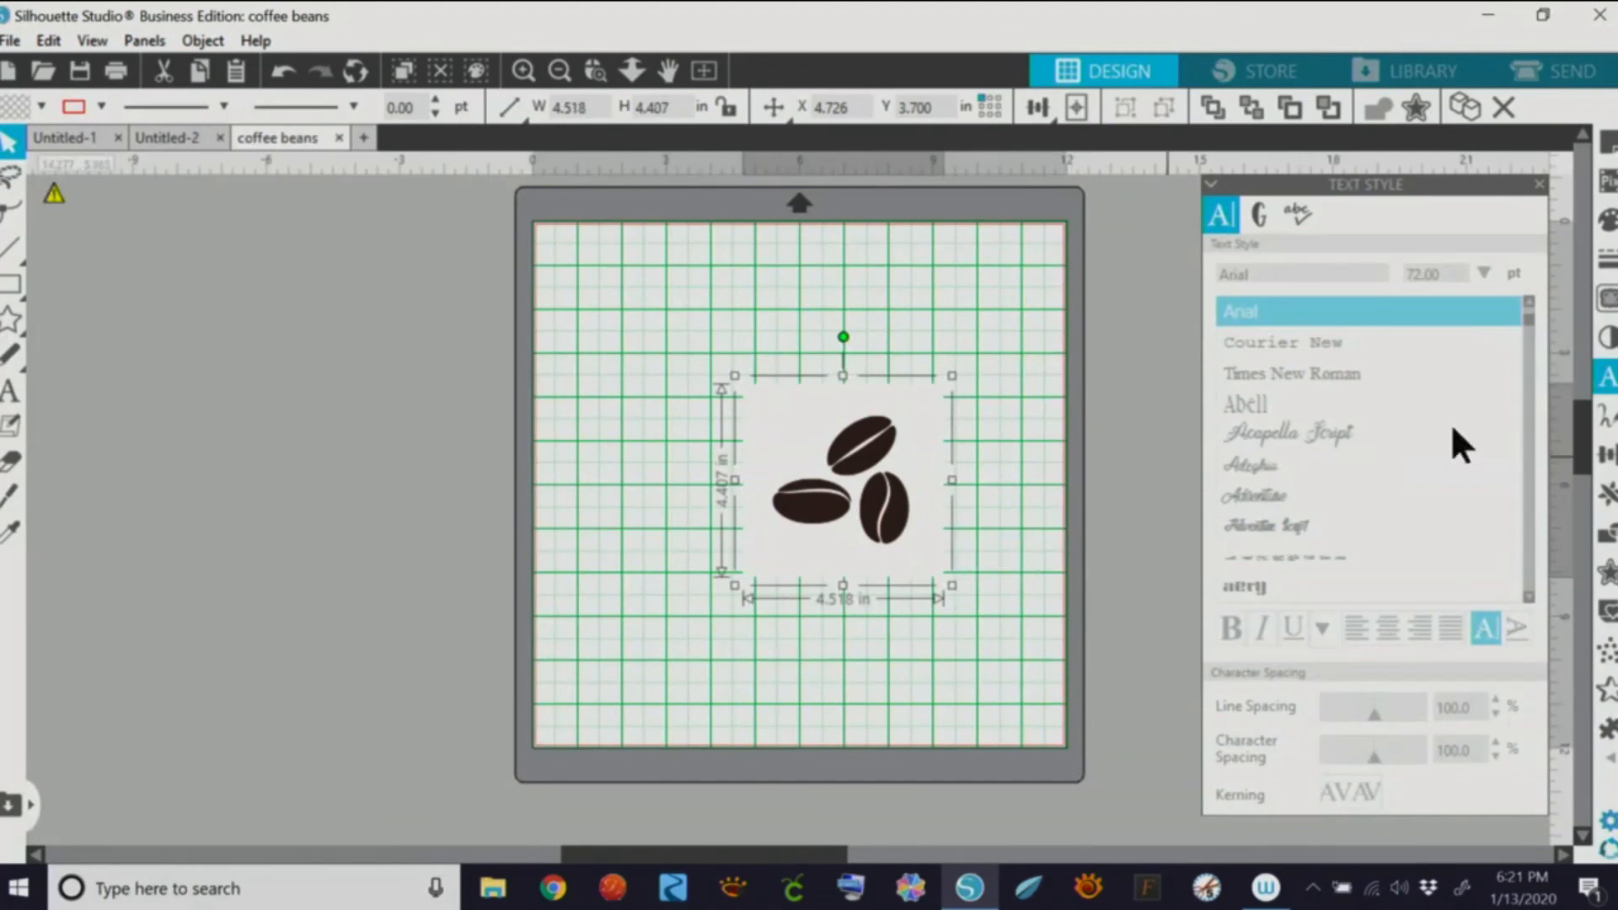
left_click(1608, 299)
left_click(1279, 286)
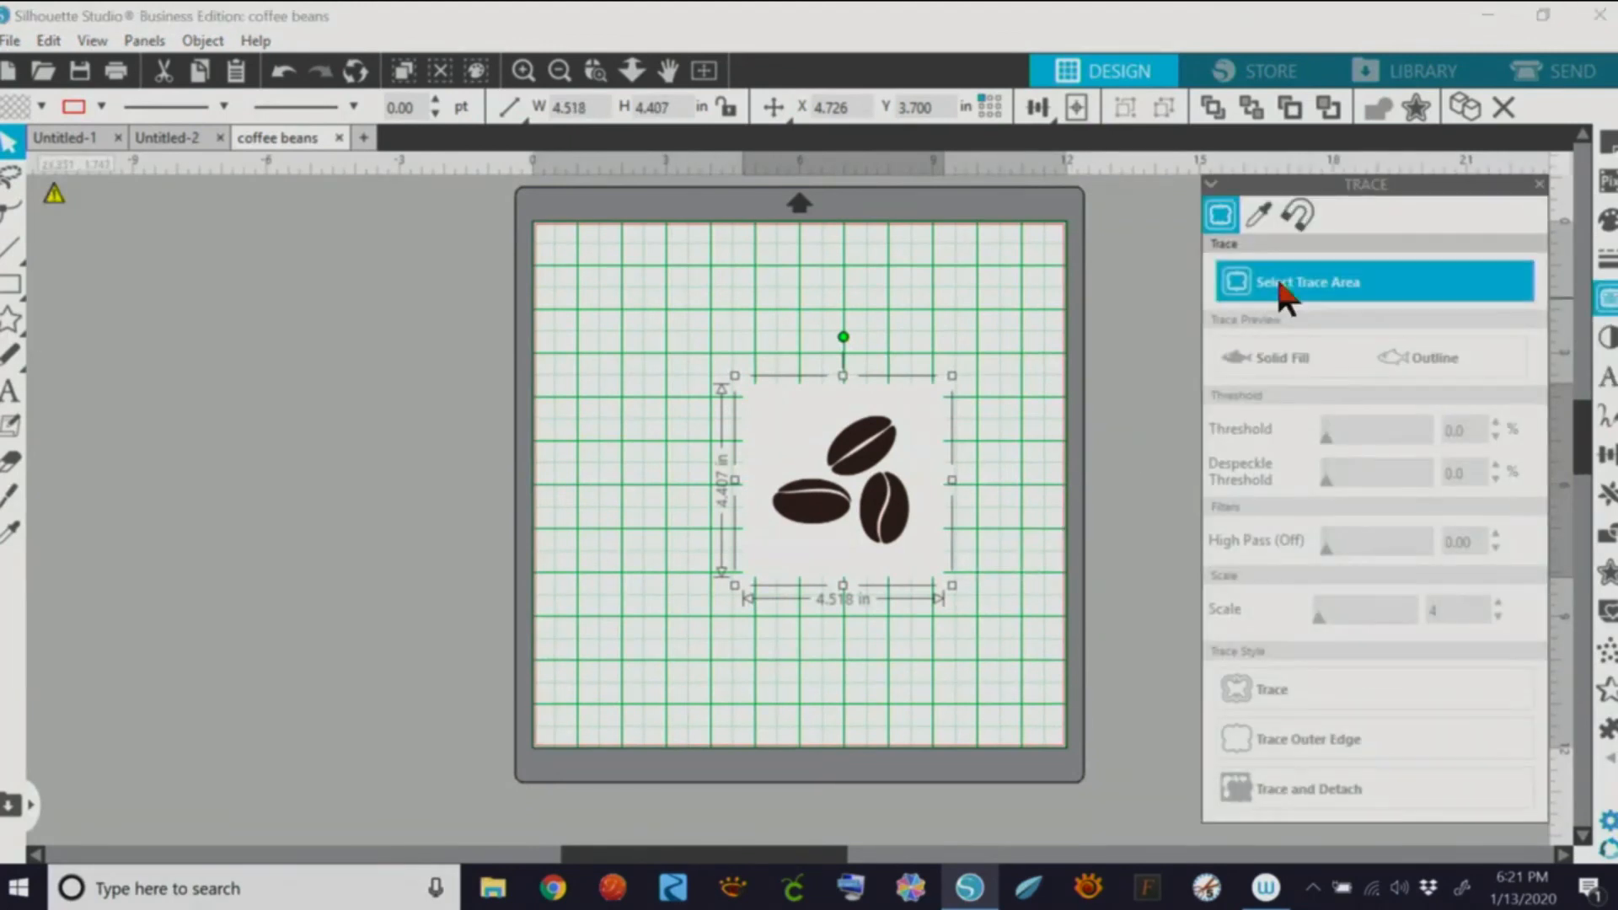
left_click_drag(738, 378, 966, 585)
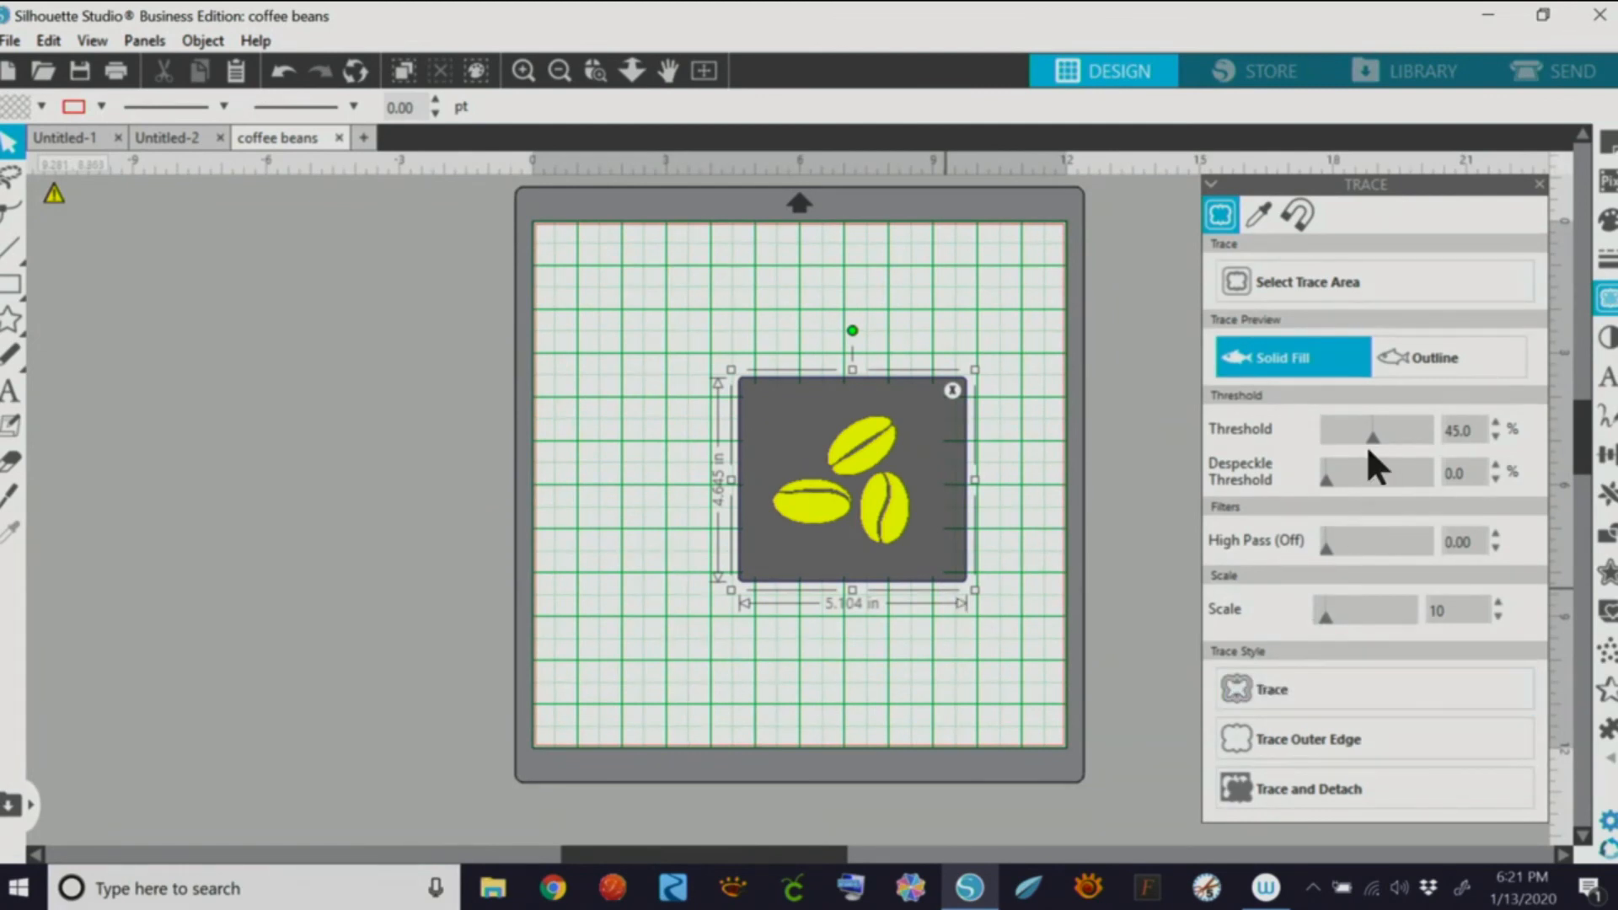
left_click_drag(1371, 437, 1379, 435)
left_click(1257, 687)
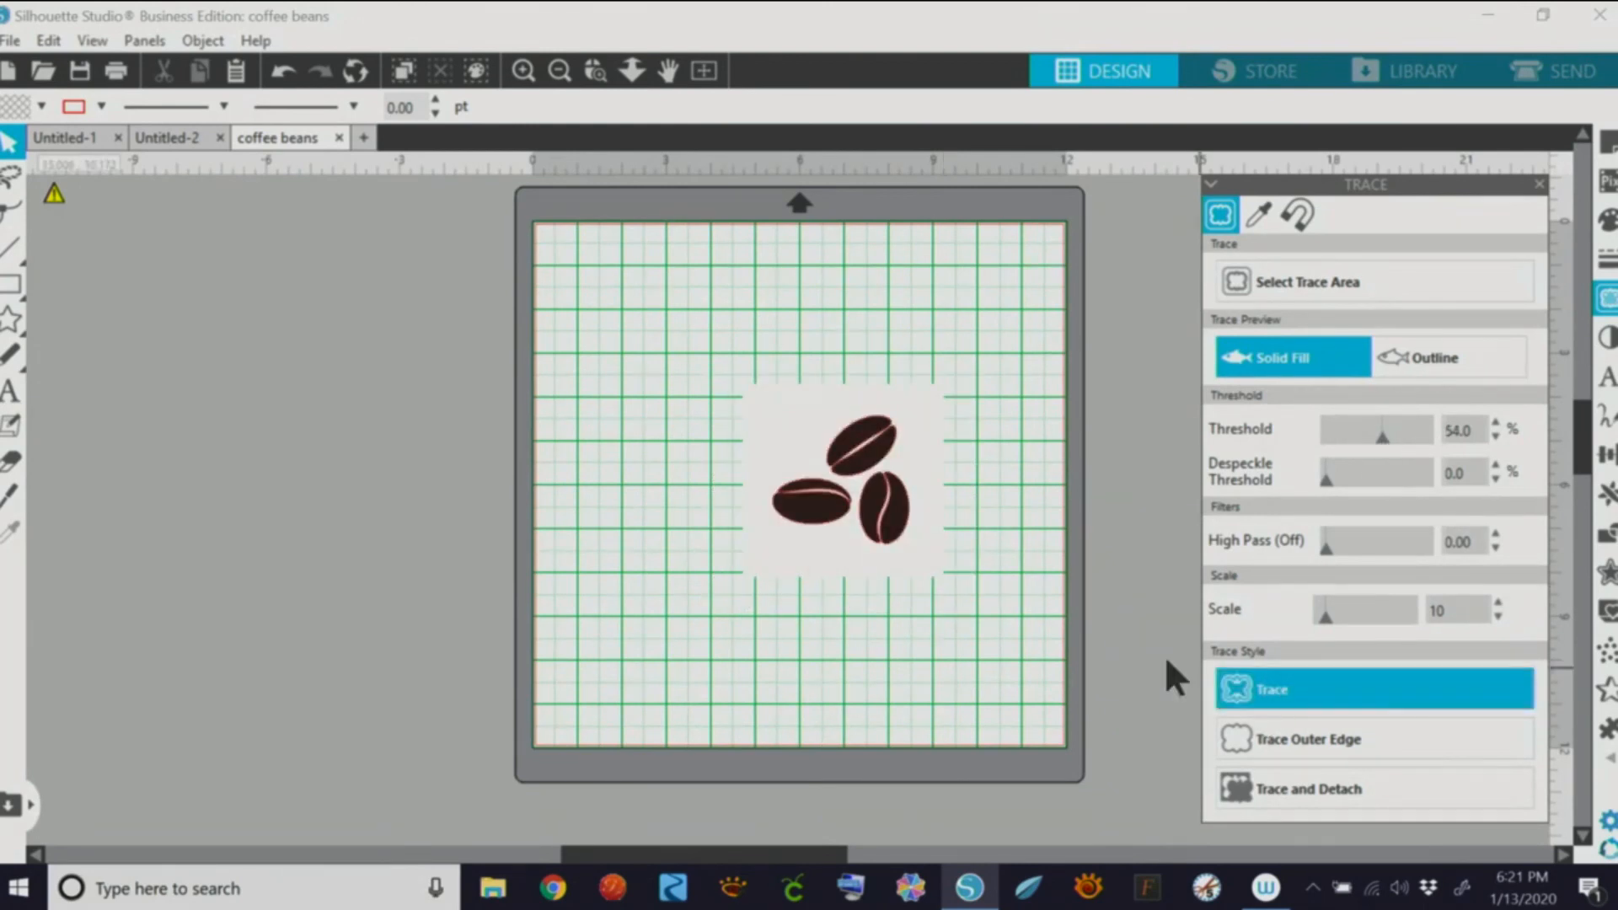
Step: Pull the original image away from the traced beans, fill the tracing with black and delete the original
left_click_drag(876, 521, 287, 556)
left_click(878, 532)
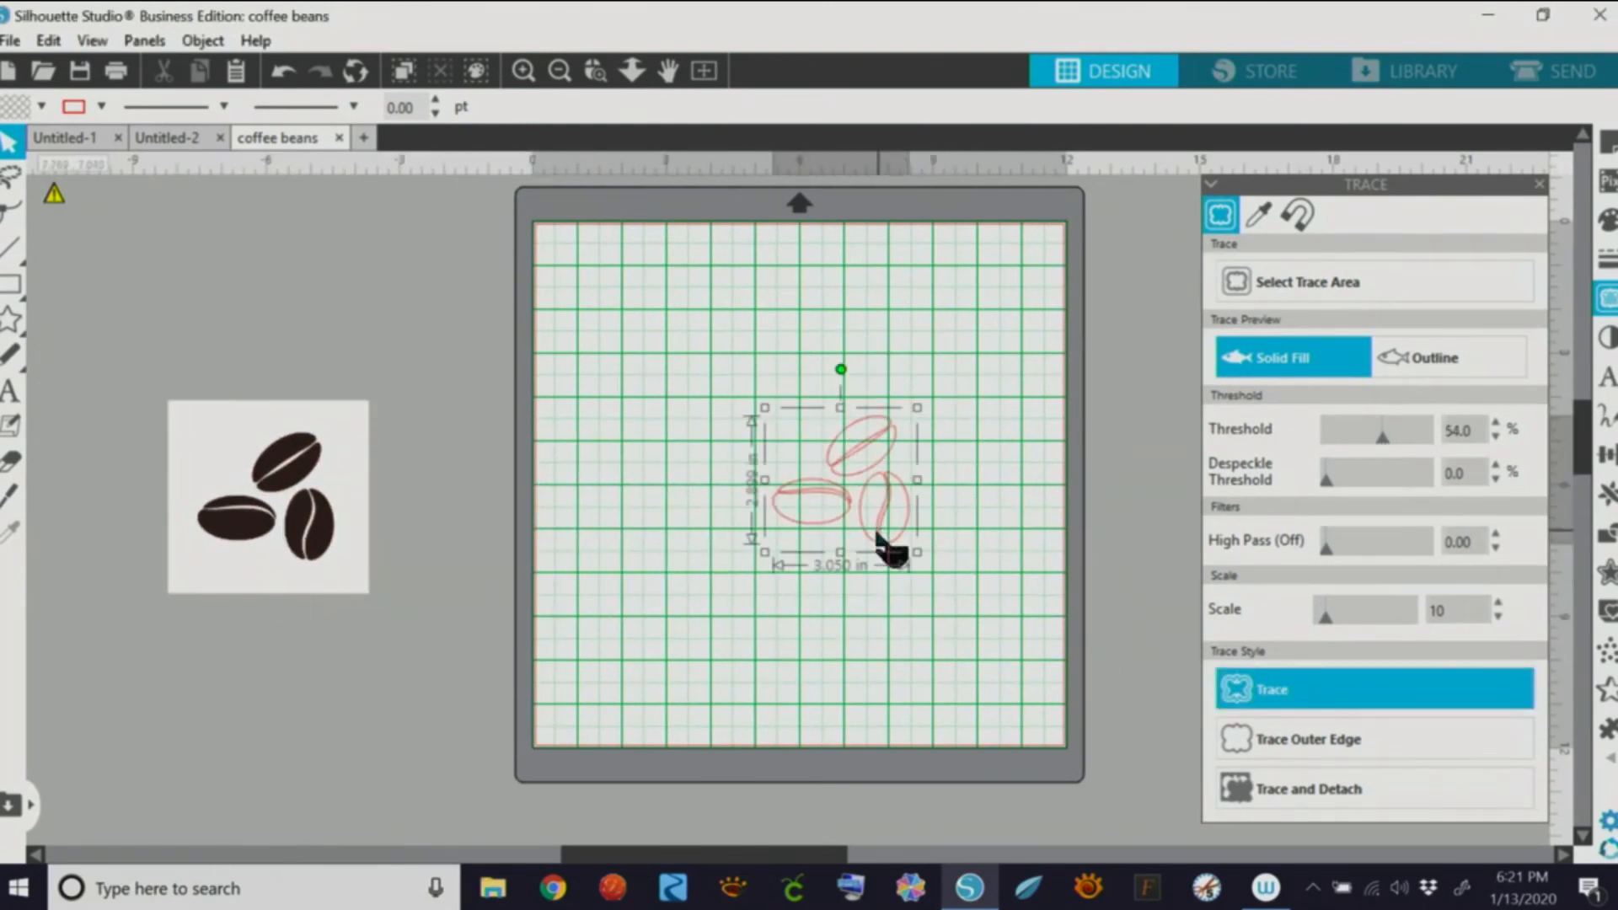
left_click(1606, 220)
left_click(1521, 347)
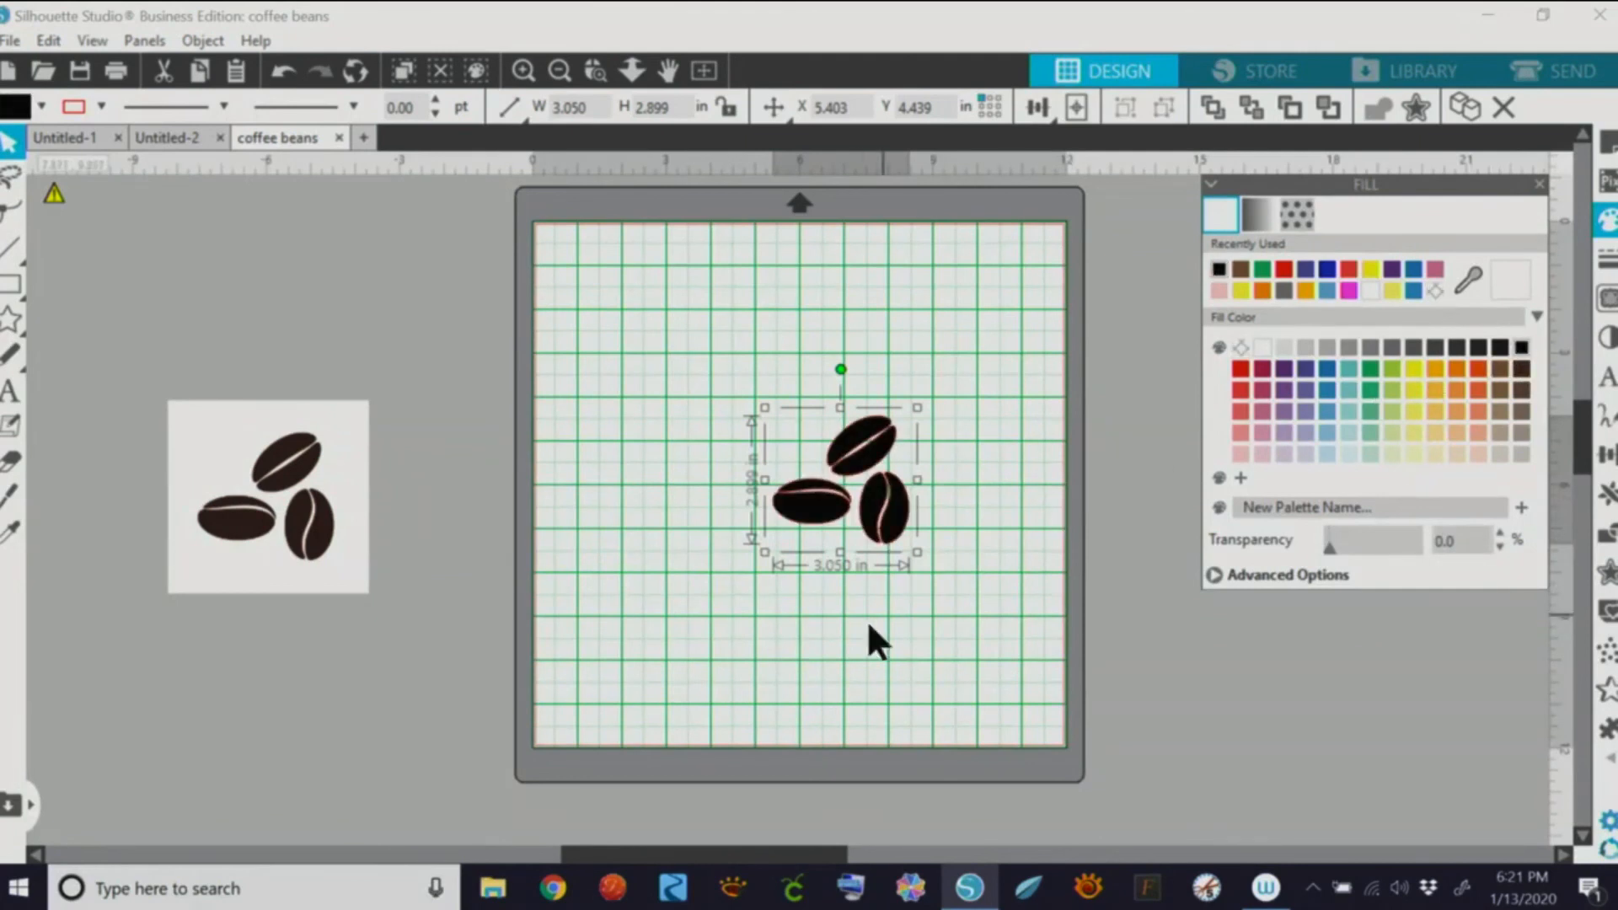
left_click(866, 615)
left_click(285, 543)
key("Delete")
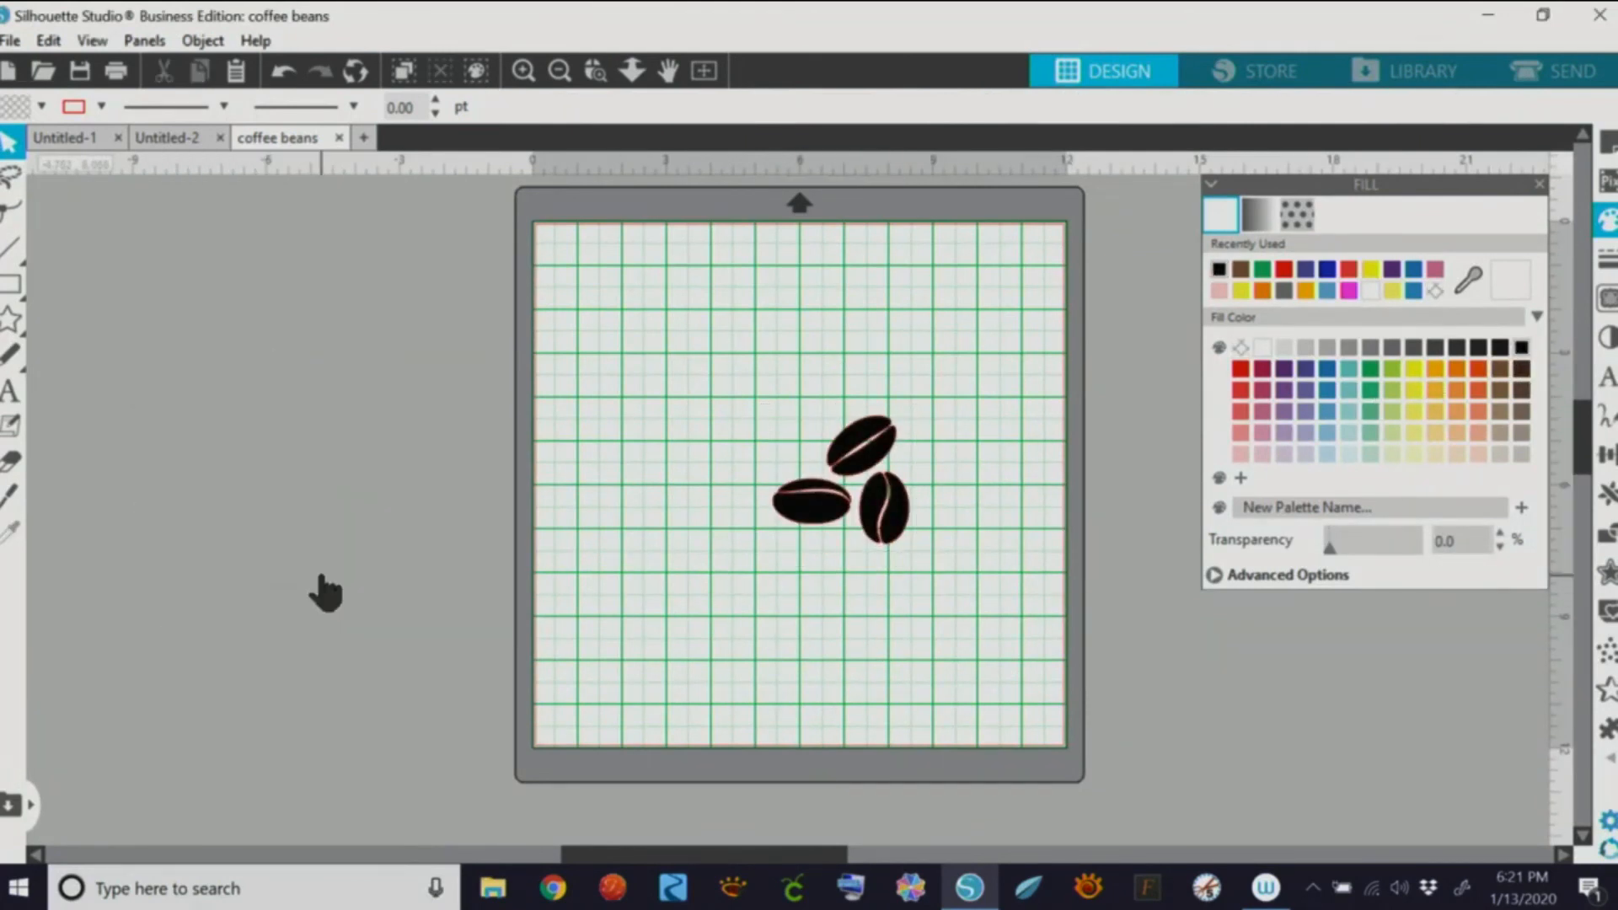
Step: Shift the traced beans slightly up and to the left, and release their compound path
left_click_drag(872, 474, 817, 425)
right_click(814, 412)
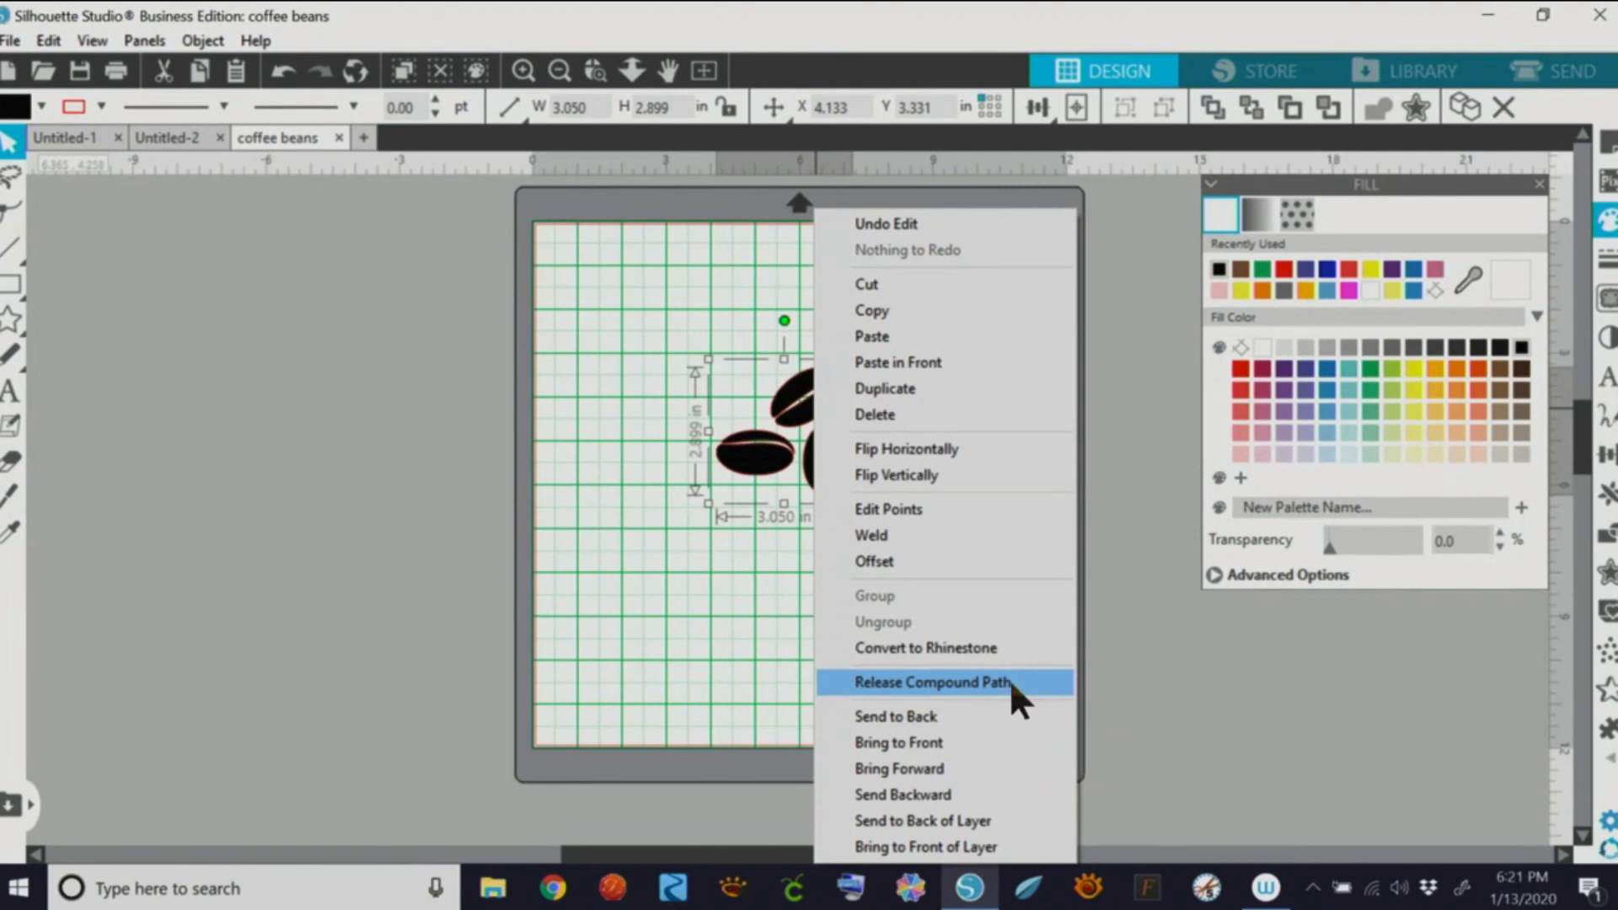
left_click(947, 683)
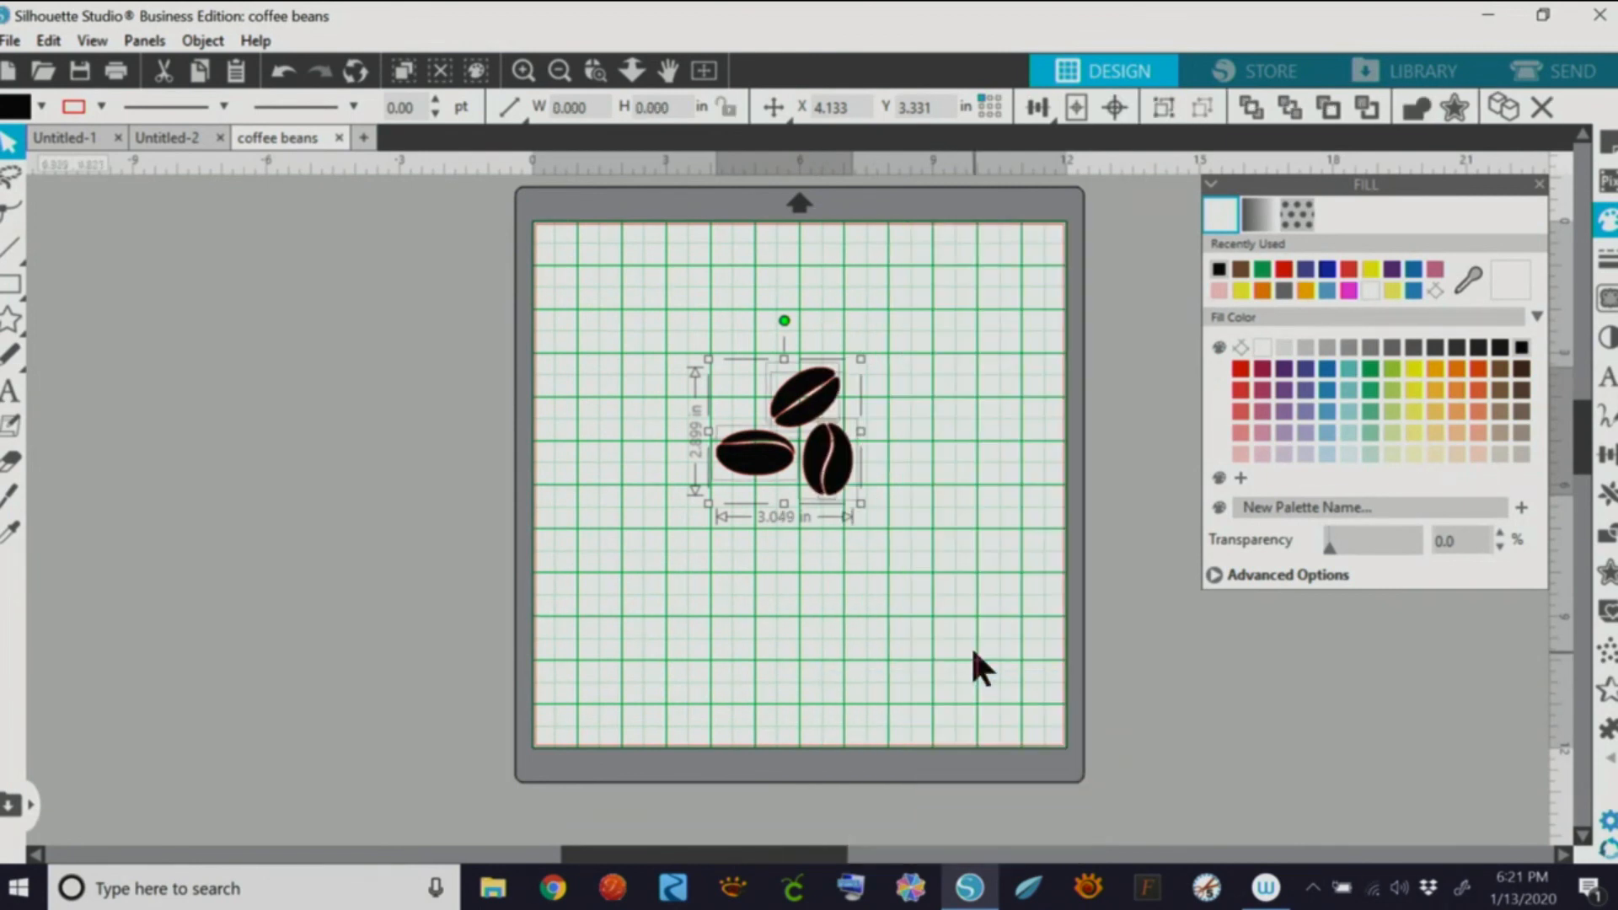
left_click(971, 646)
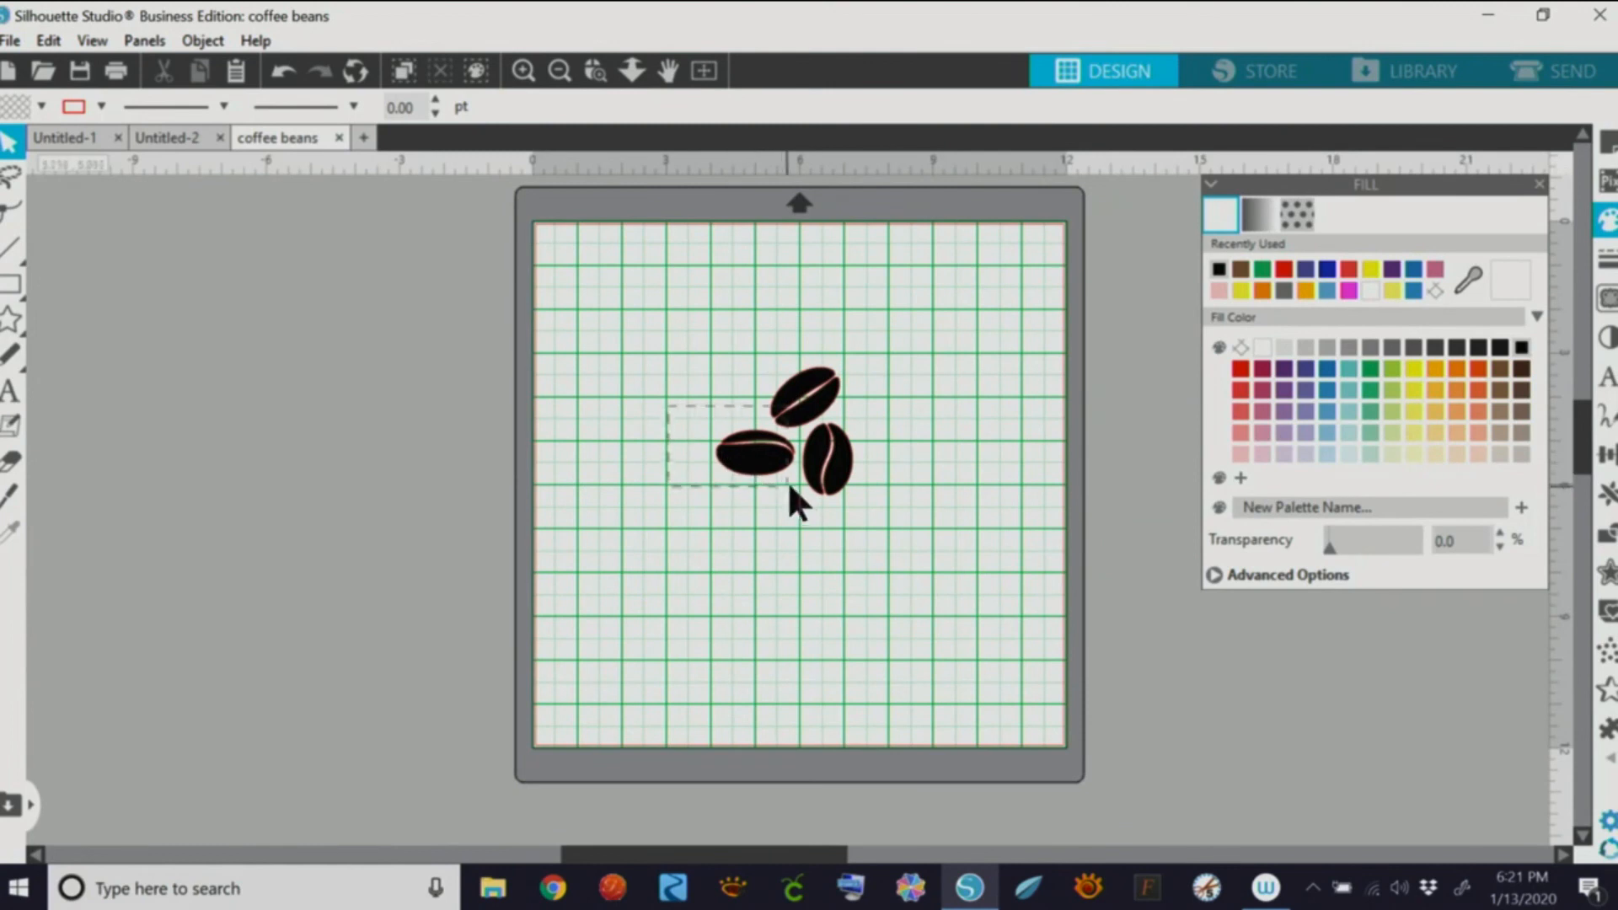
Step: Make each of the three coffee beans its own separate compound path
left_click_drag(787, 480, 796, 487)
right_click(773, 459)
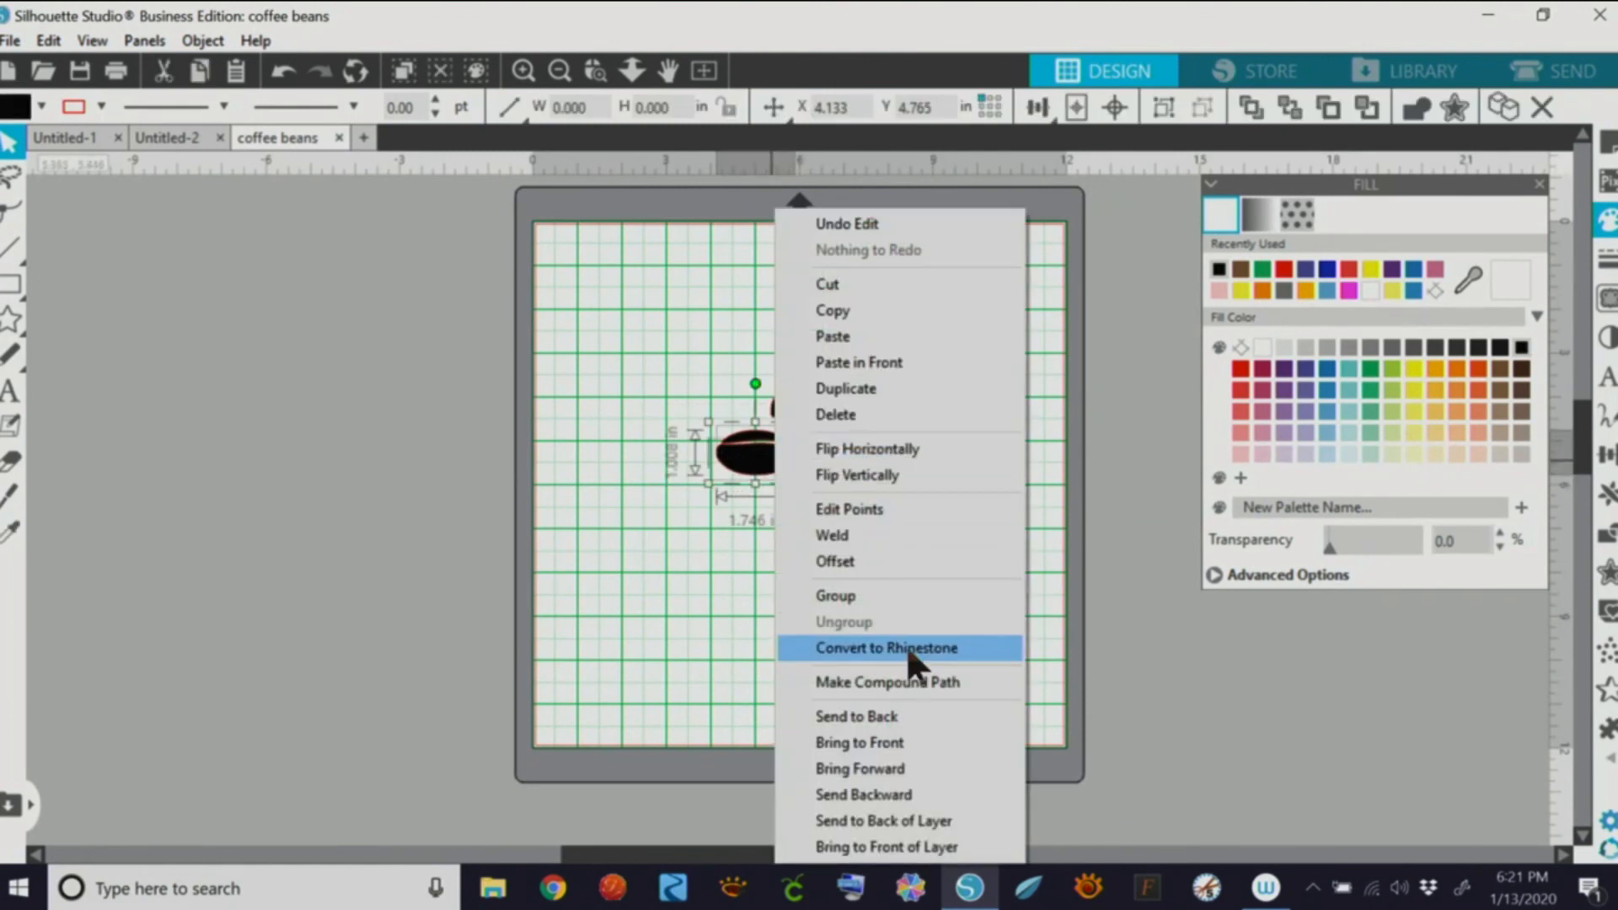
left_click(914, 681)
left_click_drag(843, 434, 852, 423)
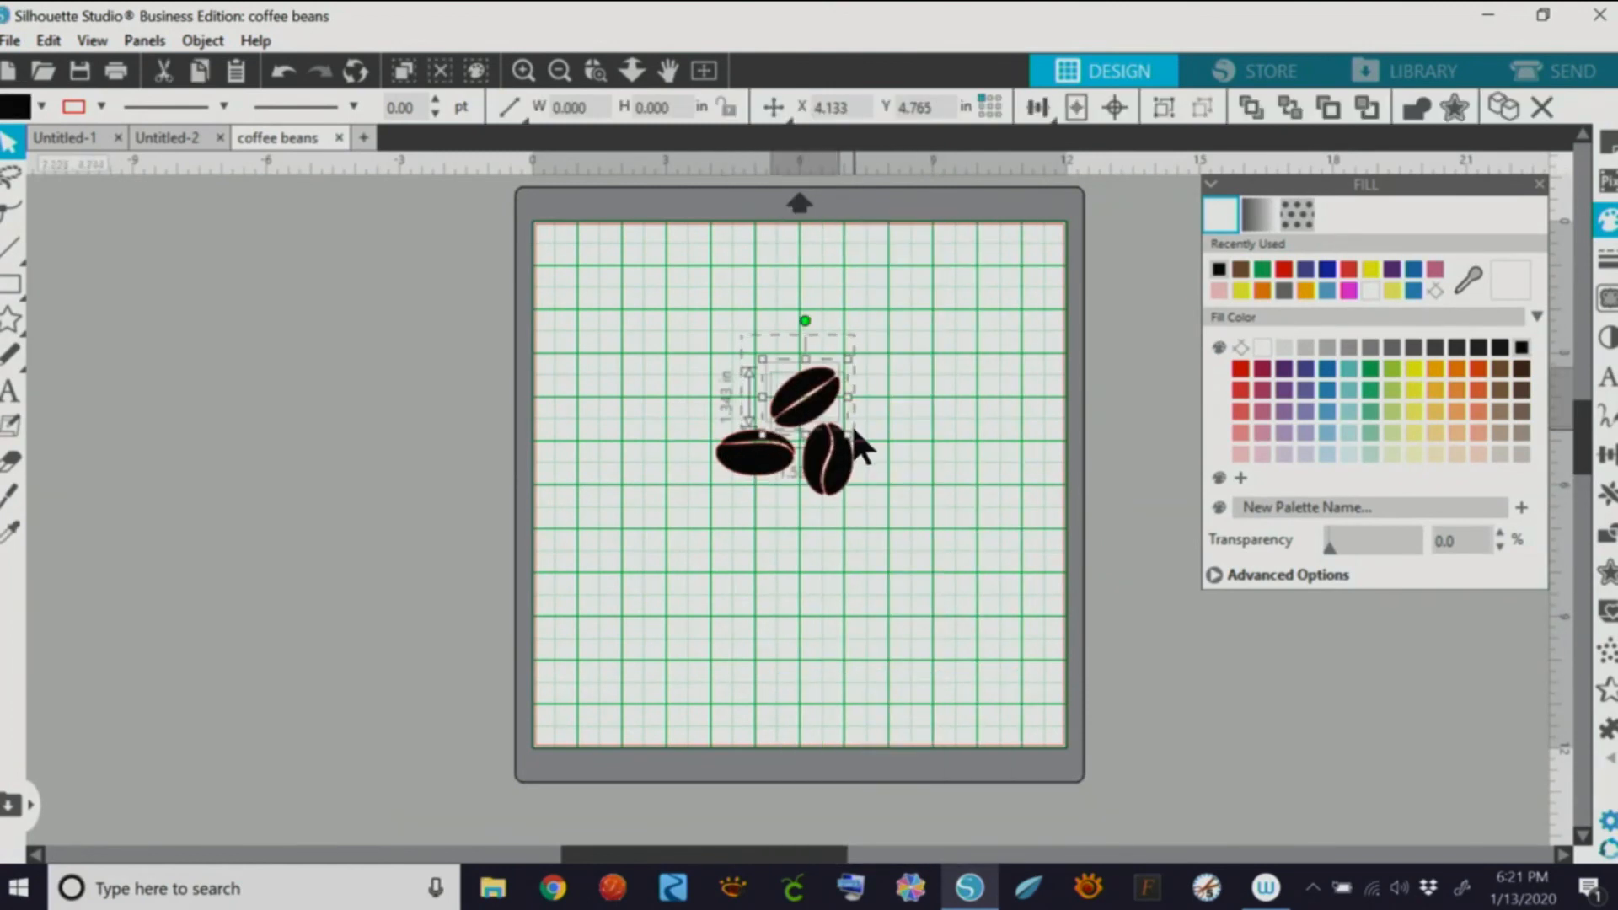
right_click(826, 394)
left_click(941, 683)
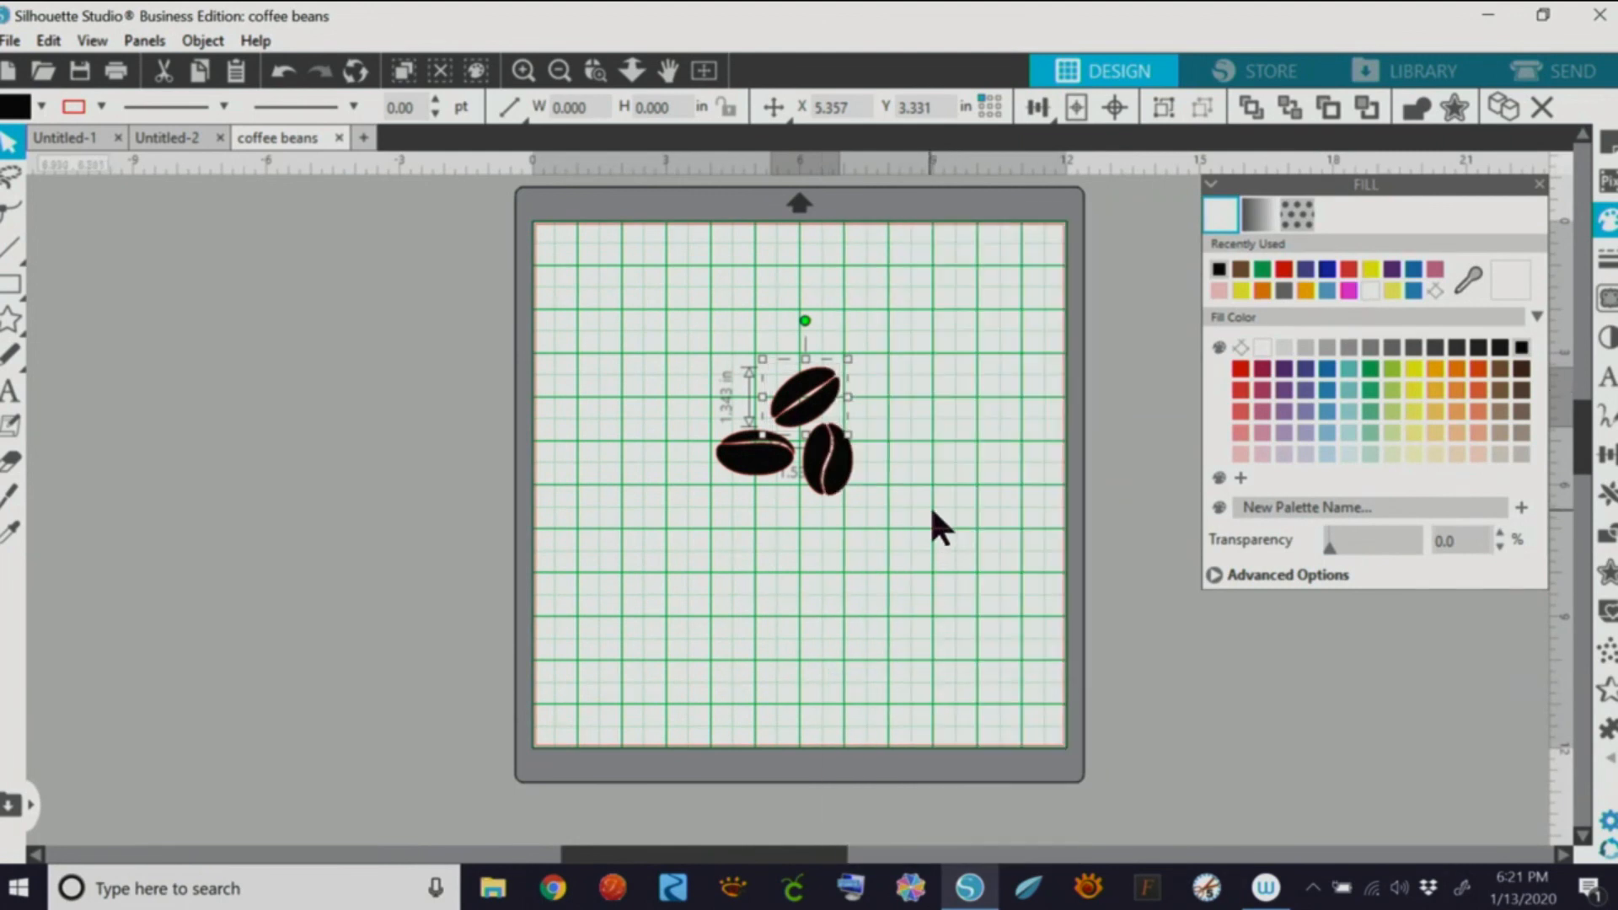
left_click_drag(965, 368, 781, 509)
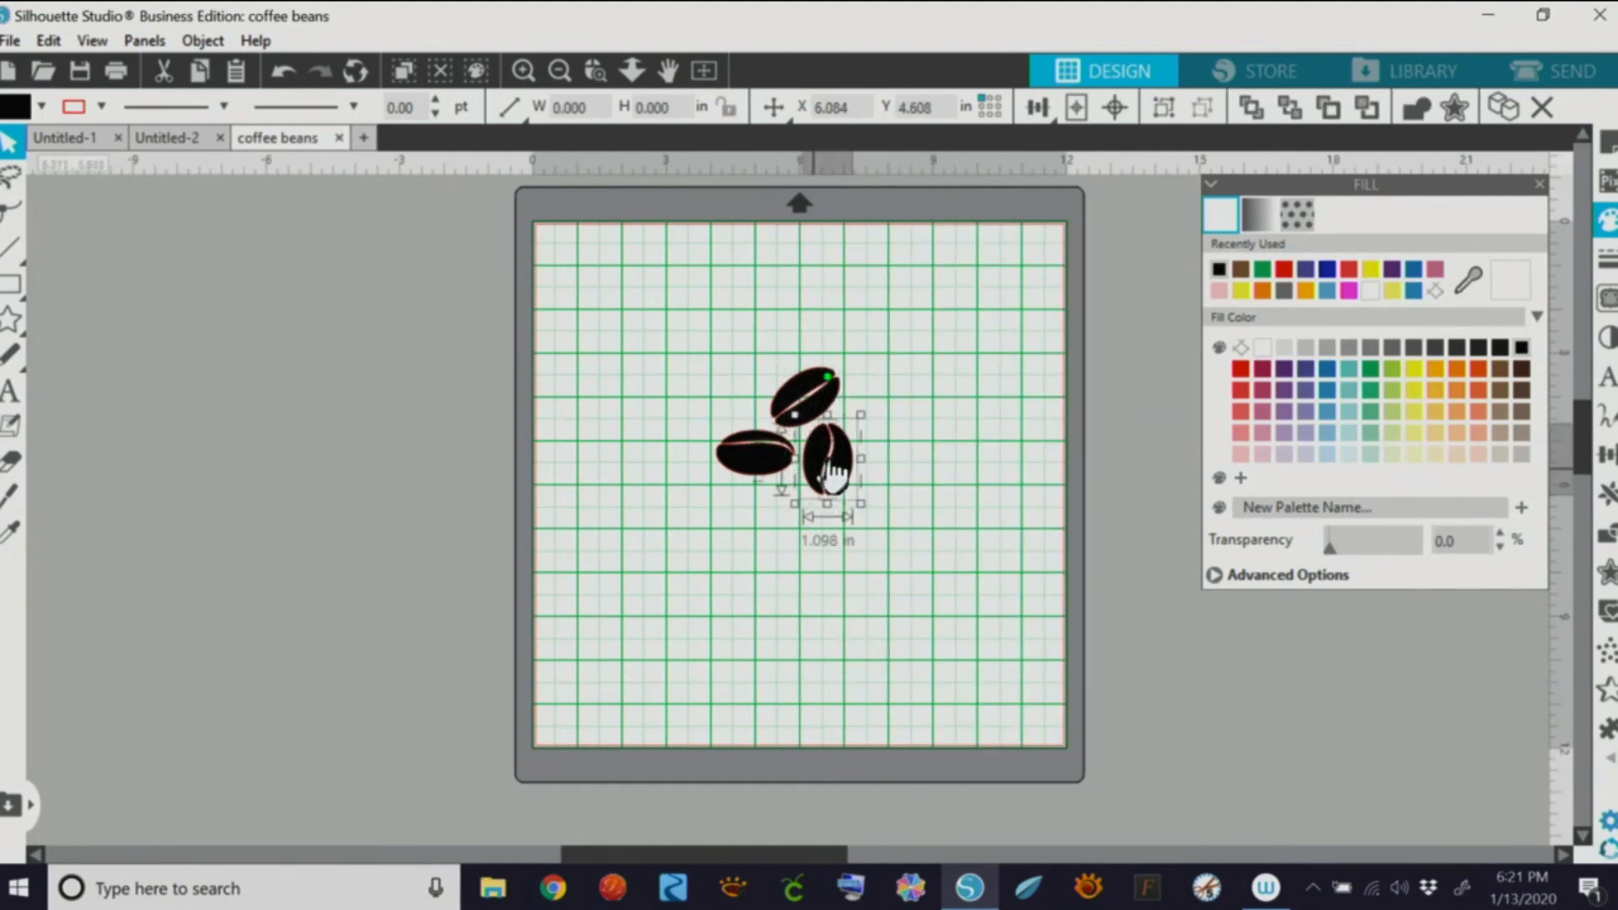
right_click(822, 472)
left_click(943, 679)
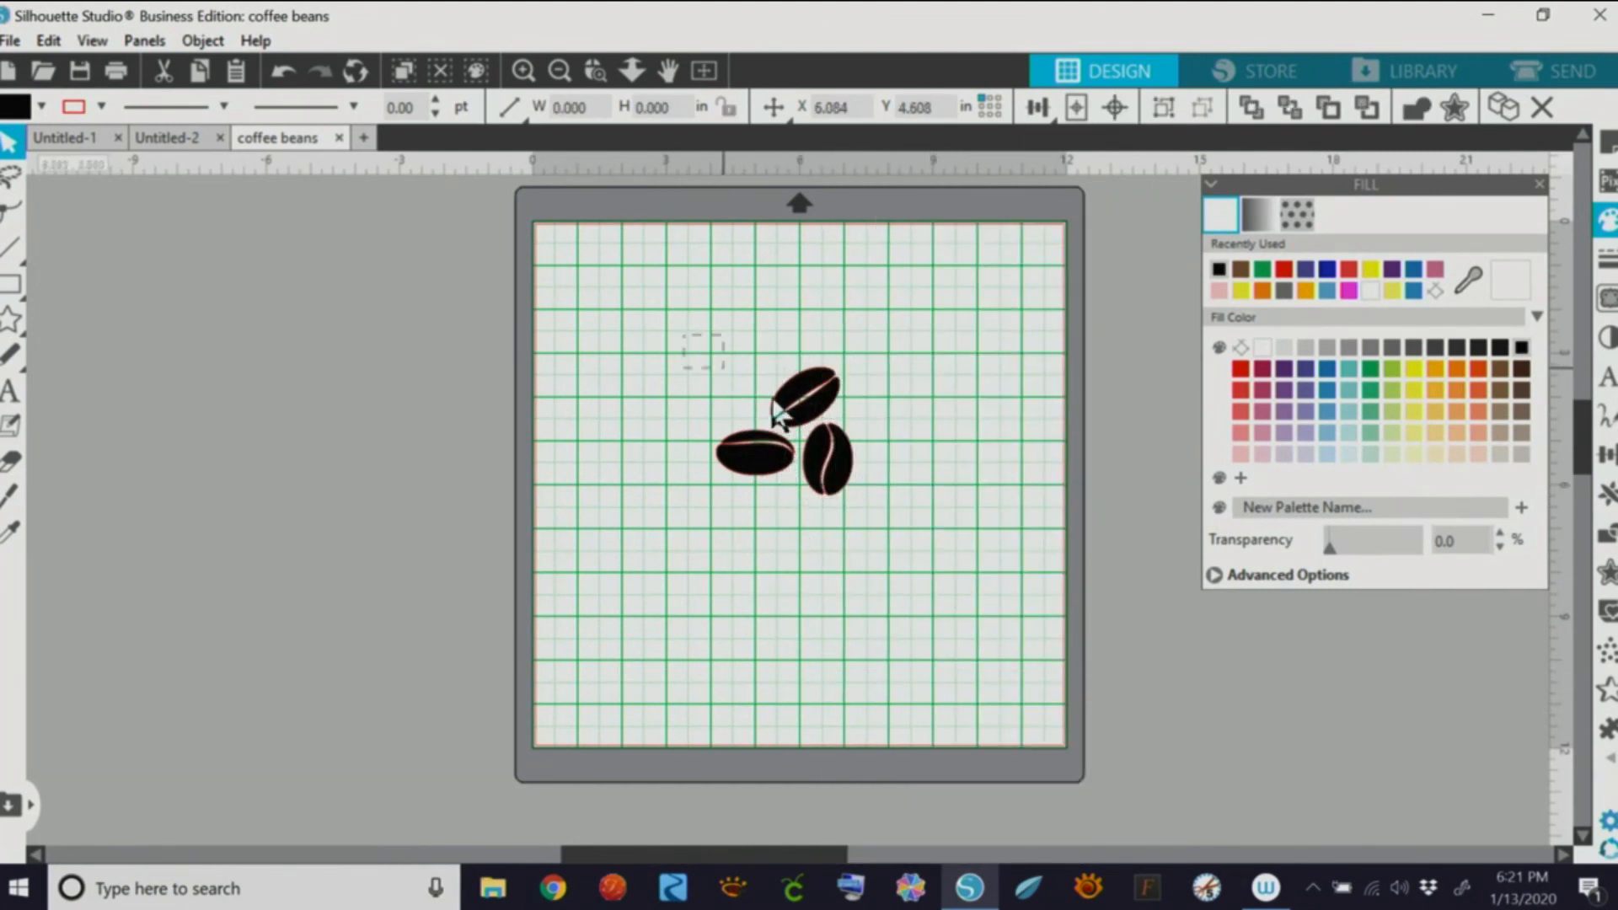
Step: Copy all three coffee beans and paste them into the Untitled-1 word design
left_click_drag(779, 414, 925, 537)
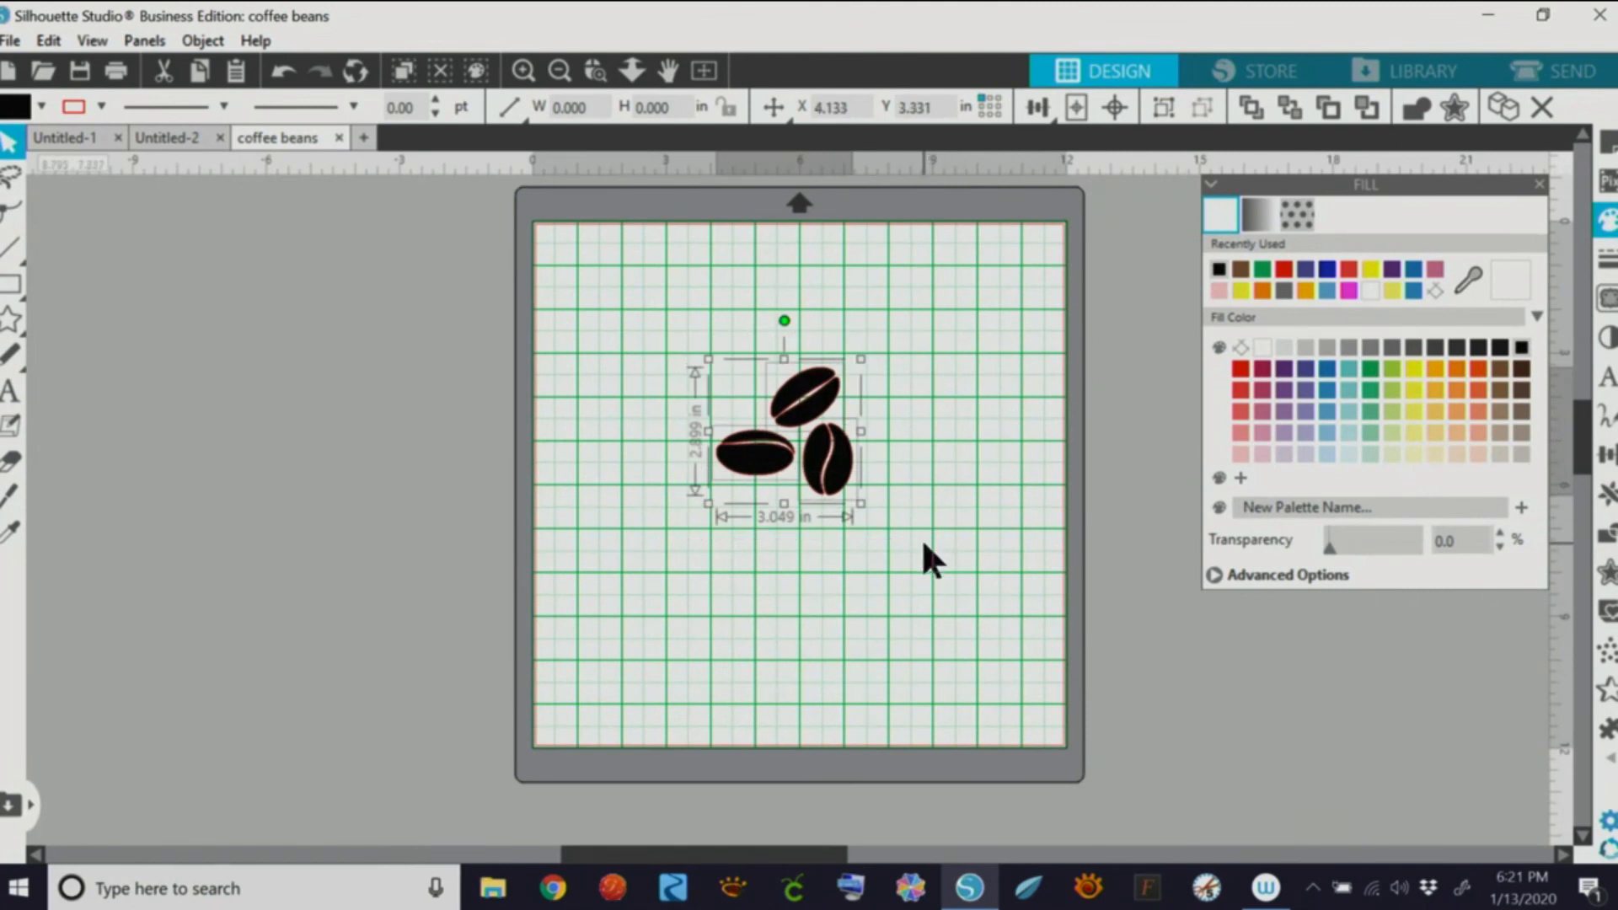
left_click(922, 538)
left_click_drag(711, 345, 943, 573)
right_click(830, 463)
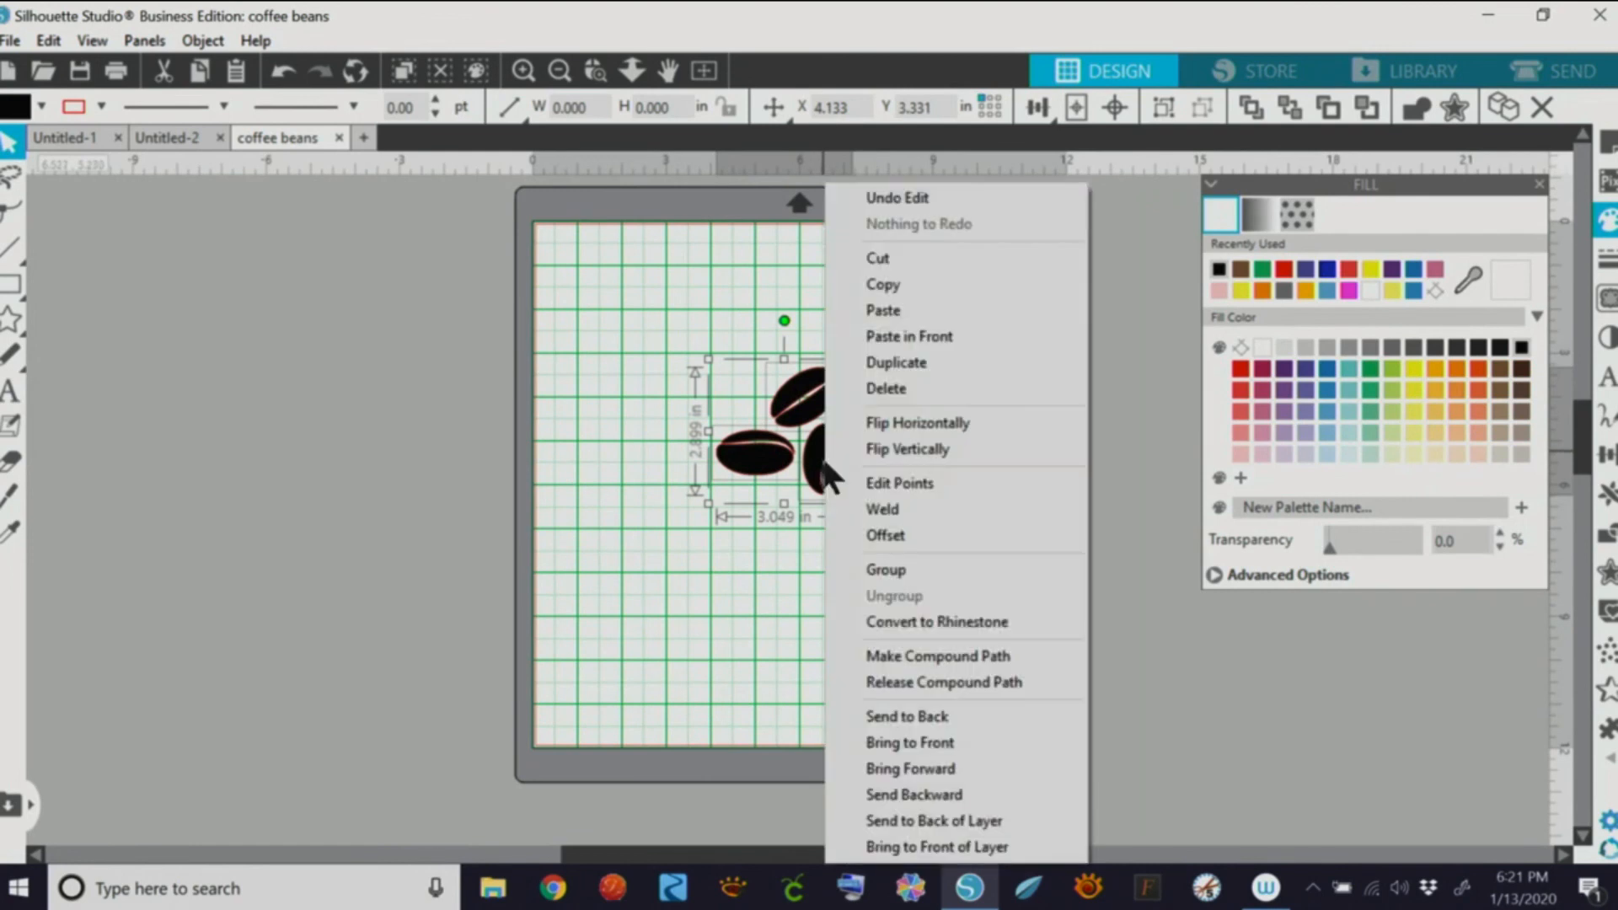
left_click(893, 281)
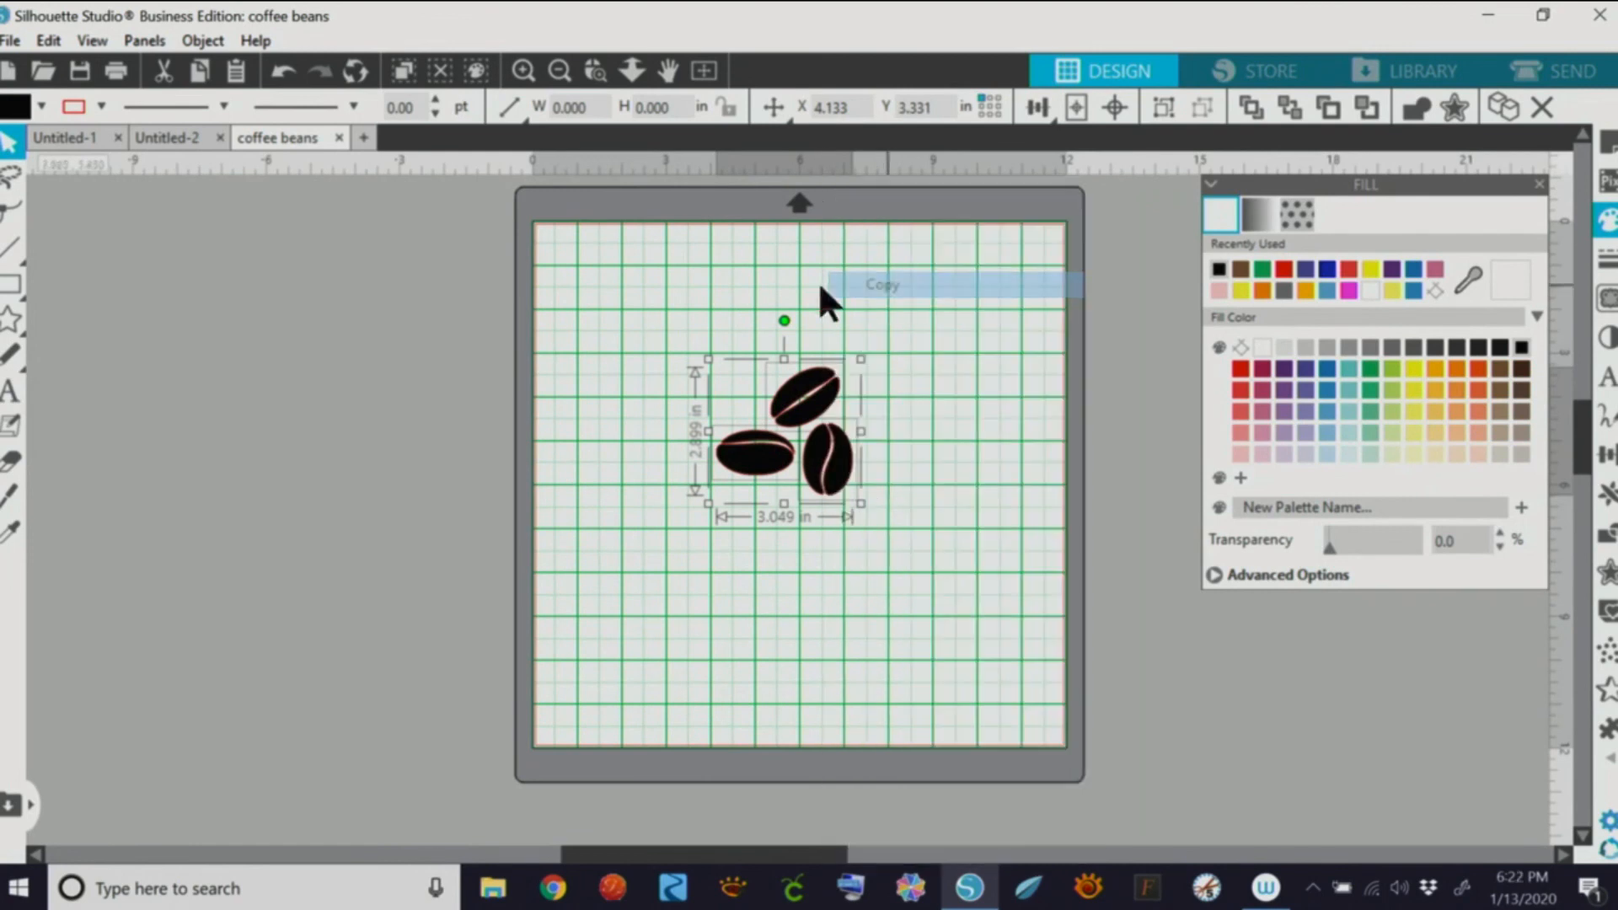
left_click(177, 137)
left_click(99, 144)
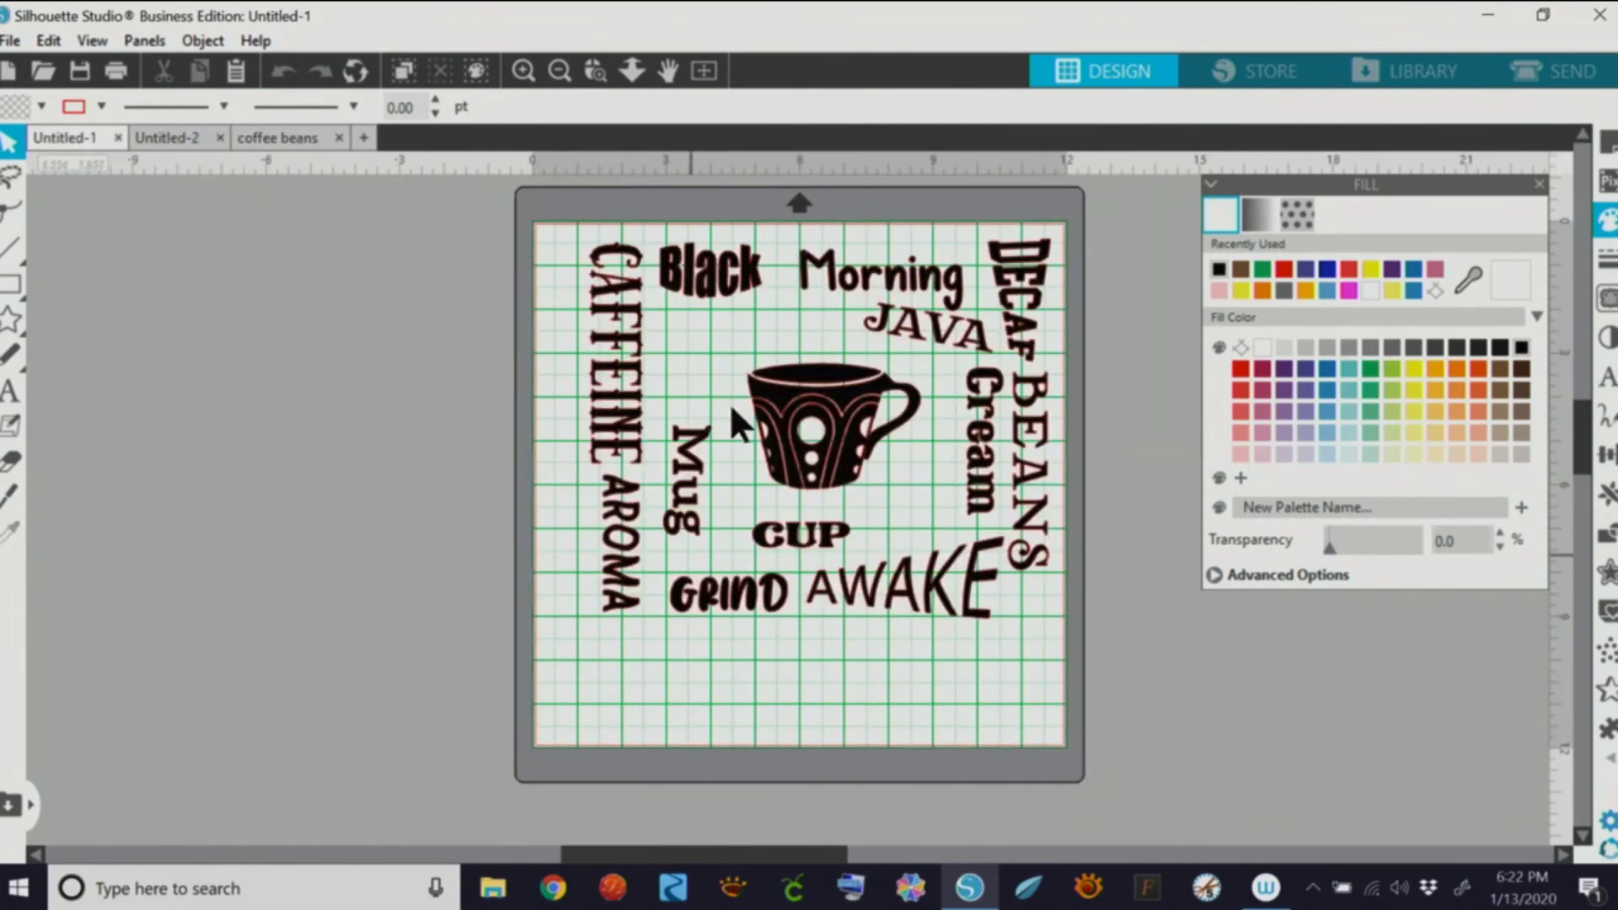
right_click(364, 565)
left_click(497, 370)
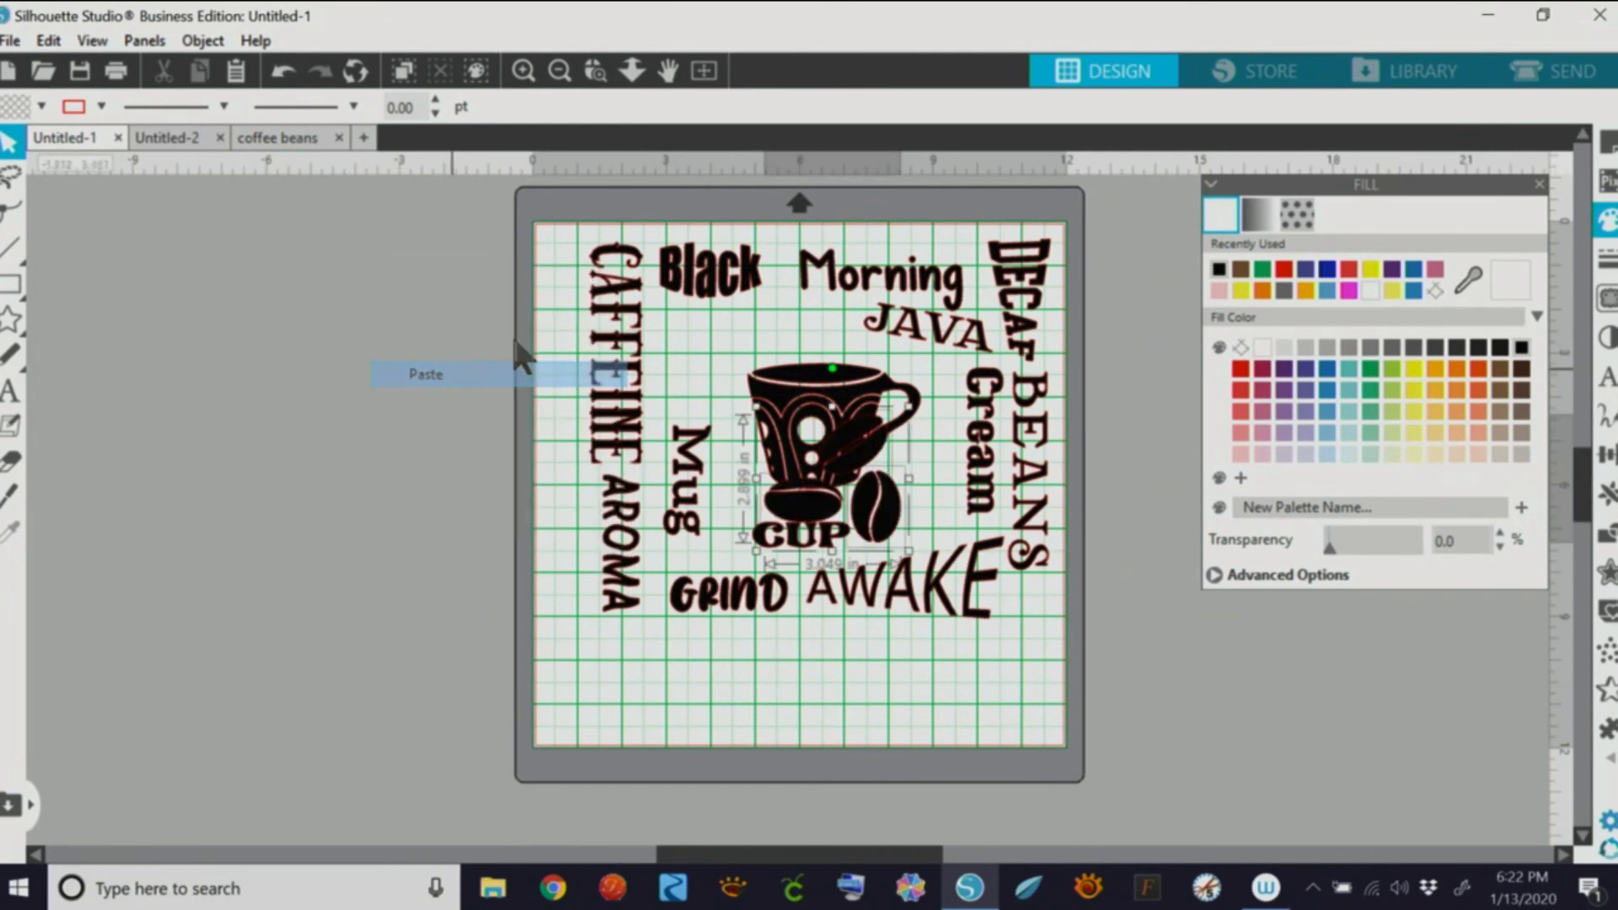
Step: Set the pasted beans beside the mat, then shrink the upright one to about 0.63 in wide and tilt it counter-clockwise below "Black"
left_click_drag(857, 563, 710, 364)
left_click(438, 581)
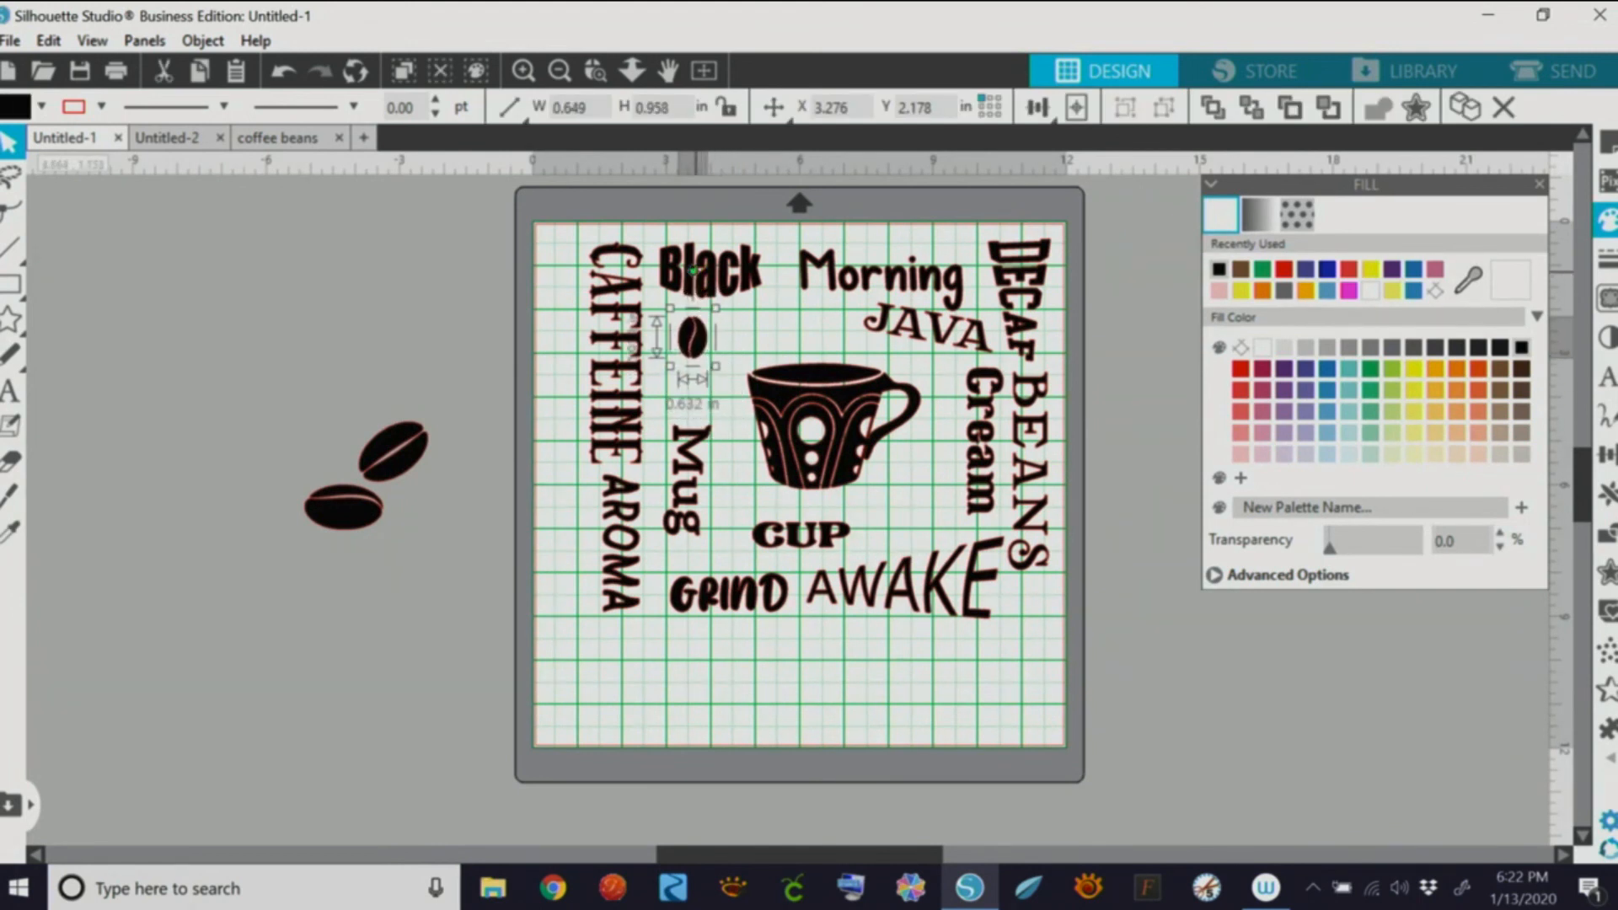
left_click_drag(693, 274, 661, 286)
left_click(469, 503)
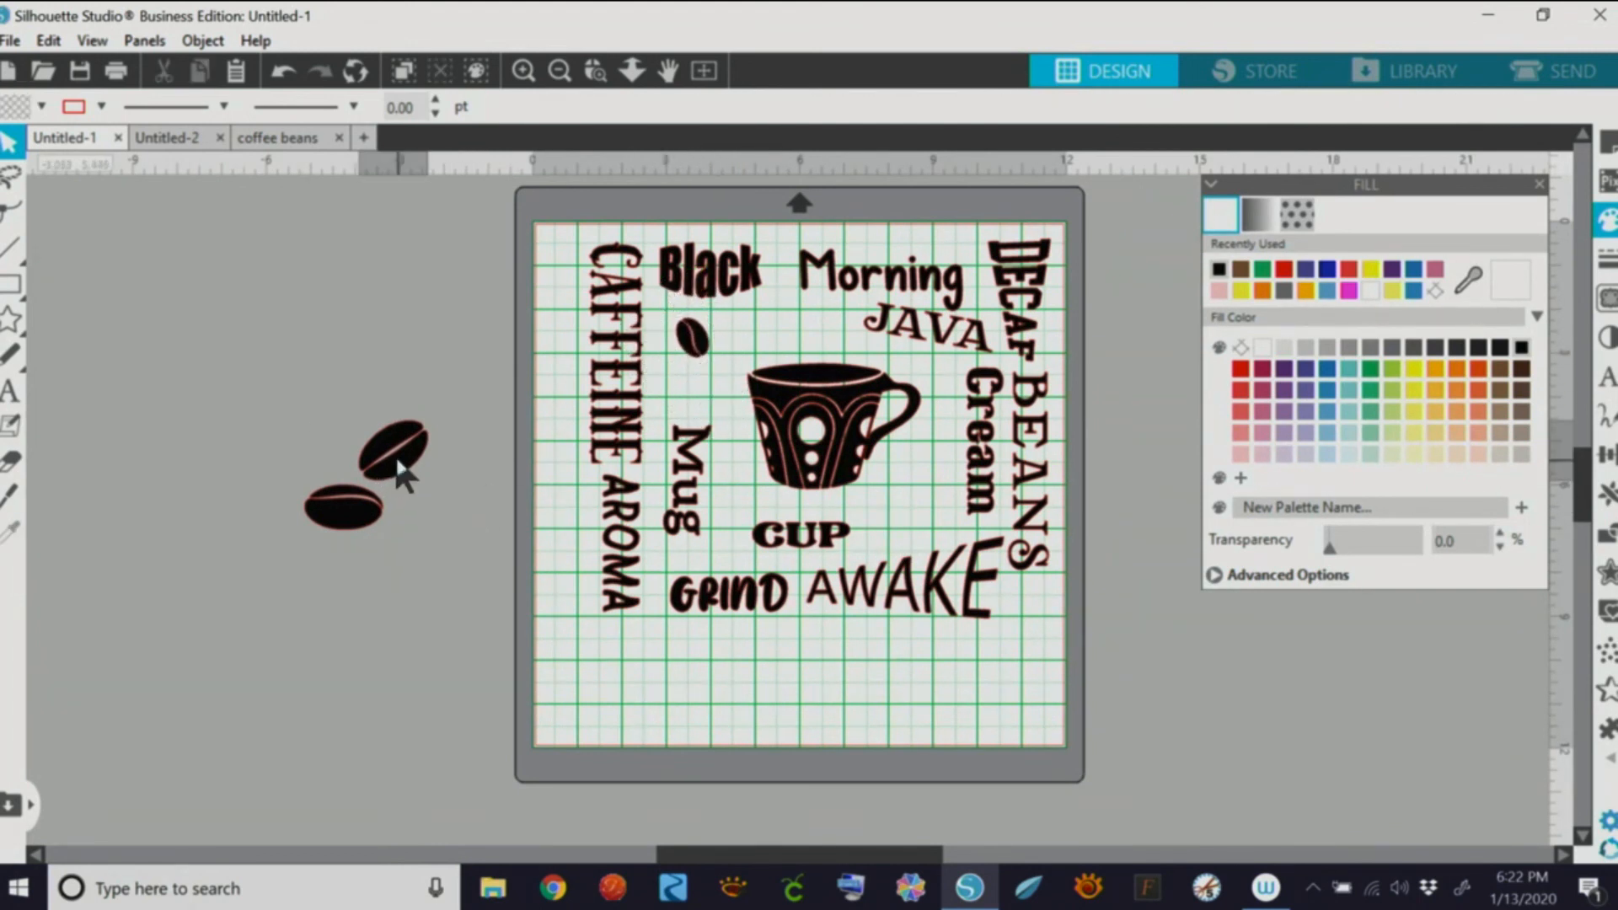
Step: Shrink the other two beans to about 0.99 in wide and arrange them beside and below the tilted bean
left_click(396, 460)
left_click_drag(422, 480, 750, 341)
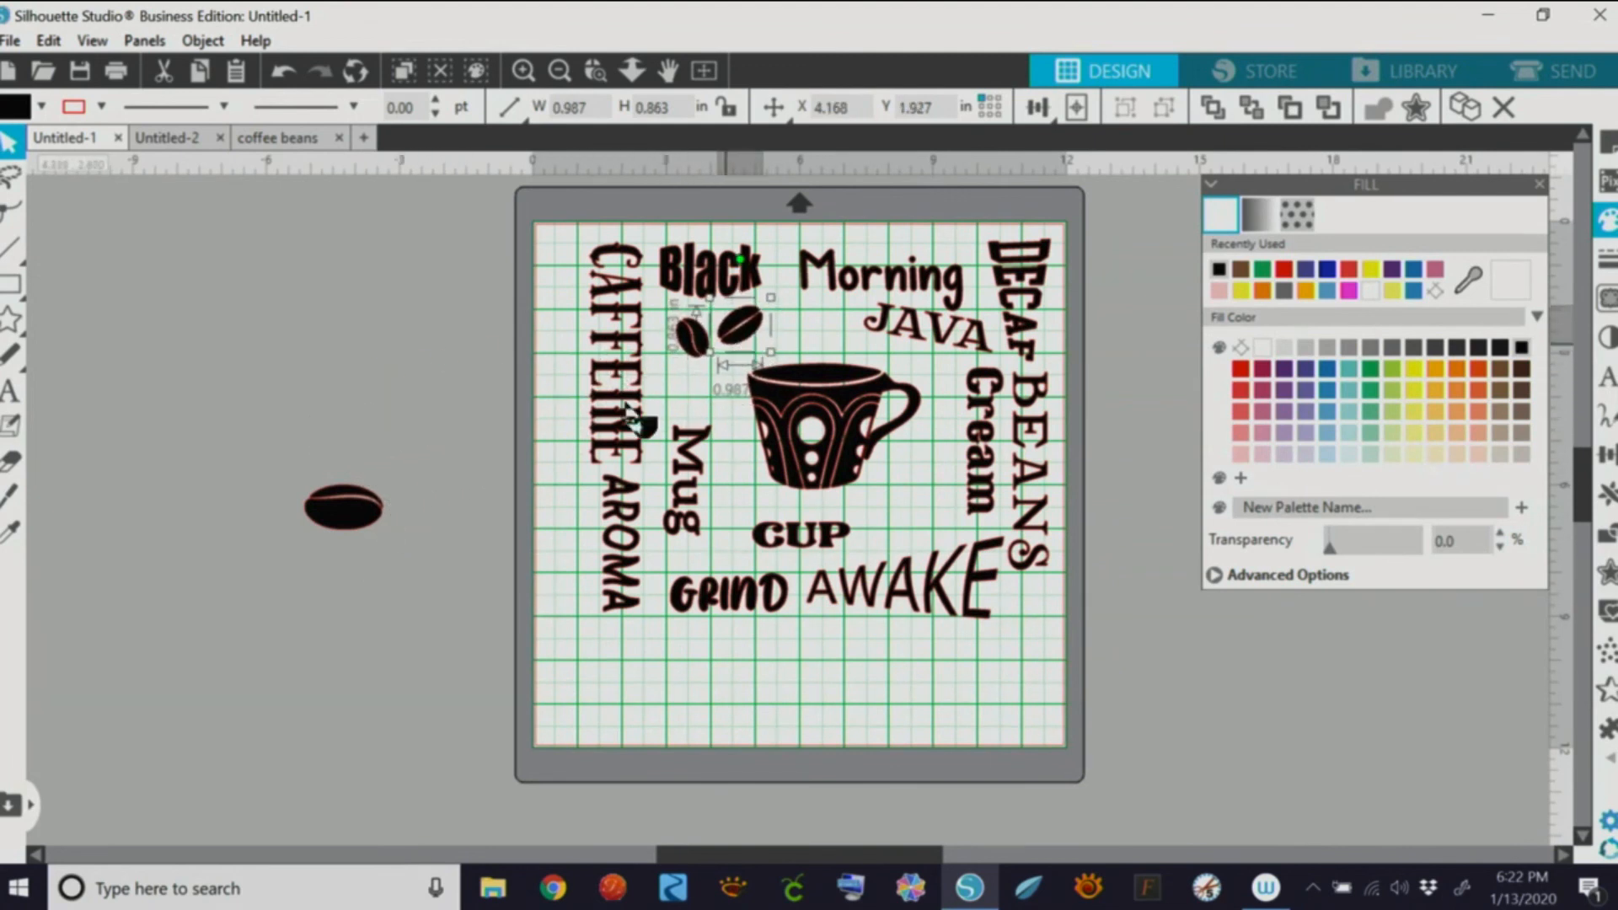
left_click(364, 521)
left_click_drag(394, 540, 712, 397)
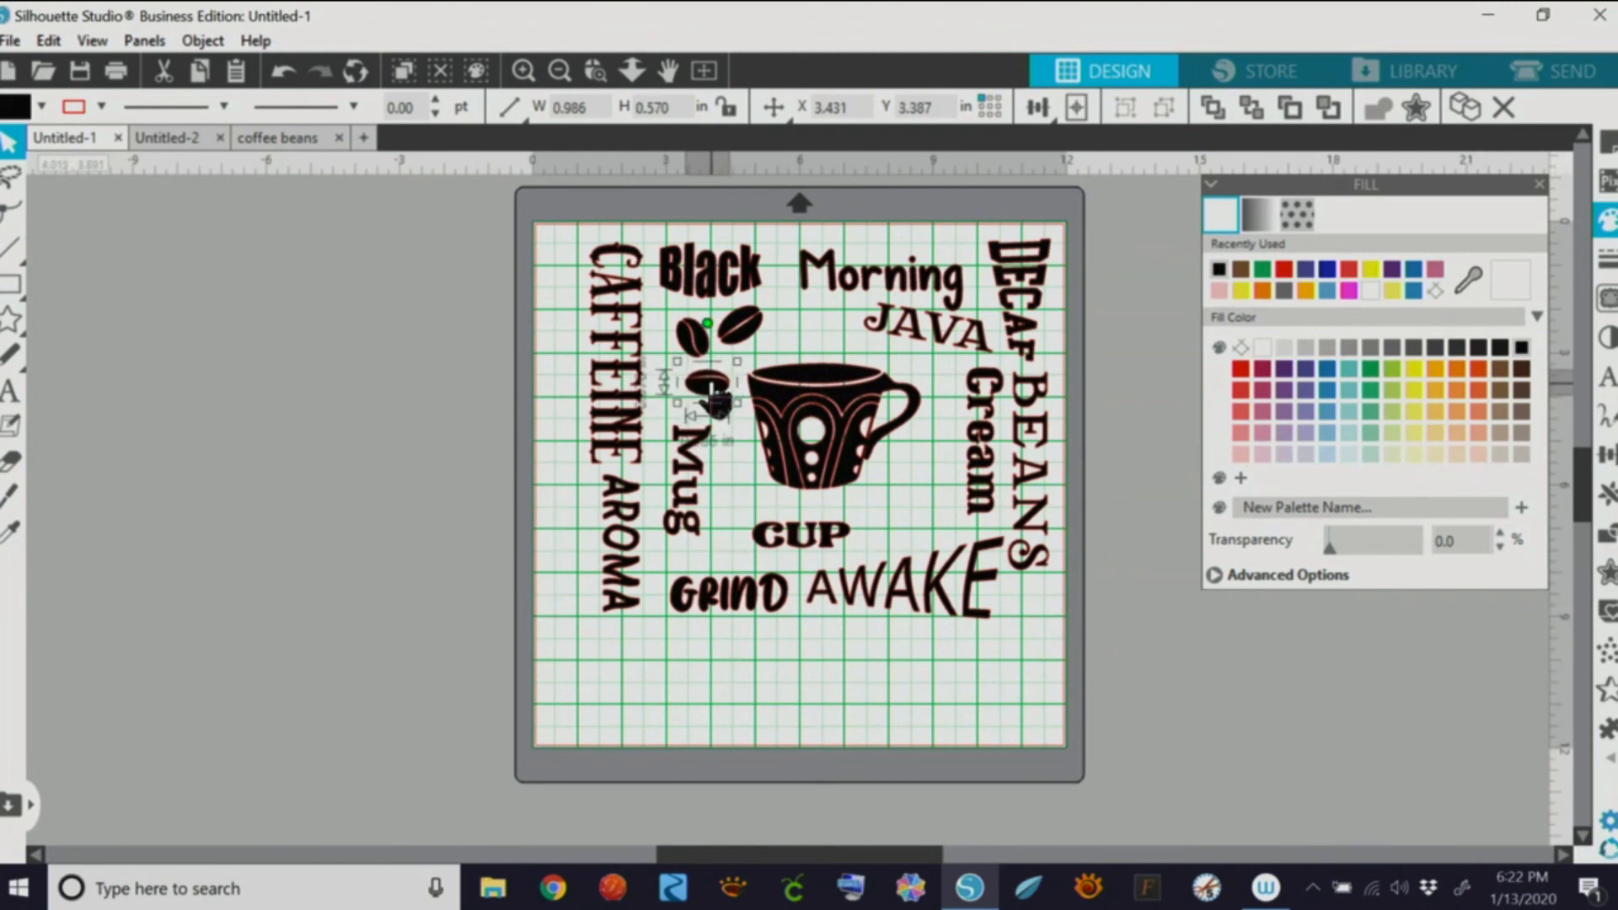
left_click(445, 410)
Step: Group the three small coffee beans between "Black" and "Mug"
left_click(696, 345)
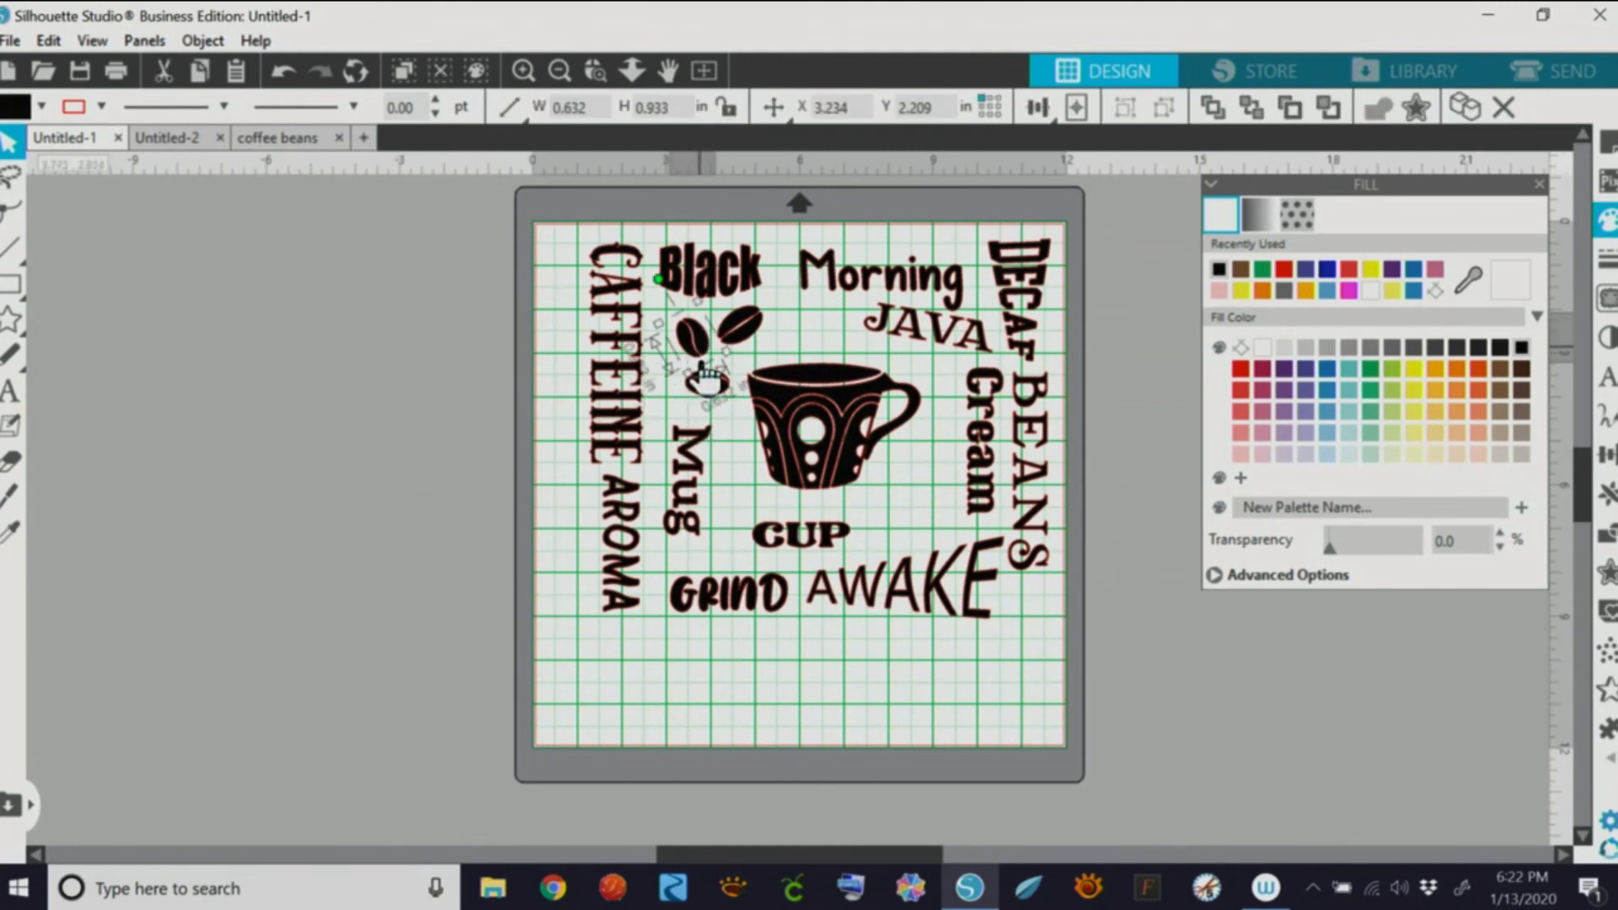
left_click(745, 328, "shift")
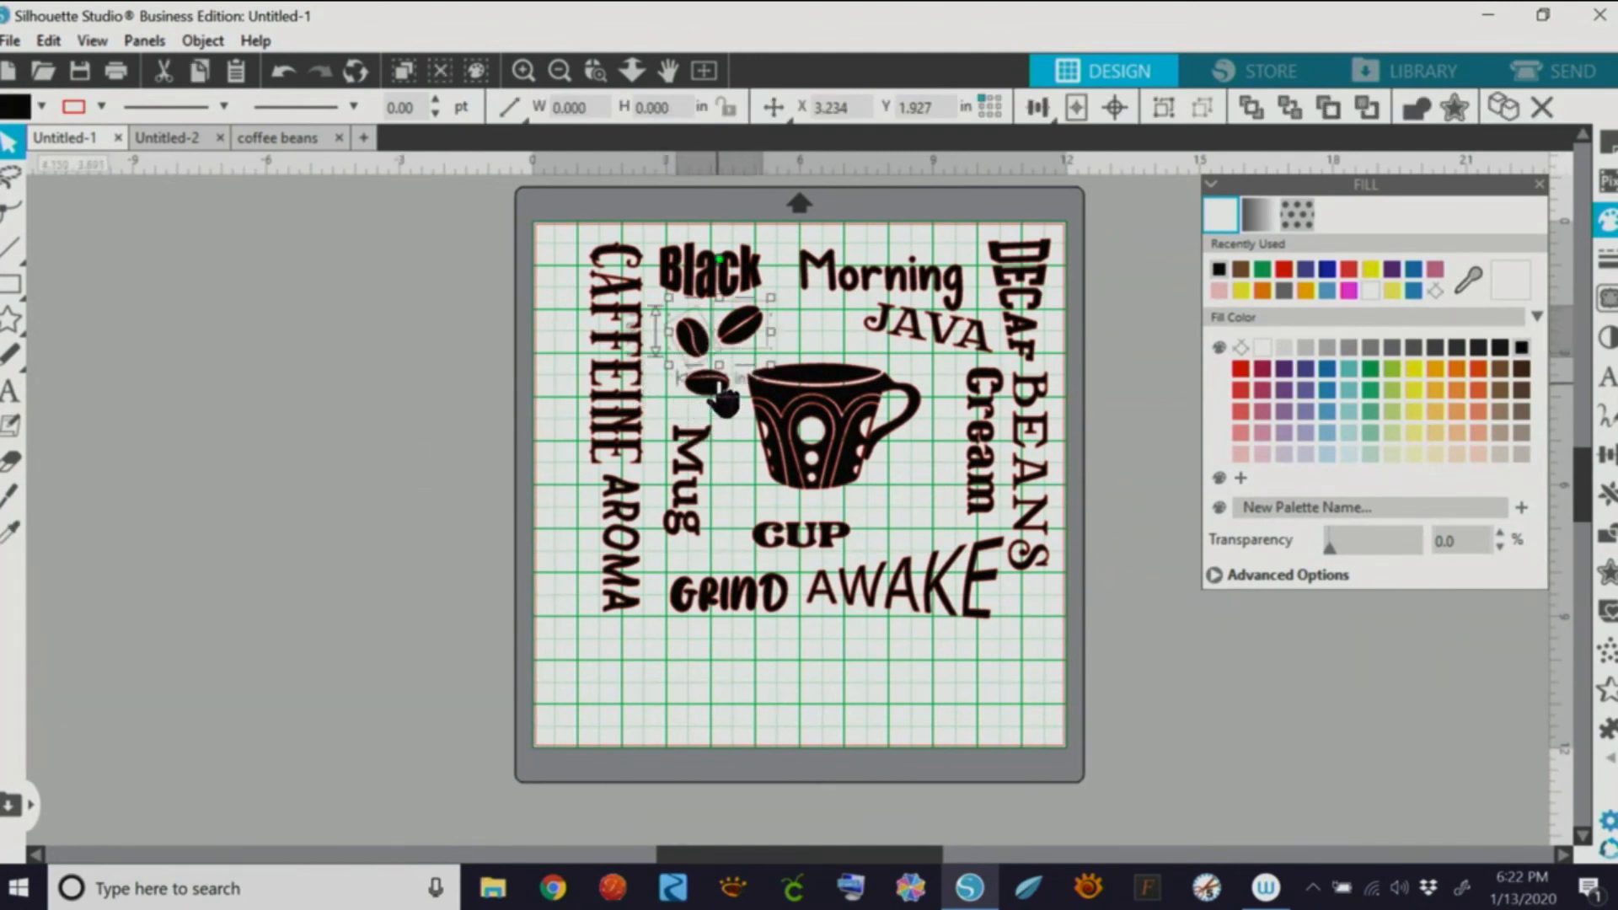
left_click(719, 383, "shift")
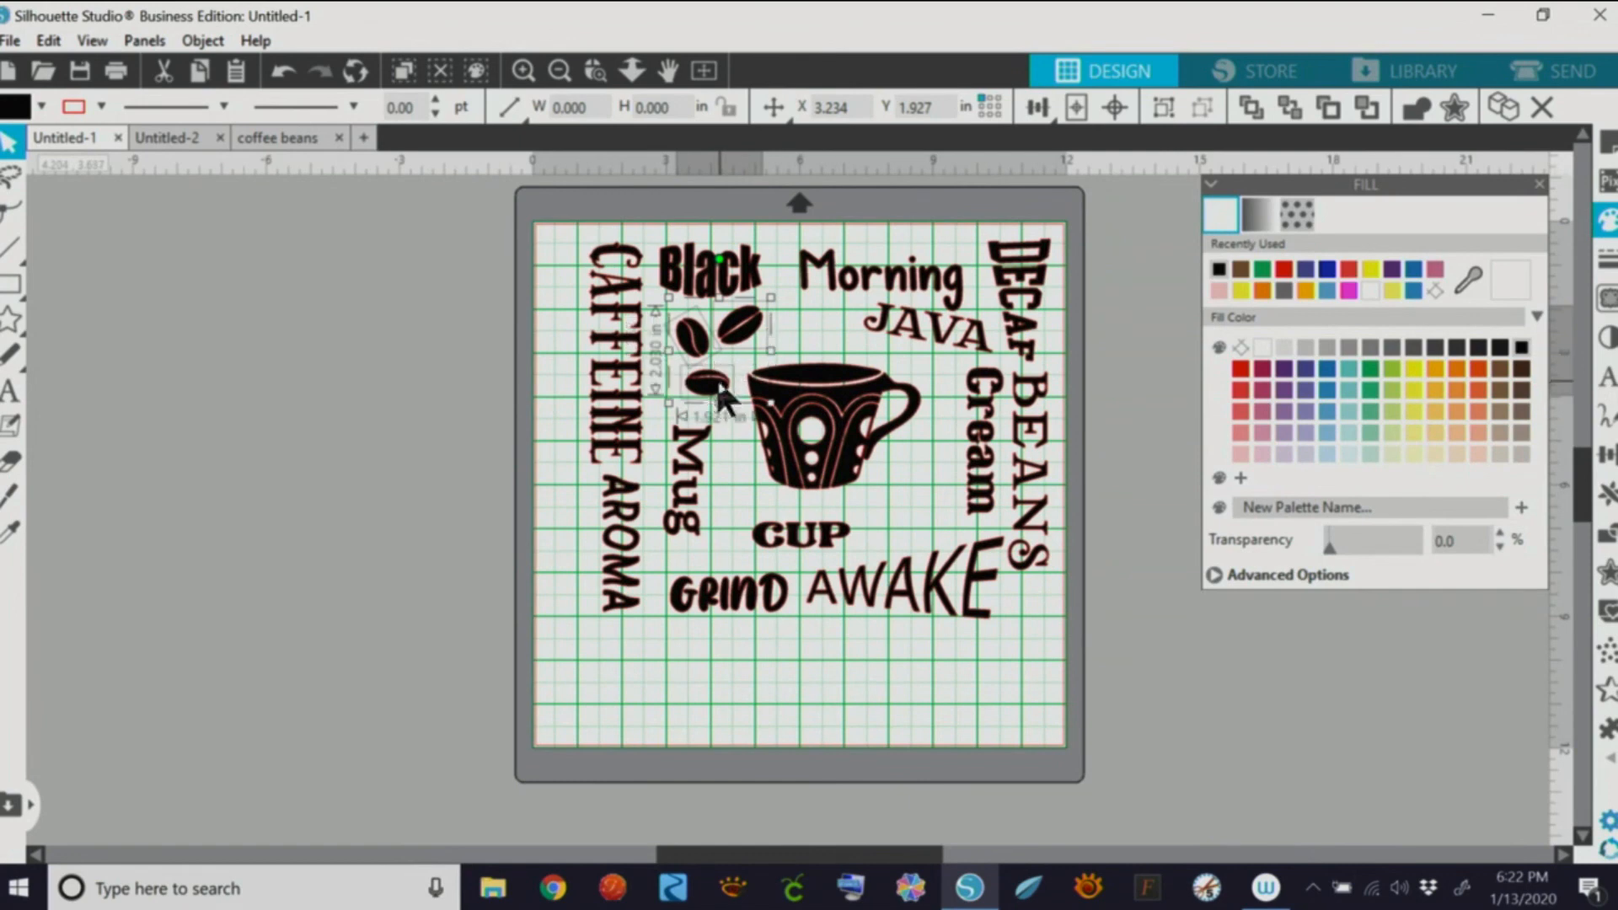
right_click(746, 327)
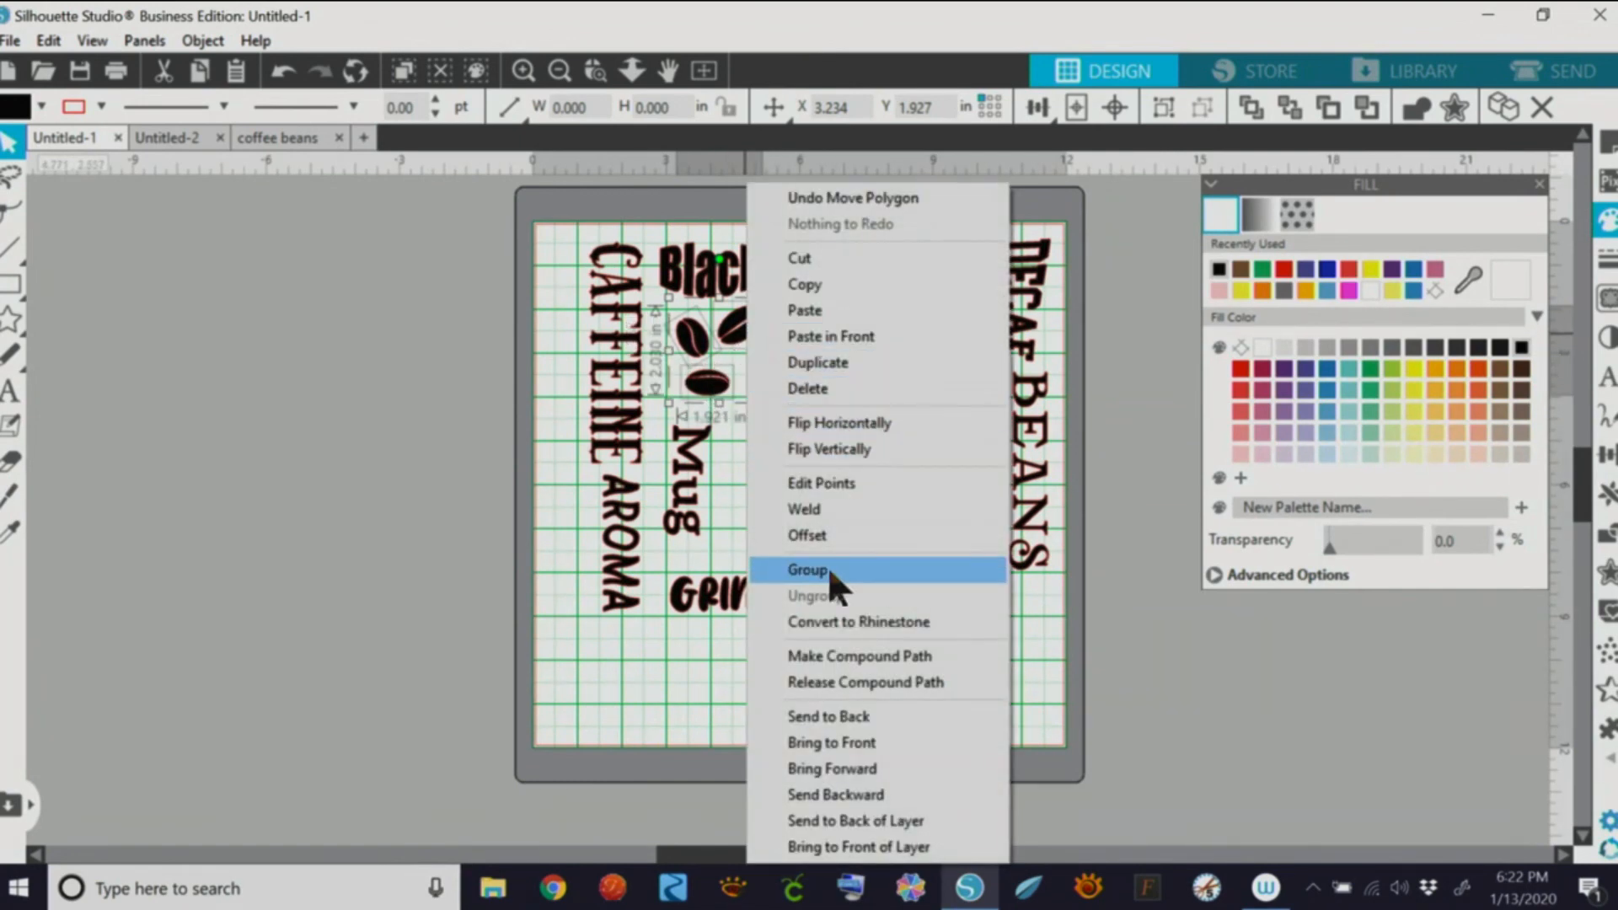
left_click(827, 566)
Step: Copy the grouped coffee beans and paste a second set into the design
right_click(743, 333)
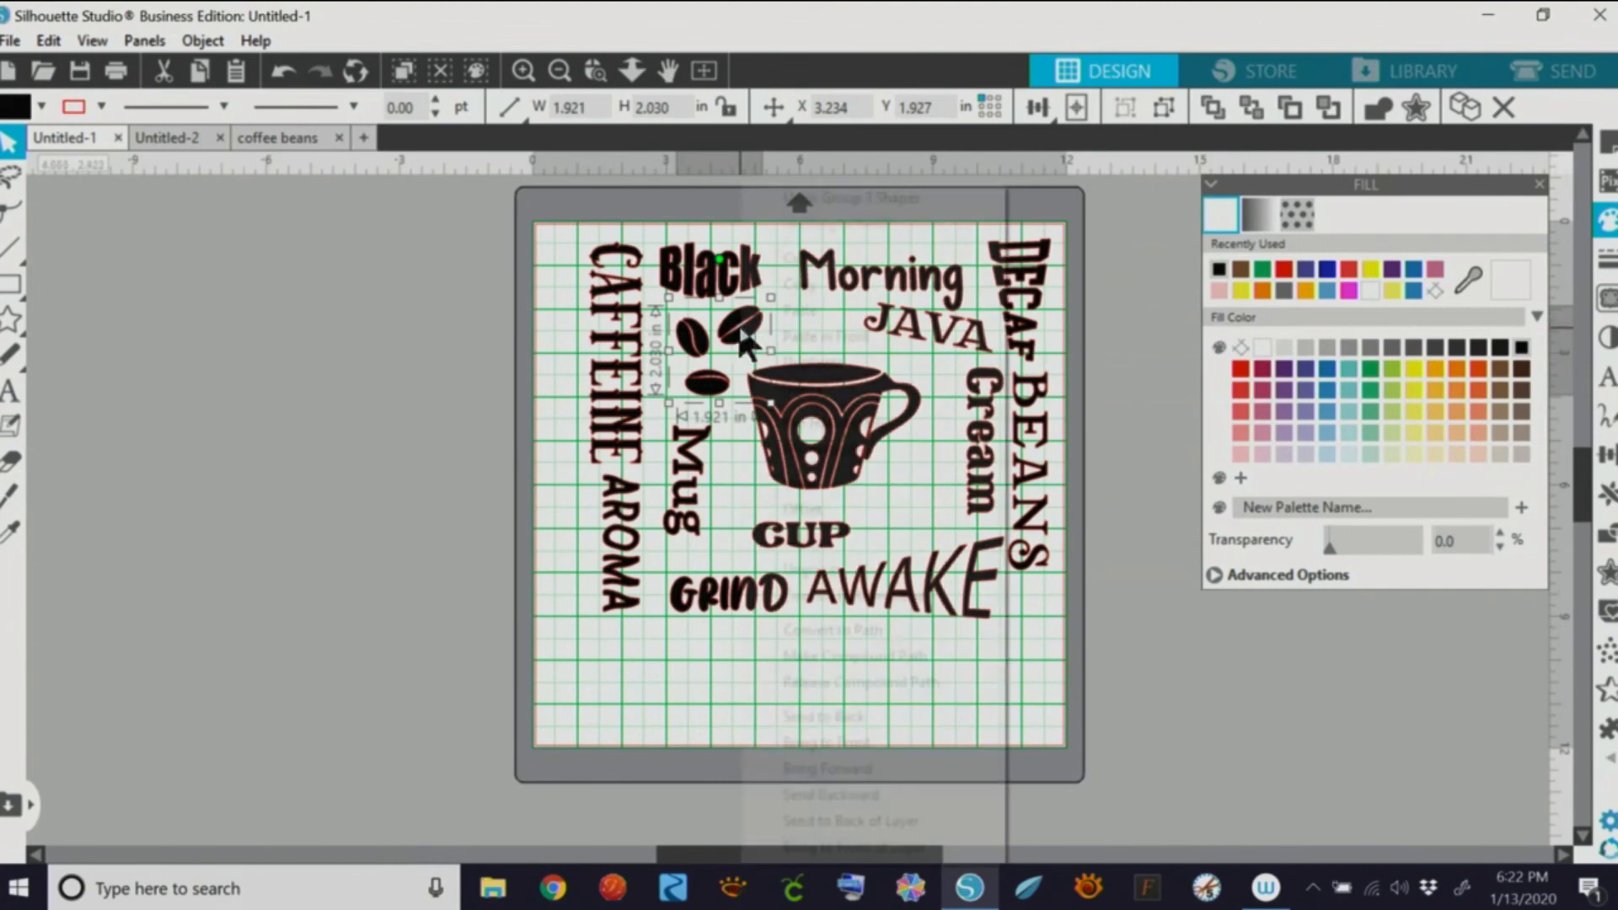
left_click(811, 280)
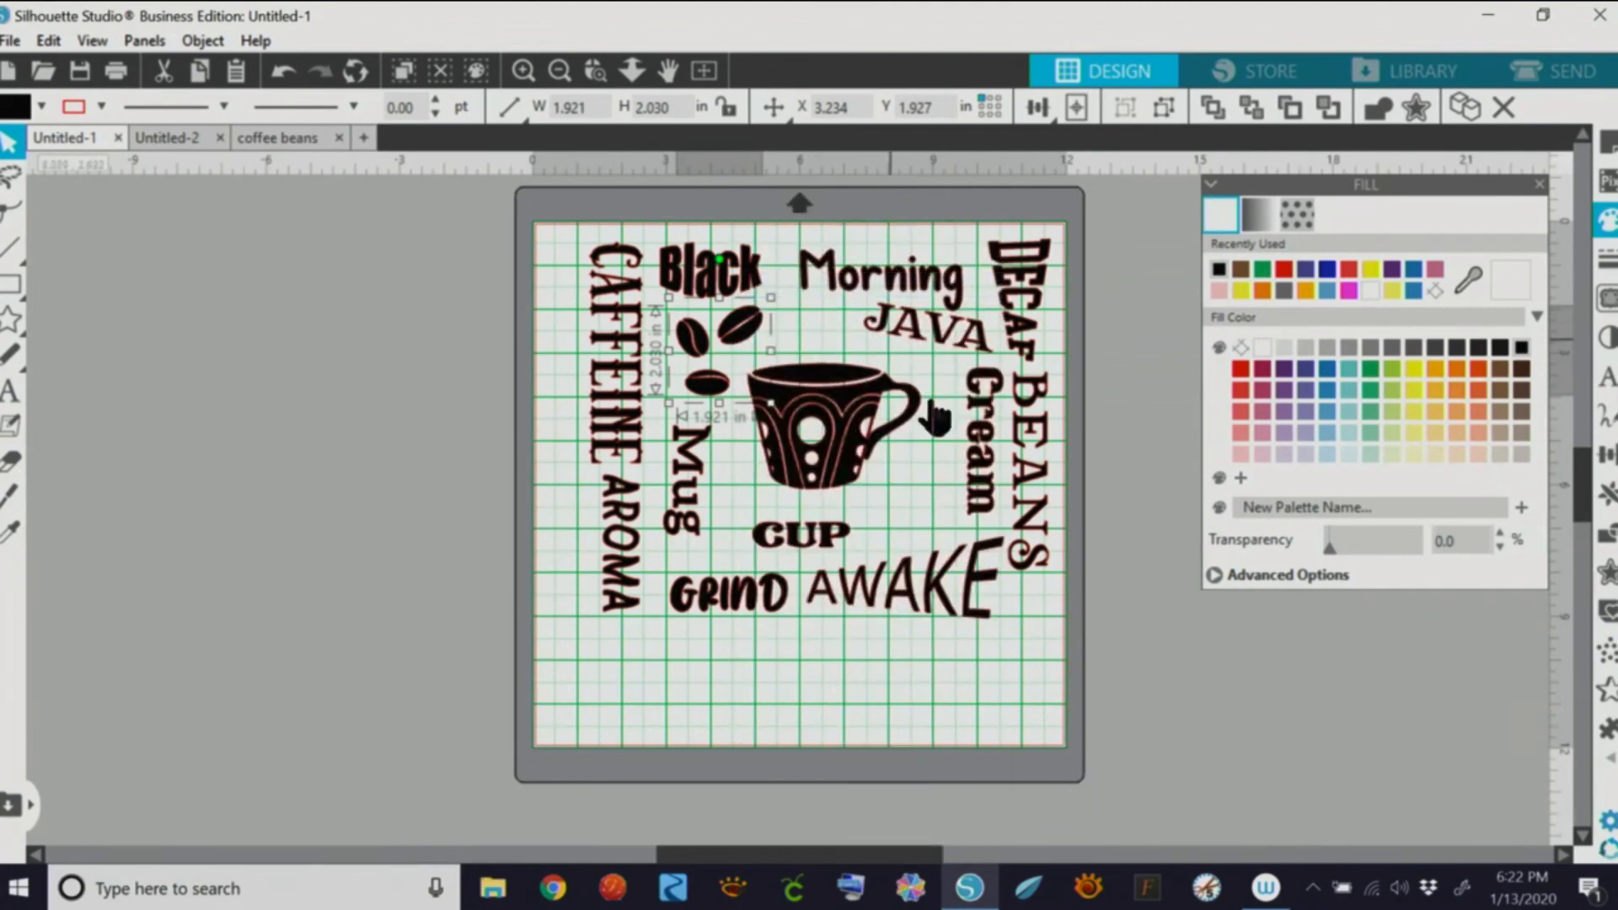
right_click(958, 666)
left_click(1021, 311)
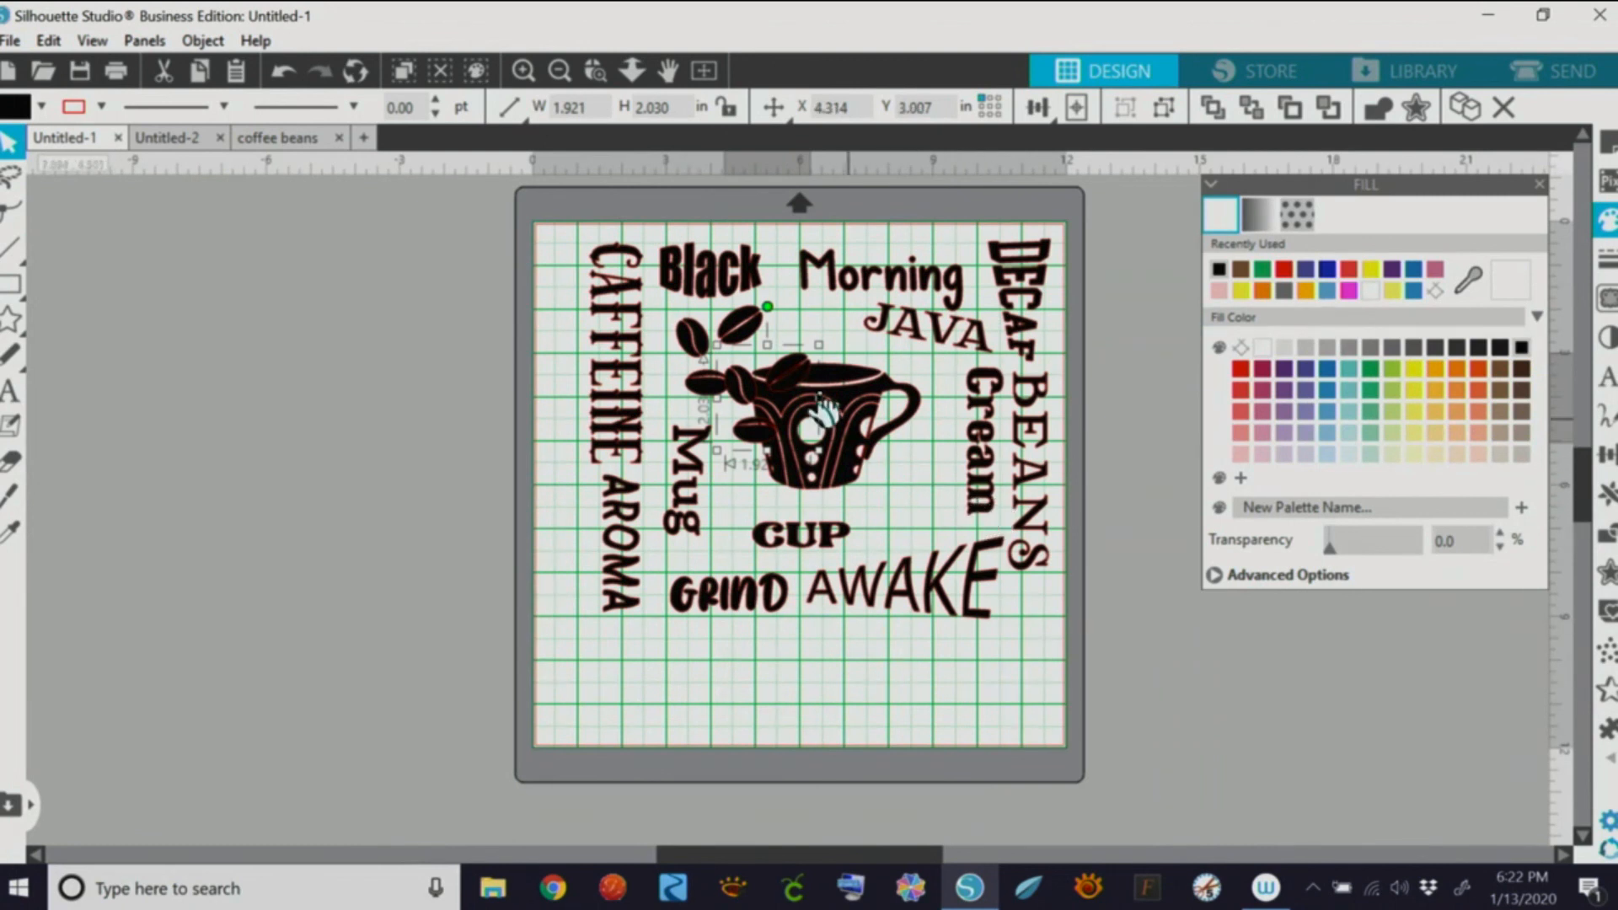
Step: Flip the pasted bean group horizontally, rotate it clockwise, shrink it to about 1.63 in wide and place it between the cup and "Cream"
left_click_drag(800, 373, 1064, 674)
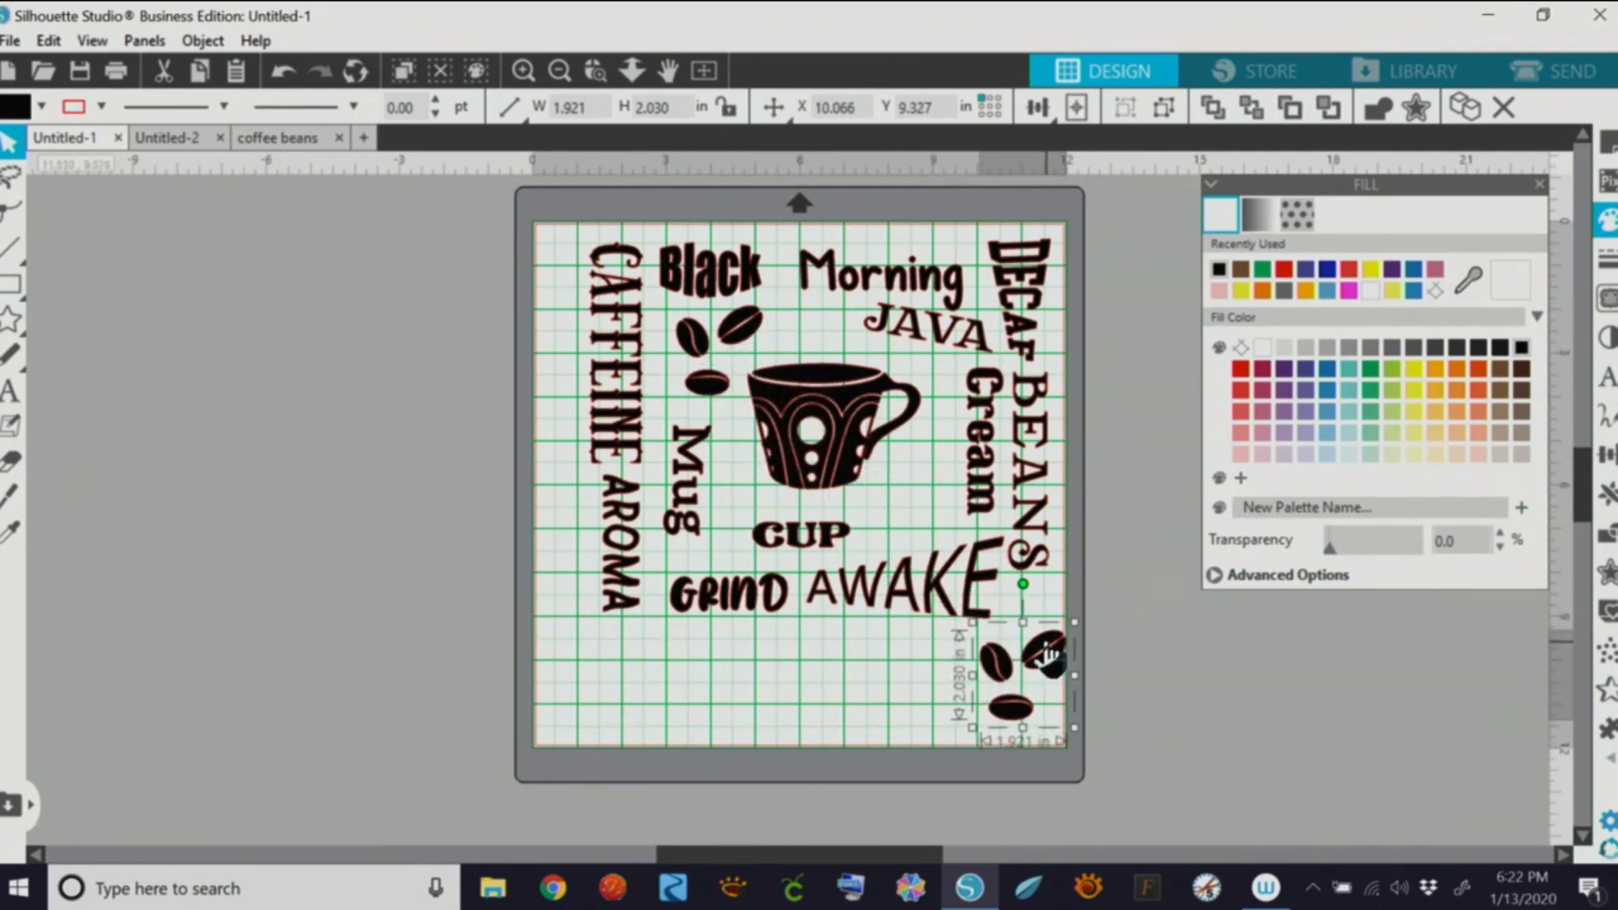
right_click(1047, 647)
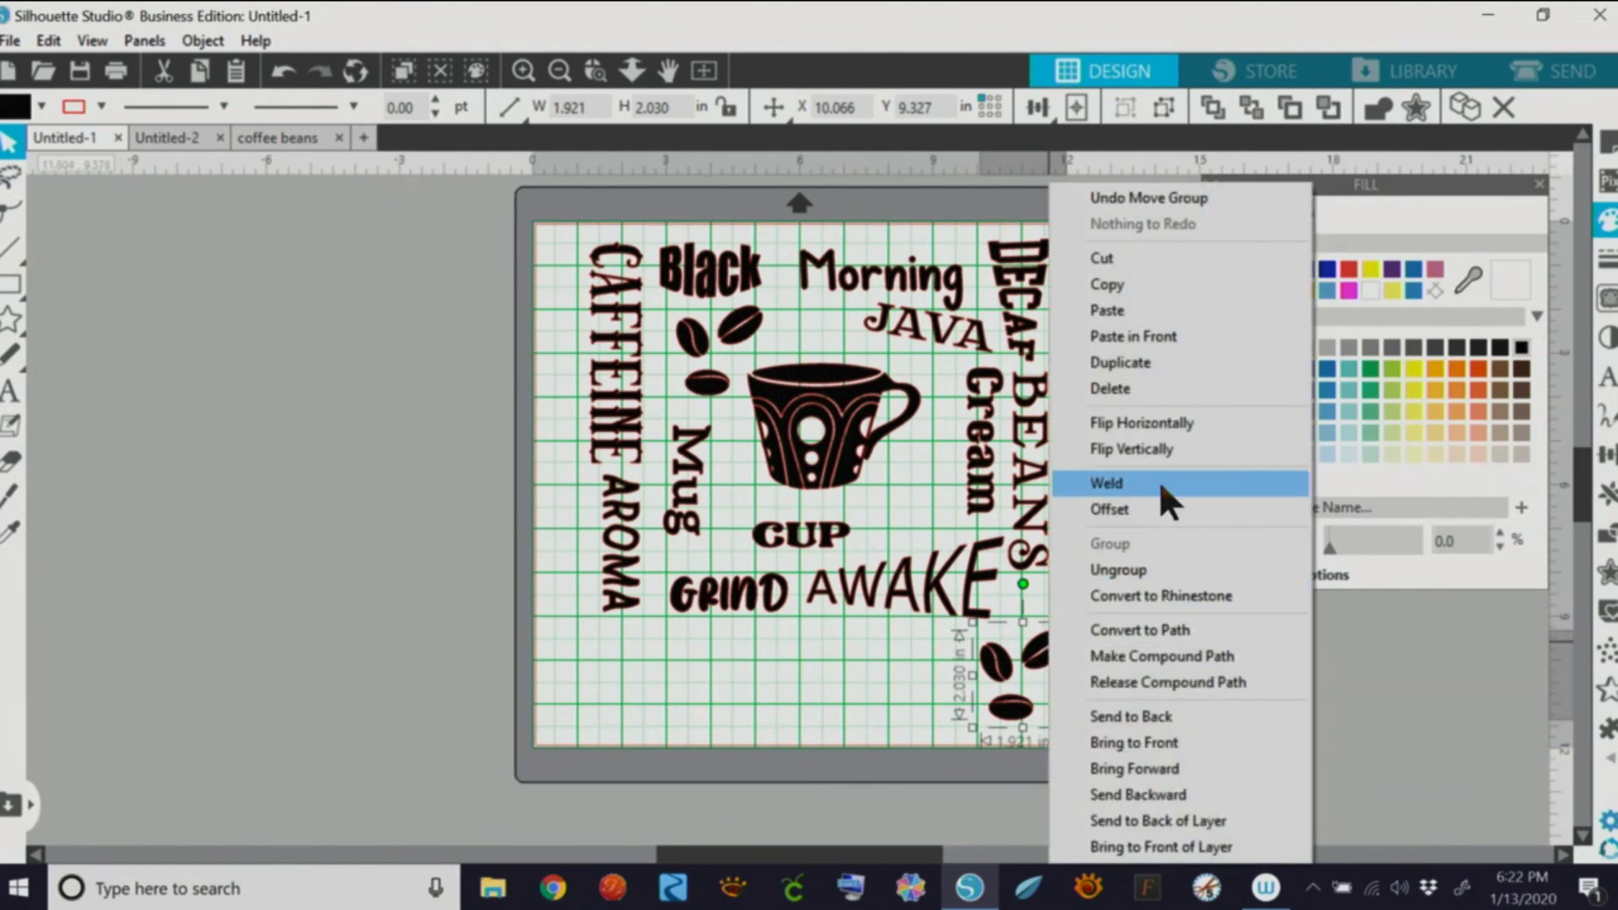
left_click(1185, 422)
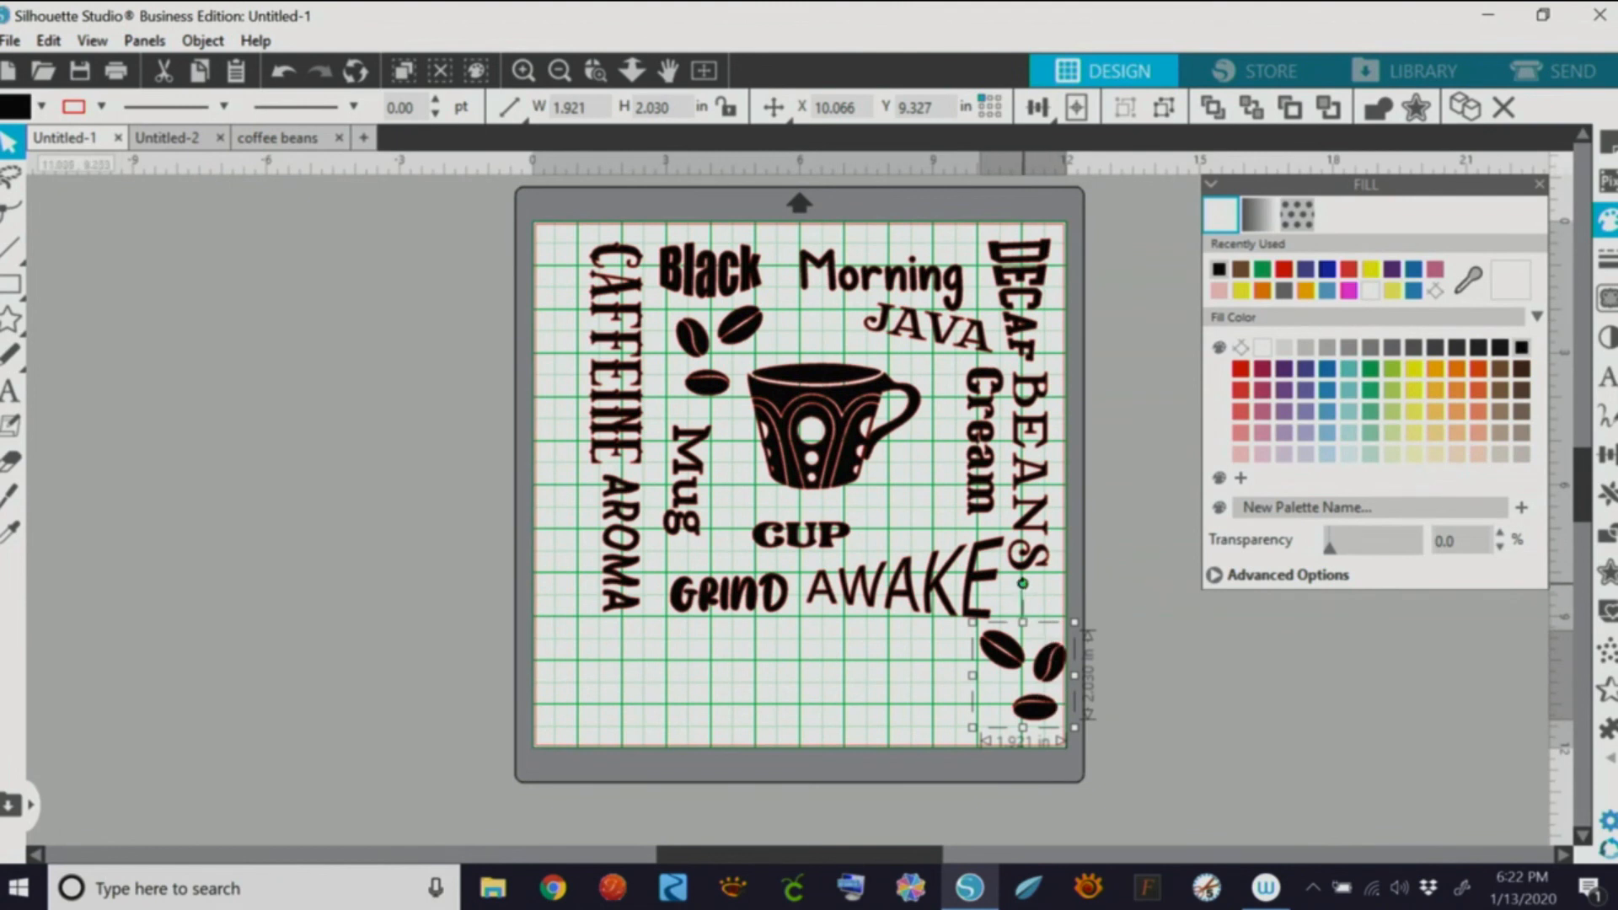
left_click_drag(1022, 583, 1057, 634)
left_click_drag(1047, 696, 936, 520)
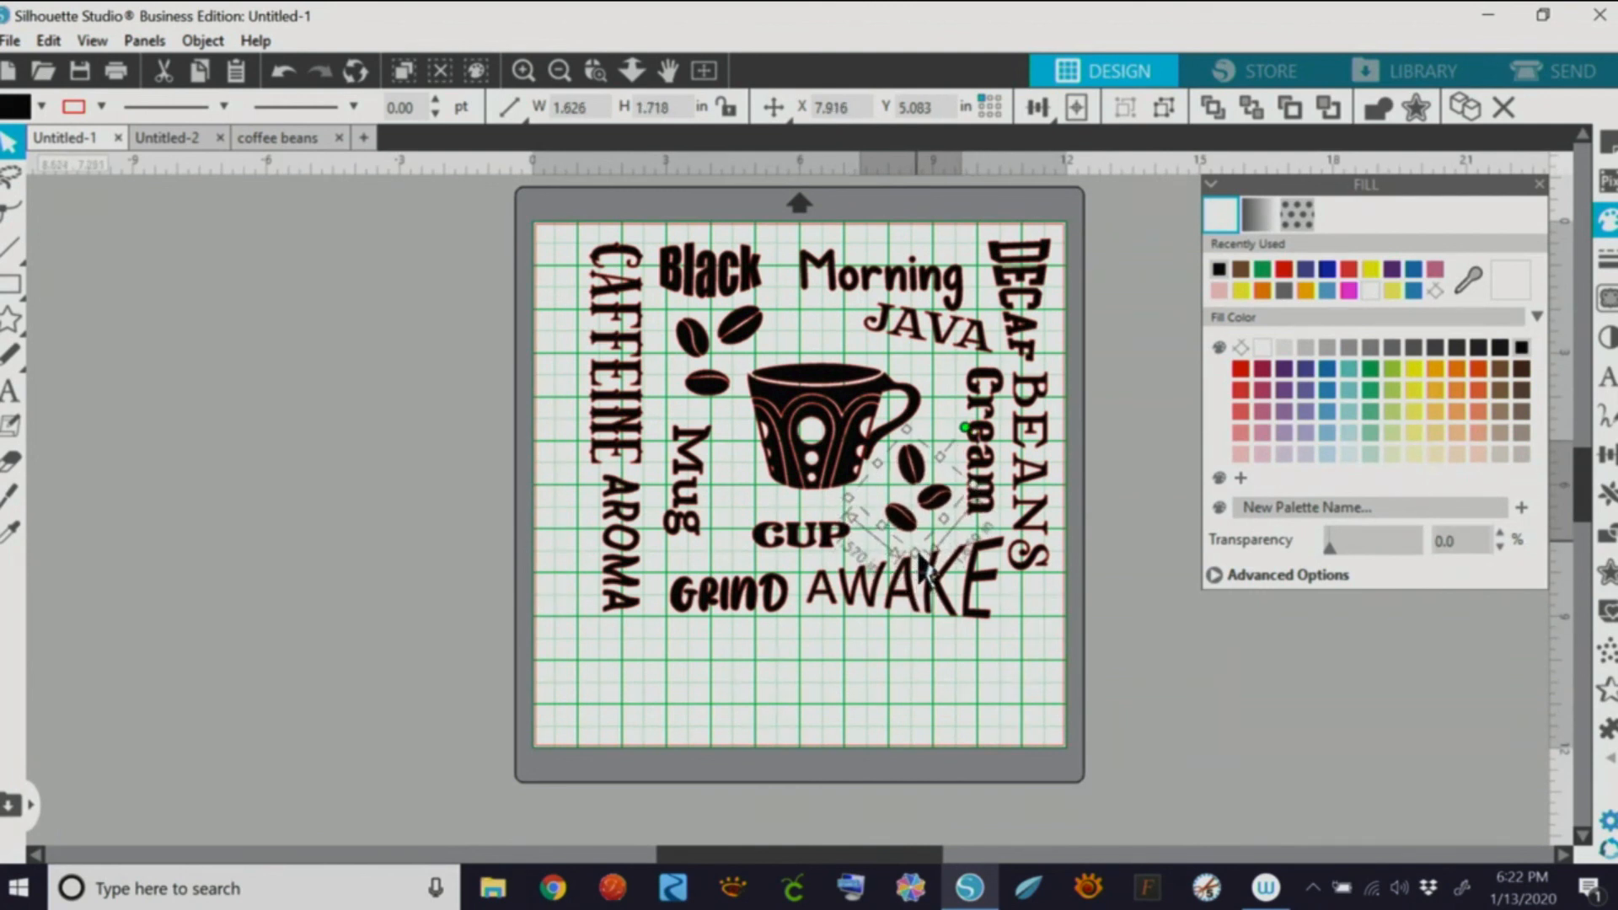
Step: Shrink the original bean group below "Black" to about 1.75 in wide
left_click(743, 341)
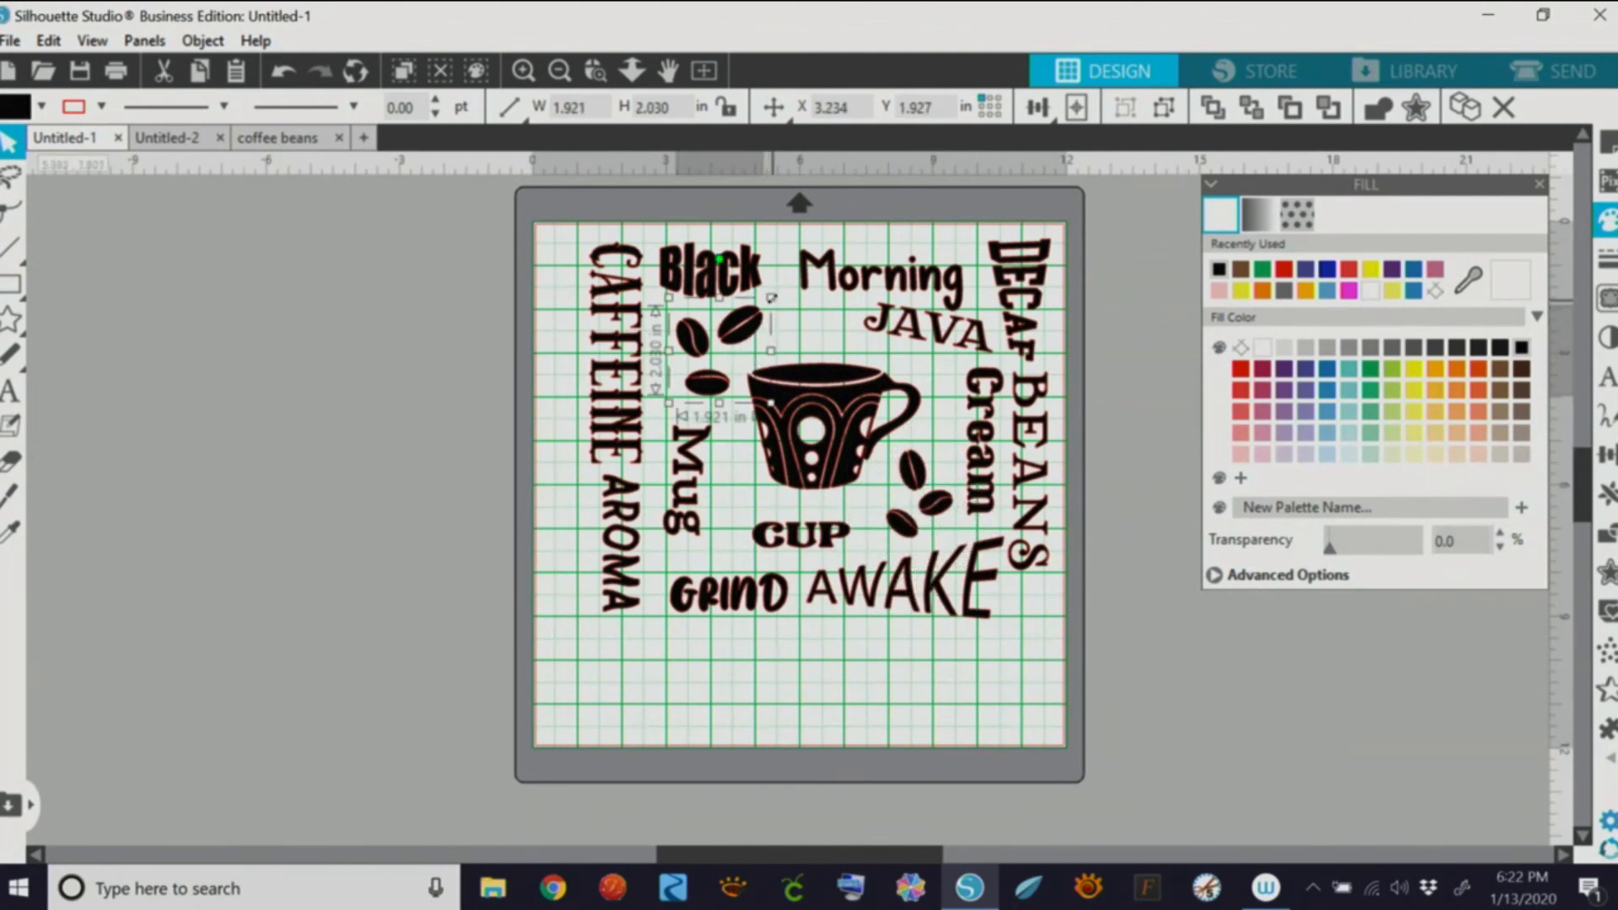
left_click(766, 297)
left_click(751, 326)
left_click_drag(770, 297, 749, 327)
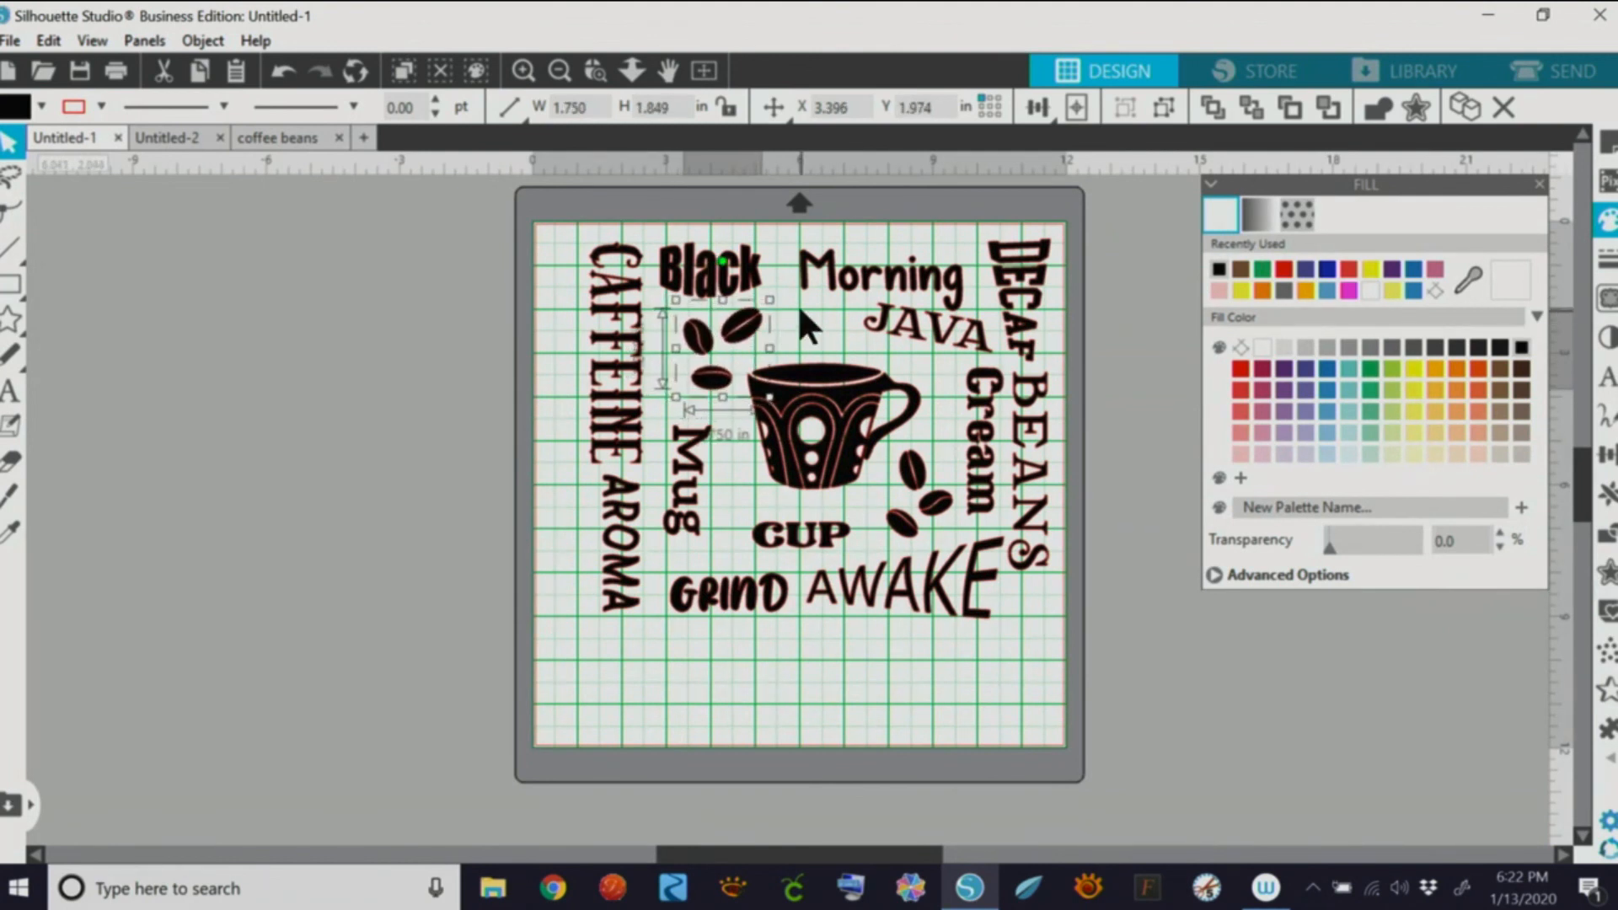
left_click(969, 659)
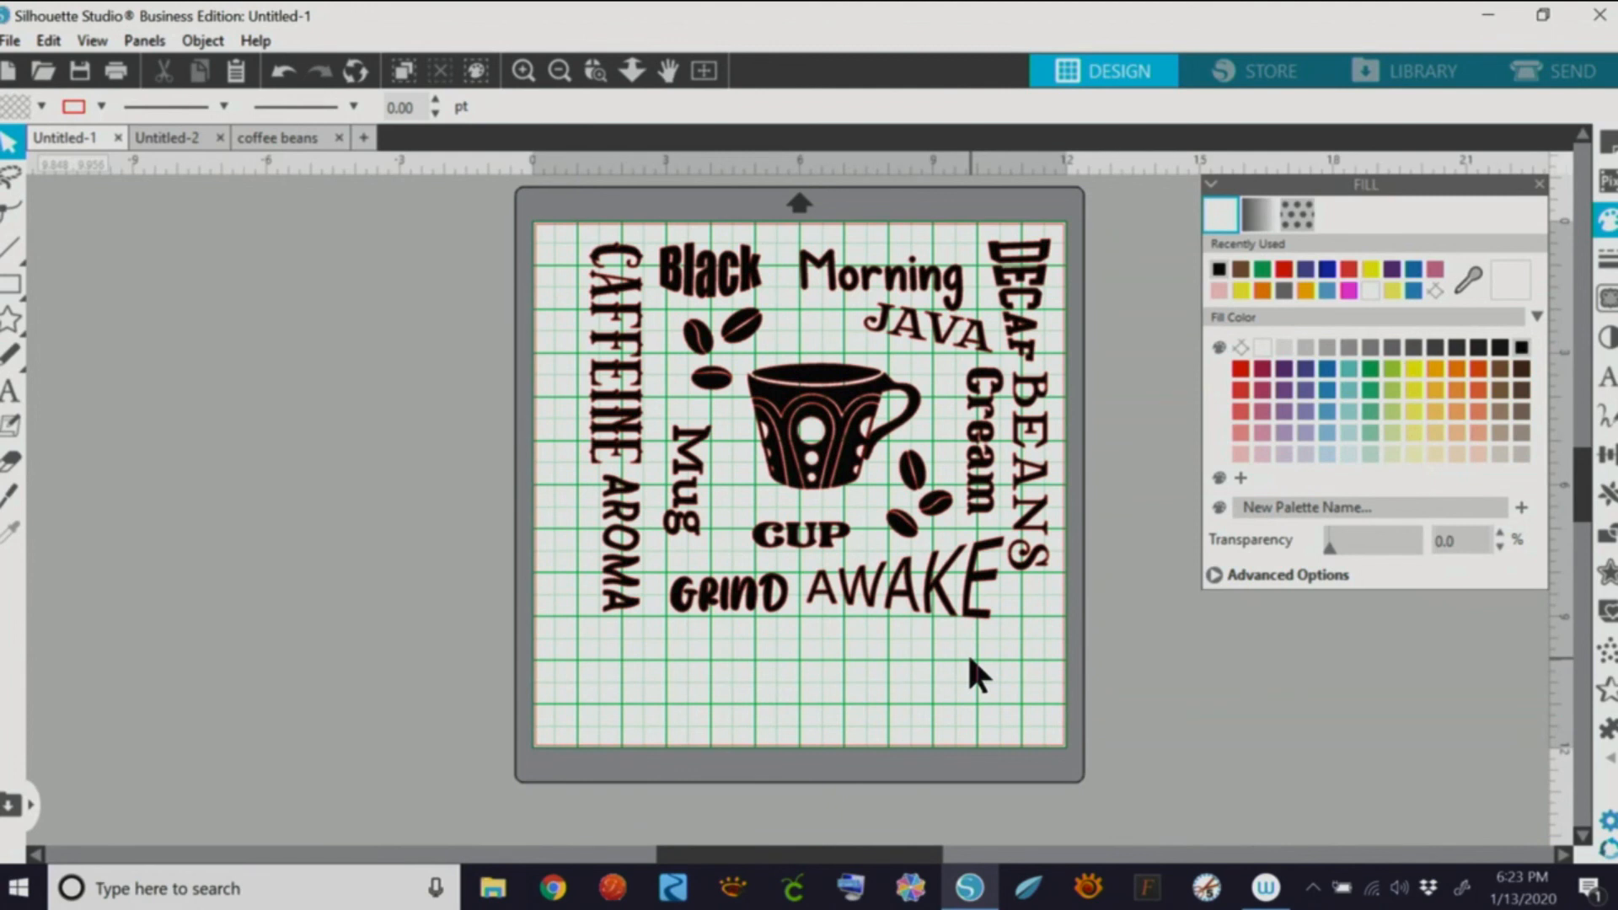
Step: Nudge "CUP" up and slightly right so it sits closer beneath the coffee cup
left_click(833, 556)
key("Up")
key("Up")
key("Up")
key("Up")
key("Up")
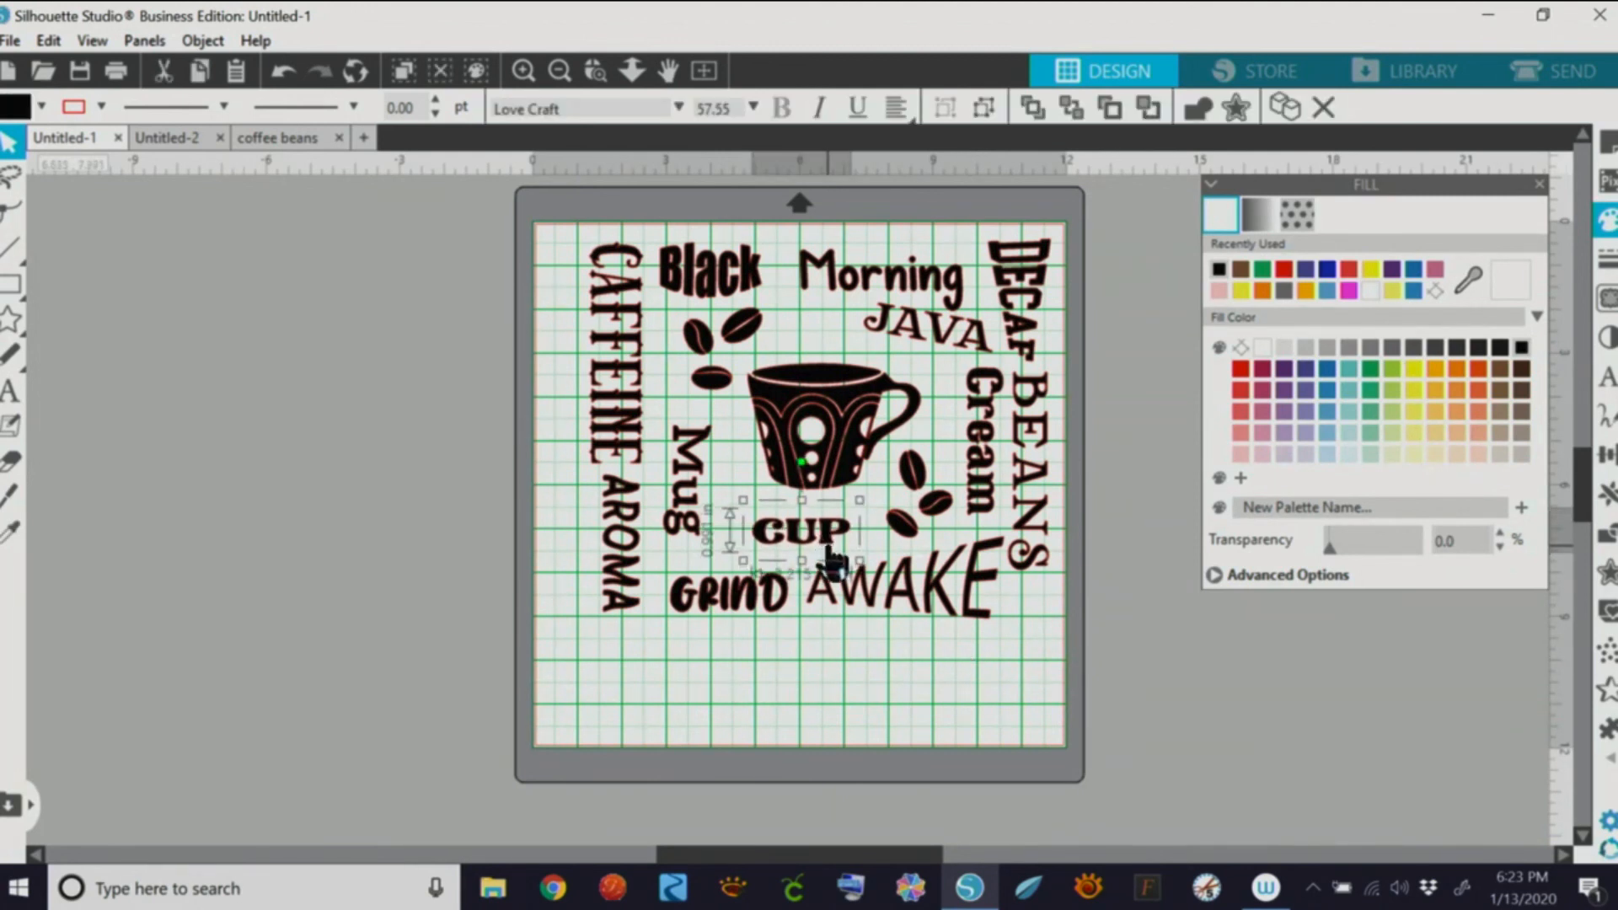
key("Right")
key("Right")
key("Right")
key("Right")
key("Right")
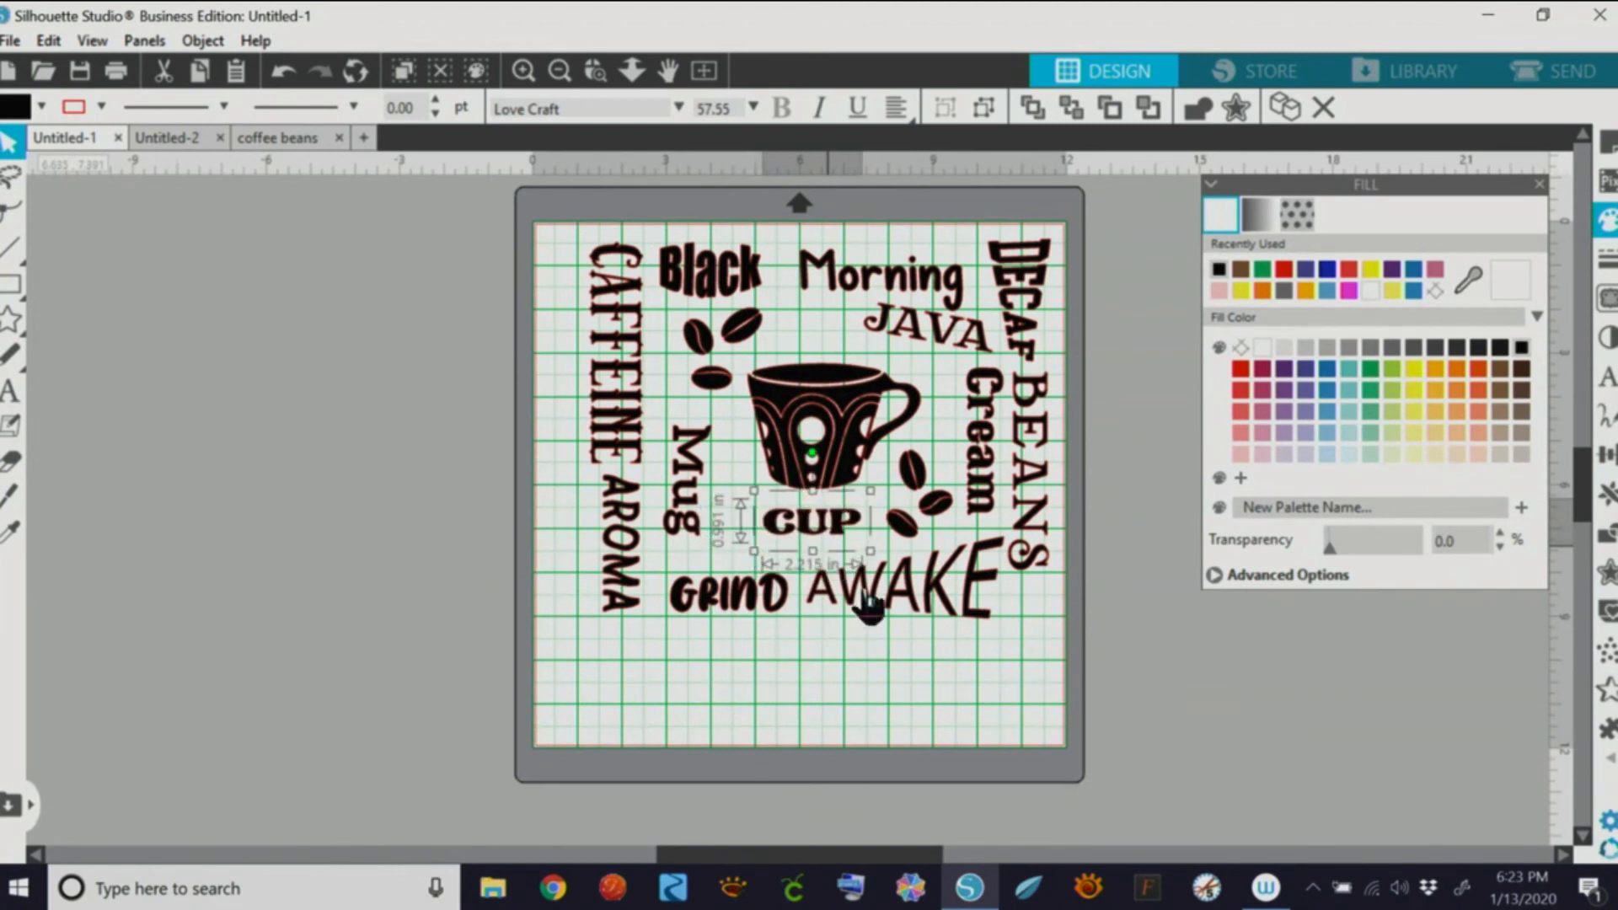
Step: Nudge "GRIND" and "AWAKE" up together, closer to "CUP"
left_click(762, 600)
left_click(915, 602, "shift")
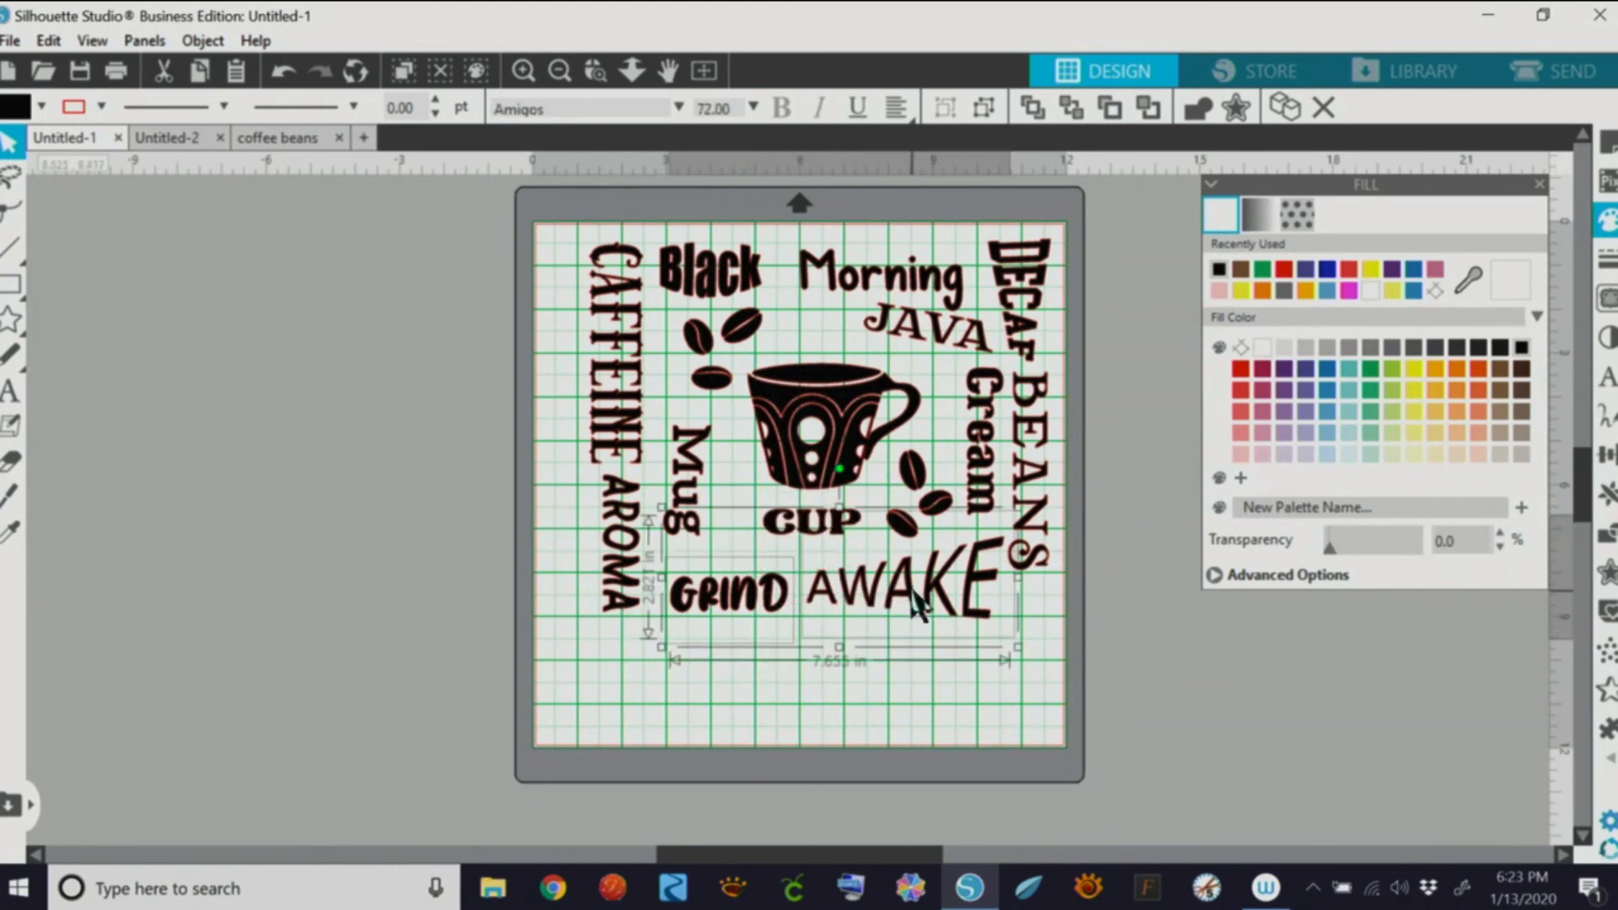
key("Up")
key("Up")
key("Up")
key("Up")
key("Up")
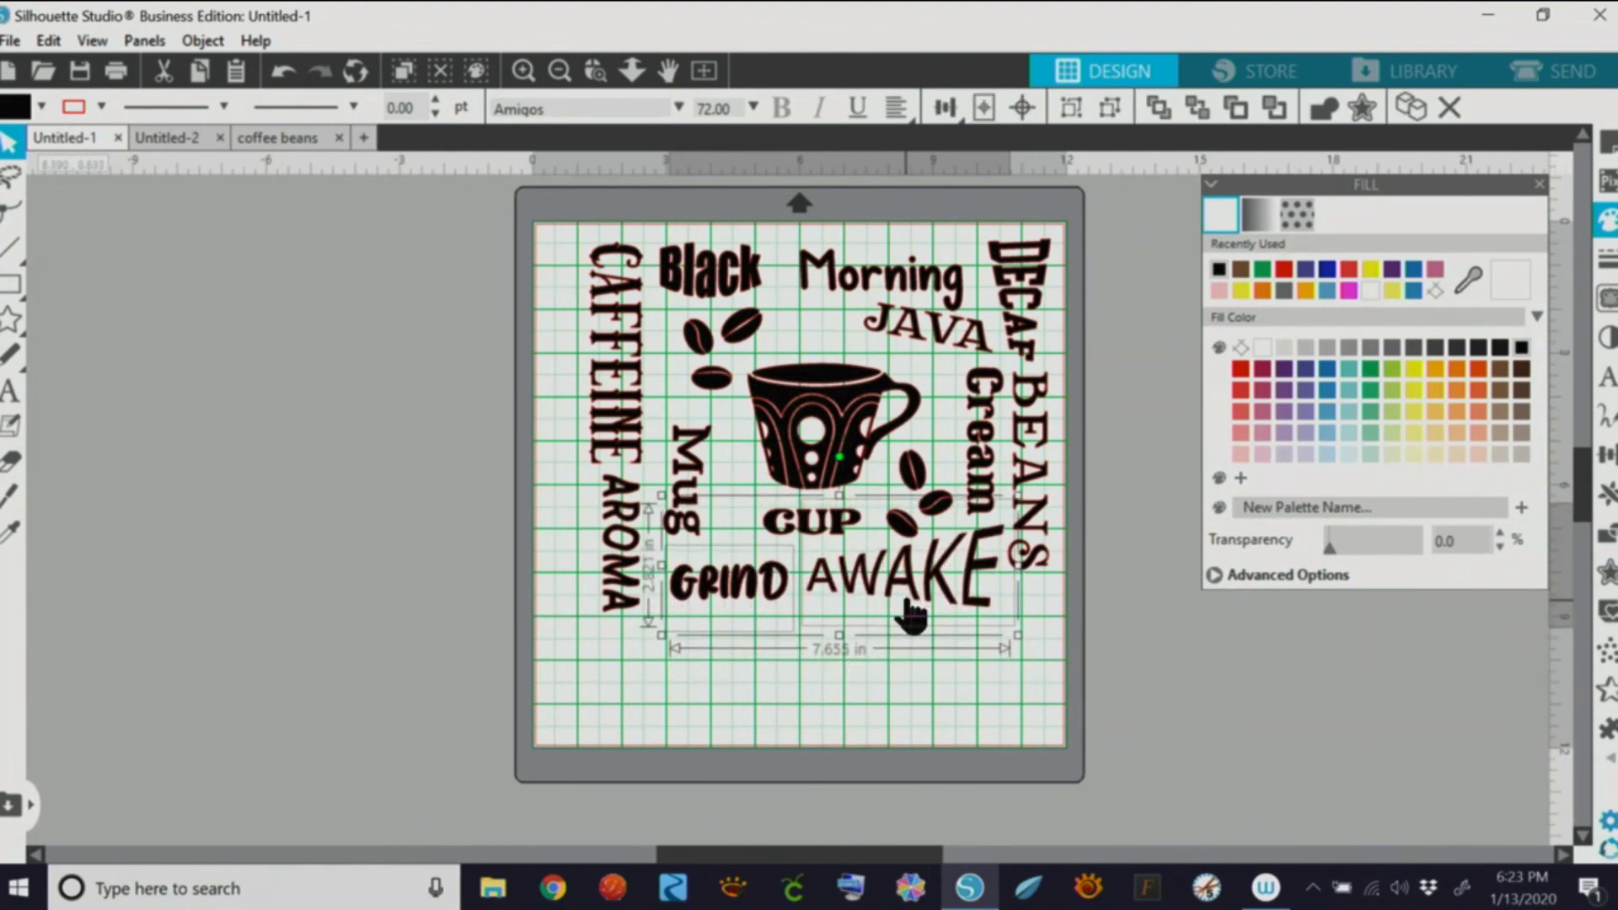
left_click(723, 706)
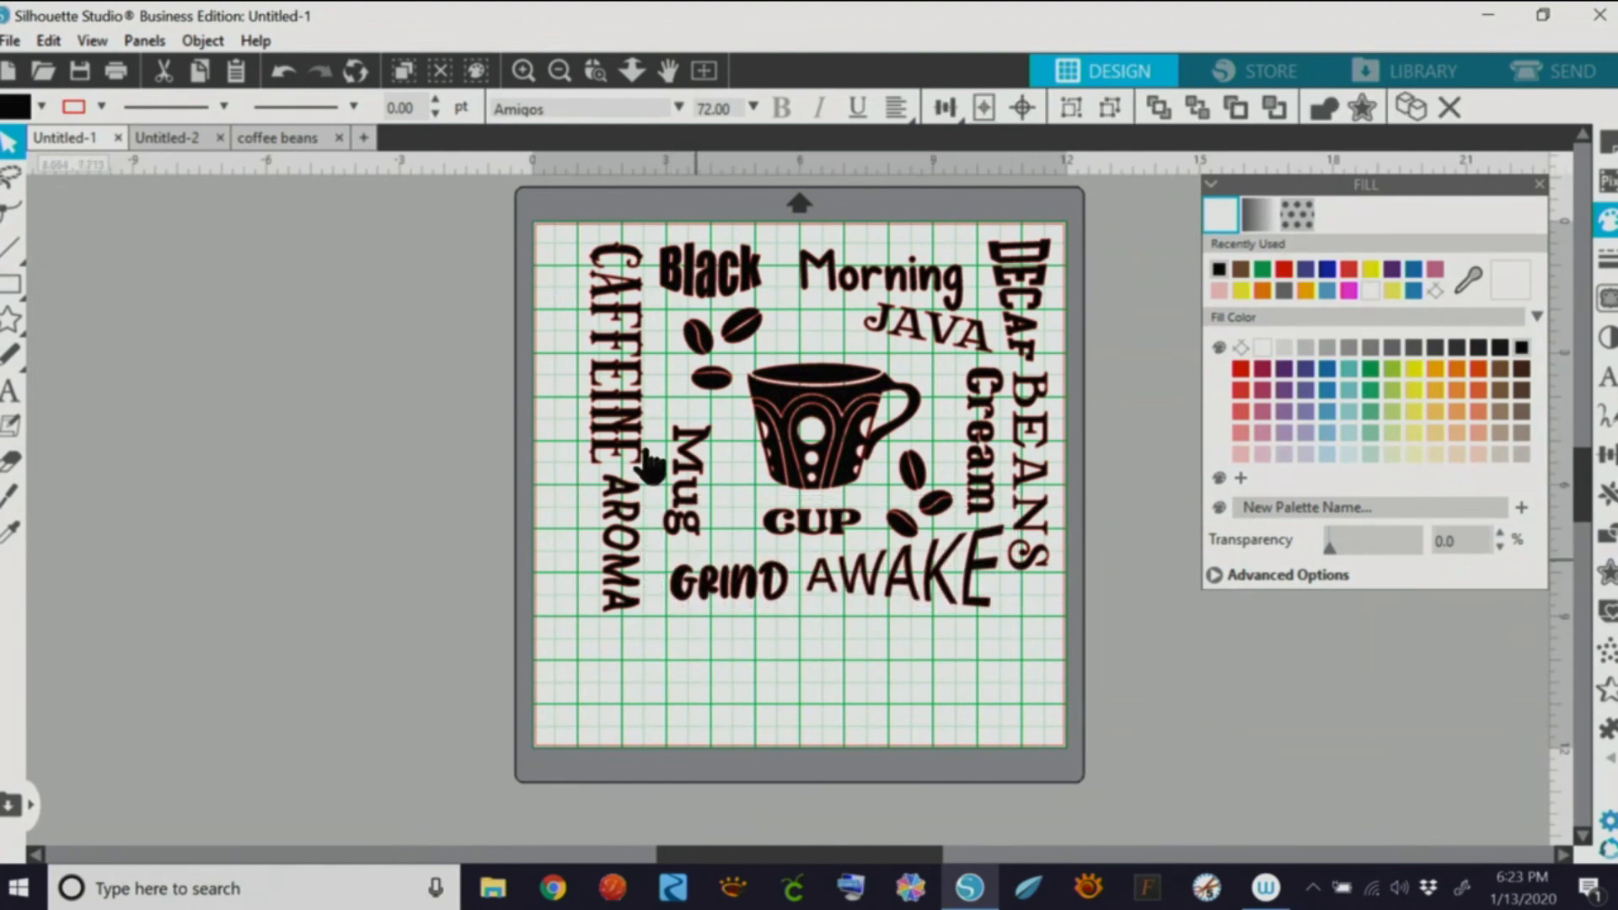
Step: Nudge "CAFFEINE" and "AROMA" together toward the center of the design
left_click(640, 527)
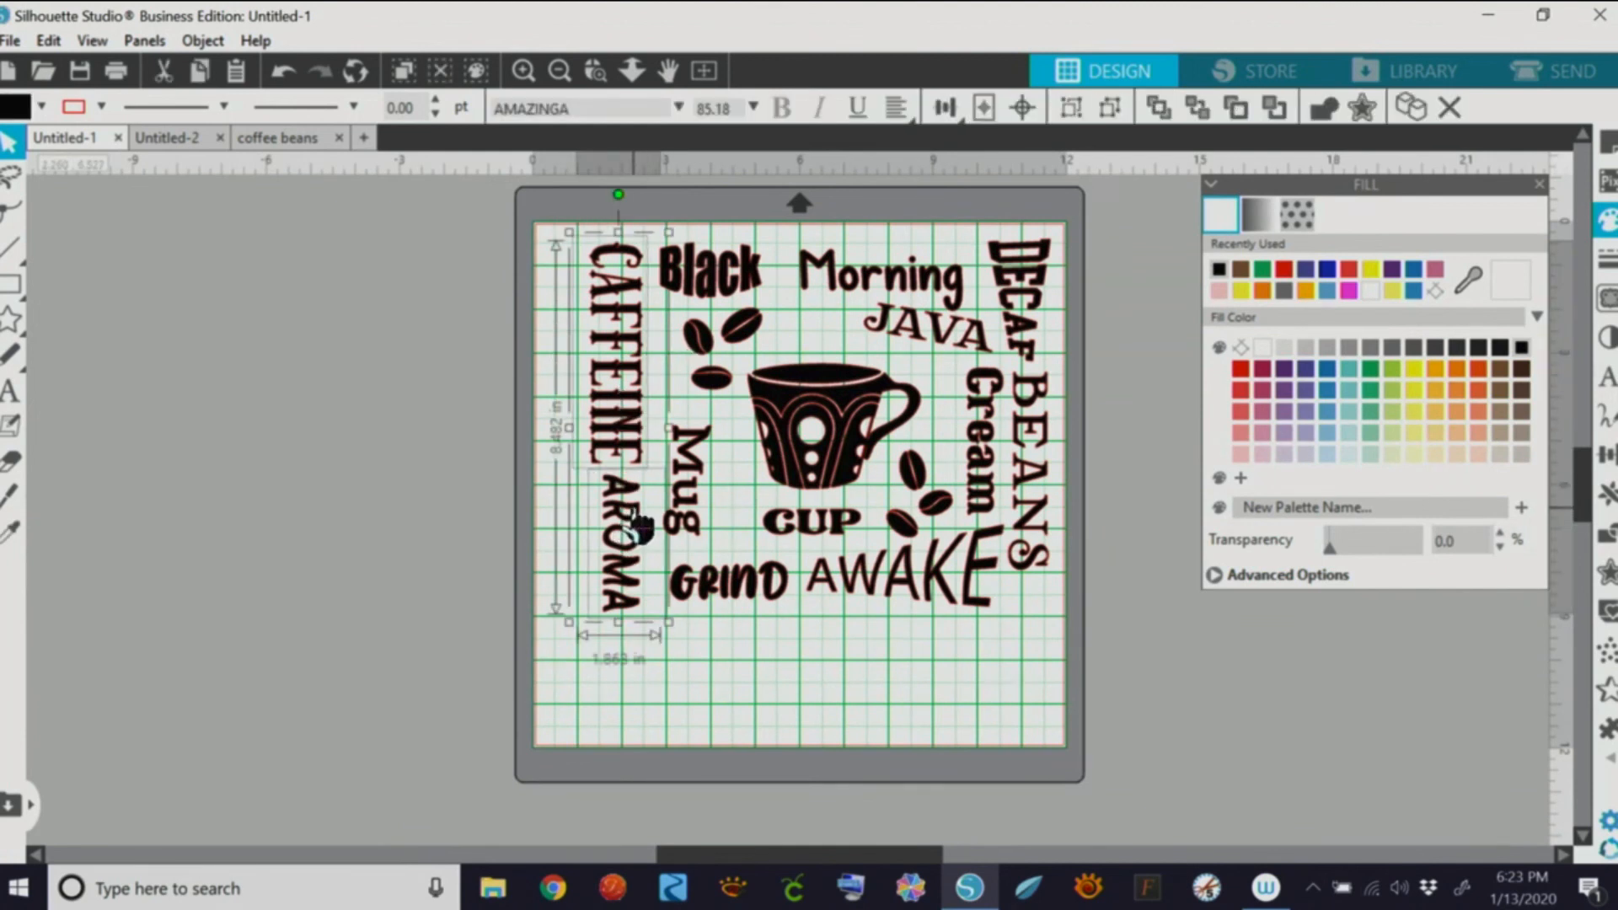
key("Right")
key("Right")
key("Right")
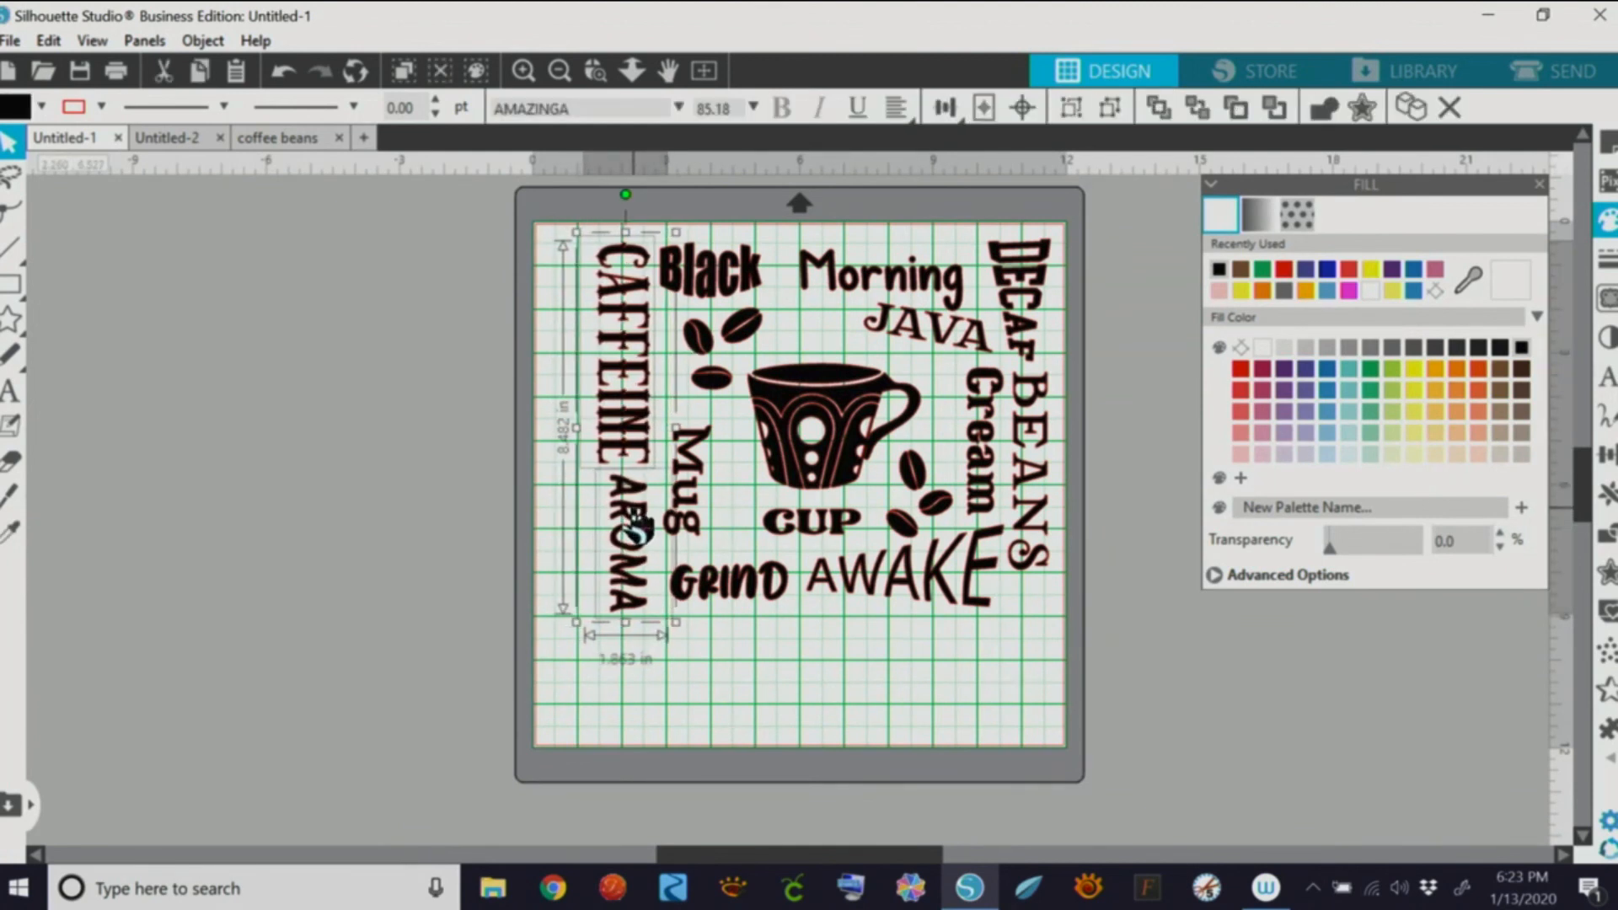
key("Right")
left_click(829, 312)
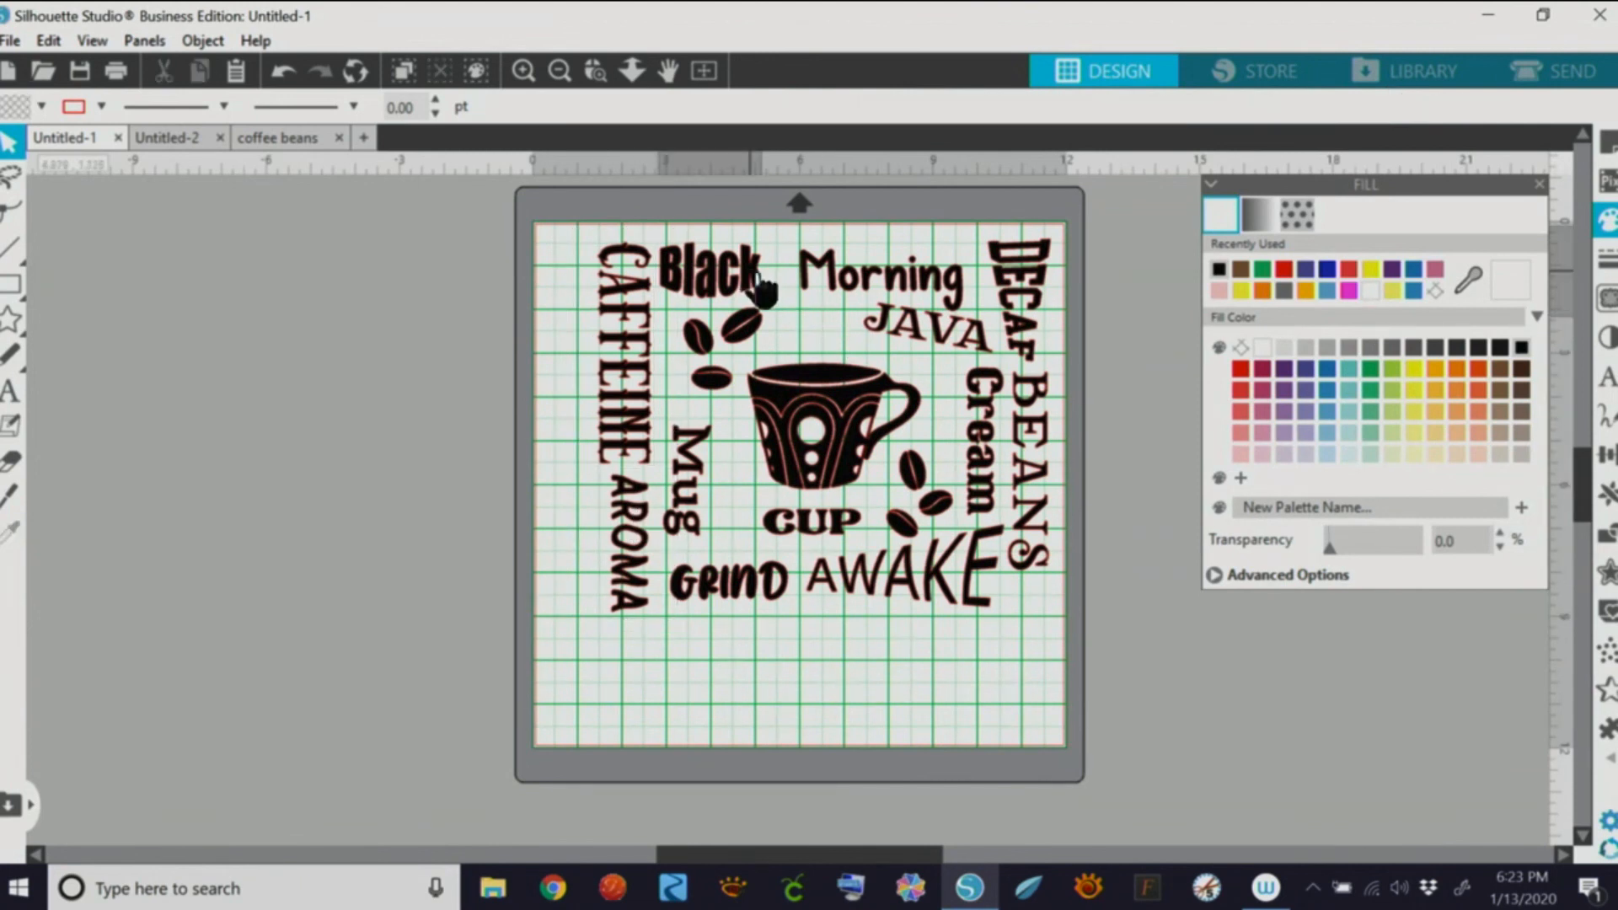
Step: Nudge "Black" right to even the gap between "CAFFEINE" and "Morning"
left_click(765, 266)
key("Right")
key("Right")
key("Right")
key("Right")
key("Right")
key("Right")
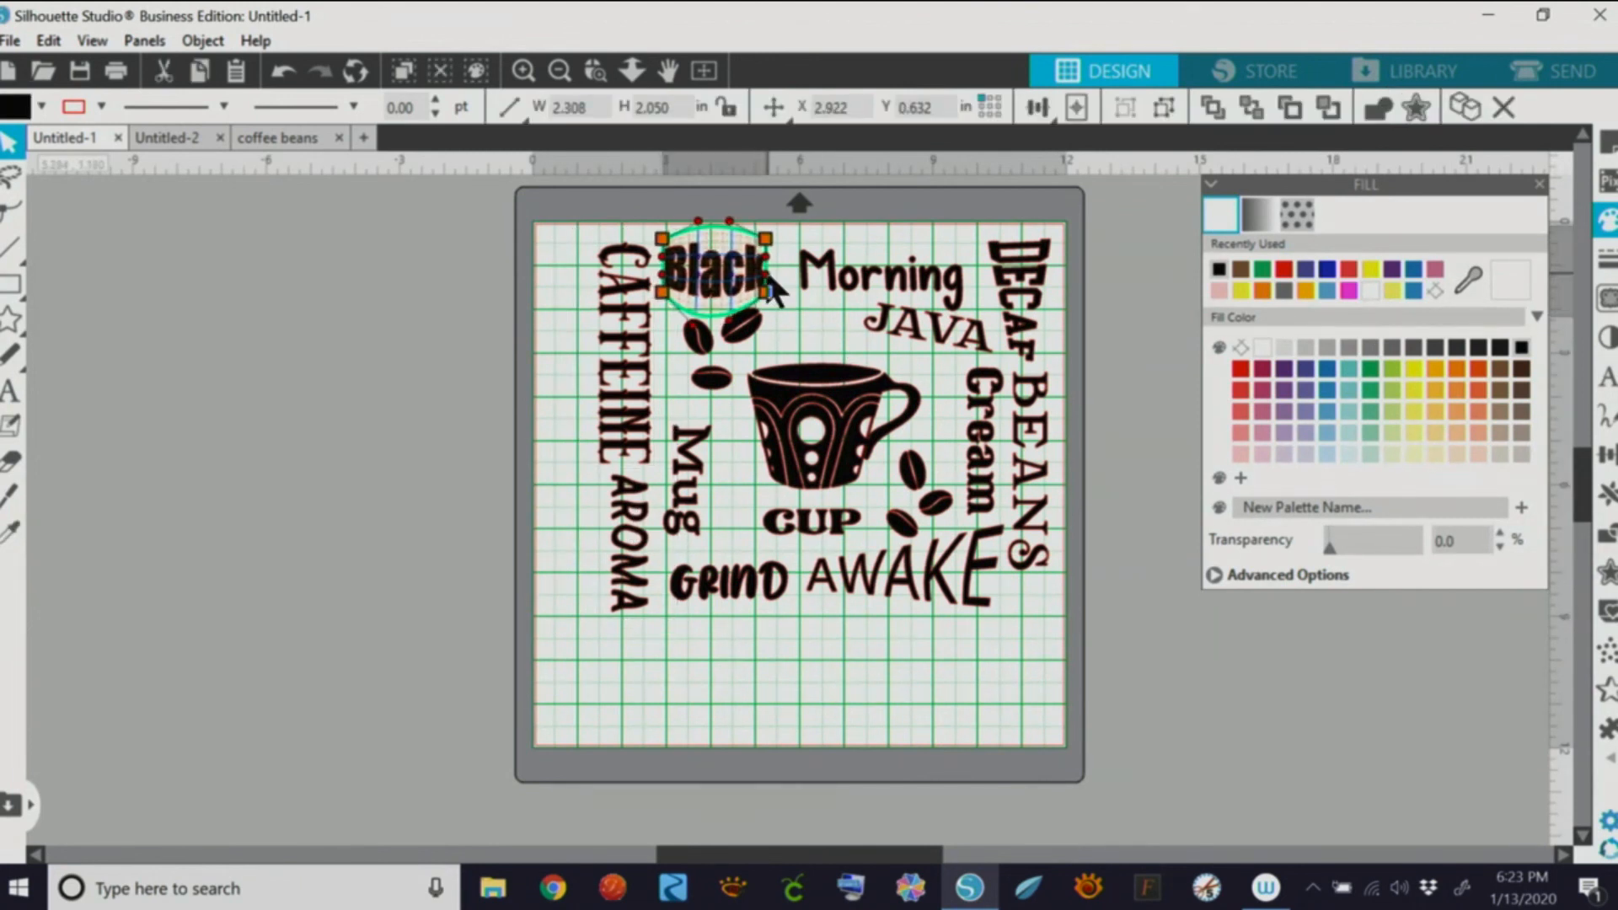
left_click(763, 643)
Step: Shift "JAVA" left beneath "Morning" and move "Cream" slightly up
left_click_drag(946, 335, 919, 345)
left_click(916, 336)
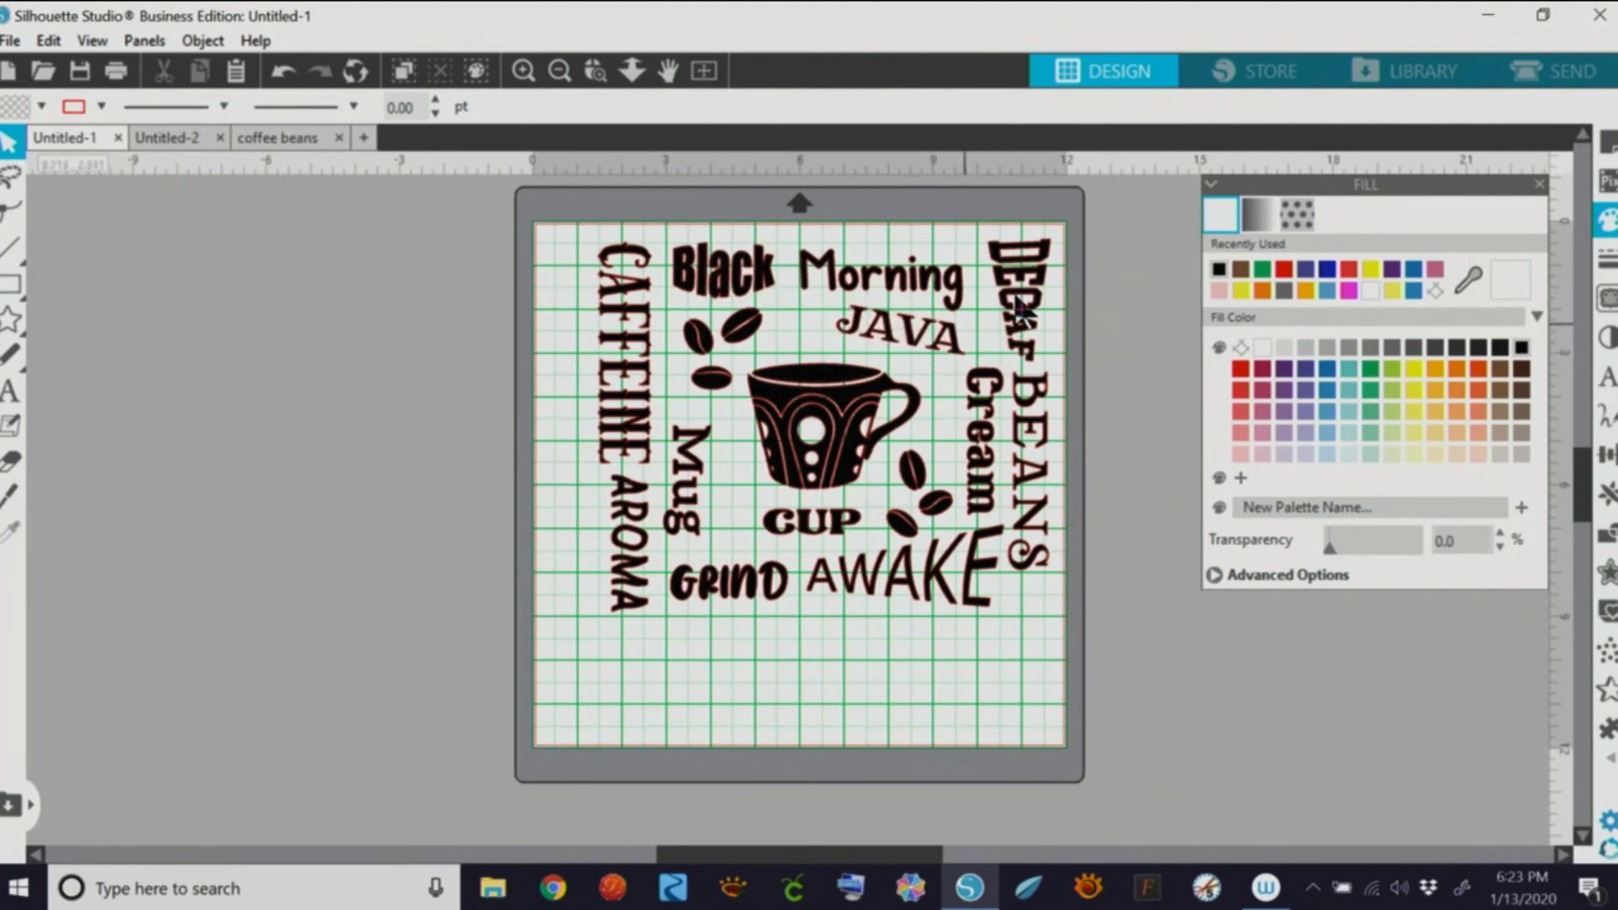
left_click_drag(981, 393, 983, 380)
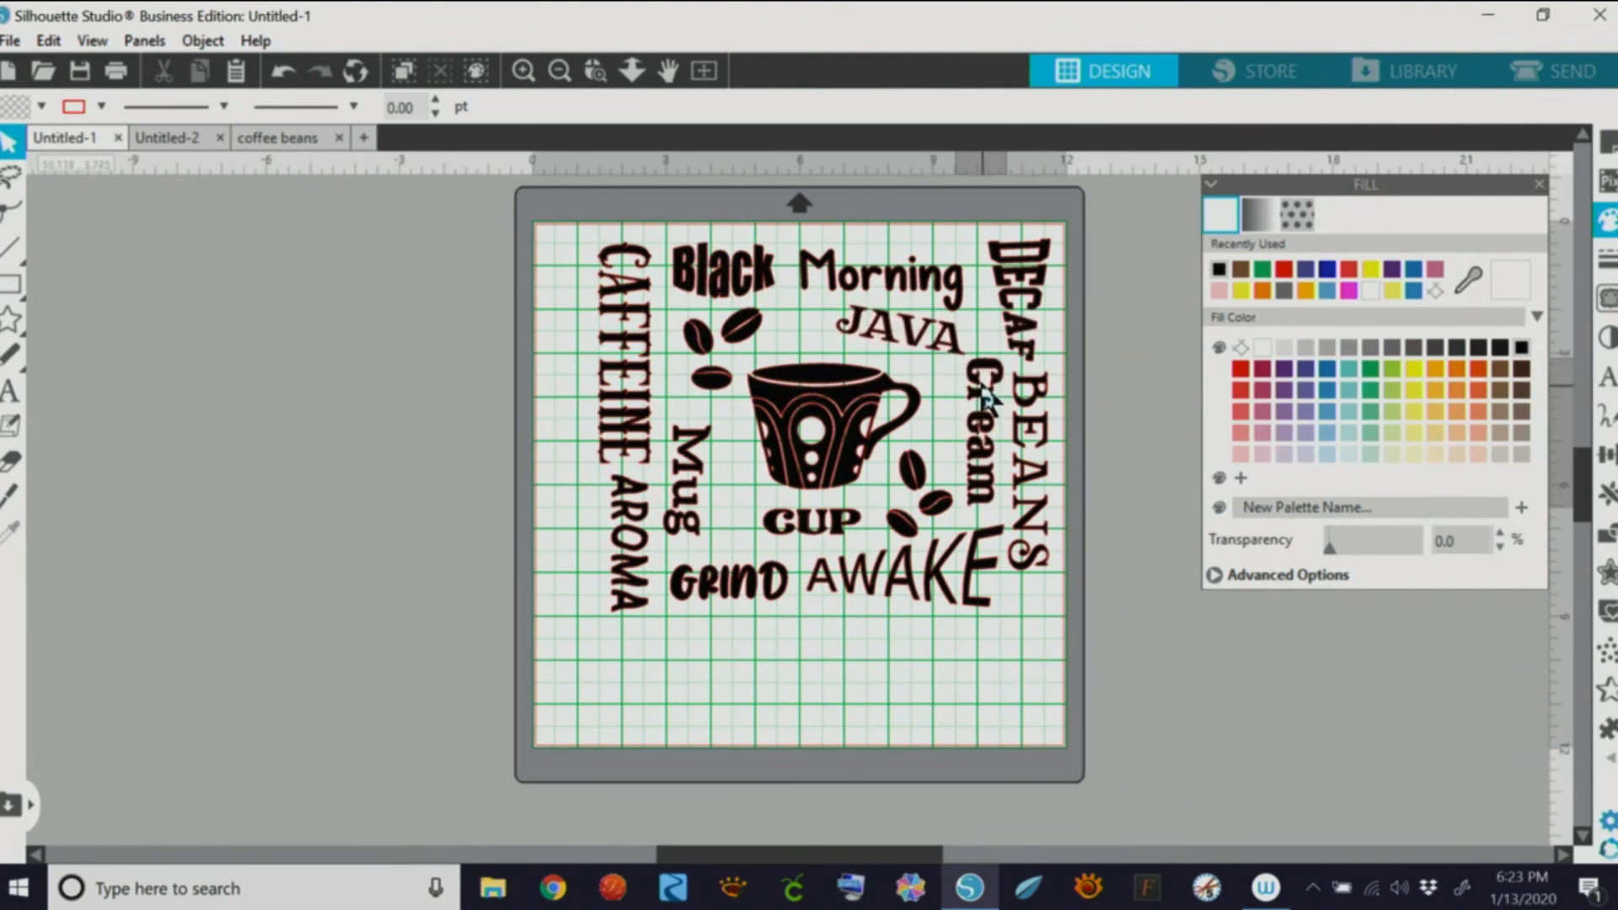
key("Escape")
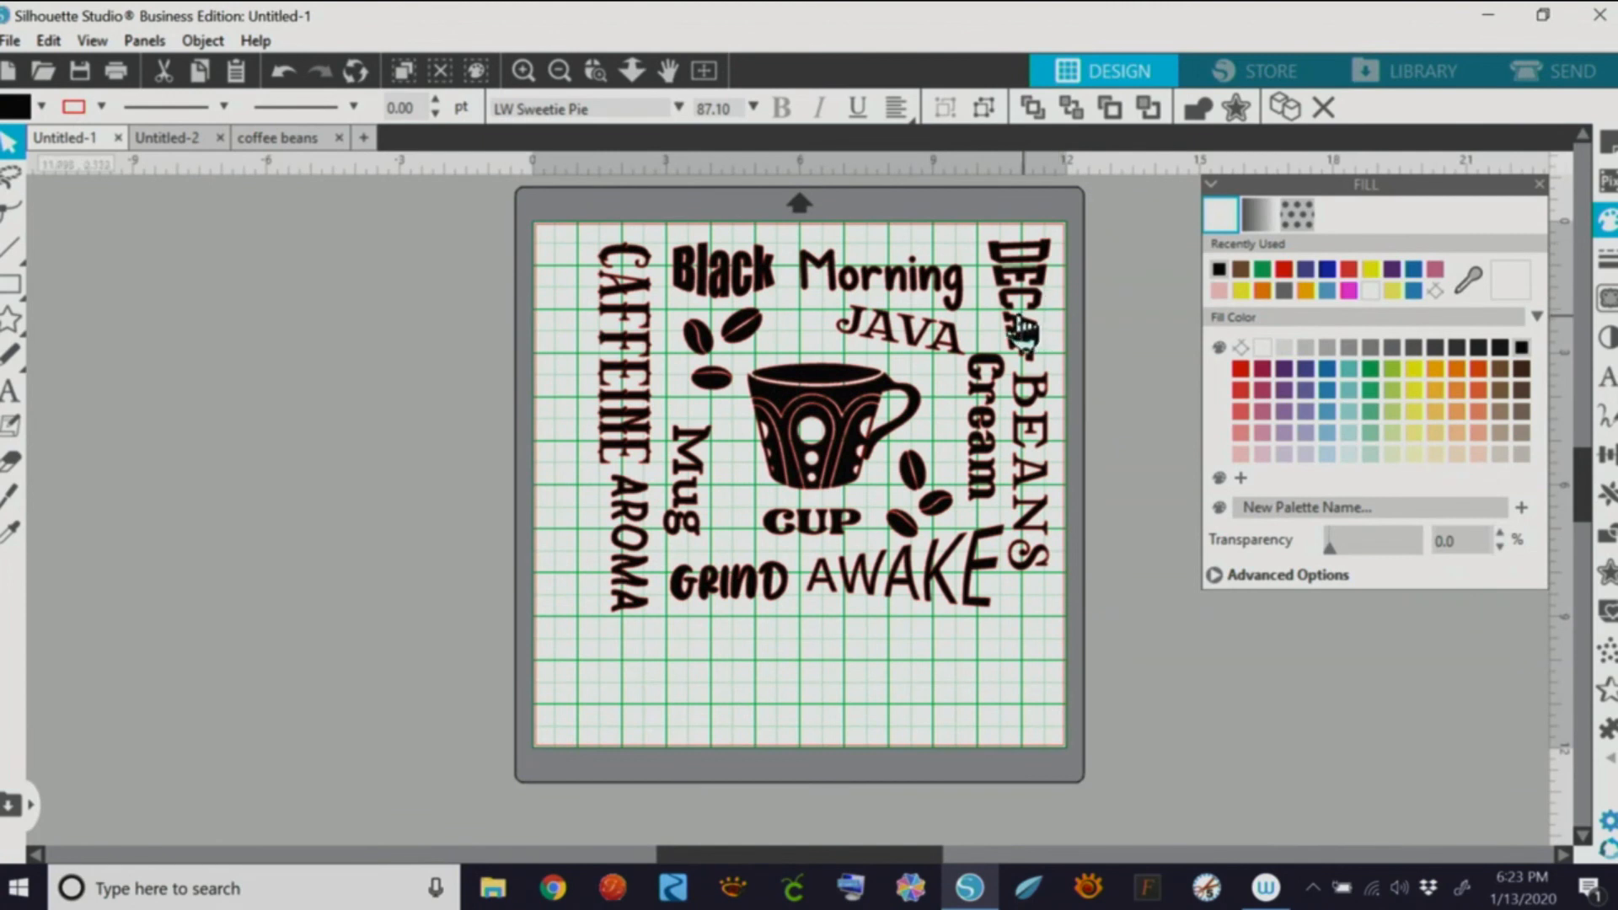
Step: Nudge "DECAF" and "BEANS" down together along the design's right edge
left_click(1027, 337)
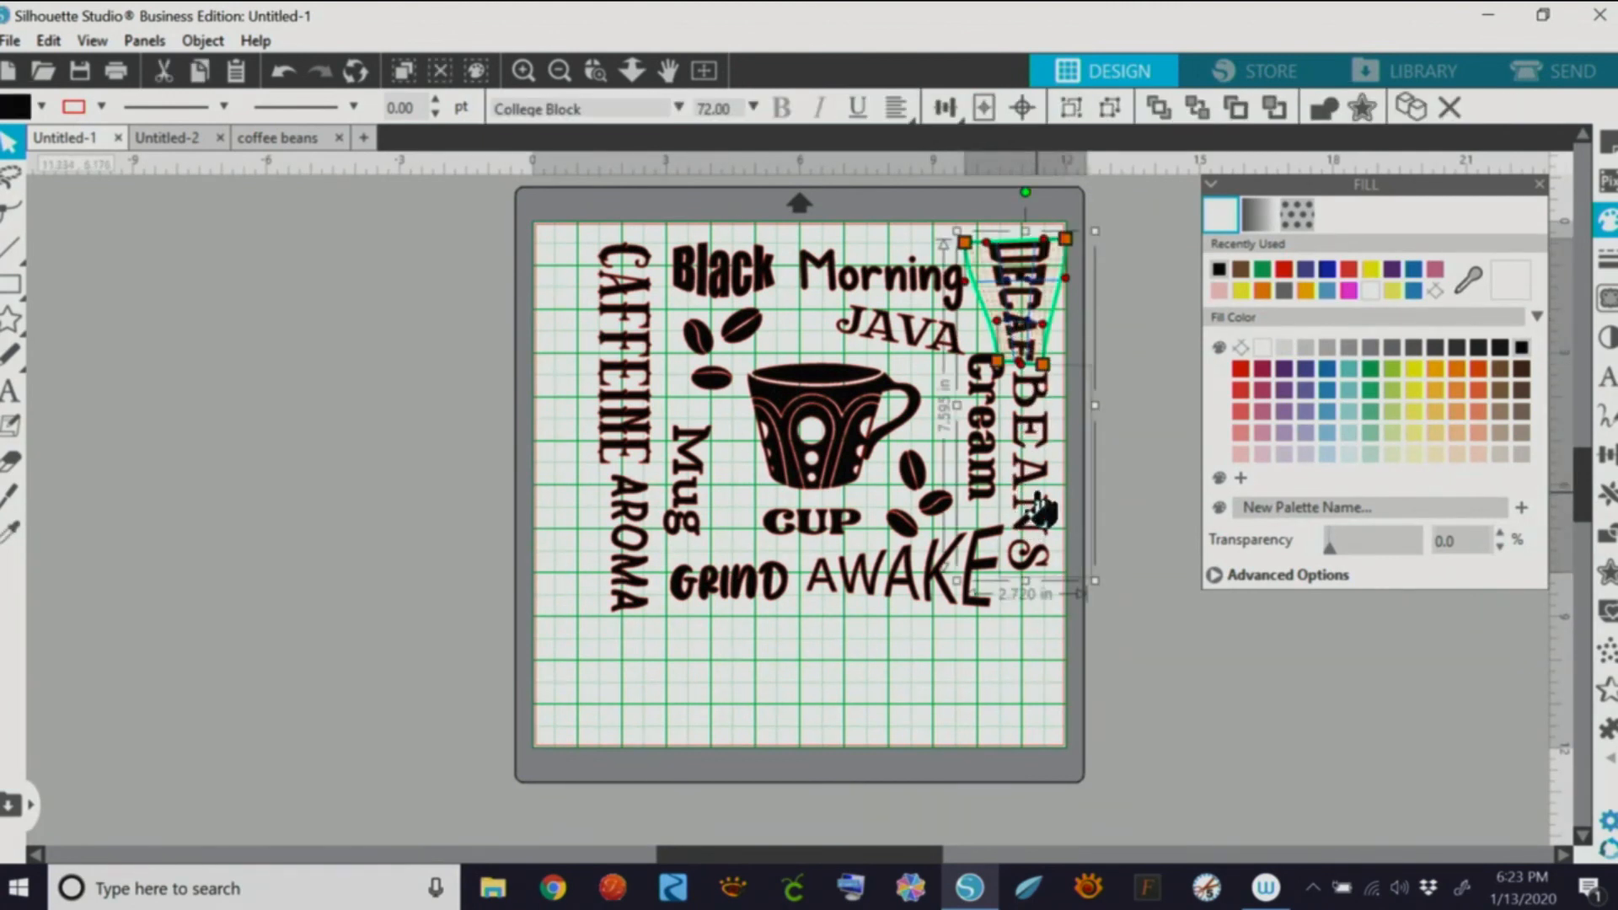
key("Down")
key("Down")
key("Down")
key("Down")
key("Down")
key("Down")
key("Down")
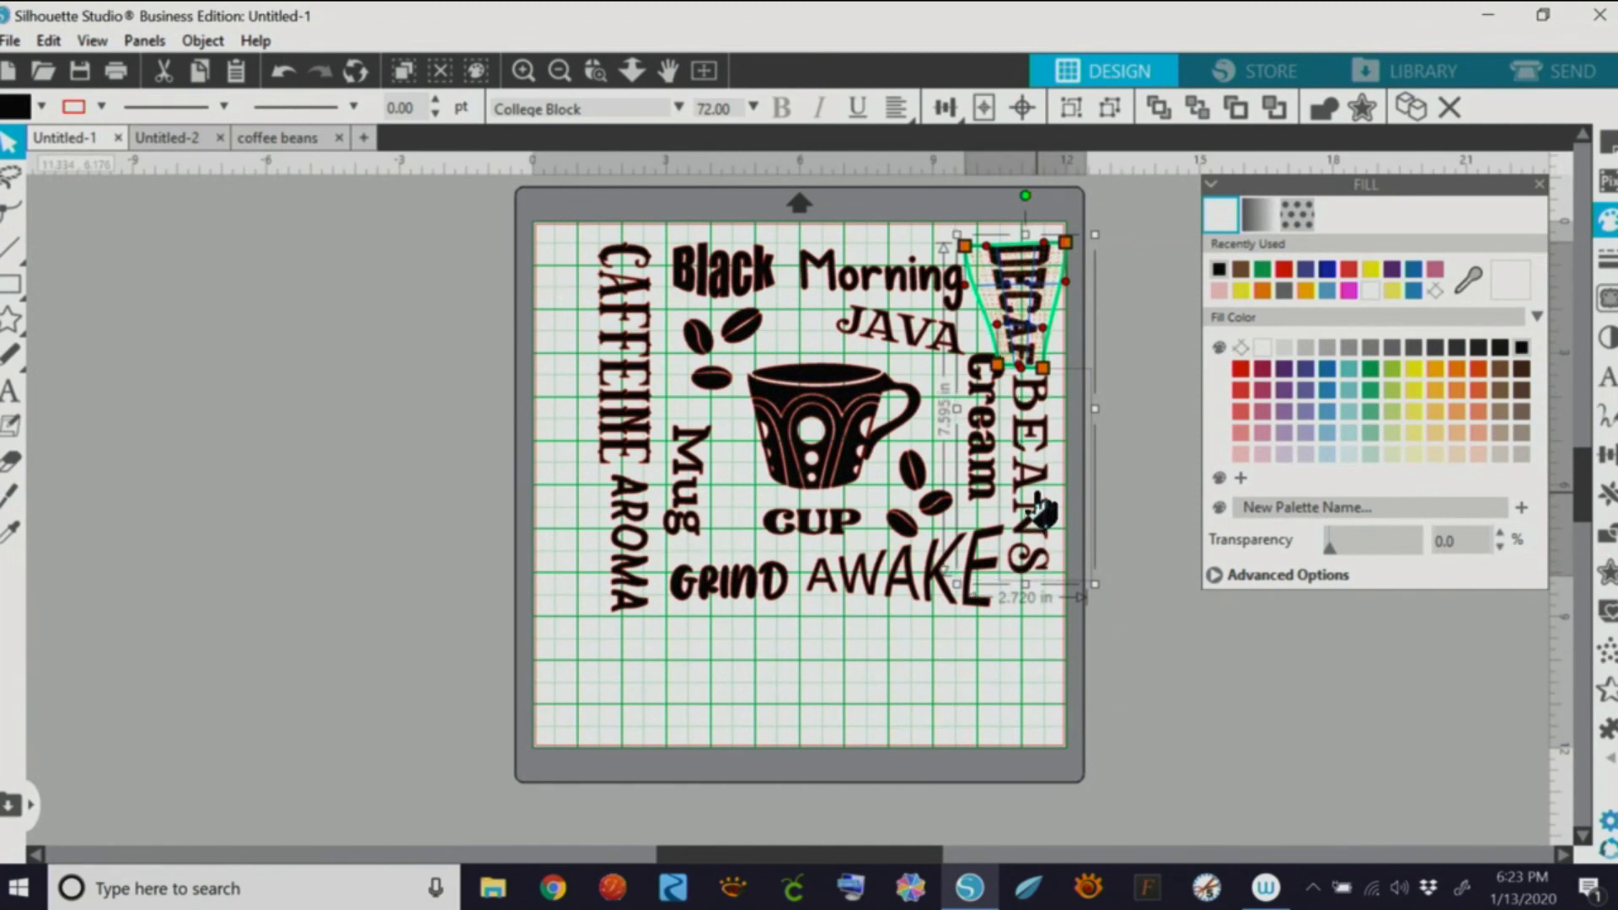
key("Down")
key("Down")
key("Down")
key("Down")
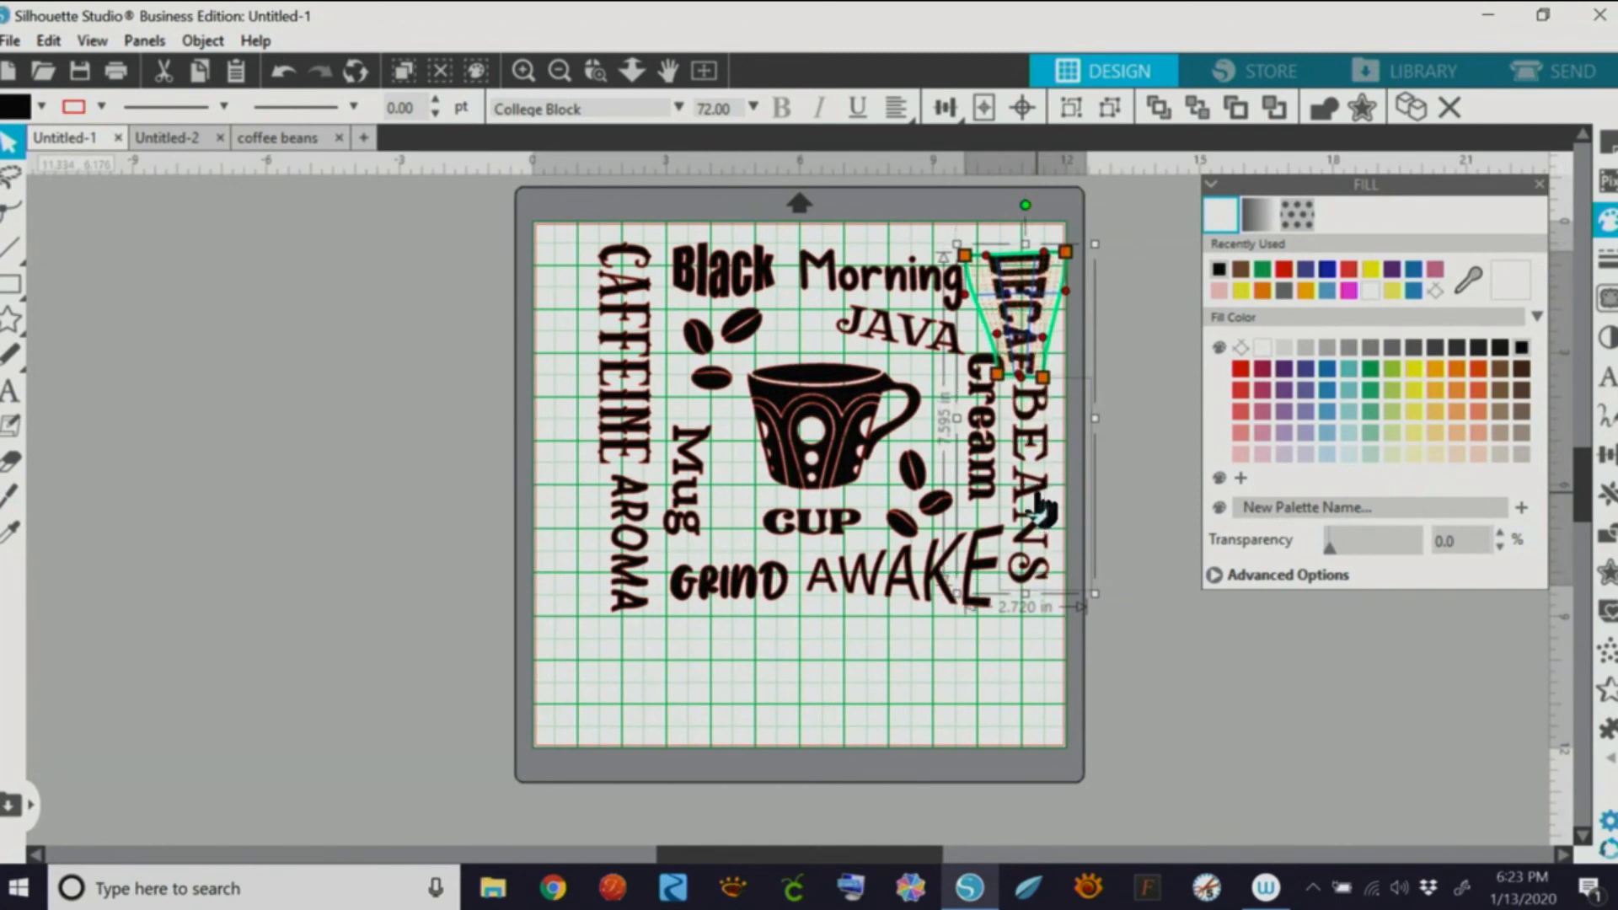
left_click(902, 674)
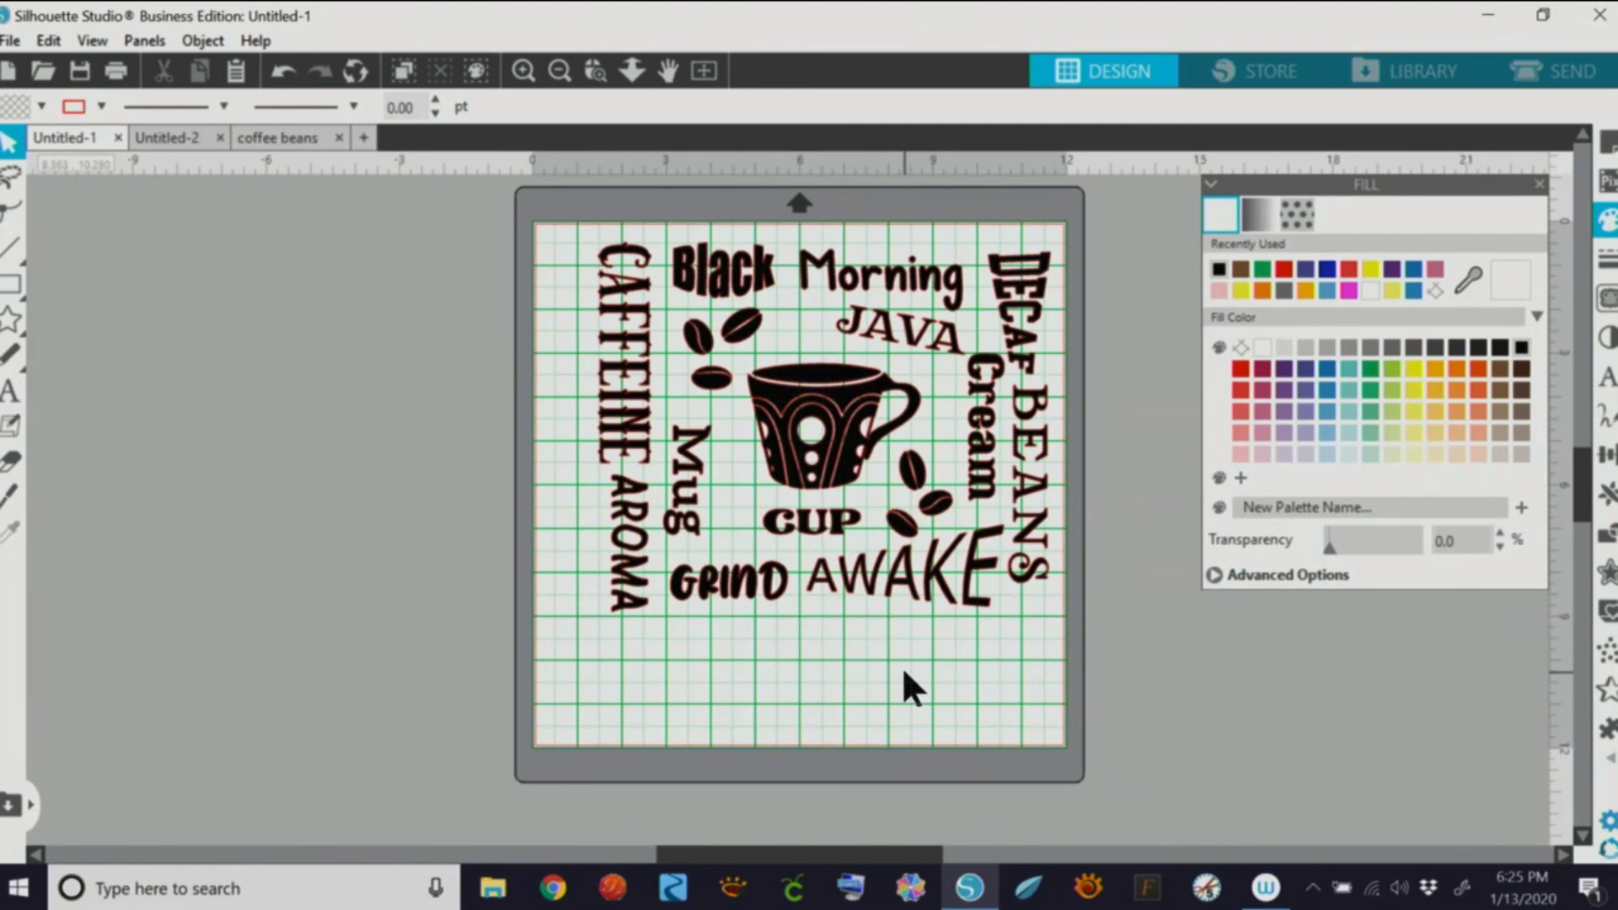
Step: Make each of the words "CAFFEINE", "AROMA", "Black" and "Mug" a compound path
right_click(634, 303)
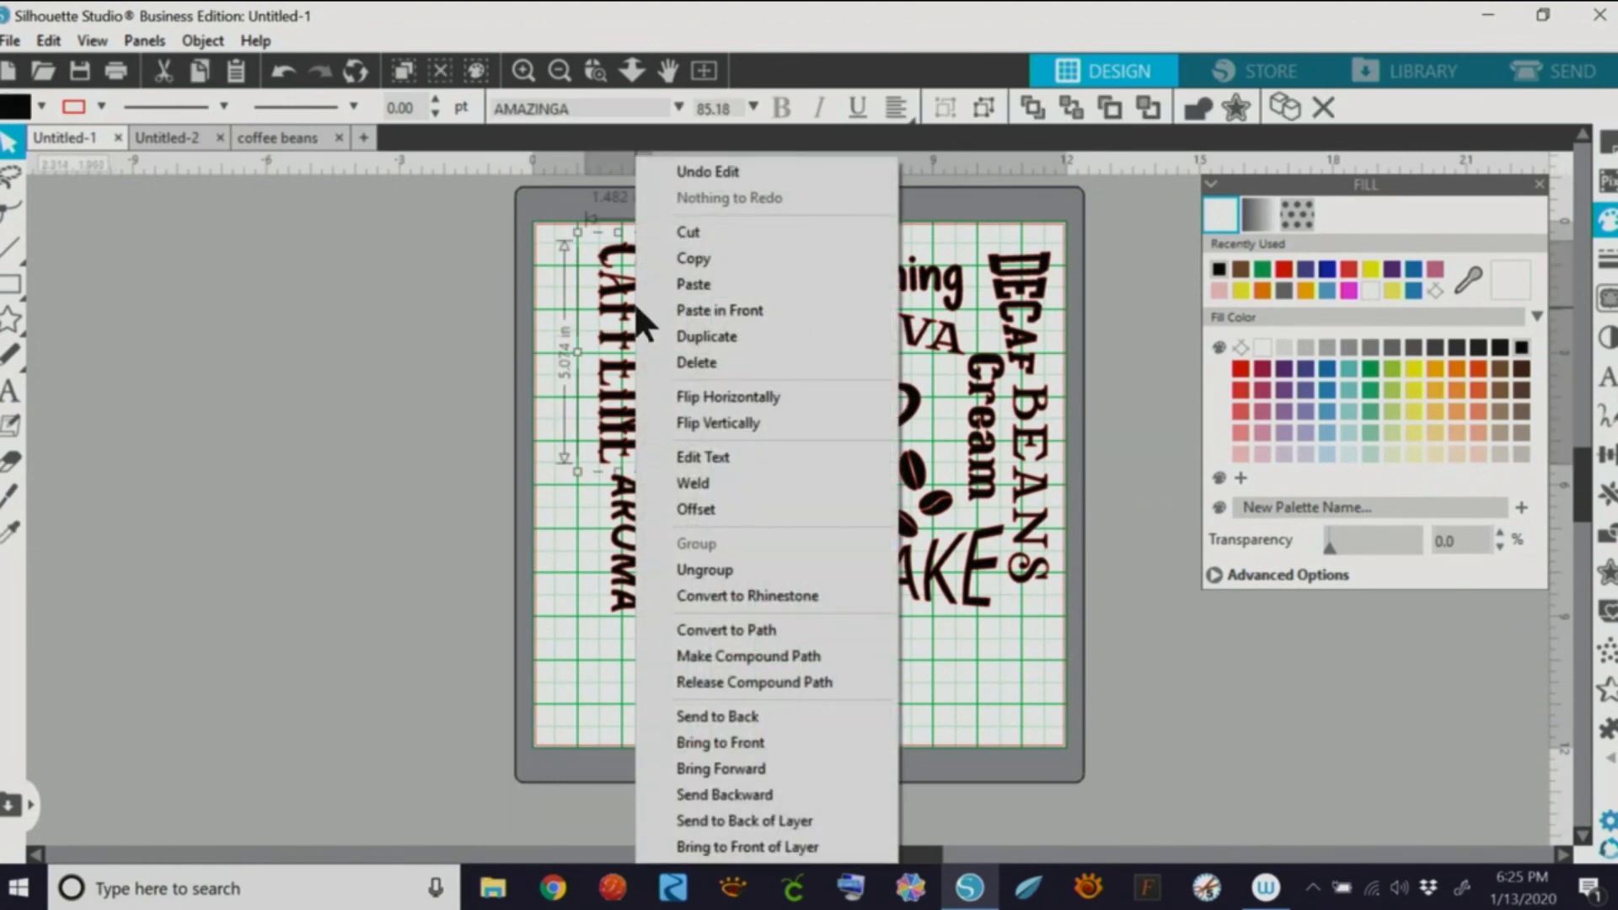
left_click(814, 659)
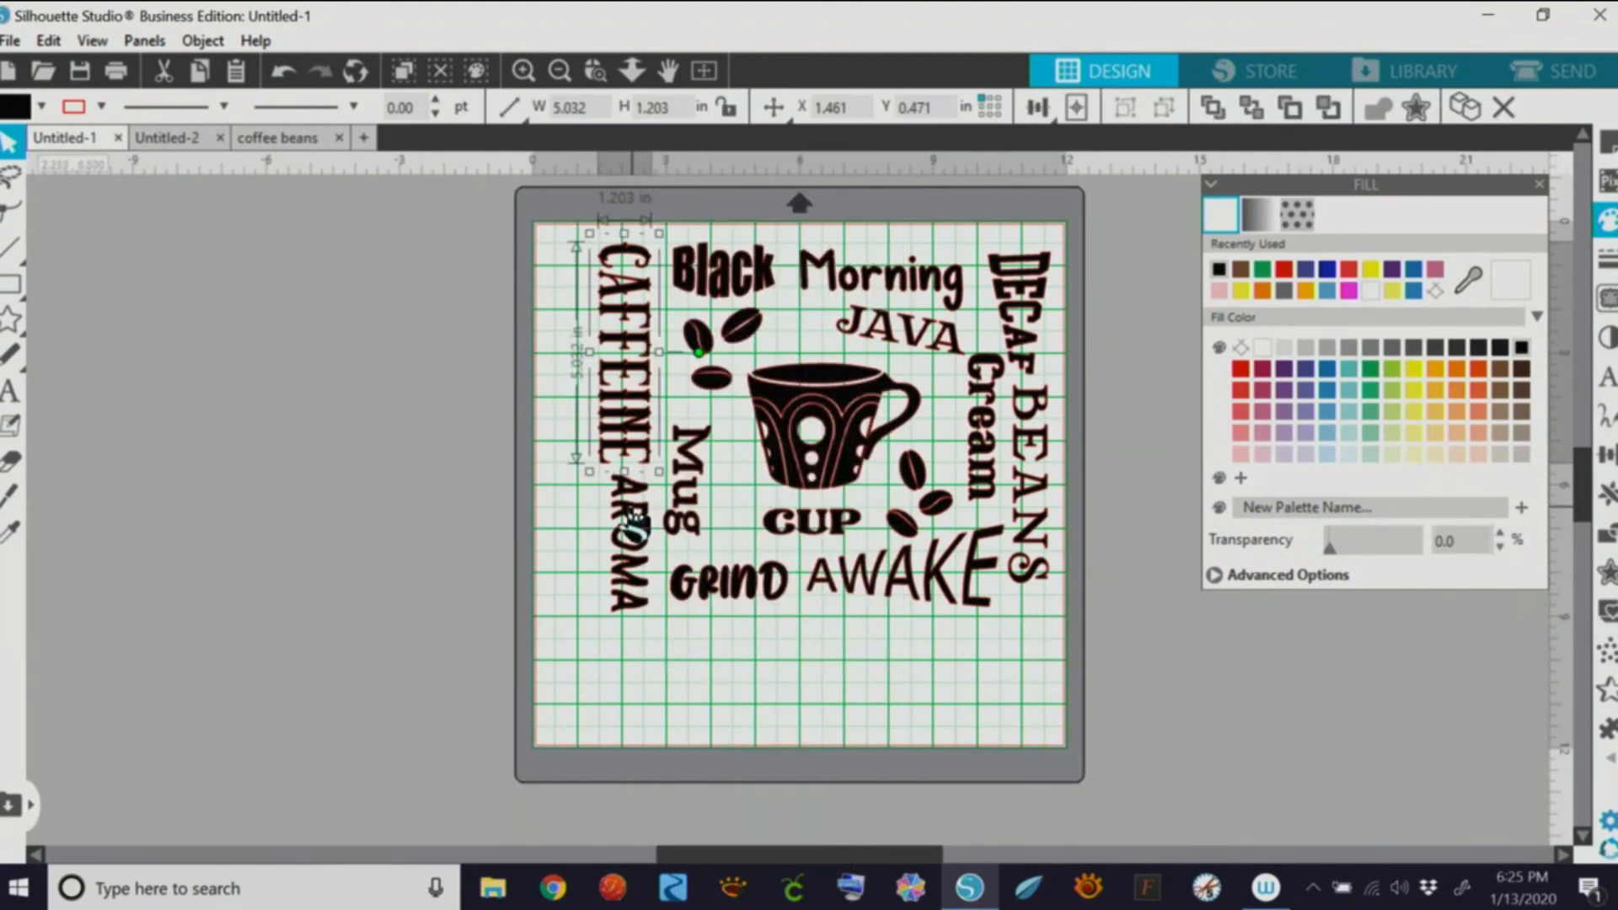
right_click(625, 504)
left_click(759, 656)
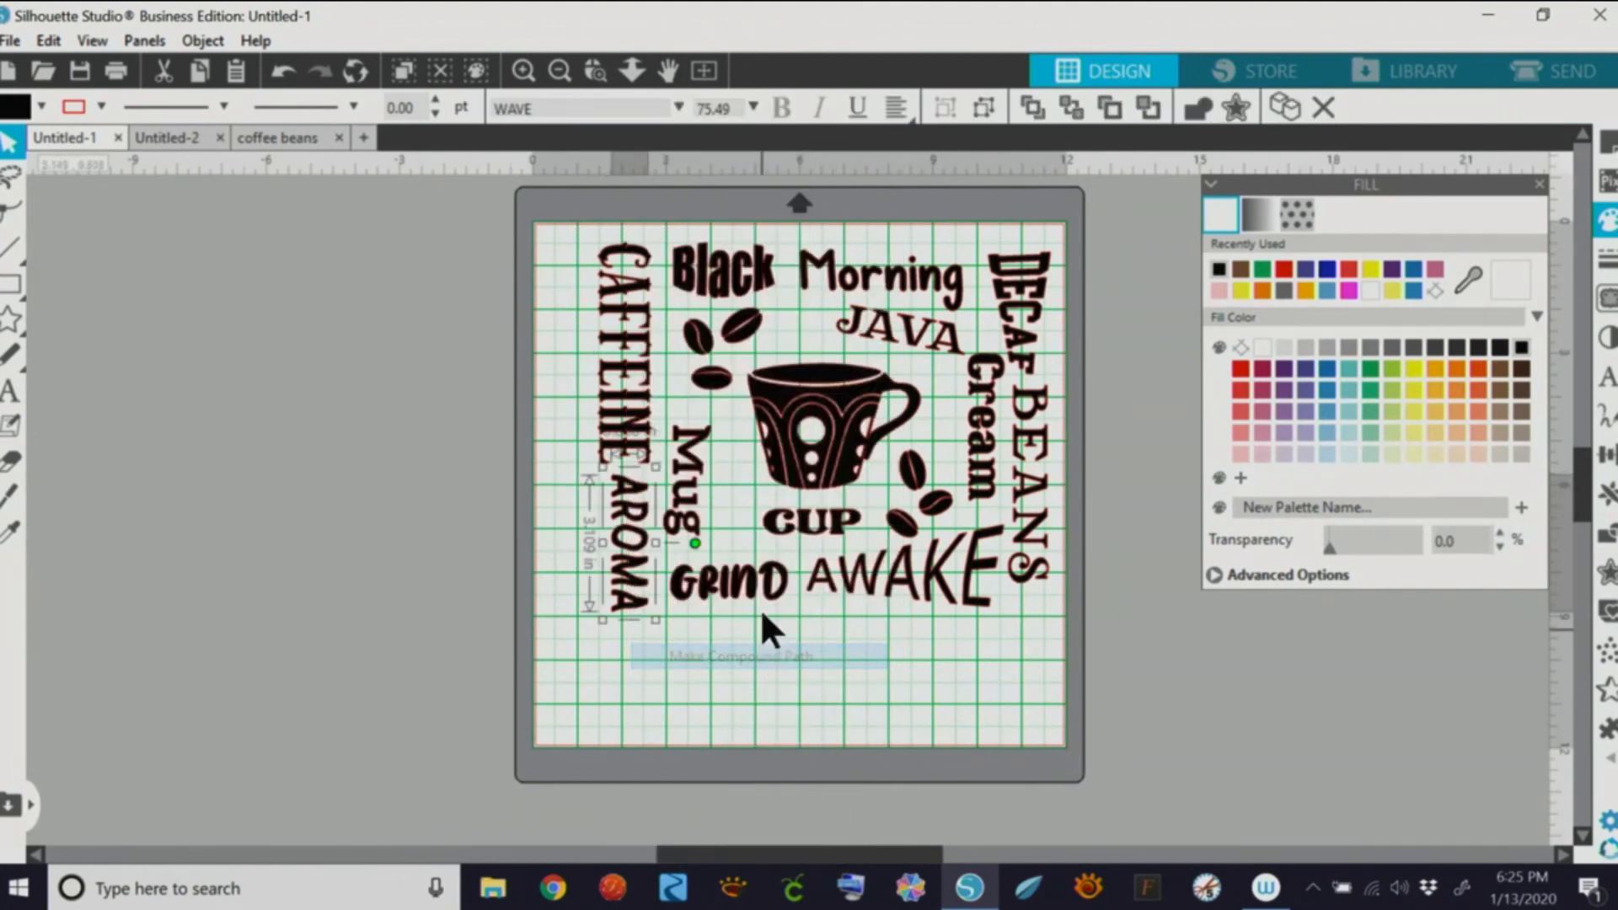
right_click(740, 282)
left_click(843, 655)
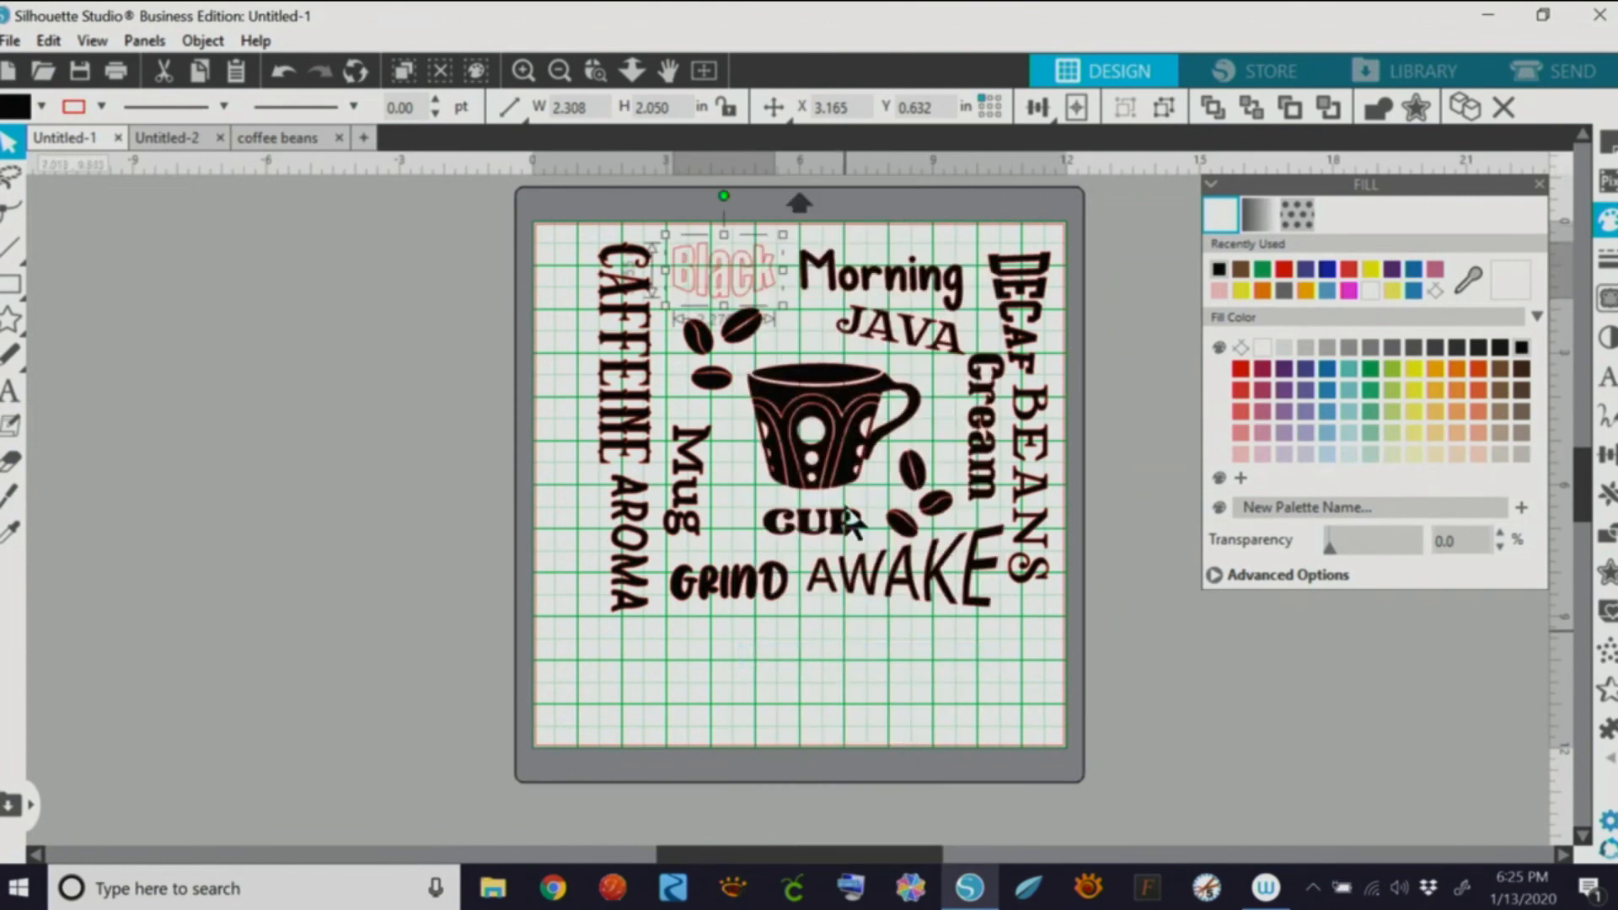
right_click(703, 458)
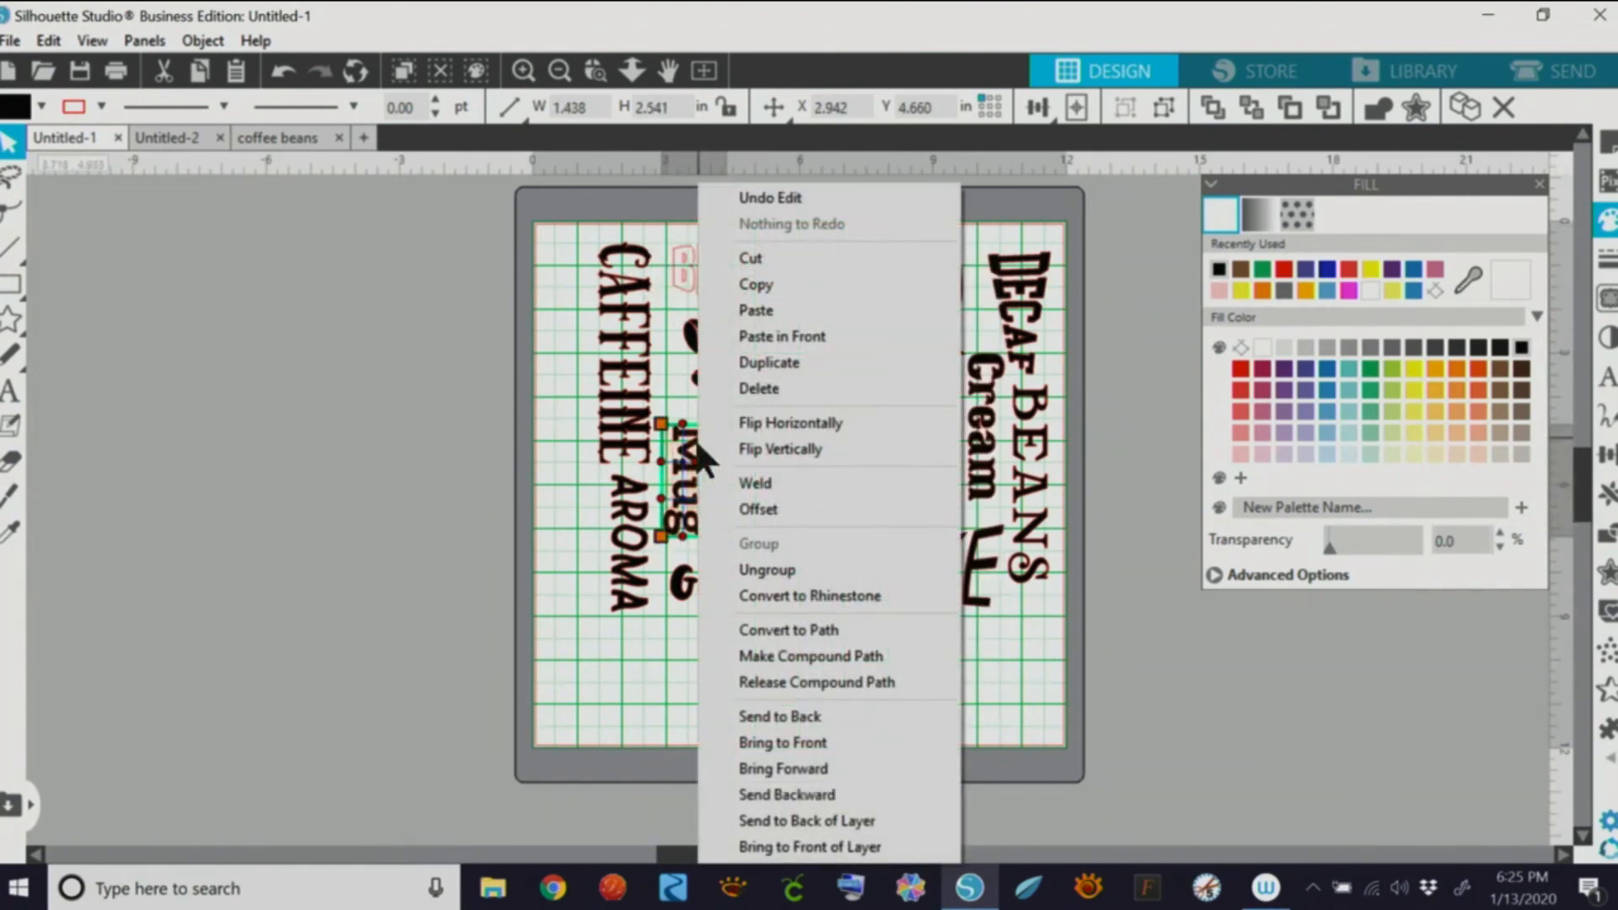
left_click(824, 654)
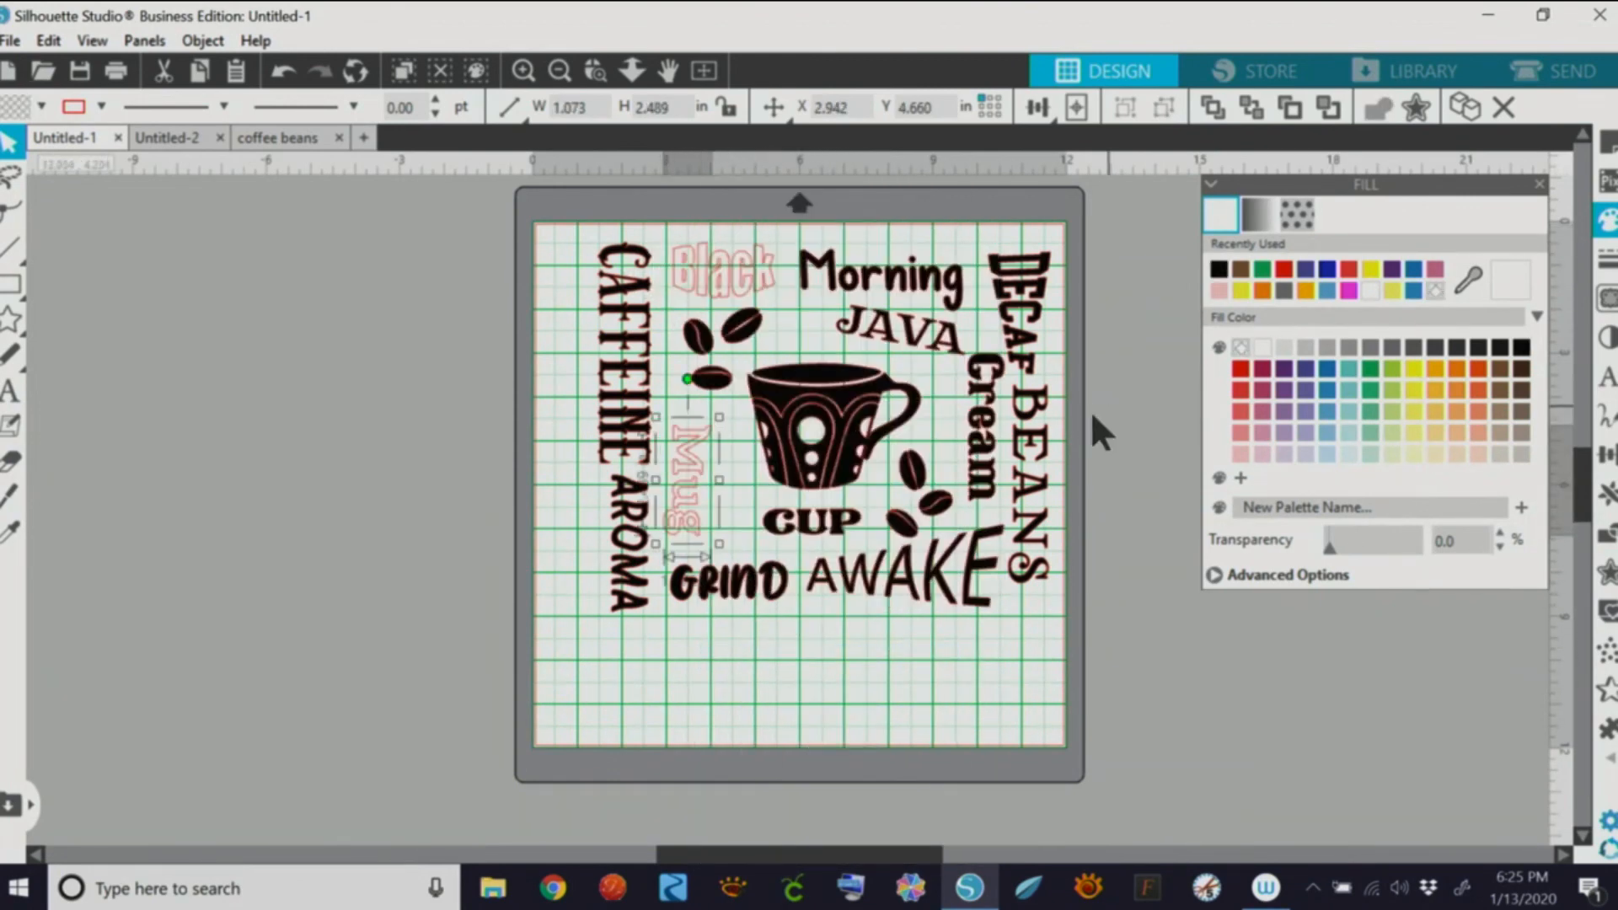
Step: Make each of the words "GRIND", "CUP" and "AWAKE" a compound path
right_click(774, 588)
left_click(868, 652)
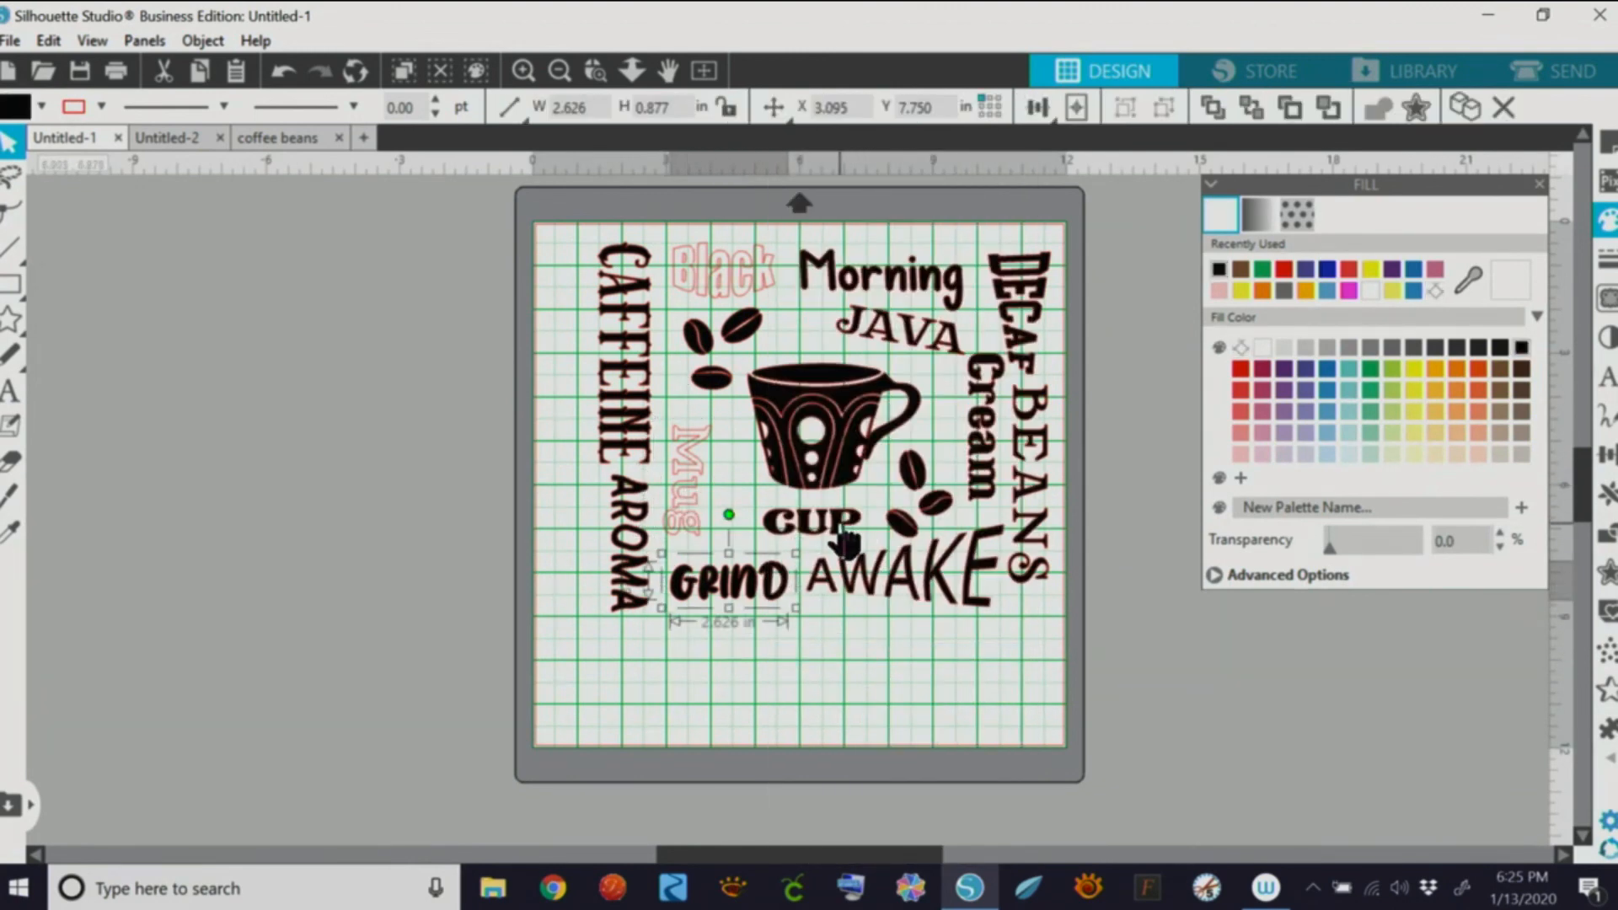
right_click(861, 520)
left_click(961, 655)
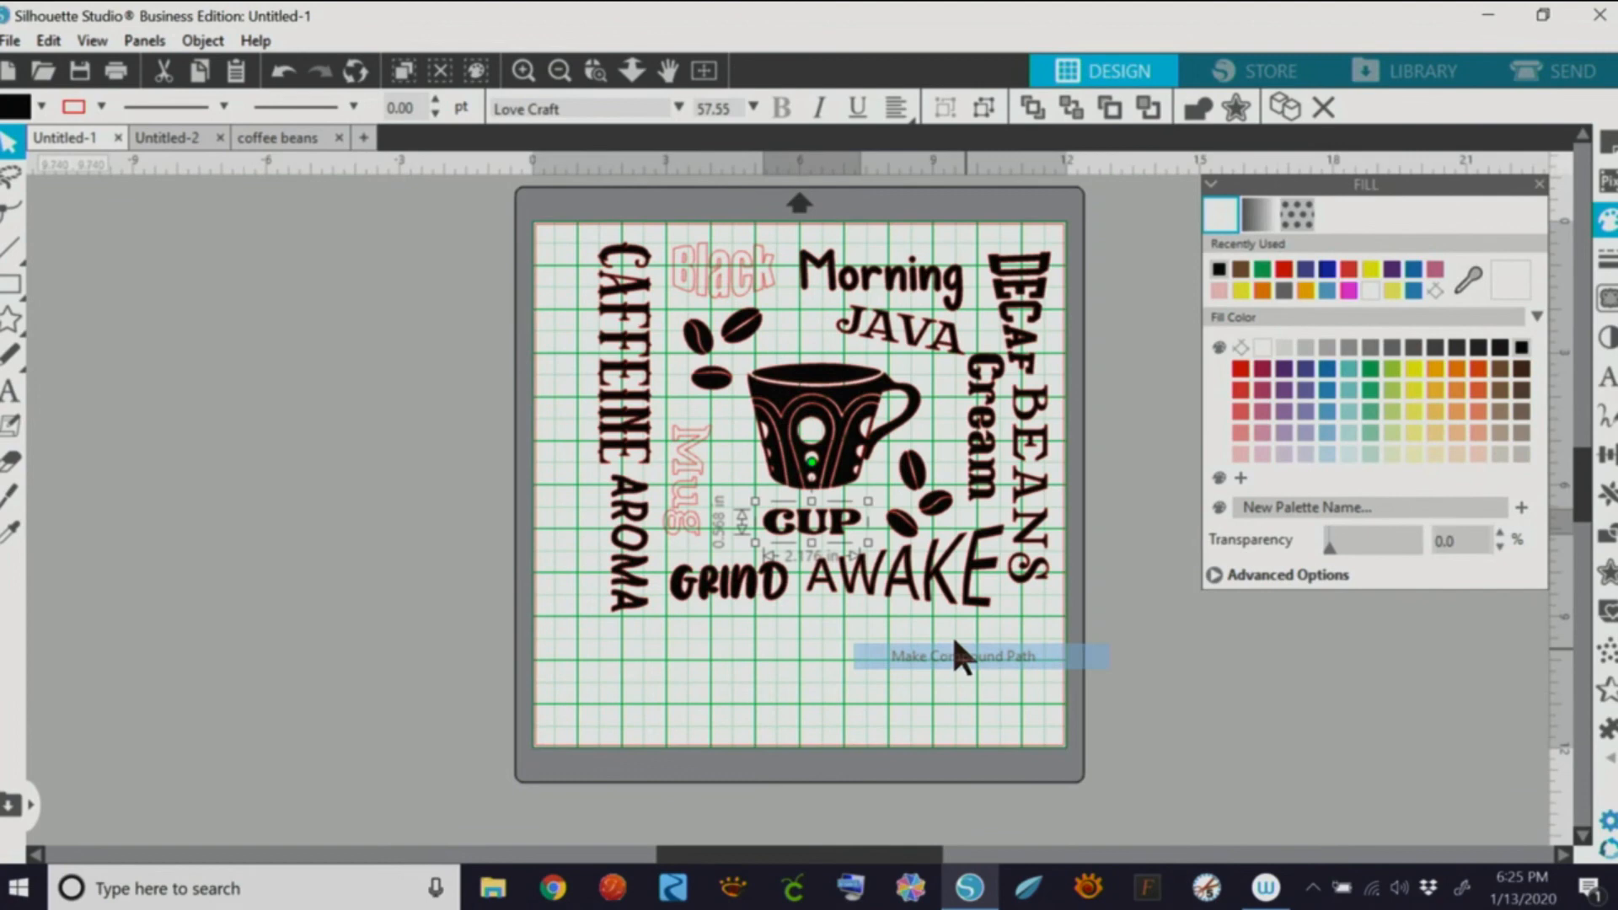
right_click(944, 581)
left_click(1035, 655)
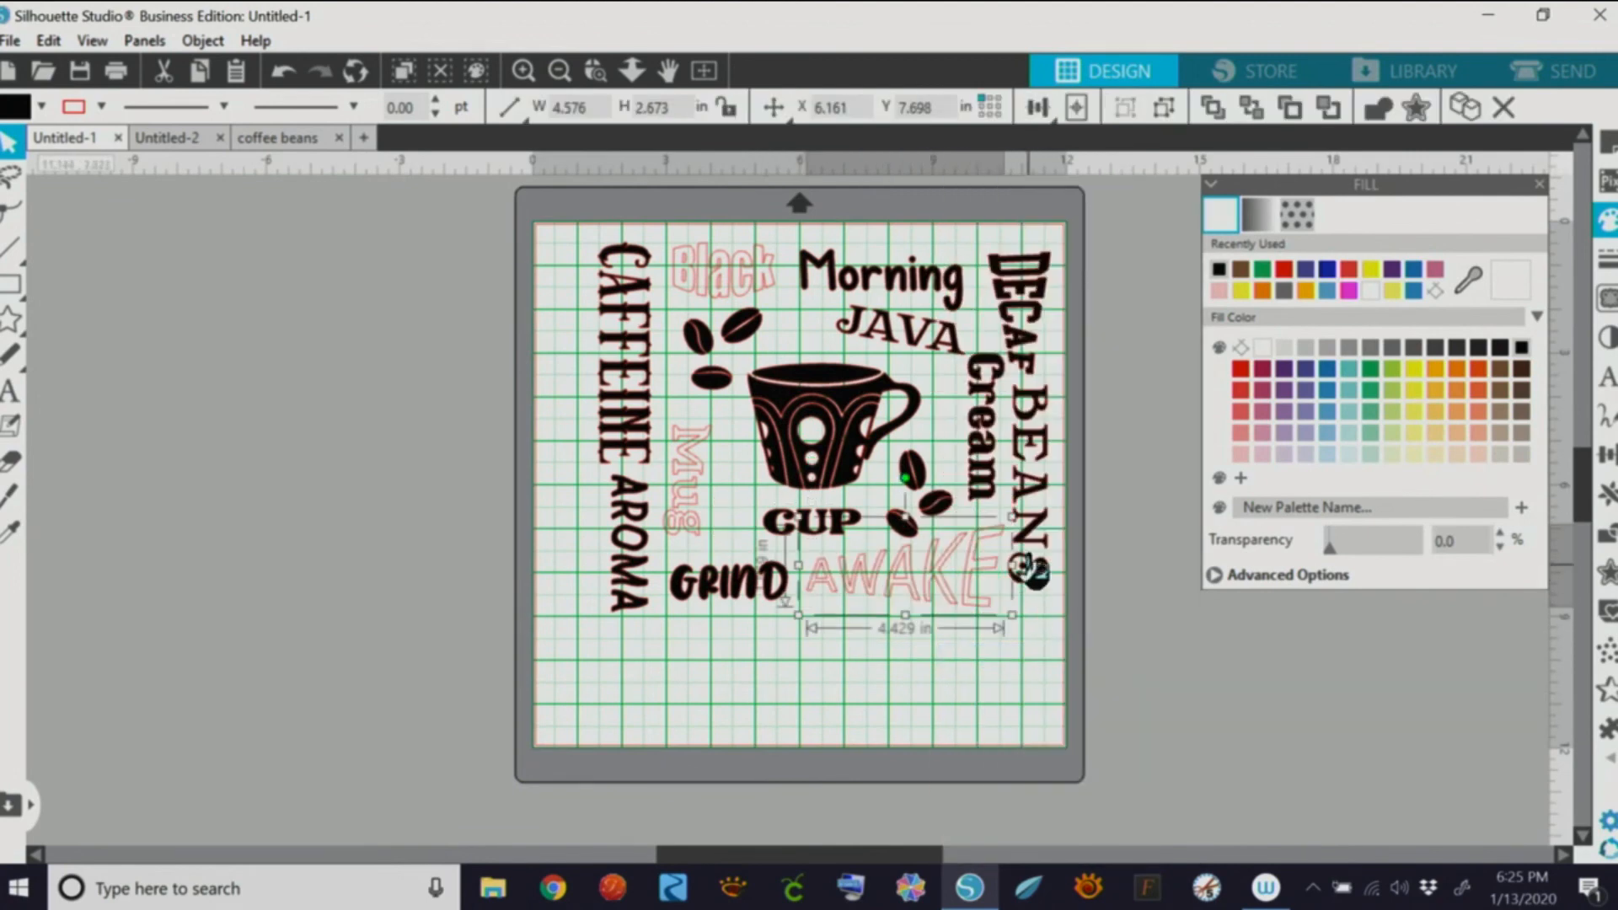
Step: Make each of the words "BEANS", "Cream" and "JAVA" a compound path
right_click(1038, 498)
left_click(1116, 655)
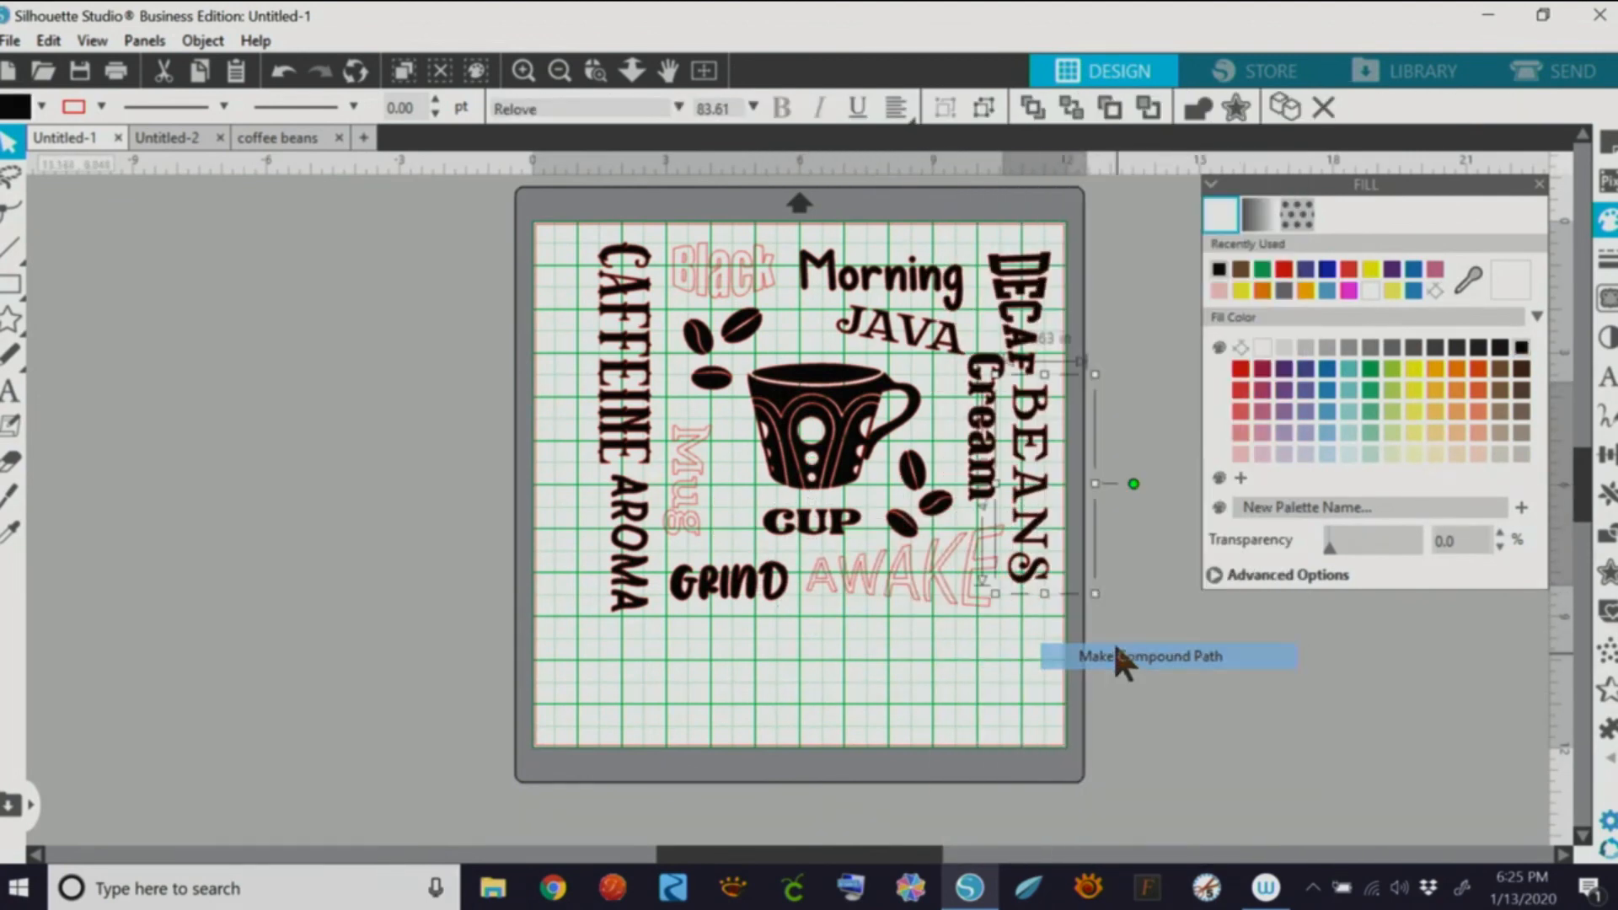
right_click(988, 426)
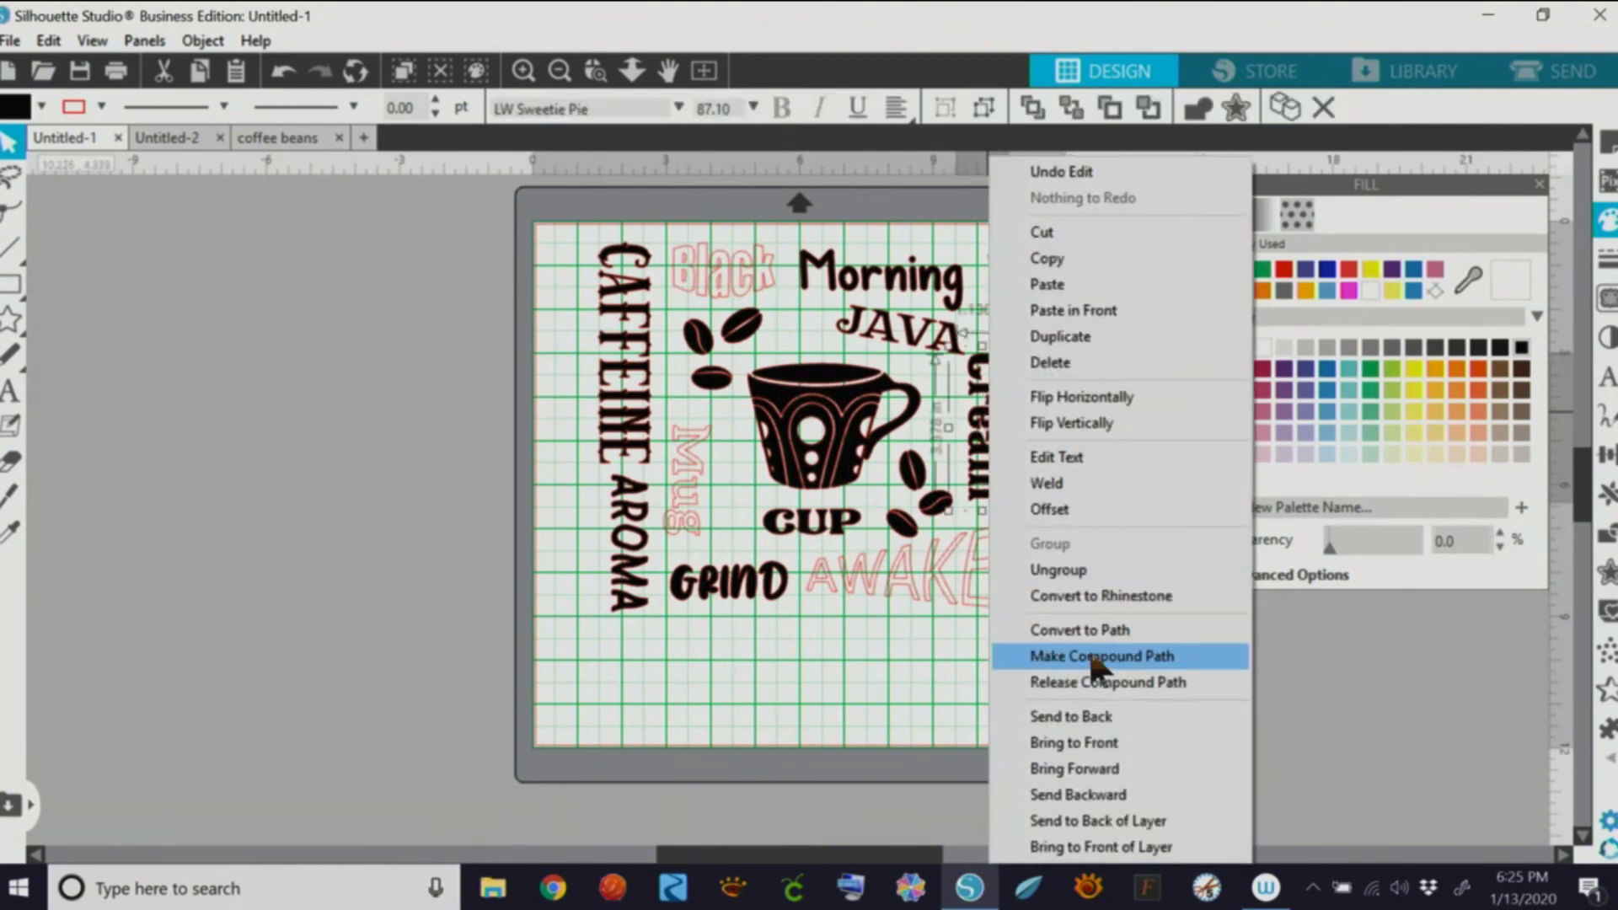
left_click(1087, 655)
right_click(919, 333)
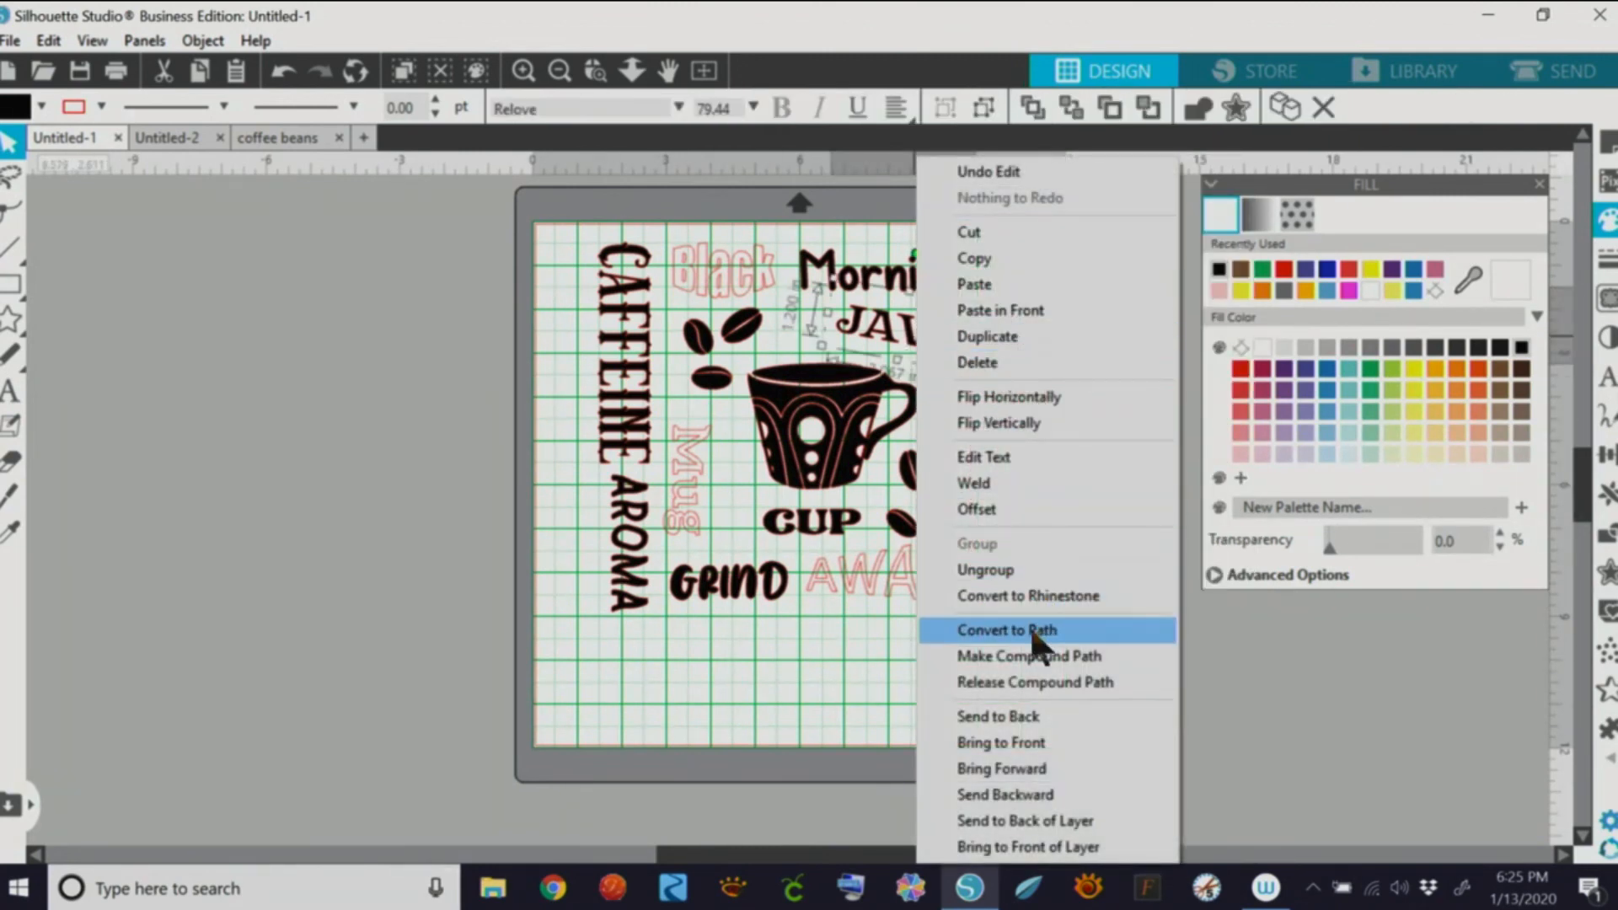
left_click(1034, 661)
Step: Make each of the words "Morning" and "DECAF" a compound path
right_click(926, 274)
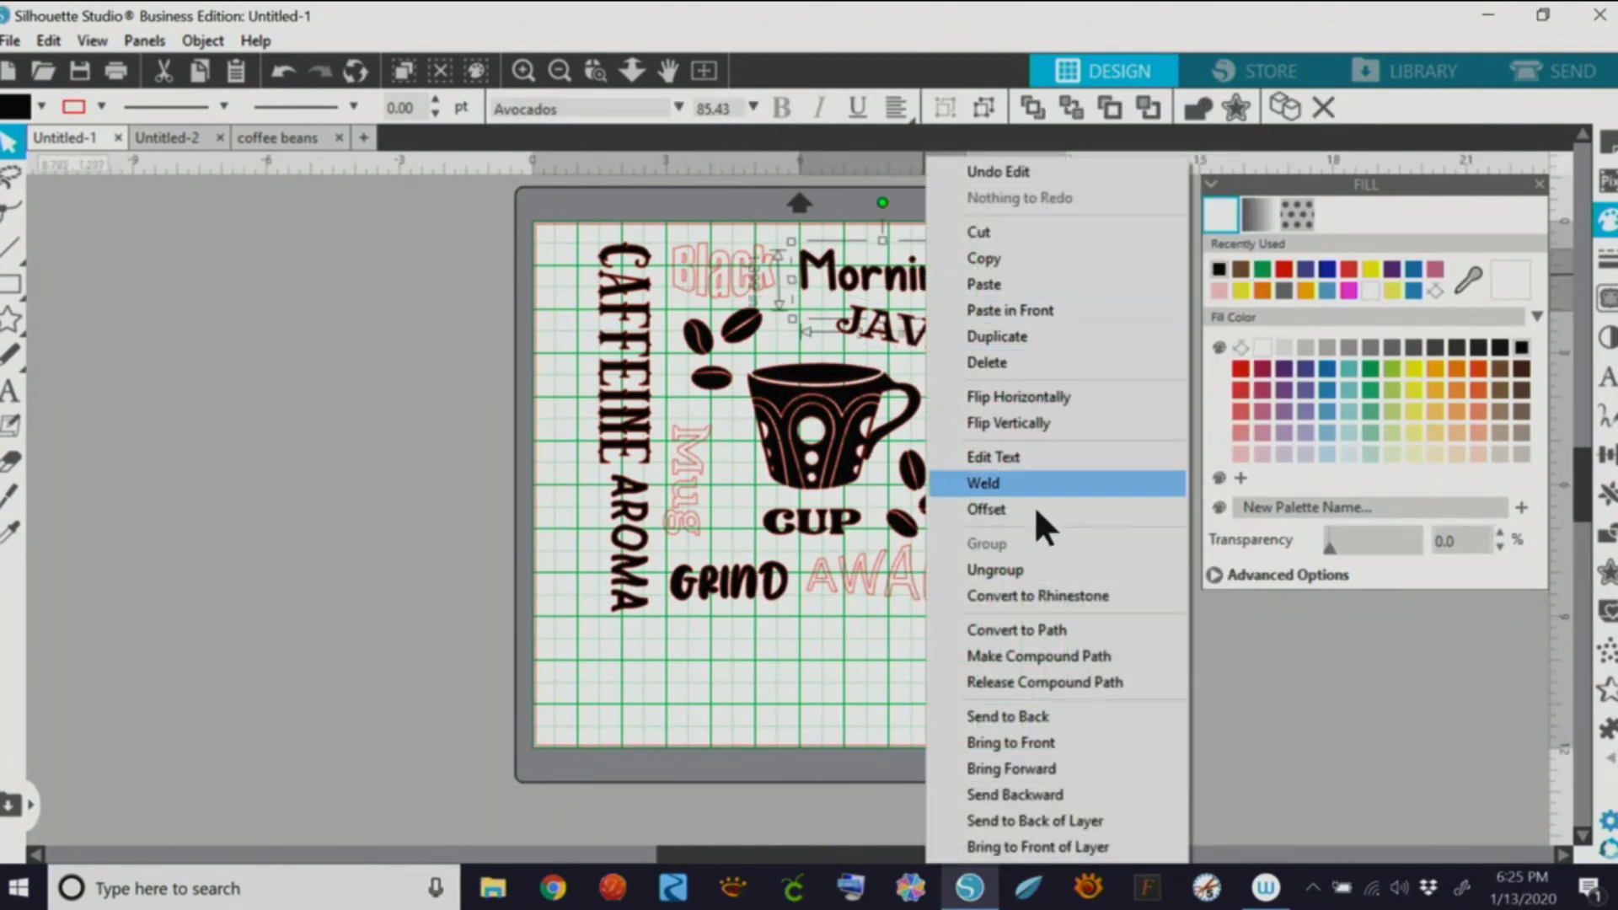
left_click(1034, 657)
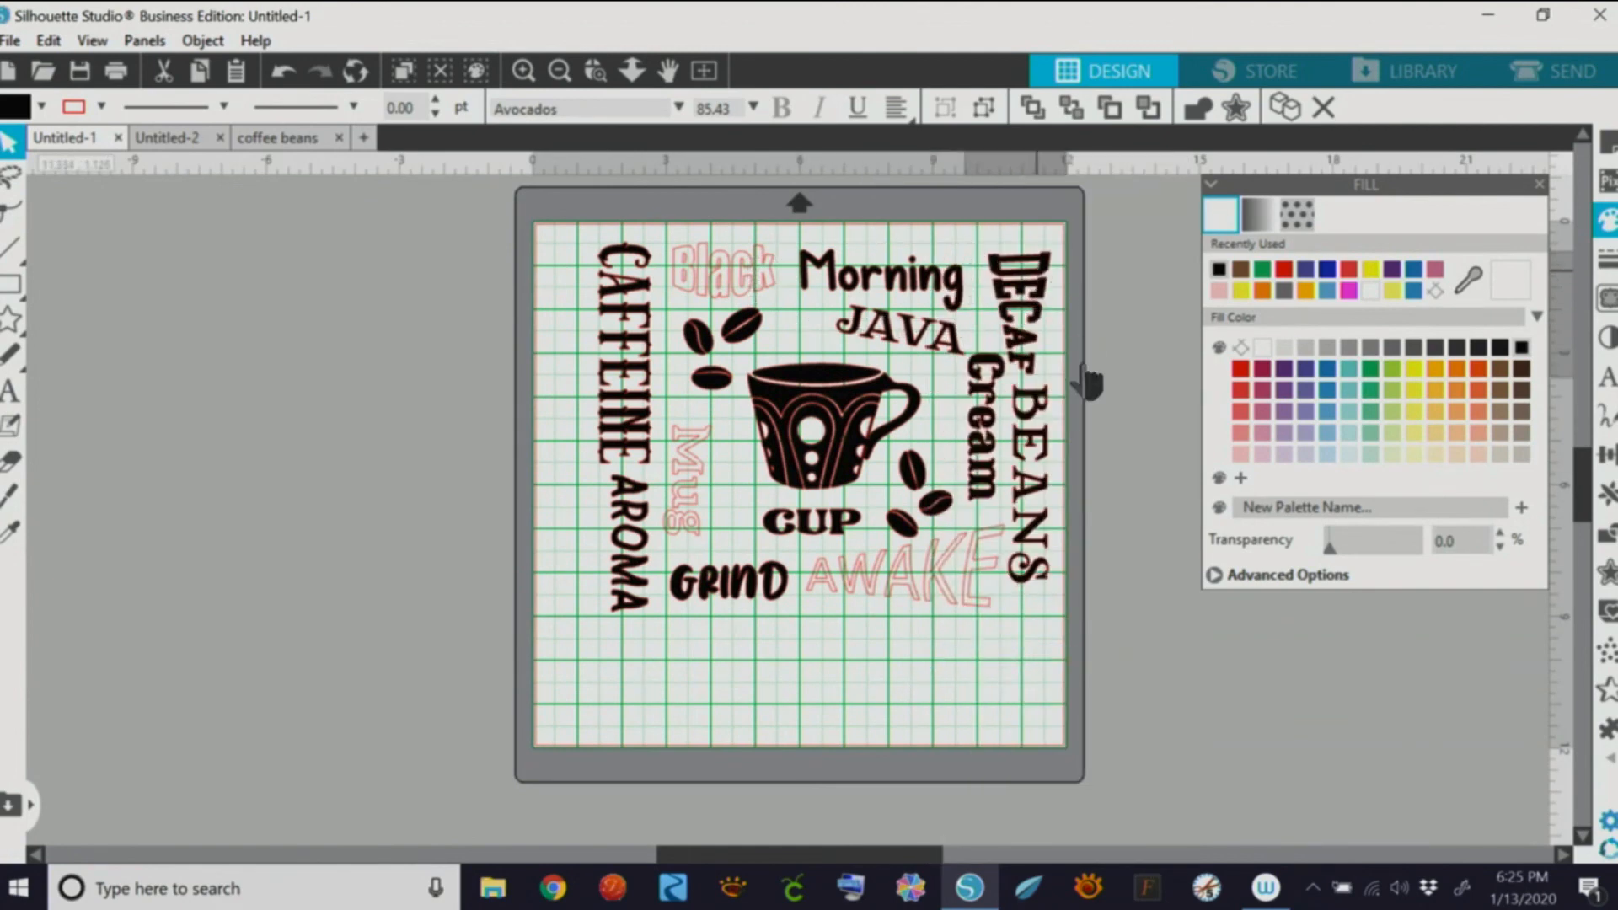
right_click(1041, 291)
left_click(1095, 656)
left_click(1028, 610)
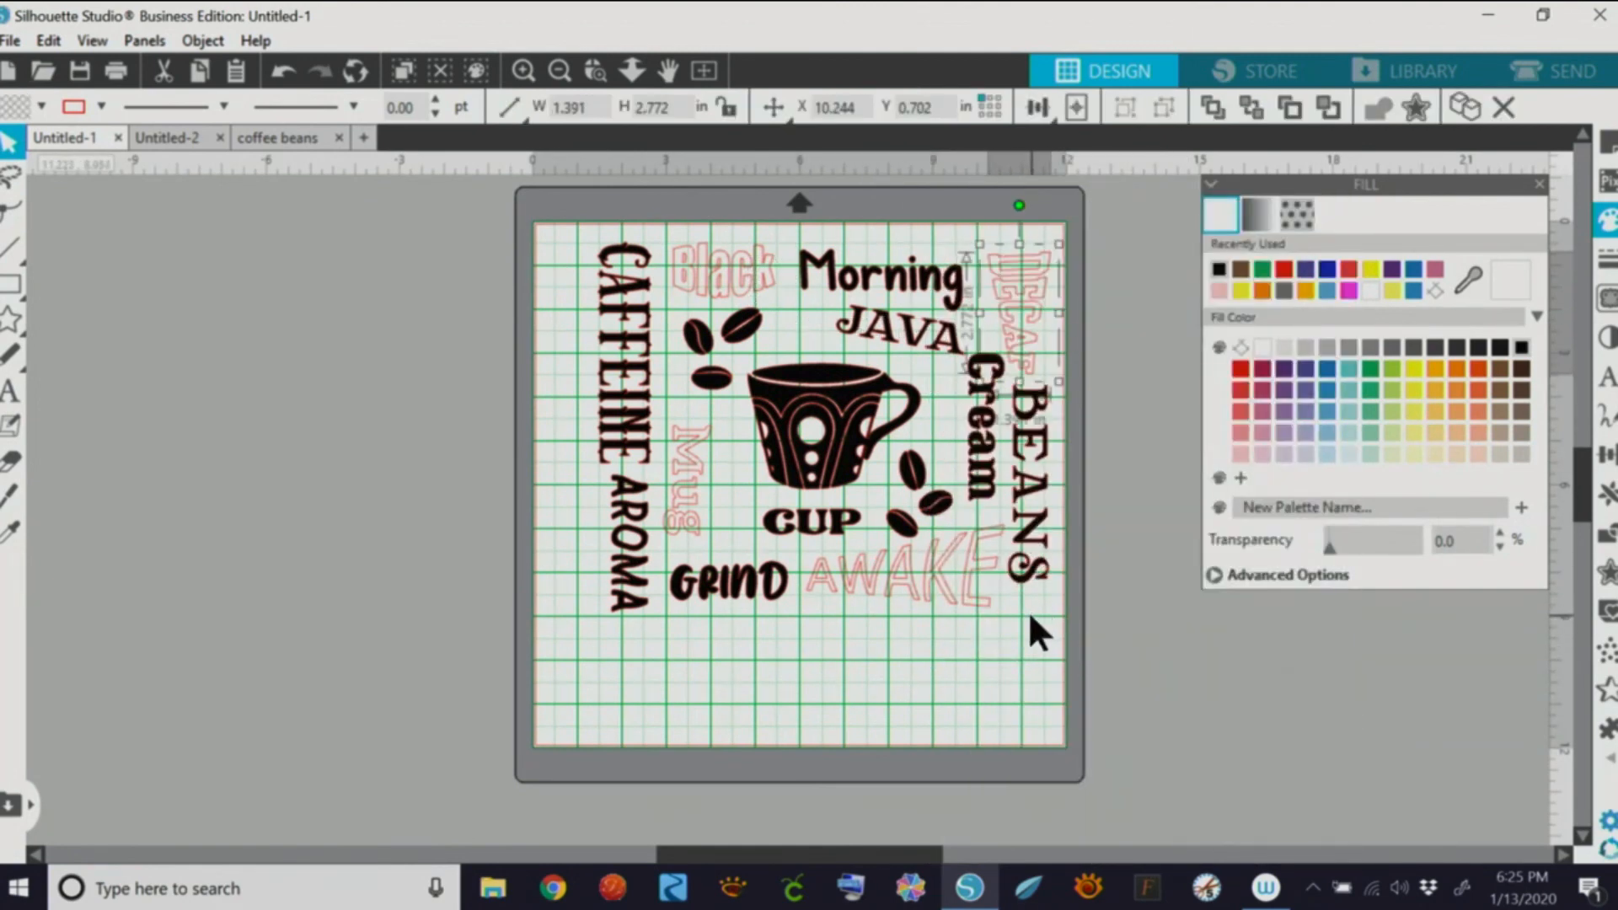
right_click(1041, 543)
left_click(1089, 556)
Step: Fill the unfilled words "AWAKE", "DECAF", "Black" and "Mug" with black
left_click(1004, 610)
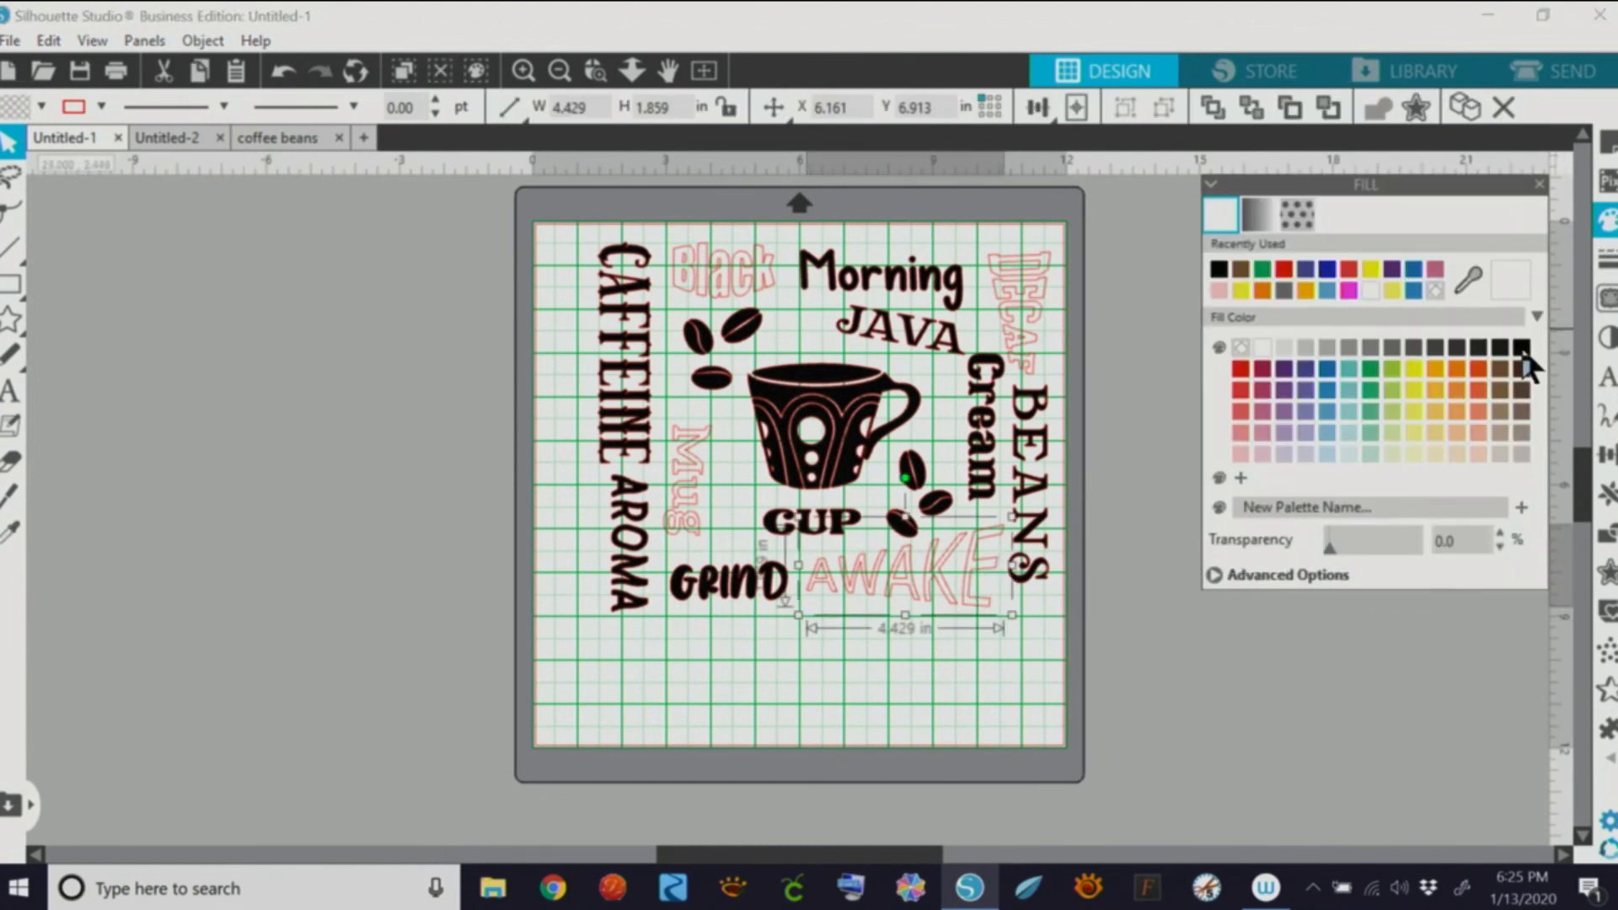
left_click(1473, 348)
left_click(1032, 313)
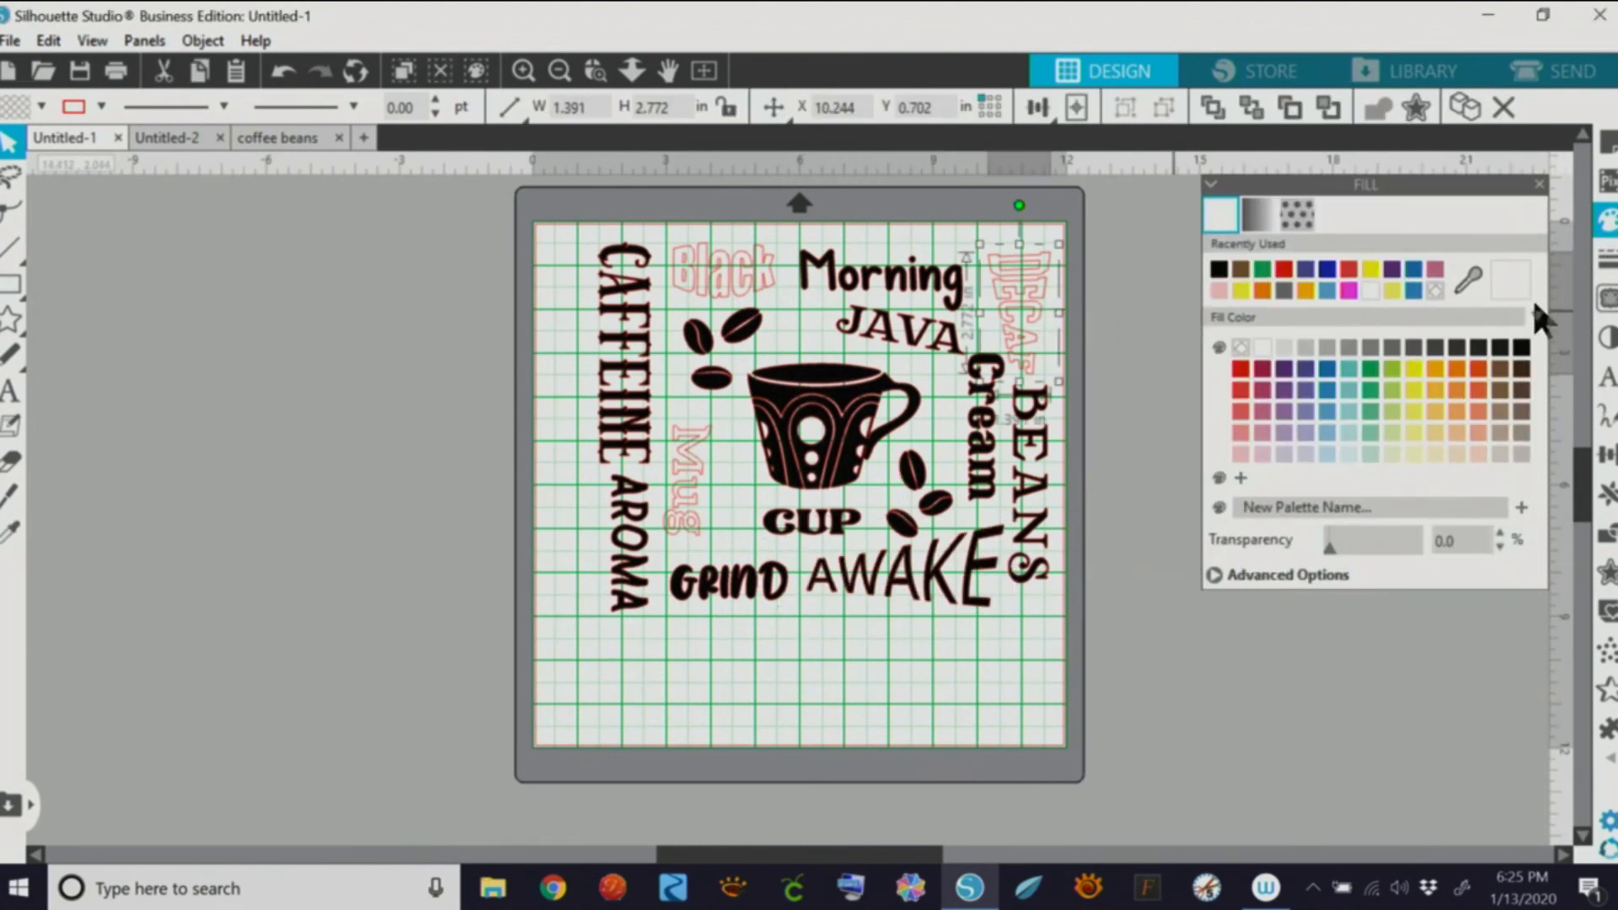
left_click(1522, 350)
left_click(770, 286)
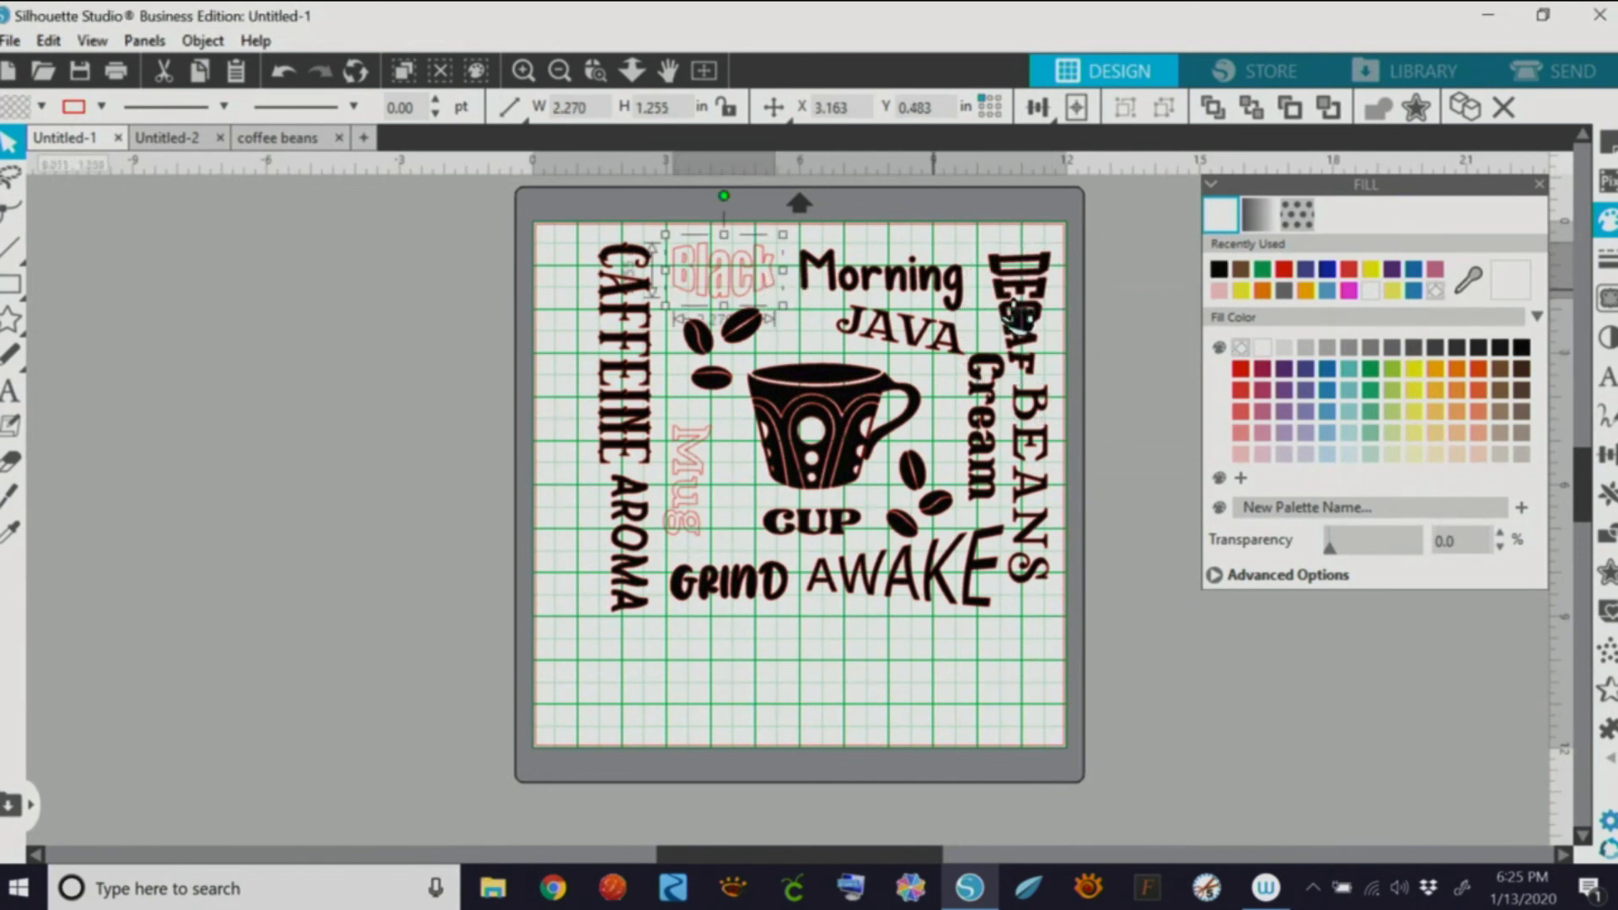
left_click(1522, 350)
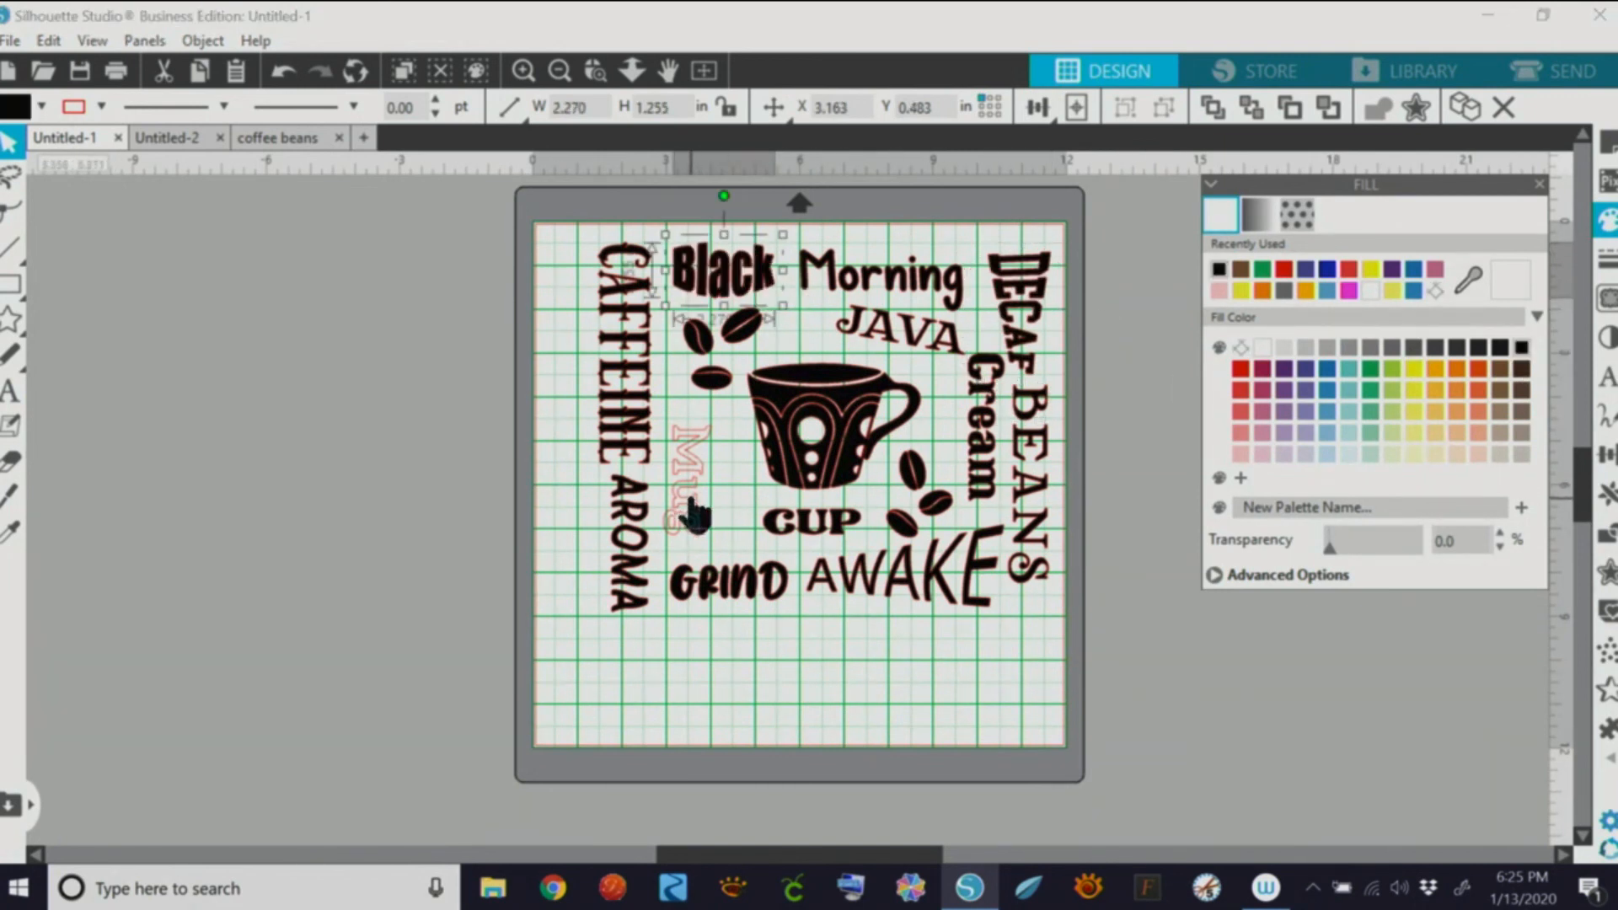
left_click(689, 505)
left_click(1521, 350)
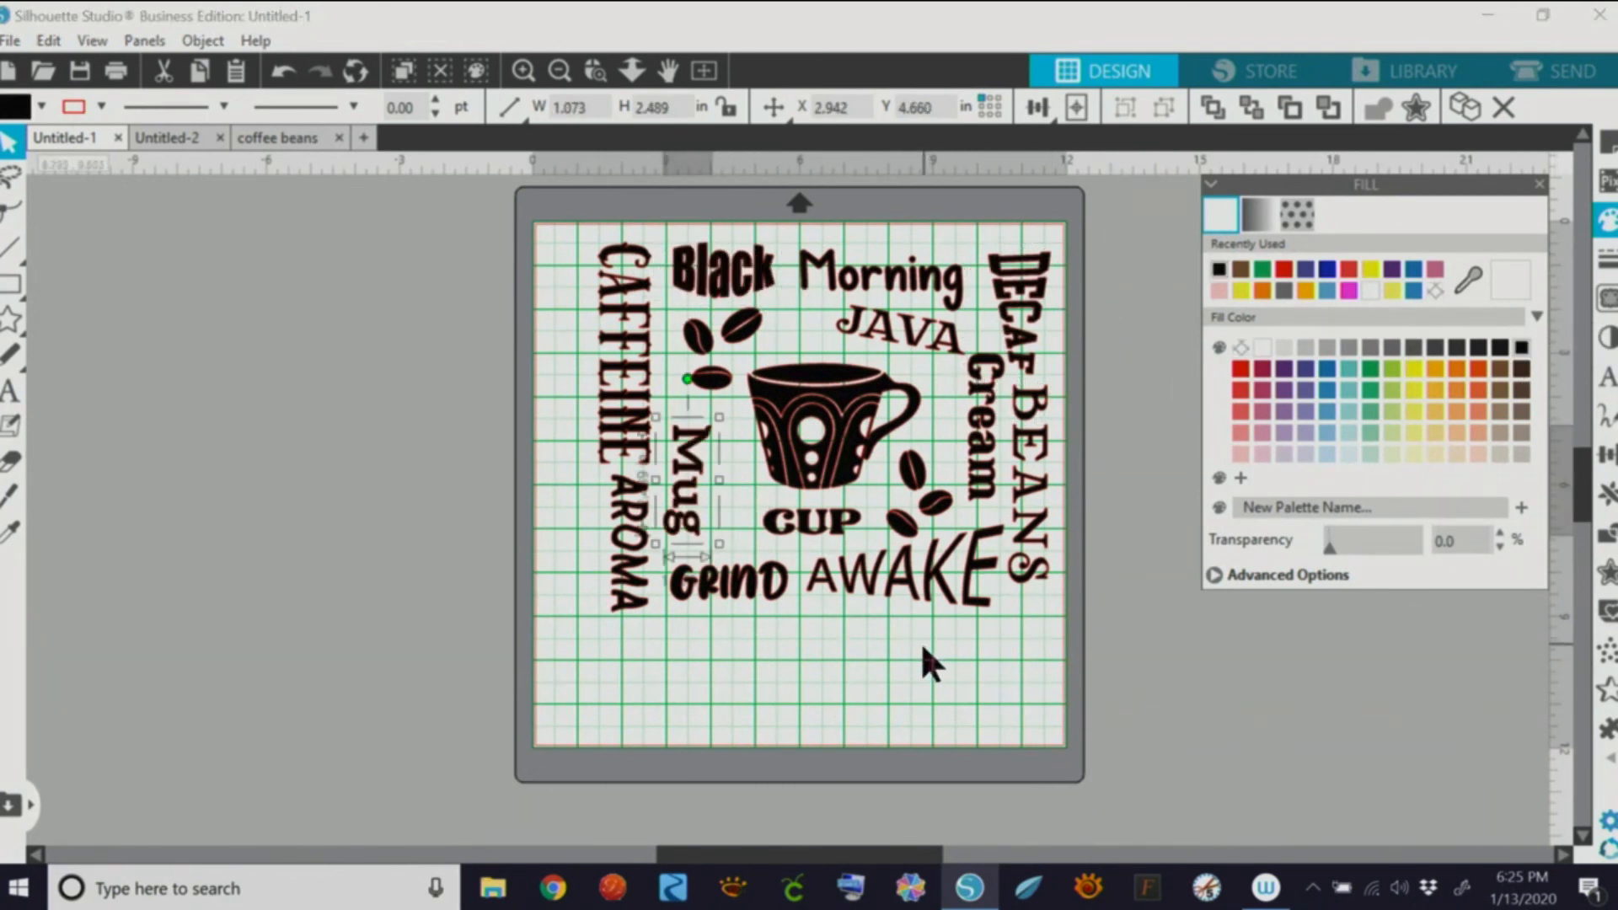
left_click(925, 666)
Step: Group all the words, the coffee beans and the cup into one object
left_click(928, 498)
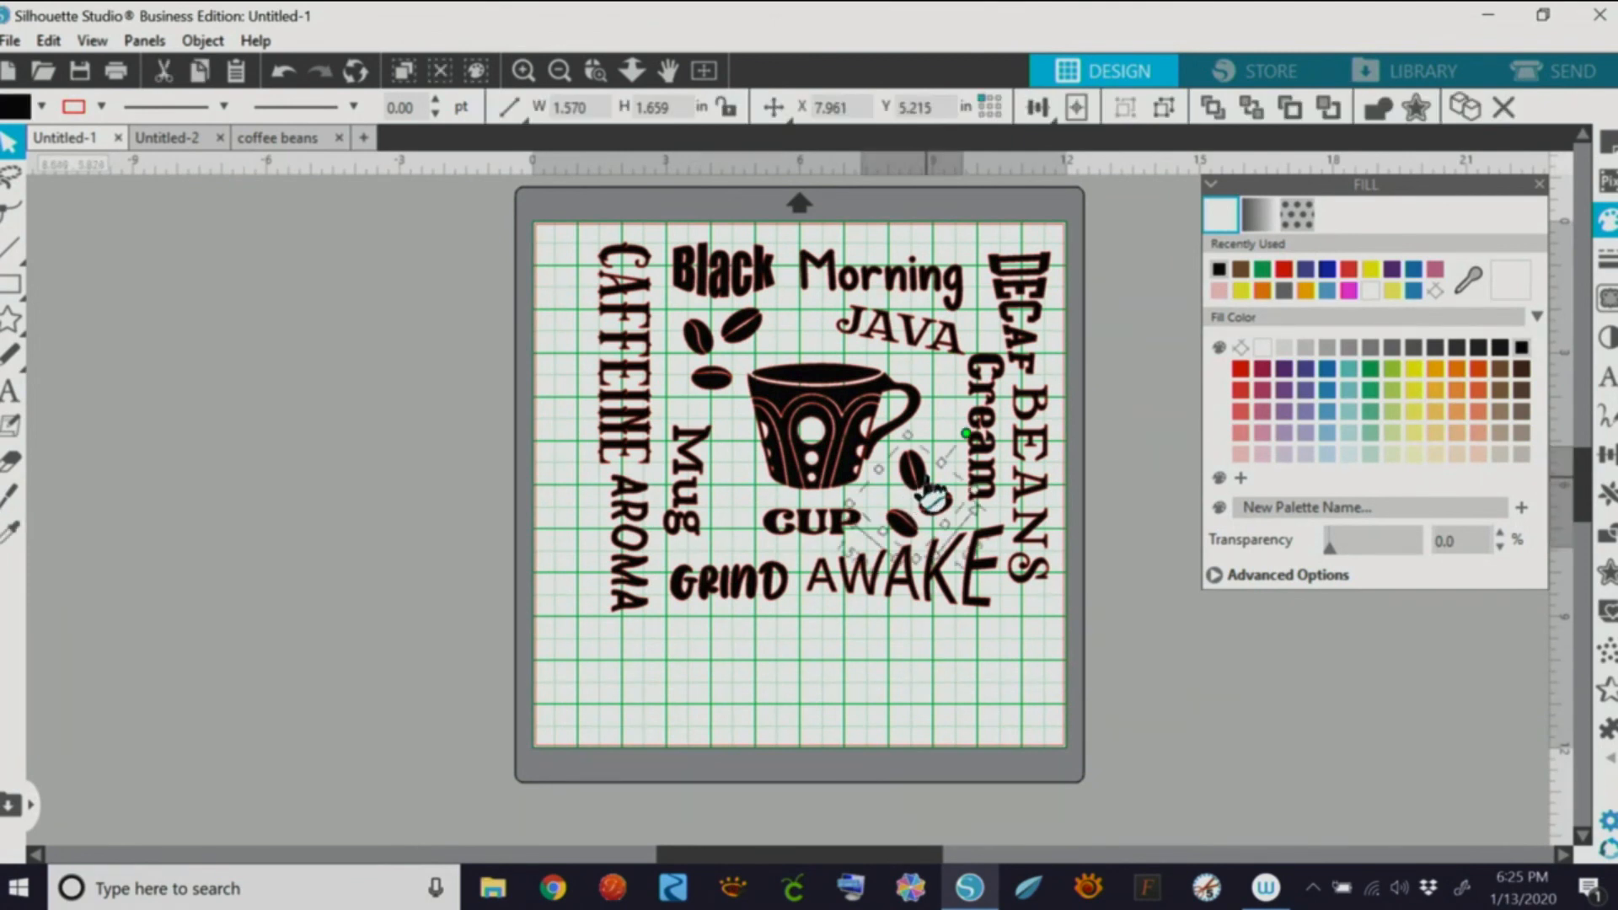
left_click(746, 337)
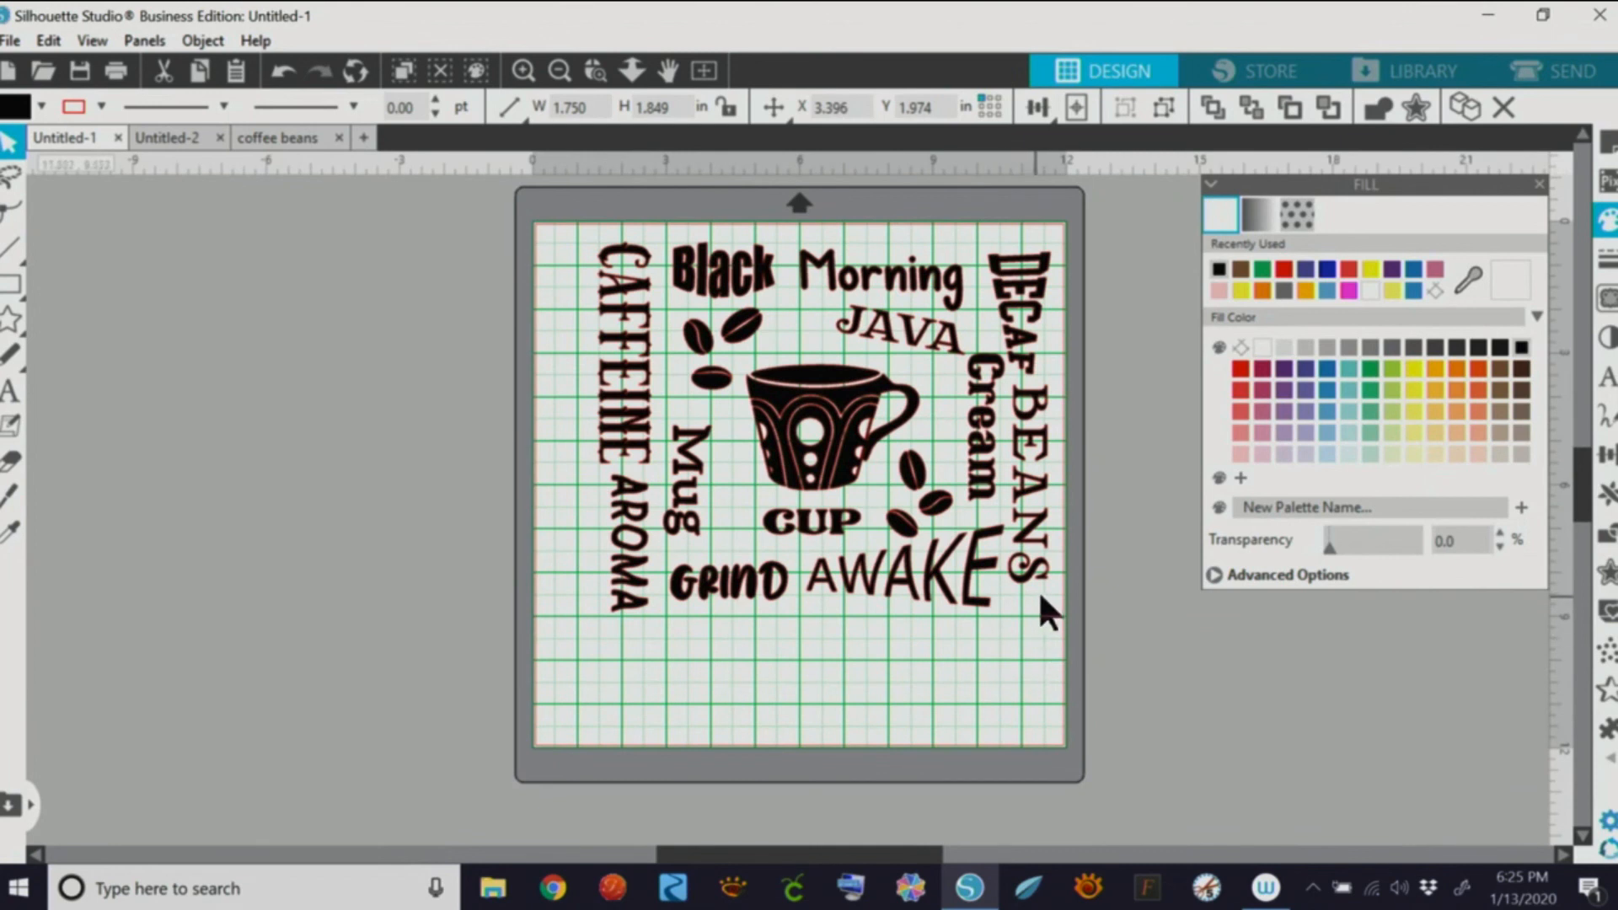
left_click(1069, 600)
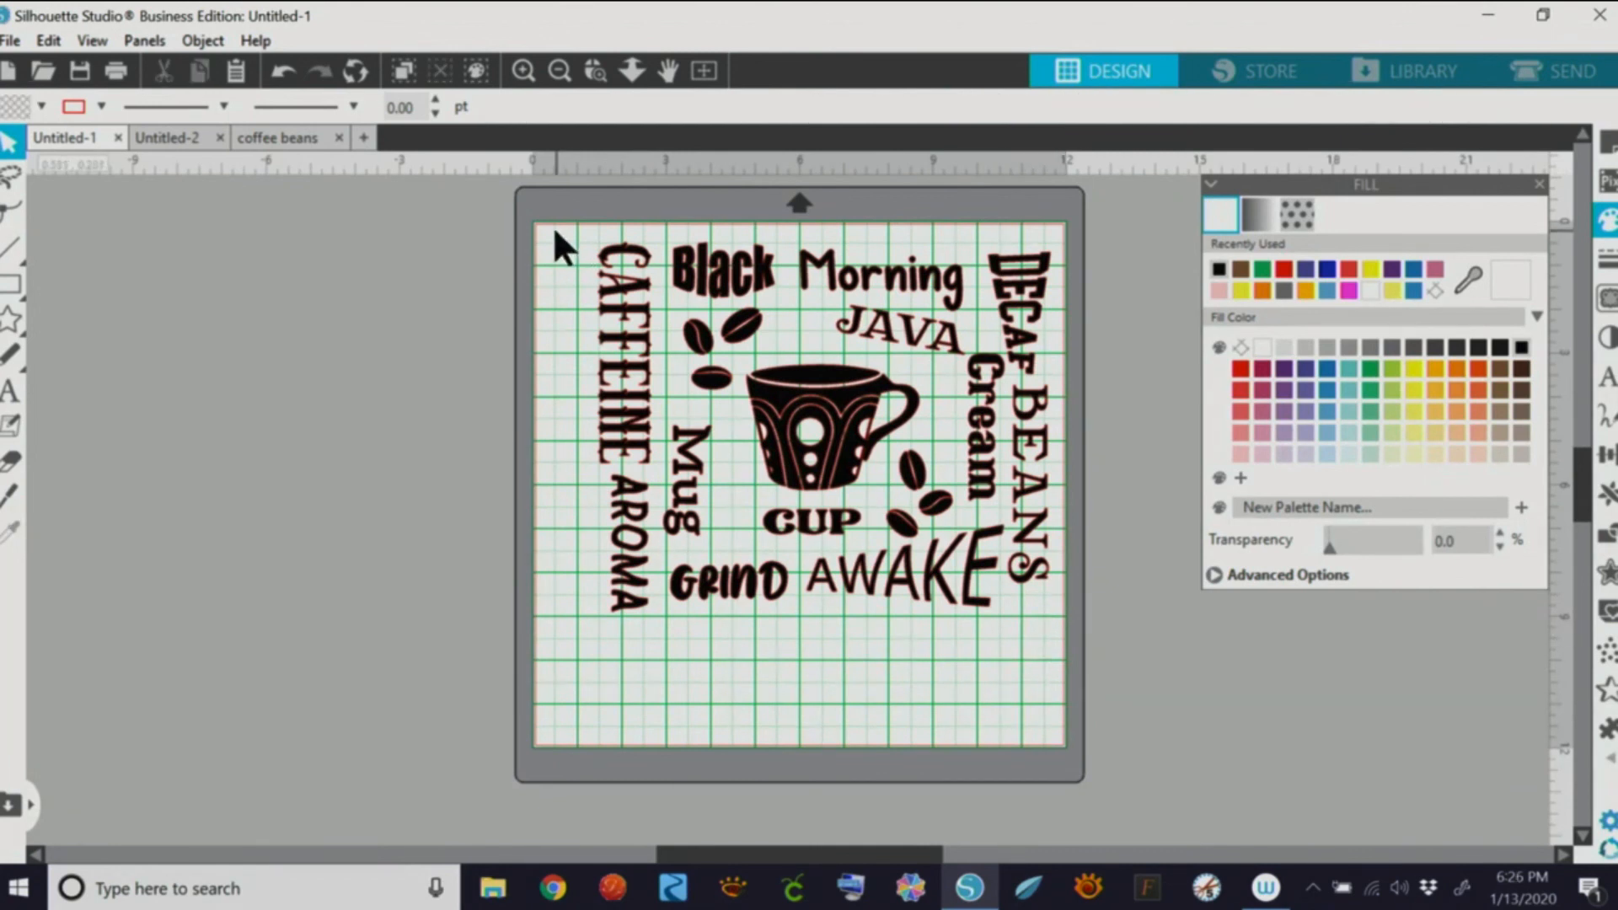
left_click_drag(555, 223, 1092, 624)
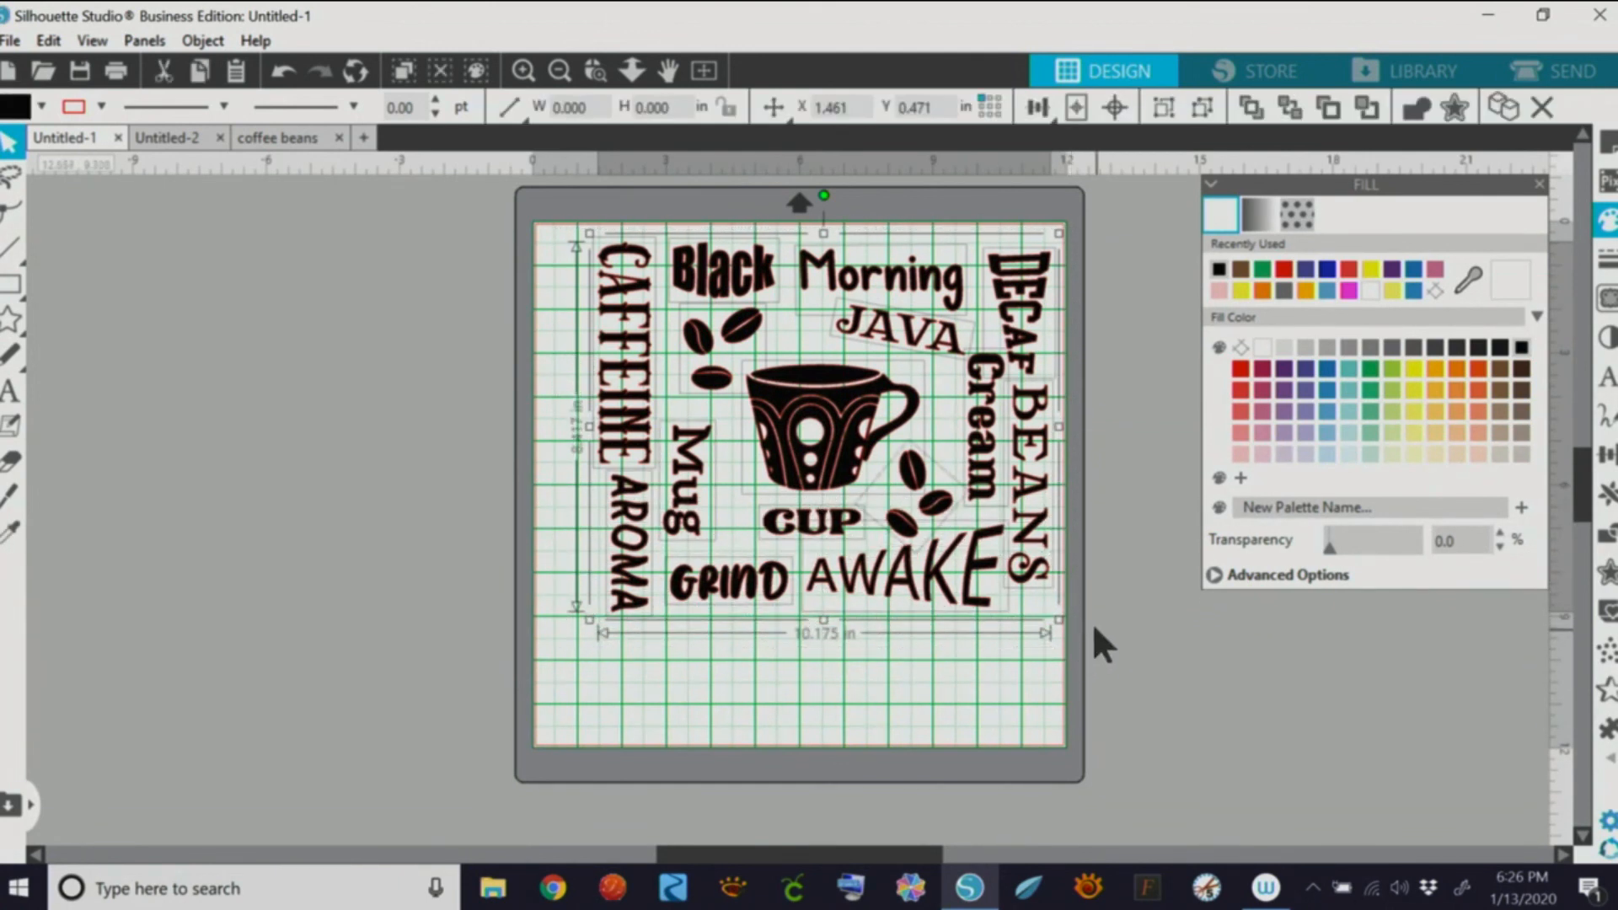
right_click(891, 368)
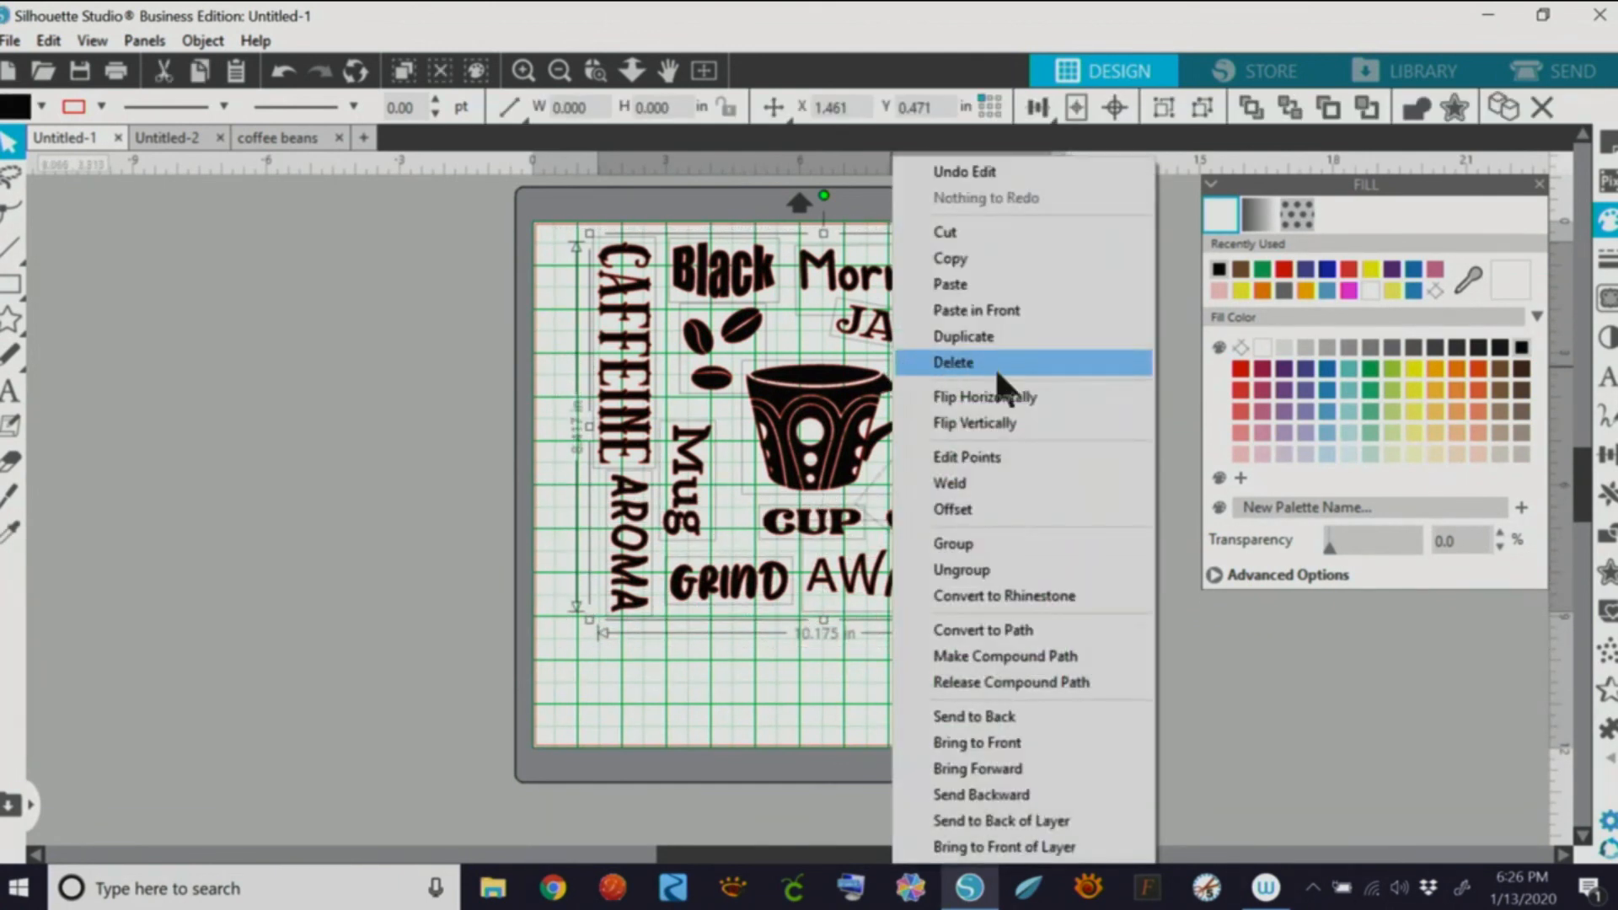
left_click(960, 550)
Step: Shrink the grouped design to about 7.16 by 5.92 in and move it to the mat's upper-left corner
mouse_move(841, 428)
left_mouse_down()
mouse_move(813, 464)
mouse_move(821, 451)
left_mouse_up()
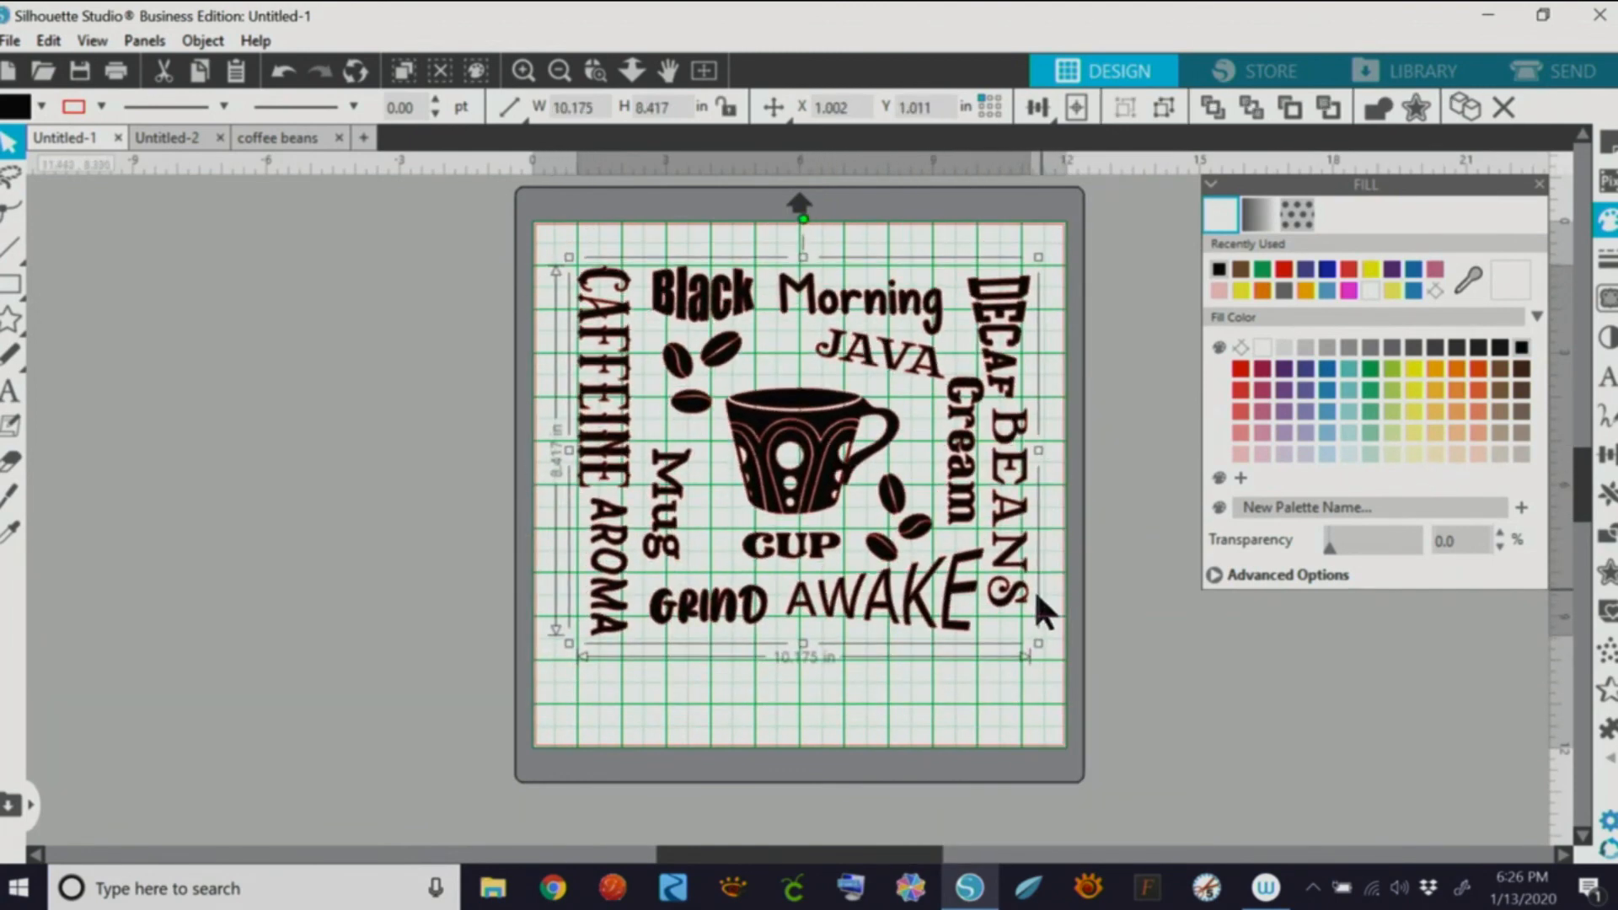
left_click_drag(956, 602, 963, 602)
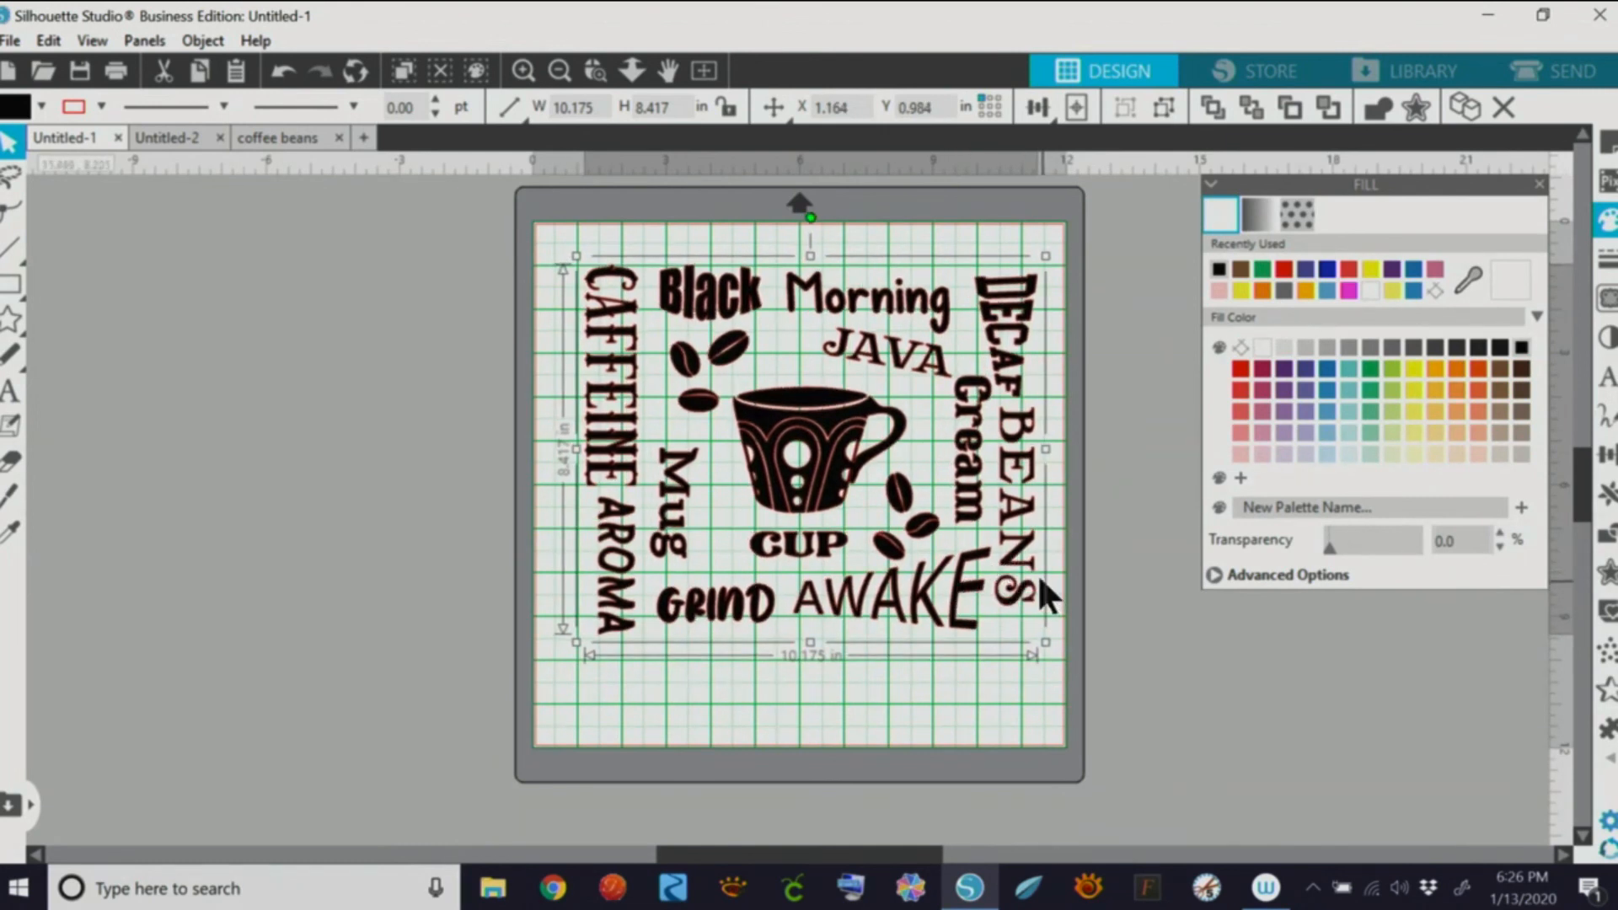
left_click_drag(1043, 641, 902, 535)
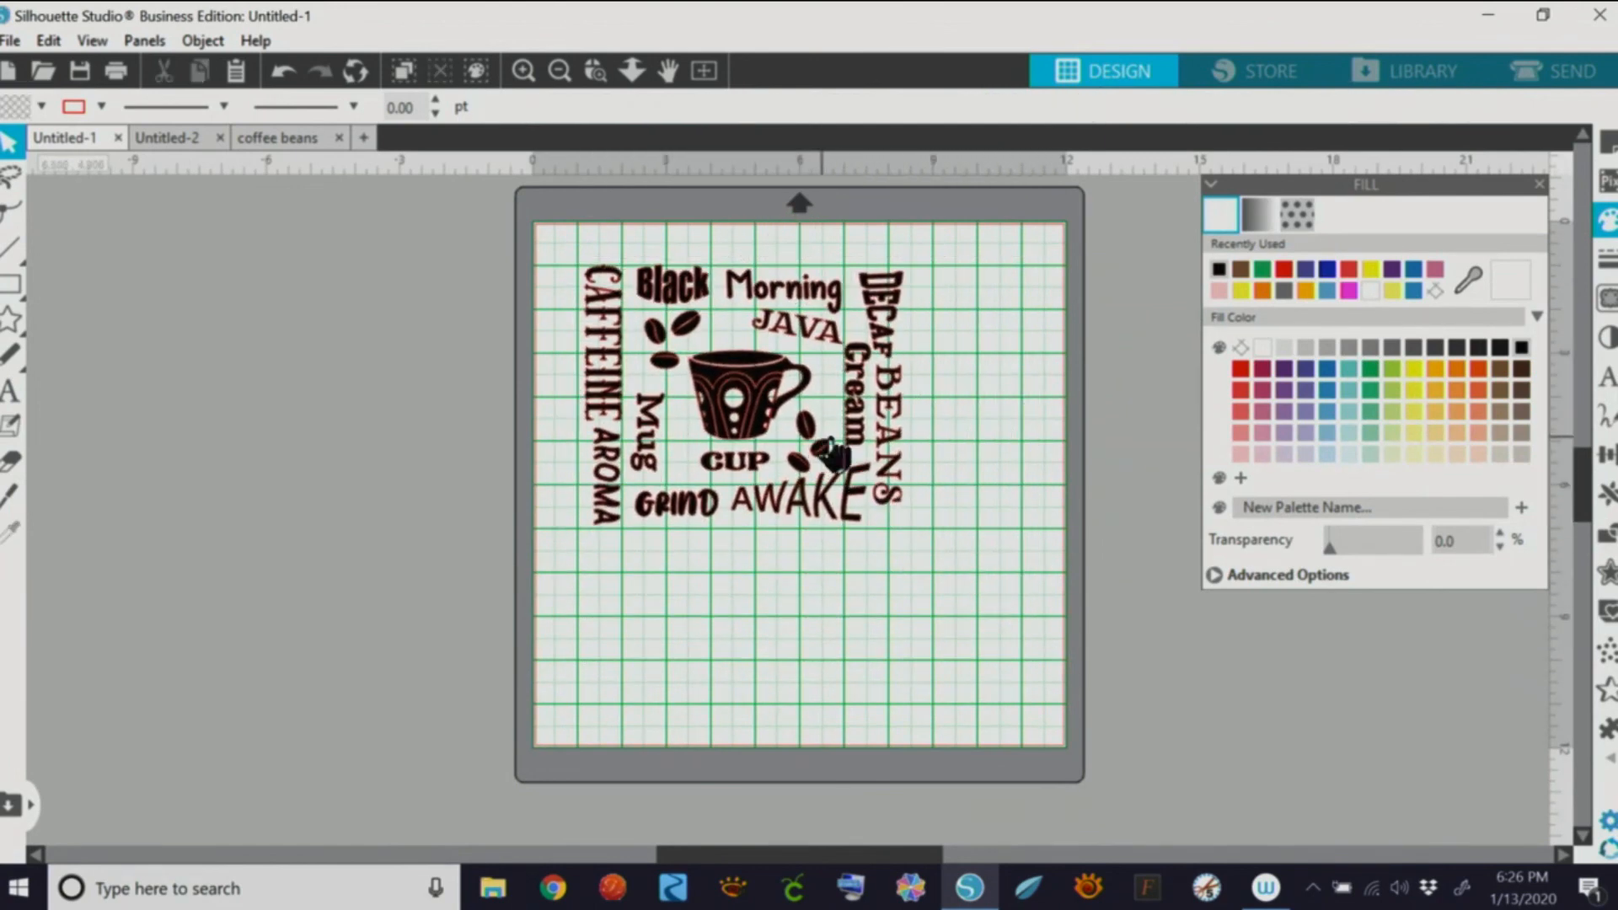
left_click_drag(764, 417, 736, 393)
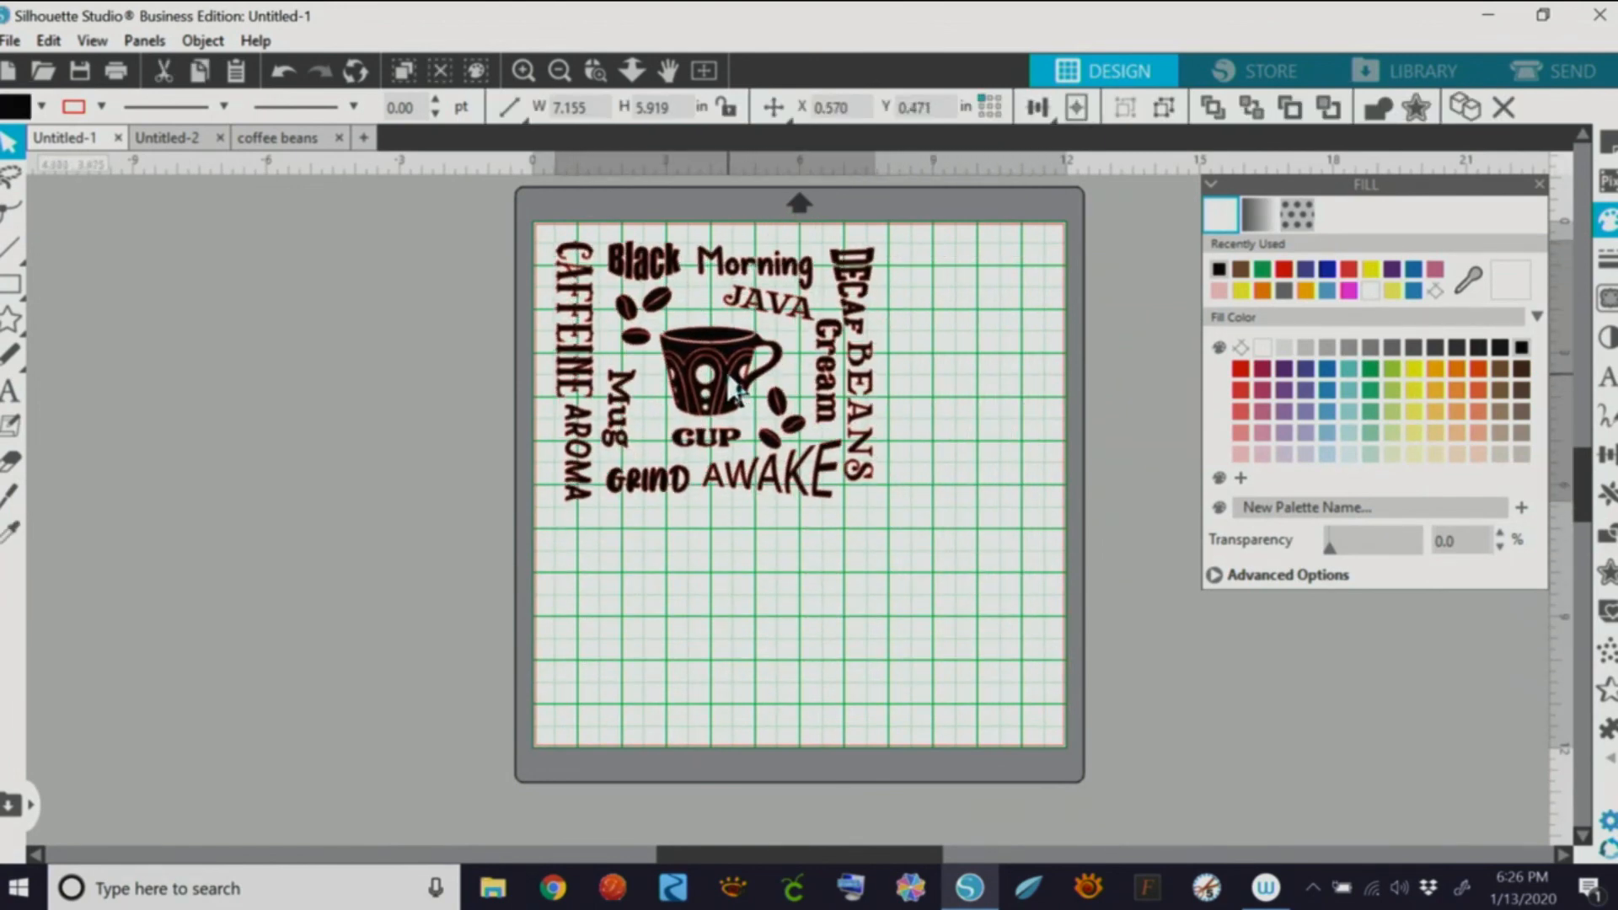
left_click(867, 583)
Step: Enlarge the grouped design to about 11.48 by 9.50 in and position it across the mat's full width
left_click(834, 487)
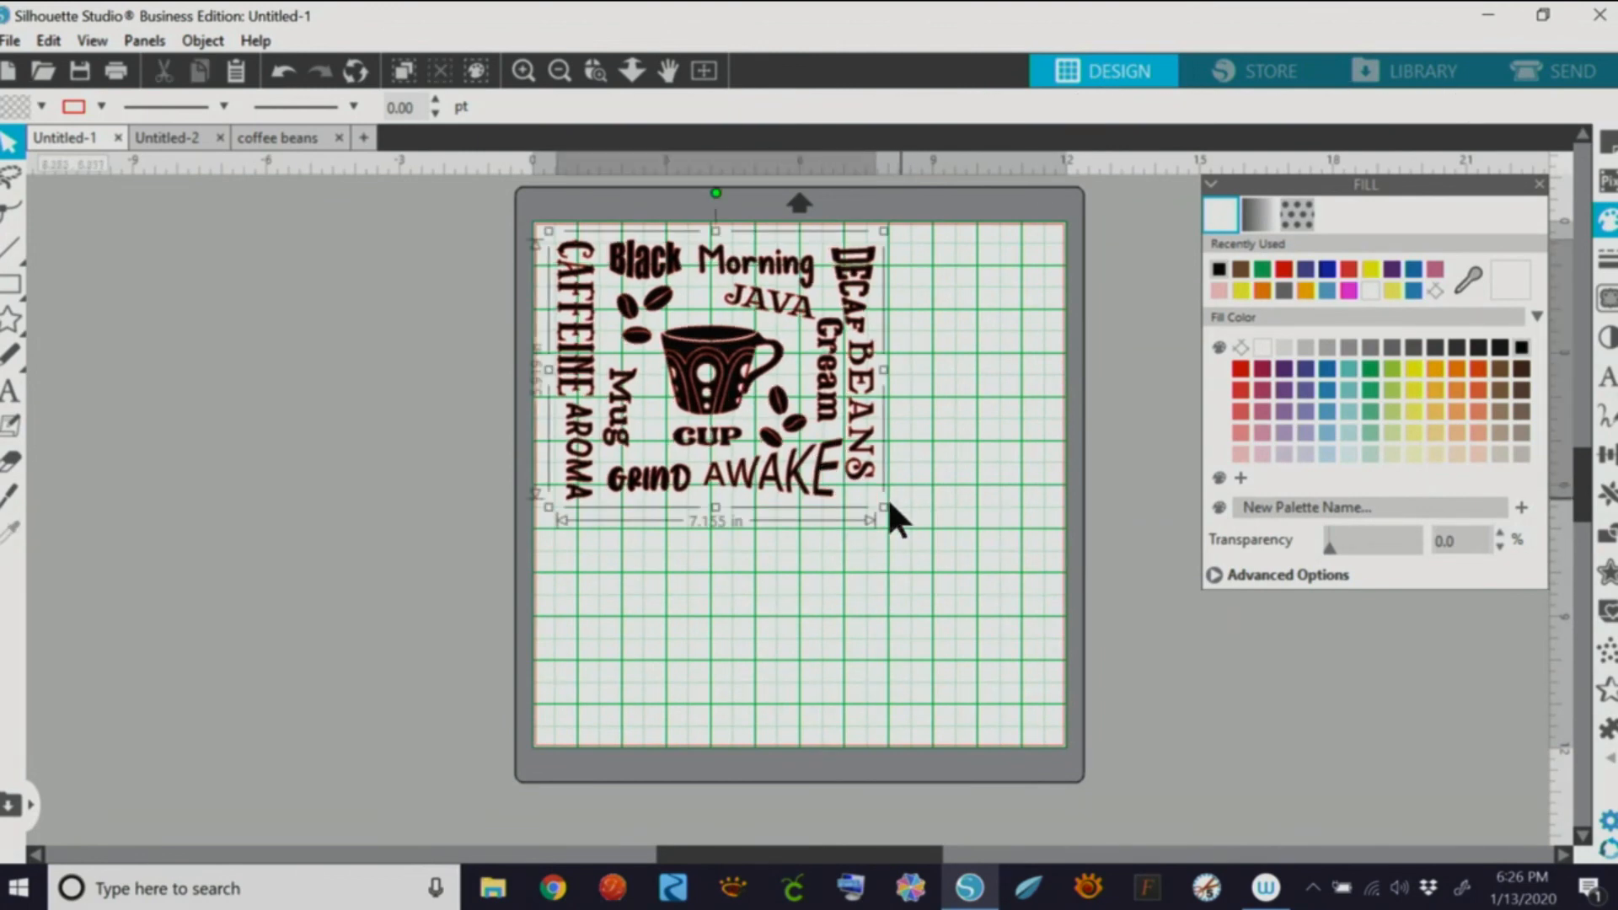
left_click_drag(883, 510, 1069, 674)
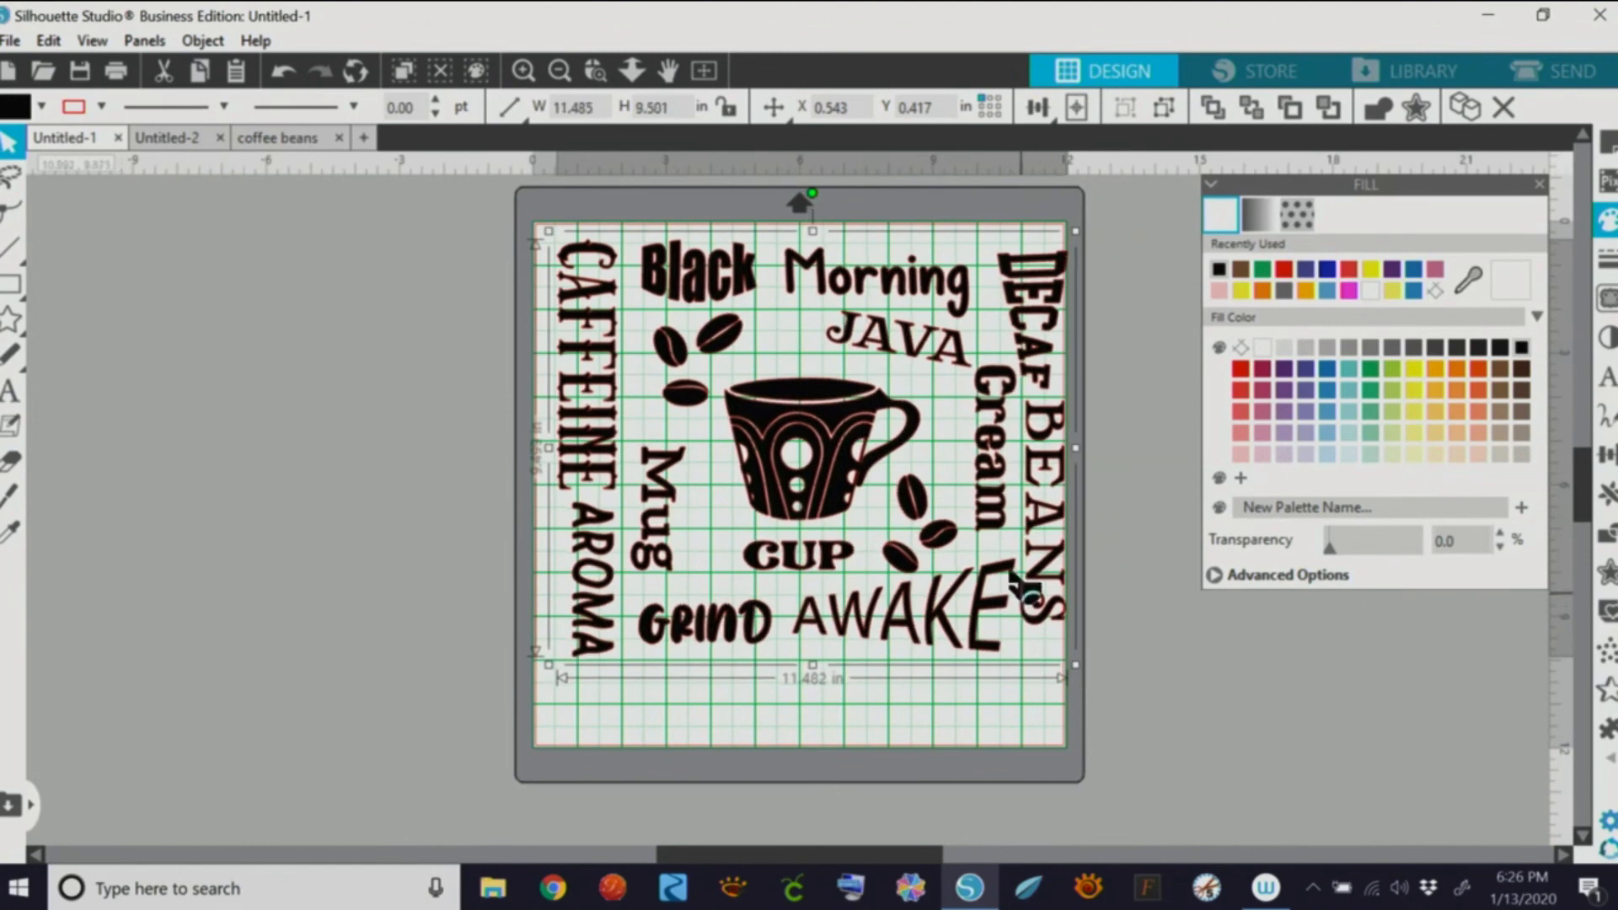
left_click(1009, 573)
left_click_drag(989, 506, 982, 523)
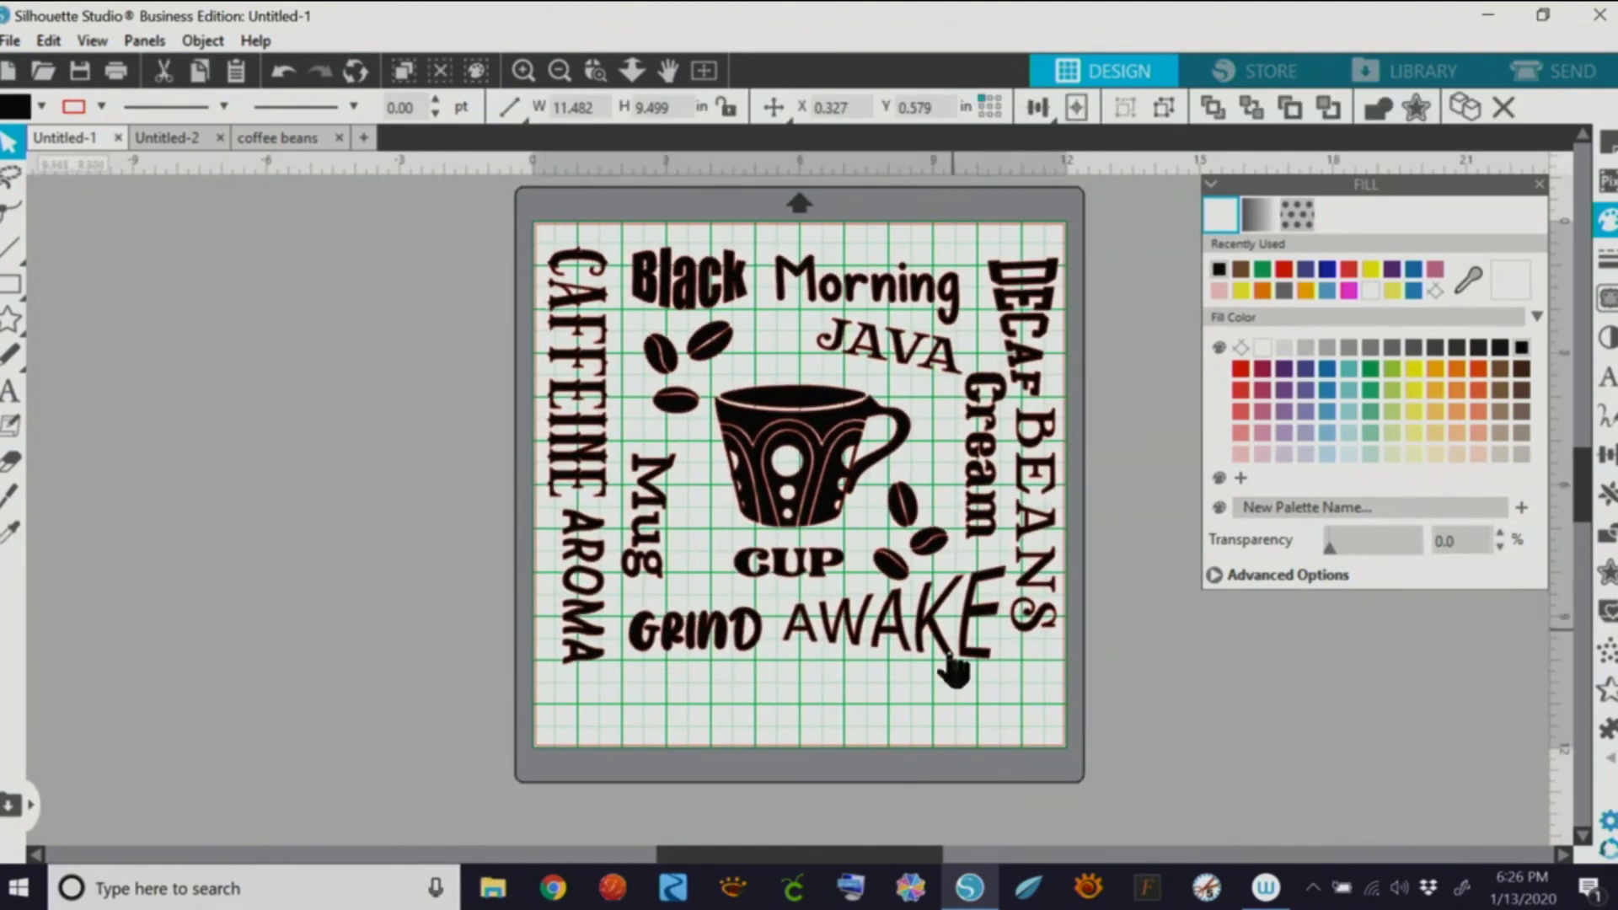
Step: Hide the page grid and nudge the grouped design slightly down to about X 0.273, Y 0.714 in
left_click(1610, 148)
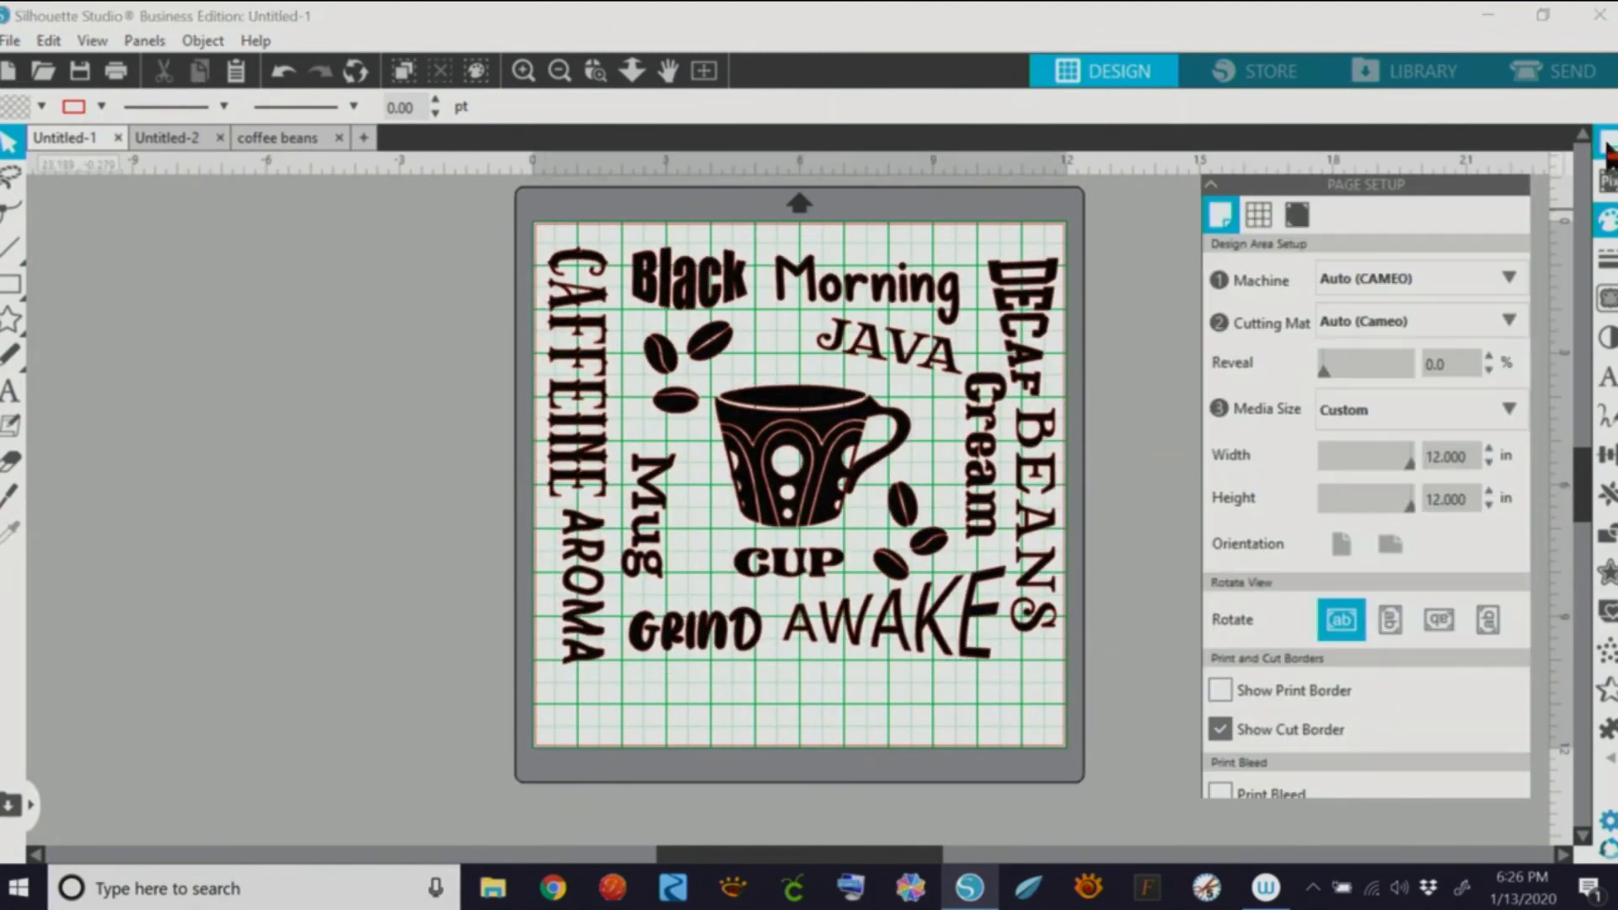
left_click(1258, 212)
left_click(1228, 275)
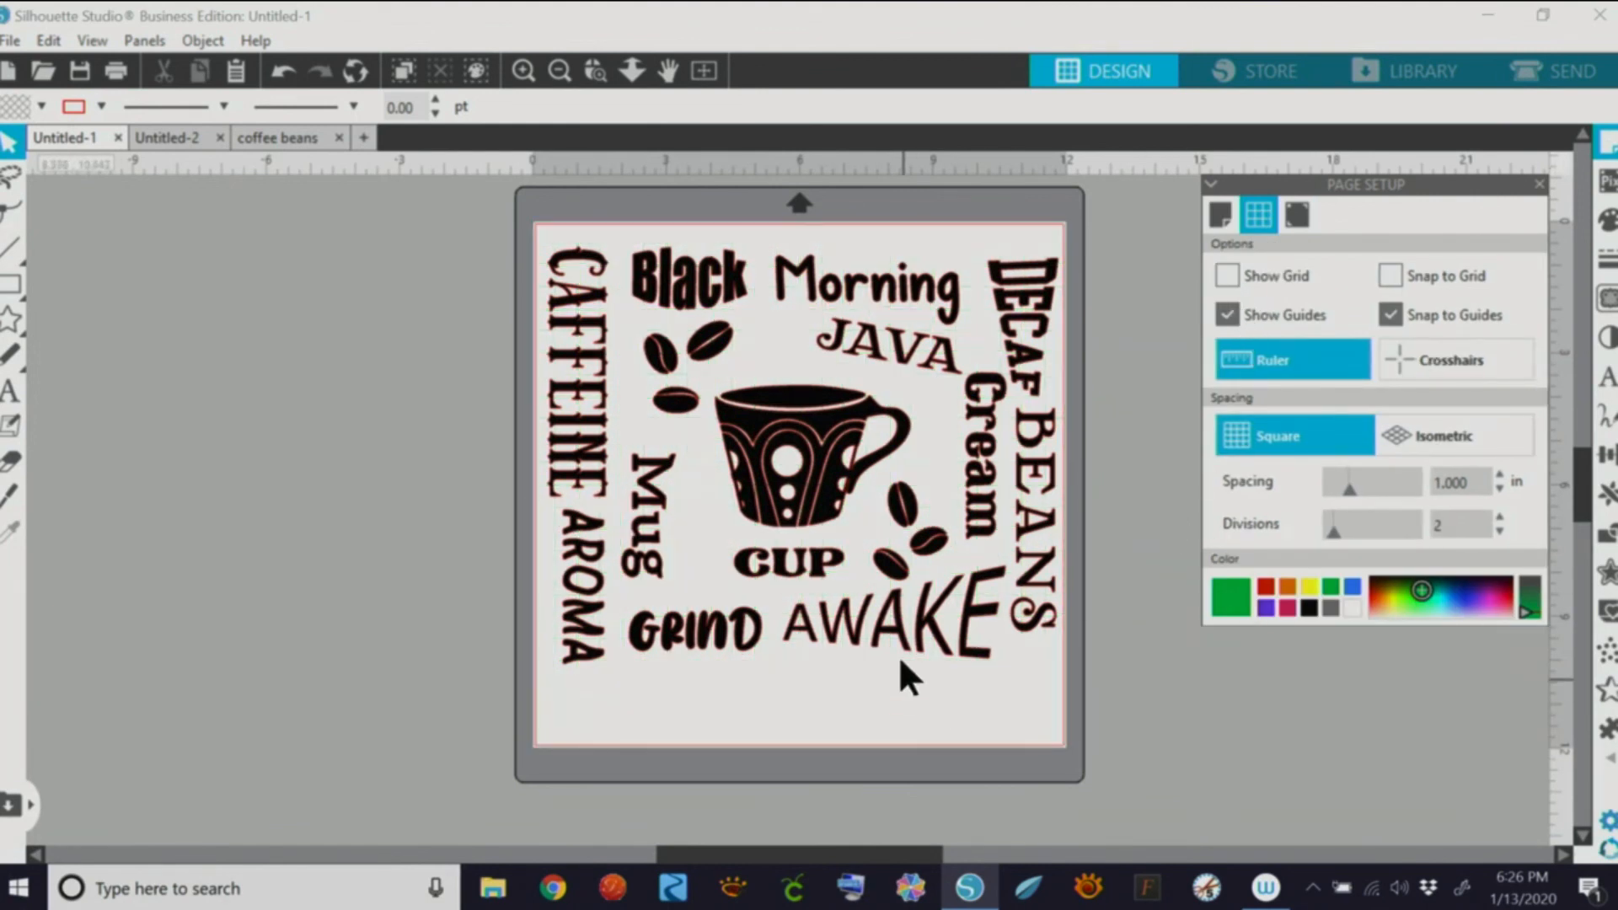
left_click_drag(898, 616, 896, 622)
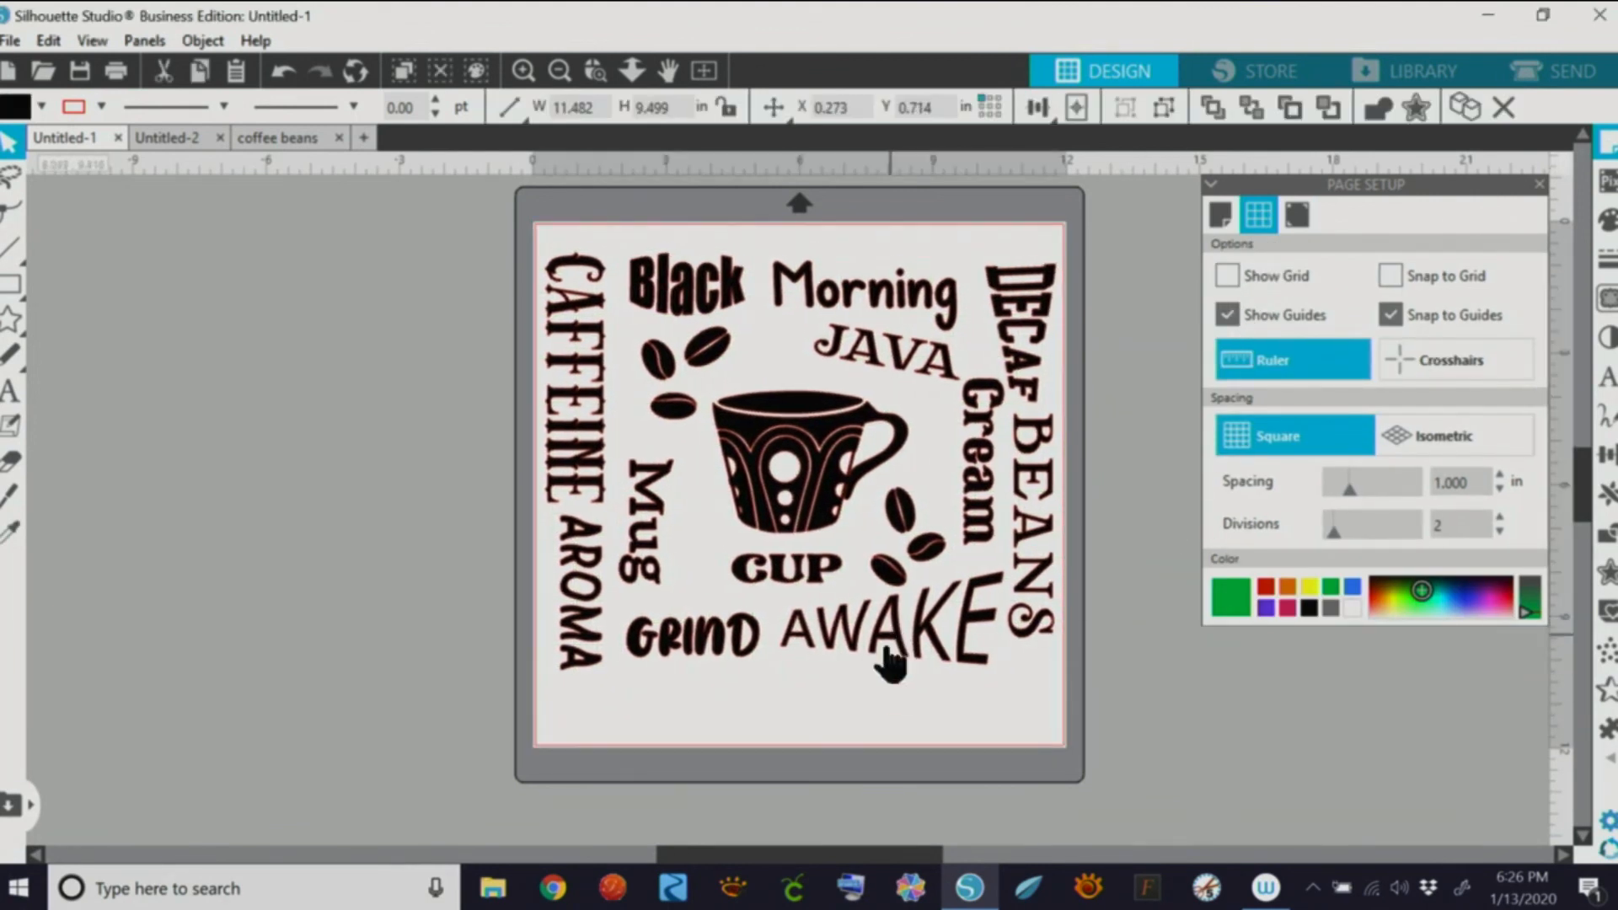
left_click(876, 691)
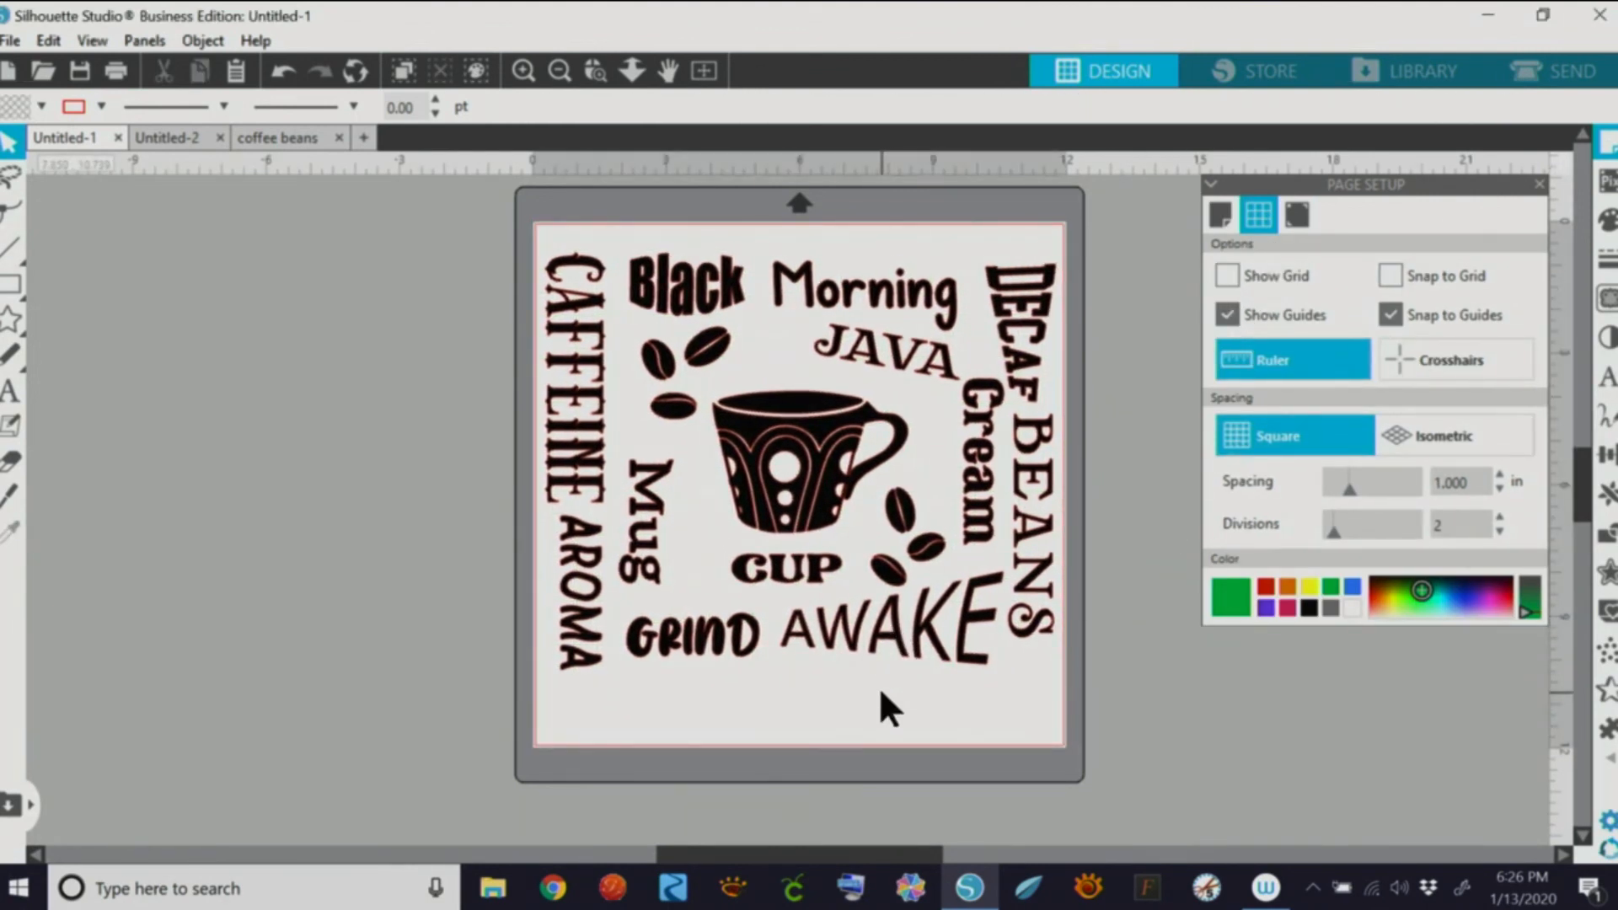